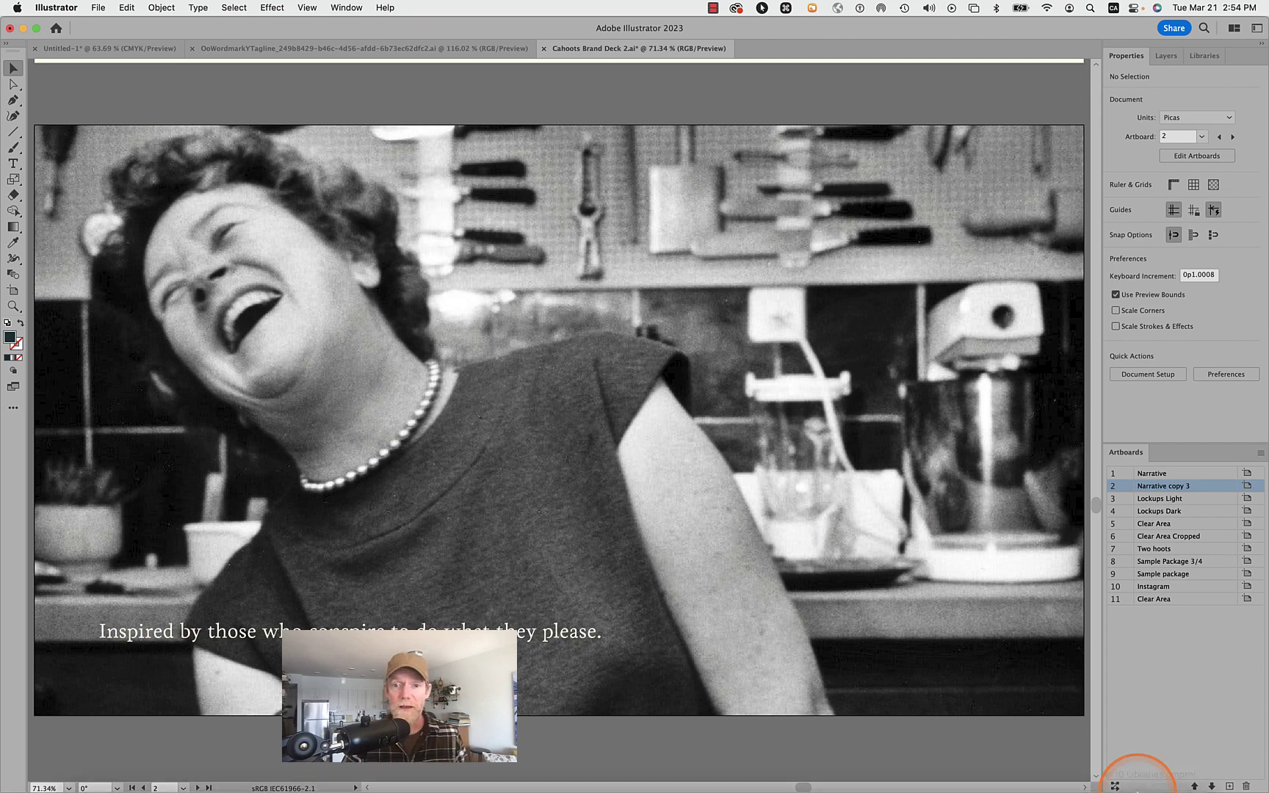
{"action": "right_click", "coordinate": [870, 760]}
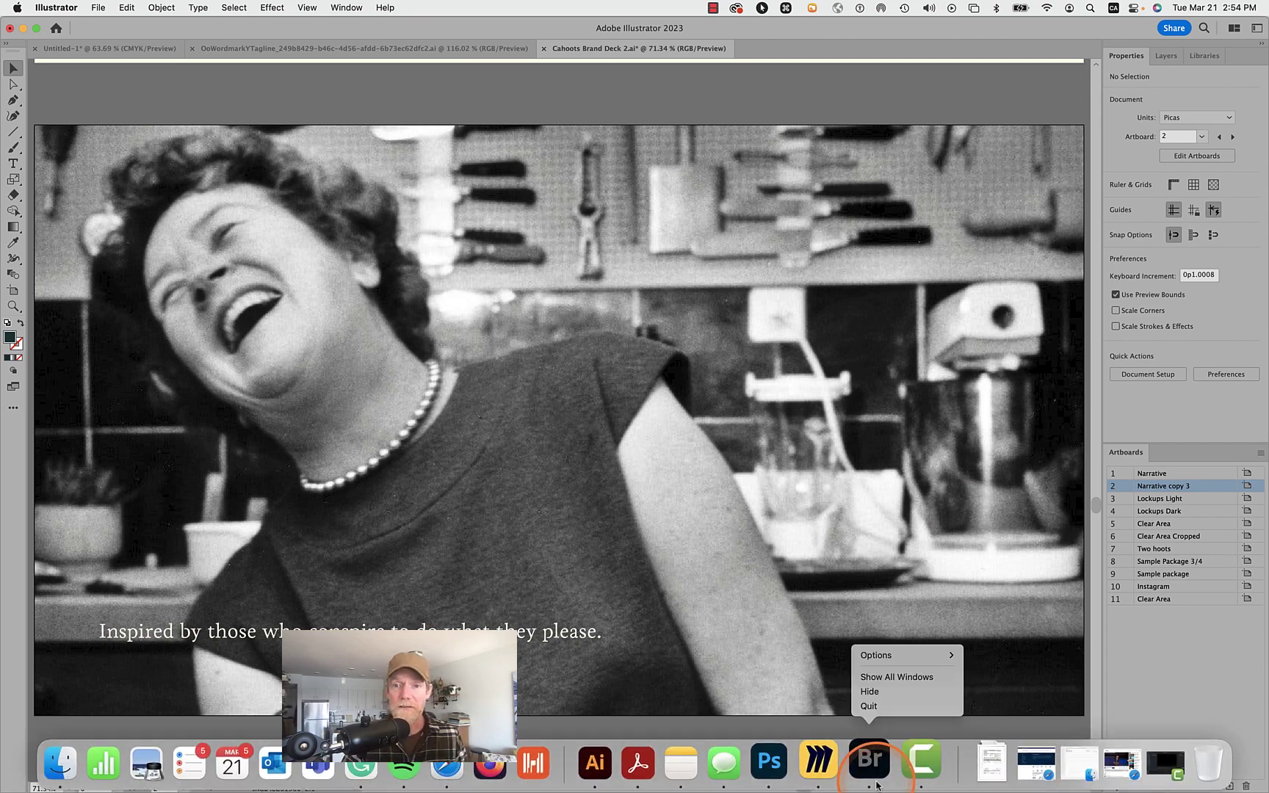
{"action": "left_click", "coordinate": [879, 686]}
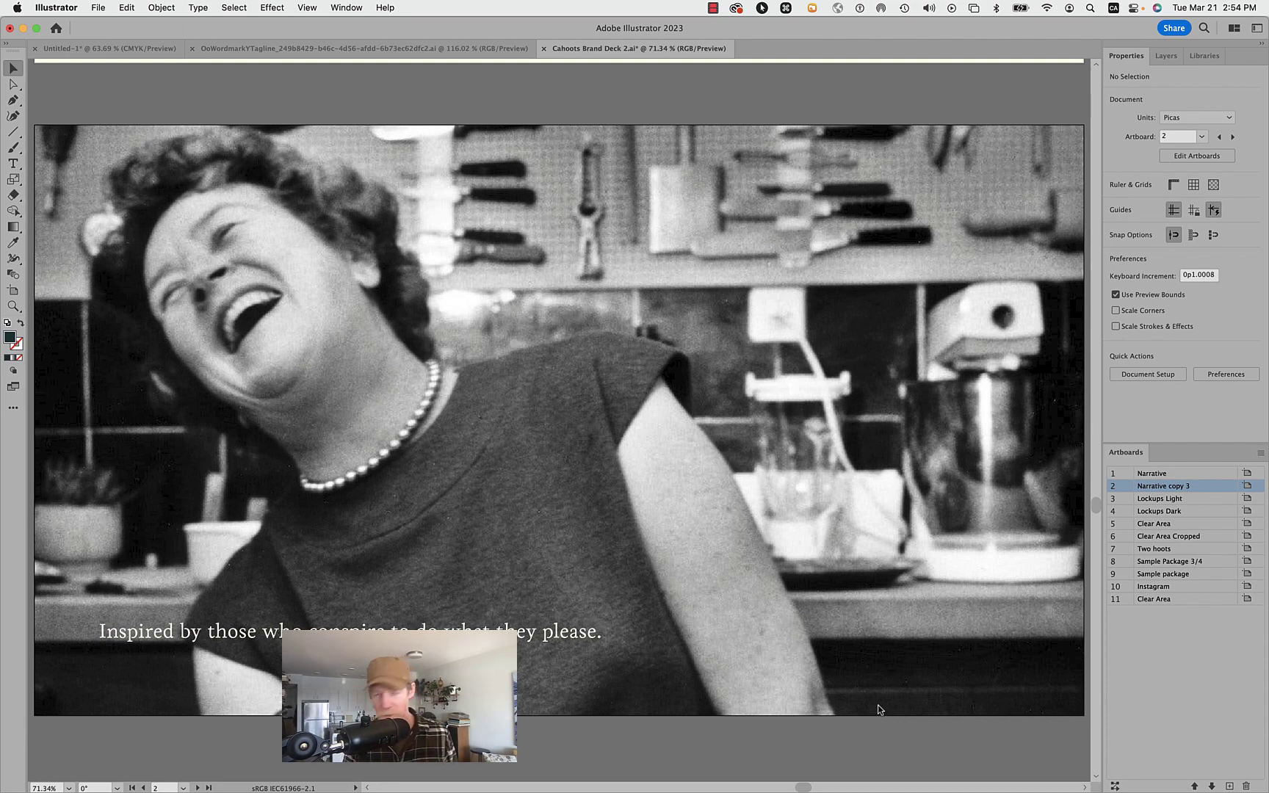
- Go through the Narrative and Lockups Light artboards and examine the linked wordmarks and avatar, ending with the light avatar selected
{"action": "left_click", "coordinate": [1141, 474]}
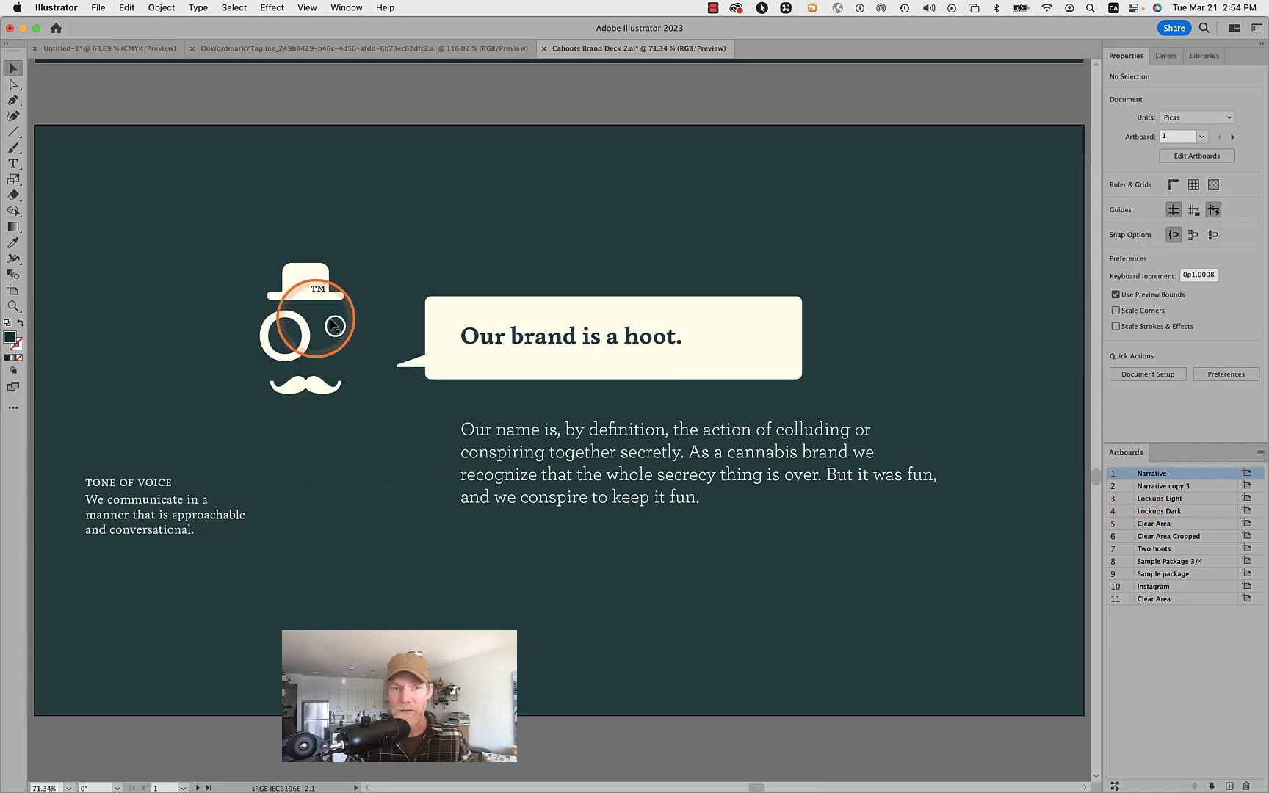
{"action": "left_click", "coordinate": [1122, 500]}
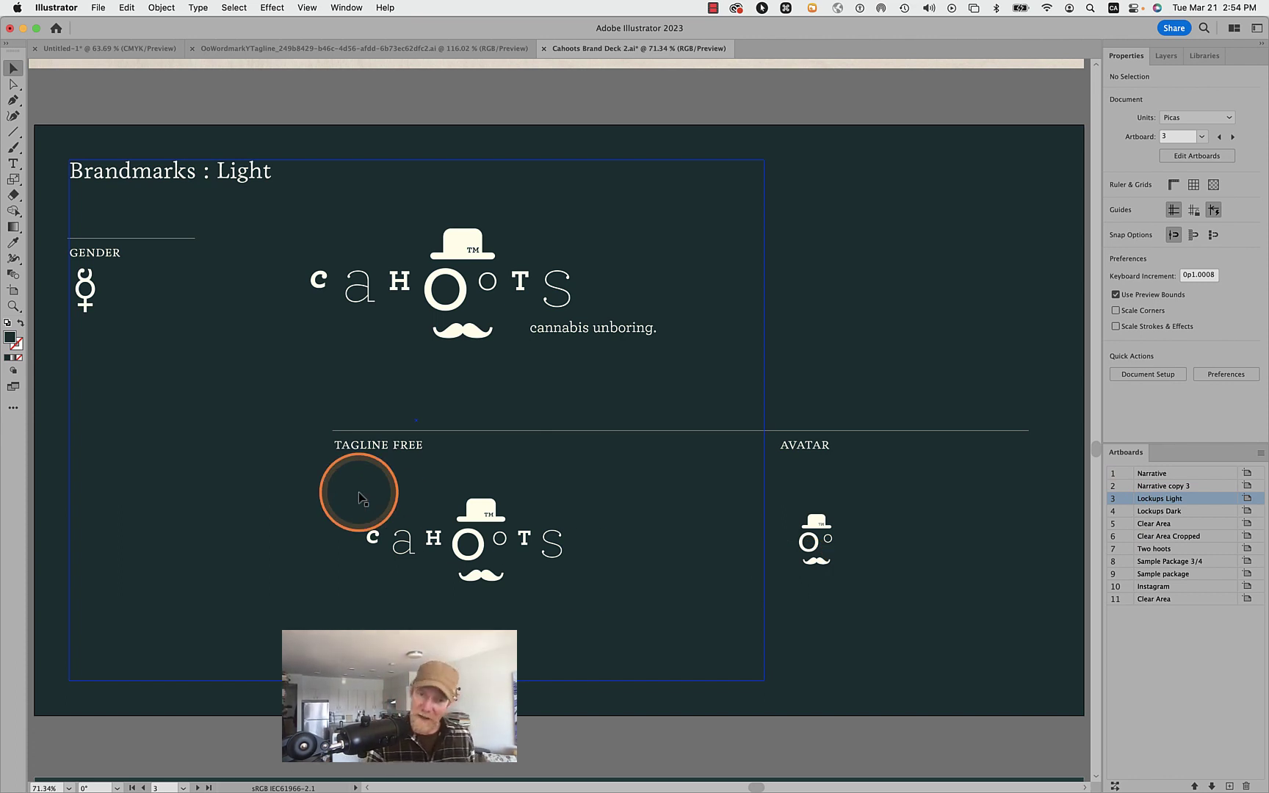
{"action": "left_click", "coordinate": [820, 526]}
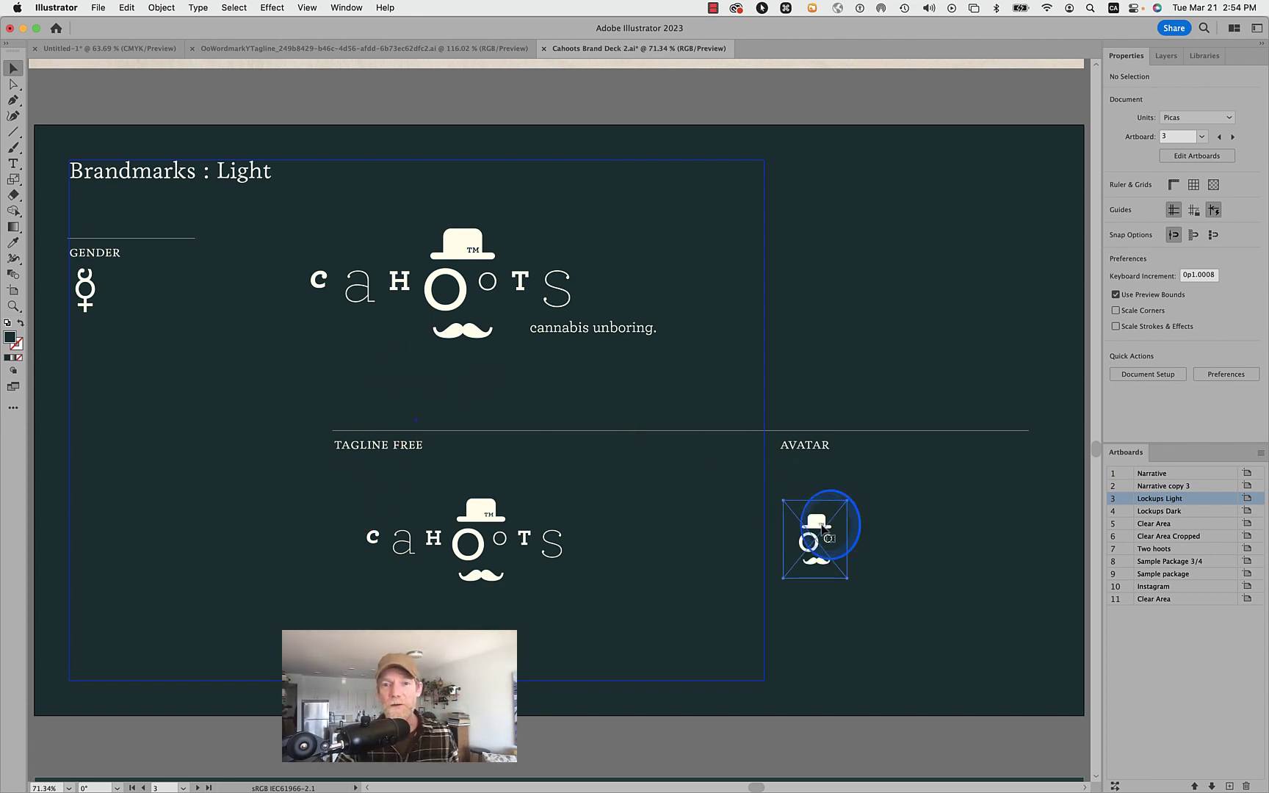
{"action": "left_click", "coordinate": [483, 517]}
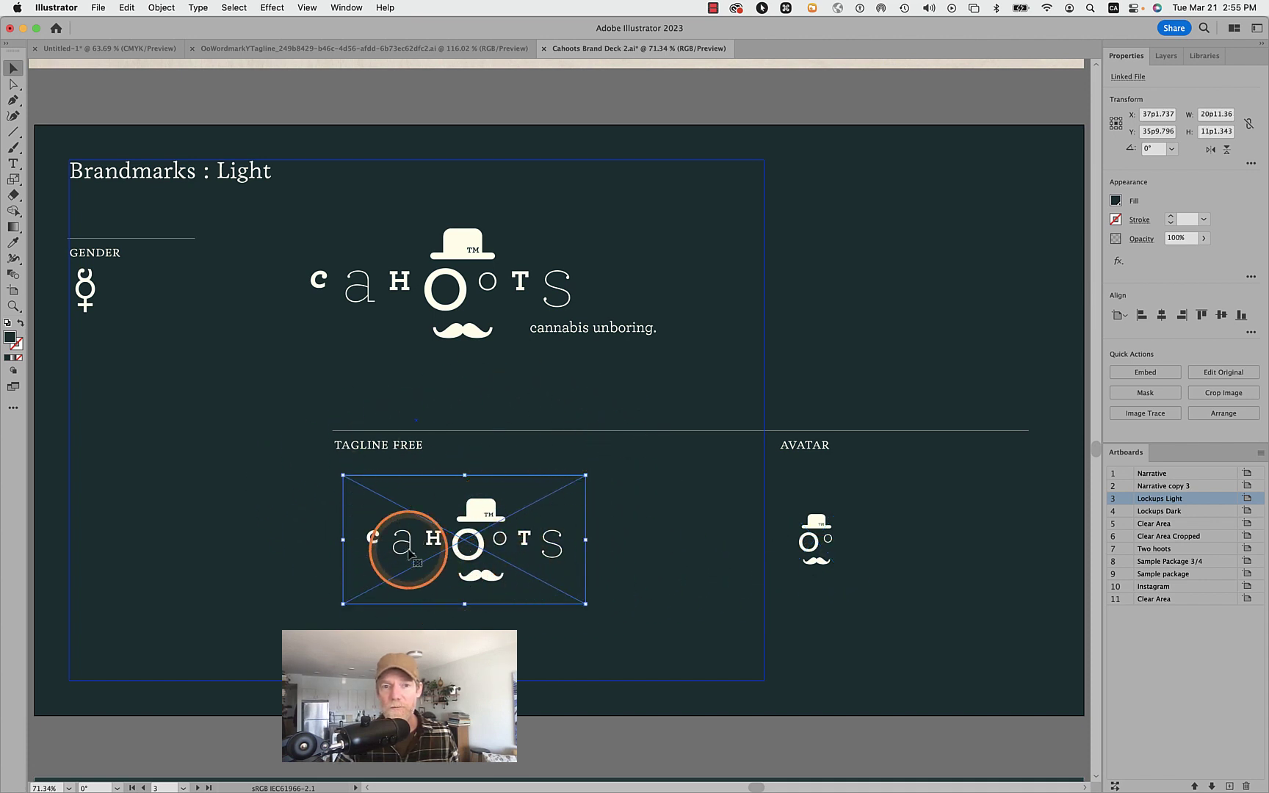
{"action": "left_click", "coordinate": [596, 334]}
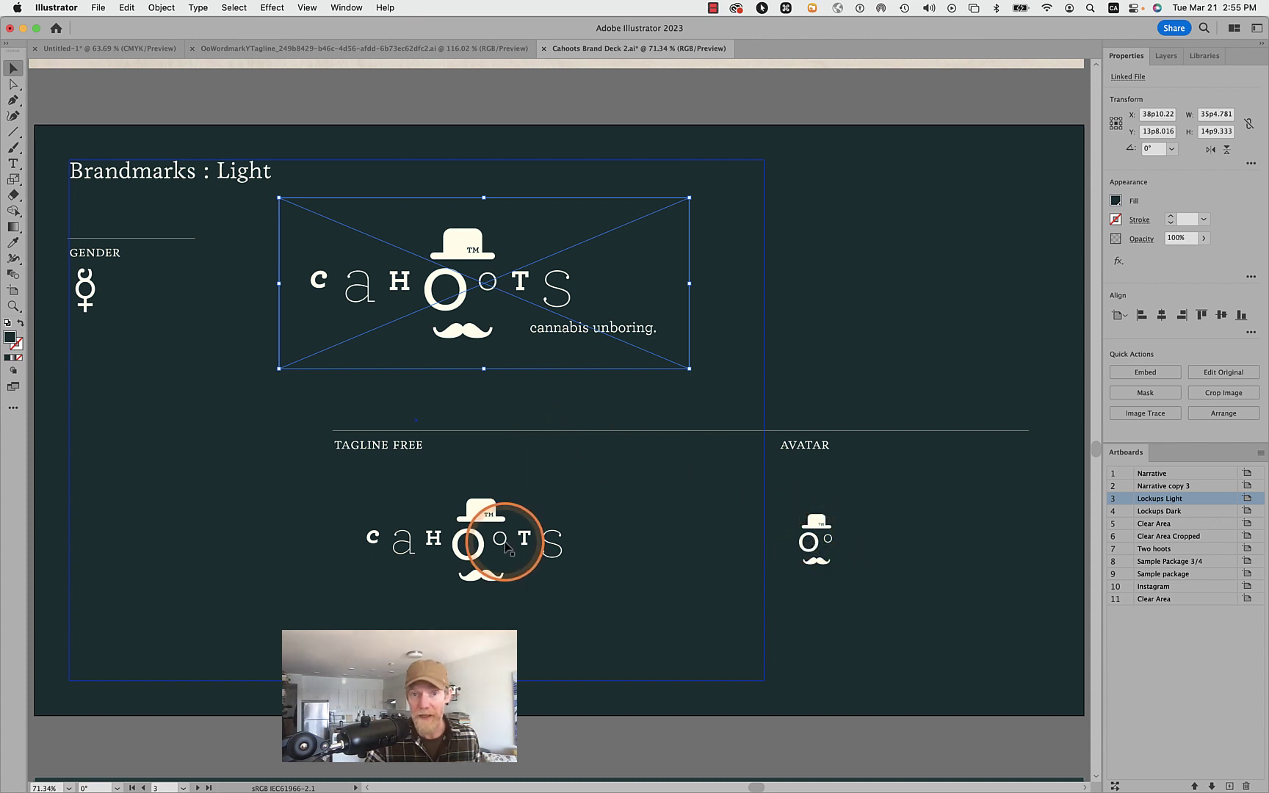
{"action": "left_click", "coordinate": [777, 544]}
{"action": "scroll", "coordinate": [778, 545], "scroll_direction": "down", "scroll_amount": 2}
{"action": "scroll", "coordinate": [778, 545], "scroll_direction": "down", "scroll_amount": 5}
{"action": "scroll", "coordinate": [778, 545], "scroll_direction": "down", "scroll_amount": 5}
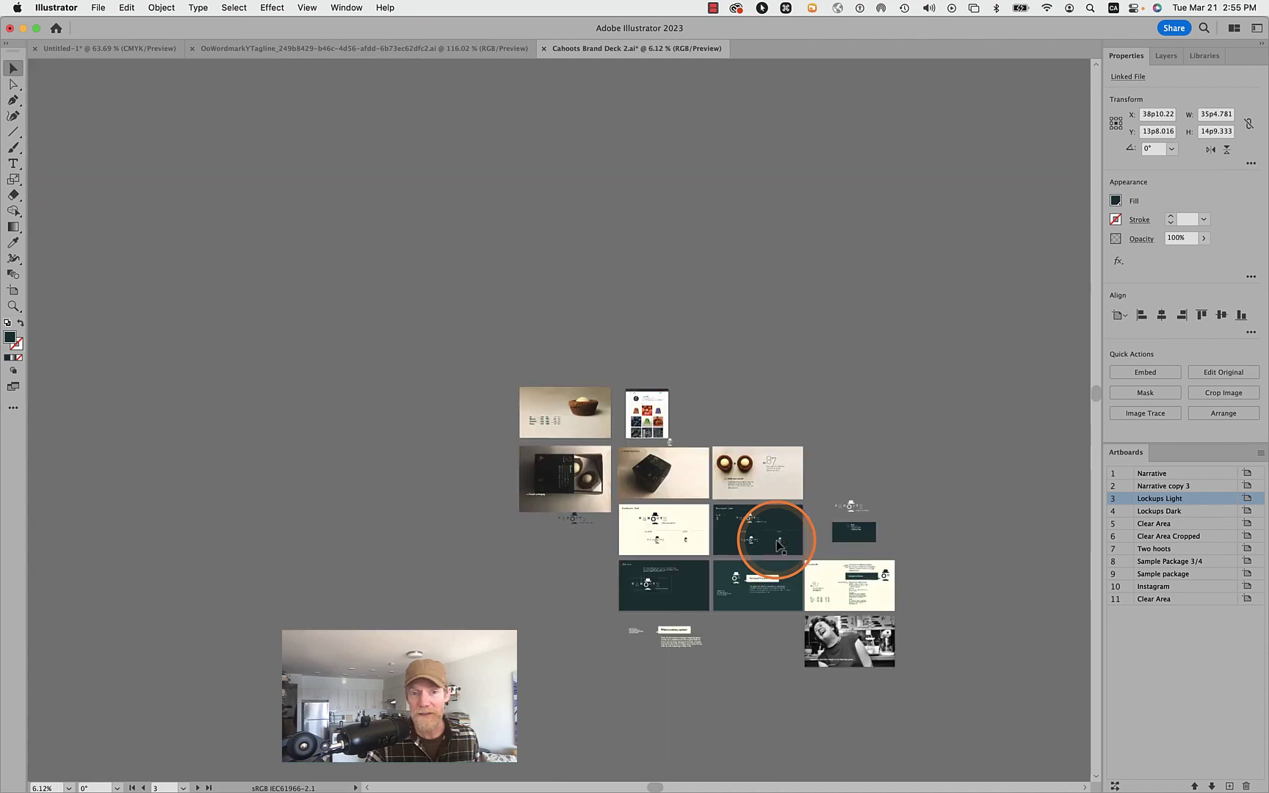
{"action": "scroll", "coordinate": [777, 543], "scroll_direction": "up", "scroll_amount": 12}
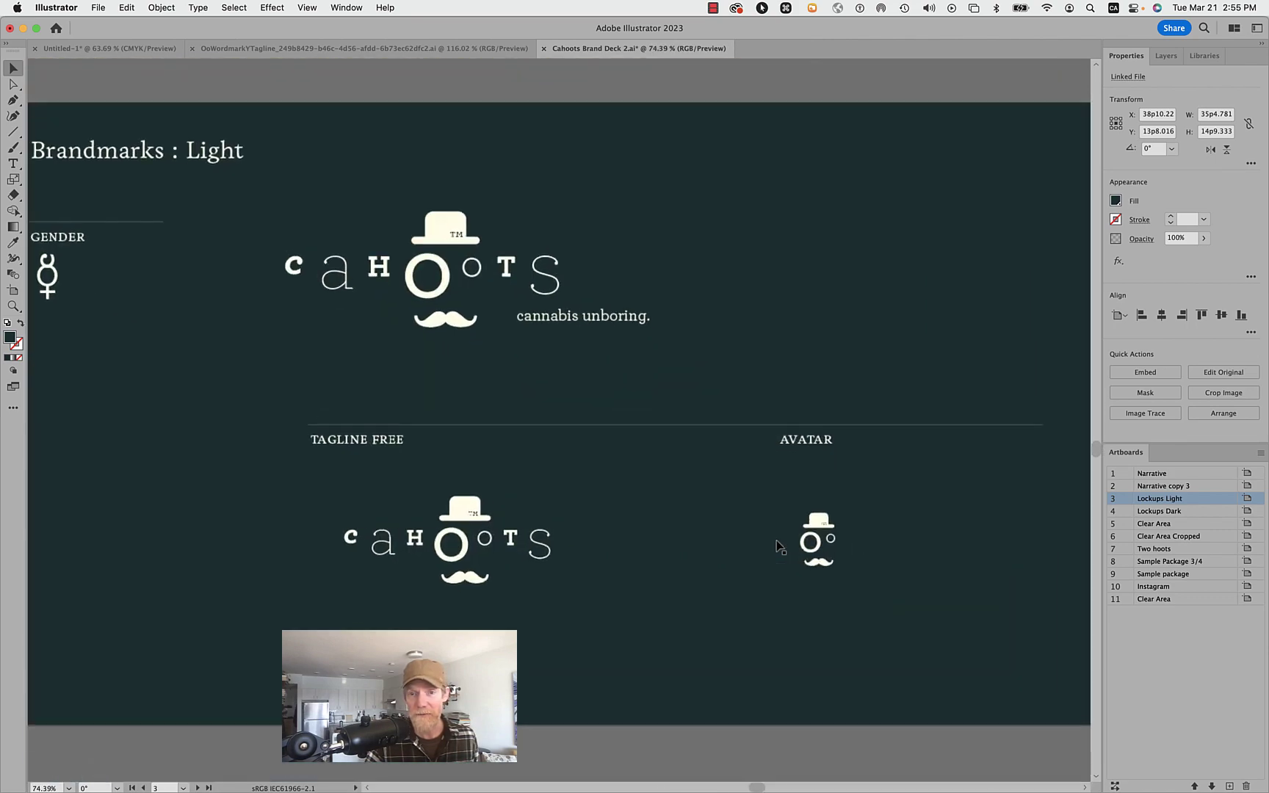
{"action": "scroll", "coordinate": [777, 544], "scroll_direction": "down", "scroll_amount": 1}
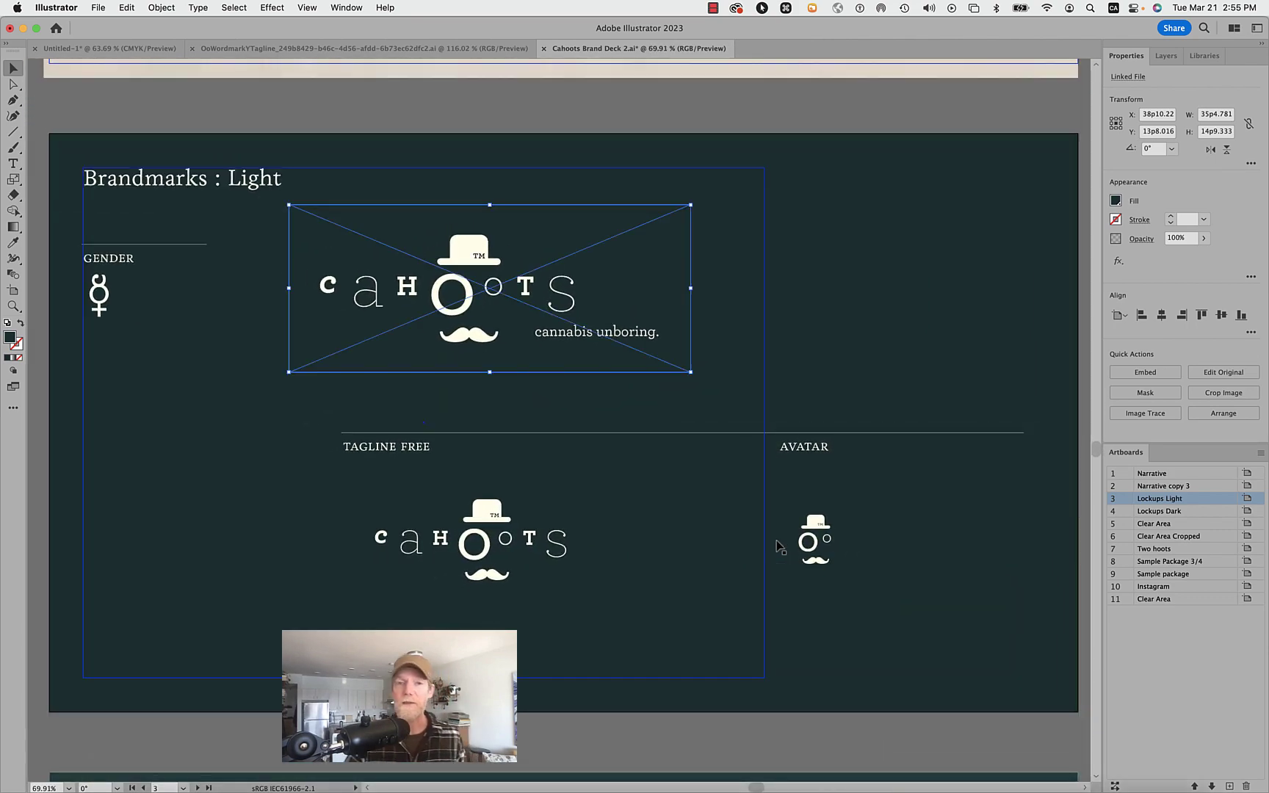
{"action": "left_click", "coordinate": [816, 527]}
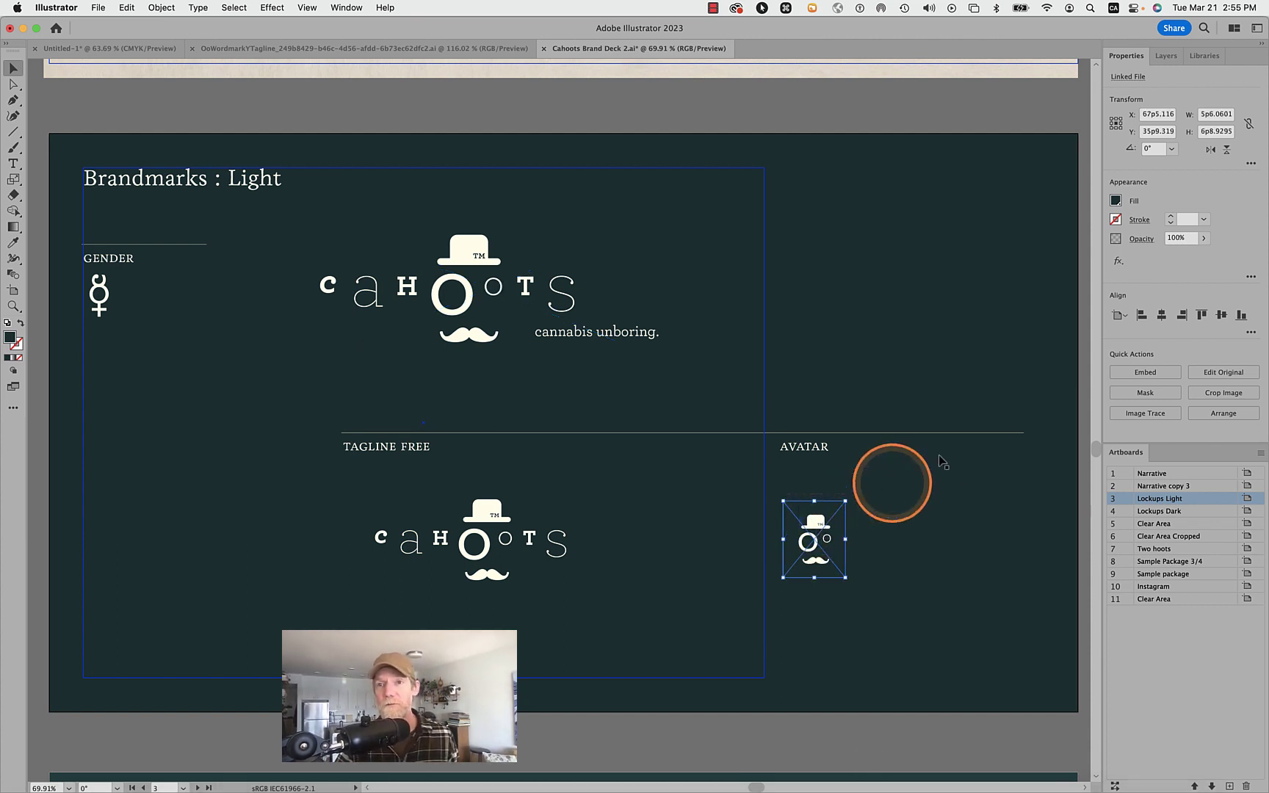
- Browse the list of all Creative Cloud libraries and open the Cahoots library
{"action": "left_click", "coordinate": [1203, 57]}
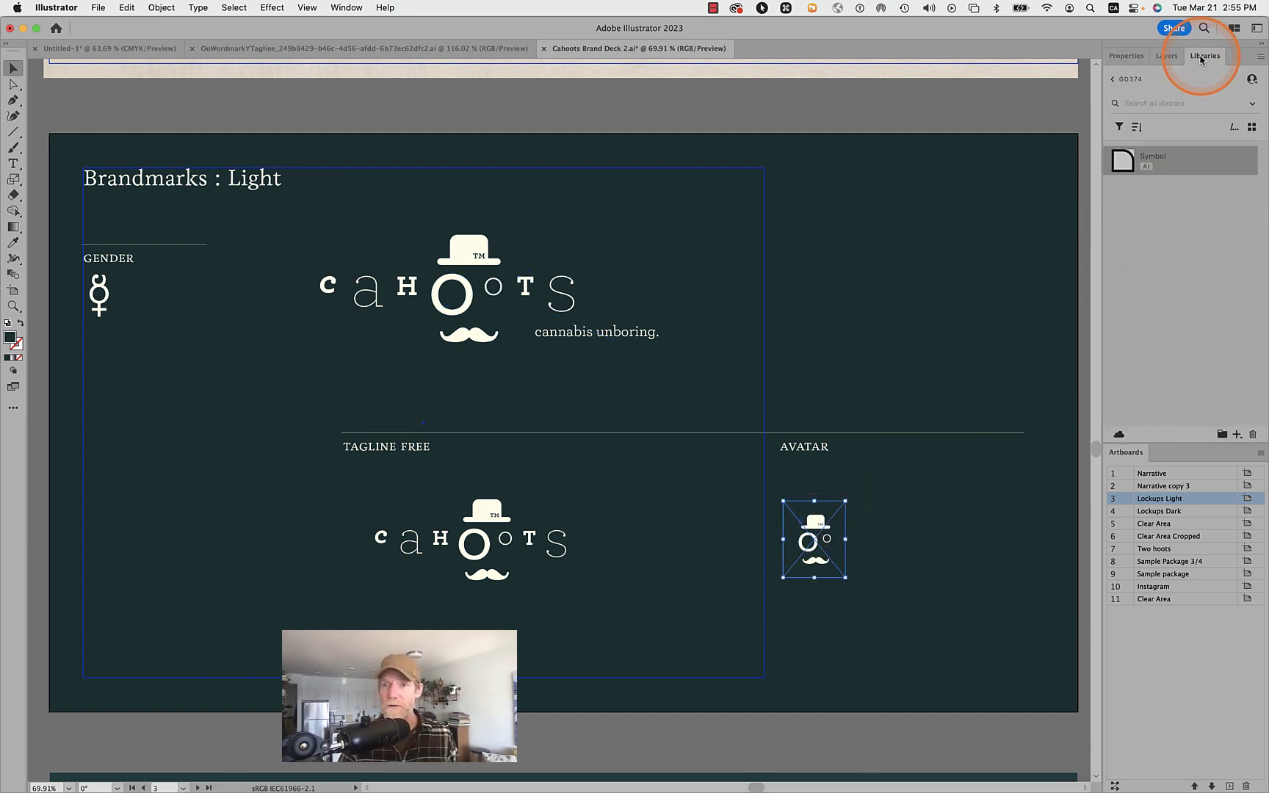
{"action": "left_click", "coordinate": [1113, 78]}
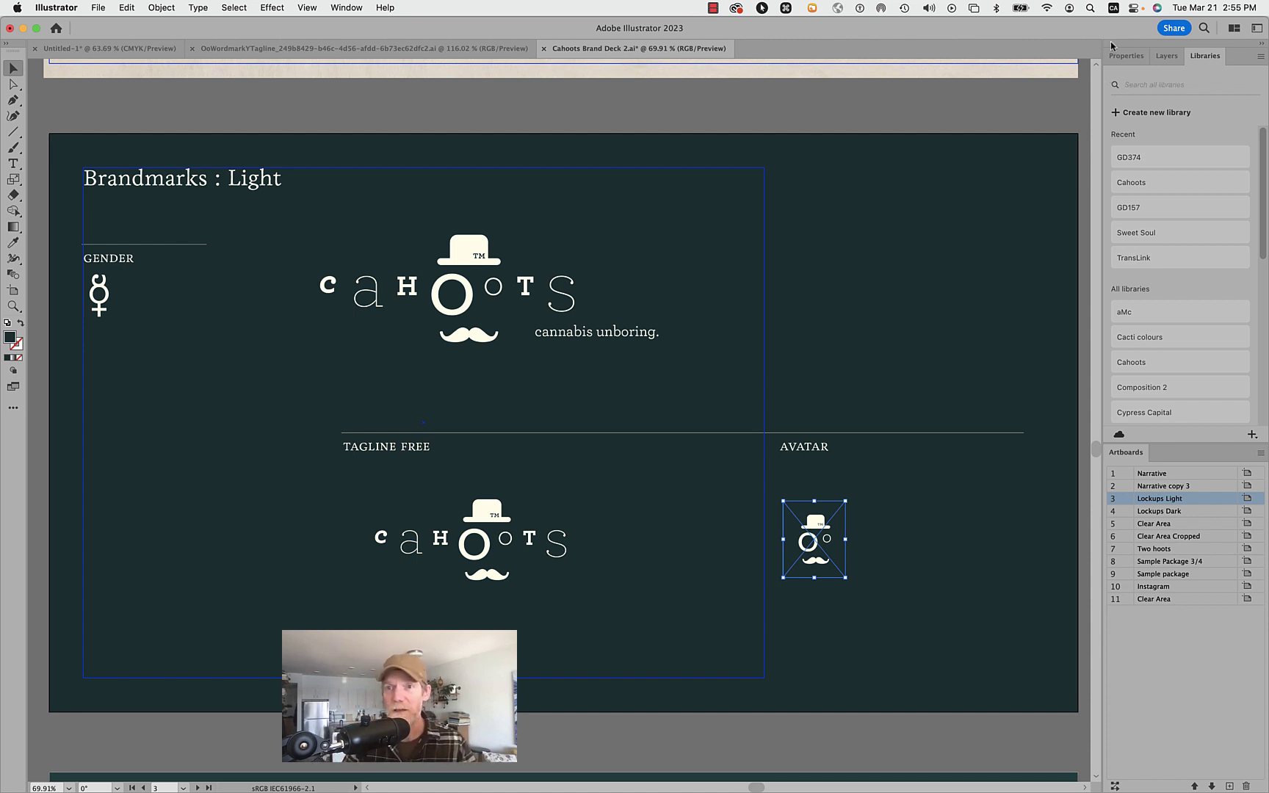
{"action": "scroll", "coordinate": [1175, 294], "scroll_direction": "down", "scroll_amount": 2}
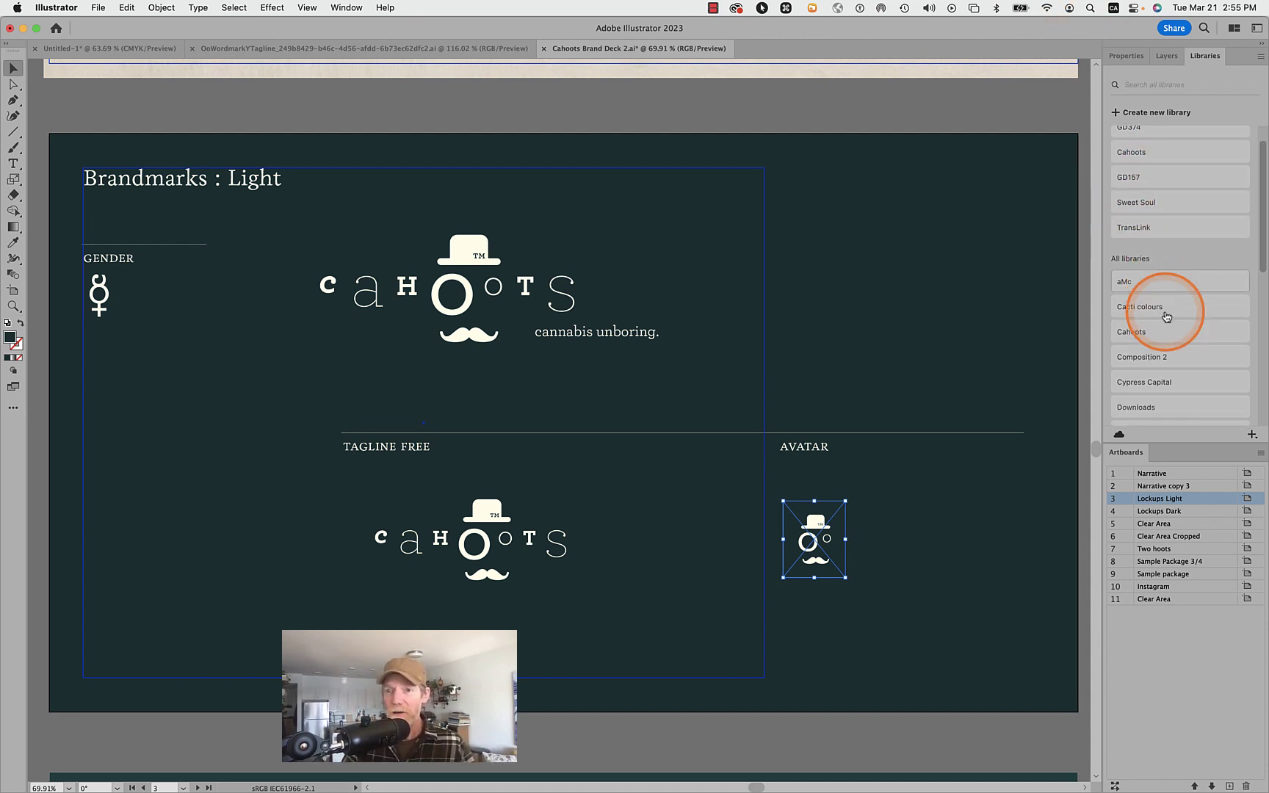
{"action": "scroll", "coordinate": [1167, 316], "scroll_direction": "down", "scroll_amount": 10}
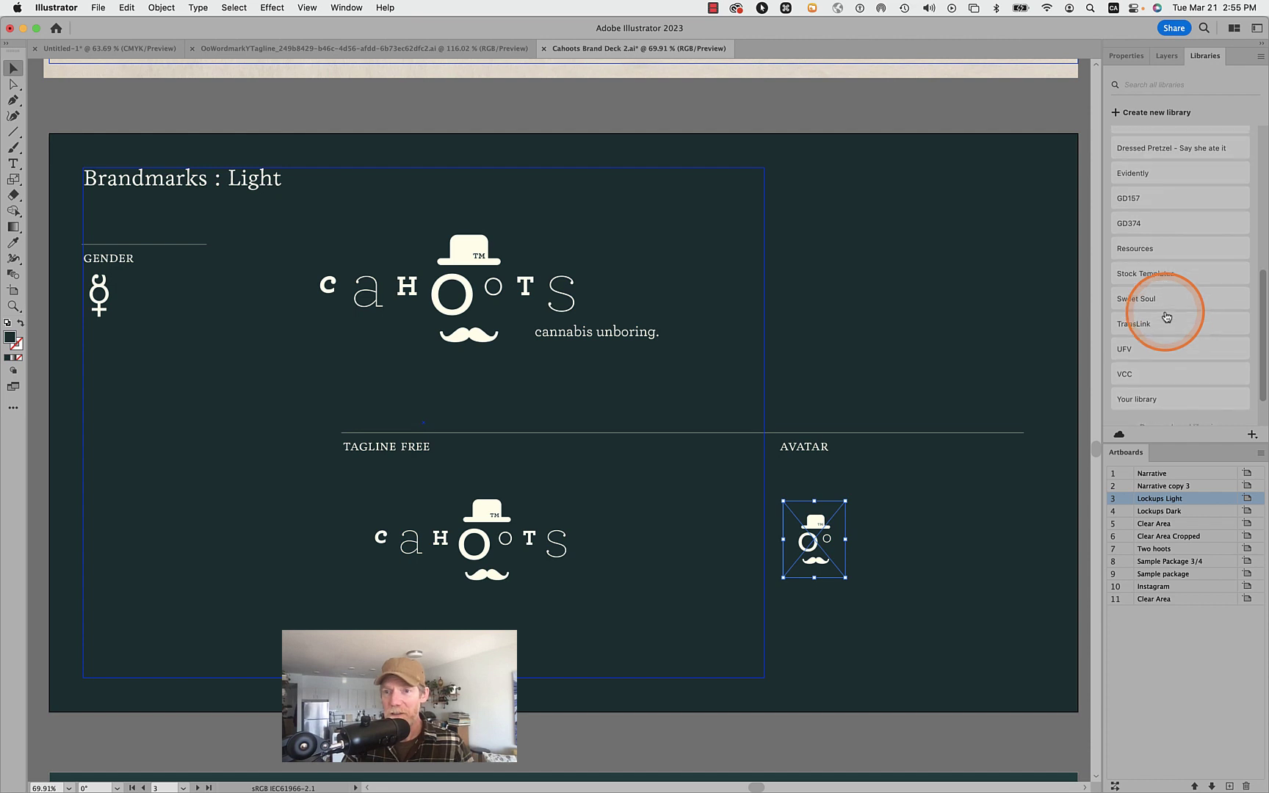
{"action": "scroll", "coordinate": [1134, 195], "scroll_direction": "down", "scroll_amount": 1}
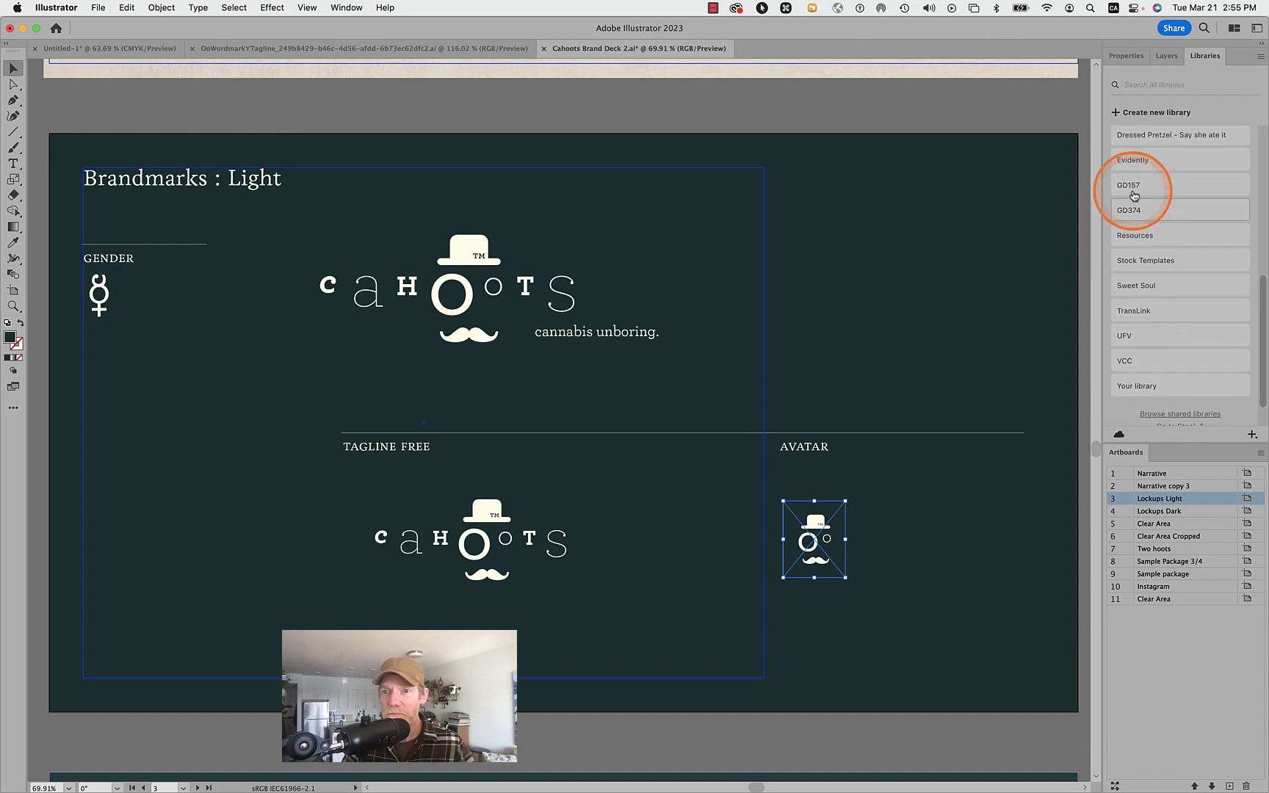
{"action": "scroll", "coordinate": [1134, 195], "scroll_direction": "up", "scroll_amount": 10}
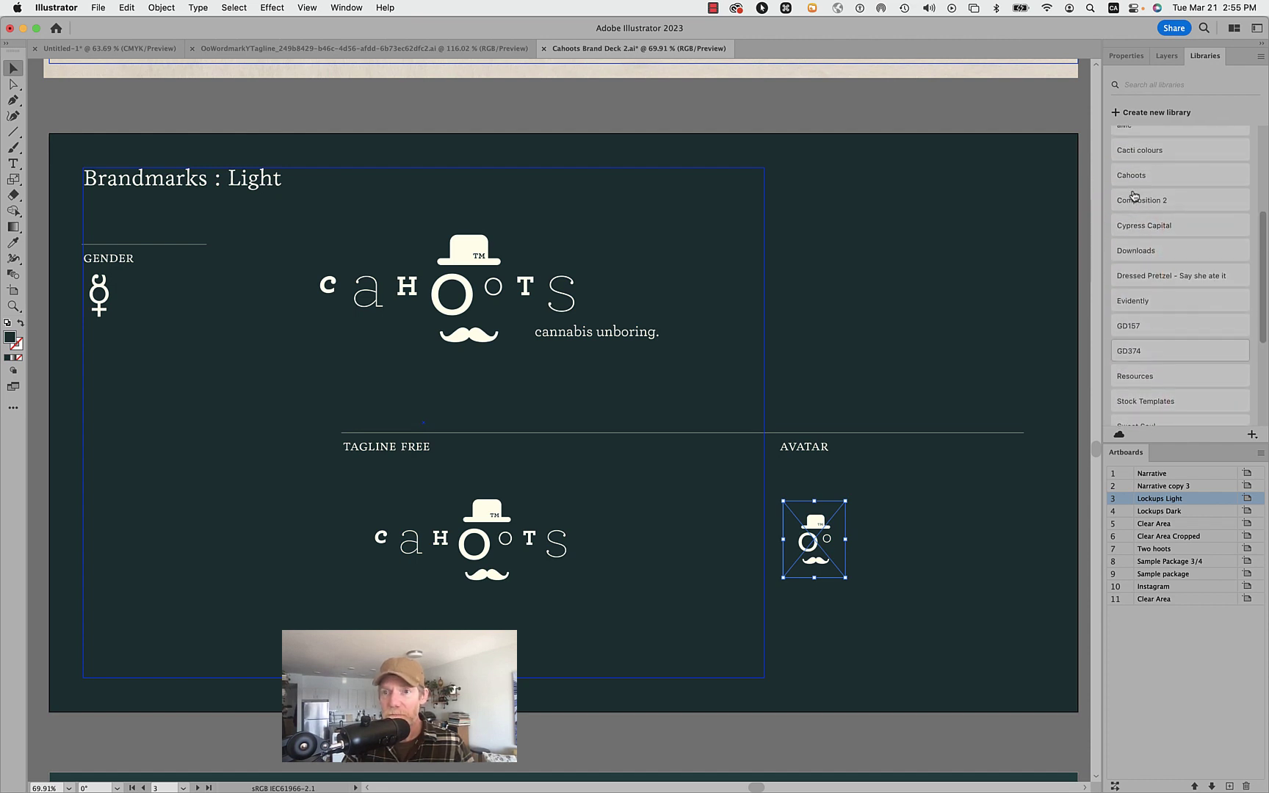
{"action": "left_click", "coordinate": [1125, 175]}
- Check the Oo Avatar library graphic and close it, leaving the source artwork of Oo Avatar Y open for editing
{"action": "double_click", "coordinate": [1122, 184]}
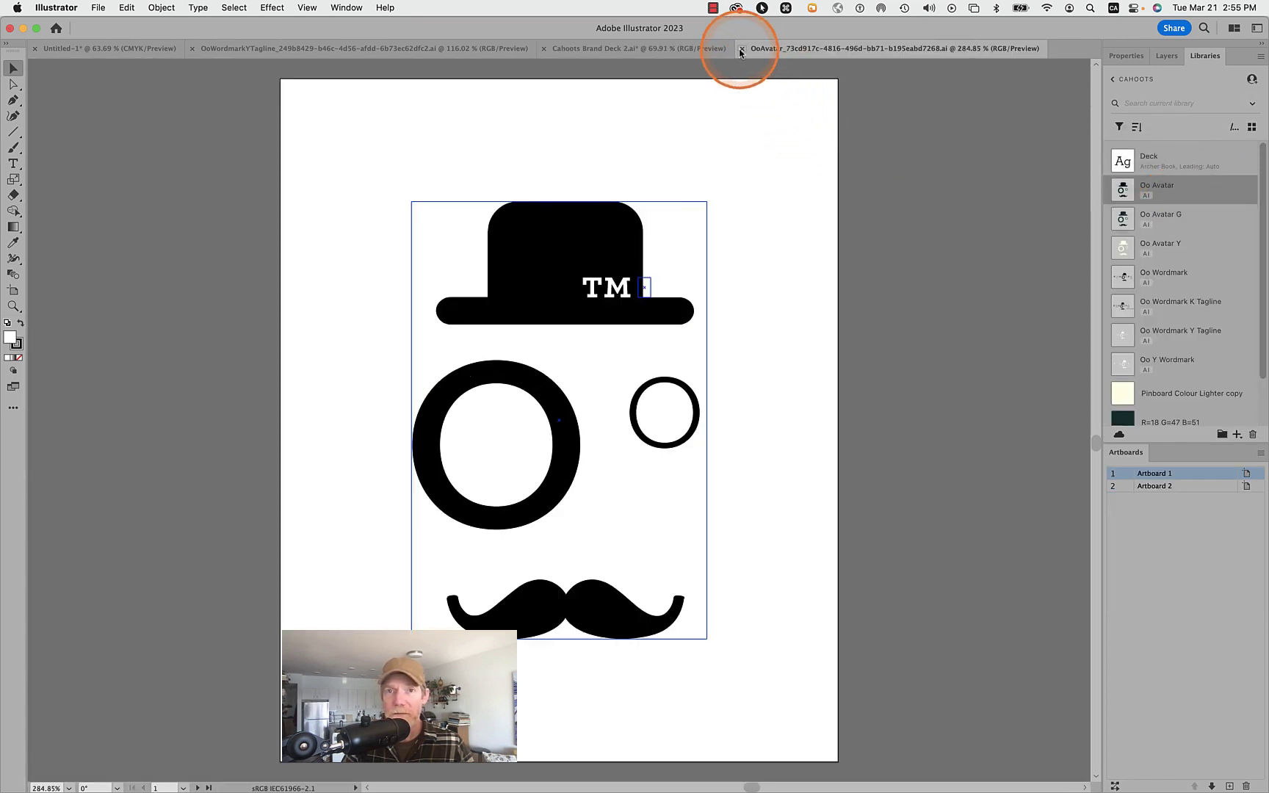
{"action": "left_click", "coordinate": [741, 49]}
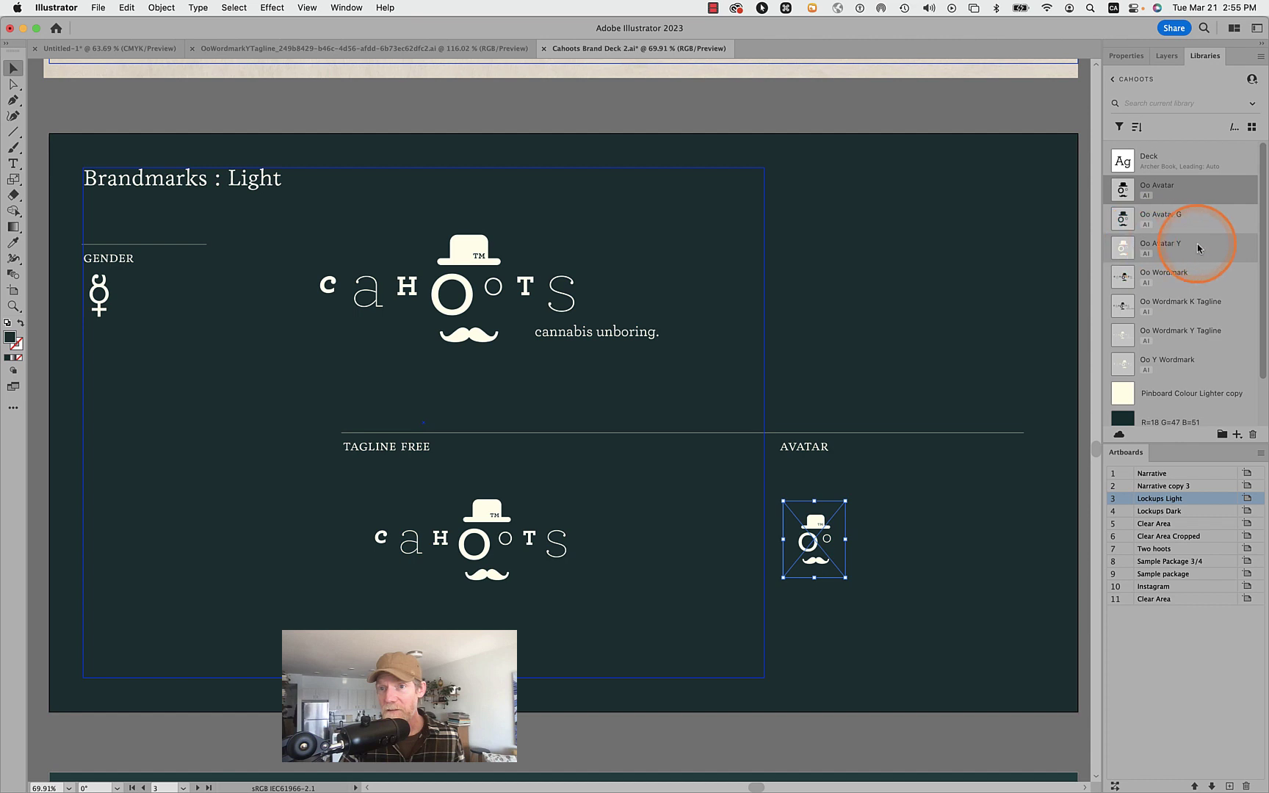
{"action": "left_click", "coordinate": [1122, 252]}
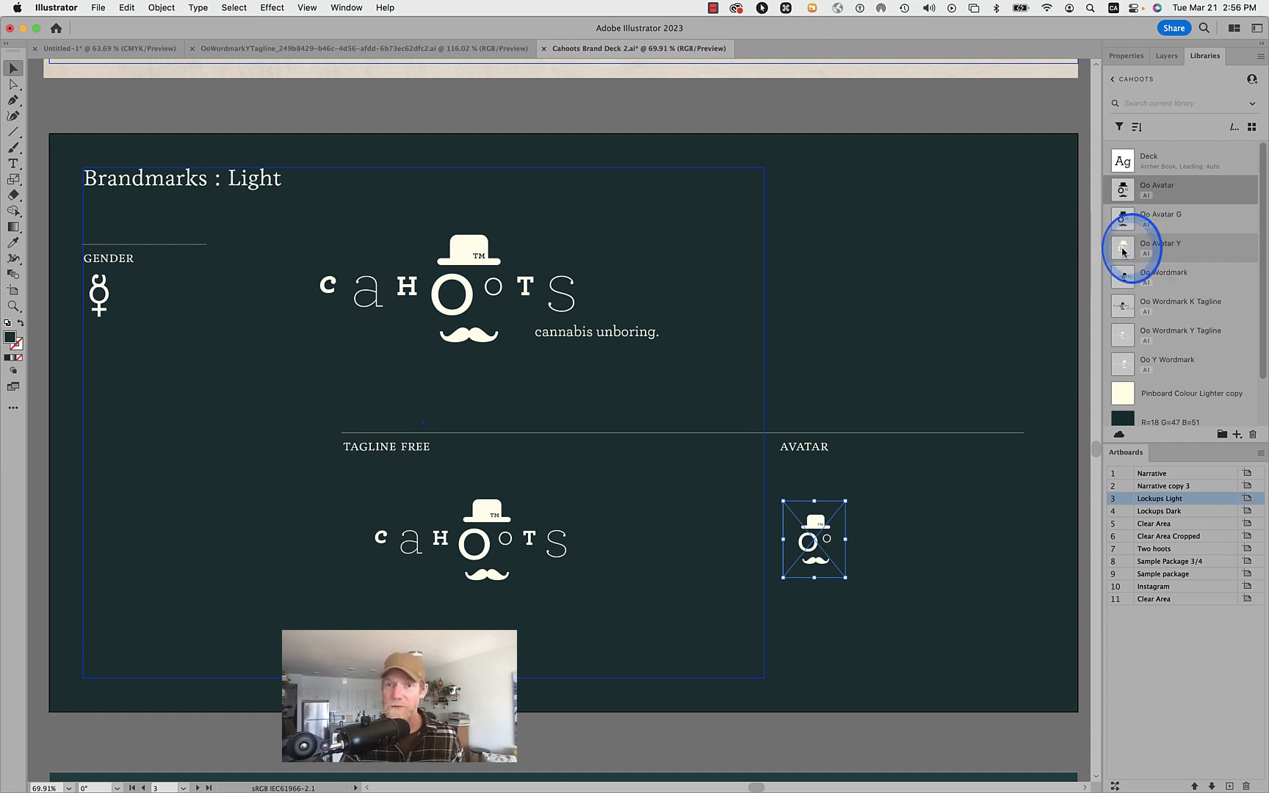
{"action": "double_click", "coordinate": [1122, 252]}
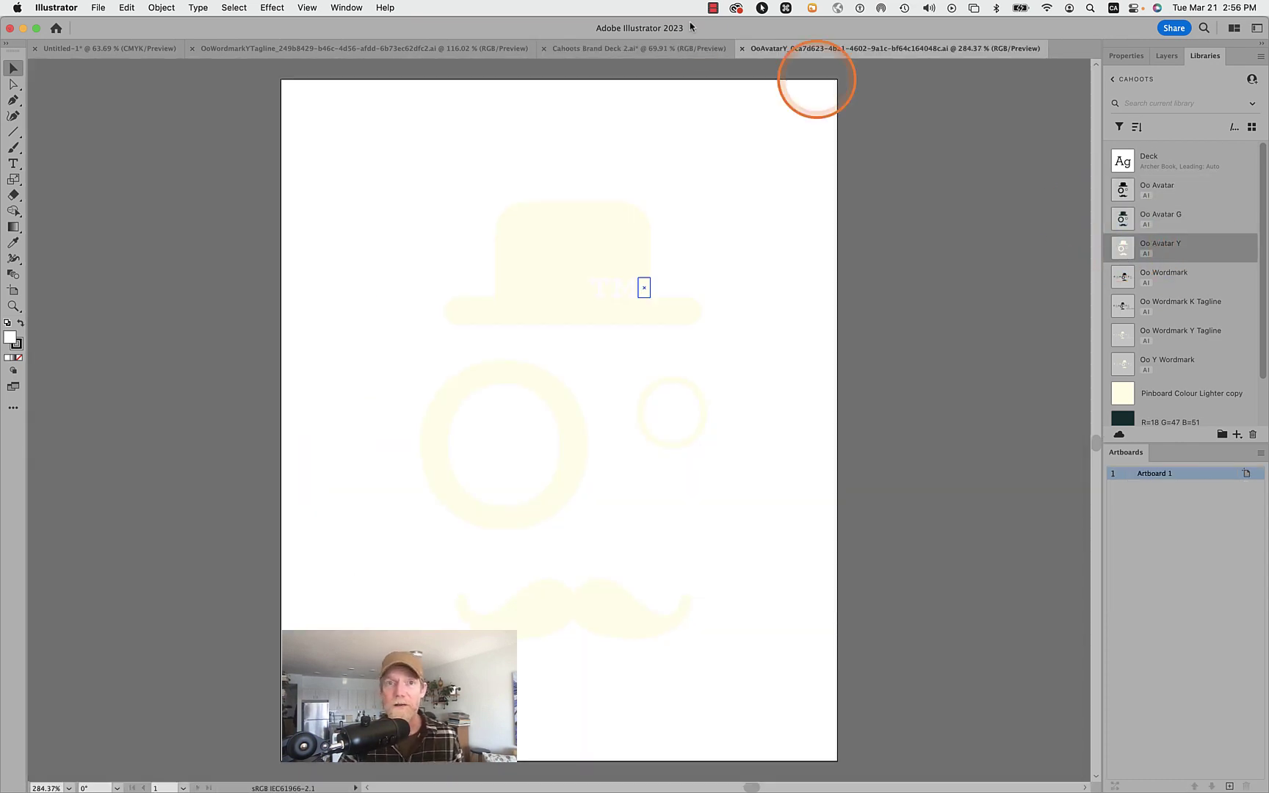
- Arrange the documents two-up, with the Oo Avatar Y artwork beside the brand deck's Lockups Light artboard and its avatar in view
{"action": "left_click", "coordinate": [343, 6]}
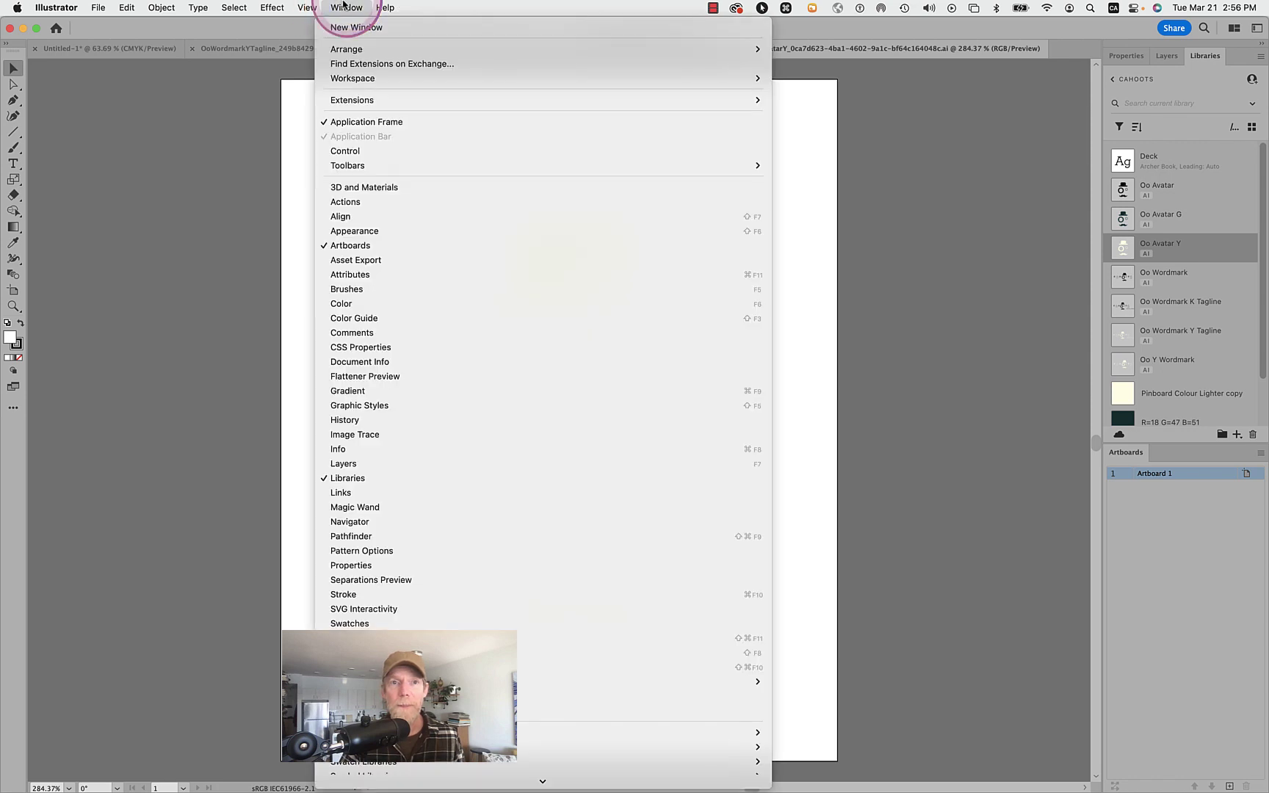
{"action": "left_click", "coordinate": [343, 6]}
{"action": "left_click", "coordinate": [1234, 30]}
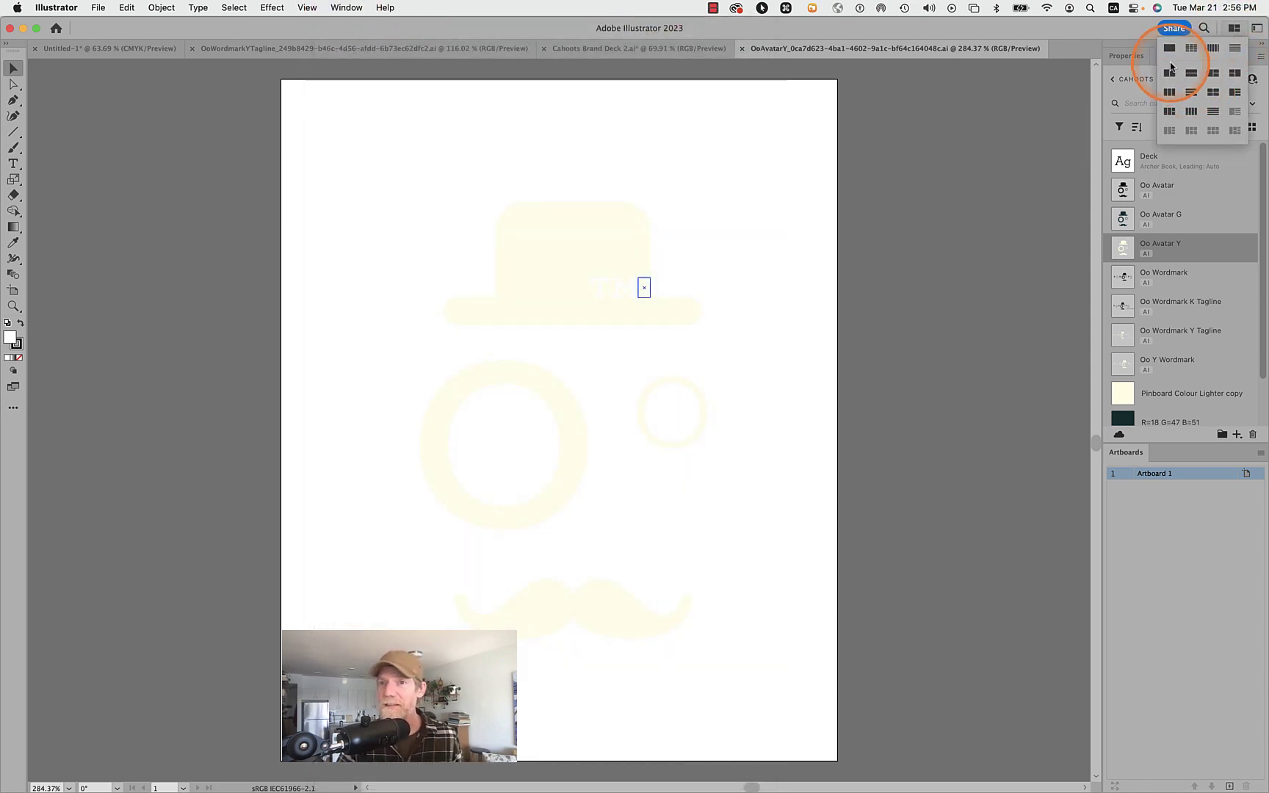
{"action": "left_click", "coordinate": [1169, 71]}
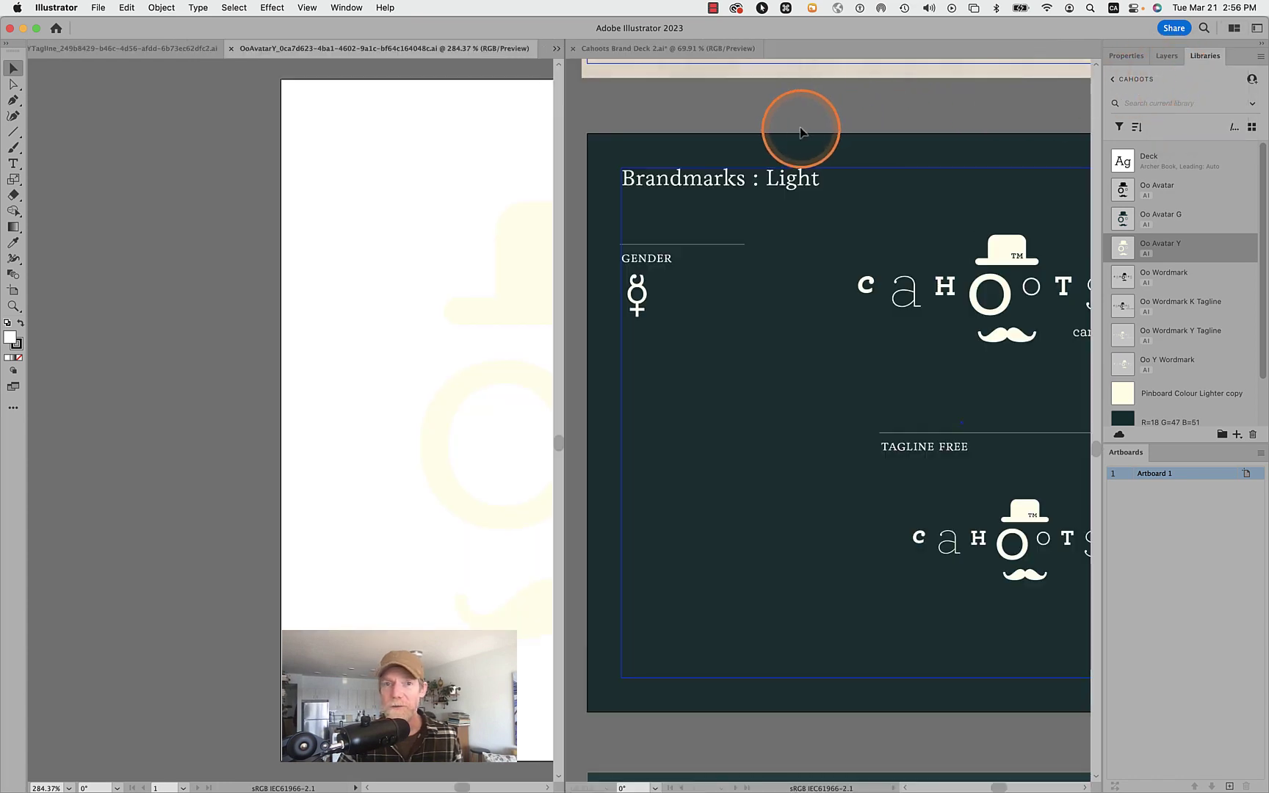
{"action": "scroll", "coordinate": [302, 356], "scroll_direction": "right", "scroll_amount": 5}
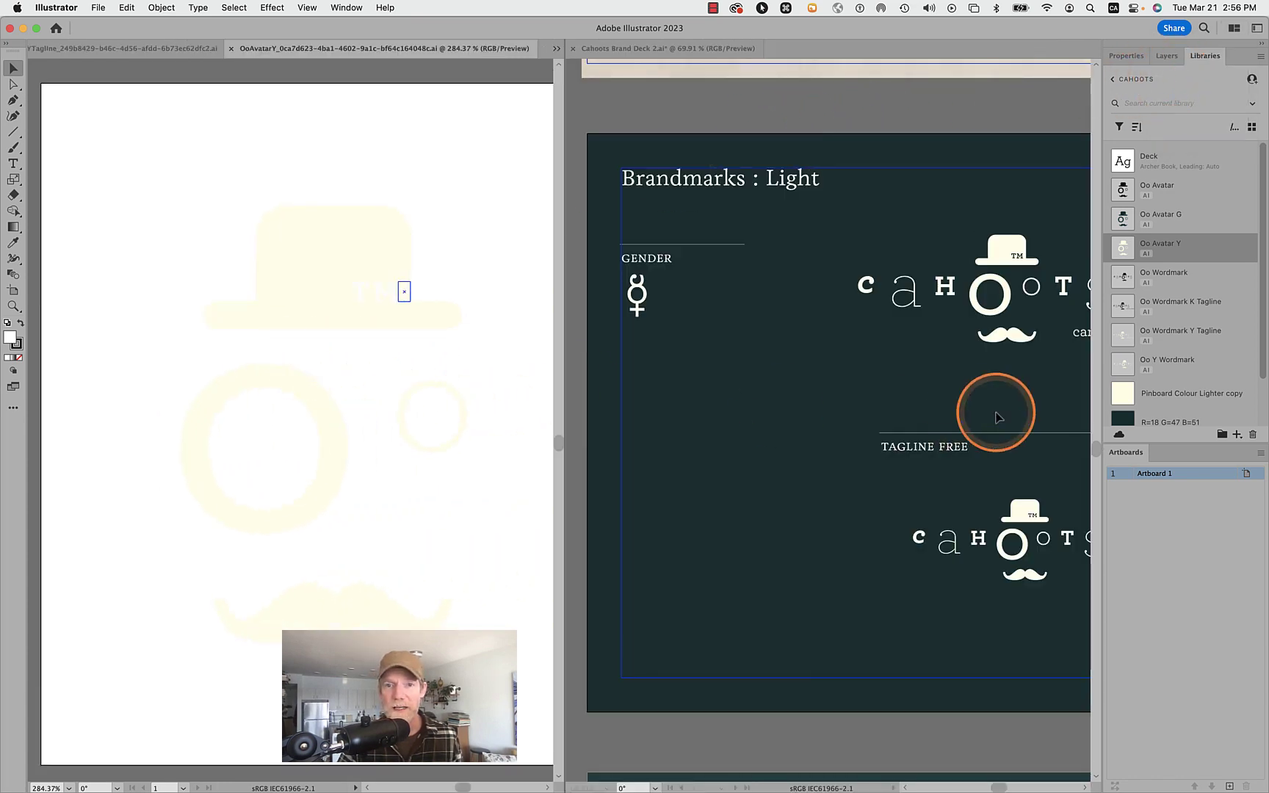
{"action": "scroll", "coordinate": [997, 418], "scroll_direction": "down", "scroll_amount": 6}
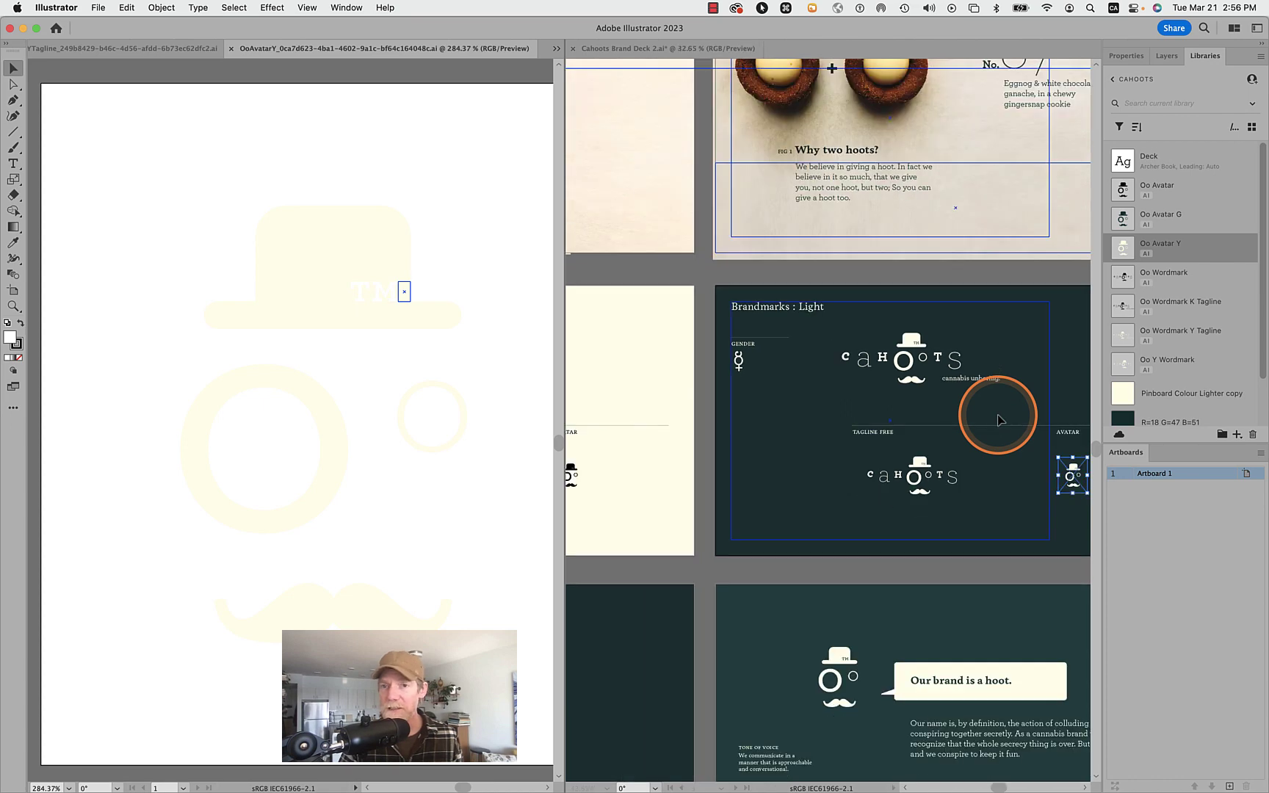
{"action": "scroll", "coordinate": [998, 418], "scroll_direction": "right", "scroll_amount": 3}
{"action": "scroll", "coordinate": [998, 418], "scroll_direction": "up", "scroll_amount": 4}
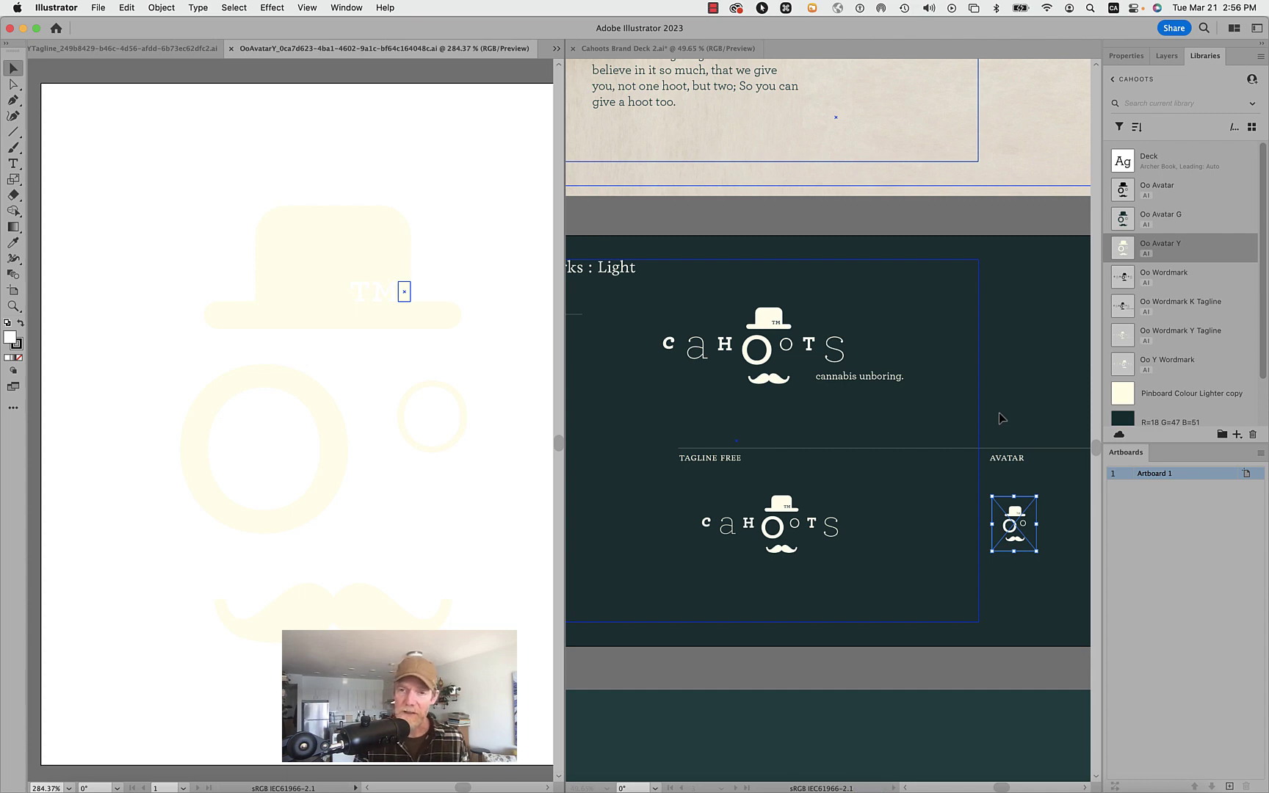
{"action": "right_click", "coordinate": [871, 752]}
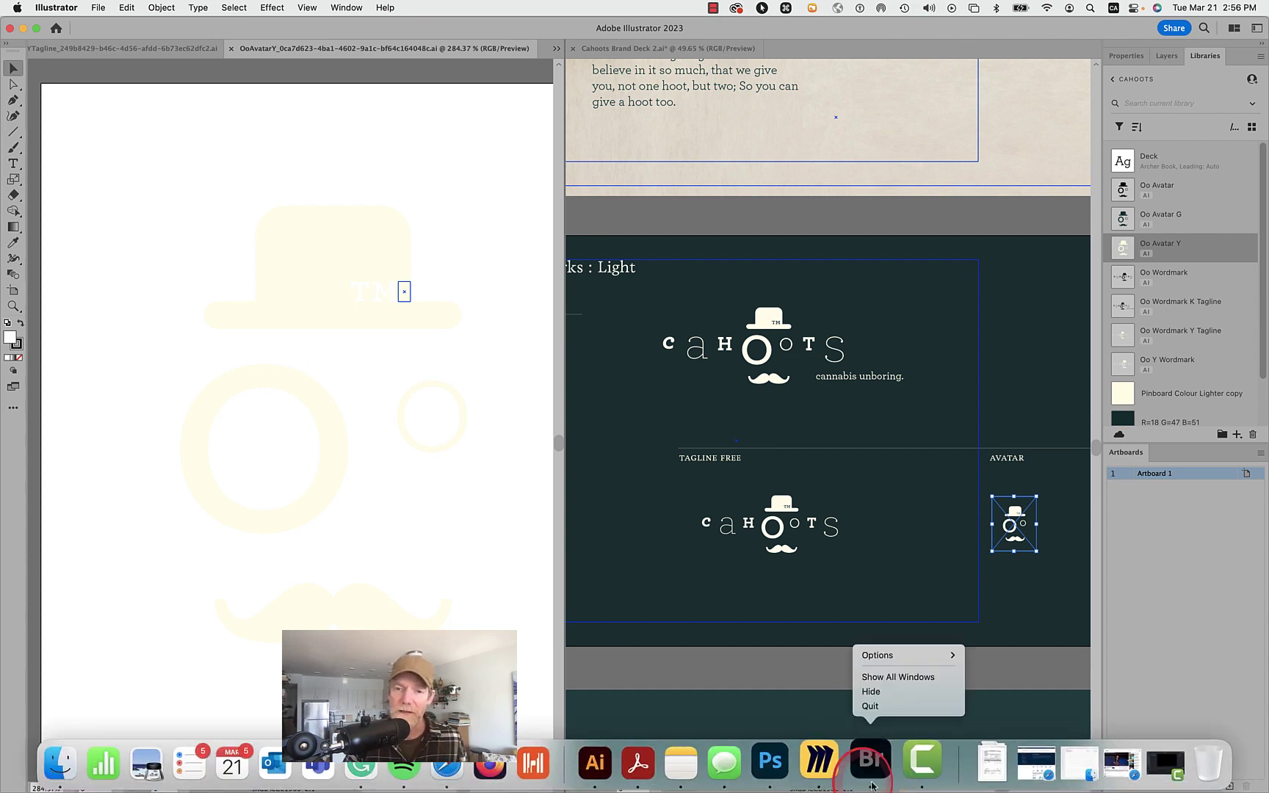
{"action": "left_click", "coordinate": [870, 705]}
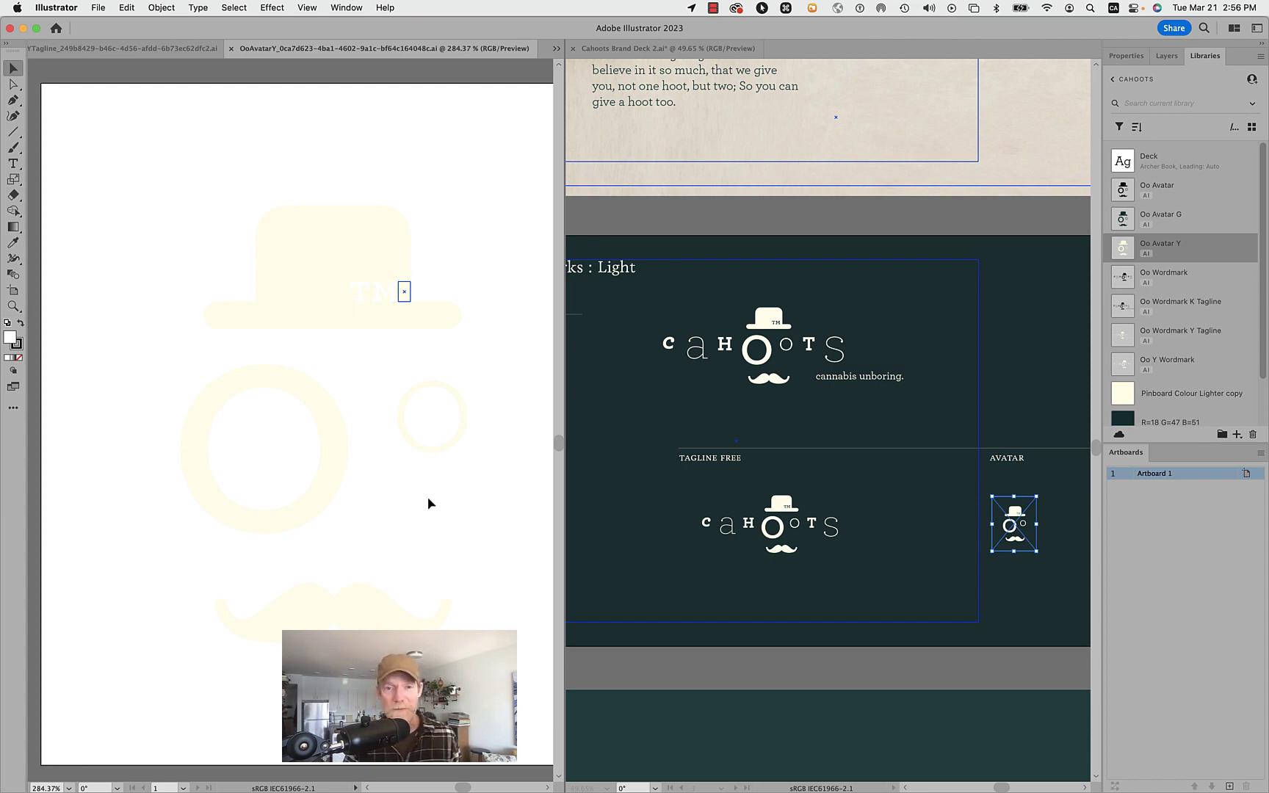
- Select only the large ring of the Oo Avatar Y artwork and convert its outlines into guides
{"action": "left_click", "coordinate": [338, 476]}
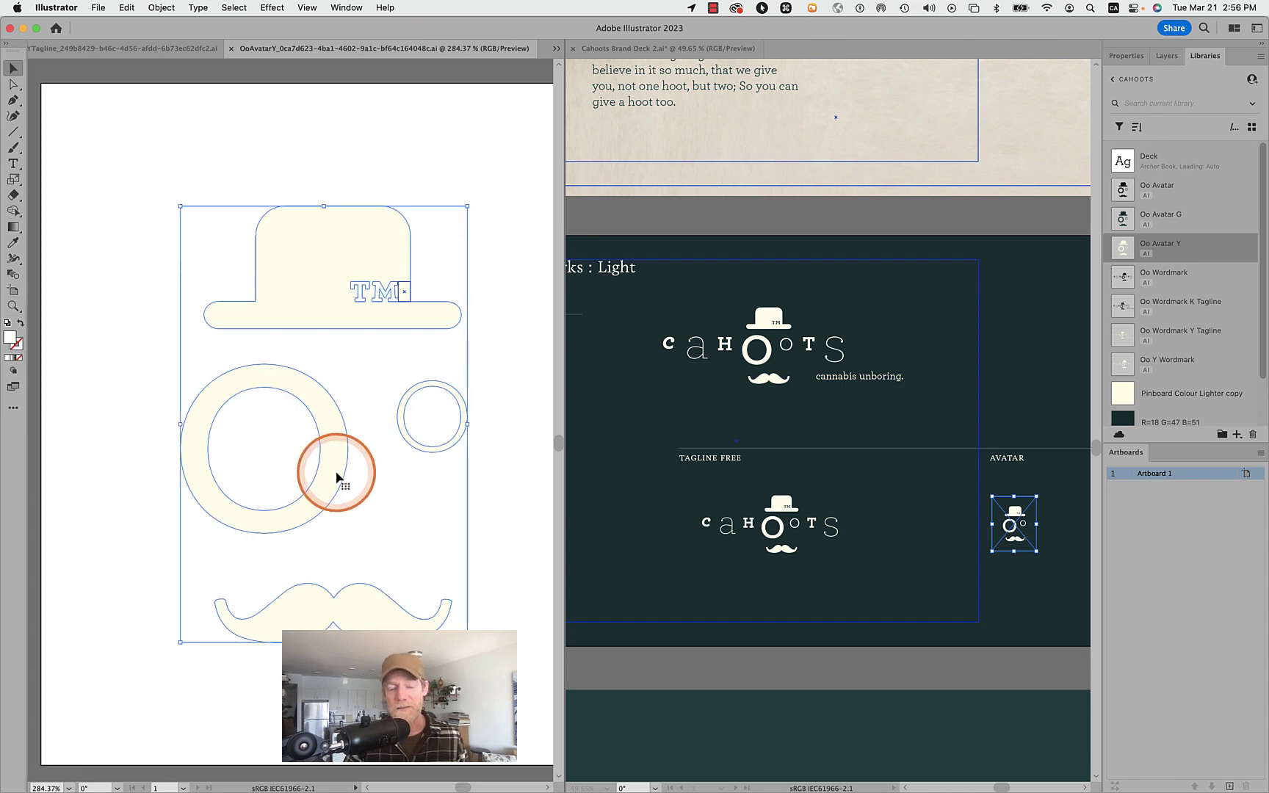
{"action": "key", "text": "a"}
{"action": "double_click", "coordinate": [150, 518]}
{"action": "left_click", "coordinate": [205, 498]}
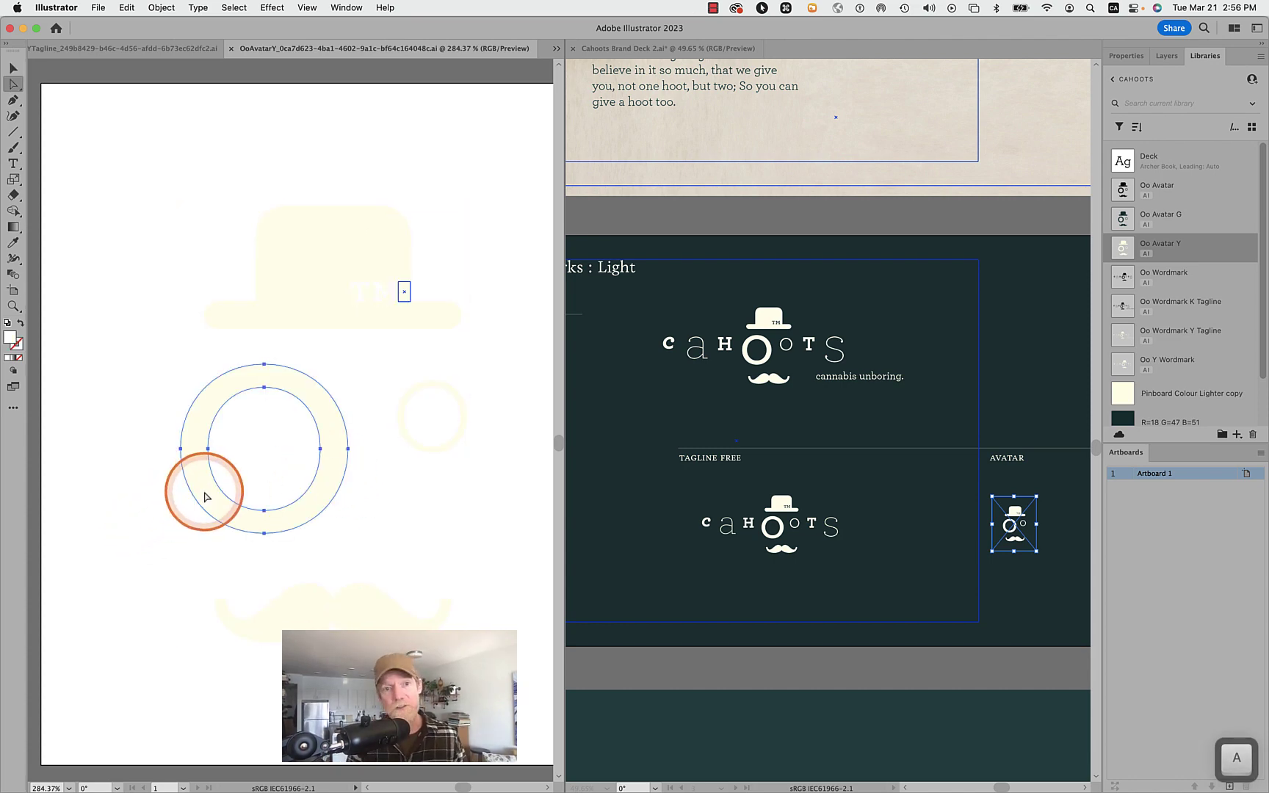
{"action": "left_click", "coordinate": [285, 418]}
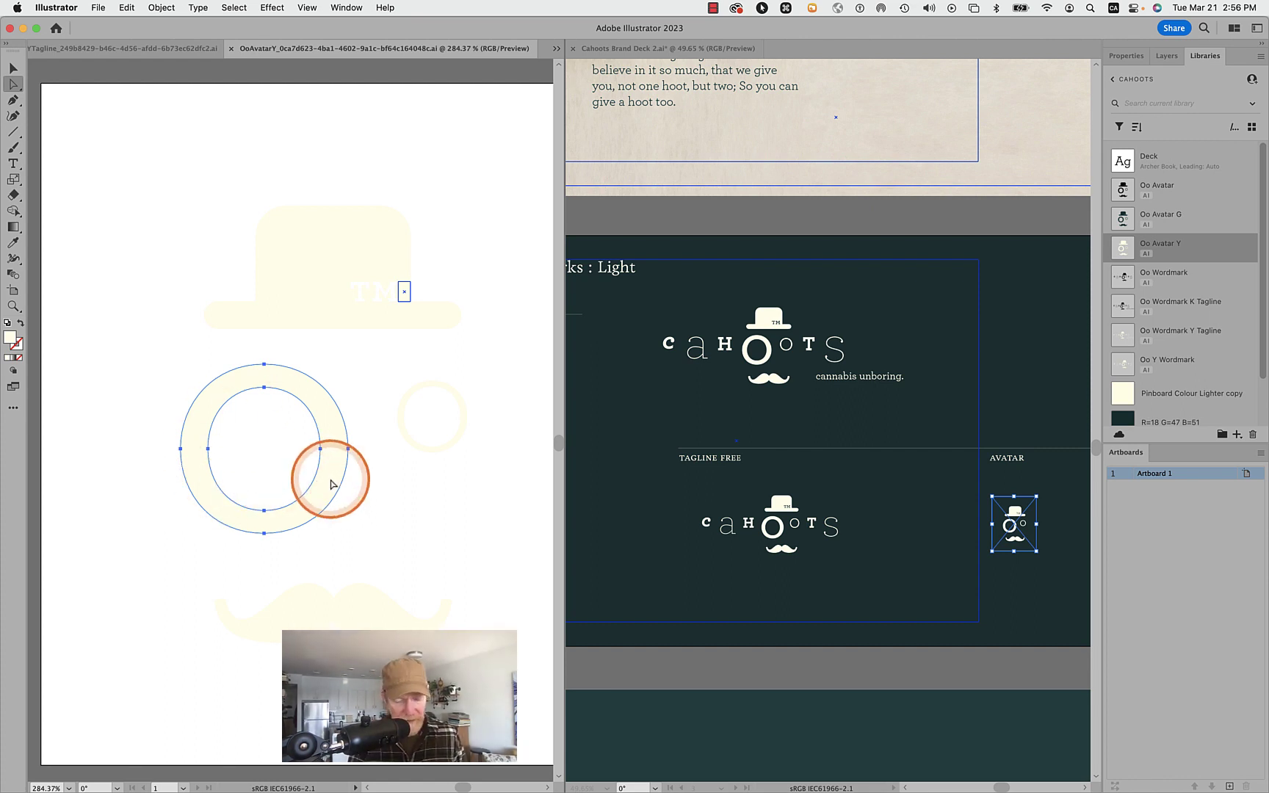
{"action": "key", "text": "super+5"}
{"action": "left_click", "coordinate": [330, 485]}
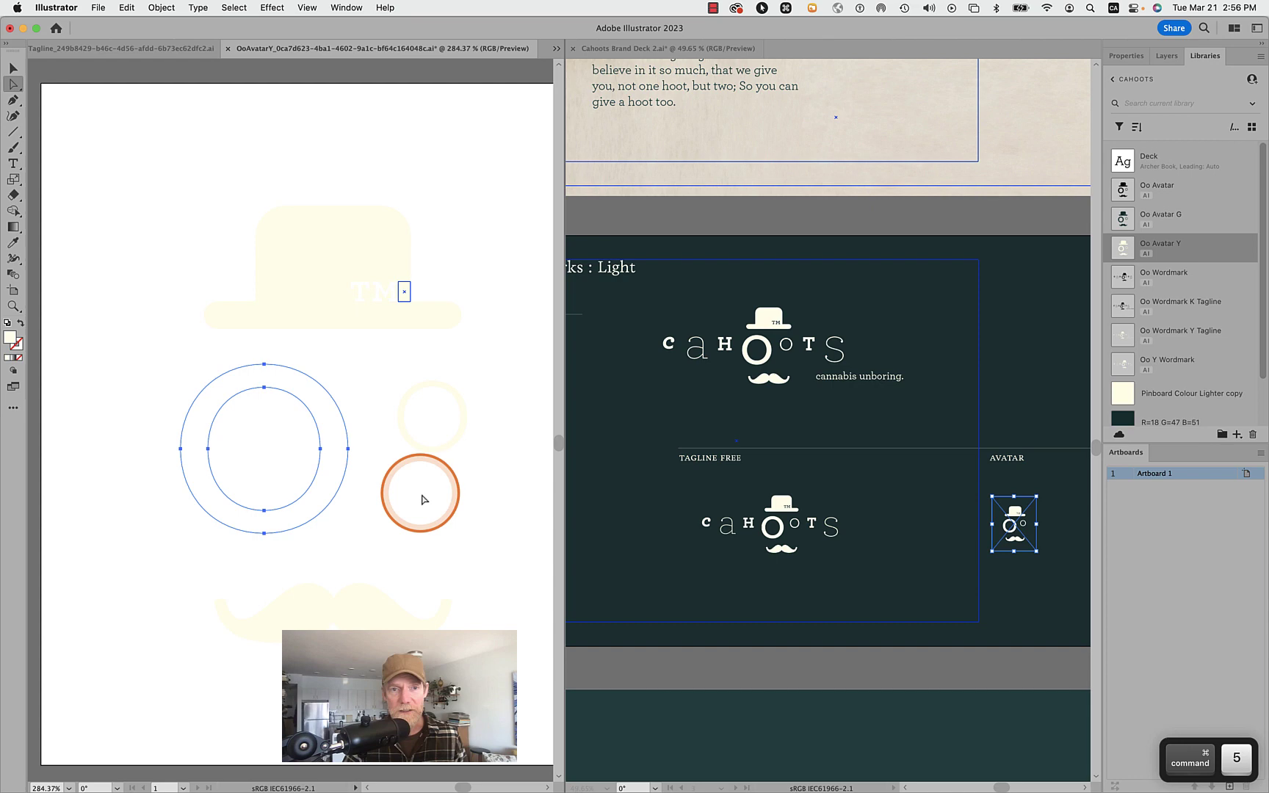
- Copy the small ring into the large ring guides and scale the copy uniformly to 300%
{"action": "left_click", "coordinate": [426, 451], "text": "alt"}
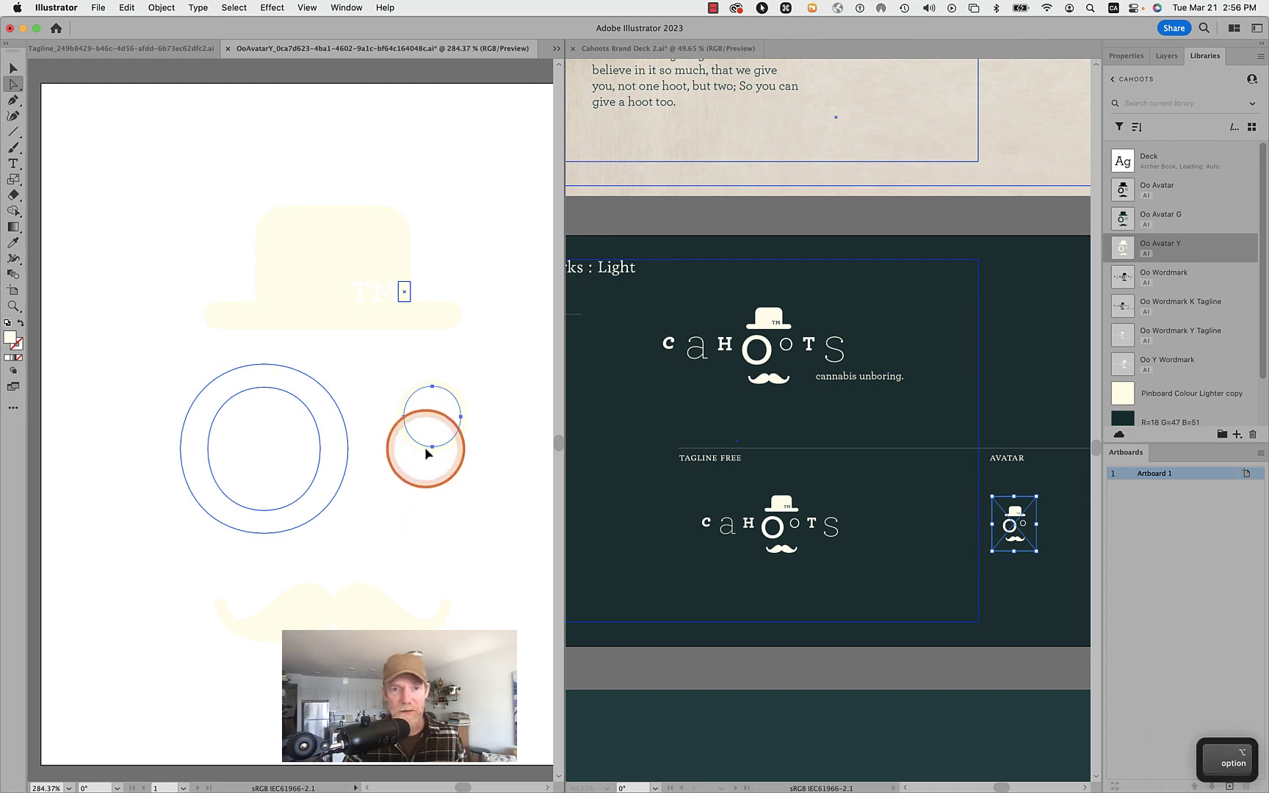
{"action": "left_click_drag", "start_coordinate": [427, 448], "coordinate": [266, 480]}
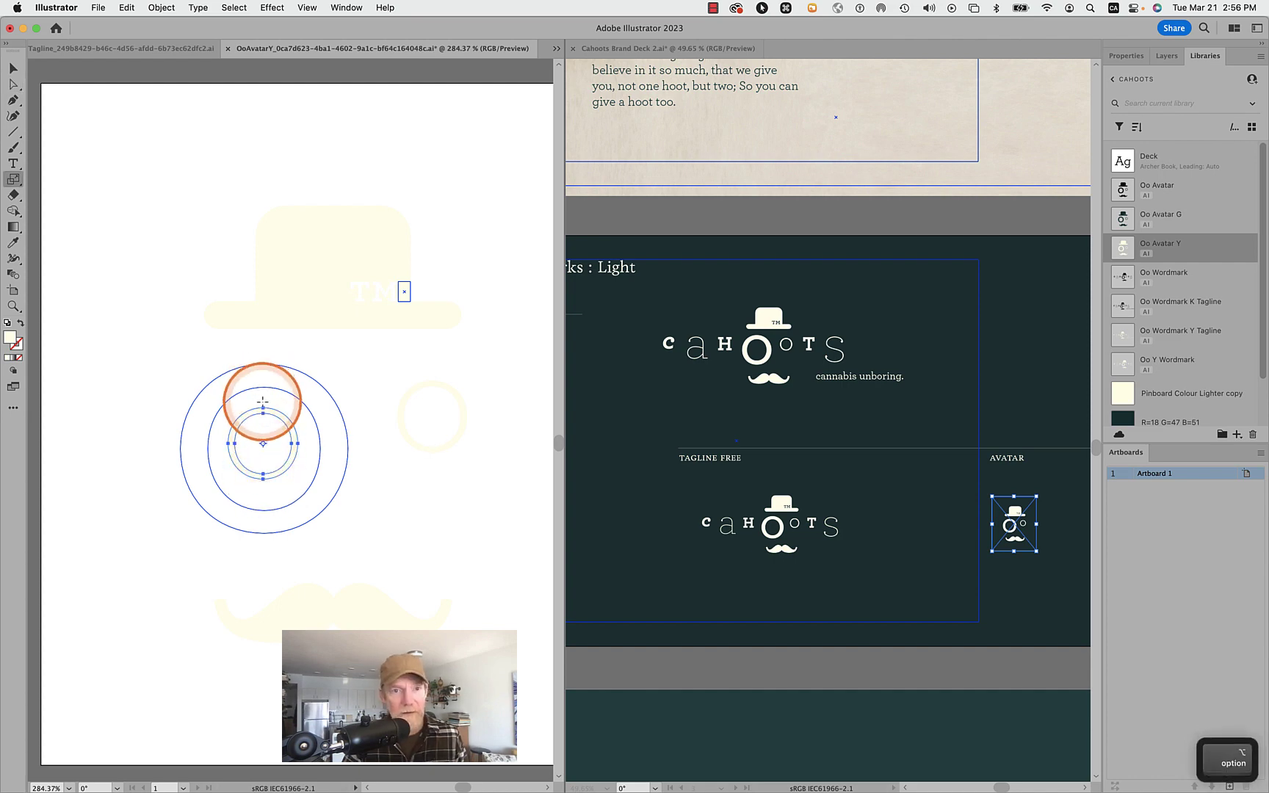
{"action": "left_click", "coordinate": [261, 402], "text": "alt"}
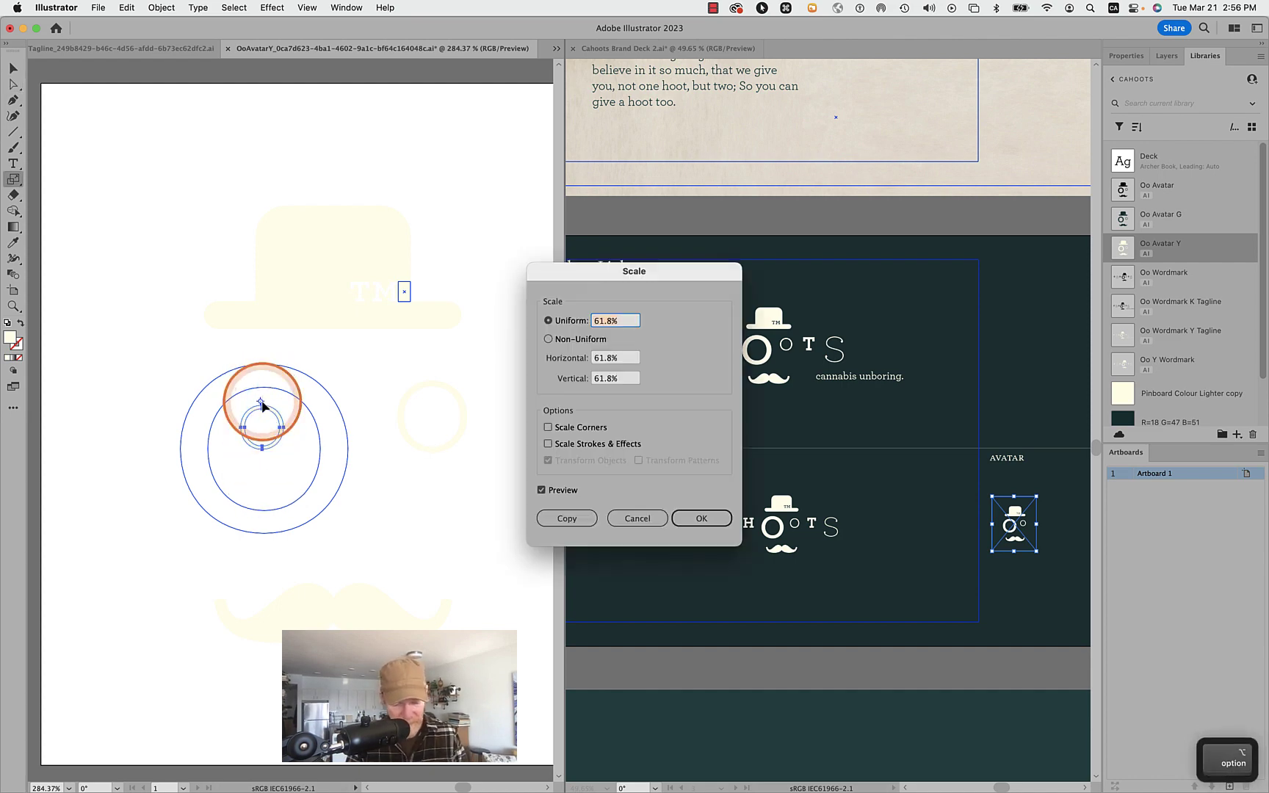
{"action": "type", "text": "300"}
{"action": "key", "text": "Tab"}
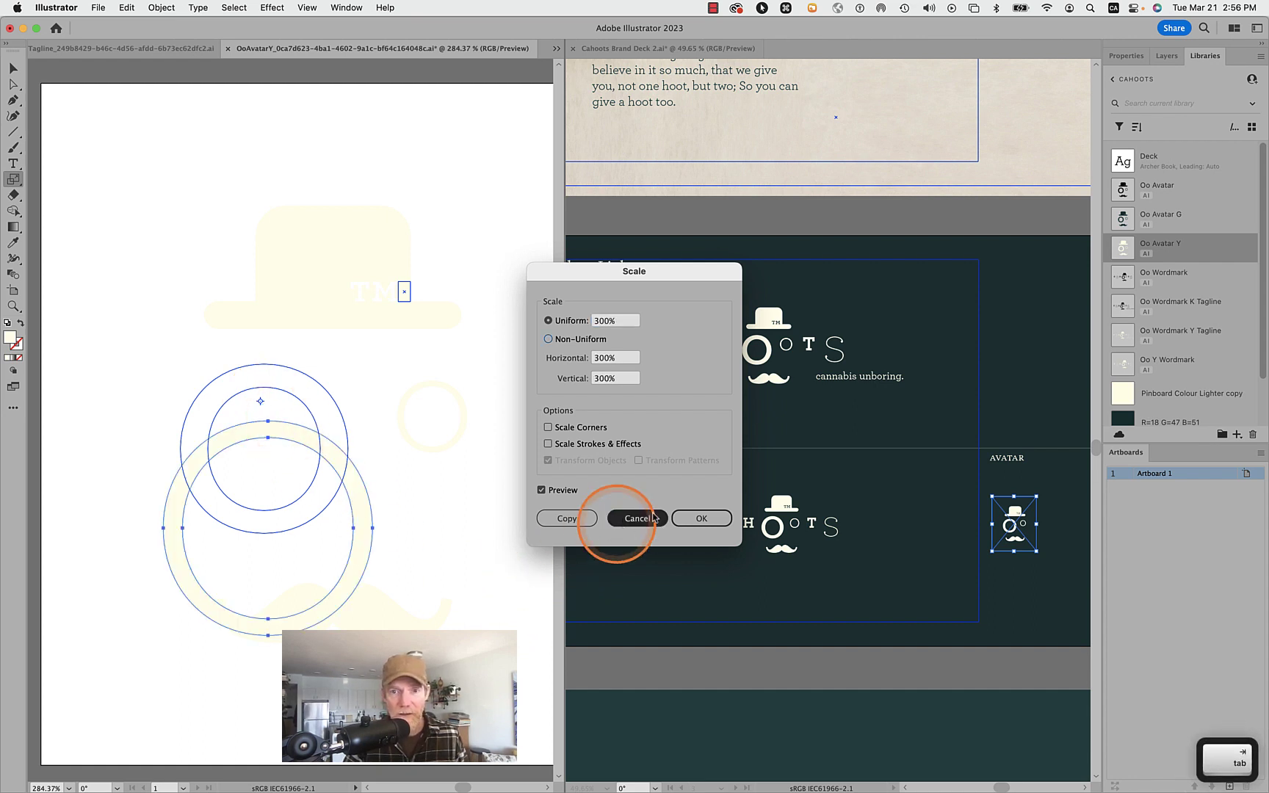
{"action": "left_click", "coordinate": [702, 518]}
{"action": "key", "text": "v"}
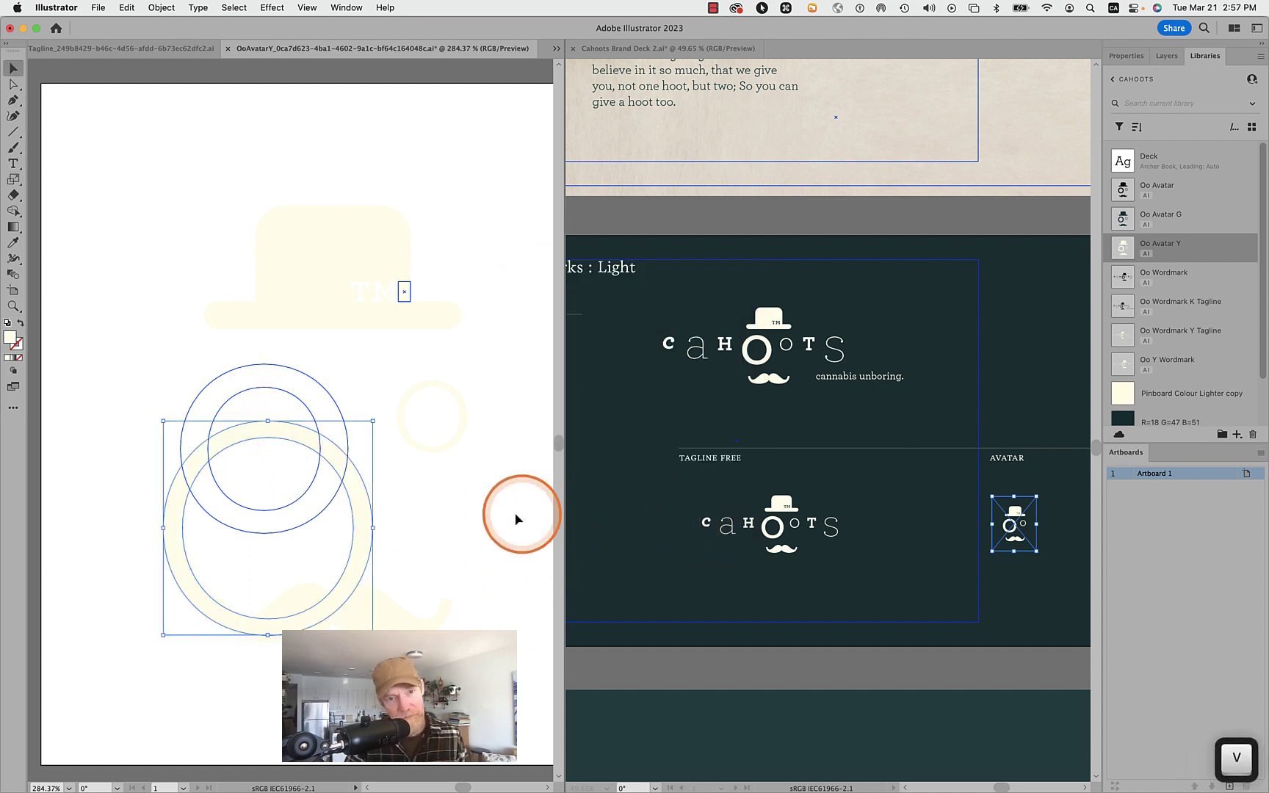
- Move the enlarged ring up over the large ring guides, between the hat and moustache, and save the artwork
{"action": "left_click", "coordinate": [367, 476]}
{"action": "left_click_drag", "start_coordinate": [365, 476], "coordinate": [372, 425]}
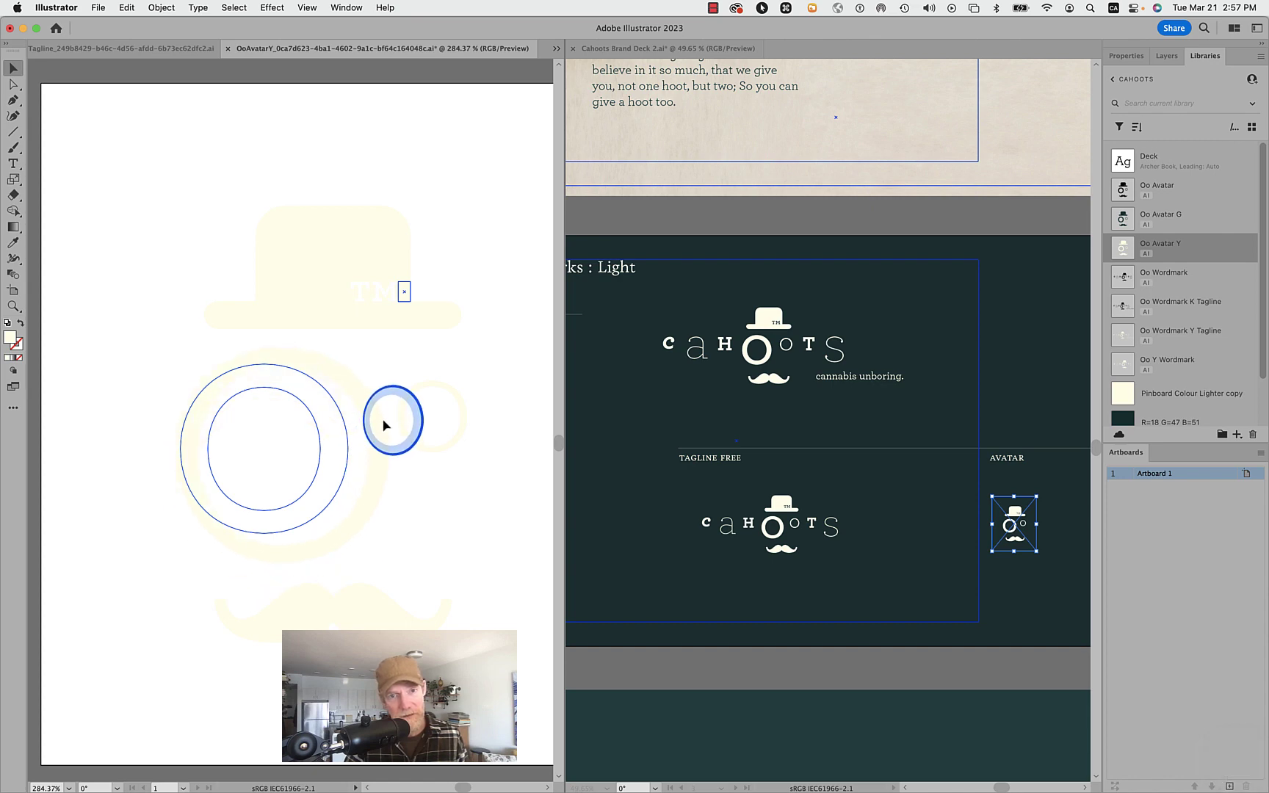
{"action": "left_click_drag", "start_coordinate": [387, 417], "coordinate": [454, 508]}
{"action": "key", "text": "super+s"}
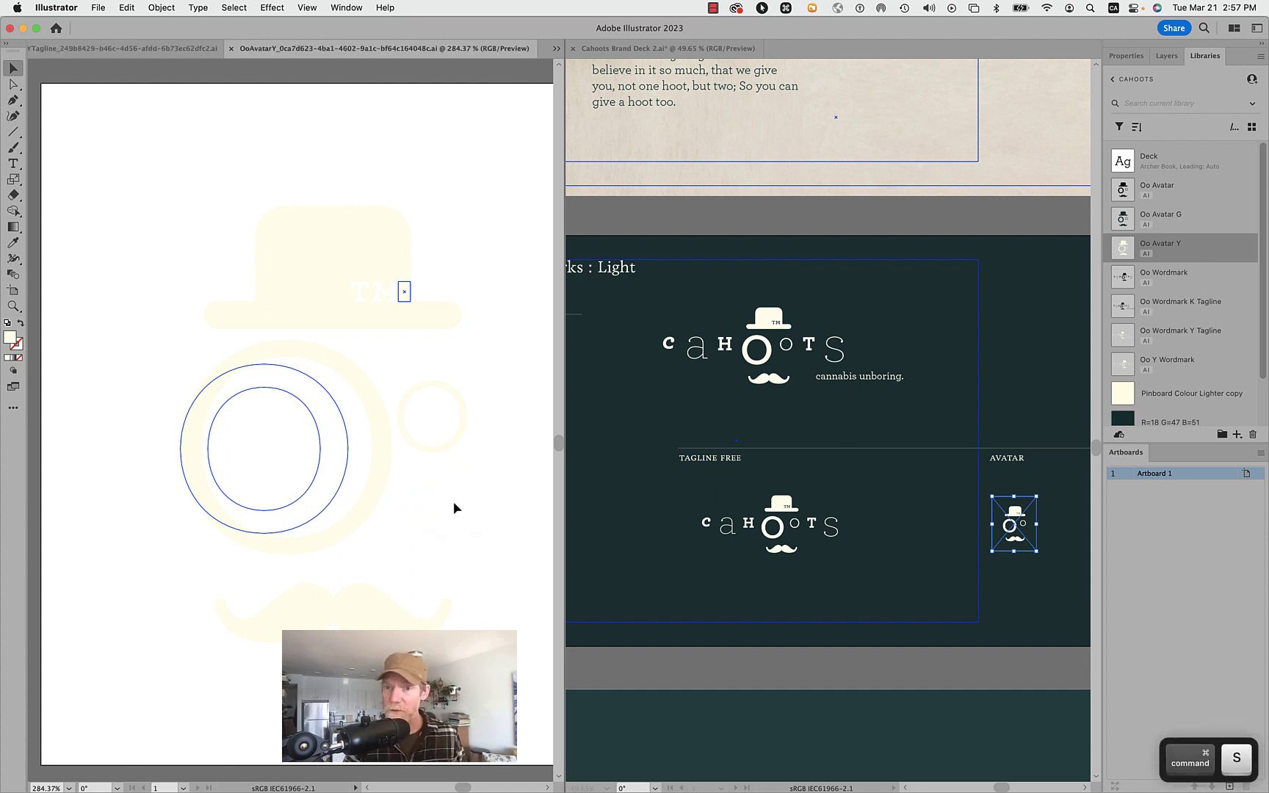
- Compare the edited artwork with the linked avatar on the brand deck's Lockups Light artboard, viewing the avatar close up
{"action": "left_click", "coordinate": [1031, 576]}
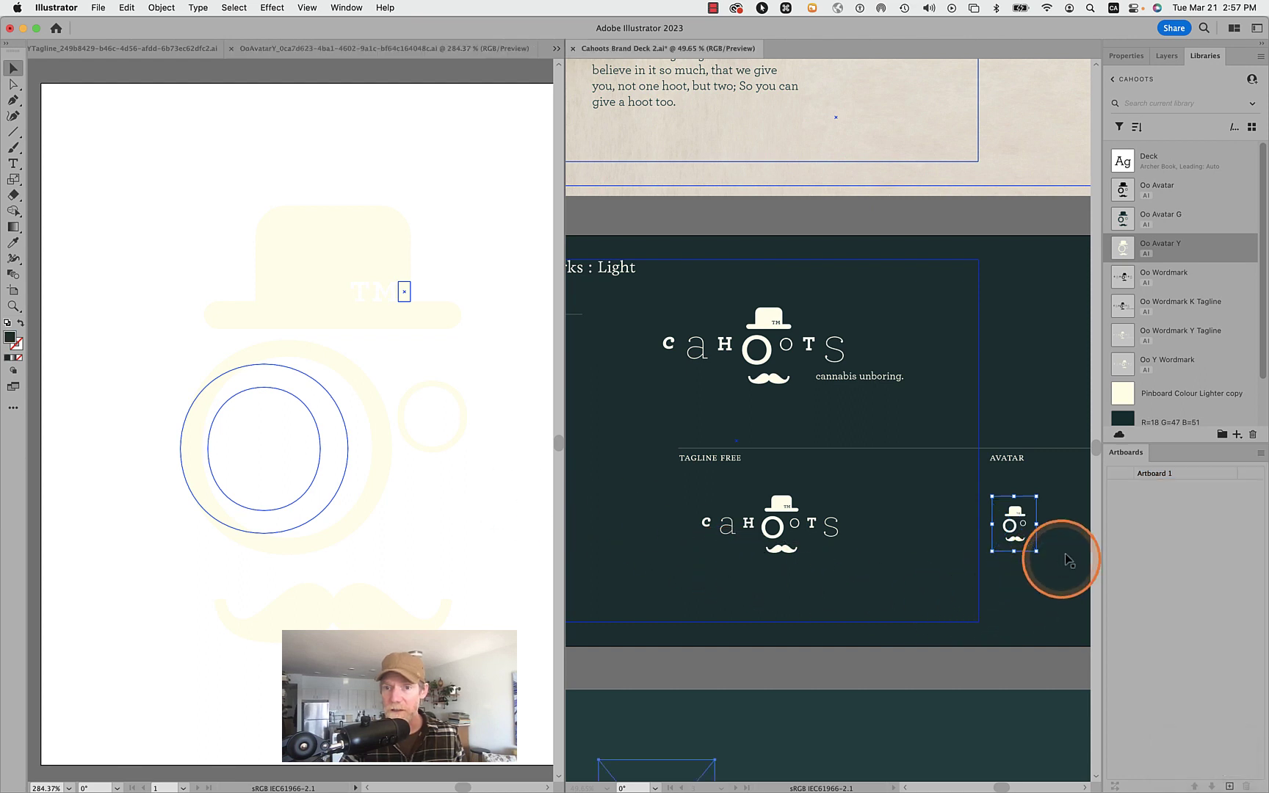
{"action": "scroll", "coordinate": [1052, 536], "scroll_direction": "right", "scroll_amount": 10}
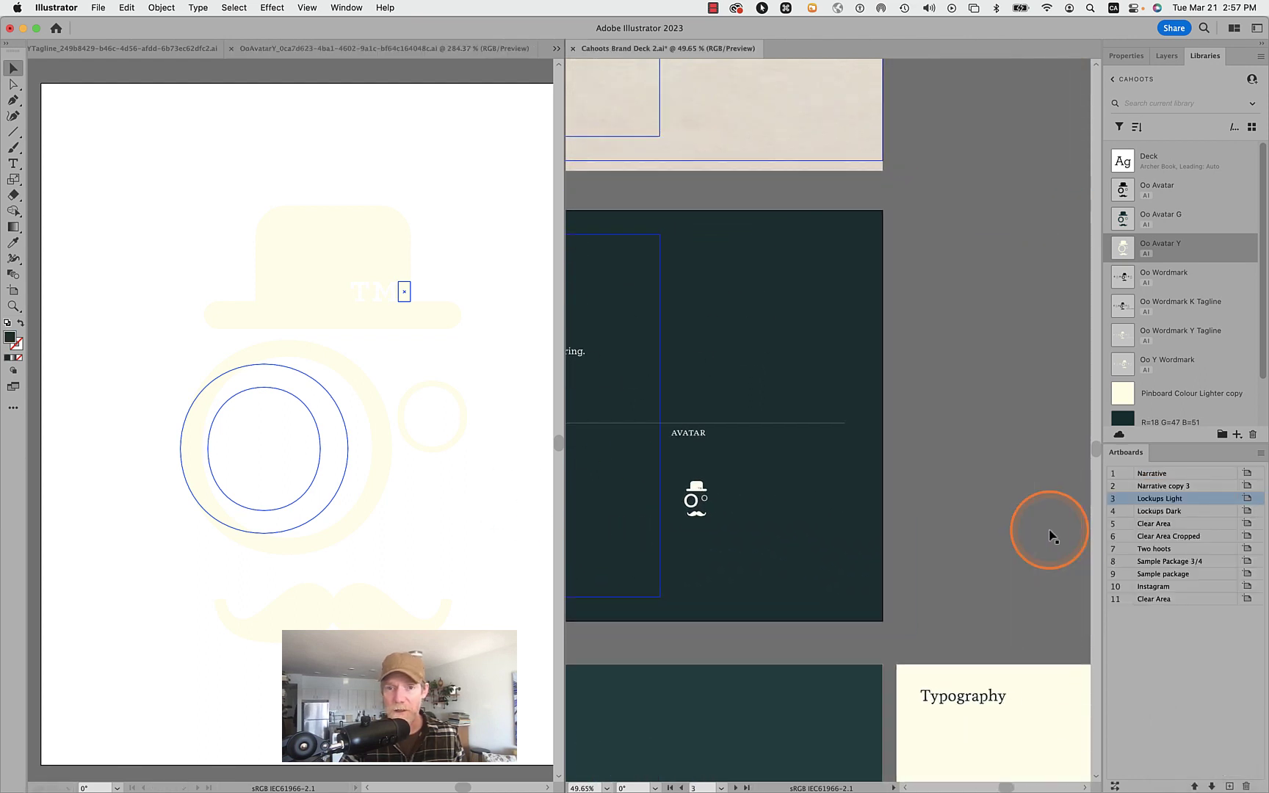
{"action": "scroll", "coordinate": [1052, 536], "scroll_direction": "left", "scroll_amount": 5}
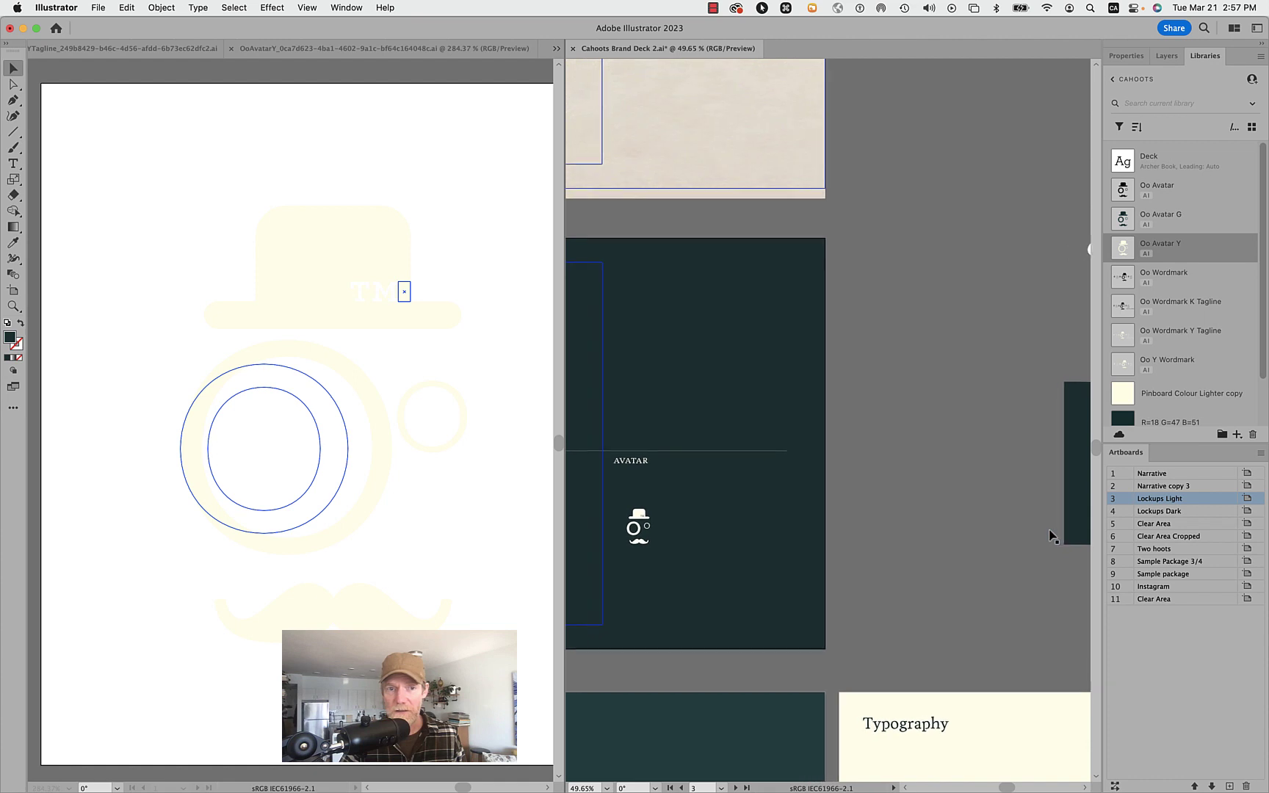
{"action": "left_click", "coordinate": [367, 430]}
{"action": "scroll", "coordinate": [470, 198], "scroll_direction": "right", "scroll_amount": 5}
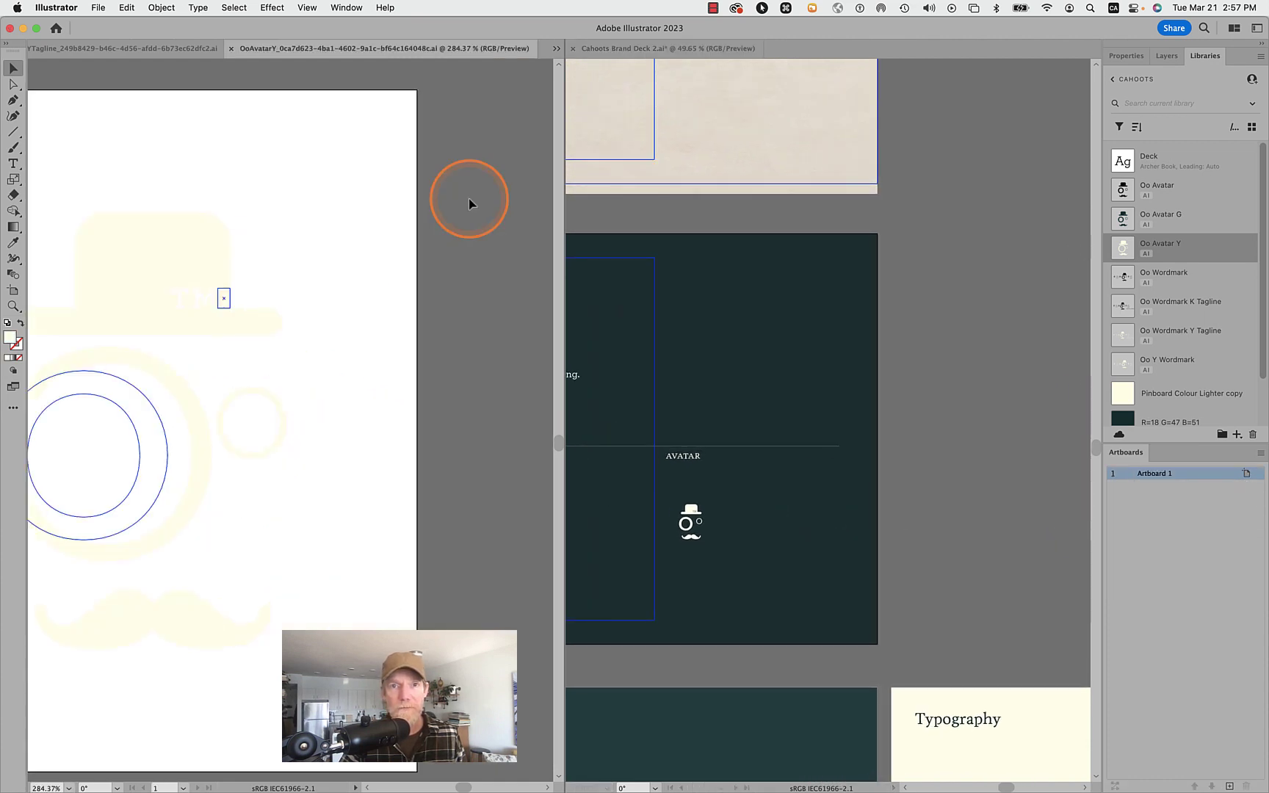
{"action": "scroll", "coordinate": [469, 199], "scroll_direction": "left", "scroll_amount": 2}
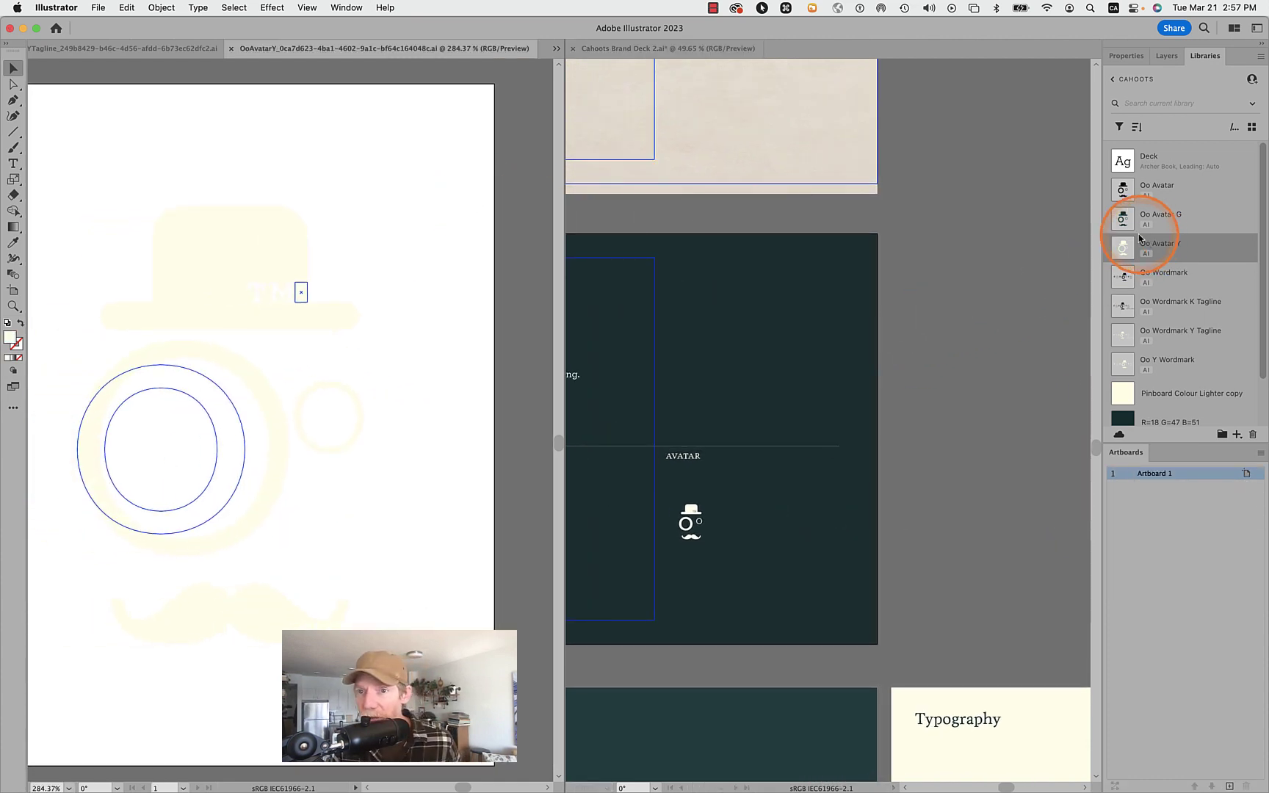
{"action": "left_click", "coordinate": [694, 555]}
{"action": "scroll", "coordinate": [688, 509], "scroll_direction": "up", "scroll_amount": 5}
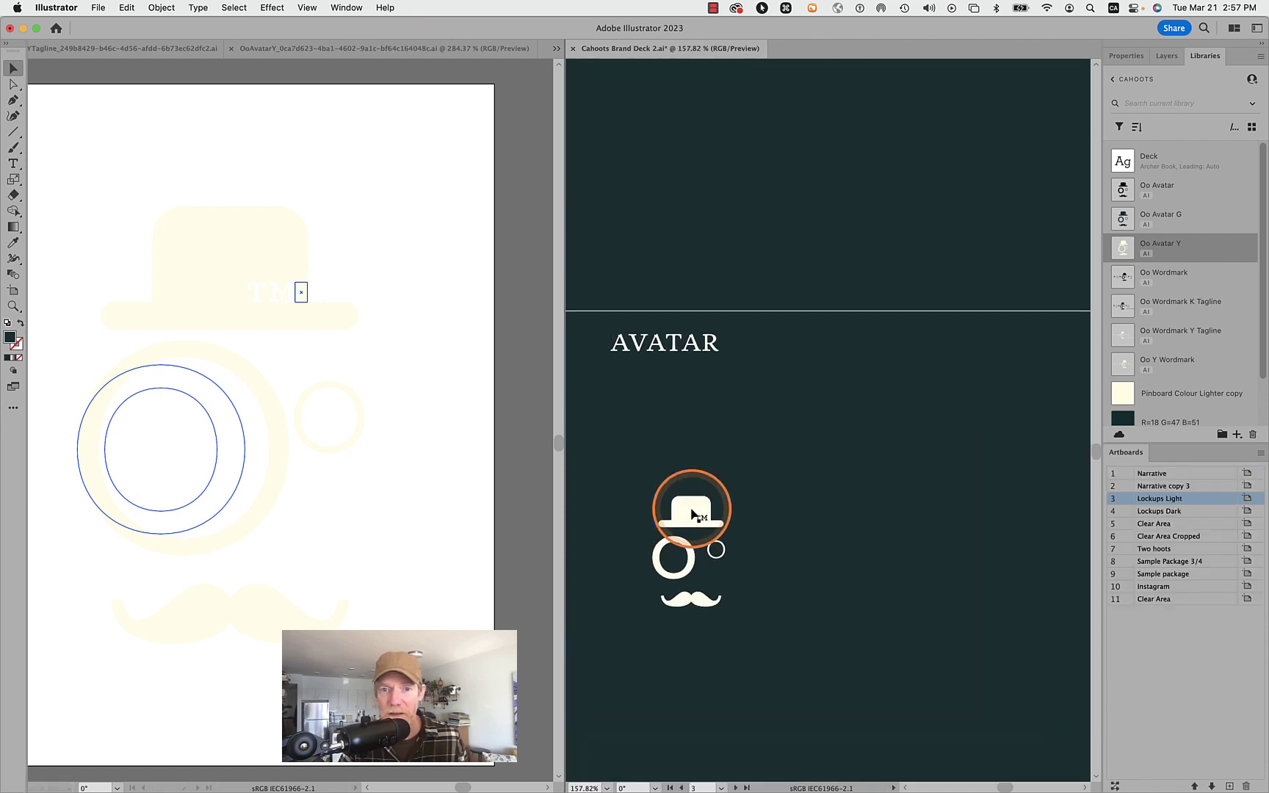
{"action": "scroll", "coordinate": [690, 511], "scroll_direction": "right", "scroll_amount": 4}
{"action": "scroll", "coordinate": [690, 514], "scroll_direction": "left", "scroll_amount": 4}
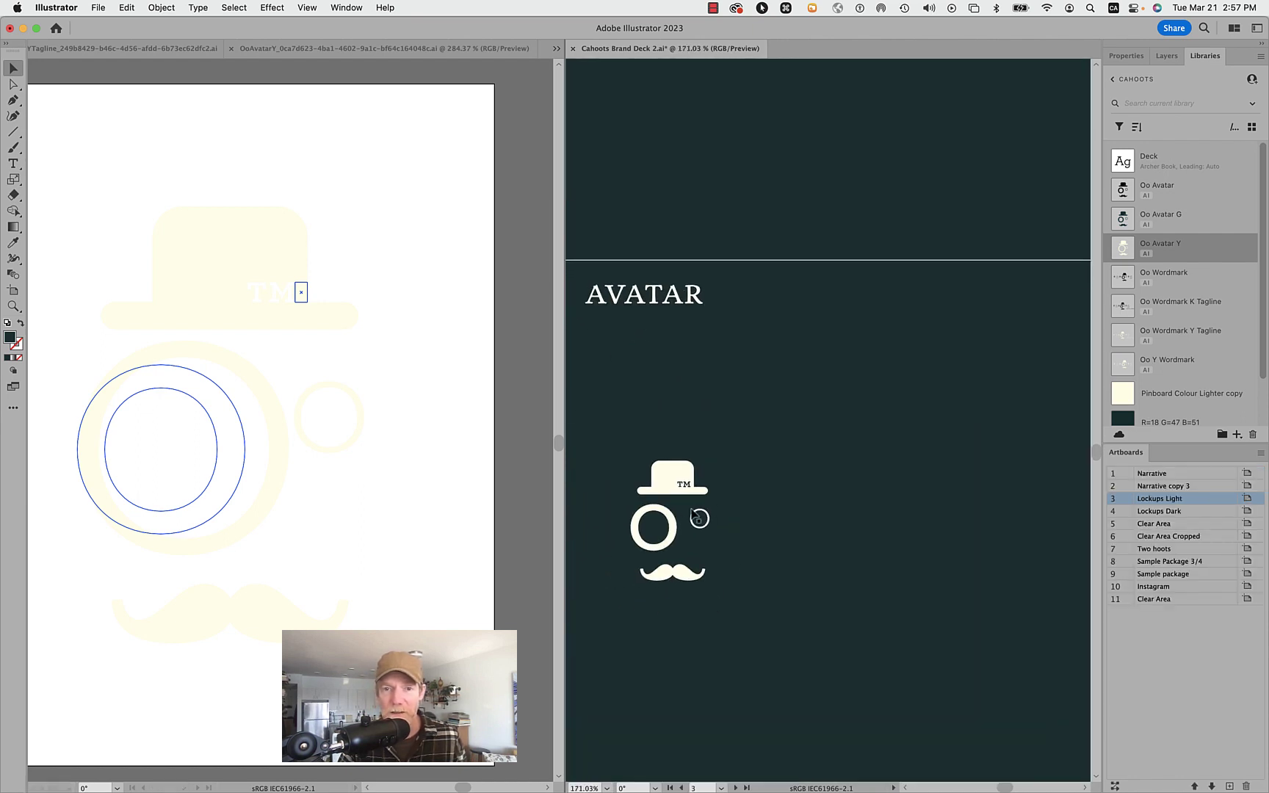
{"action": "scroll", "coordinate": [692, 509], "scroll_direction": "left", "scroll_amount": 2}
{"action": "scroll", "coordinate": [688, 510], "scroll_direction": "down", "scroll_amount": 3}
{"action": "left_click", "coordinate": [717, 510]}
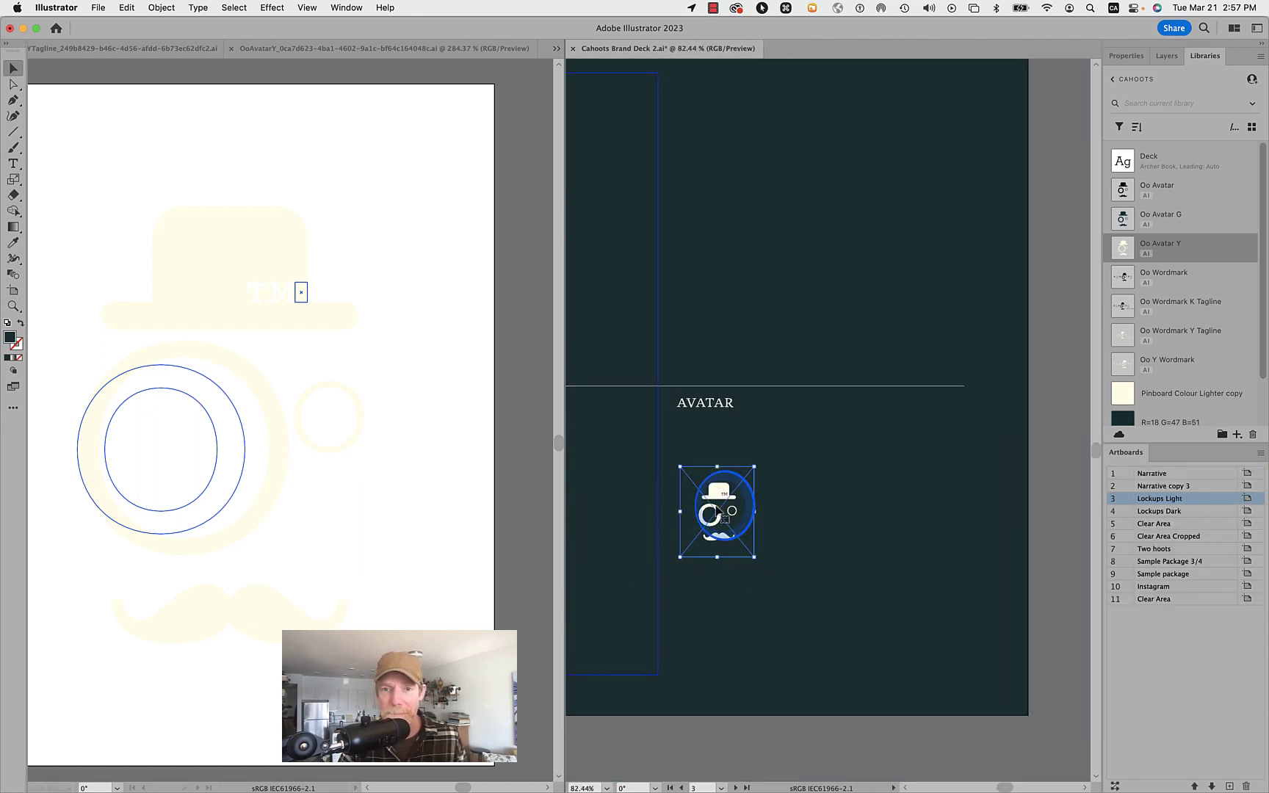
- Examine the light brandmarks, the avatar and the neighbouring brand deck artboards for the updated large ring
{"action": "left_click", "coordinate": [811, 525]}
{"action": "scroll", "coordinate": [811, 525], "scroll_direction": "down", "scroll_amount": 2}
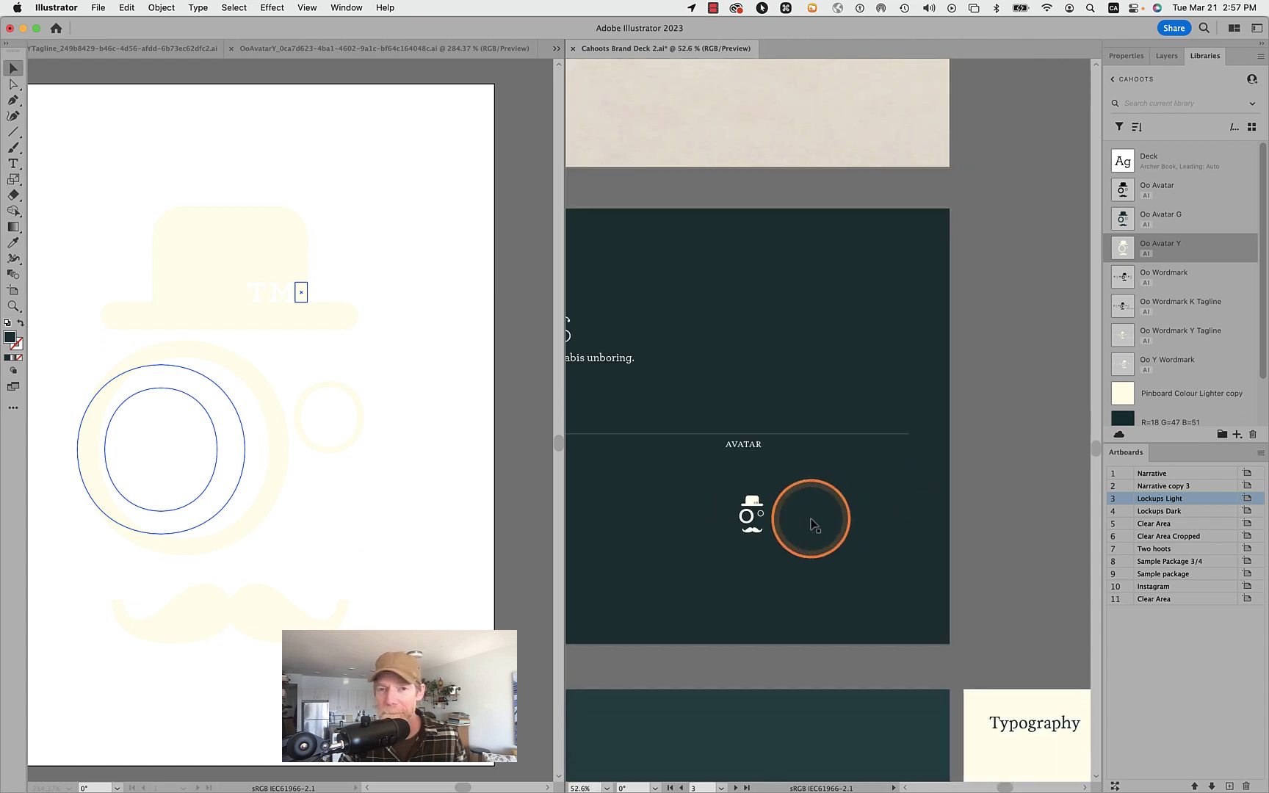
{"action": "scroll", "coordinate": [812, 525], "scroll_direction": "down", "scroll_amount": 2}
{"action": "scroll", "coordinate": [807, 518], "scroll_direction": "left", "scroll_amount": 2}
{"action": "scroll", "coordinate": [807, 529], "scroll_direction": "down", "scroll_amount": 3}
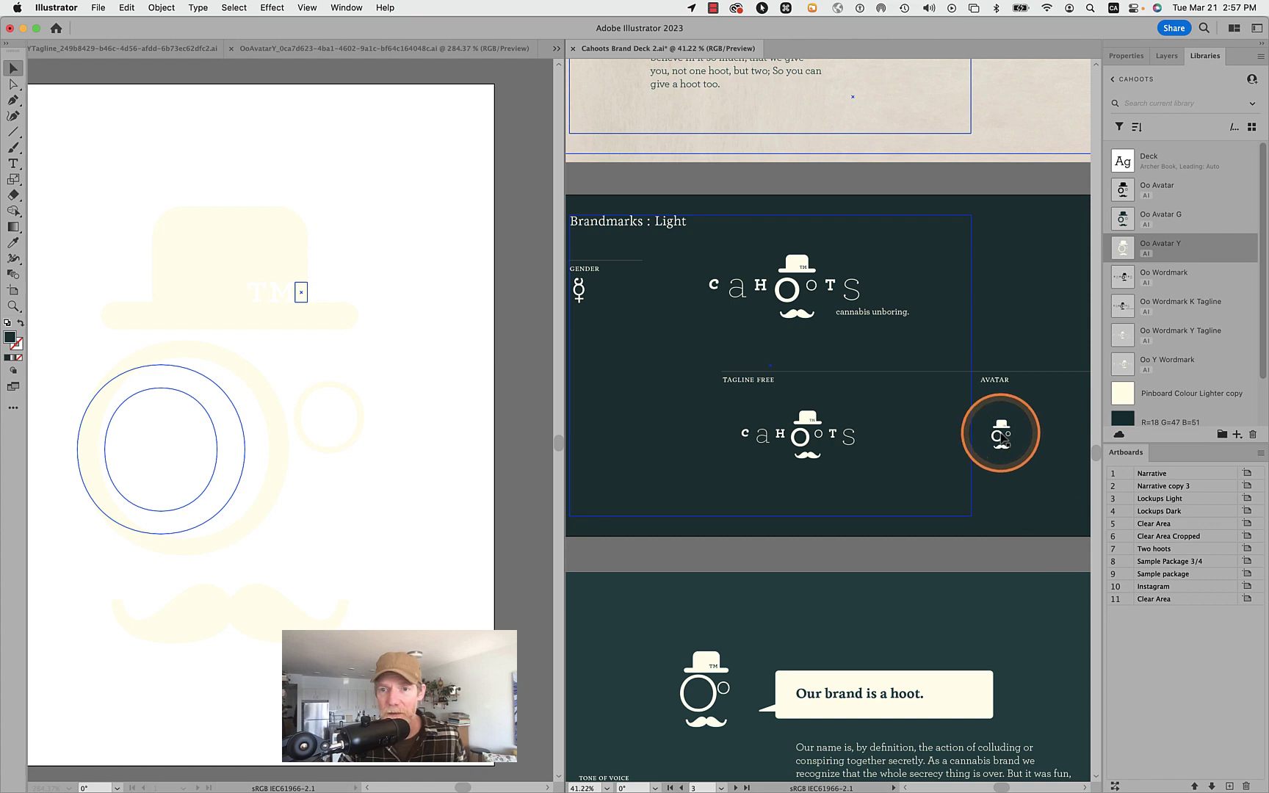
{"action": "scroll", "coordinate": [1000, 435], "scroll_direction": "up", "scroll_amount": 6}
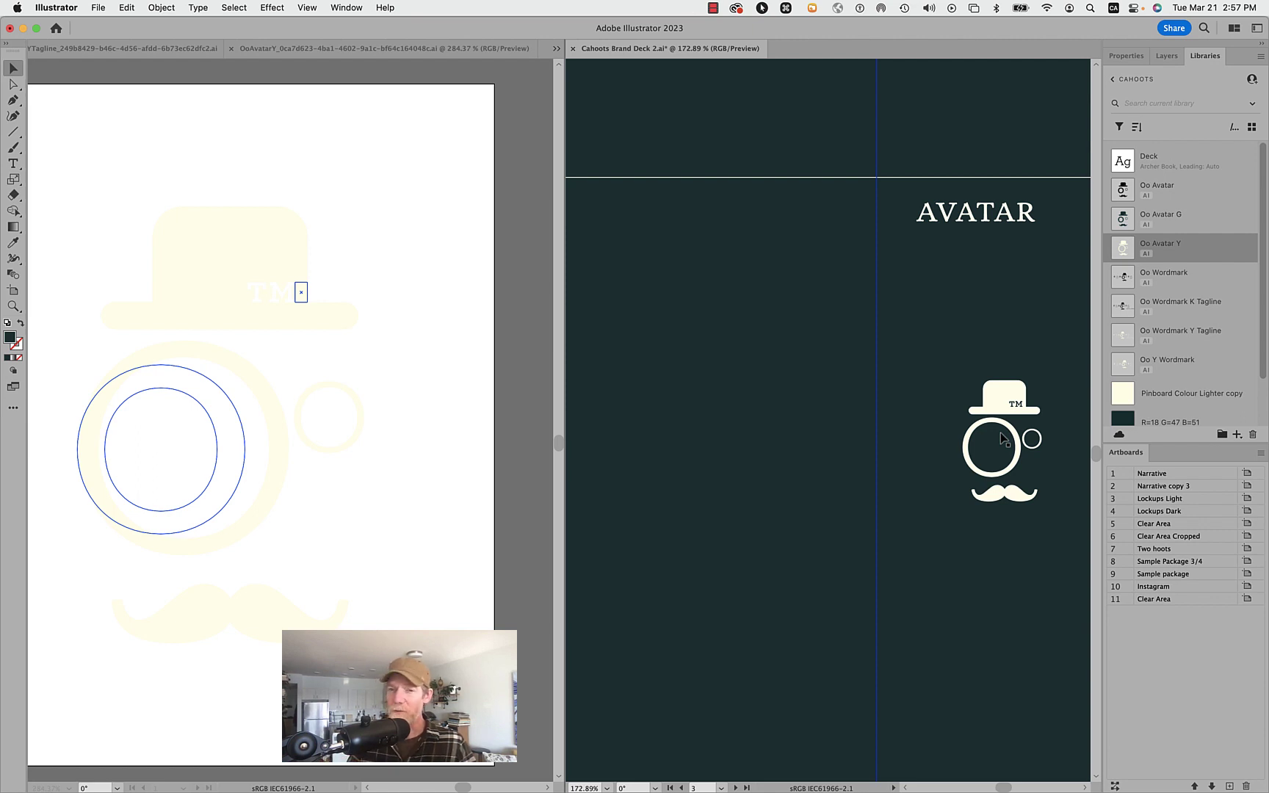
{"action": "scroll", "coordinate": [1000, 435], "scroll_direction": "down", "scroll_amount": 6}
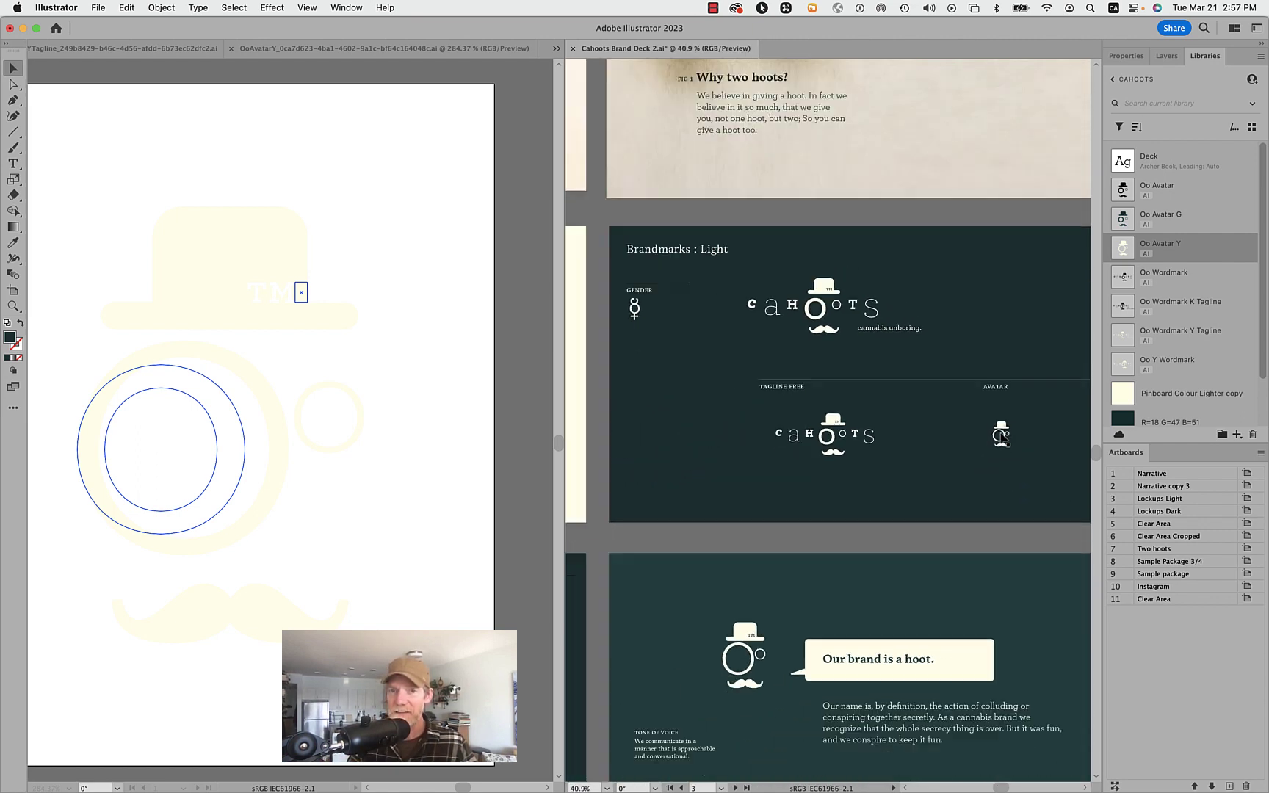
{"action": "scroll", "coordinate": [1002, 436], "scroll_direction": "down", "scroll_amount": 5}
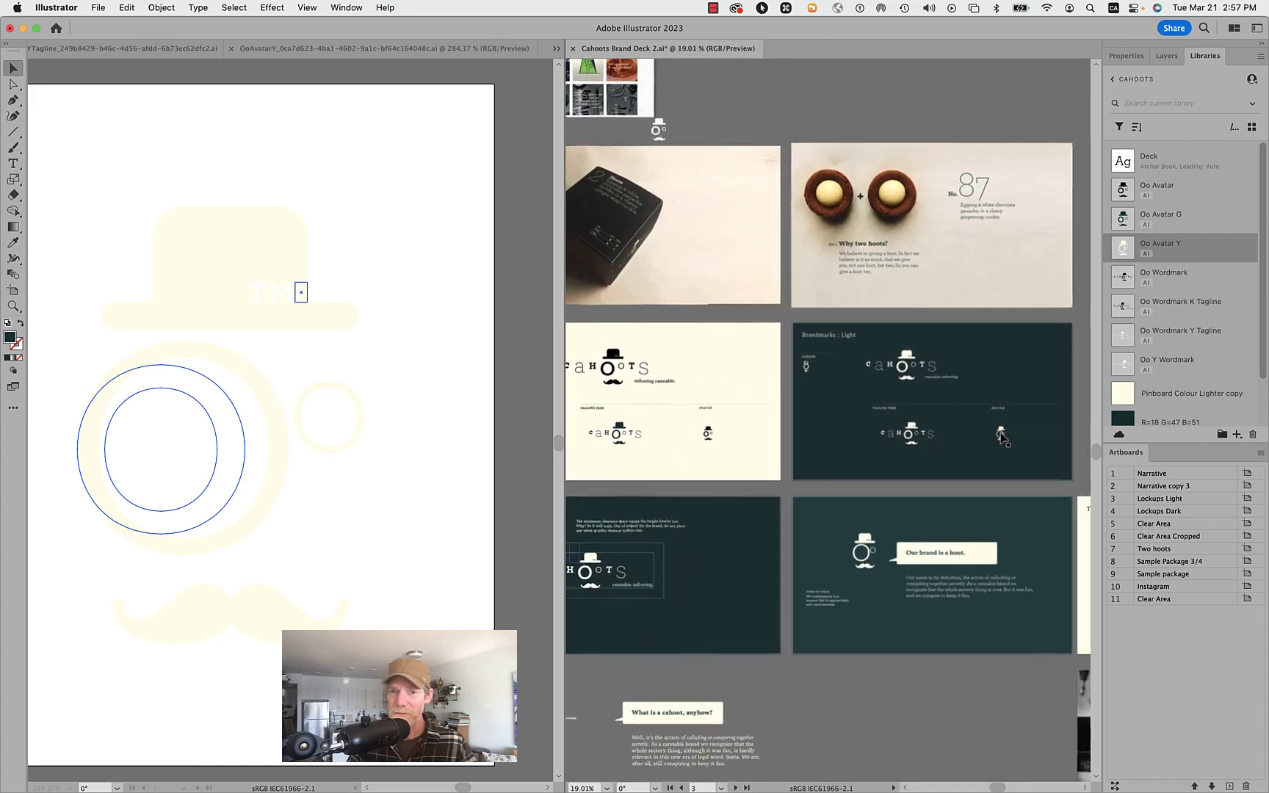
{"action": "scroll", "coordinate": [1004, 438], "scroll_direction": "up", "scroll_amount": 5}
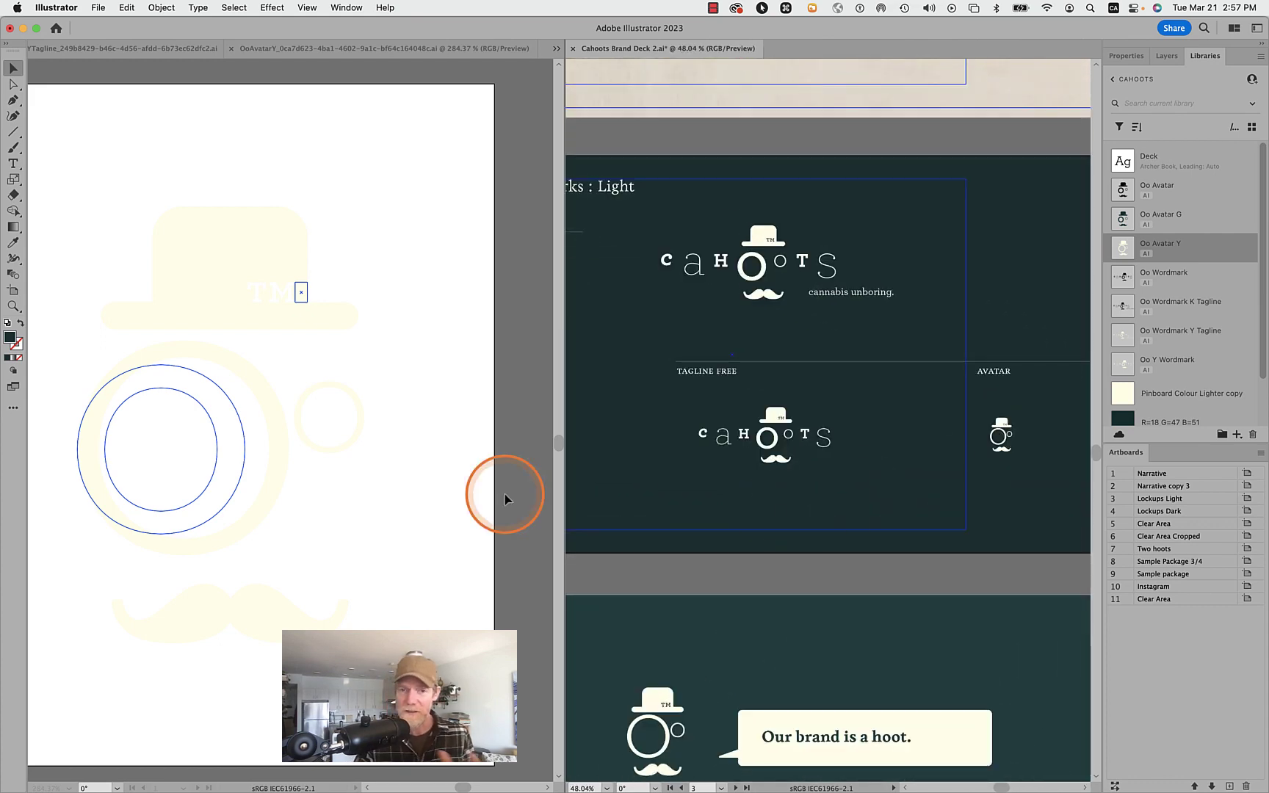
- Show the Oo Avatar Y artwork as outlines and select only both circles of the enlarged ring
{"action": "left_click_drag", "start_coordinate": [504, 499], "coordinate": [204, 363]}
{"action": "left_click", "coordinate": [210, 356]}
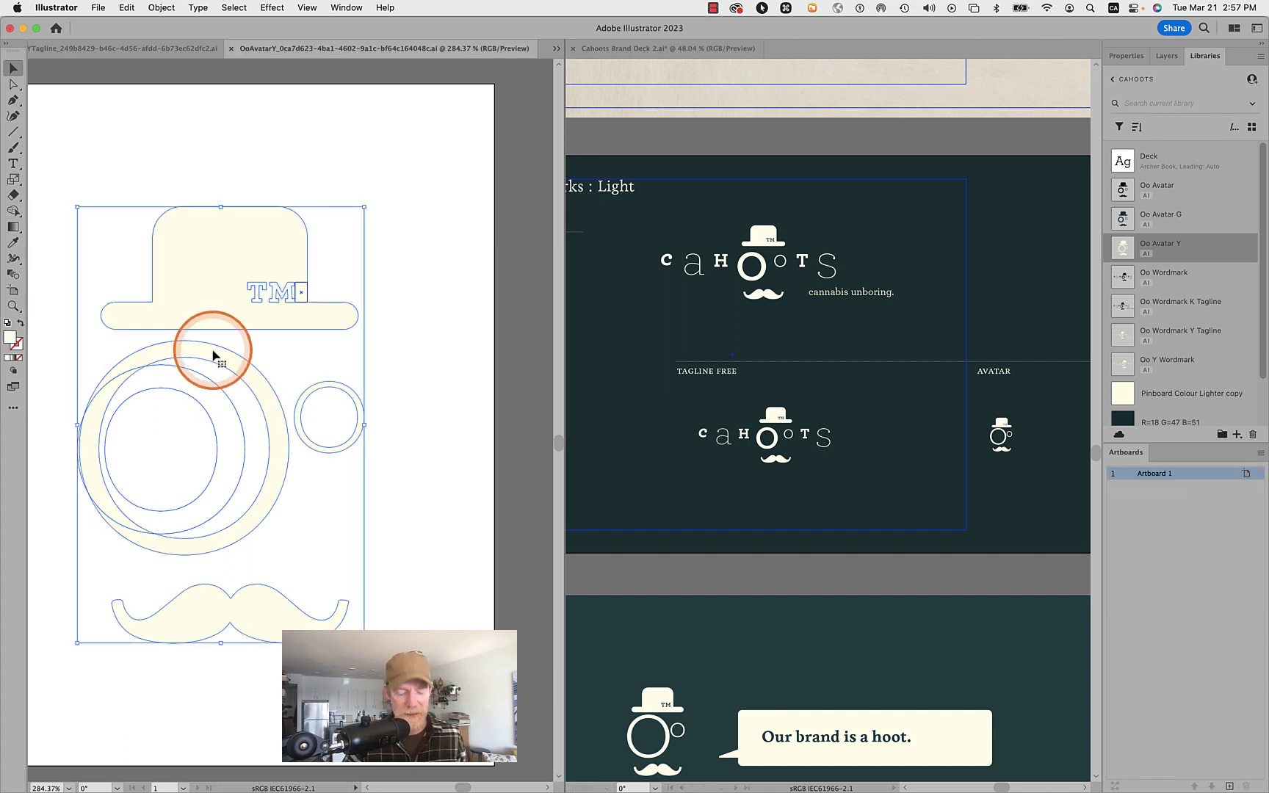
{"action": "key", "text": "super+y"}
{"action": "left_click", "coordinate": [316, 349]}
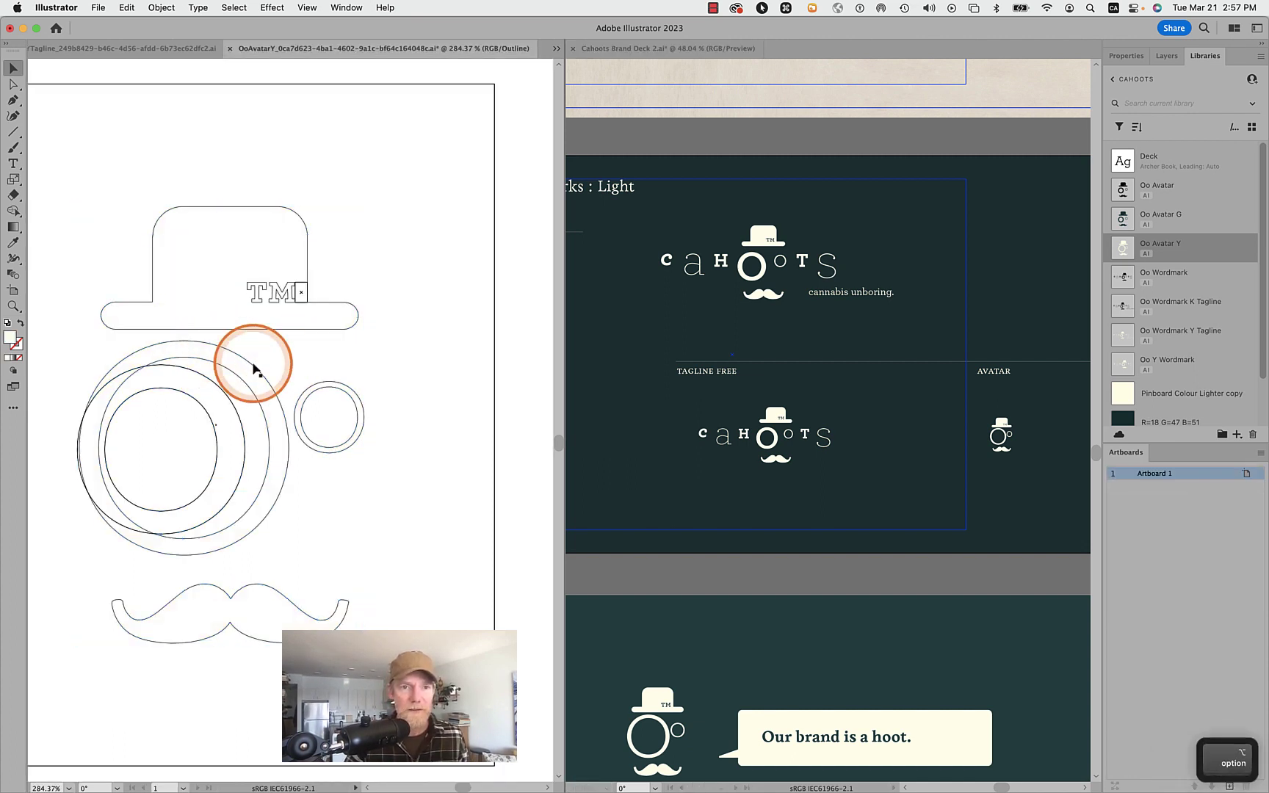
{"action": "left_click", "coordinate": [253, 367]}
{"action": "key", "text": "a"}
{"action": "left_click", "coordinate": [327, 351]}
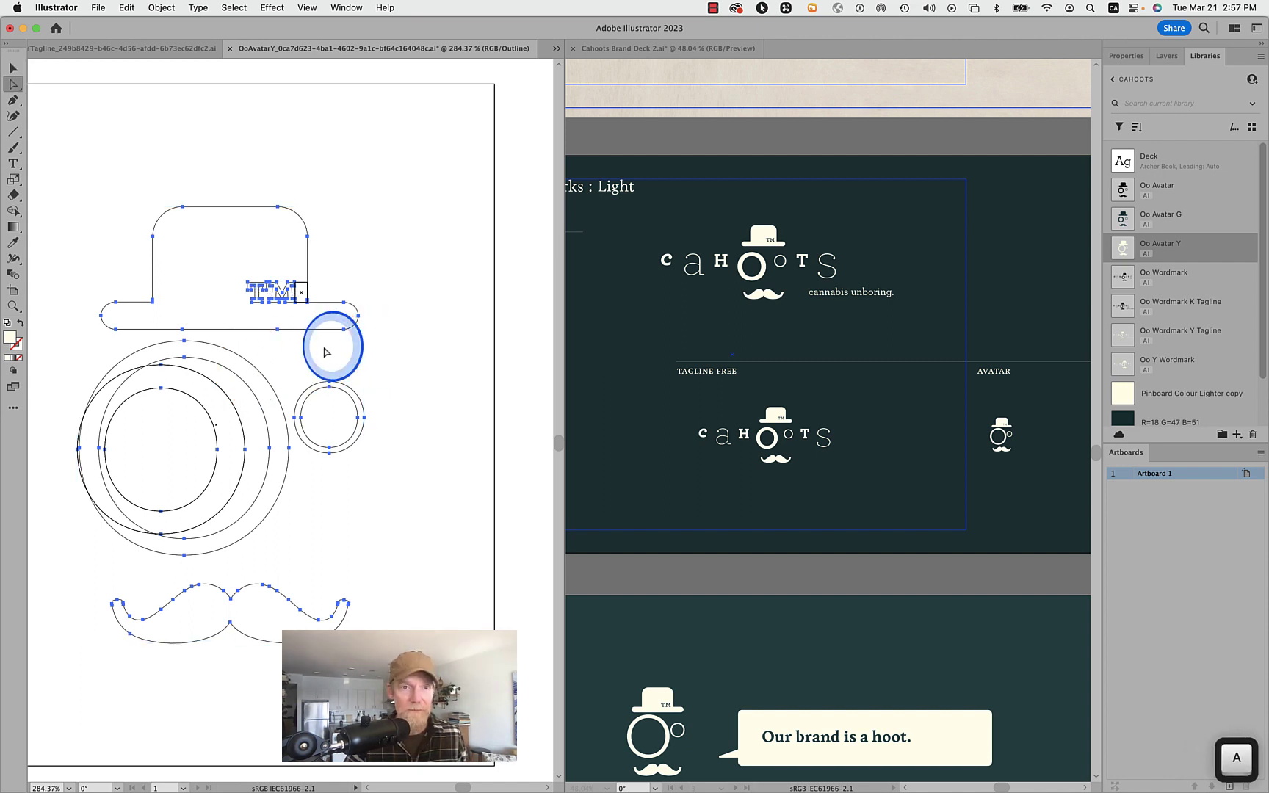
{"action": "left_click", "coordinate": [264, 367]}
{"action": "left_click", "coordinate": [246, 363]}
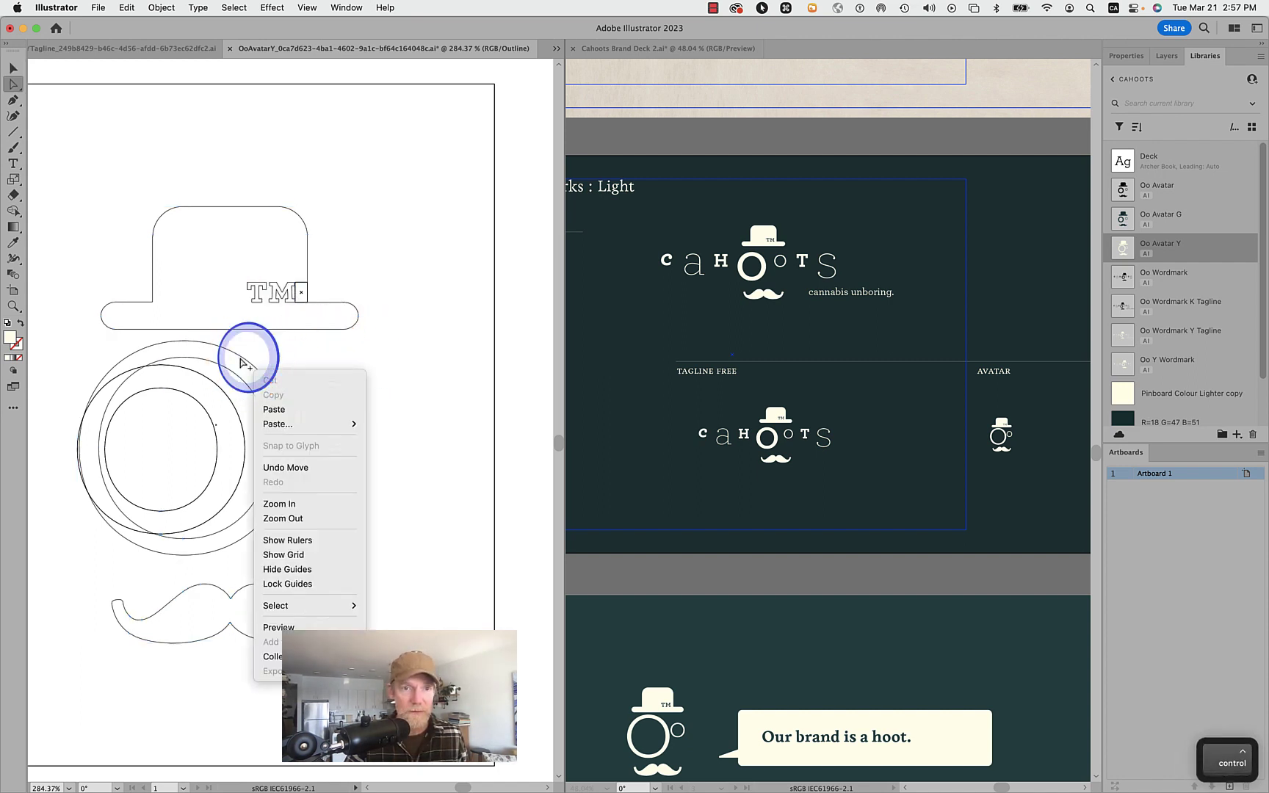
{"action": "right_click", "coordinate": [234, 373], "text": "alt"}
{"action": "left_click", "coordinate": [233, 376], "text": "alt+shift"}
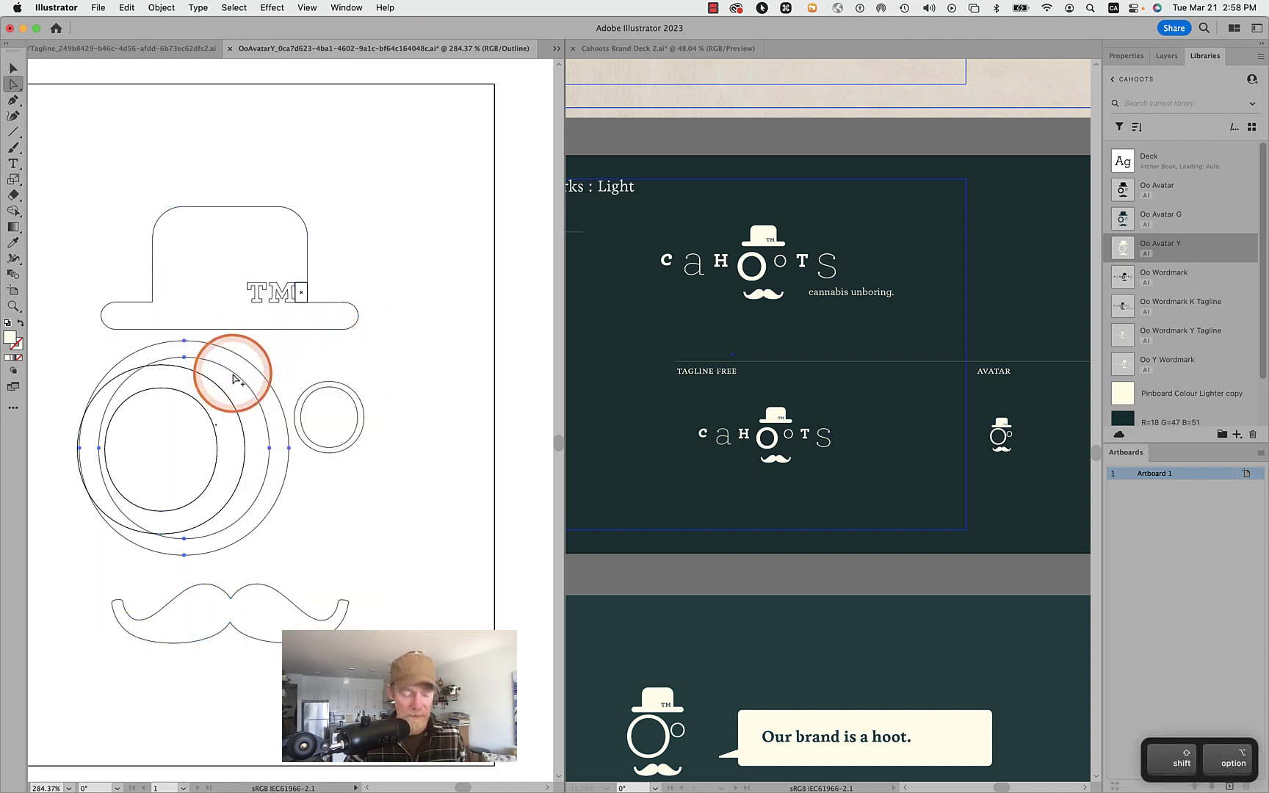
- Scale the selected ring down slightly and uniformly about its centre, so it is a little closer to the guides' size
{"action": "key", "text": "s"}
{"action": "left_click_drag", "start_coordinate": [182, 439], "coordinate": [185, 453]}
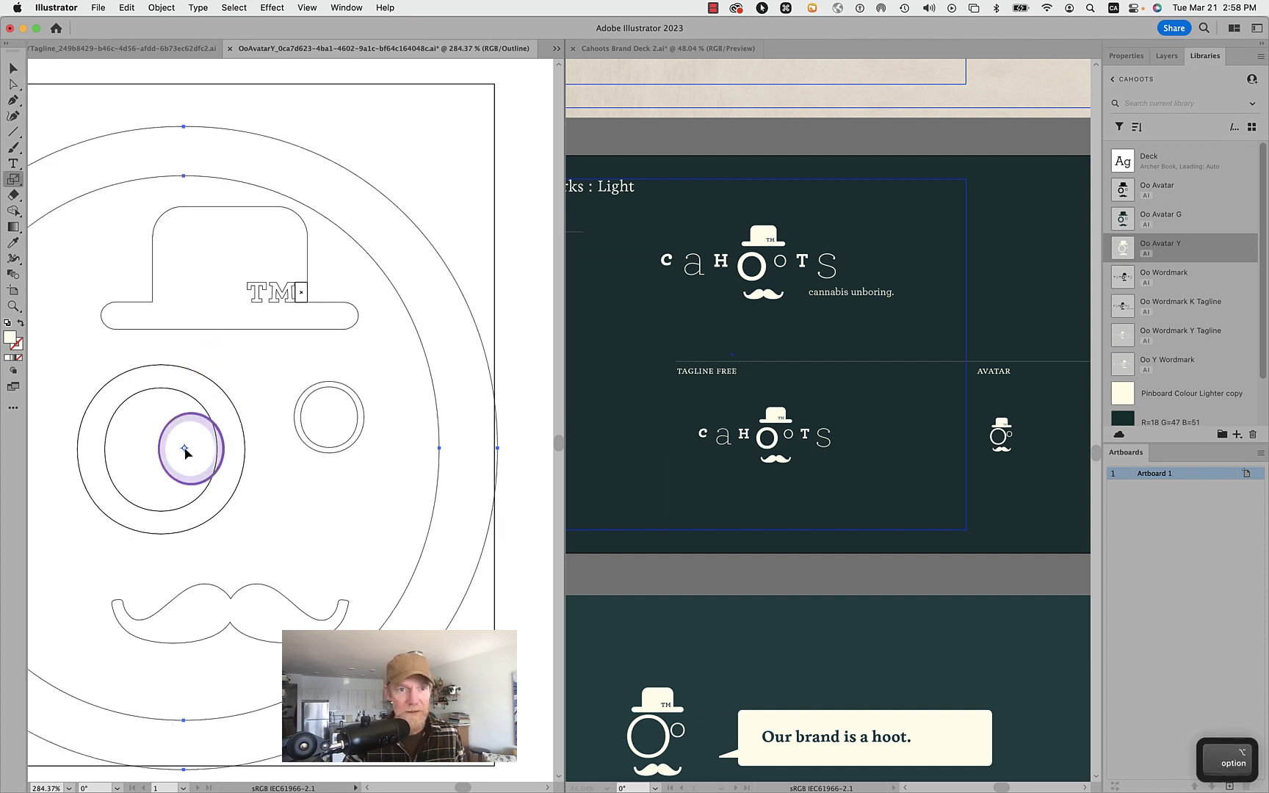
{"action": "left_click", "coordinate": [184, 450], "text": "alt"}
{"action": "key", "text": "shift+Down"}
{"action": "key", "text": "shift+Down"}
{"action": "key", "text": "shift+Down"}
{"action": "key", "text": "shift+Down"}
{"action": "key", "text": "shift+Down"}
{"action": "key", "text": "shift+Down"}
{"action": "key", "text": "shift+Down"}
{"action": "key", "text": "shift+Down"}
{"action": "key", "text": "shift+Down"}
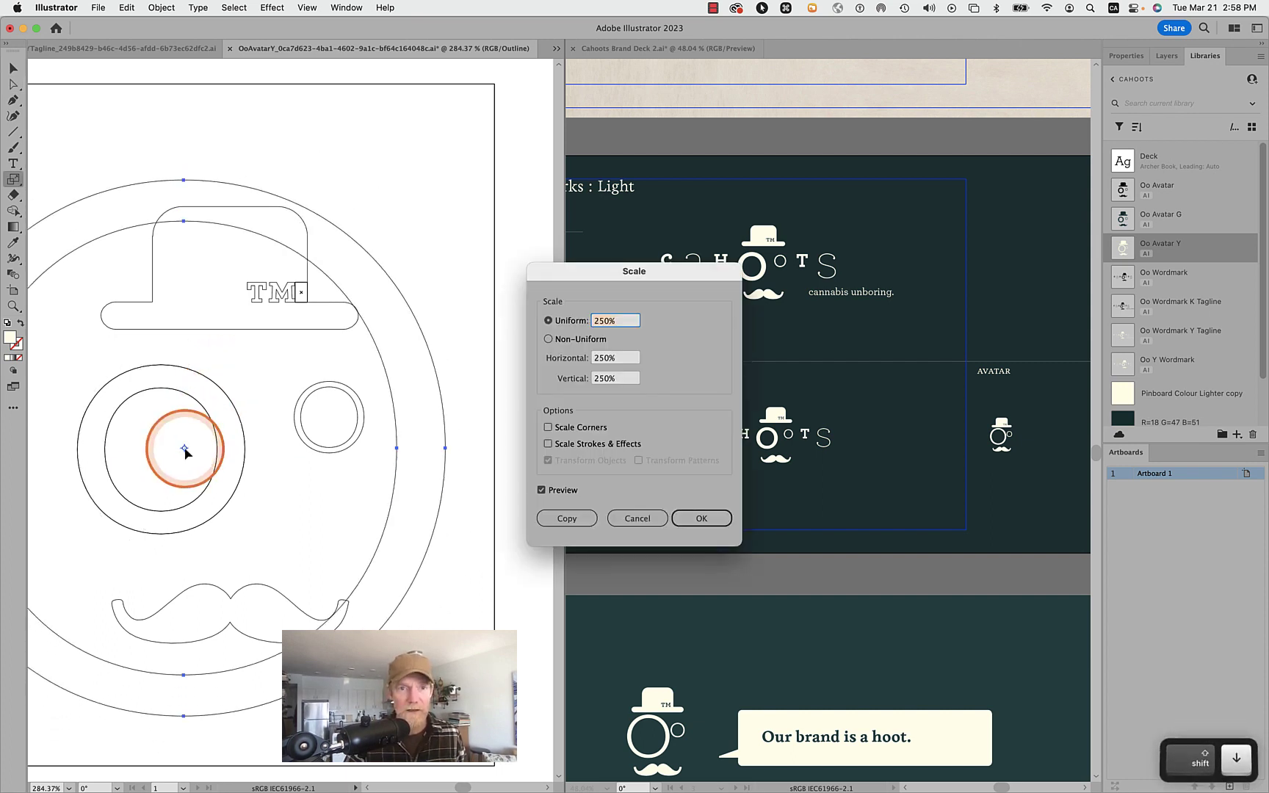
{"action": "key", "text": "shift+Down"}
{"action": "key", "text": "shift+Down"}
{"action": "key", "text": "shift+Down"}
{"action": "key", "text": "shift+Down"}
{"action": "key", "text": "shift+Down"}
{"action": "key", "text": "shift+Down"}
{"action": "key", "text": "shift+Down"}
{"action": "key", "text": "shift+Down"}
{"action": "key", "text": "shift+Down"}
{"action": "key", "text": "shift+Down"}
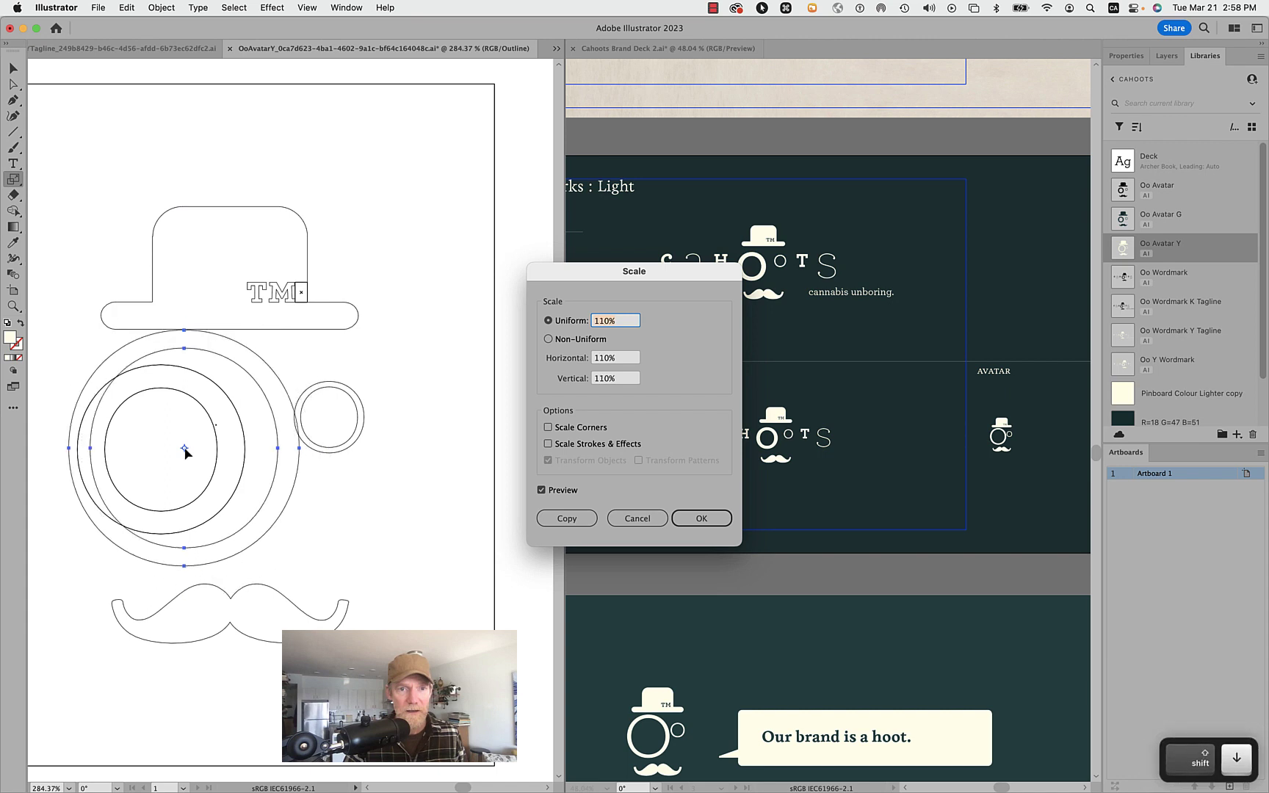
{"action": "key", "text": "shift+Down"}
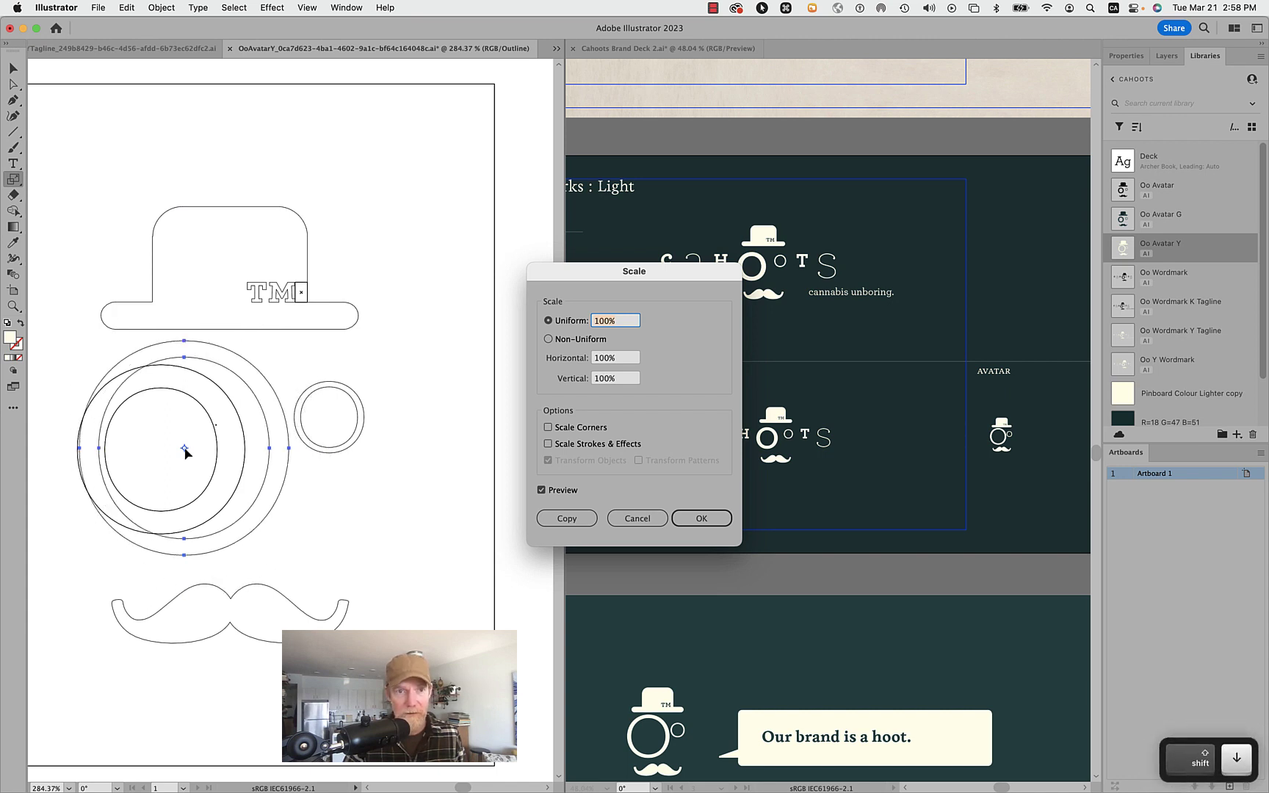
{"action": "key", "text": "Down"}
{"action": "key", "text": "Down"}
{"action": "key", "text": "Down"}
{"action": "key", "text": "Down"}
{"action": "key", "text": "Down"}
{"action": "key", "text": "Down"}
{"action": "key", "text": "Down"}
{"action": "key", "text": "Down"}
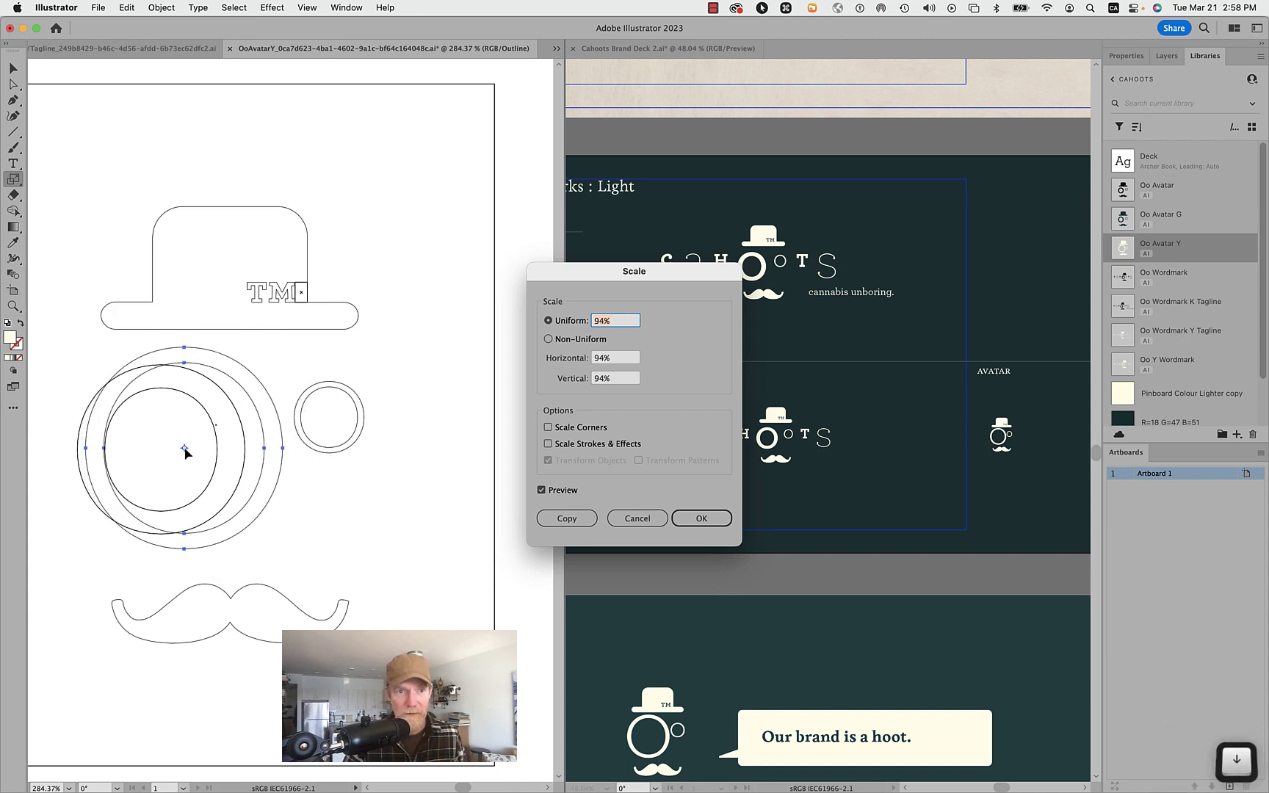
{"action": "key", "text": "Down"}
{"action": "key", "text": "Down"}
{"action": "key", "text": "Return"}
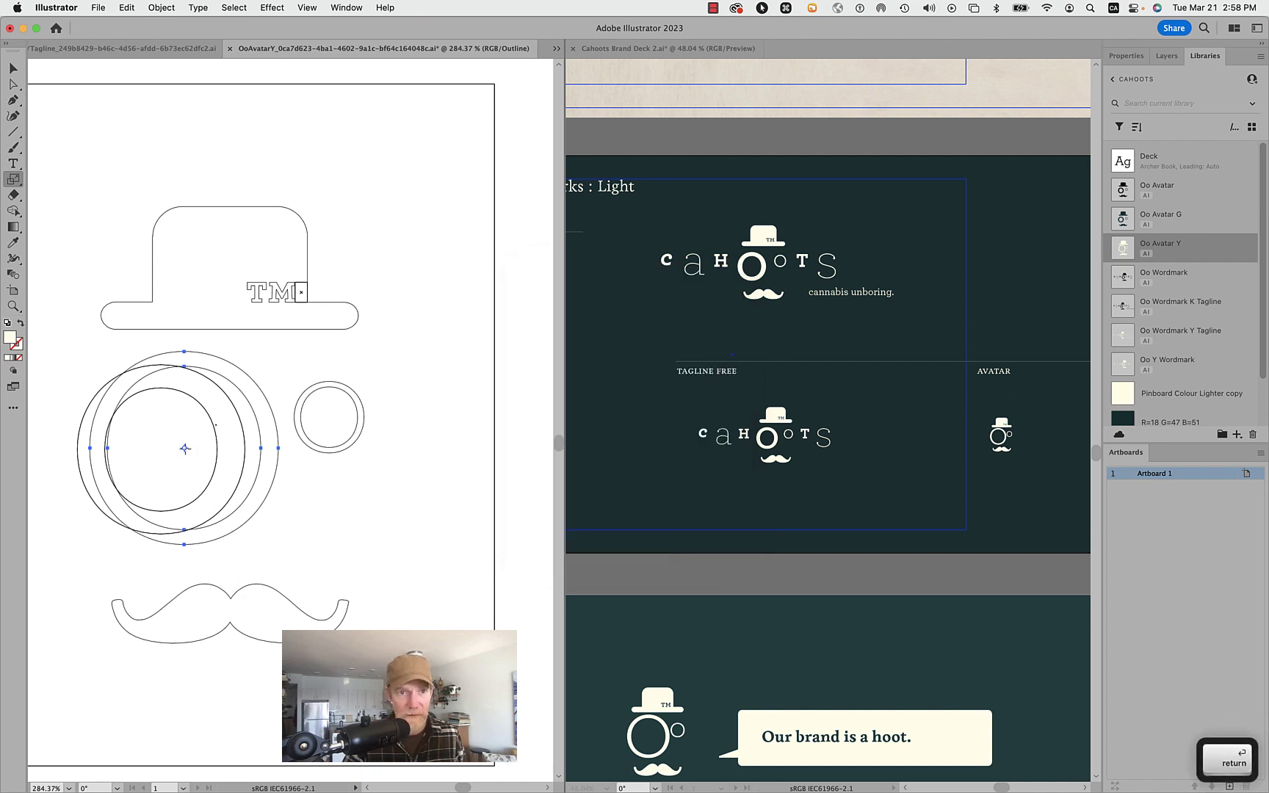
- Move the ring so its leftmost point meets the outer guide circle, and save the artwork to update the brand deck
{"action": "key", "text": "a"}
{"action": "left_click", "coordinate": [100, 451]}
{"action": "left_click_drag", "start_coordinate": [91, 451], "coordinate": [80, 454]}
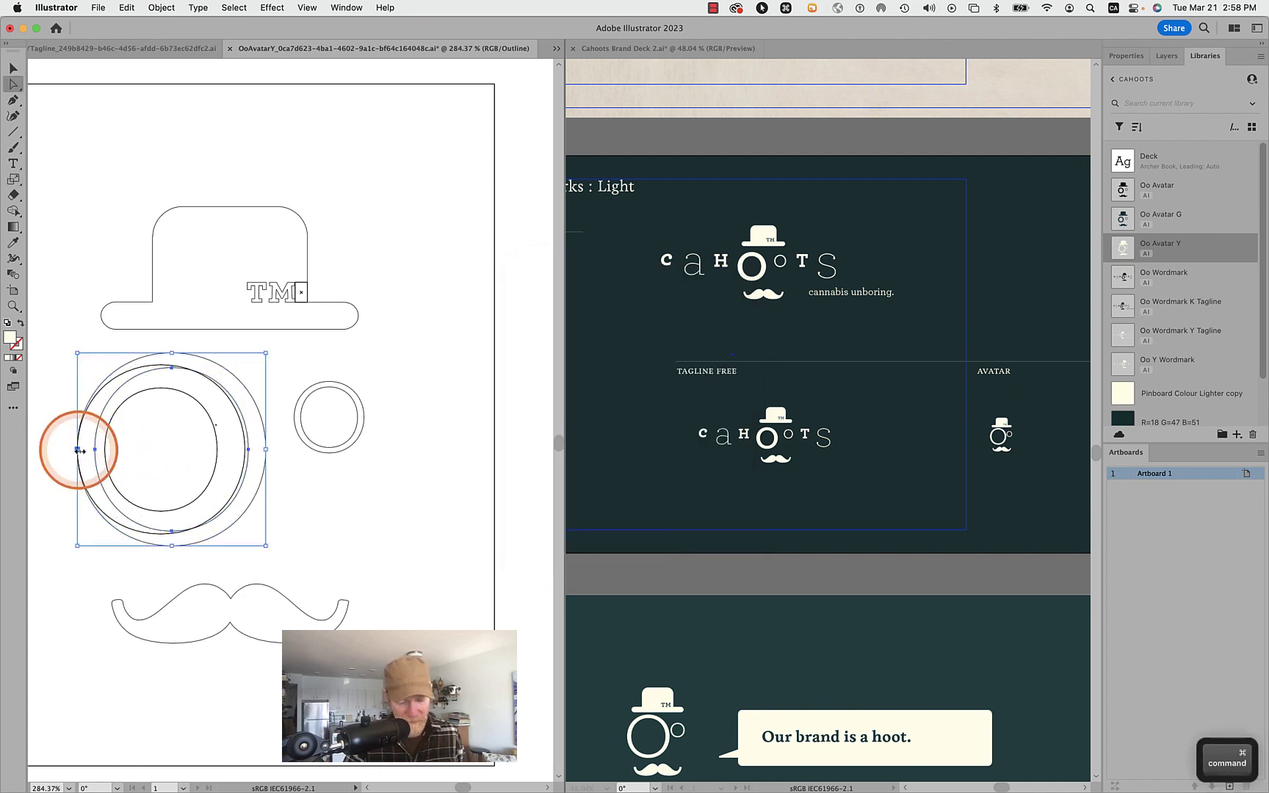
{"action": "key", "text": "super+s"}
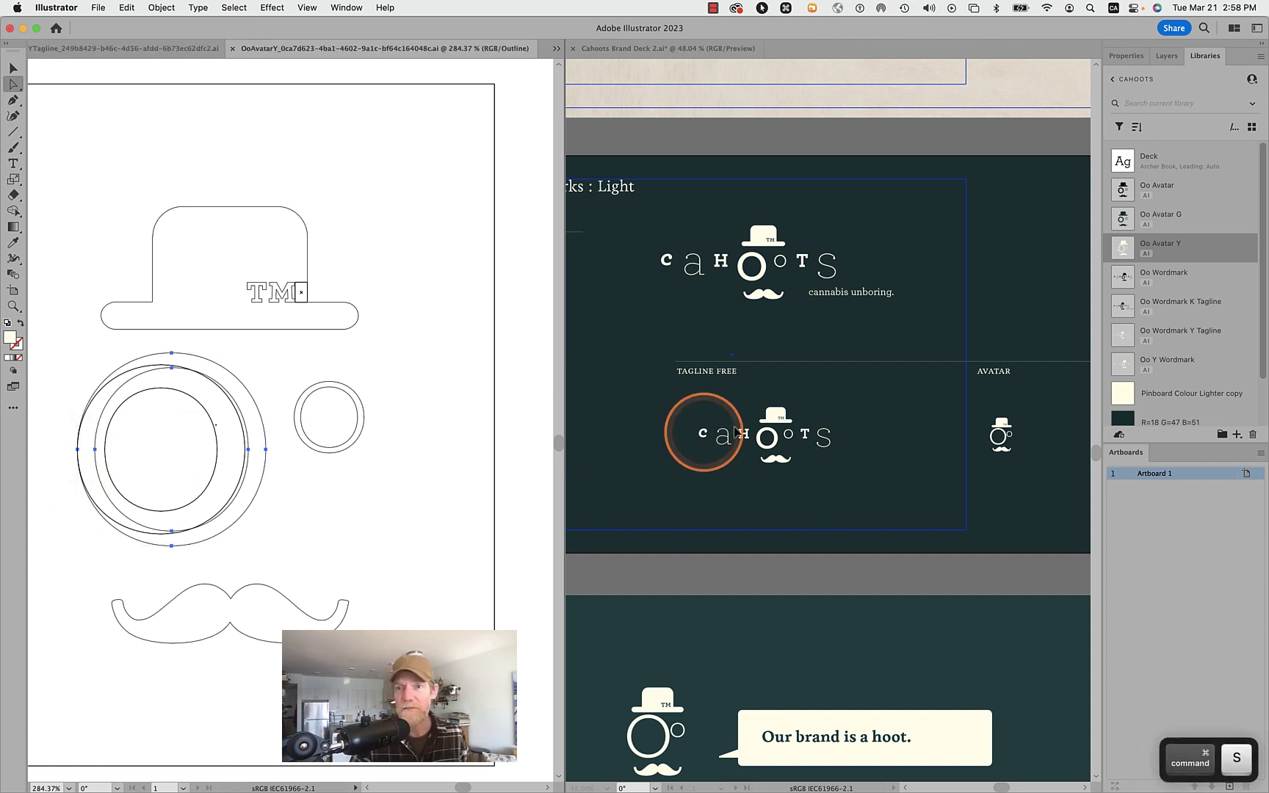
{"action": "left_click", "coordinate": [949, 577]}
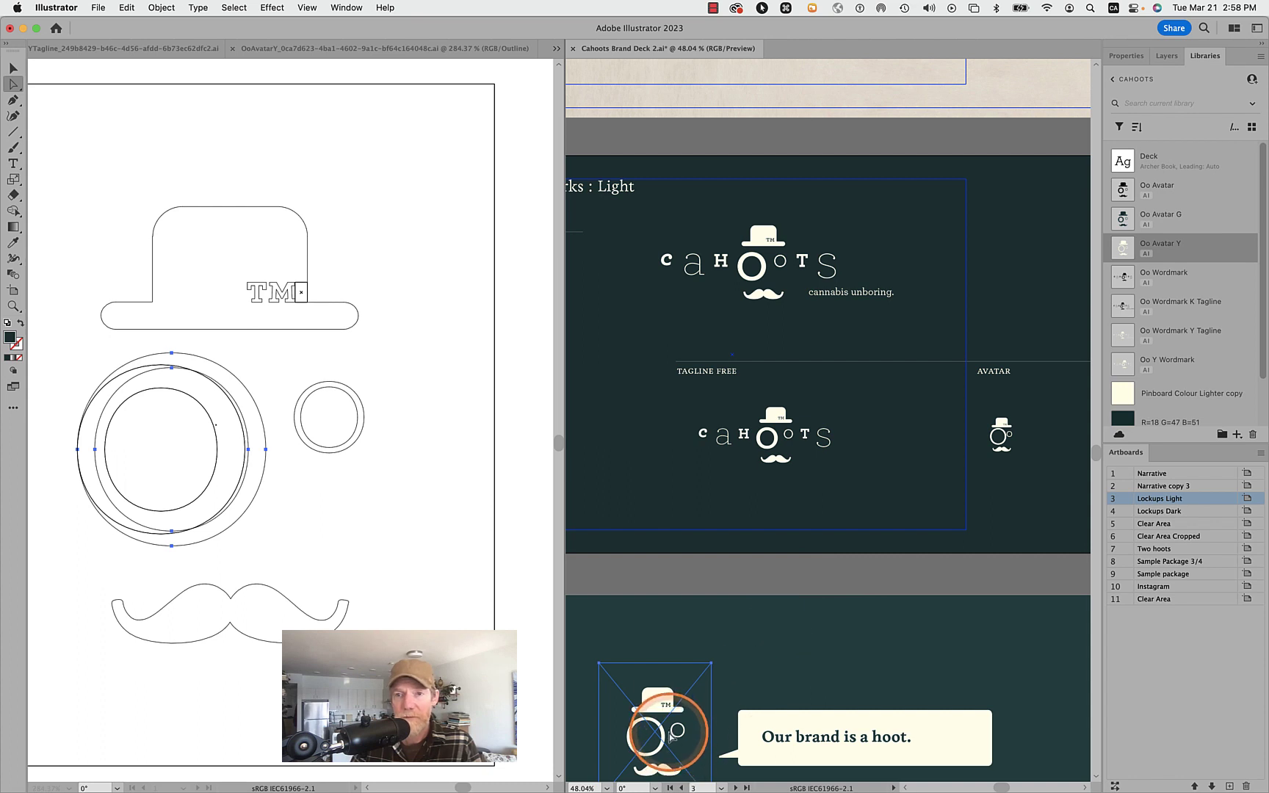
- Examine the updated avatar and the neighbouring wordmarks on the Lockups Light artboard up close
{"action": "scroll", "coordinate": [1010, 443], "scroll_direction": "up", "scroll_amount": 3}
{"action": "scroll", "coordinate": [1010, 443], "scroll_direction": "up", "scroll_amount": 3}
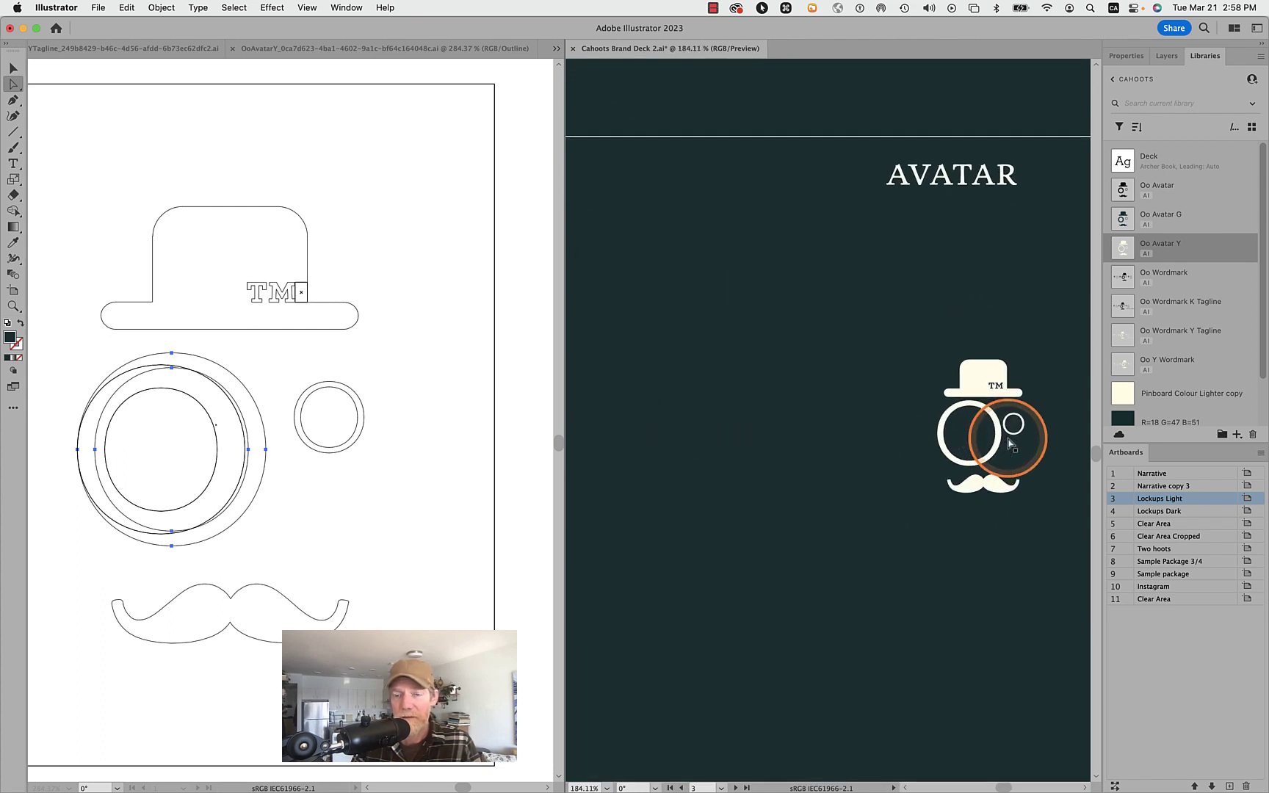
{"action": "scroll", "coordinate": [1010, 443], "scroll_direction": "right", "scroll_amount": 5}
{"action": "scroll", "coordinate": [1011, 443], "scroll_direction": "up", "scroll_amount": 3}
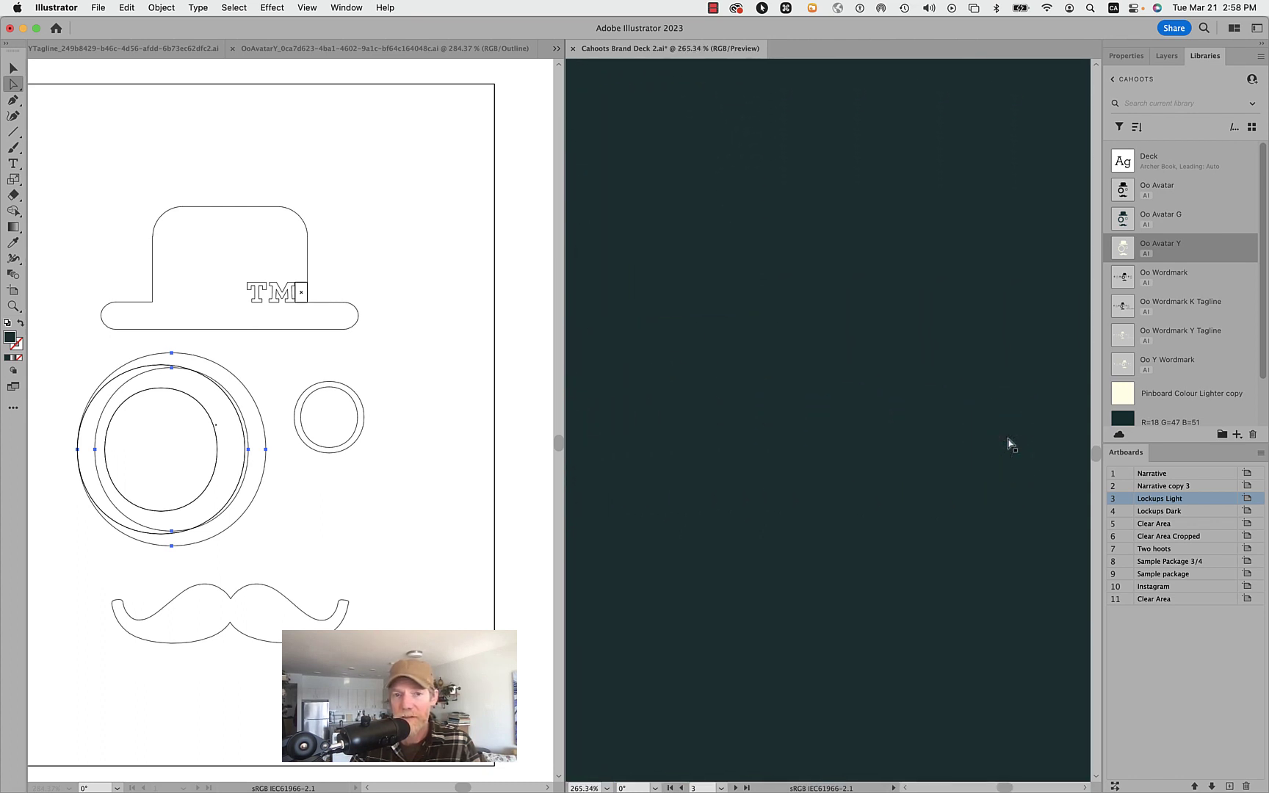
{"action": "scroll", "coordinate": [1007, 443], "scroll_direction": "left", "scroll_amount": 5}
{"action": "scroll", "coordinate": [992, 466], "scroll_direction": "down", "scroll_amount": 2}
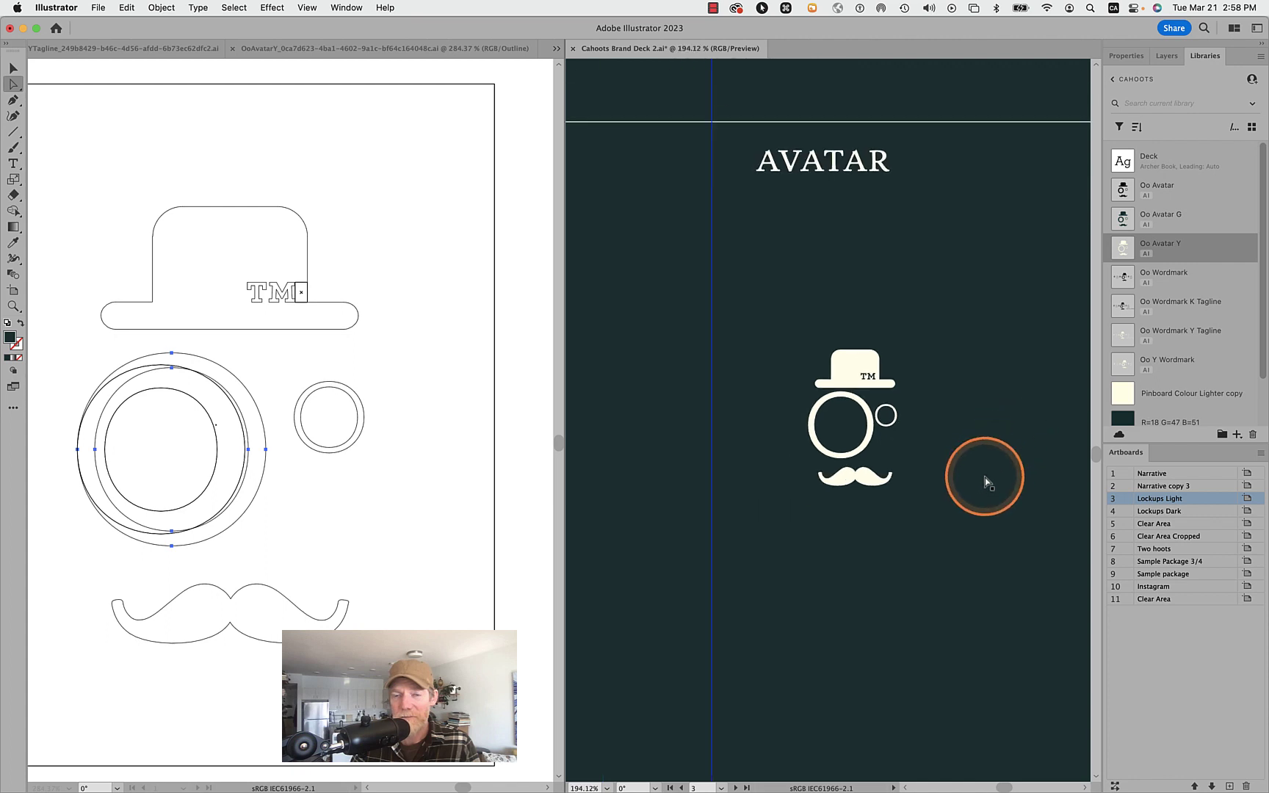
{"action": "scroll", "coordinate": [985, 477], "scroll_direction": "down", "scroll_amount": 4}
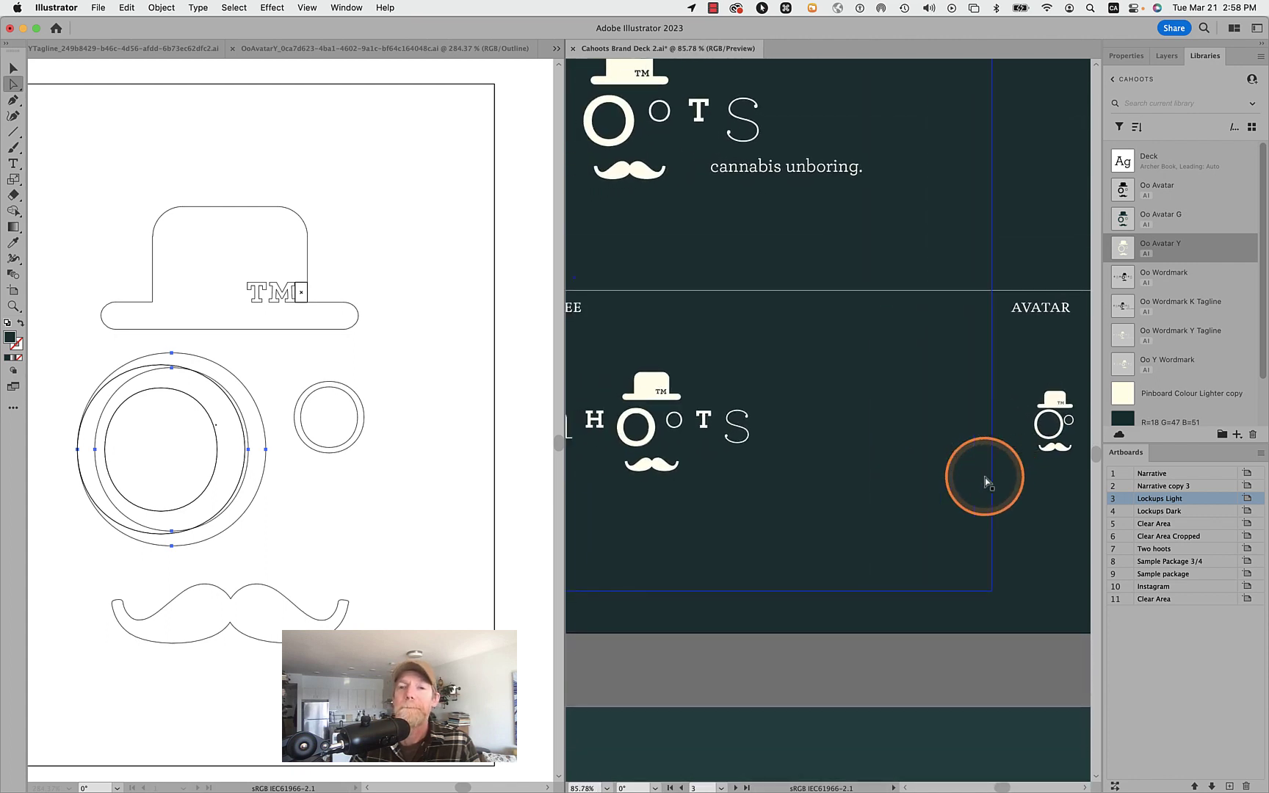
{"action": "scroll", "coordinate": [985, 476], "scroll_direction": "left", "scroll_amount": 1}
- Compare the tagline-free wordmark on the brand deck with the avatar and the Oo Wordmark Y Tagline library graphic
{"action": "left_click_drag", "start_coordinate": [1124, 363], "coordinate": [794, 442]}
{"action": "scroll", "coordinate": [683, 473], "scroll_direction": "right", "scroll_amount": 2}
{"action": "scroll", "coordinate": [1061, 405], "scroll_direction": "up", "scroll_amount": 5}
{"action": "scroll", "coordinate": [1075, 411], "scroll_direction": "down", "scroll_amount": 5}
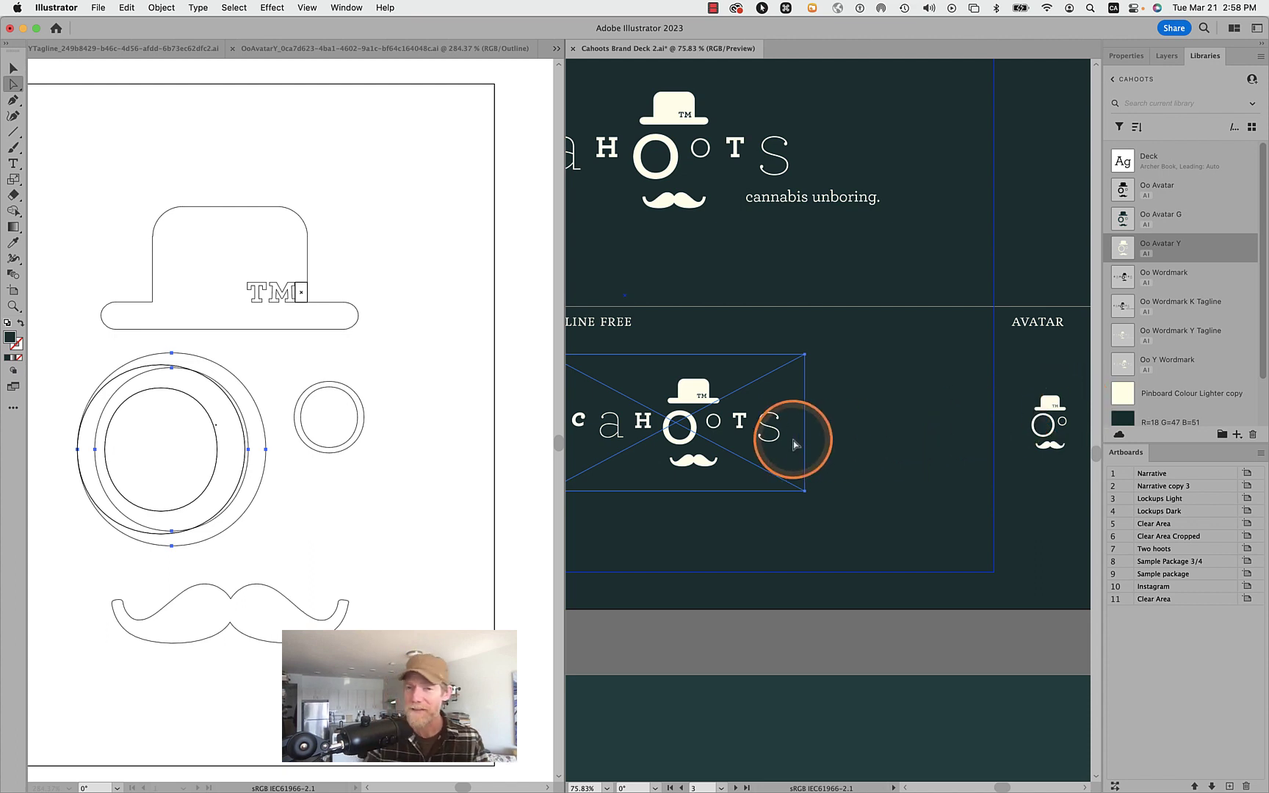
{"action": "scroll", "coordinate": [793, 439], "scroll_direction": "down", "scroll_amount": 2}
{"action": "scroll", "coordinate": [793, 440], "scroll_direction": "left", "scroll_amount": 3}
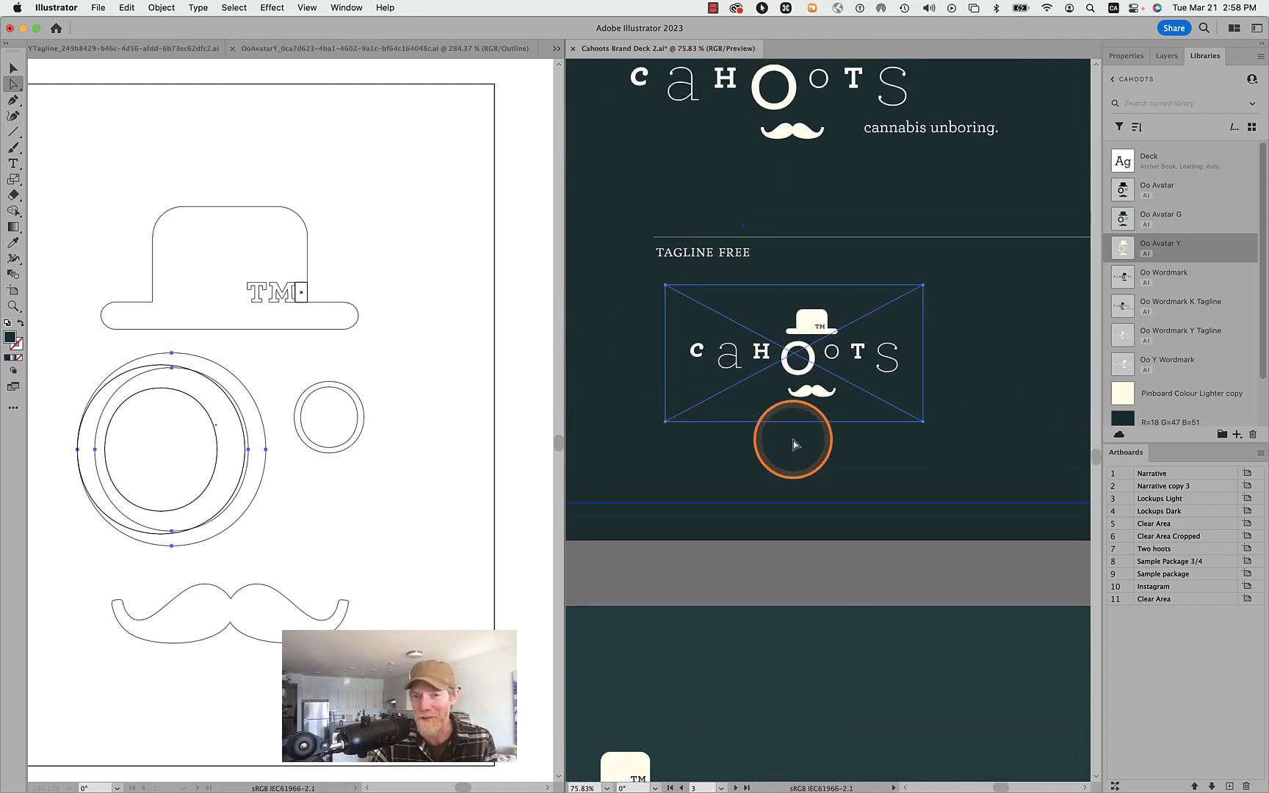
{"action": "scroll", "coordinate": [793, 443], "scroll_direction": "up", "scroll_amount": 1}
{"action": "scroll", "coordinate": [793, 443], "scroll_direction": "right", "scroll_amount": 1}
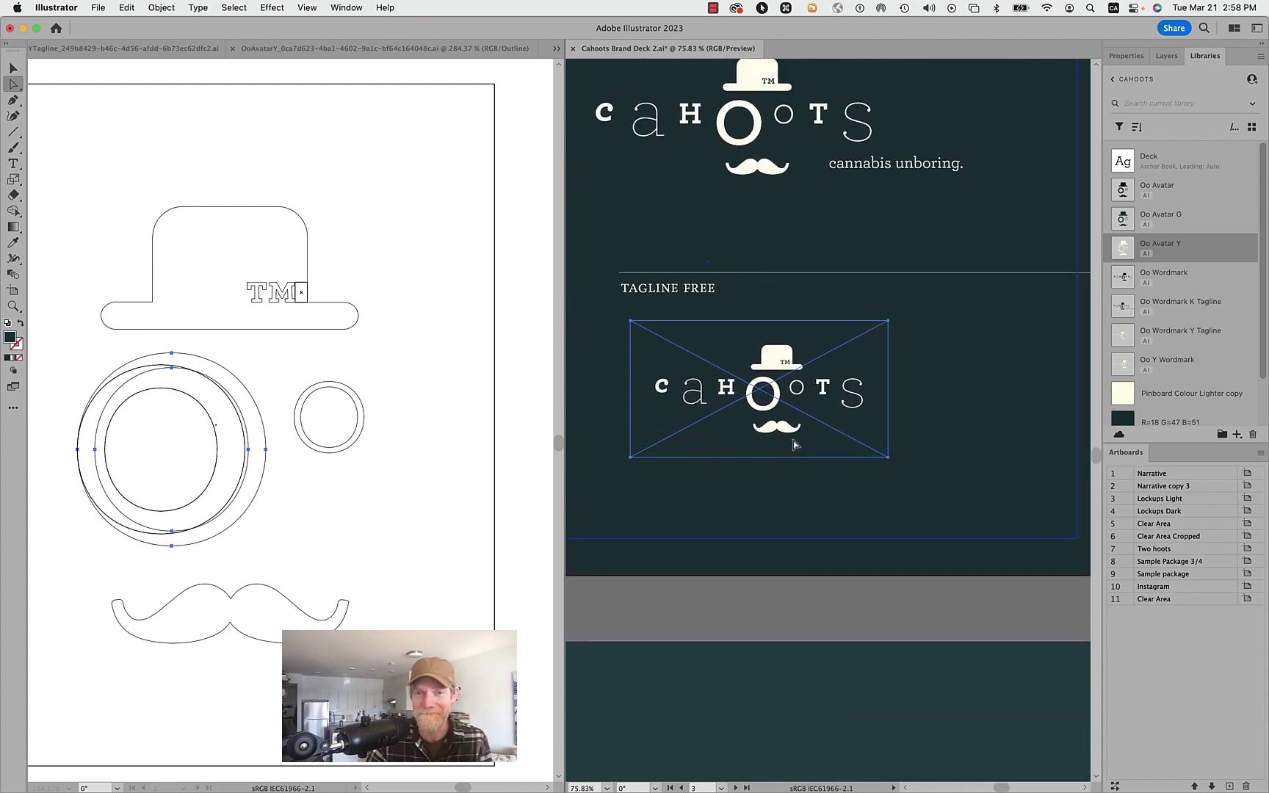
{"action": "left_click", "coordinate": [1123, 336]}
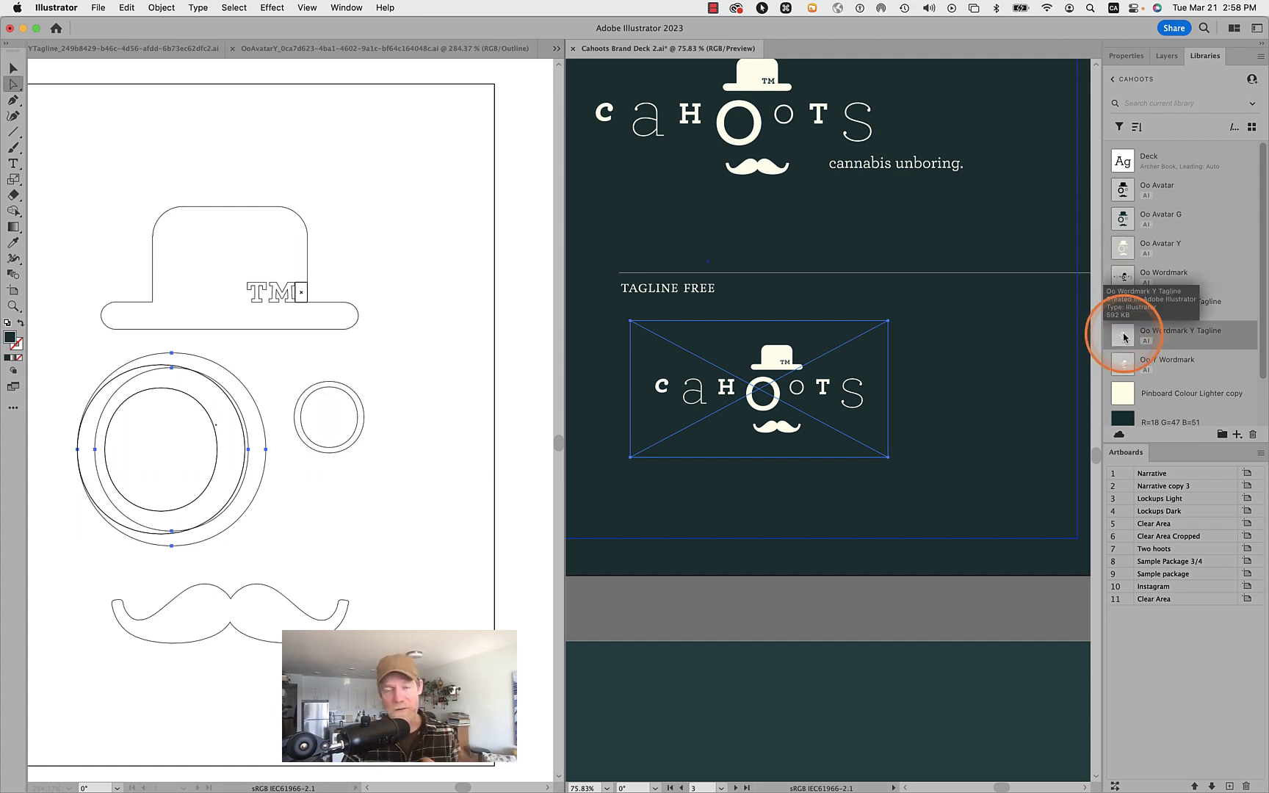
{"action": "left_click_drag", "start_coordinate": [1124, 338], "coordinate": [1007, 400]}
{"action": "scroll", "coordinate": [966, 532], "scroll_direction": "right", "scroll_amount": 3}
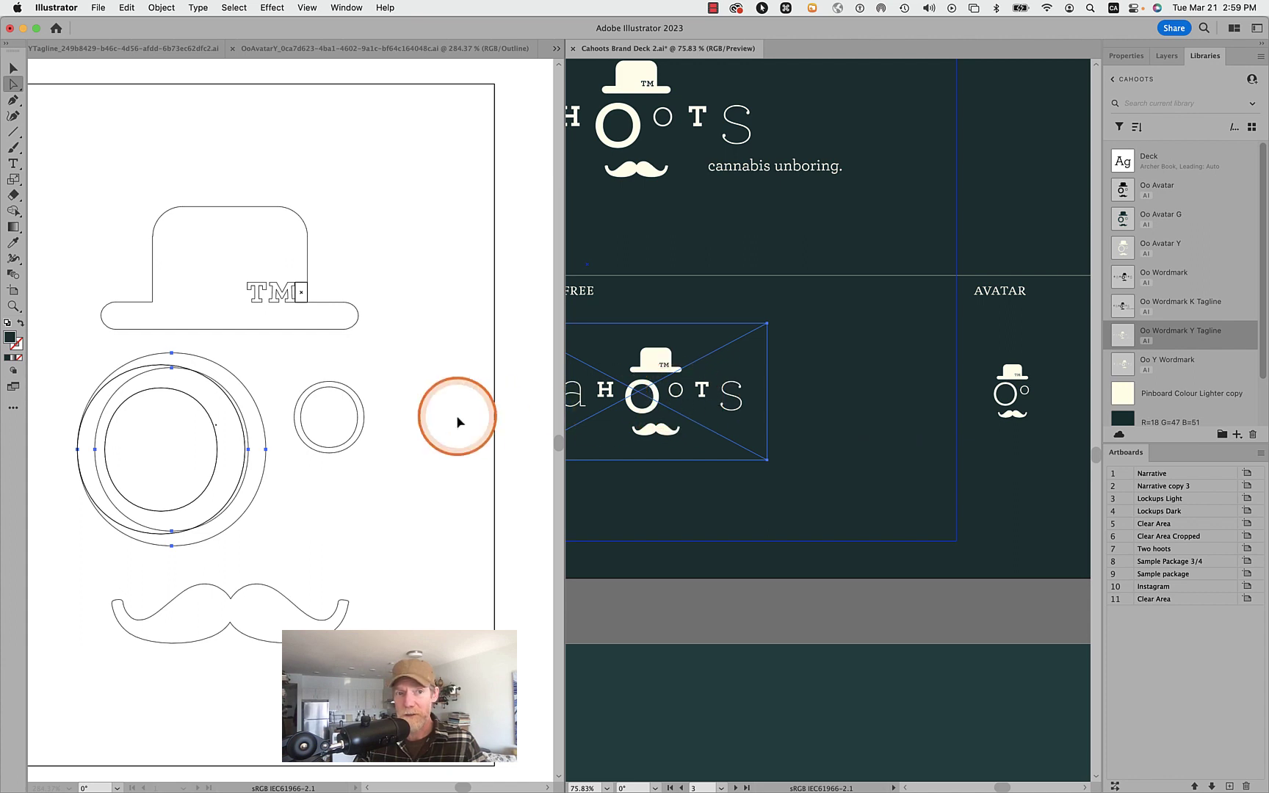
- Open the Oo Y Wordmark library graphic for editing and check its linked avatar in outline view before returning to preview
{"action": "left_click", "coordinate": [416, 329]}
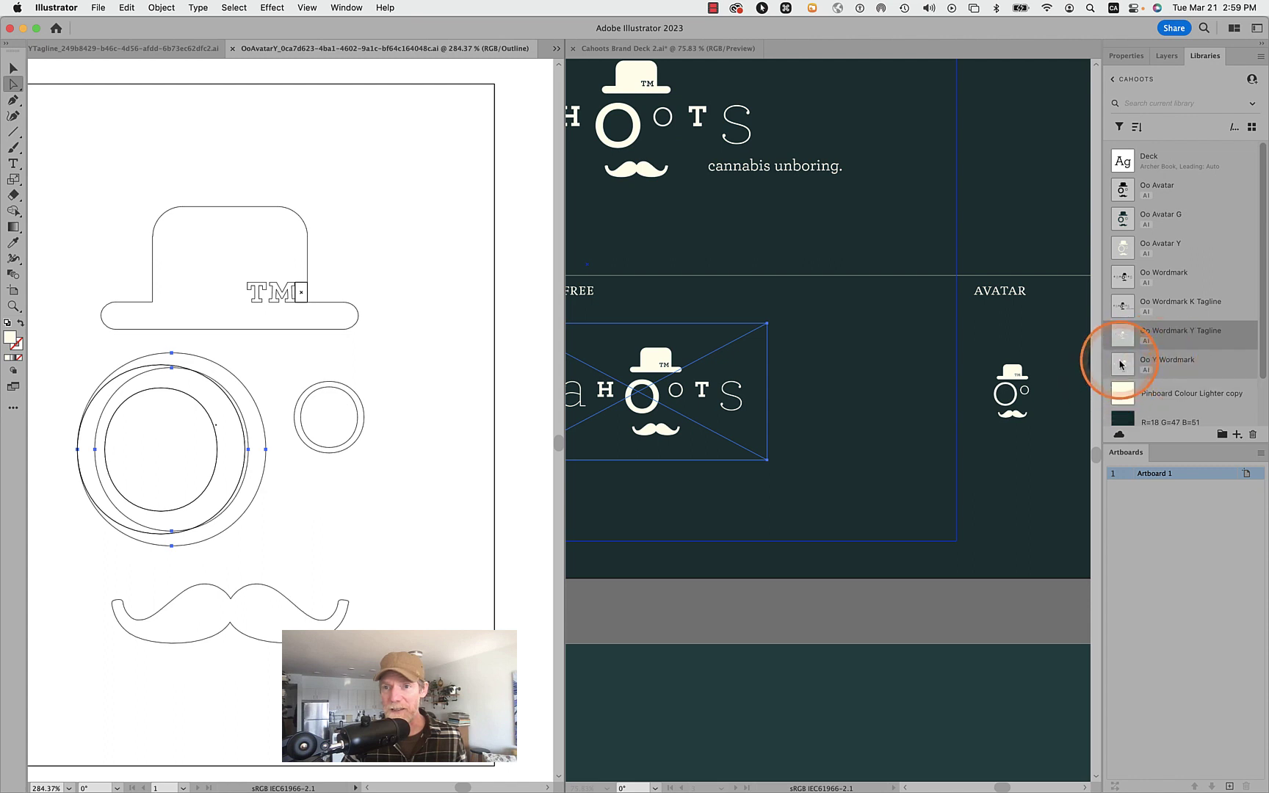
{"action": "double_click", "coordinate": [1121, 364]}
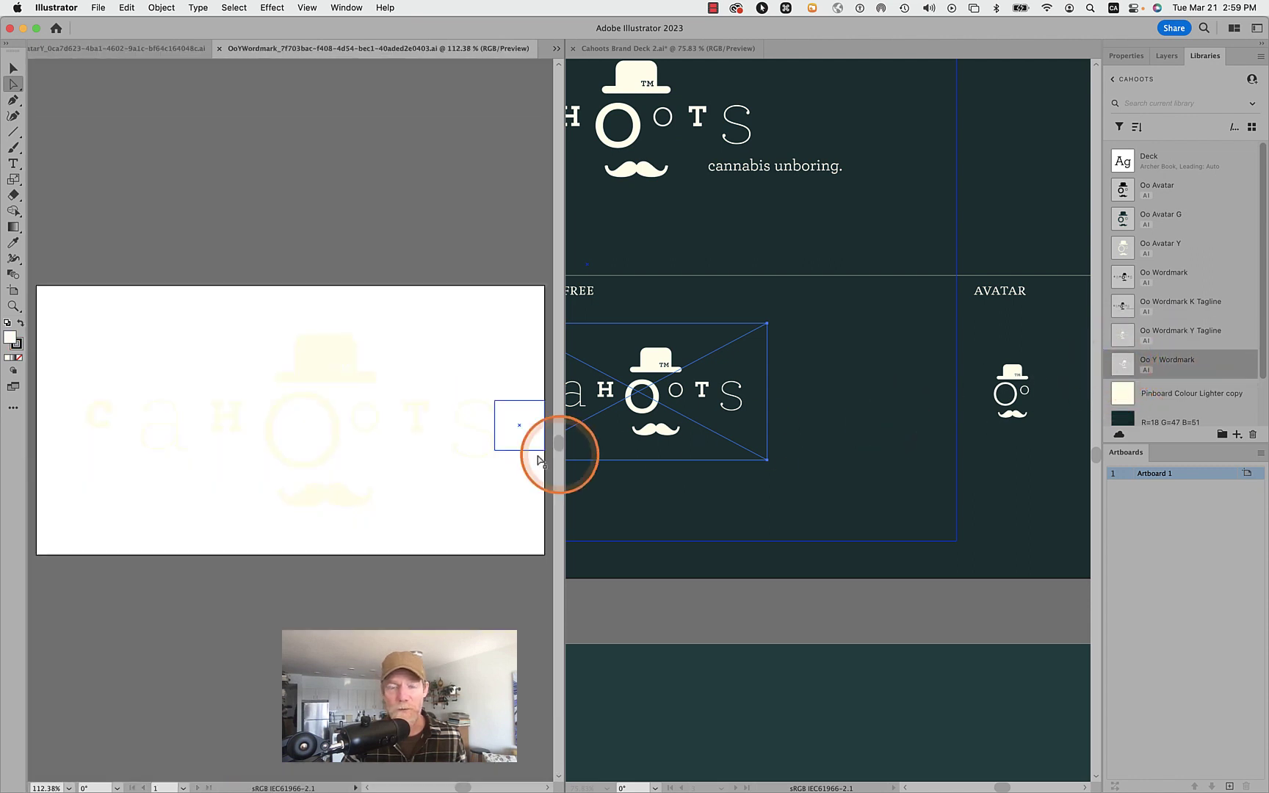
{"action": "key", "text": "ctrl+y"}
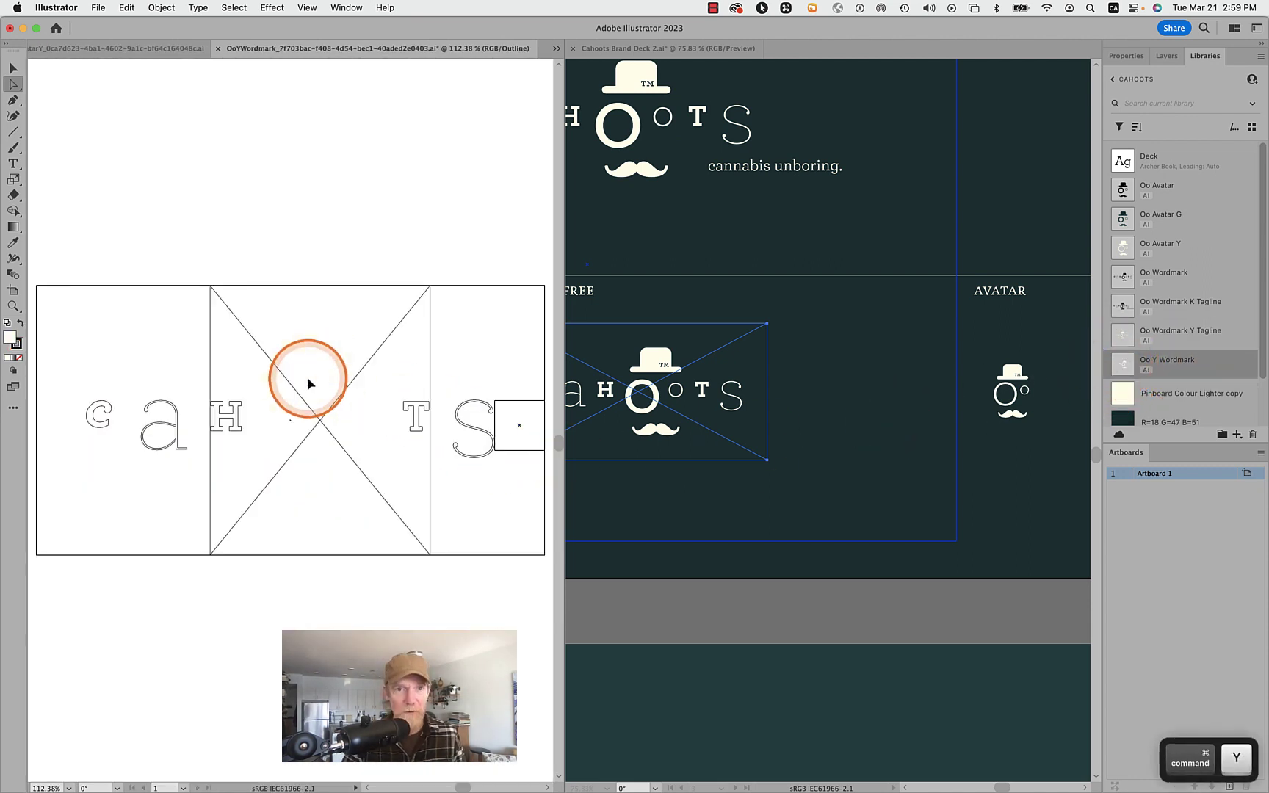
{"action": "key", "text": "super+y"}
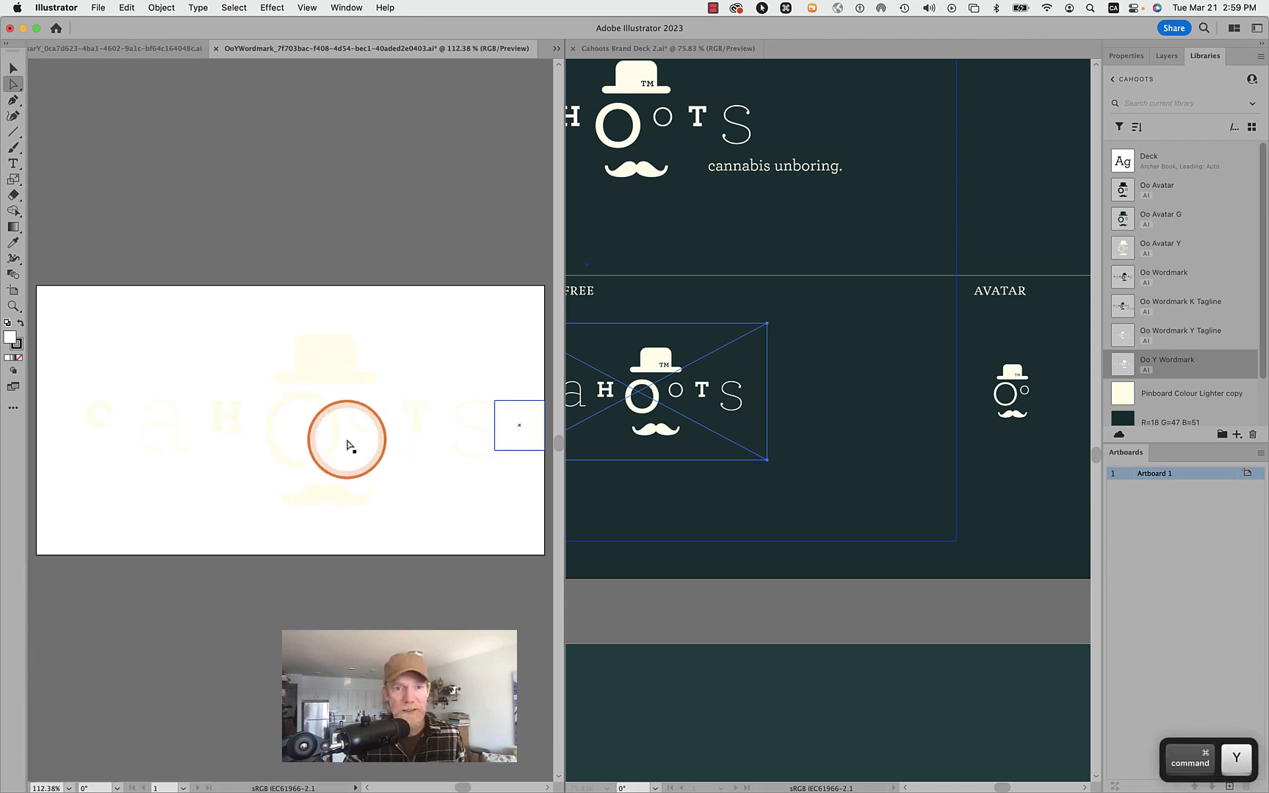
- Draw a rectangle covering the whole wordmark artboard, with a black fill and a white stroke
{"action": "scroll", "coordinate": [348, 444], "scroll_direction": "up", "scroll_amount": 3}
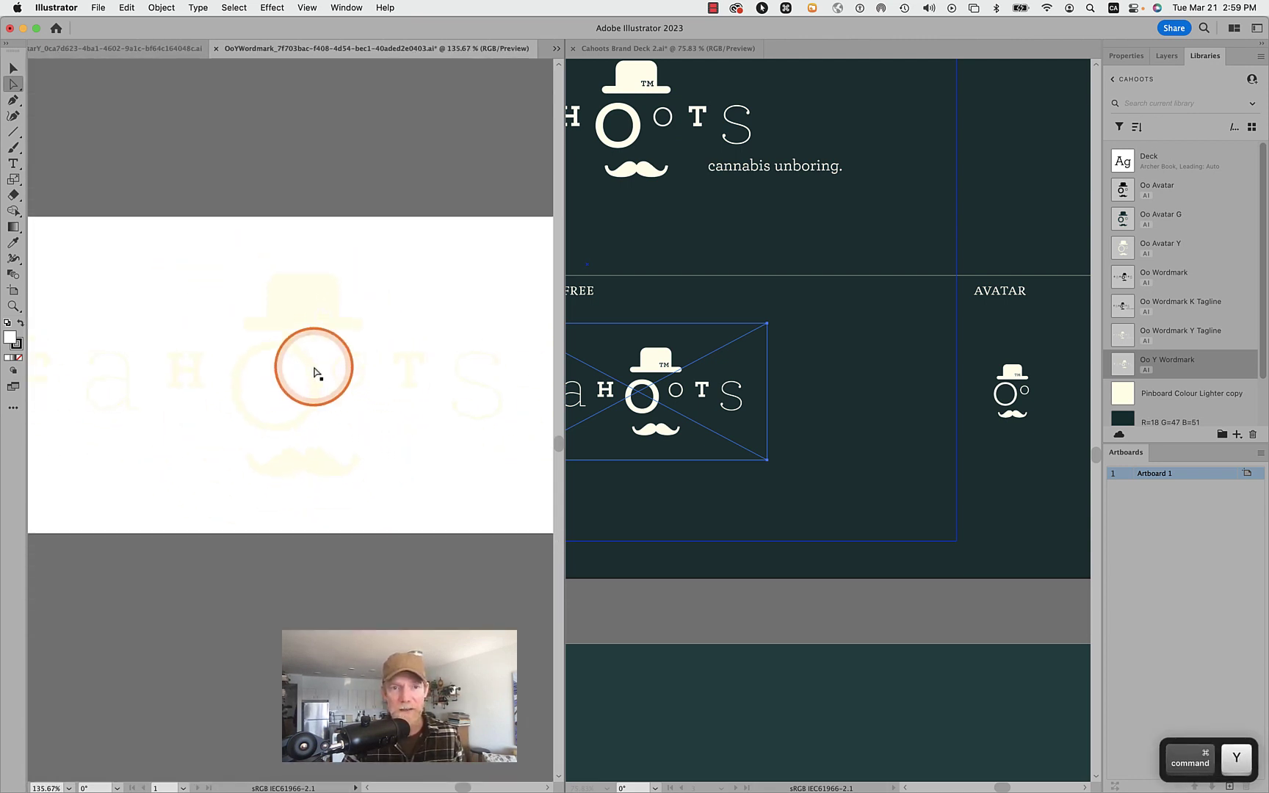
{"action": "key", "text": "m"}
{"action": "scroll", "coordinate": [314, 367], "scroll_direction": "down", "scroll_amount": 2}
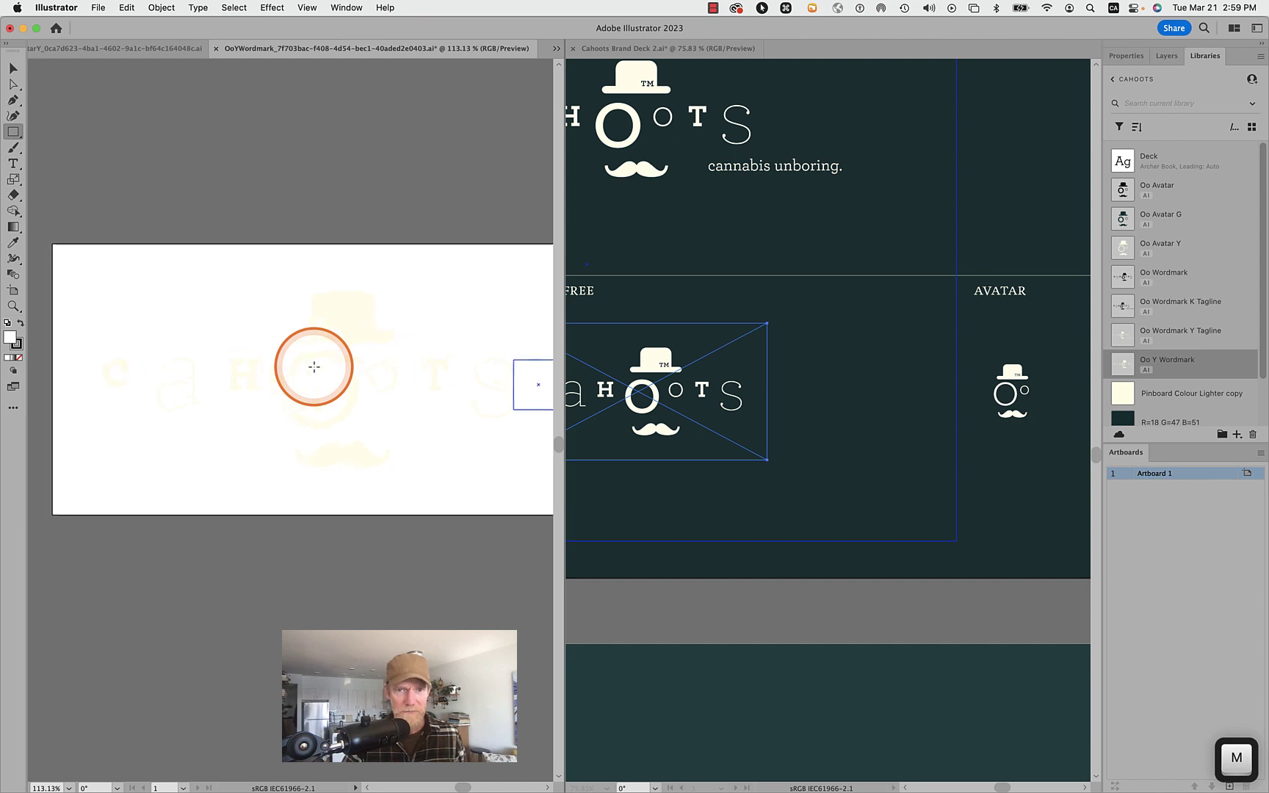
{"action": "scroll", "coordinate": [314, 366], "scroll_direction": "right", "scroll_amount": 2}
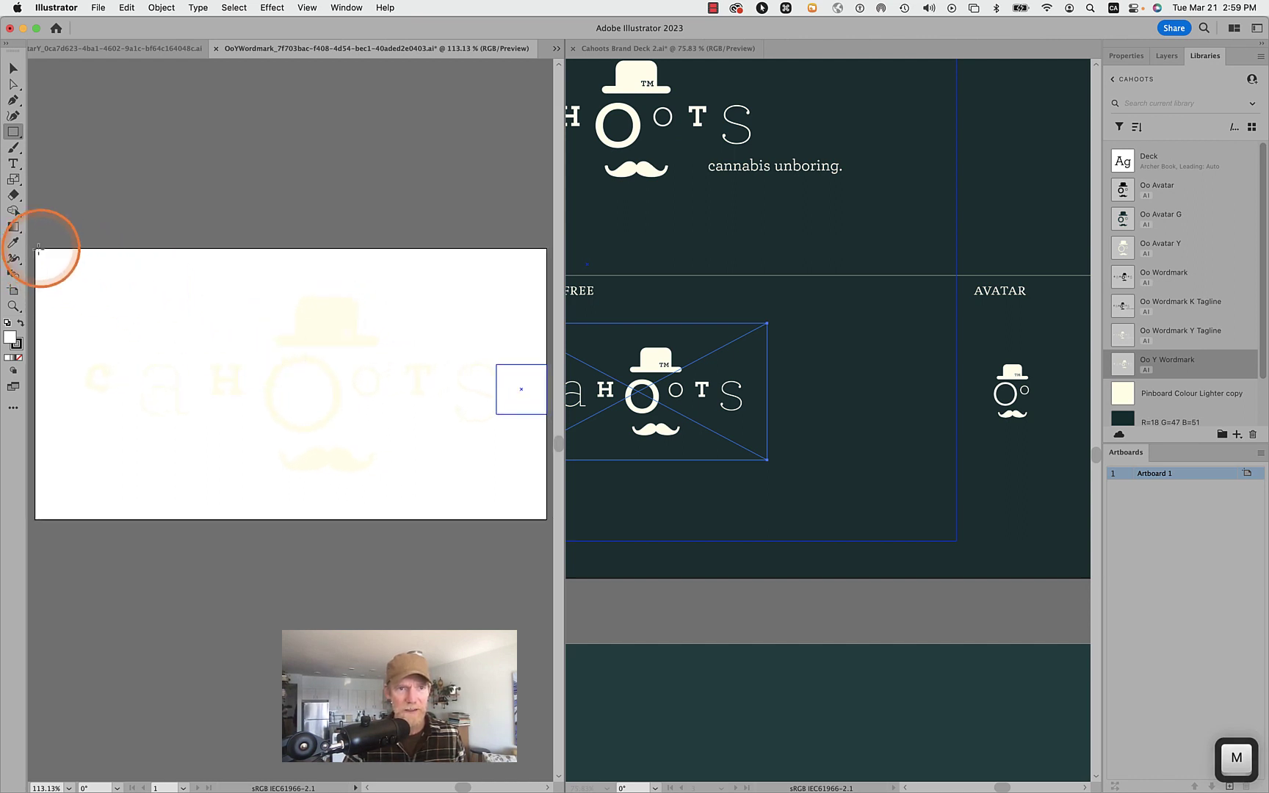
{"action": "mouse_move", "coordinate": [39, 250]}
{"action": "left_mouse_down"}
{"action": "mouse_move", "coordinate": [485, 425]}
{"action": "mouse_move", "coordinate": [581, 530]}
{"action": "mouse_move", "coordinate": [420, 511]}
{"action": "mouse_move", "coordinate": [330, 520]}
{"action": "left_mouse_up"}
{"action": "left_click", "coordinate": [21, 324]}
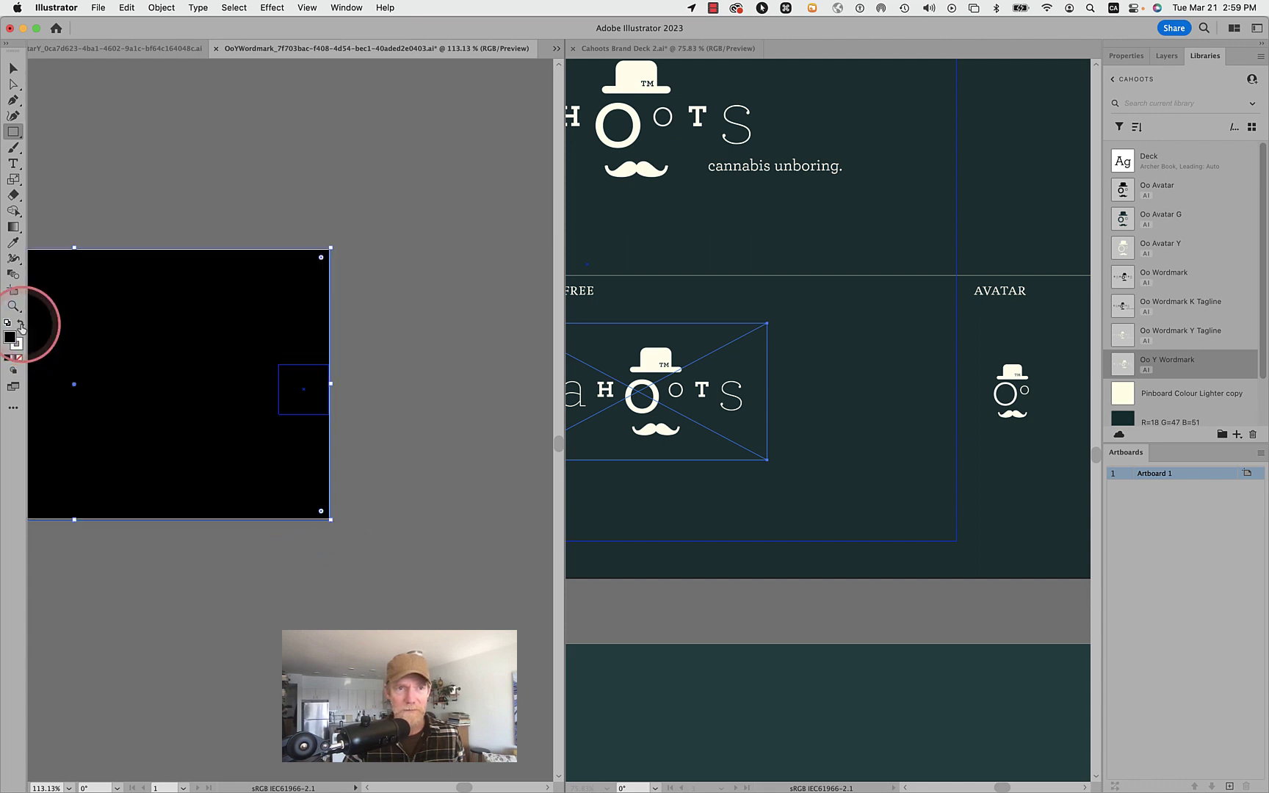
- Create a new layer holding the black rectangle and place it beneath the wordmark's Layer 1
{"action": "left_click", "coordinate": [1159, 60]}
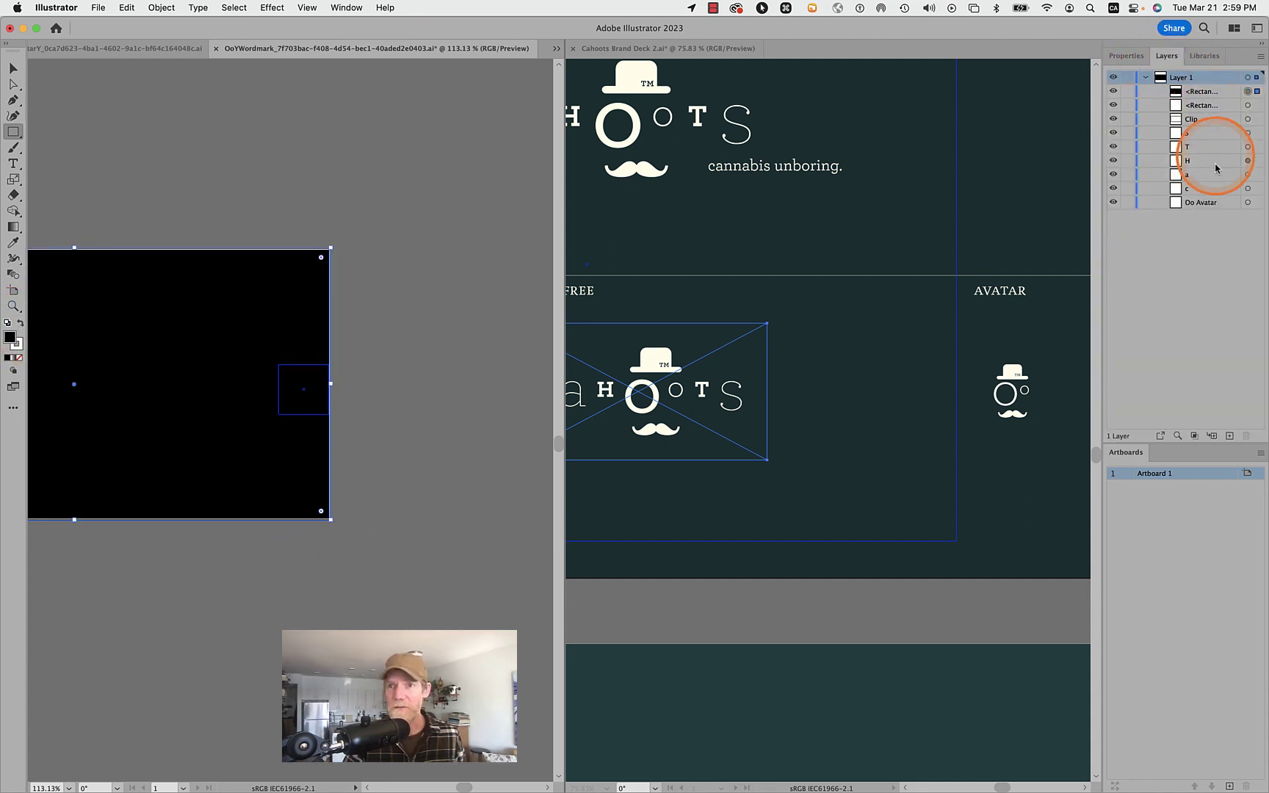
{"action": "left_click", "coordinate": [1228, 438]}
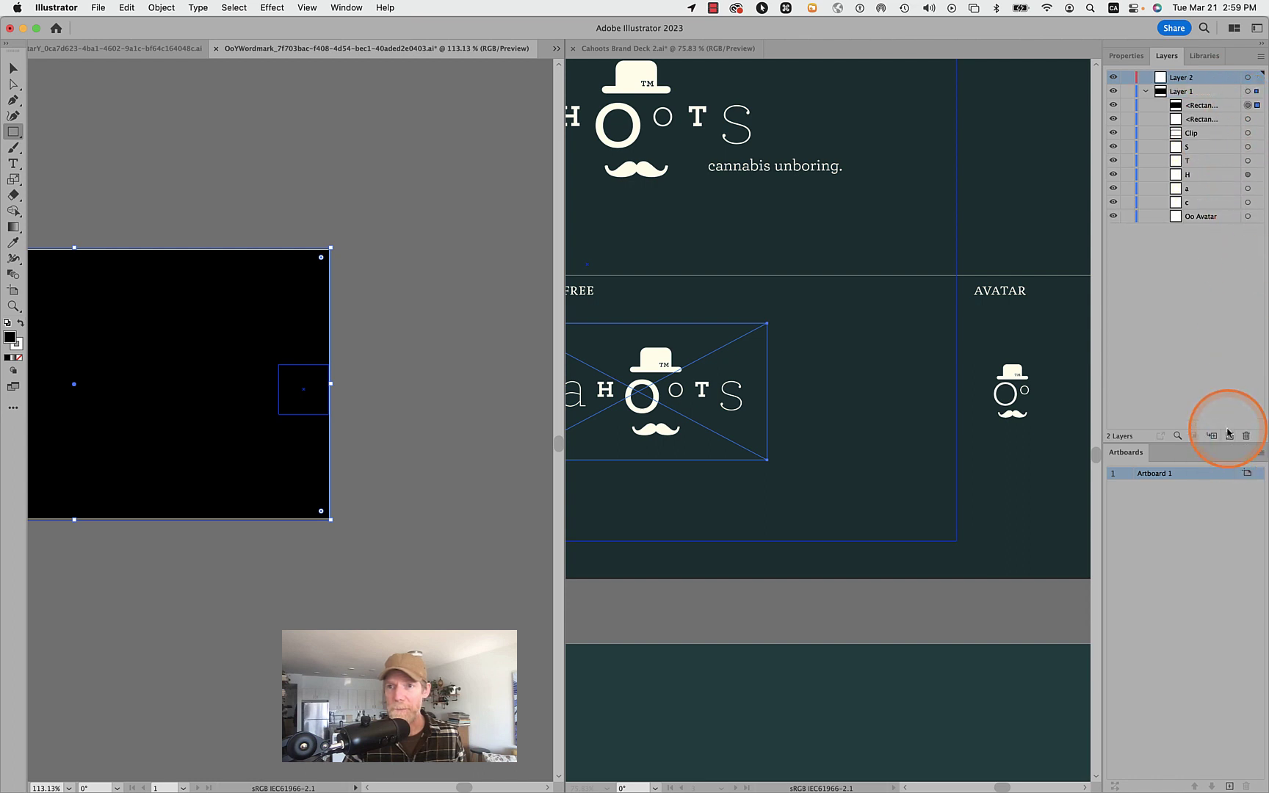
{"action": "left_click_drag", "start_coordinate": [1213, 108], "coordinate": [1180, 205]}
- Rename the rectangle's layer to Background and make it non-printing
{"action": "double_click", "coordinate": [1179, 203]}
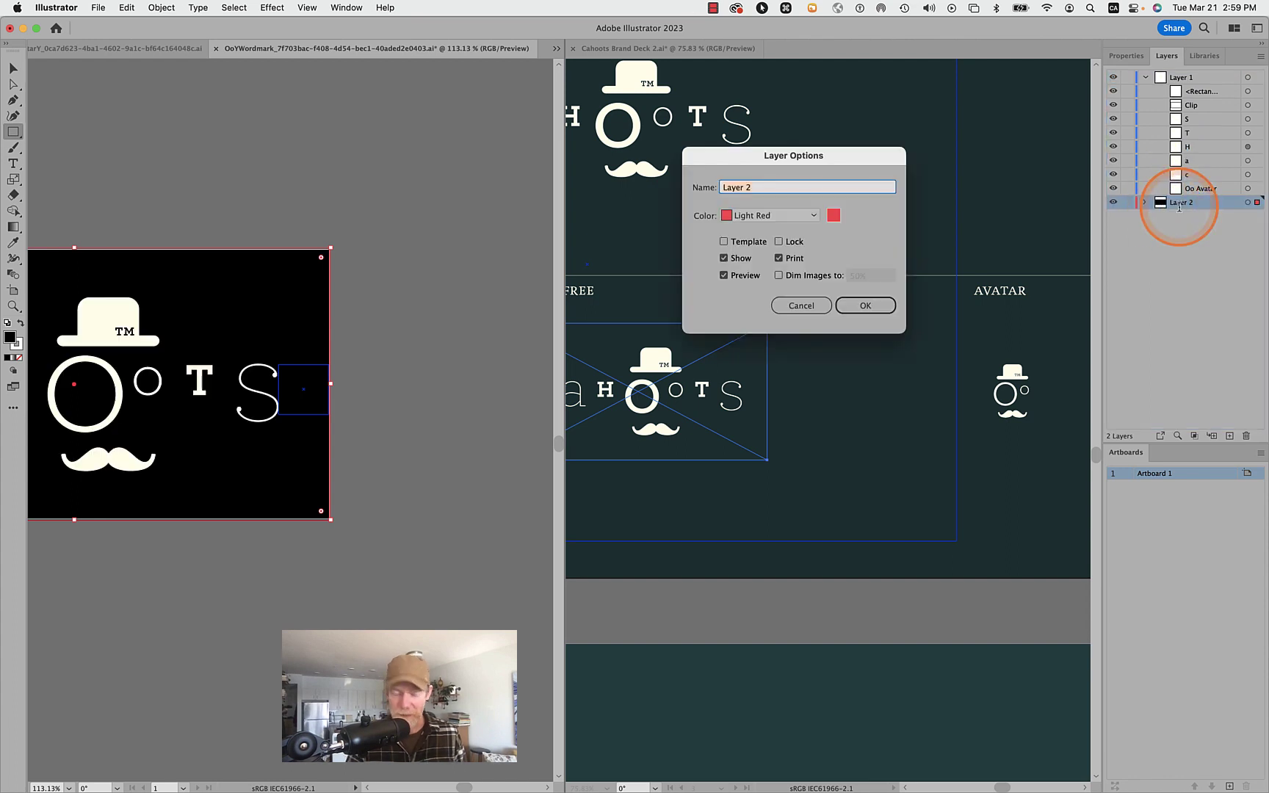
{"action": "type", "text": "Backgrou"}
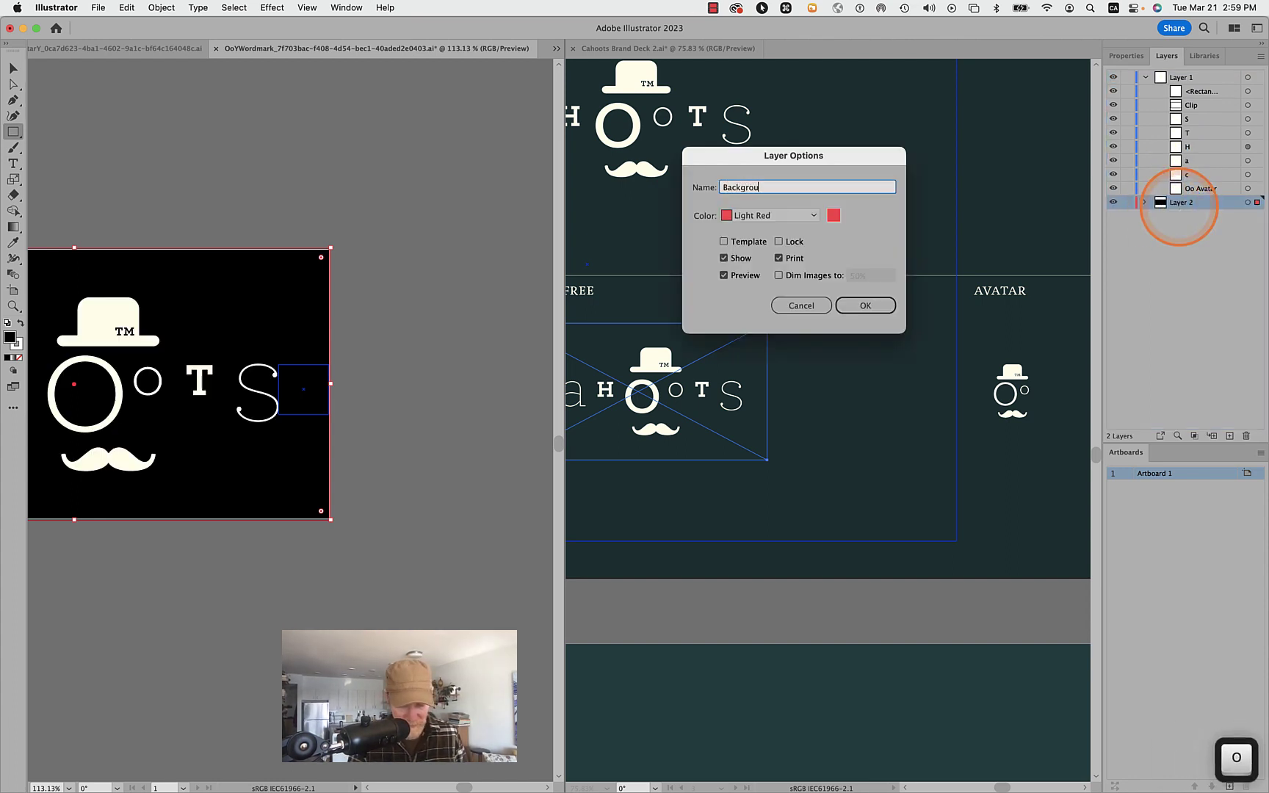
{"action": "type", "text": "nd"}
{"action": "left_click", "coordinate": [792, 258]}
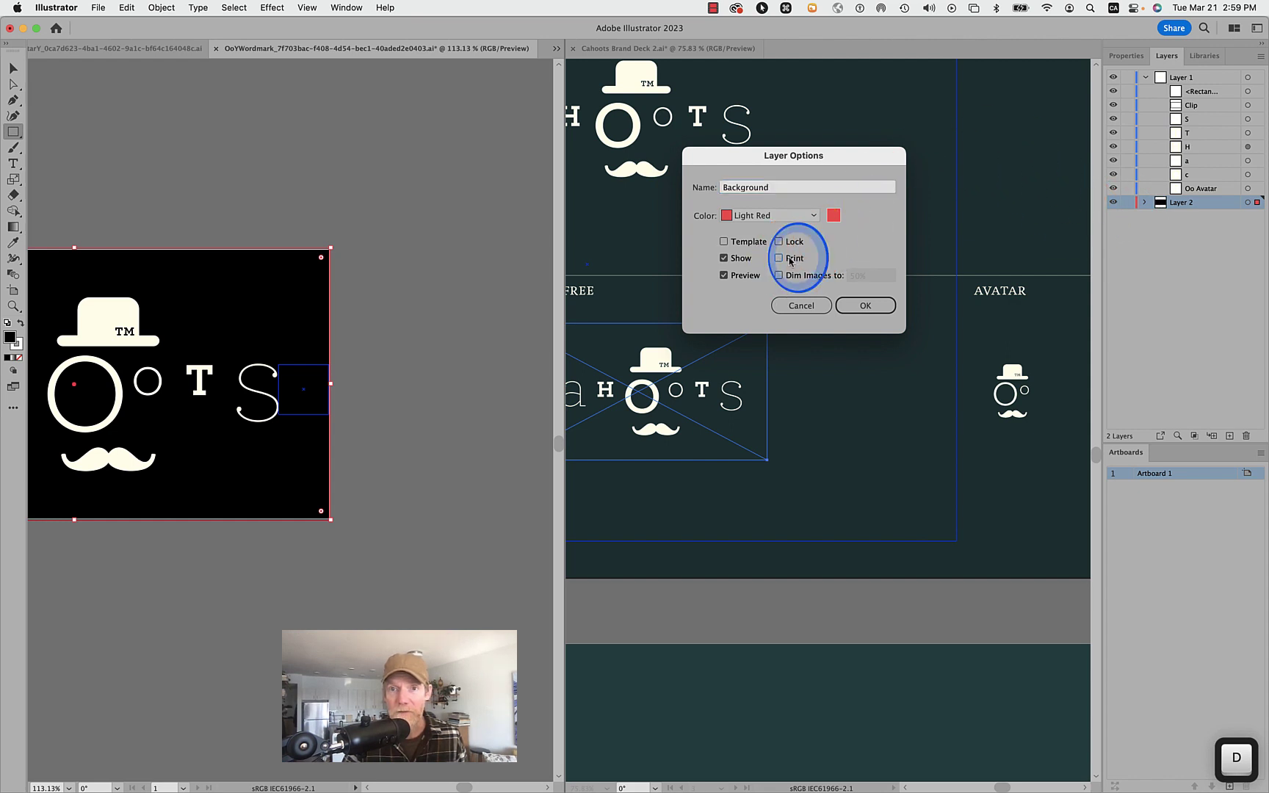
{"action": "left_click", "coordinate": [866, 305]}
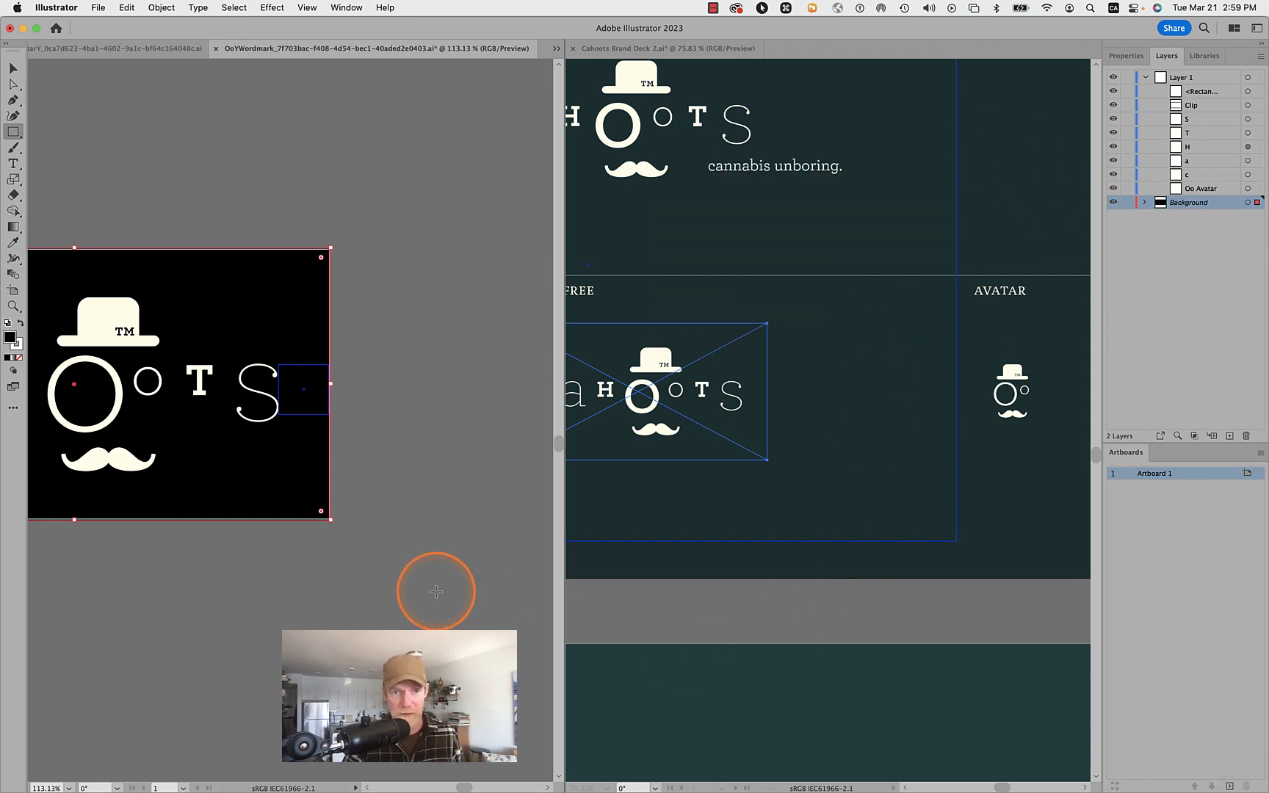
- Save the Oo Y Wordmark graphic and return to the brand deck to refresh its linked tagline-free wordmark
{"action": "scroll", "coordinate": [436, 591], "scroll_direction": "left", "scroll_amount": 3}
{"action": "key", "text": "super+s"}
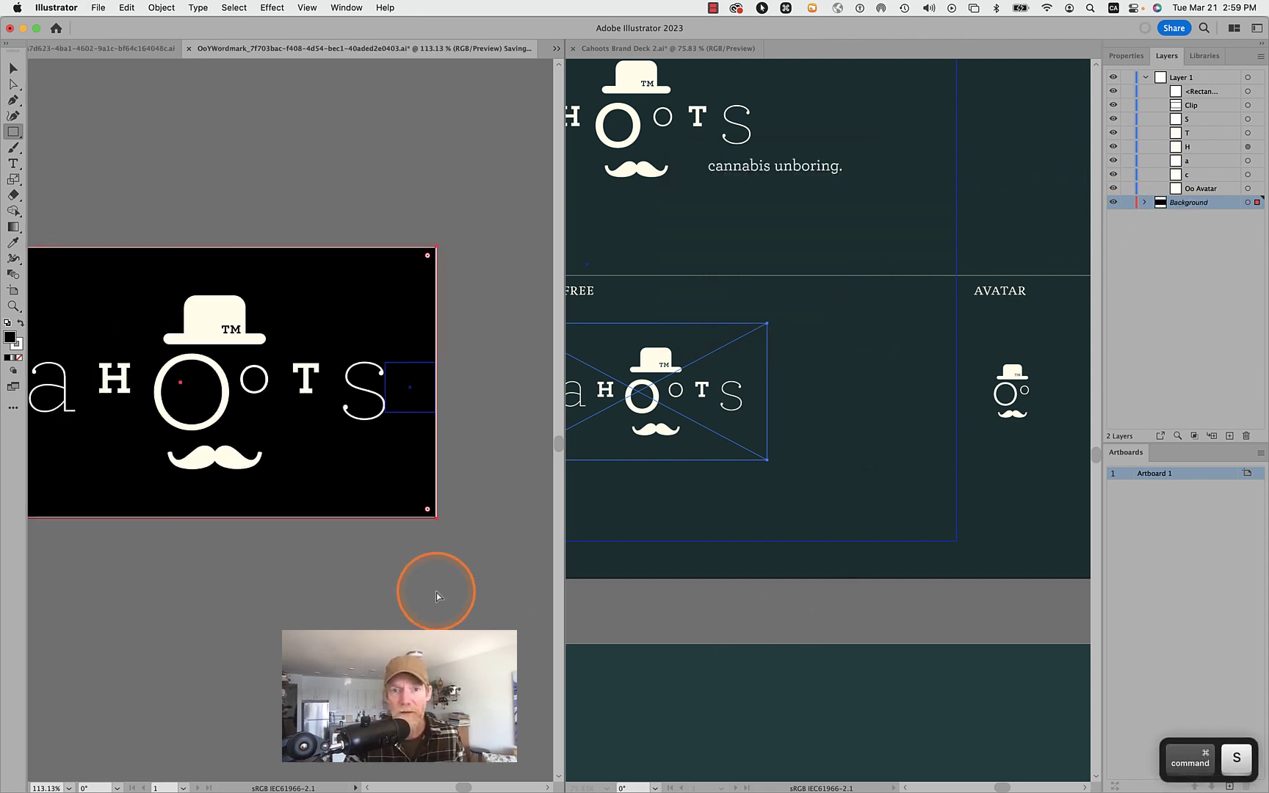
{"action": "left_click", "coordinate": [632, 606]}
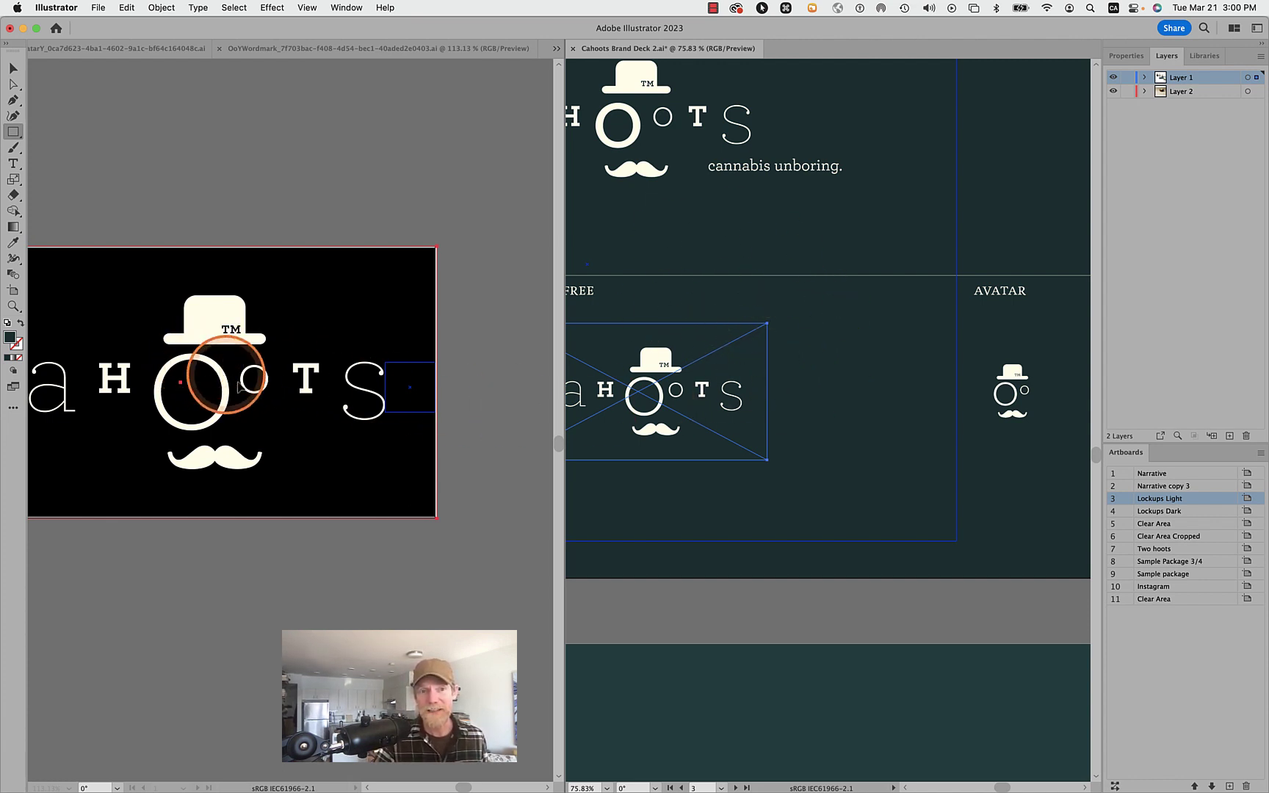
- Remove the stroke from the wordmark's background rectangle, keeping its black fill
{"action": "left_click", "coordinate": [470, 344]}
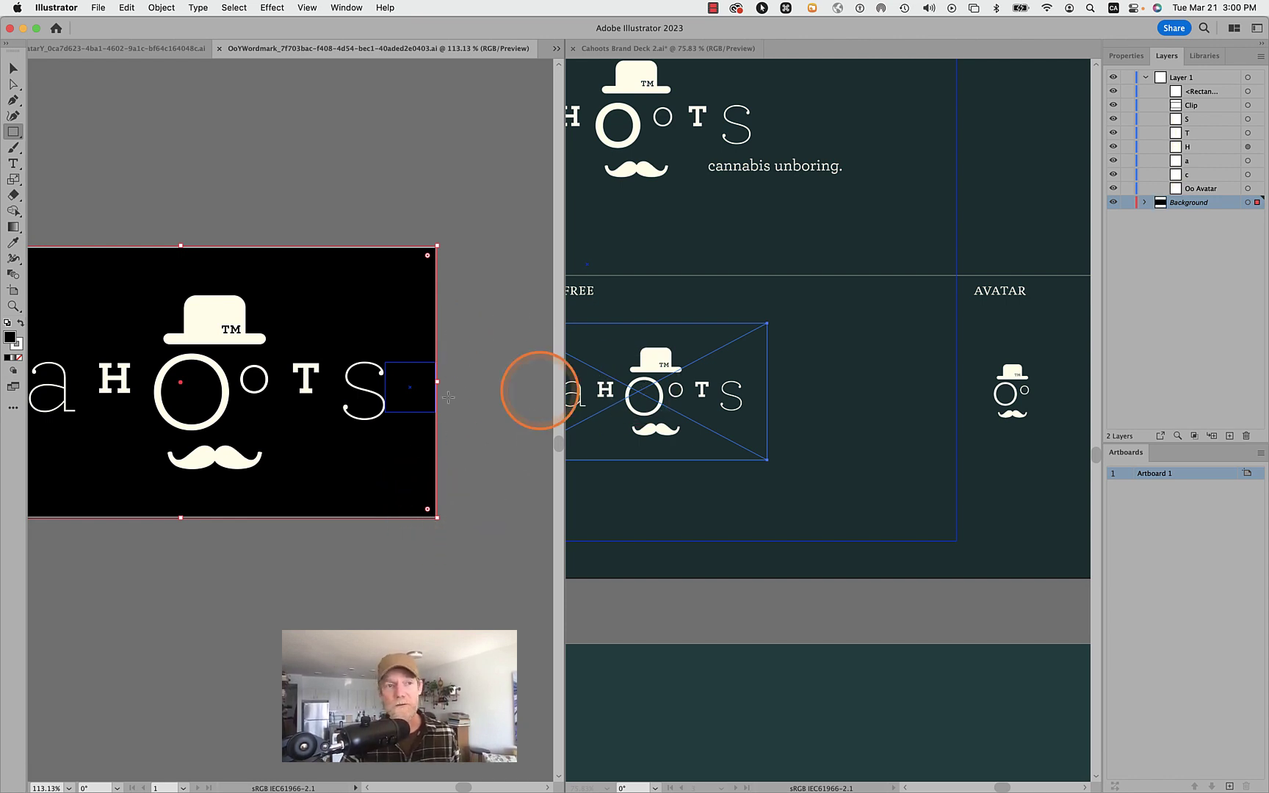
{"action": "left_click", "coordinate": [19, 343]}
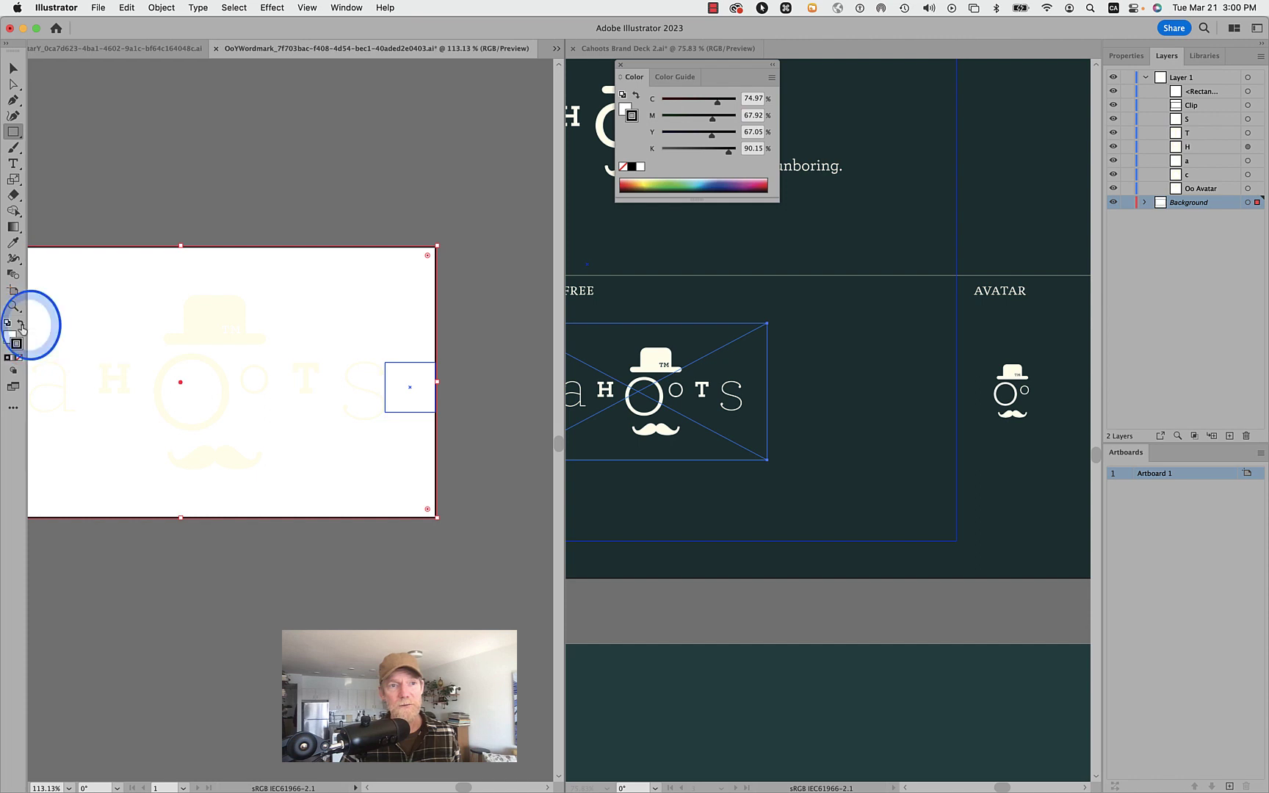
{"action": "left_click", "coordinate": [21, 324]}
{"action": "left_click", "coordinate": [19, 358]}
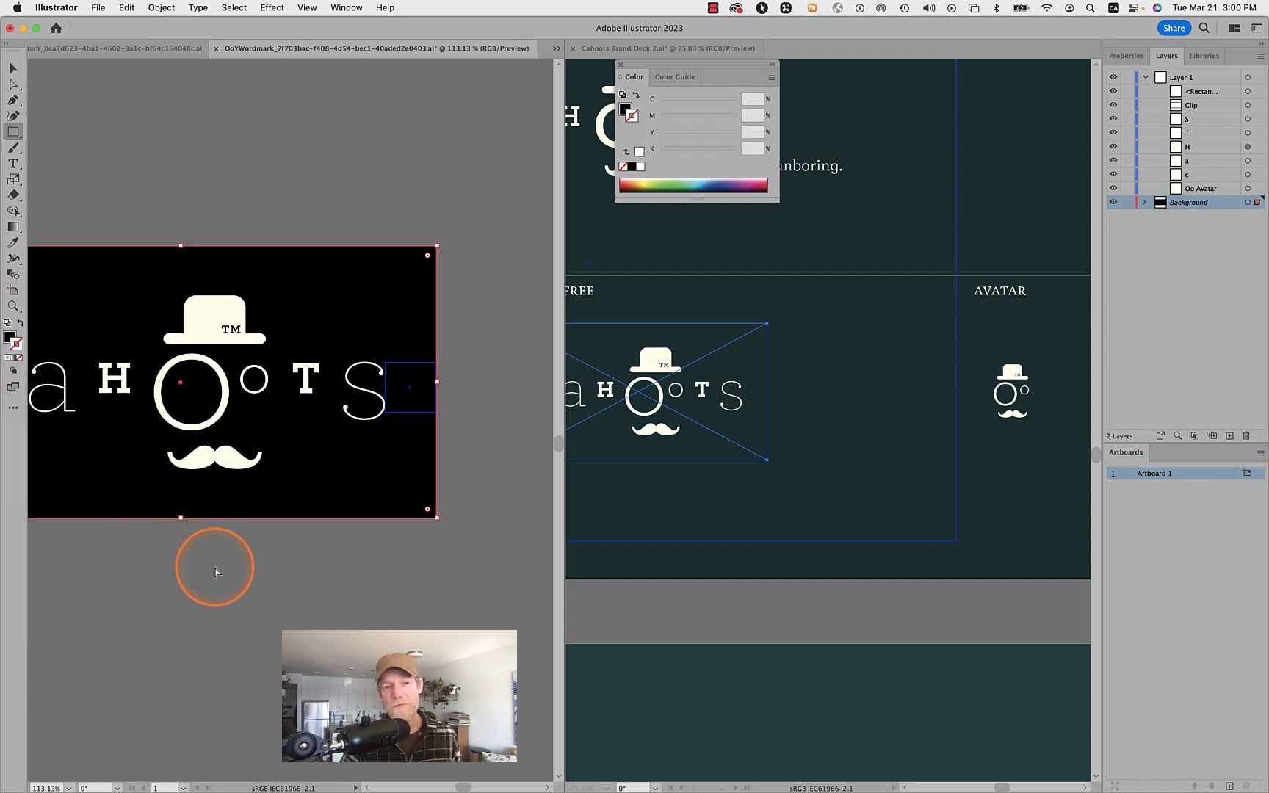
{"action": "key", "text": "super"}
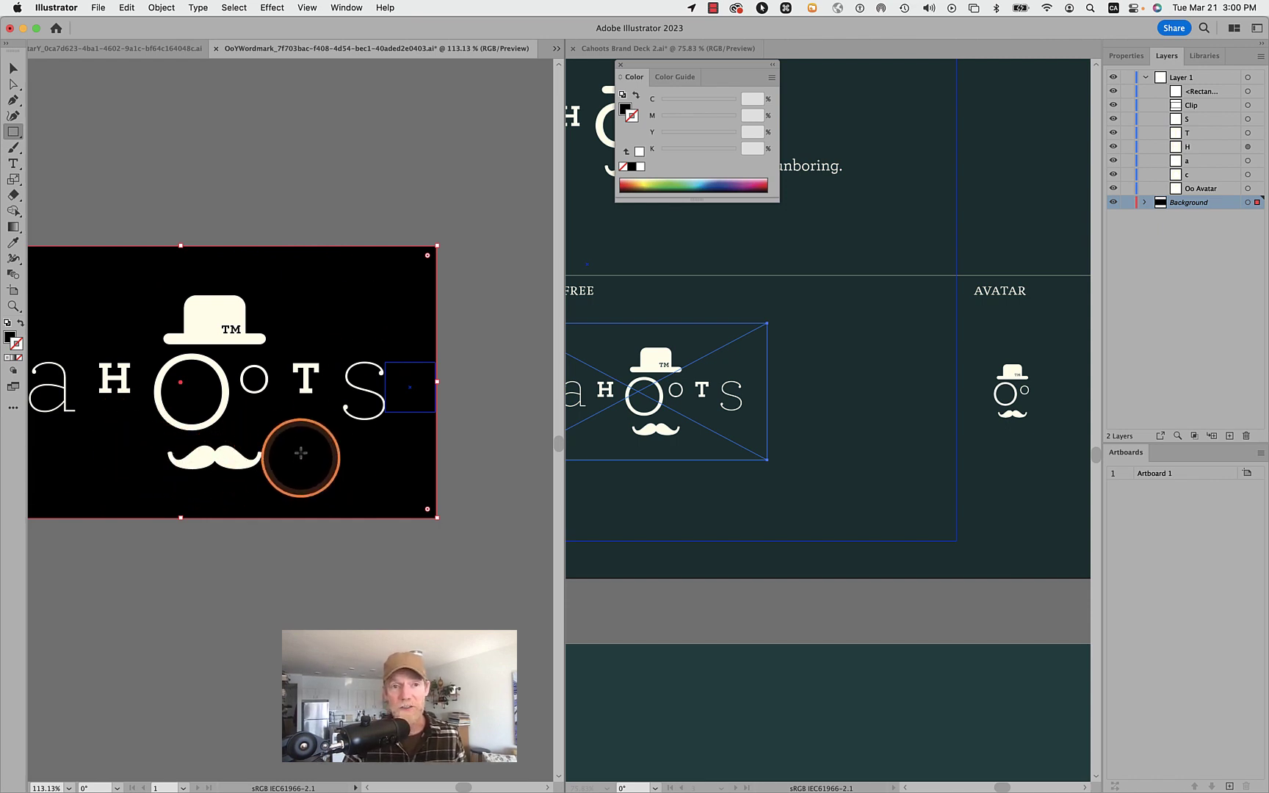
- Inspect the linked avatar inside the wordmark and the deck's avatar, and compare the tagline and tagline-free wordmarks
{"action": "key", "text": "v"}
{"action": "left_click", "coordinate": [220, 318]}
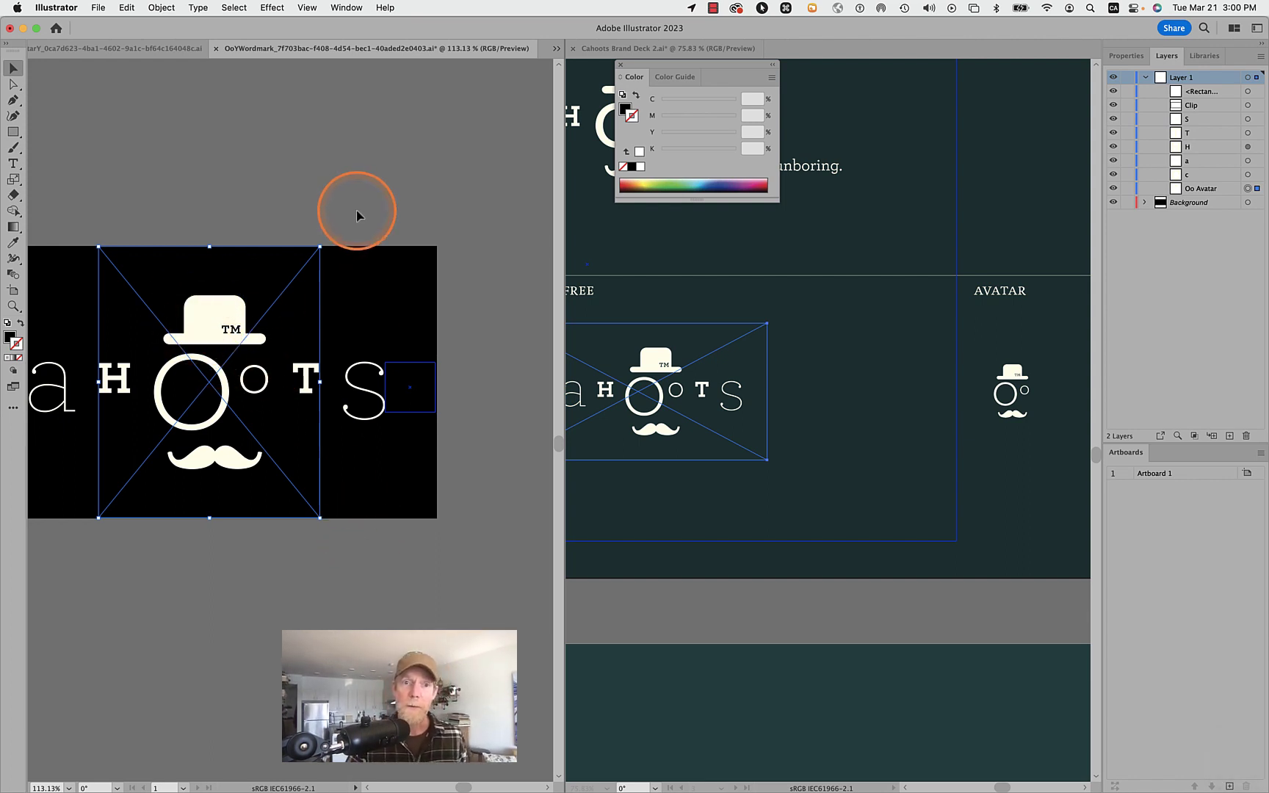
{"action": "left_click", "coordinate": [435, 630]}
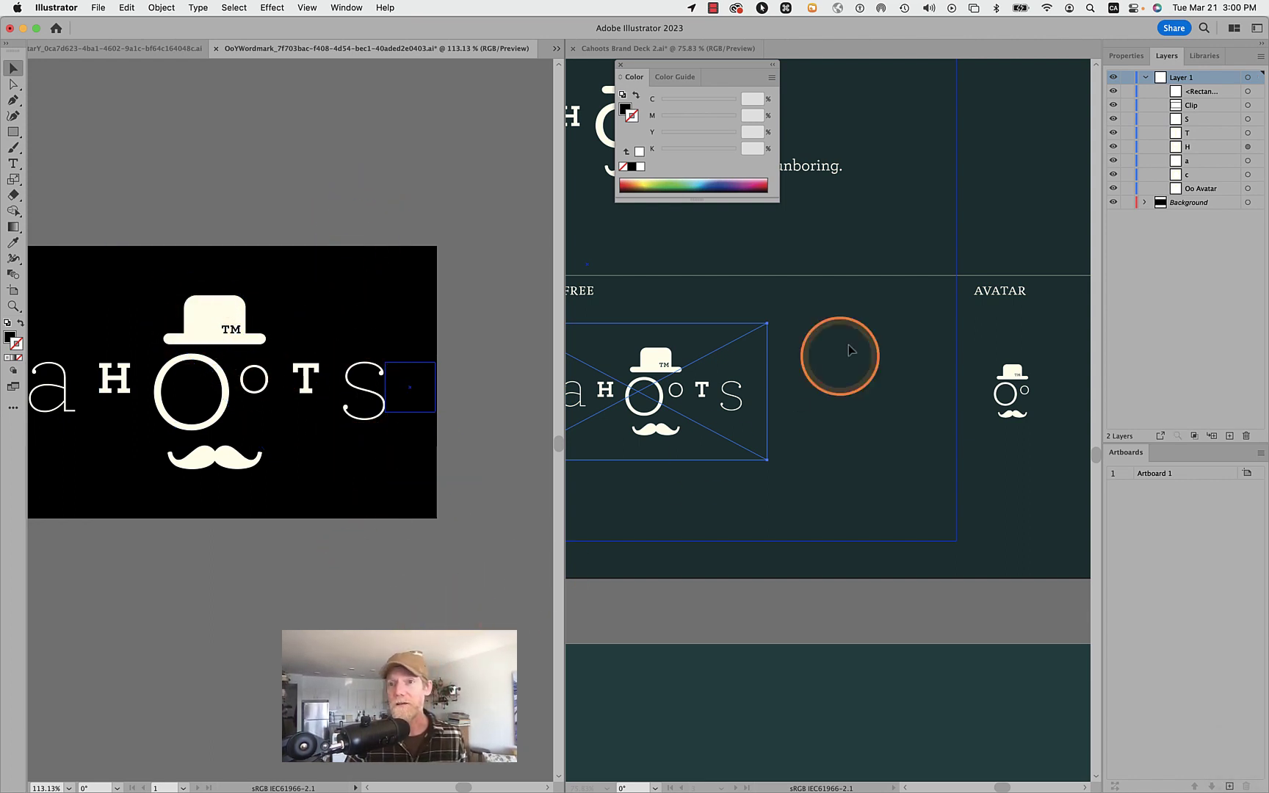
{"action": "left_click", "coordinate": [1012, 387]}
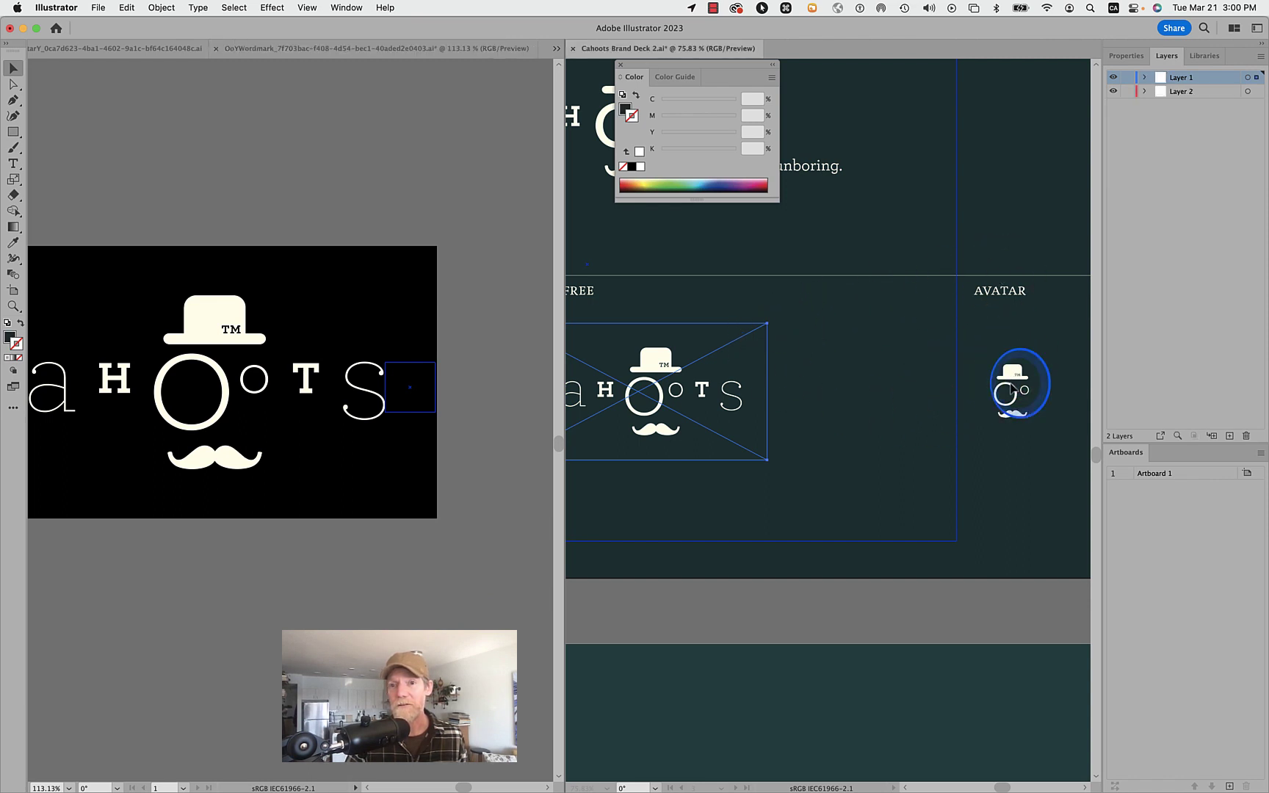
{"action": "left_click", "coordinate": [1008, 376]}
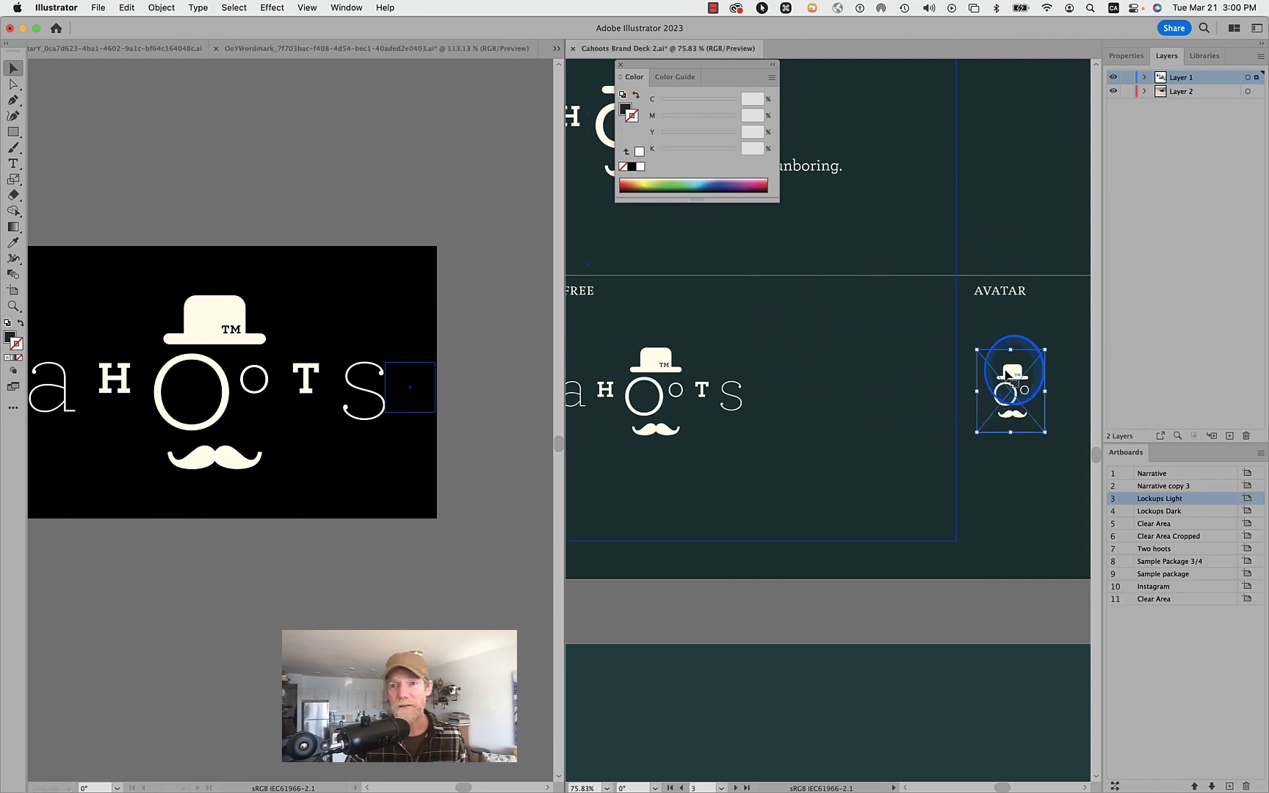
{"action": "left_click", "coordinate": [403, 135]}
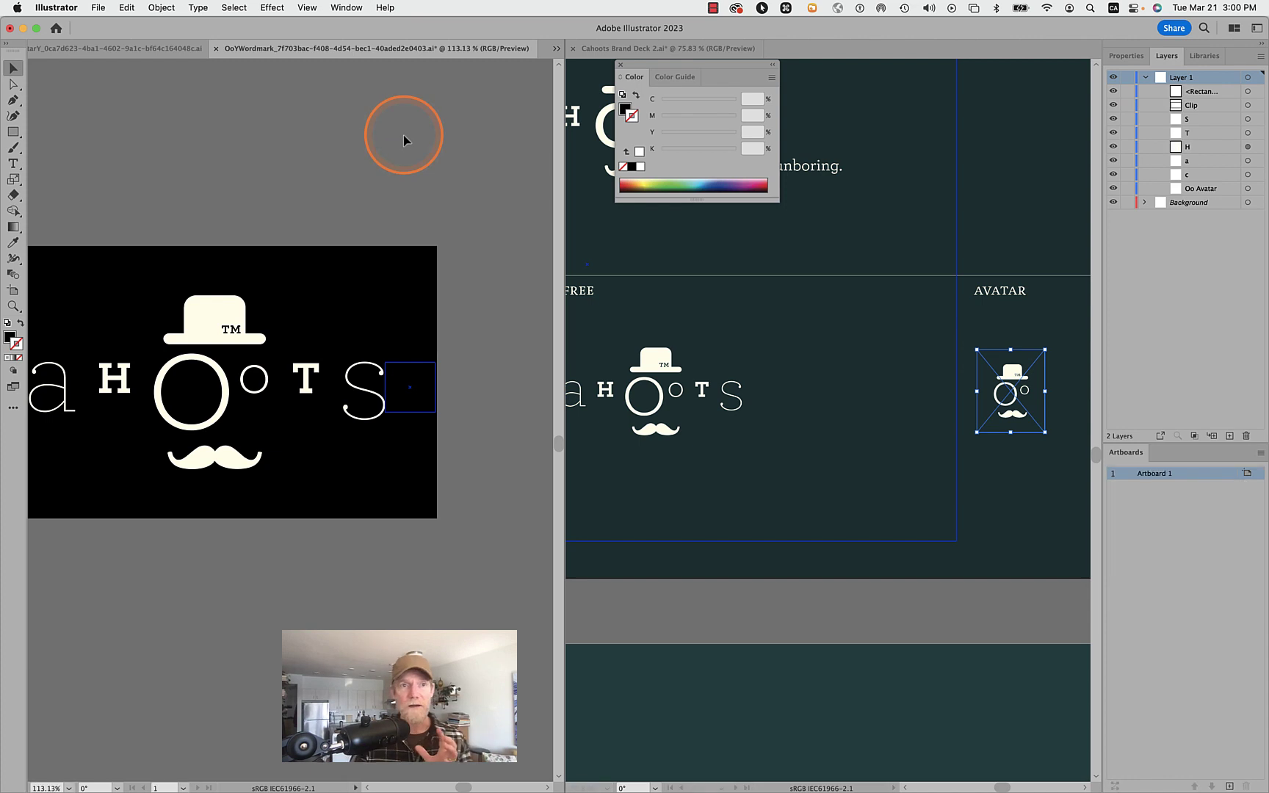
{"action": "scroll", "coordinate": [664, 345], "scroll_direction": "up", "scroll_amount": 3}
{"action": "scroll", "coordinate": [665, 346], "scroll_direction": "left", "scroll_amount": 2}
{"action": "scroll", "coordinate": [668, 348], "scroll_direction": "up", "scroll_amount": 2}
{"action": "scroll", "coordinate": [668, 348], "scroll_direction": "left", "scroll_amount": 3}
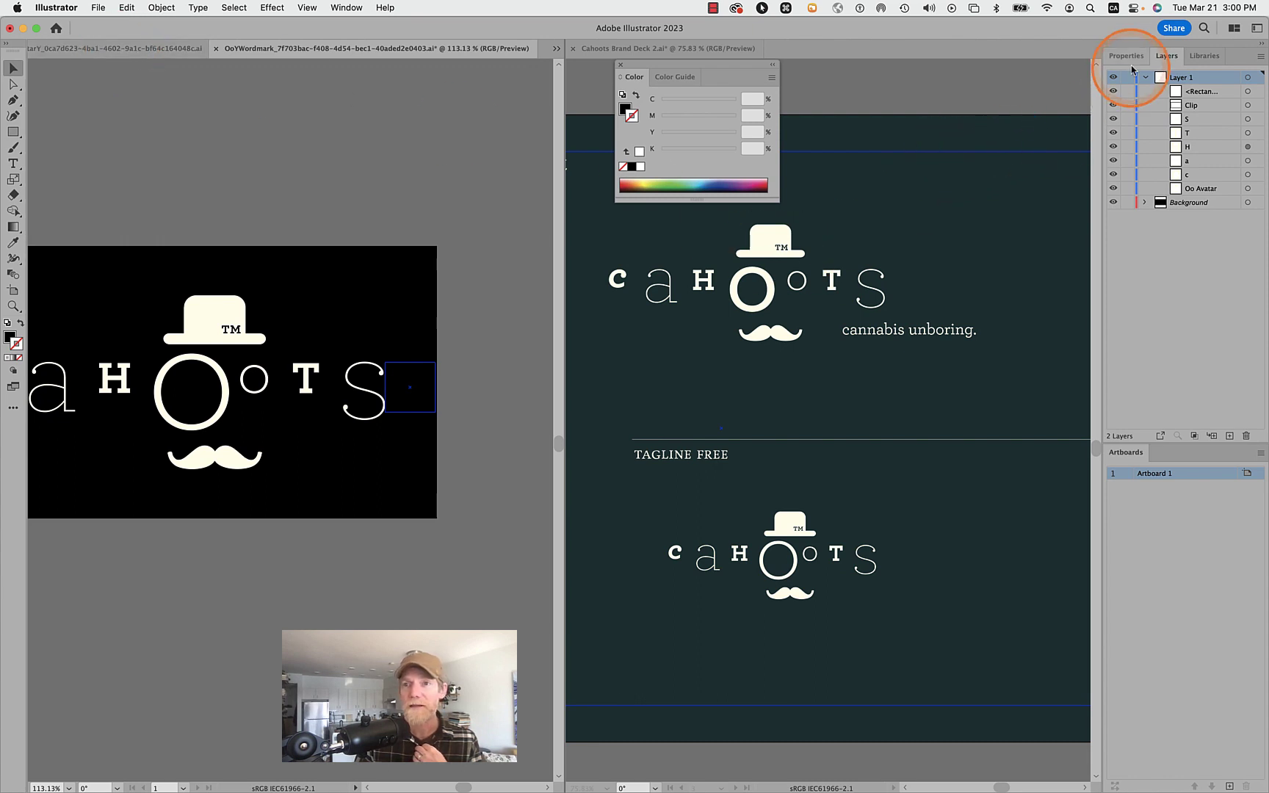
- Open the Oo Wordmark Y Tagline graphic from the Cahoots library for editing and select its linked avatar
{"action": "left_click", "coordinate": [1198, 57]}
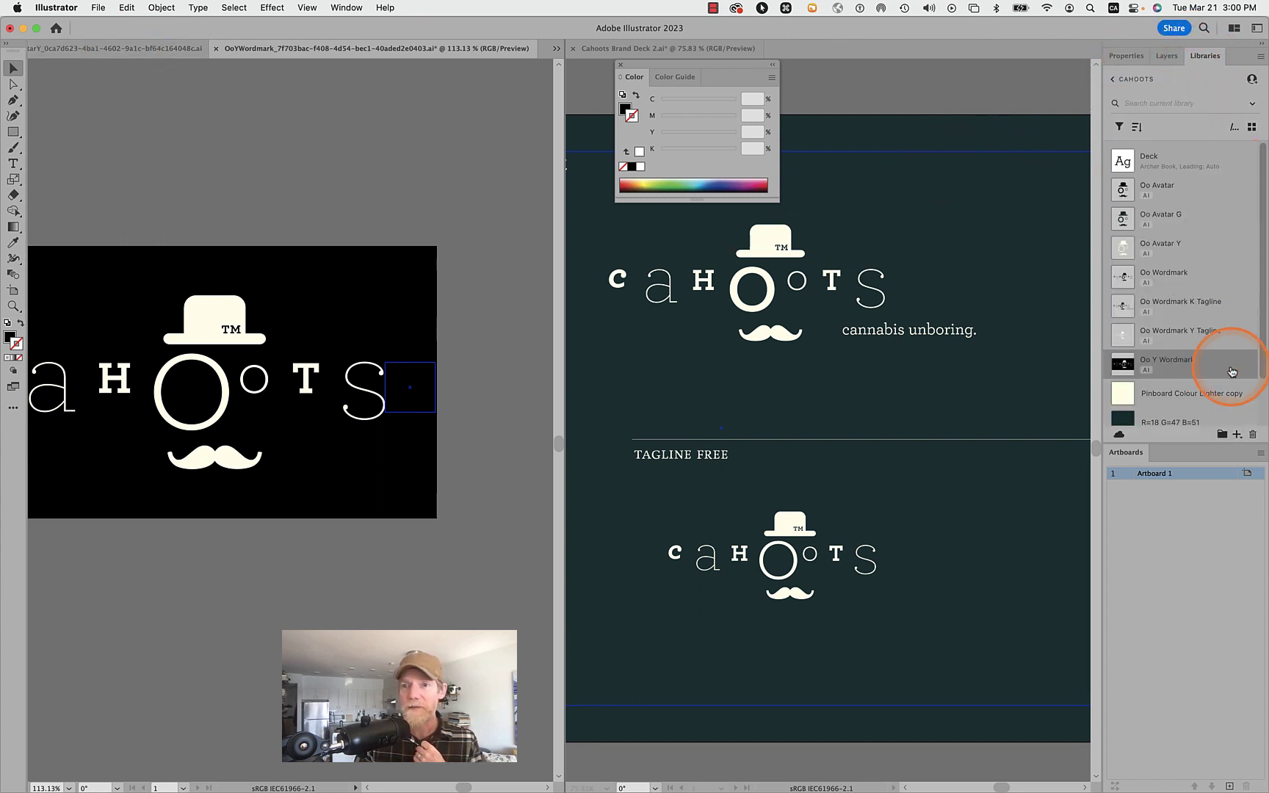
{"action": "double_click", "coordinate": [1122, 335]}
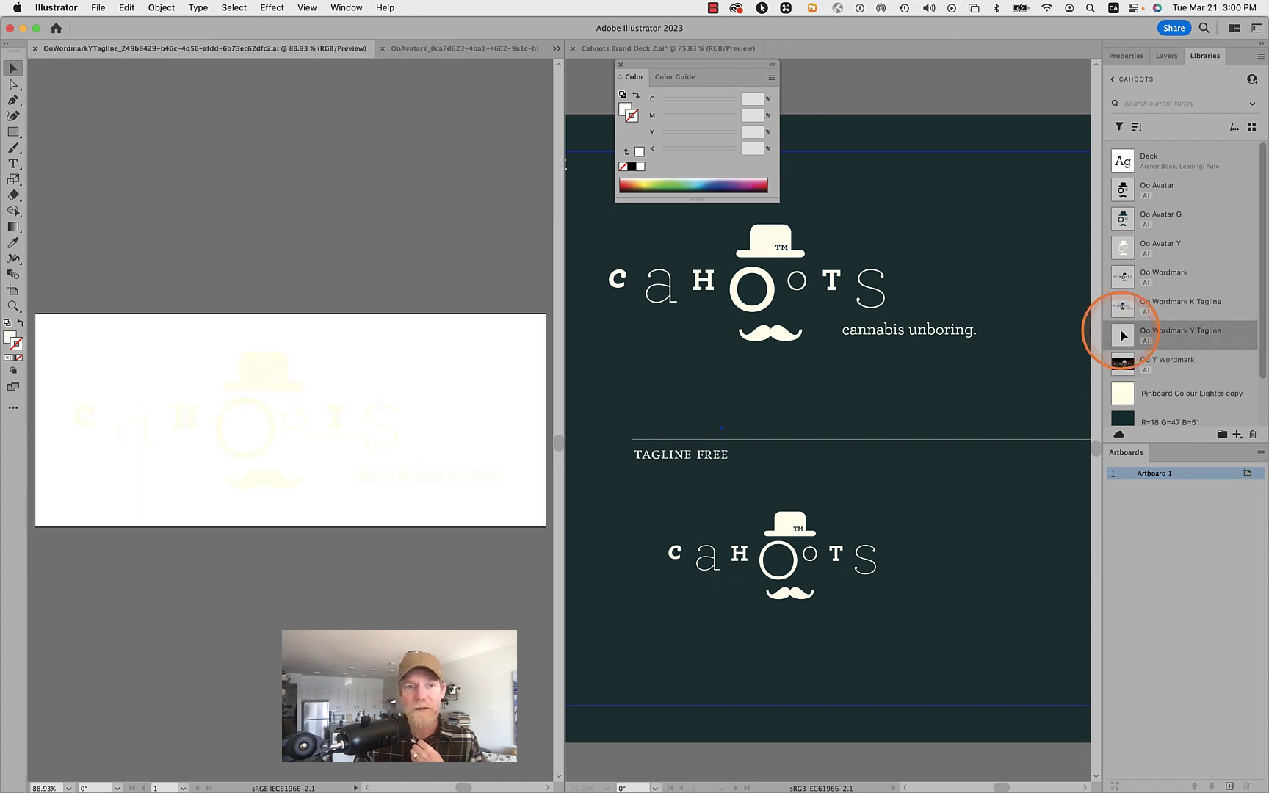
{"action": "scroll", "coordinate": [212, 412], "scroll_direction": "up", "scroll_amount": 3}
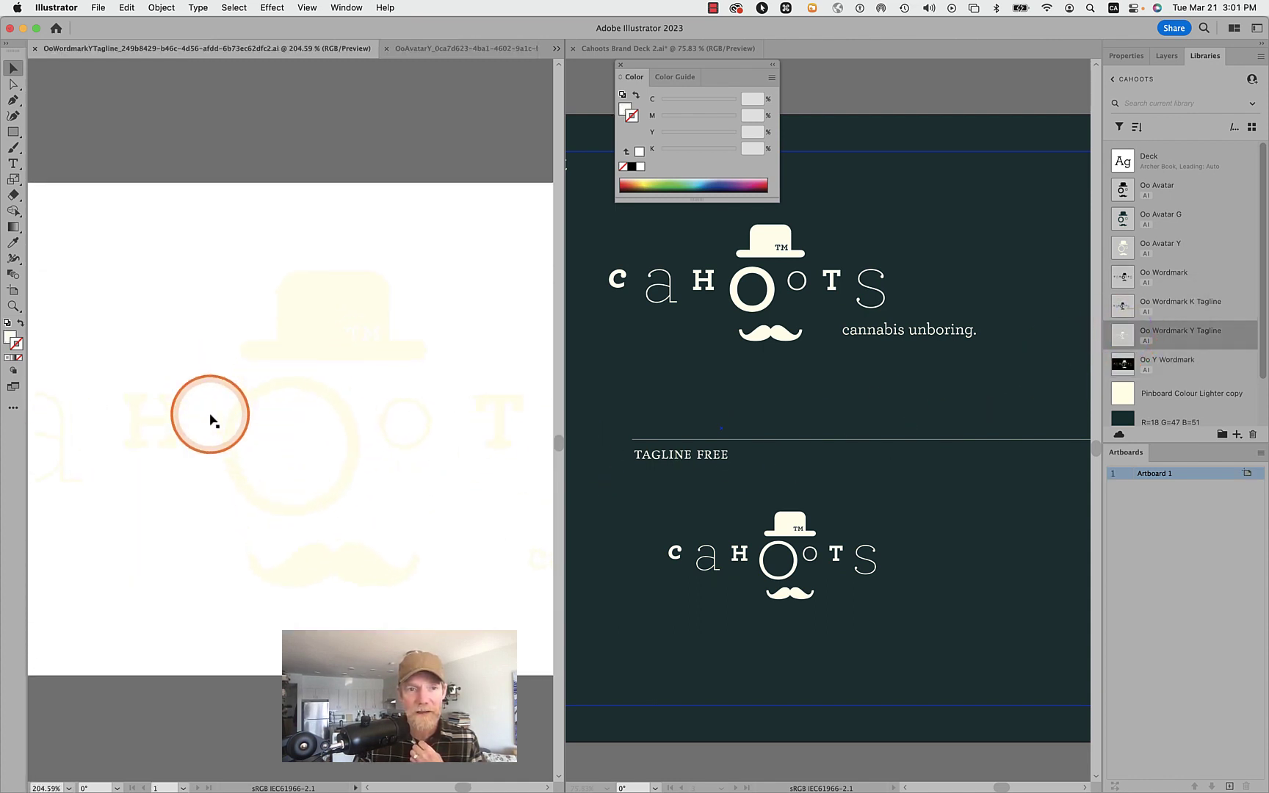
{"action": "scroll", "coordinate": [209, 343], "scroll_direction": "down", "scroll_amount": 4}
{"action": "scroll", "coordinate": [210, 419], "scroll_direction": "up", "scroll_amount": 3}
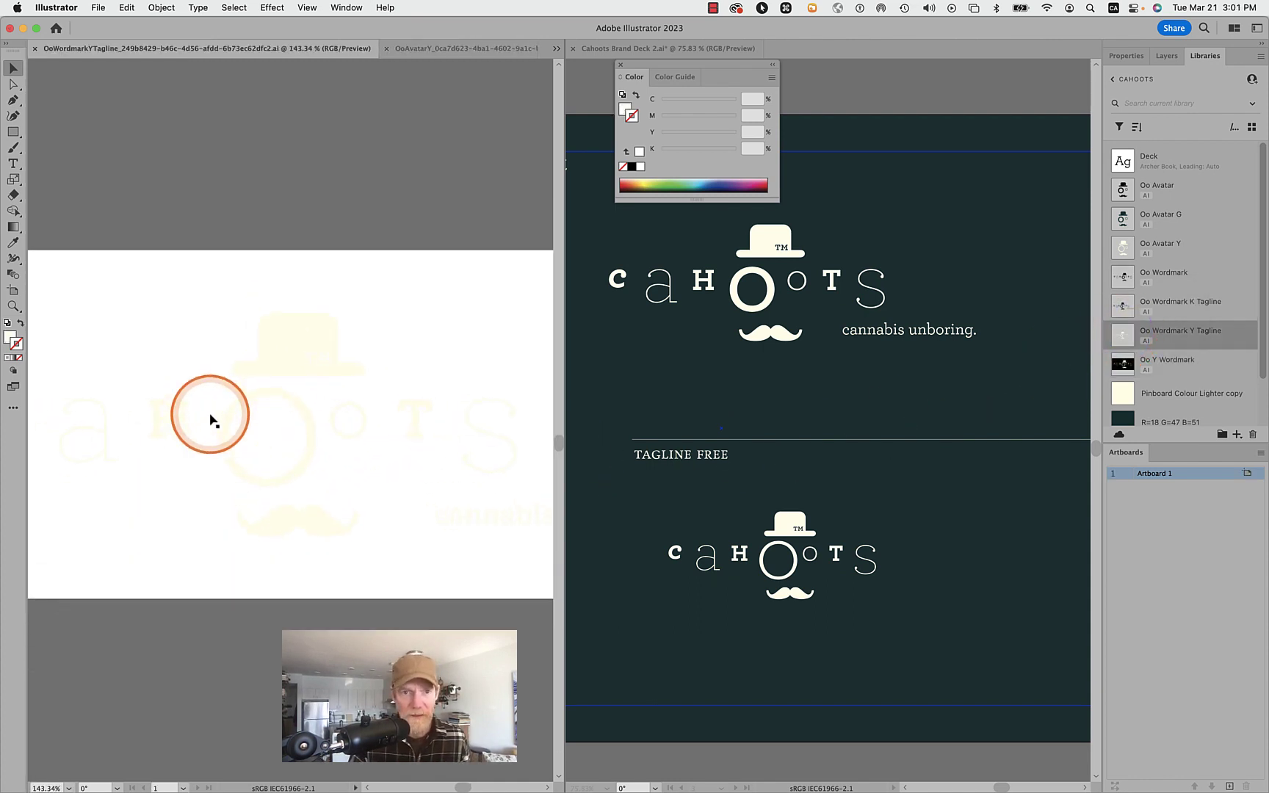
{"action": "left_click", "coordinate": [242, 378]}
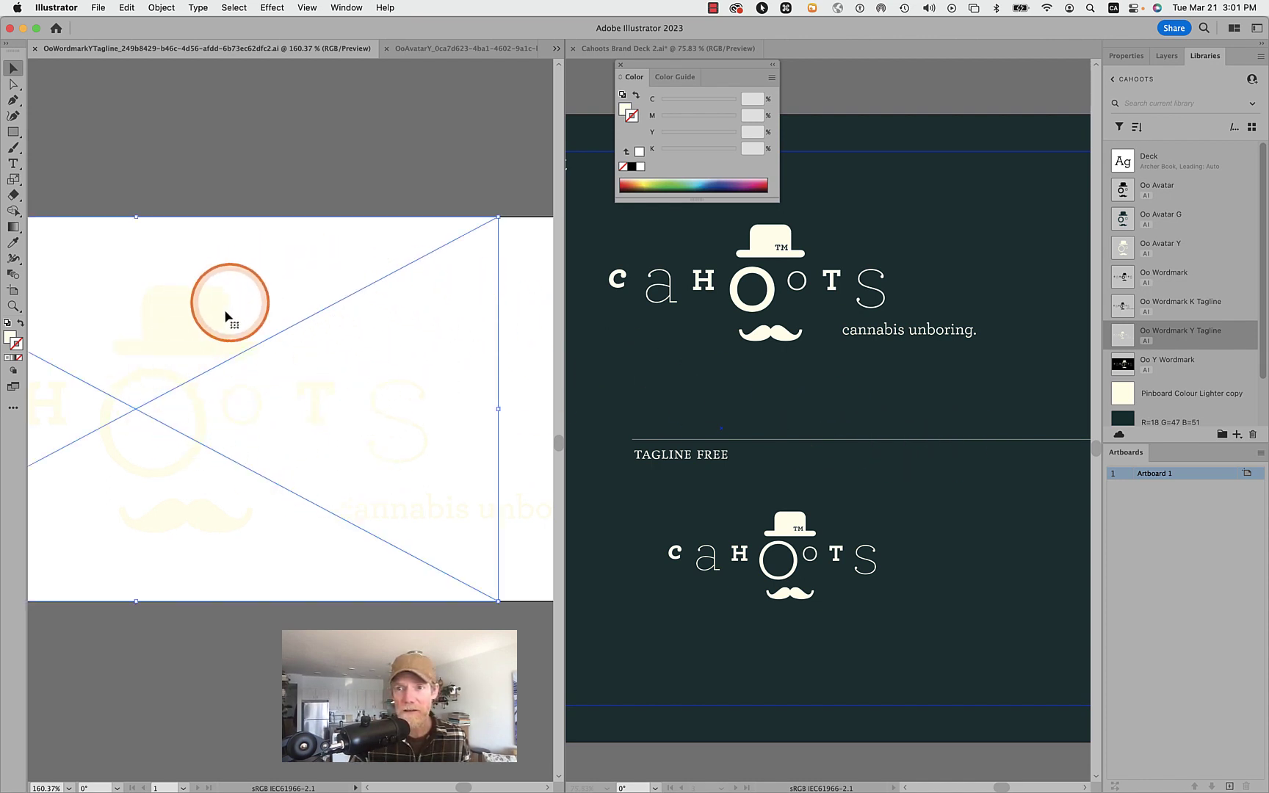
{"action": "left_click", "coordinate": [290, 625]}
{"action": "left_click", "coordinate": [192, 355]}
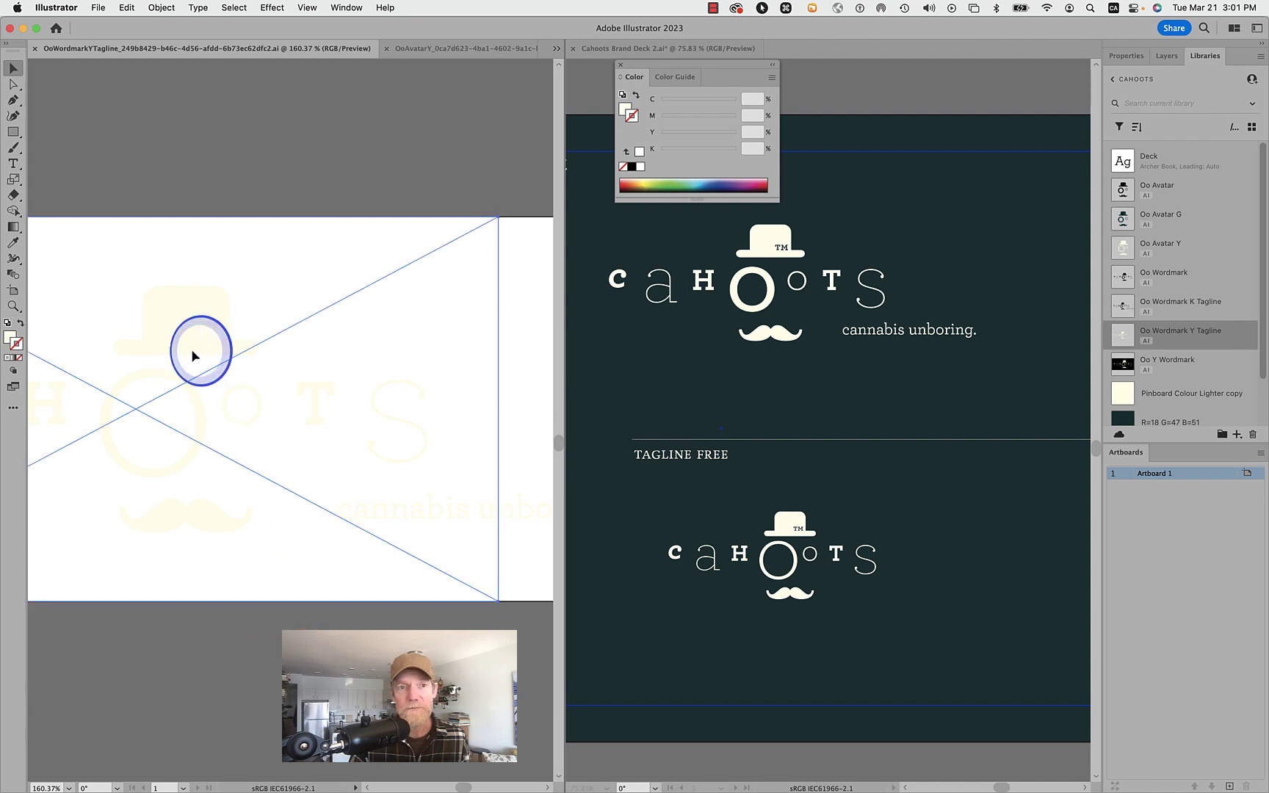
{"action": "scroll", "coordinate": [189, 352], "scroll_direction": "right", "scroll_amount": 3}
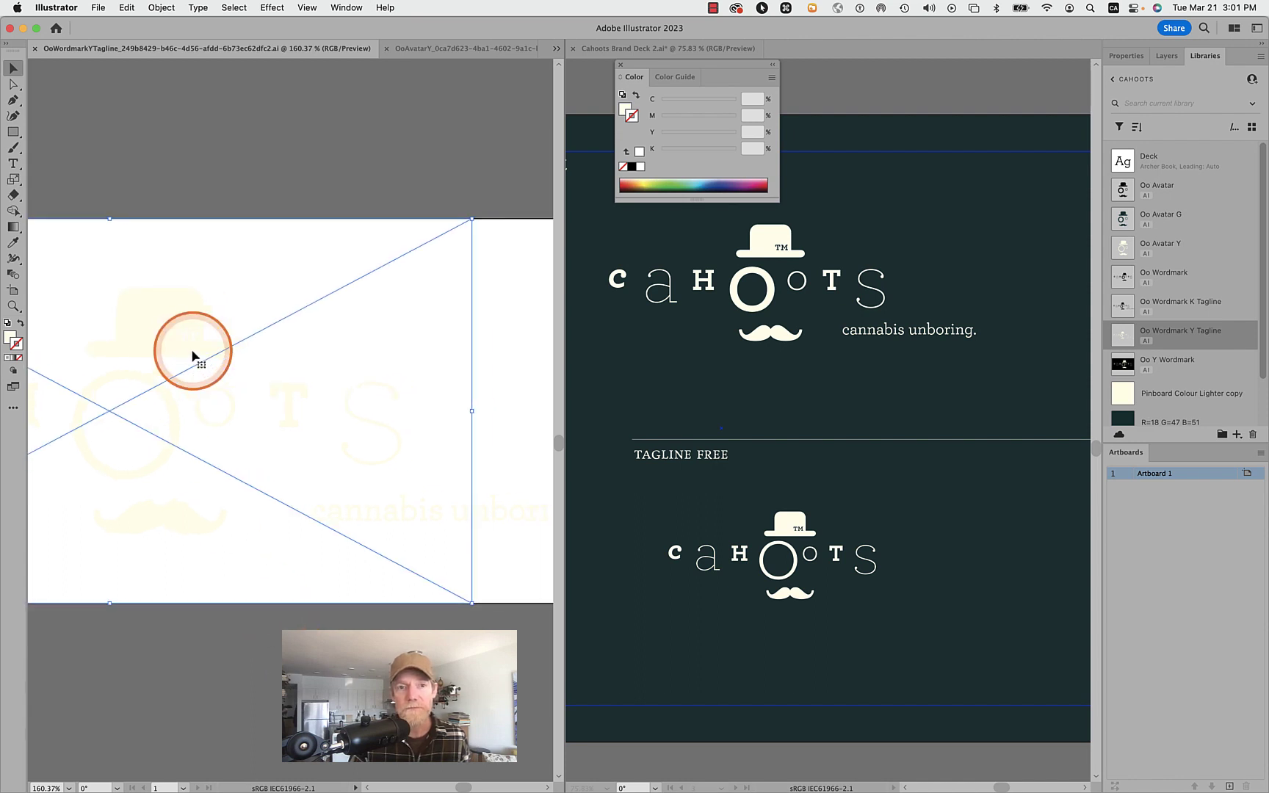
- Recolour the "cannabis unboring." tagline in the wordmark bright red, with 0% cyan, 99.33% magenta, 100% yellow and 0% black
{"action": "left_click", "coordinate": [464, 522]}
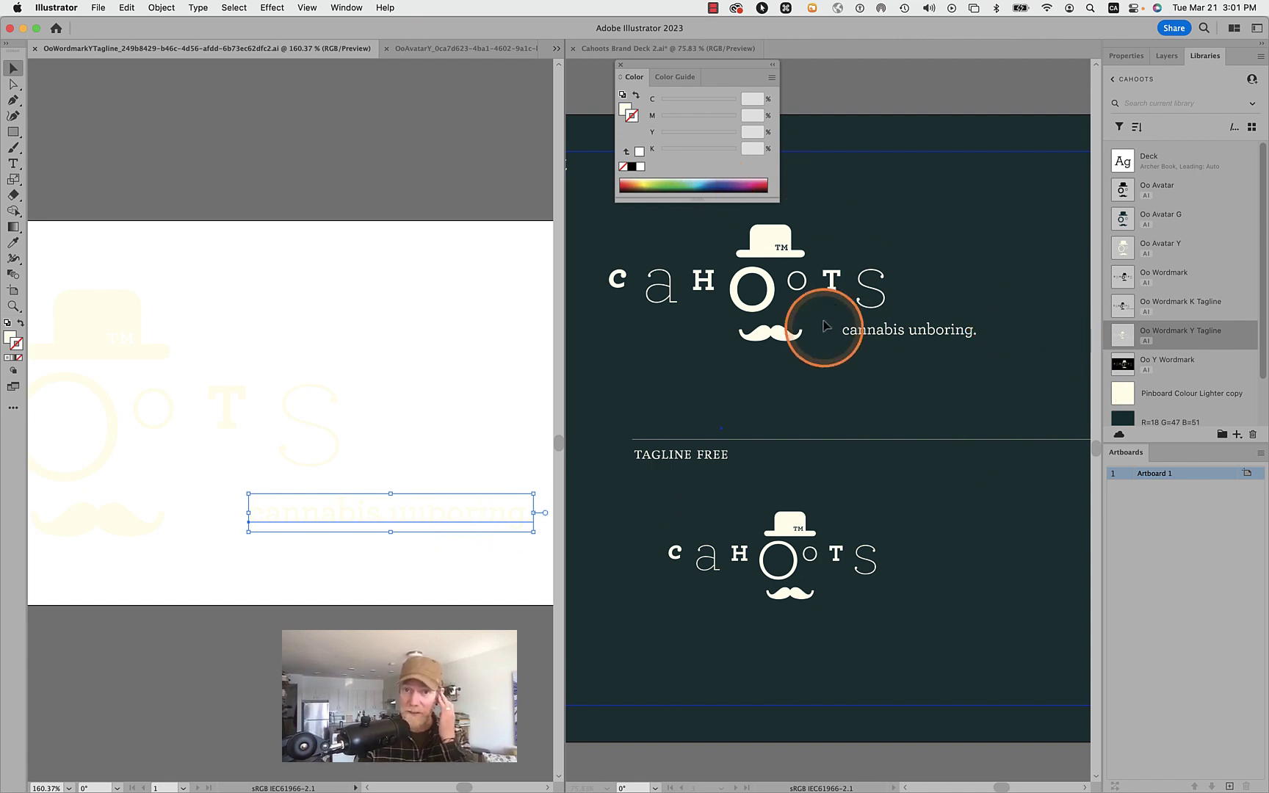
{"action": "left_click", "coordinate": [10, 335]}
{"action": "double_click", "coordinate": [9, 338]}
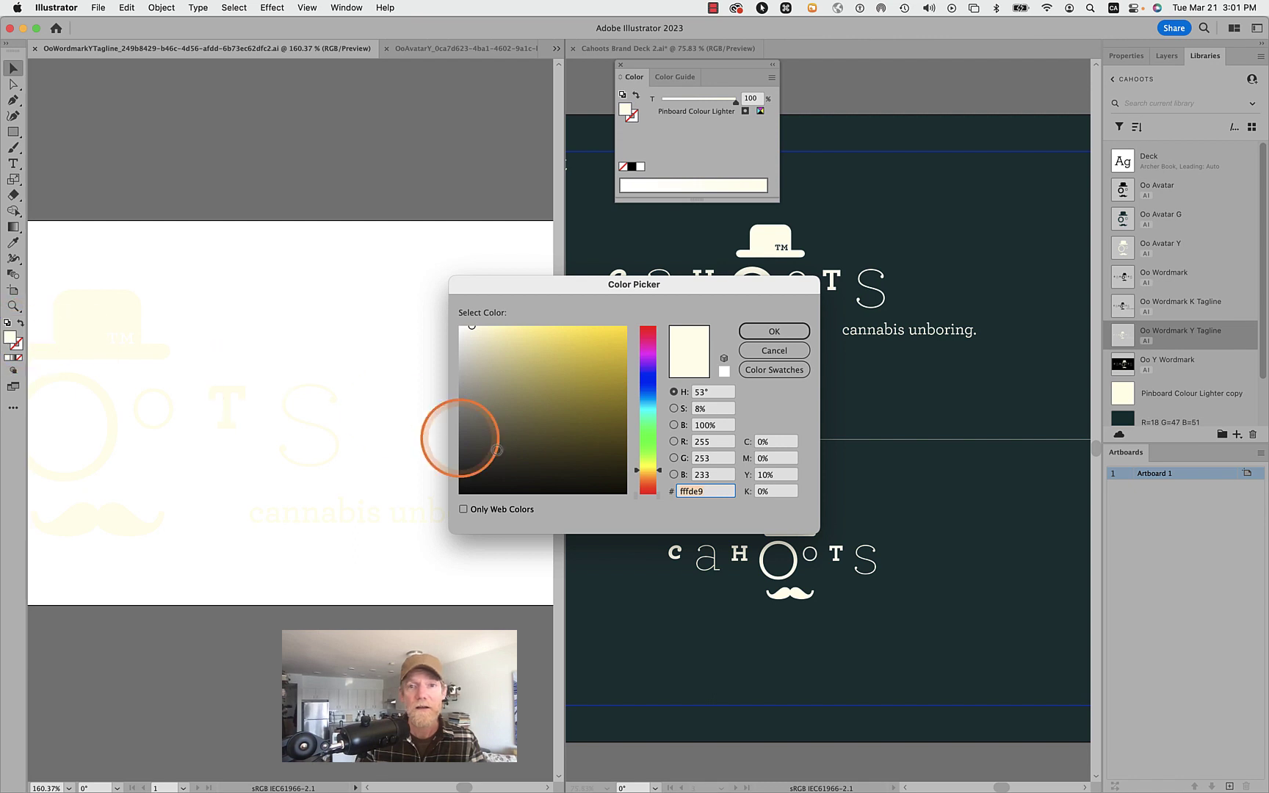
{"action": "left_click_drag", "start_coordinate": [646, 474], "coordinate": [646, 503]}
{"action": "left_click", "coordinate": [766, 351]}
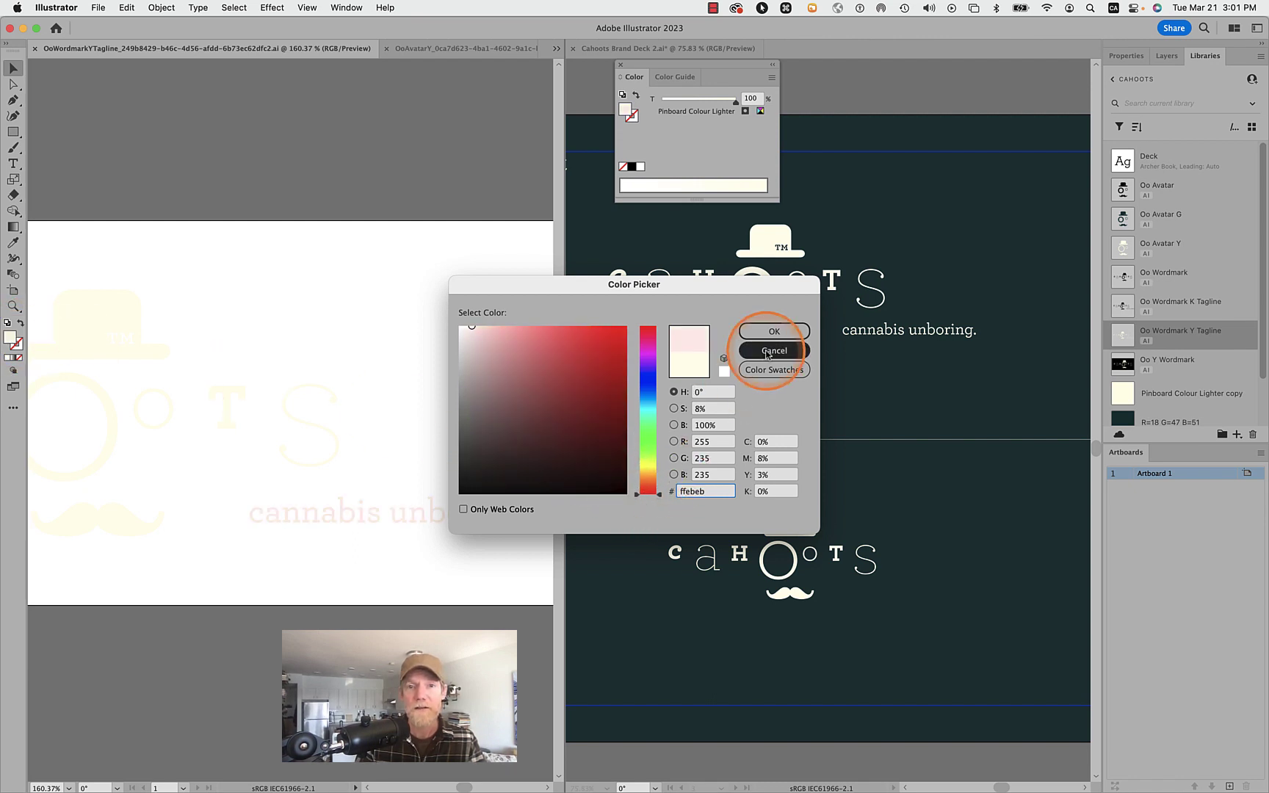
{"action": "left_click_drag", "start_coordinate": [766, 355], "coordinate": [676, 382]}
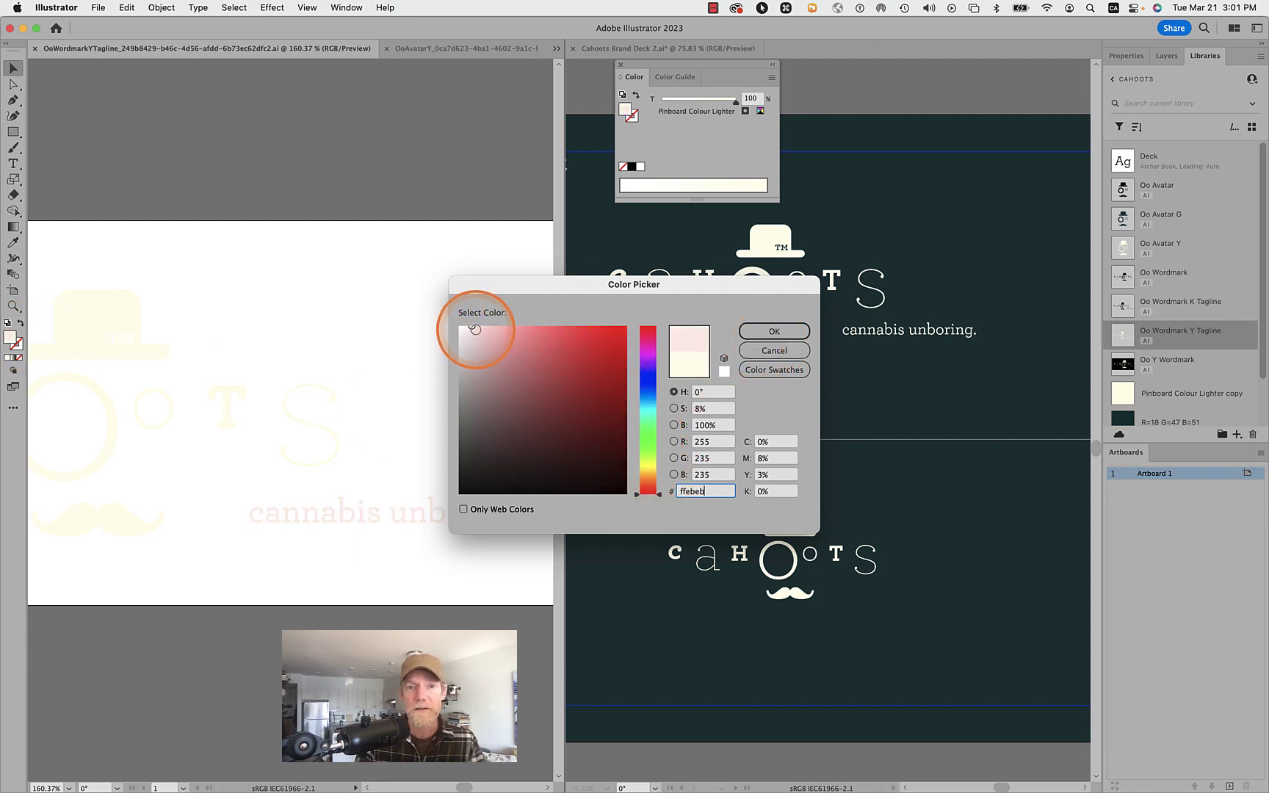
{"action": "left_click_drag", "start_coordinate": [475, 329], "coordinate": [627, 326]}
{"action": "left_click", "coordinate": [773, 332]}
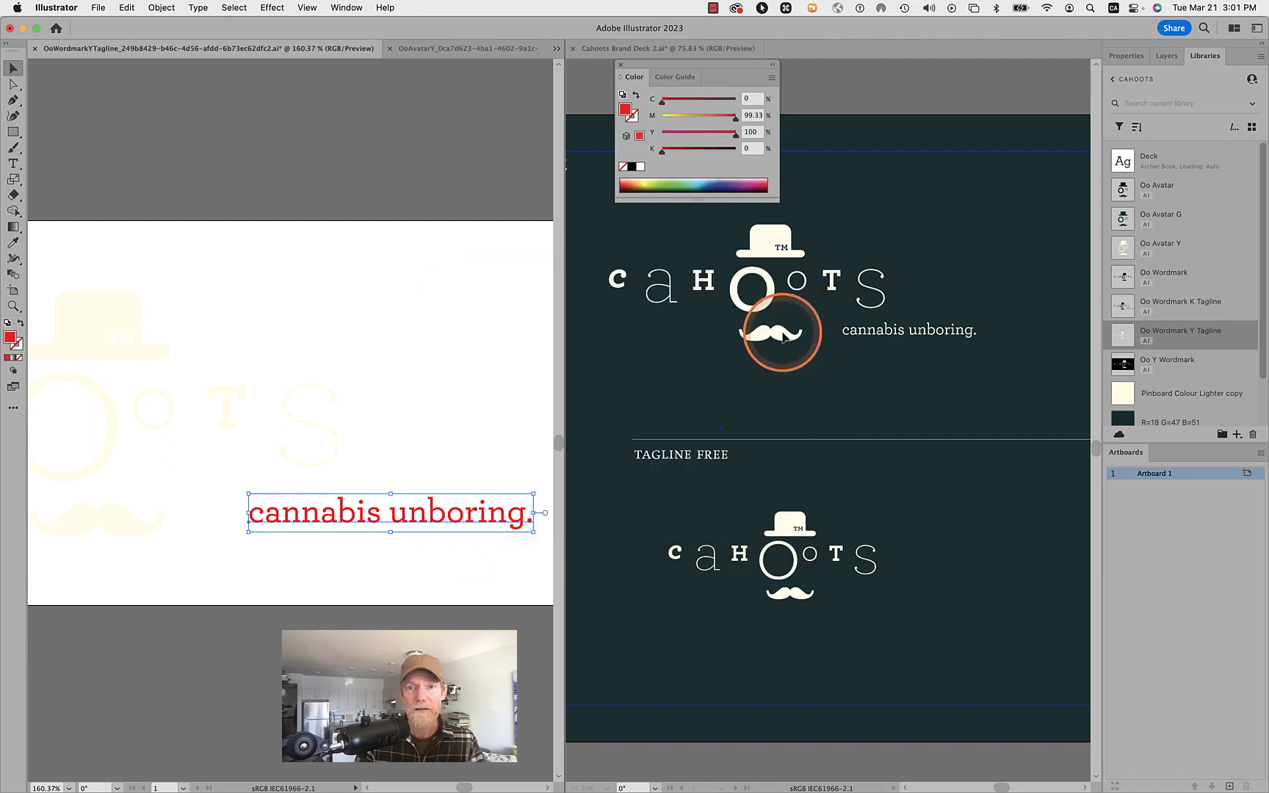
- Save the Oo Wordmark Y Tagline graphic and return to the brand deck to refresh its linked wordmark
{"action": "key", "text": "super+s"}
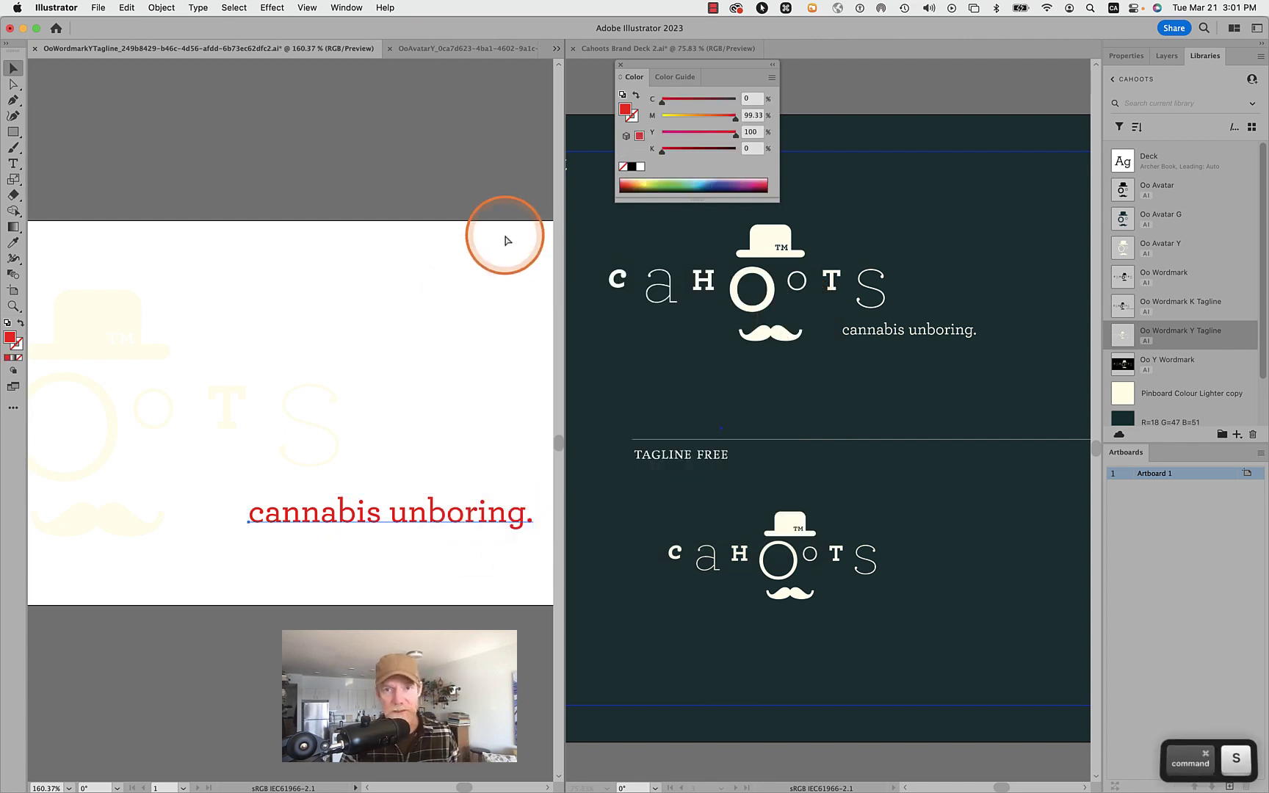
{"action": "left_click", "coordinate": [947, 268]}
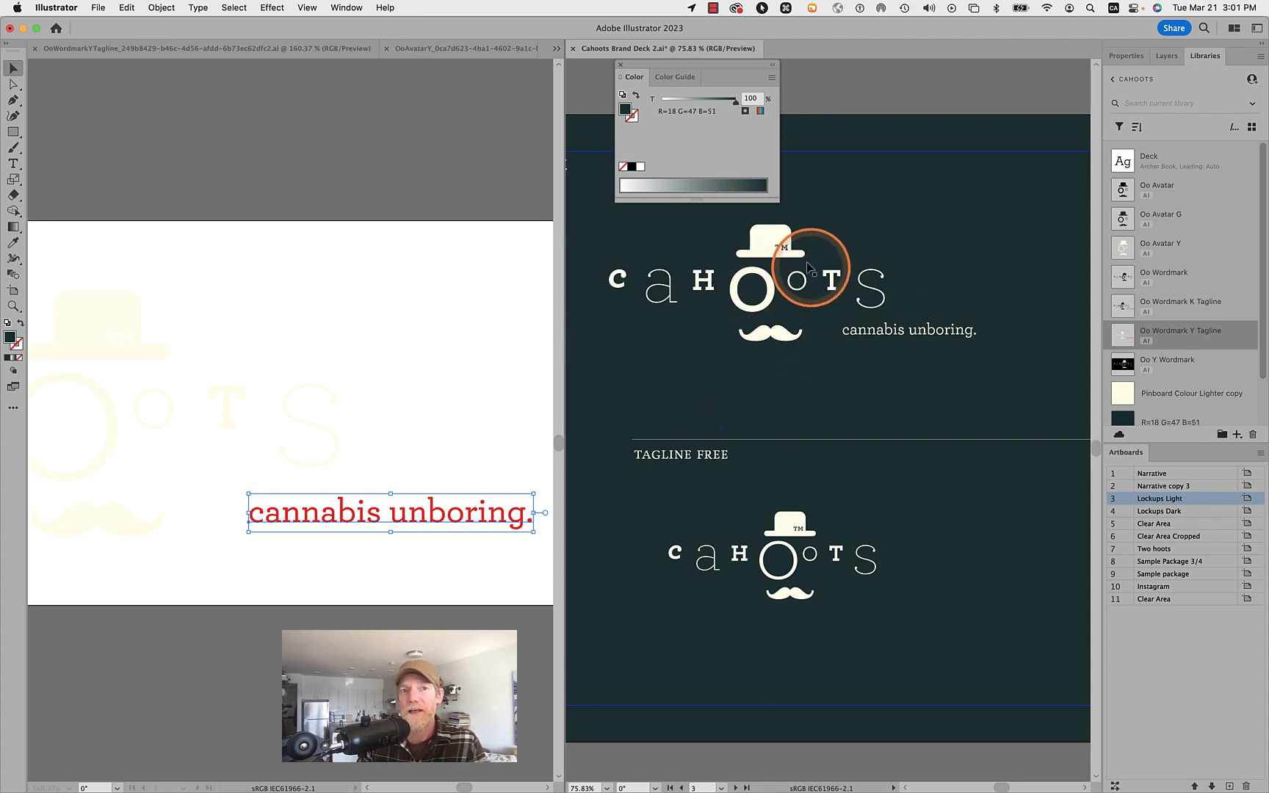
{"action": "left_click", "coordinate": [397, 150]}
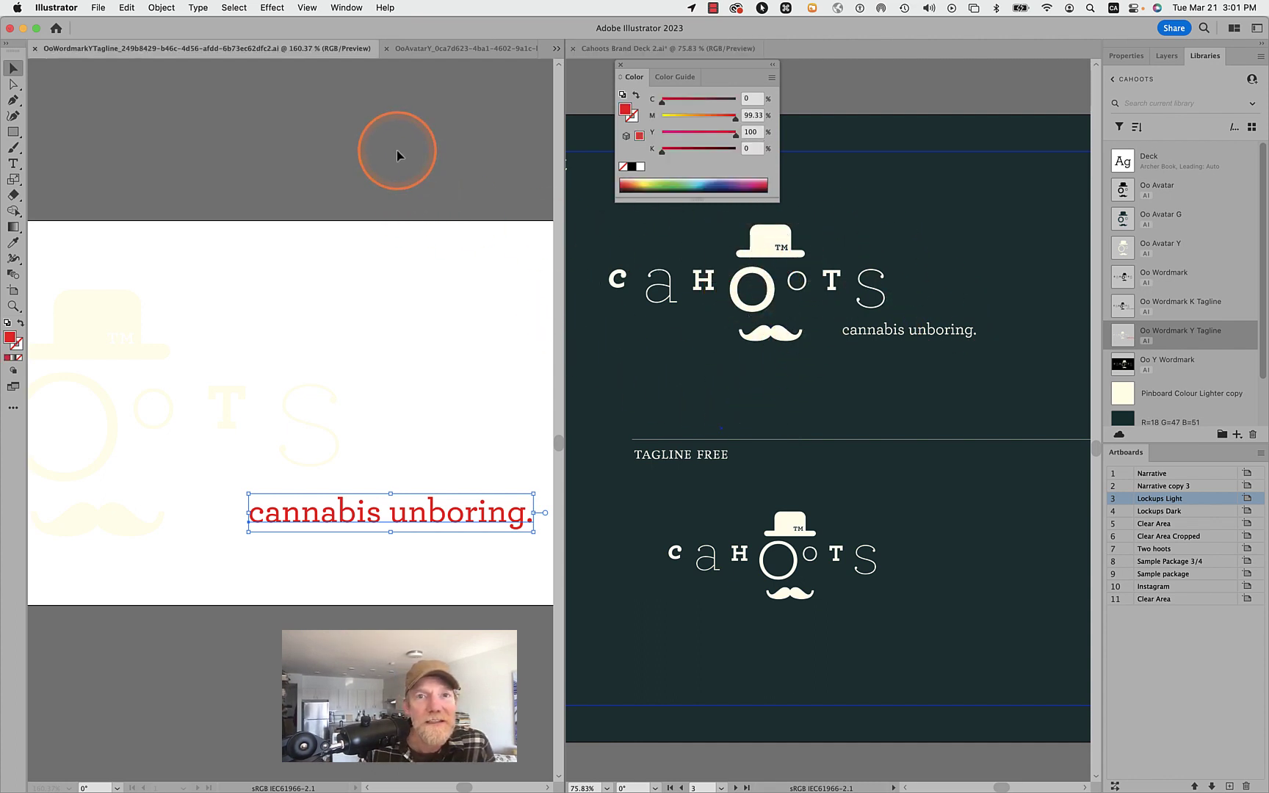
{"action": "left_click", "coordinate": [856, 301]}
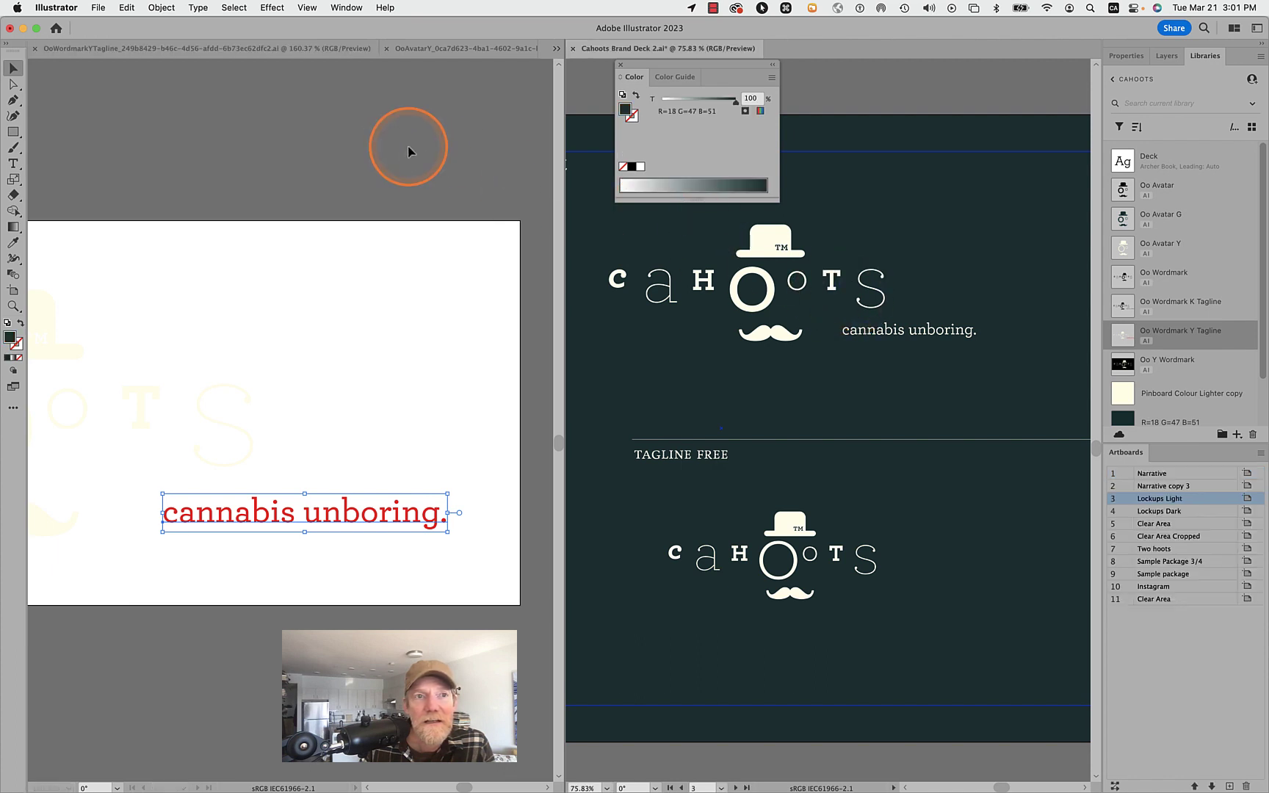
- Examine the tagline colour and eye ring of the linked wordmarks on the Lockups Light artboard
{"action": "scroll", "coordinate": [807, 297], "scroll_direction": "down", "scroll_amount": 7}
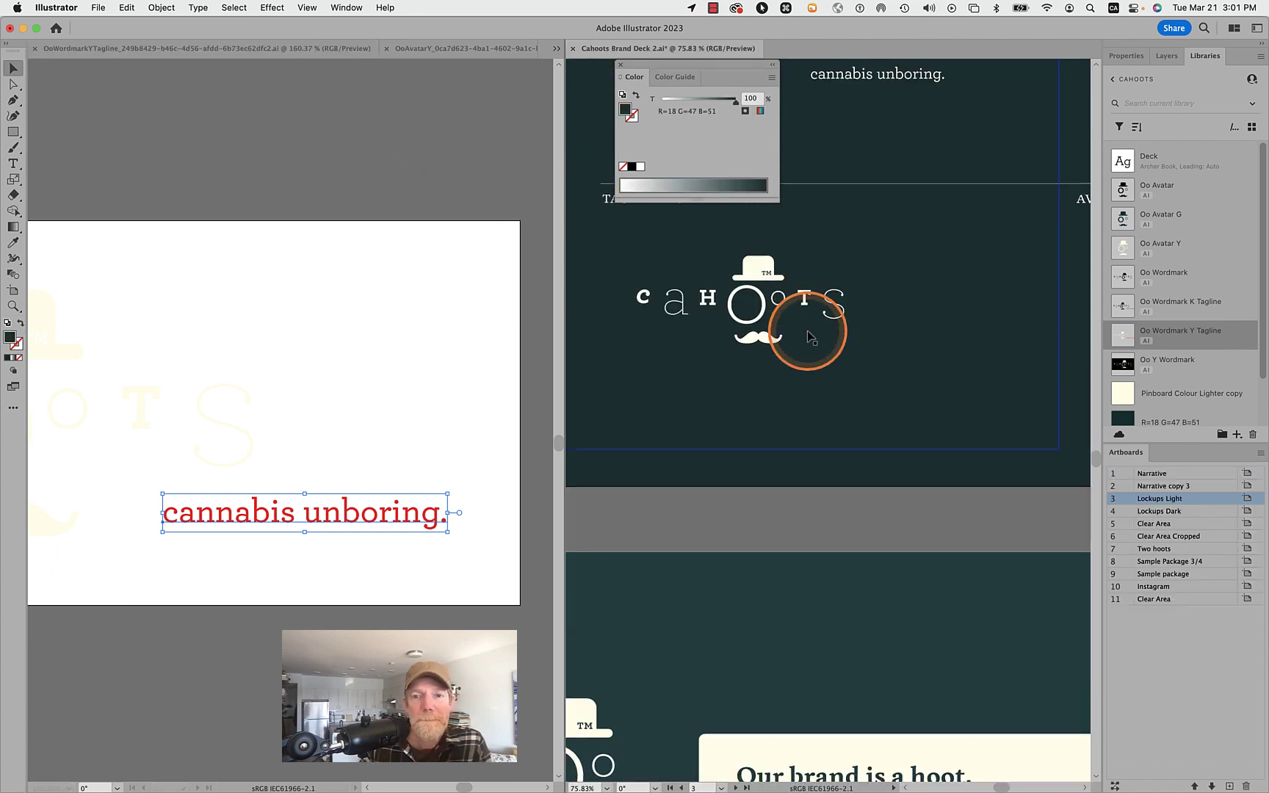
{"action": "scroll", "coordinate": [808, 336], "scroll_direction": "down", "scroll_amount": 3}
{"action": "scroll", "coordinate": [807, 336], "scroll_direction": "down", "scroll_amount": 5}
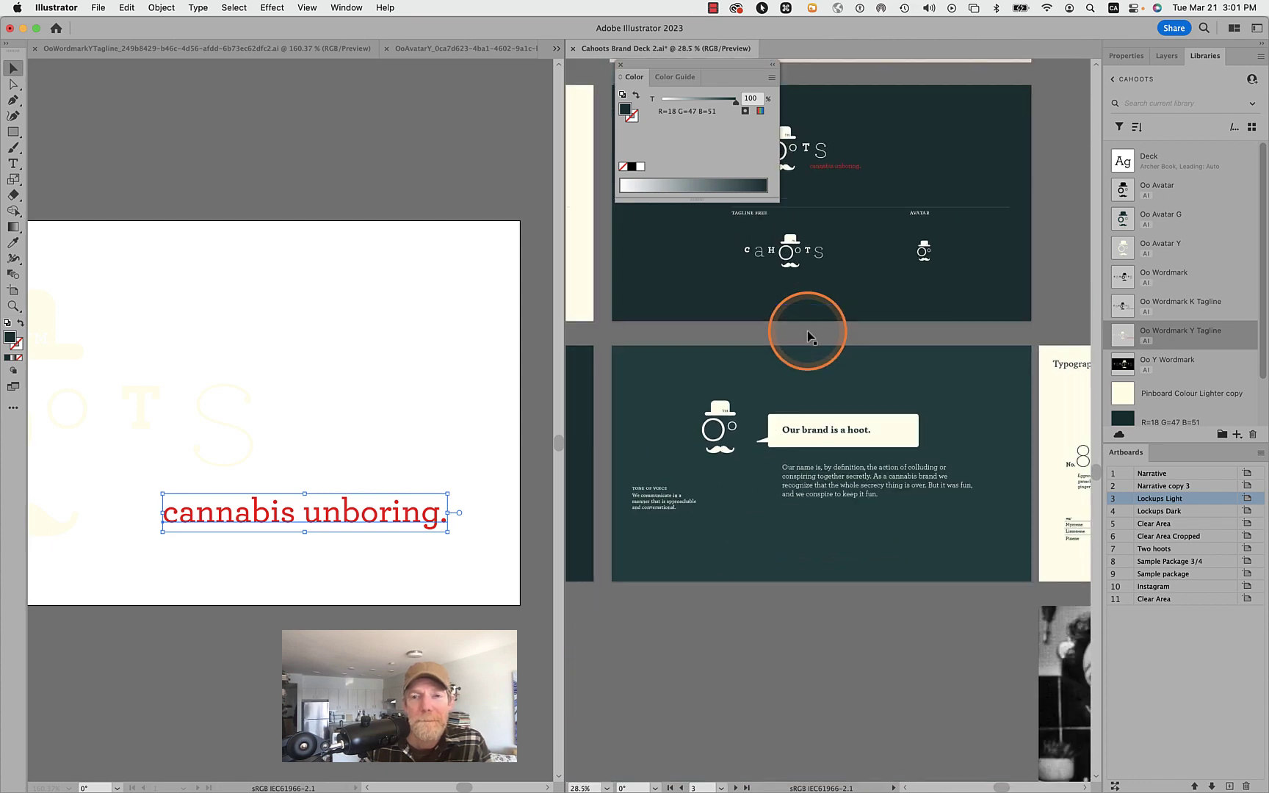
{"action": "scroll", "coordinate": [807, 336], "scroll_direction": "up", "scroll_amount": 3}
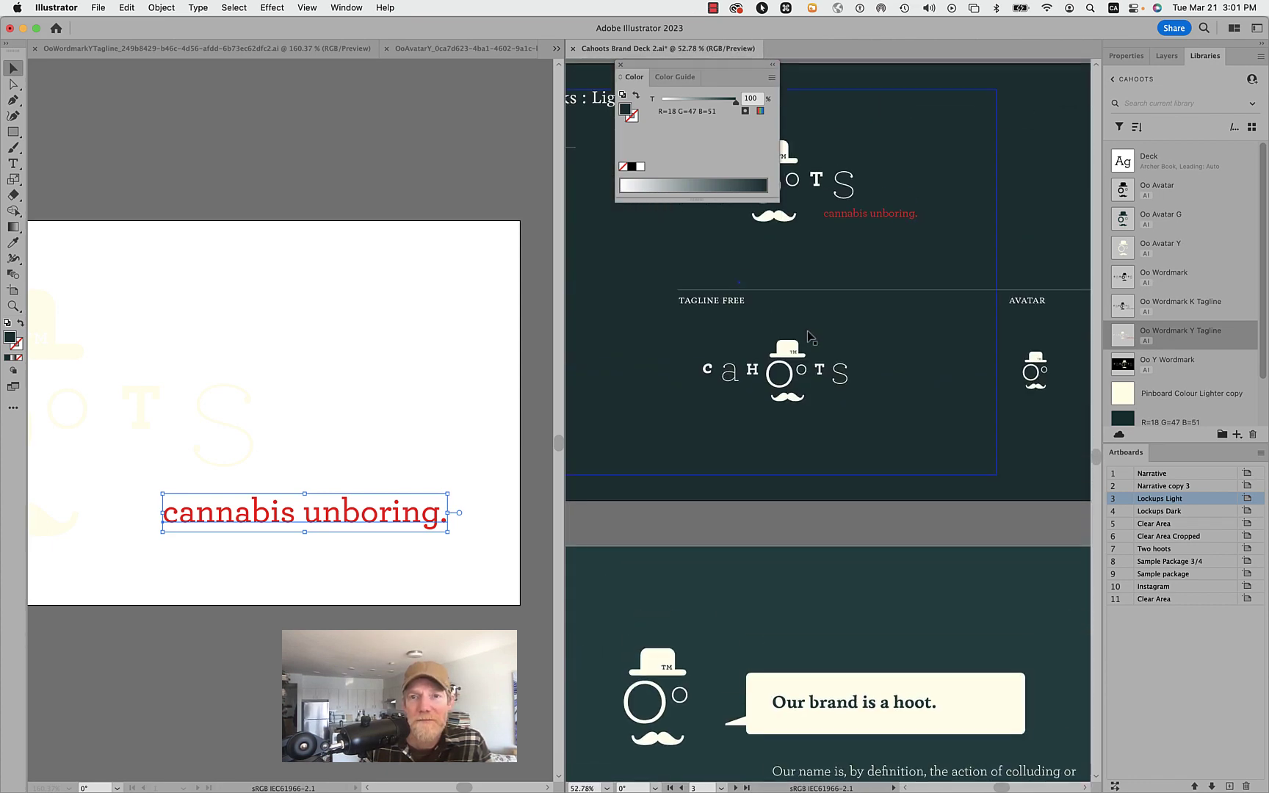
{"action": "scroll", "coordinate": [807, 331], "scroll_direction": "up", "scroll_amount": 2}
{"action": "scroll", "coordinate": [801, 243], "scroll_direction": "up", "scroll_amount": 3}
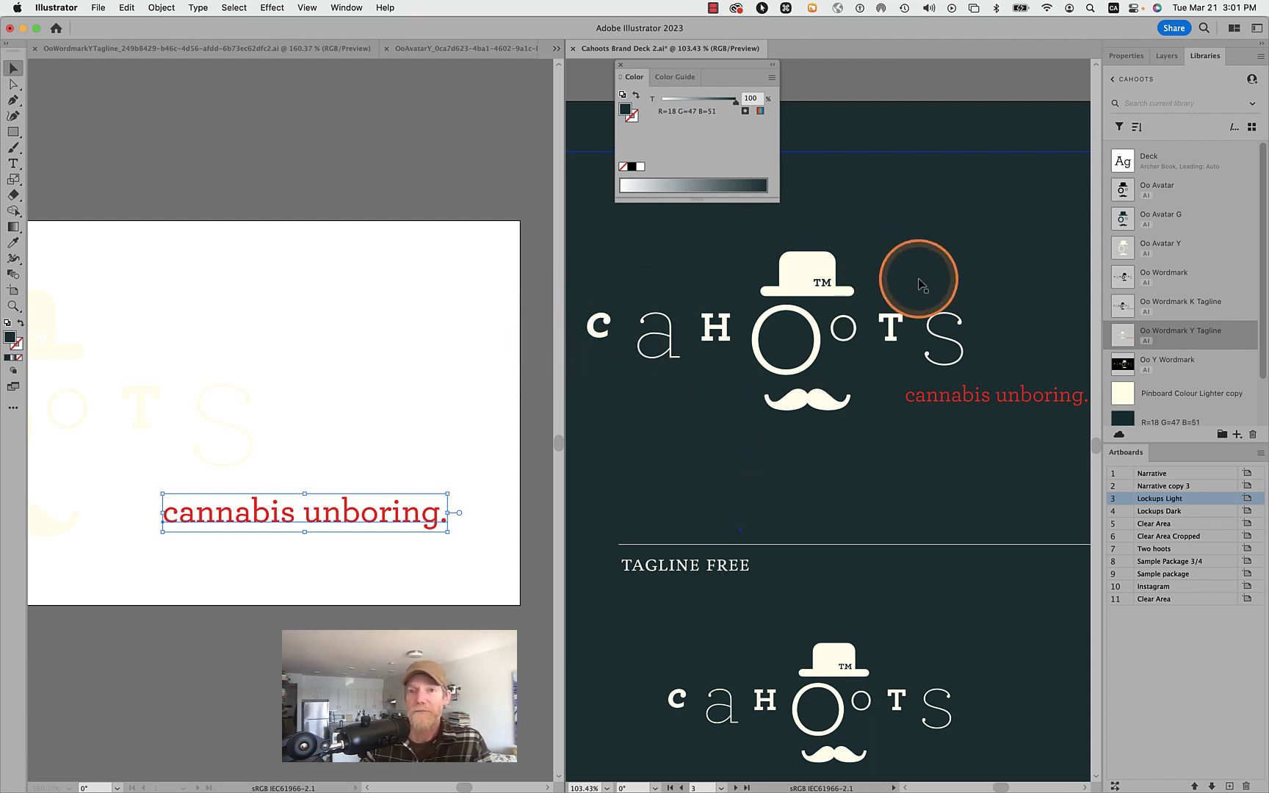
{"action": "scroll", "coordinate": [918, 278], "scroll_direction": "right", "scroll_amount": 2}
{"action": "scroll", "coordinate": [918, 279], "scroll_direction": "down", "scroll_amount": 1}
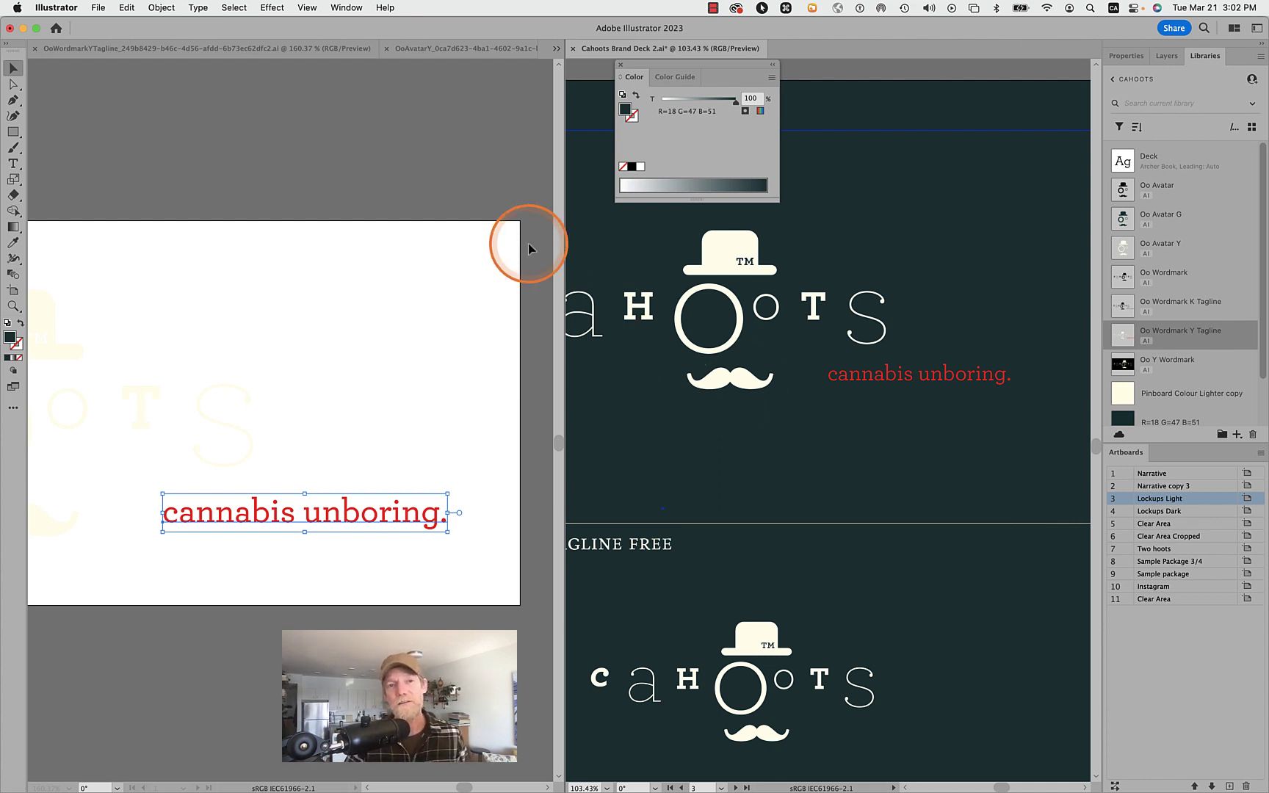
- Undo the tagline's red fill, save the wordmark graphic and return to the deck to refresh its linked wordmark
{"action": "left_click", "coordinate": [484, 202]}
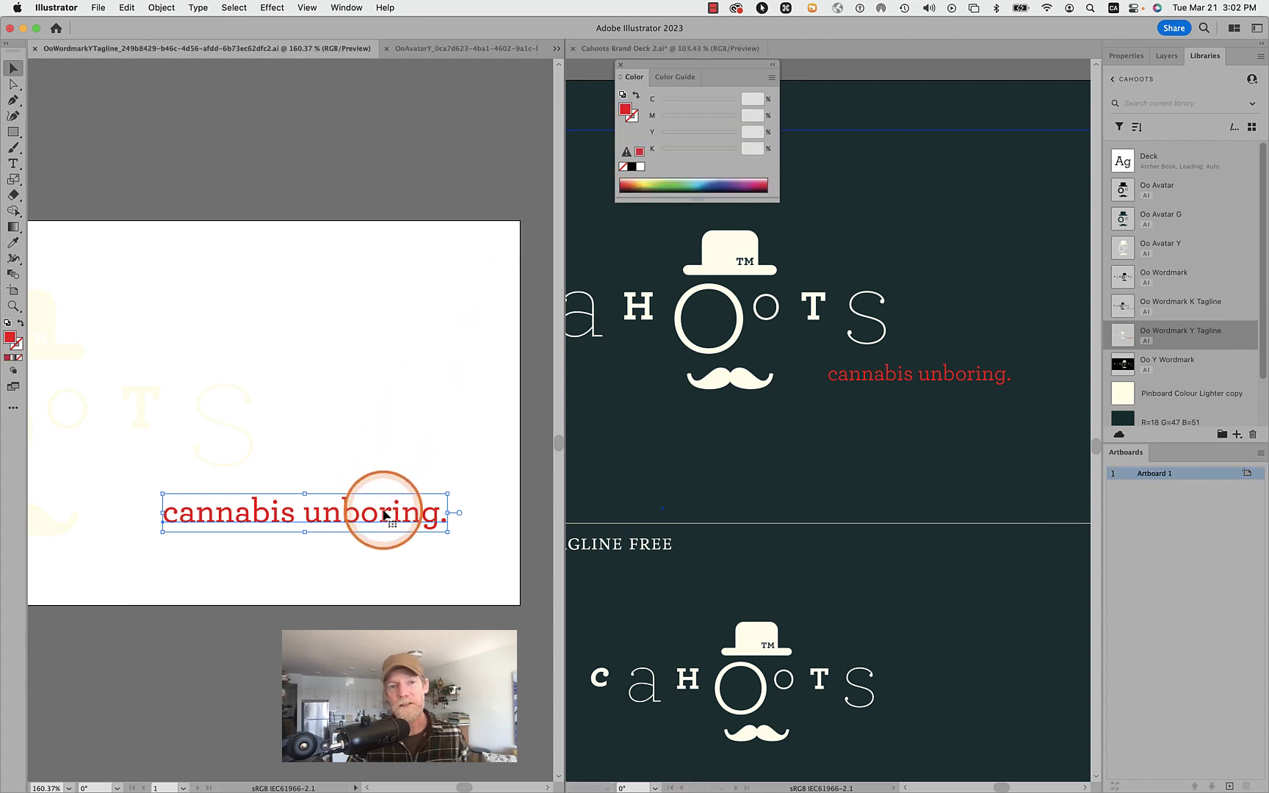
{"action": "key", "text": "super+z"}
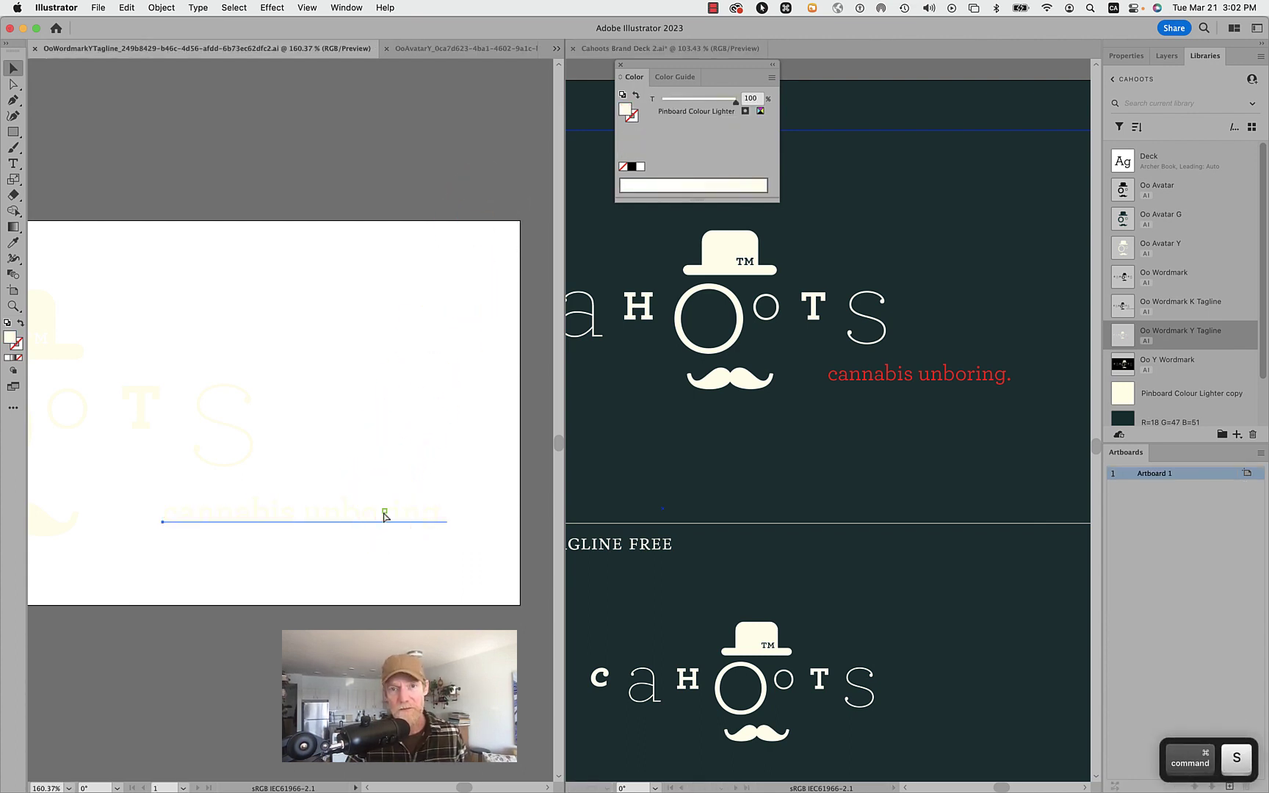
{"action": "left_click", "coordinate": [384, 516]}
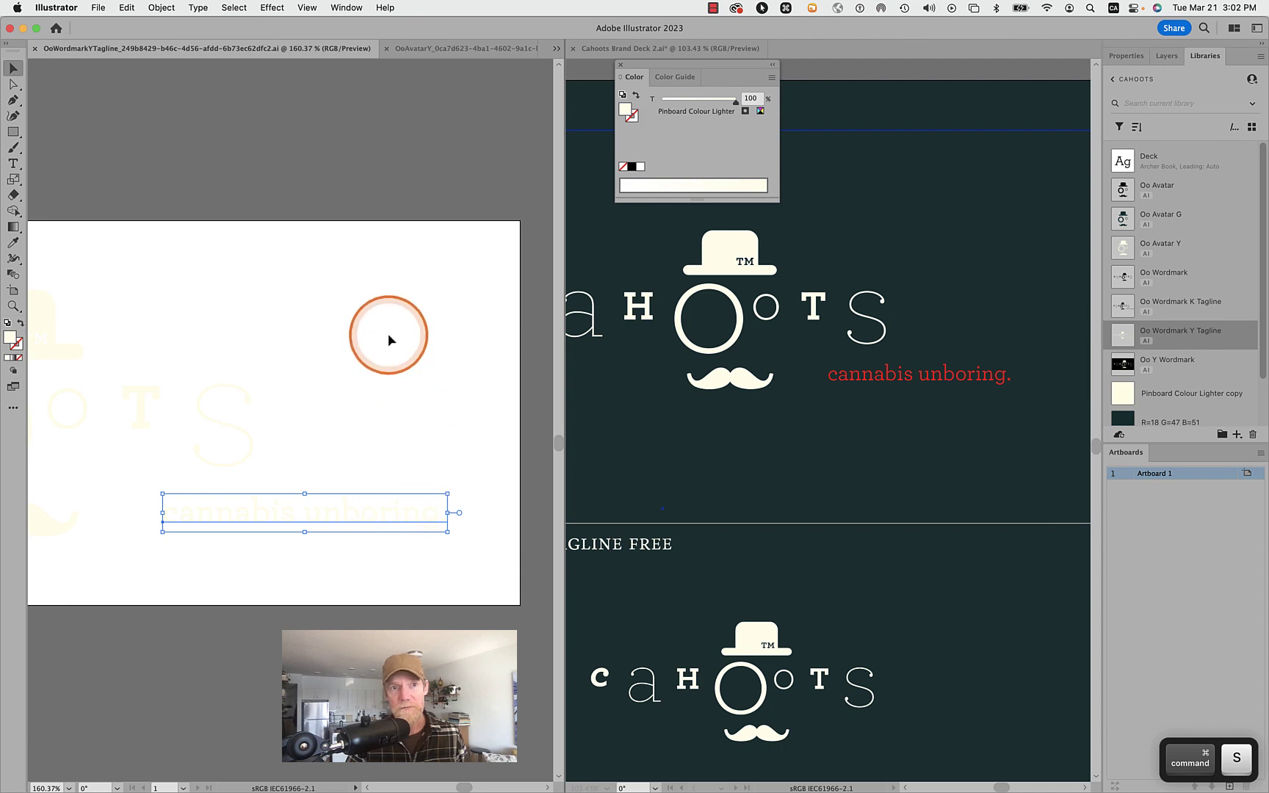
{"action": "left_click", "coordinate": [749, 395]}
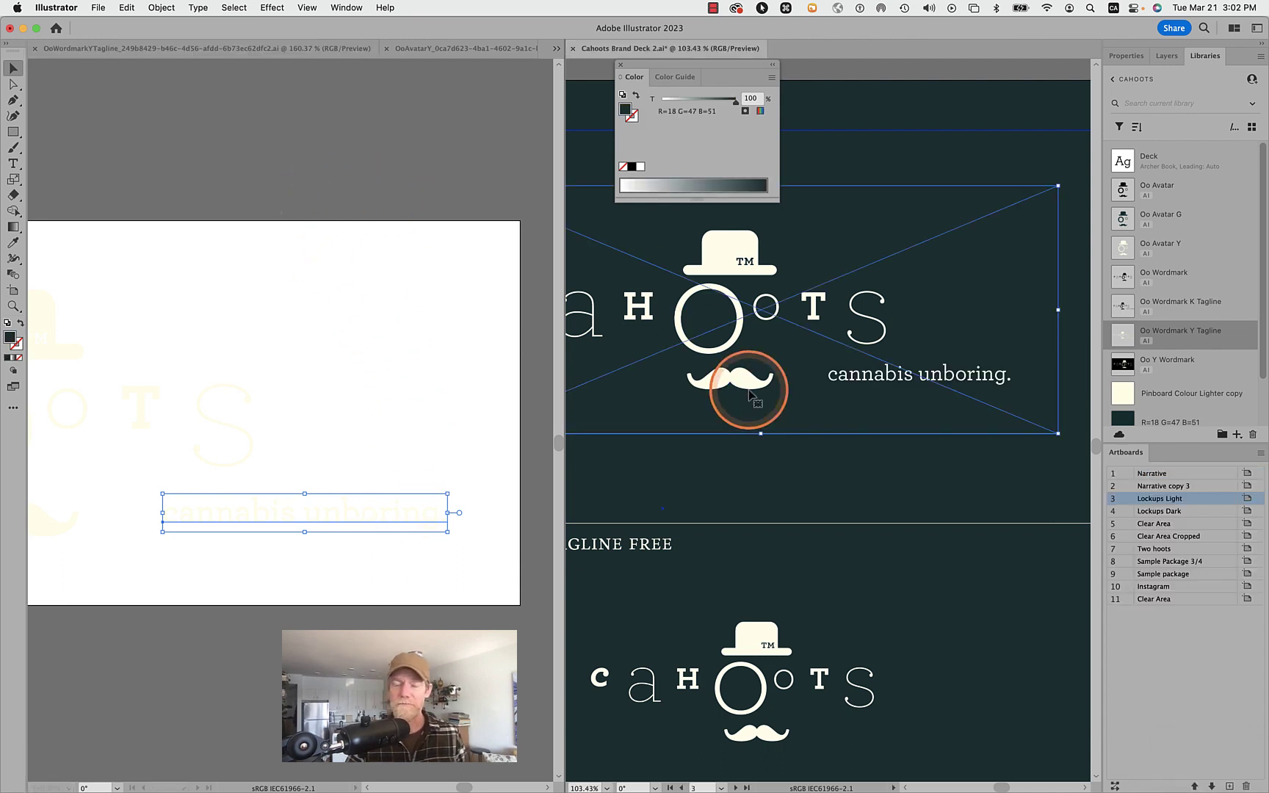
- Compare the eye rings of the tagline wordmark, the tagline-free wordmark and the avatar on the Lockups Light artboard
{"action": "scroll", "coordinate": [902, 506], "scroll_direction": "down", "scroll_amount": 5}
{"action": "scroll", "coordinate": [902, 507], "scroll_direction": "down", "scroll_amount": 10}
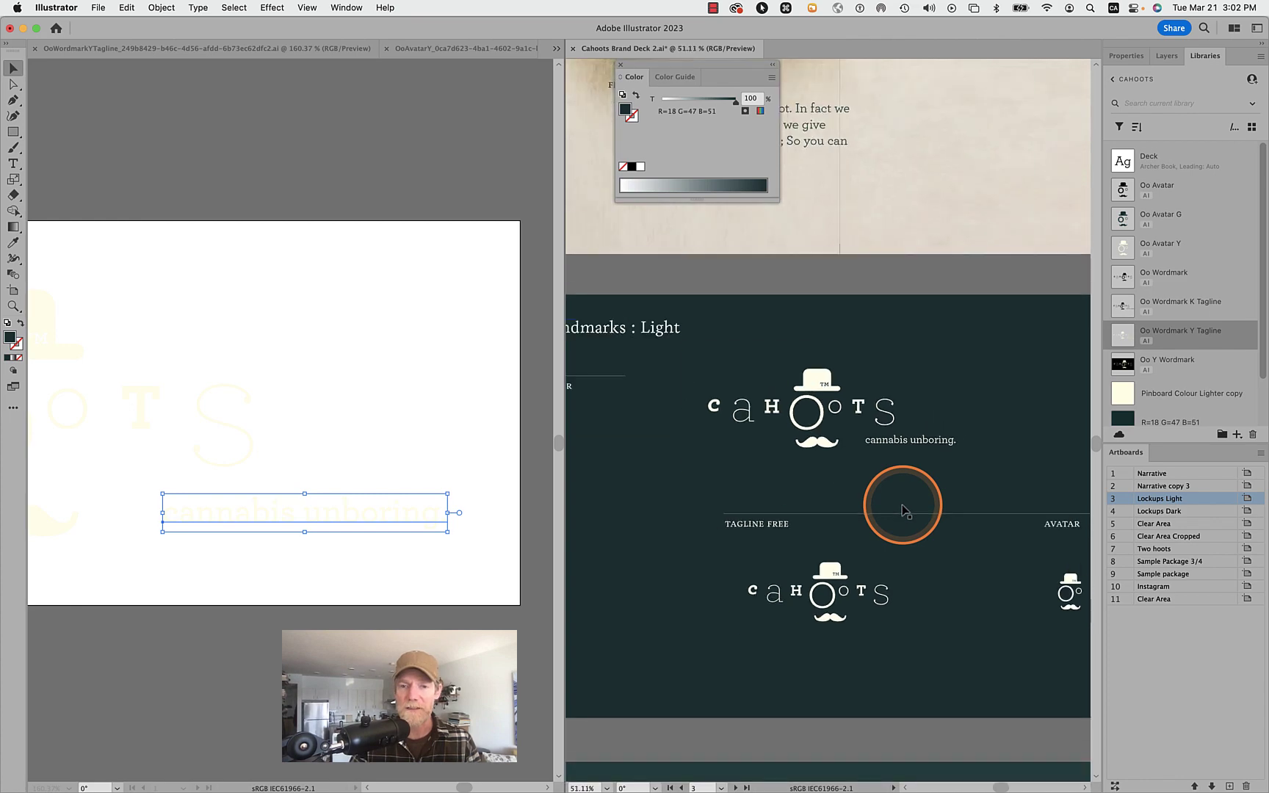
{"action": "scroll", "coordinate": [902, 504], "scroll_direction": "up", "scroll_amount": 8}
{"action": "scroll", "coordinate": [901, 504], "scroll_direction": "right", "scroll_amount": 4}
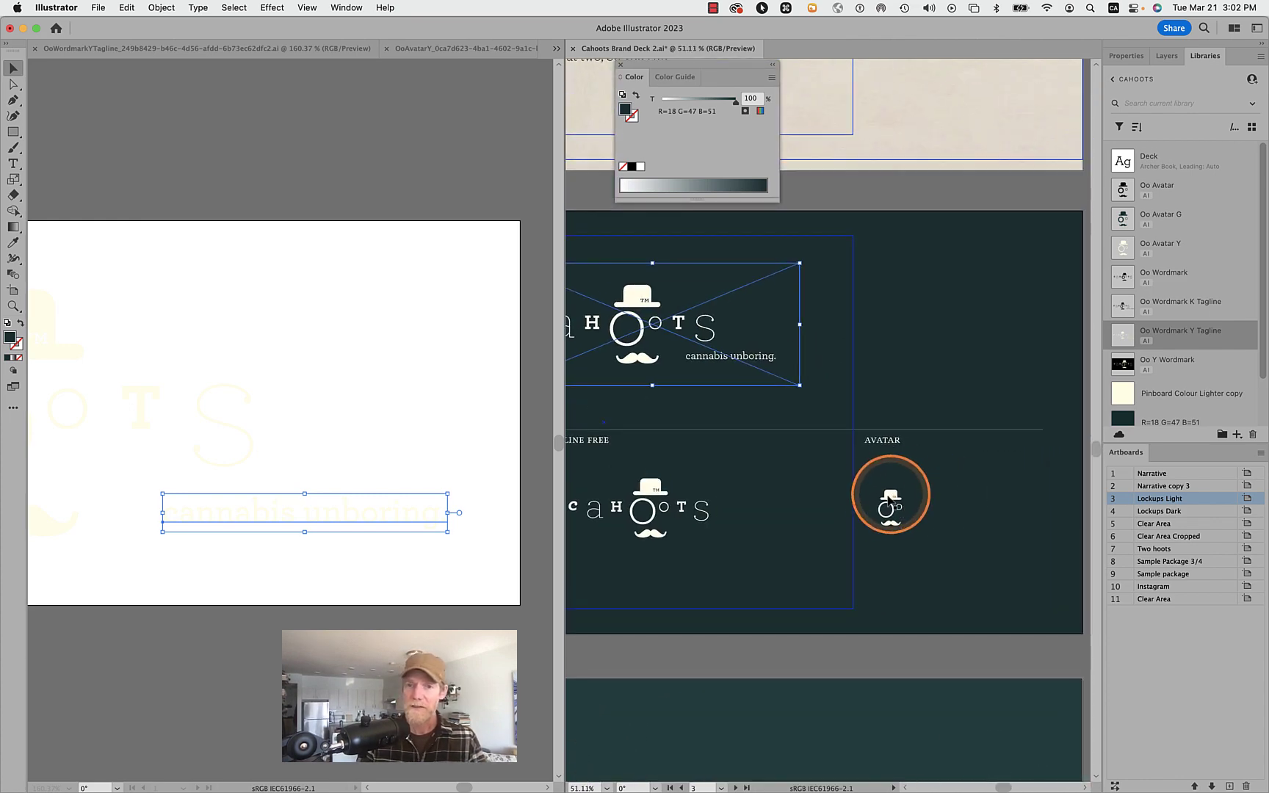
{"action": "left_click", "coordinate": [661, 498]}
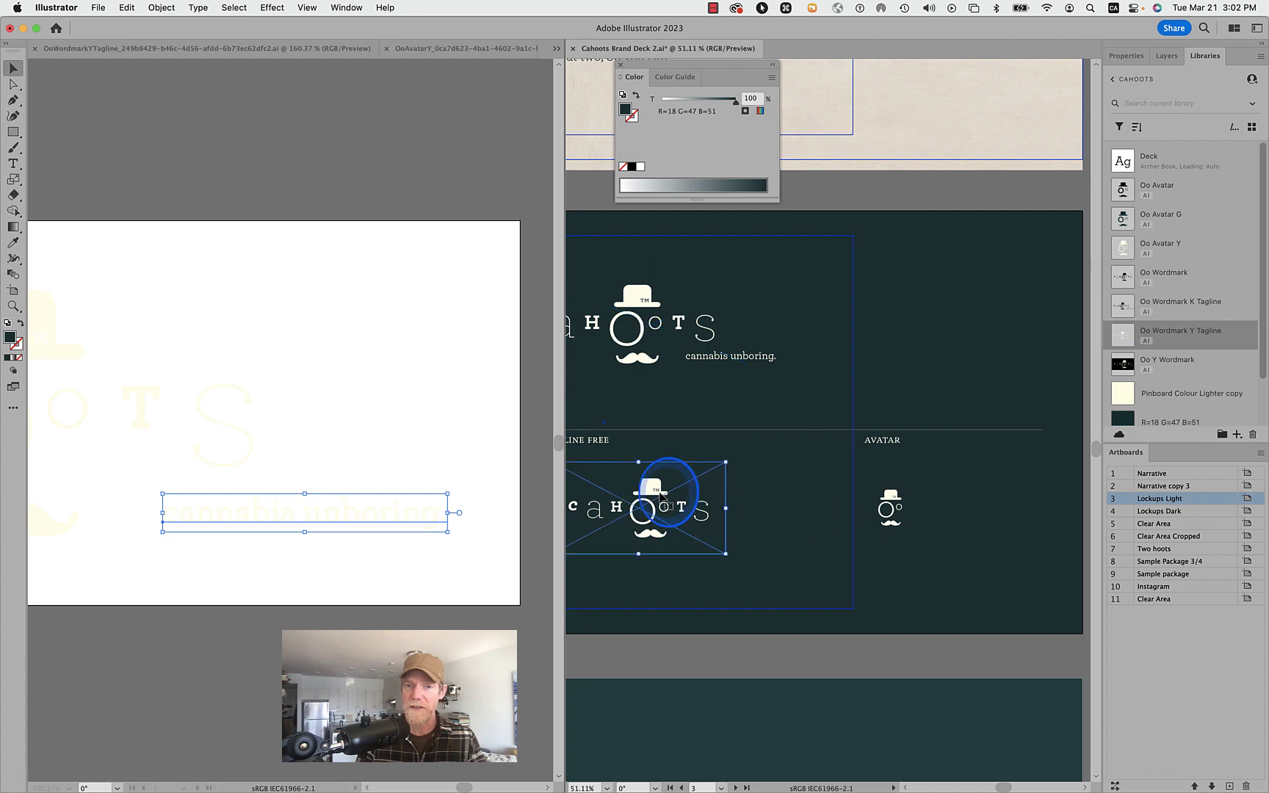
{"action": "left_click", "coordinate": [640, 360]}
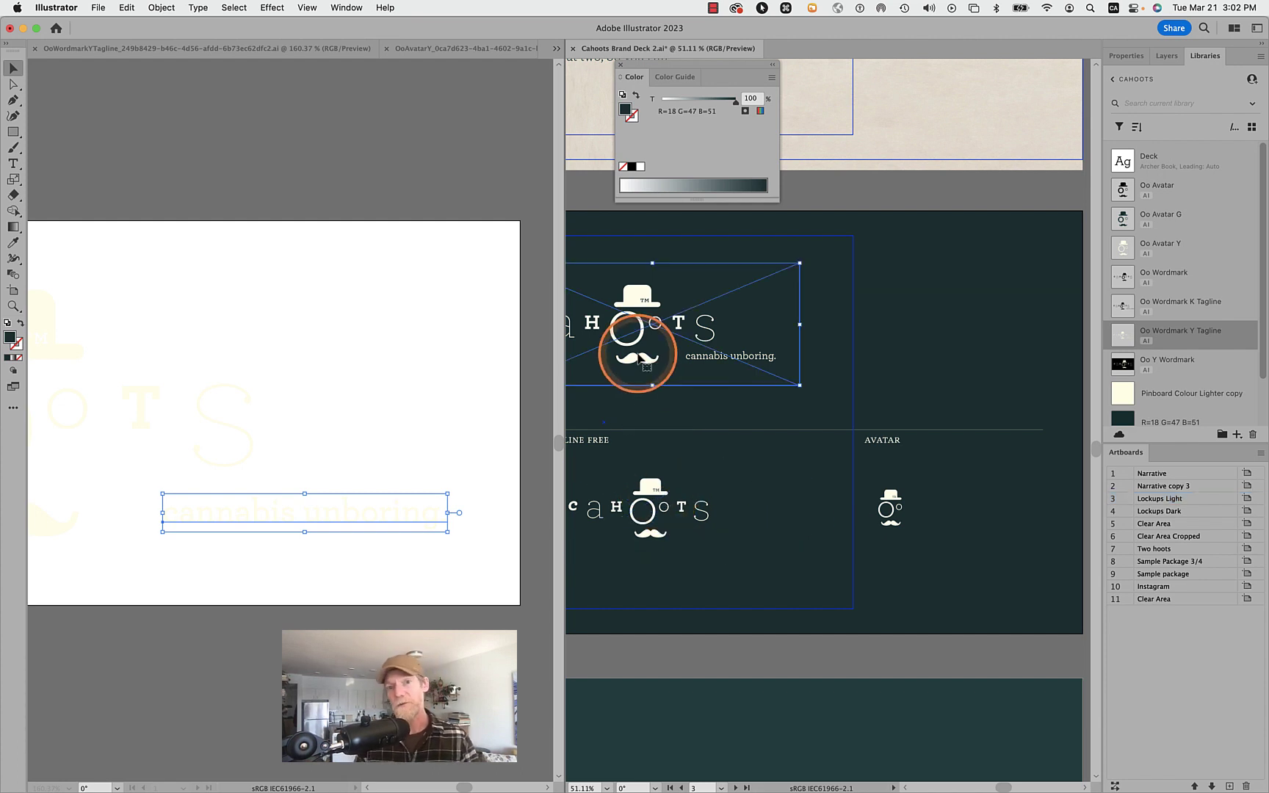
{"action": "scroll", "coordinate": [646, 365], "scroll_direction": "left", "scroll_amount": 5}
{"action": "scroll", "coordinate": [646, 365], "scroll_direction": "up", "scroll_amount": 1}
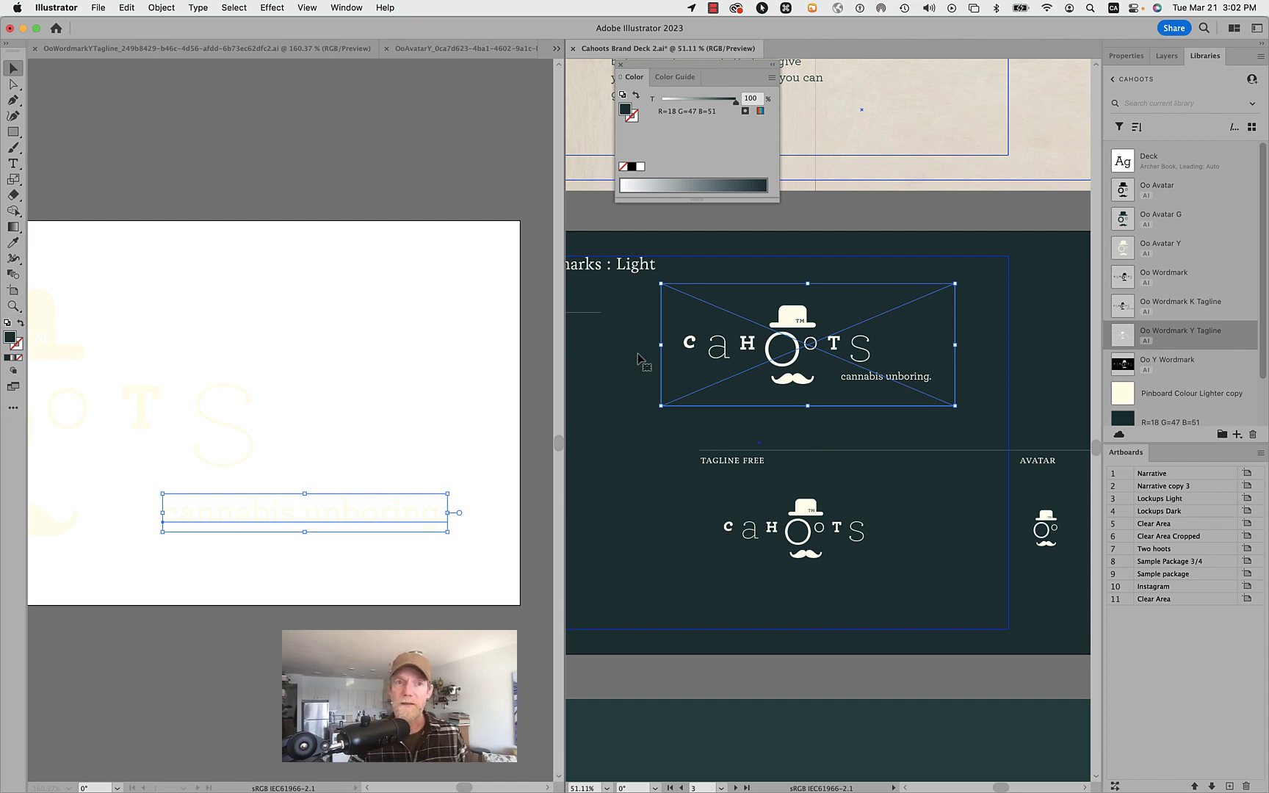
- Leave outline view in the Oo Avatar Y graphic and undo the ring edits to restore the original thicker eye ring
{"action": "left_click", "coordinate": [468, 46]}
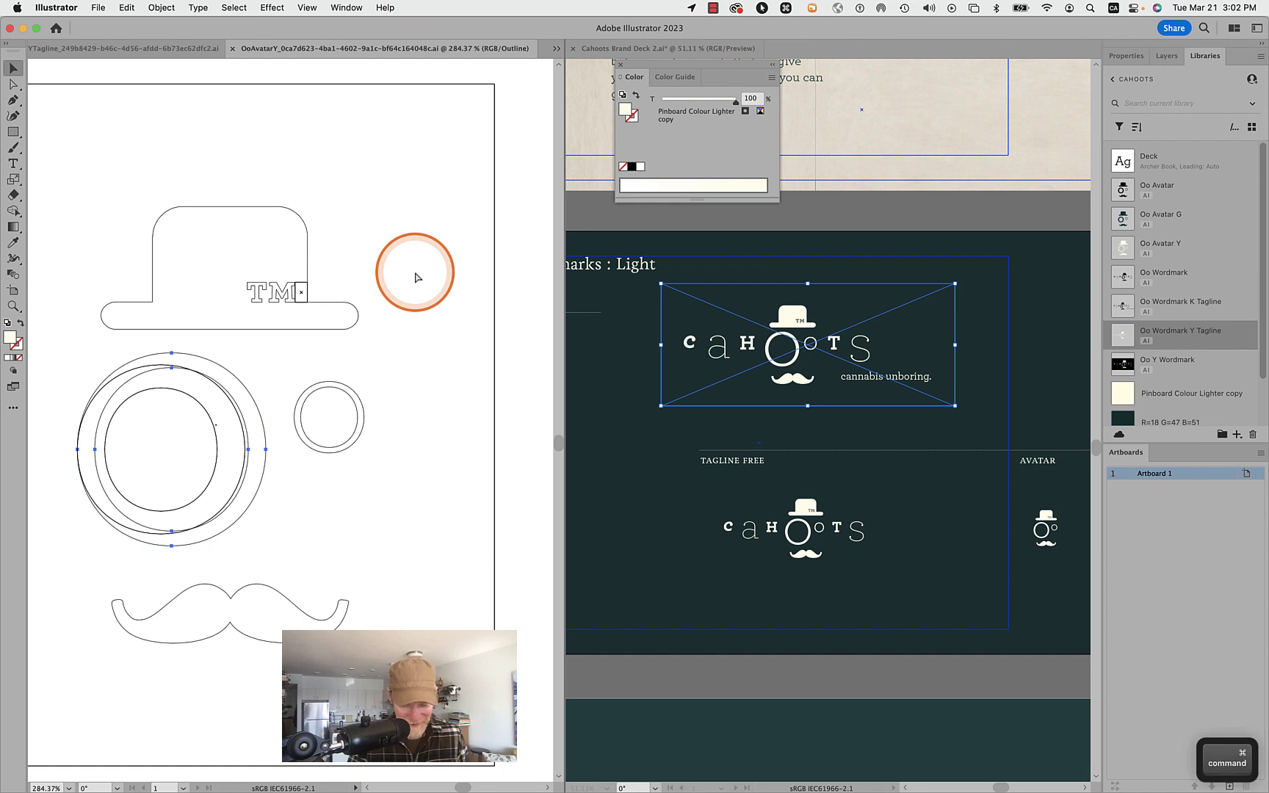
{"action": "key", "text": "cmd+y"}
{"action": "key", "text": "Right"}
{"action": "key", "text": "Right"}
{"action": "key", "text": "Right"}
{"action": "key", "text": "Right"}
{"action": "key", "text": "Right"}
{"action": "key", "text": "Right"}
{"action": "key", "text": "super+z"}
{"action": "key", "text": "super+z"}
{"action": "key", "text": "super+z"}
{"action": "key", "text": "super+z"}
{"action": "key", "text": "super+z"}
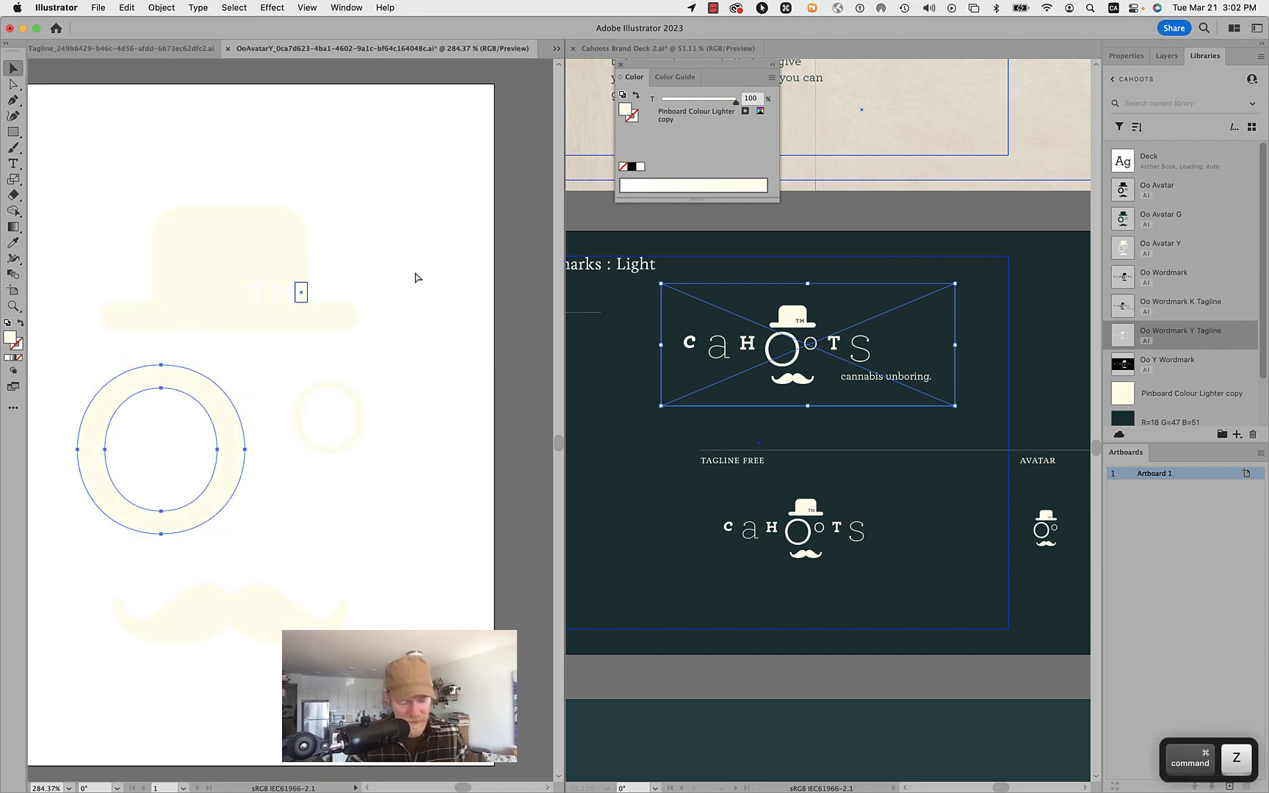
- Save and close the Oo Avatar Y graphic, and return to the brand deck to check its linked avatars
{"action": "key", "text": "super+s"}
{"action": "left_click", "coordinate": [286, 83]}
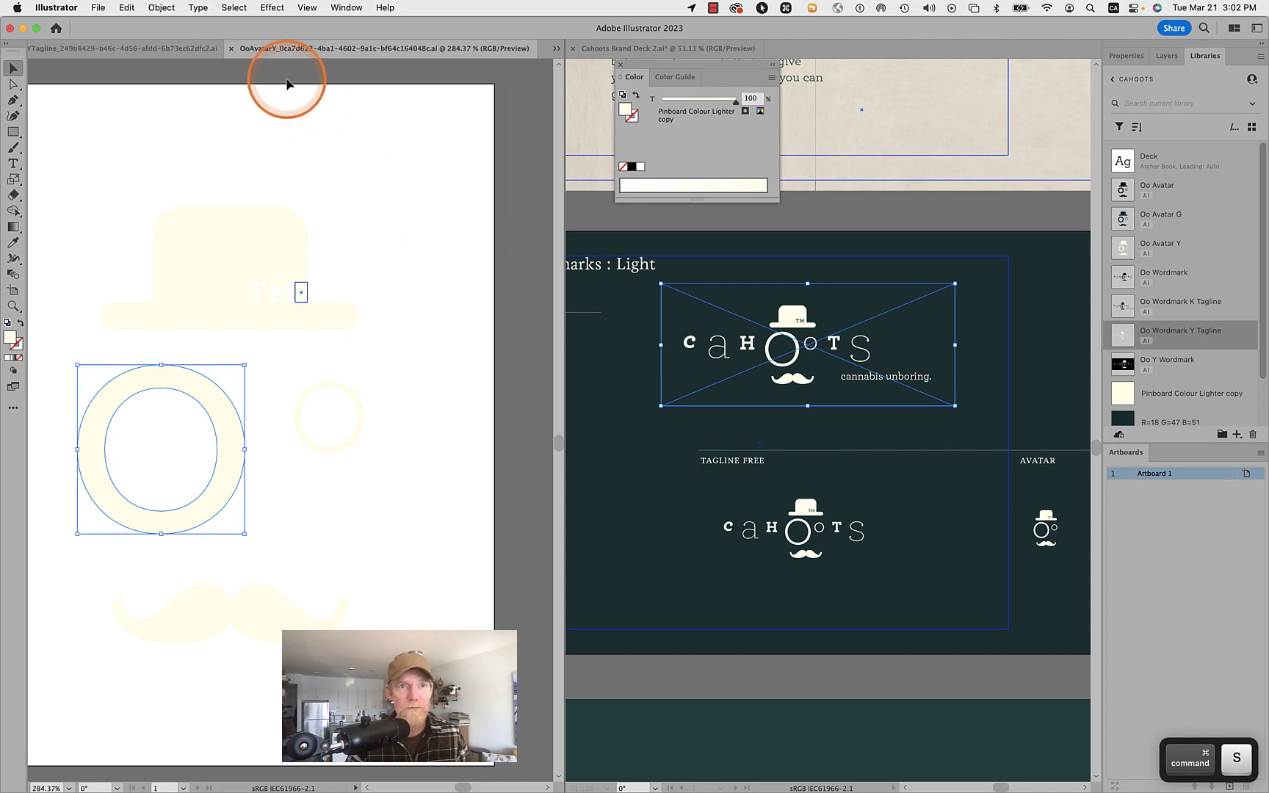
{"action": "left_click", "coordinate": [231, 50]}
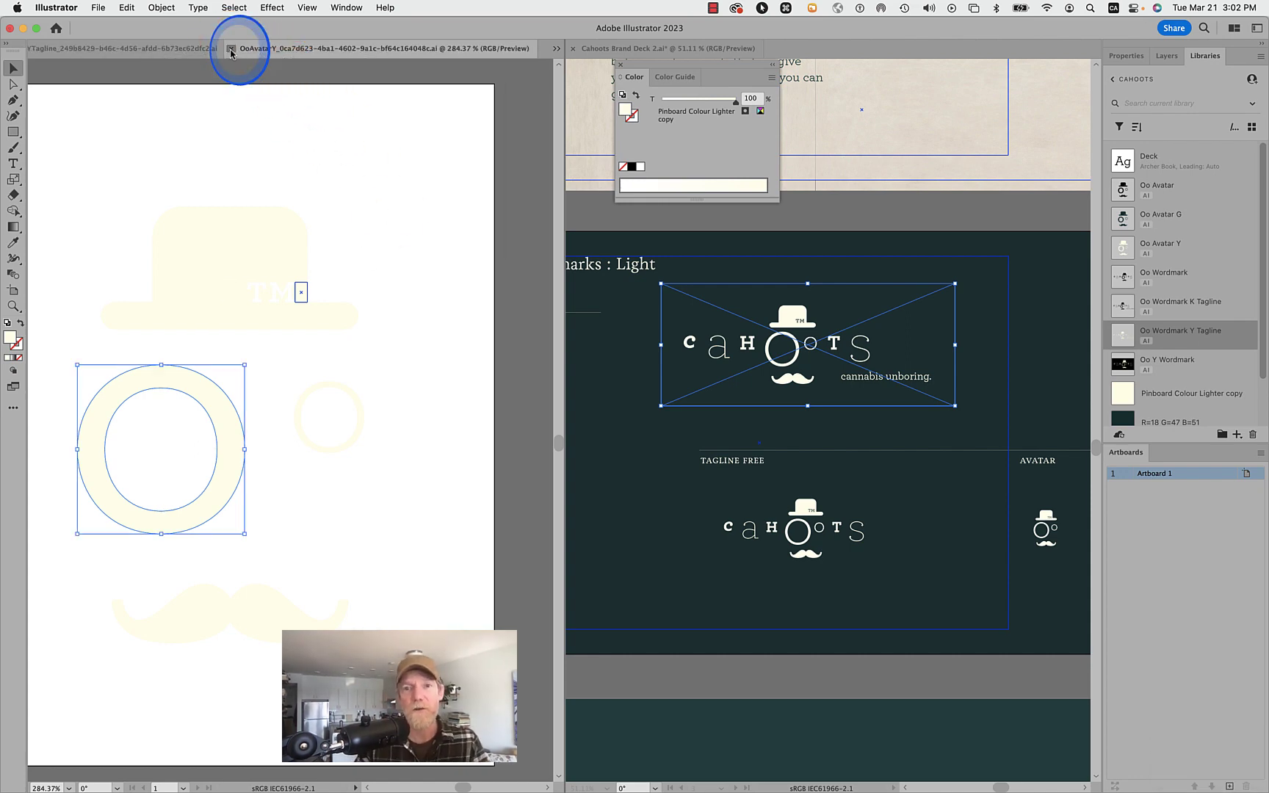
{"action": "left_click", "coordinate": [799, 408]}
{"action": "scroll", "coordinate": [867, 651], "scroll_direction": "down", "scroll_amount": 5}
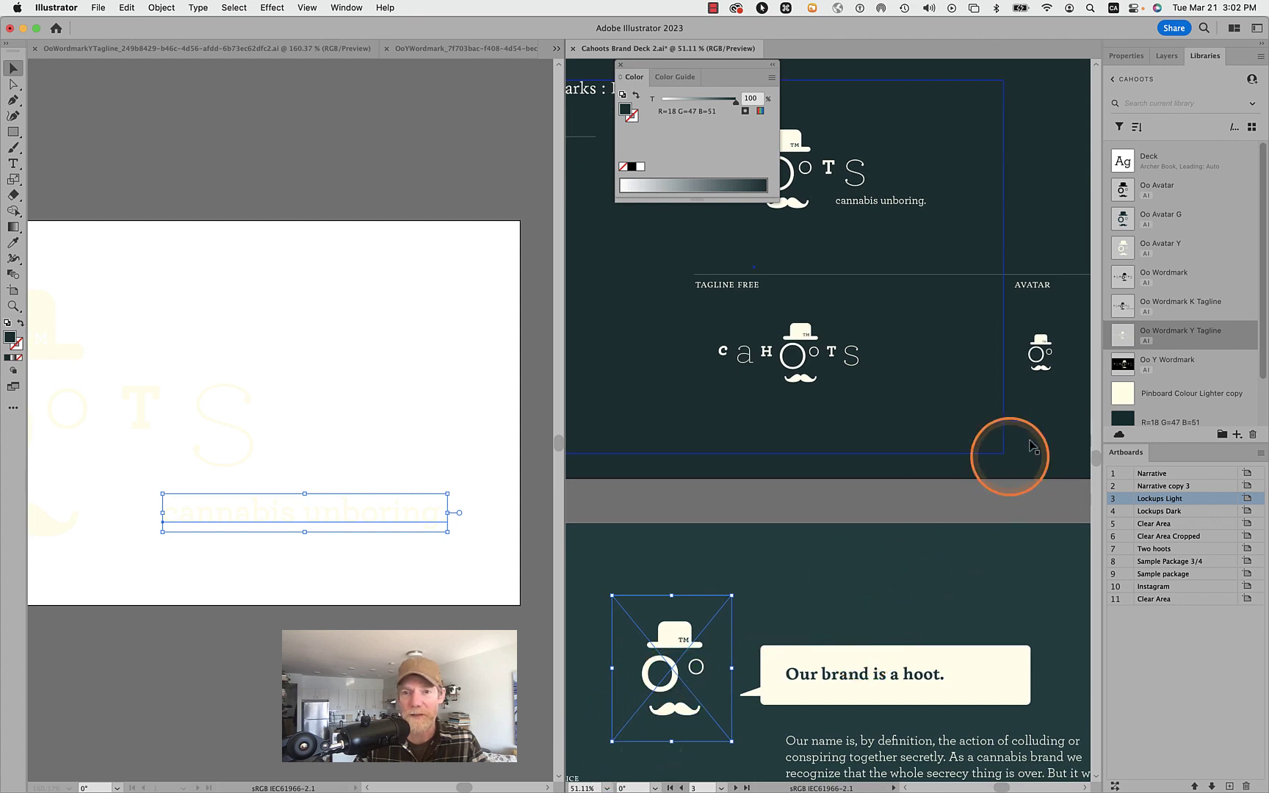
- In the Oo Y Wordmark graphic, fill the final letter S with the R=241 G=90 B=36 swatch
{"action": "scroll", "coordinate": [1033, 423], "scroll_direction": "up", "scroll_amount": 2}
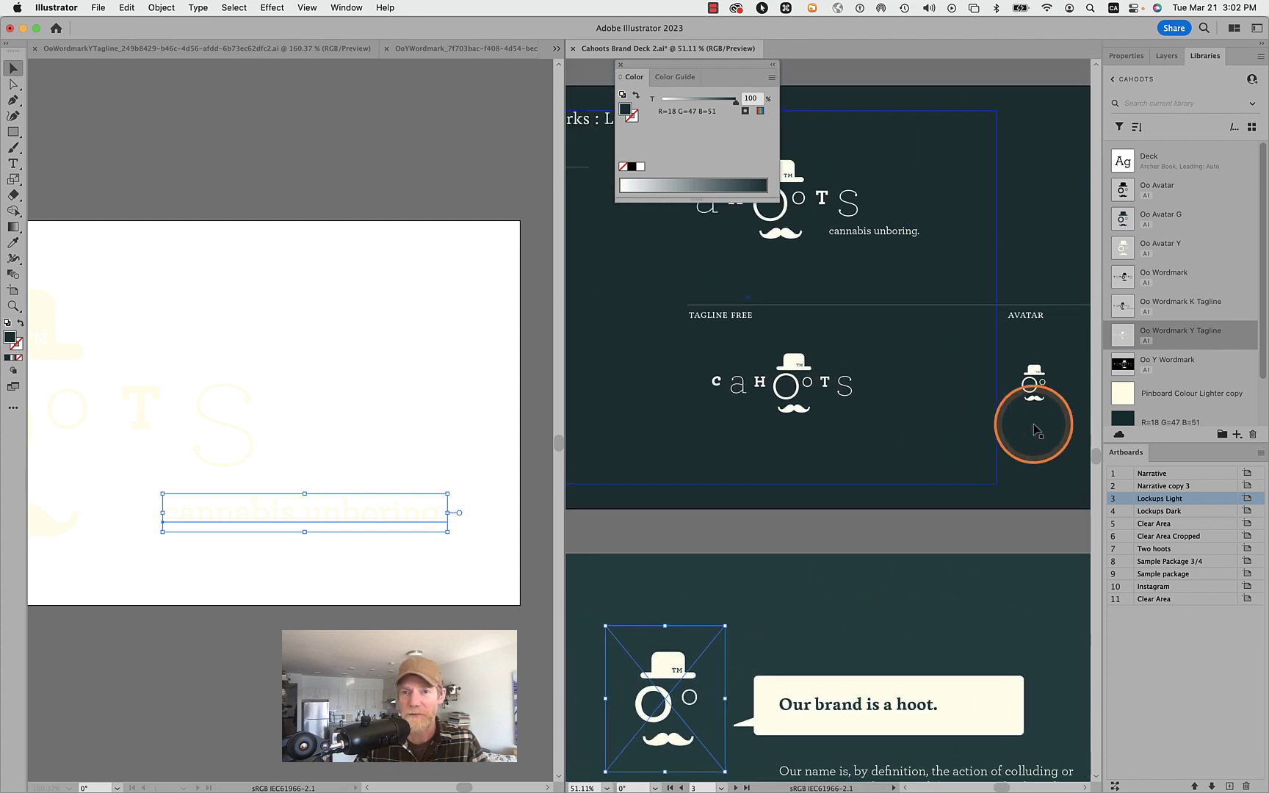
{"action": "scroll", "coordinate": [1033, 423], "scroll_direction": "left", "scroll_amount": 5}
{"action": "scroll", "coordinate": [1033, 423], "scroll_direction": "right", "scroll_amount": 5}
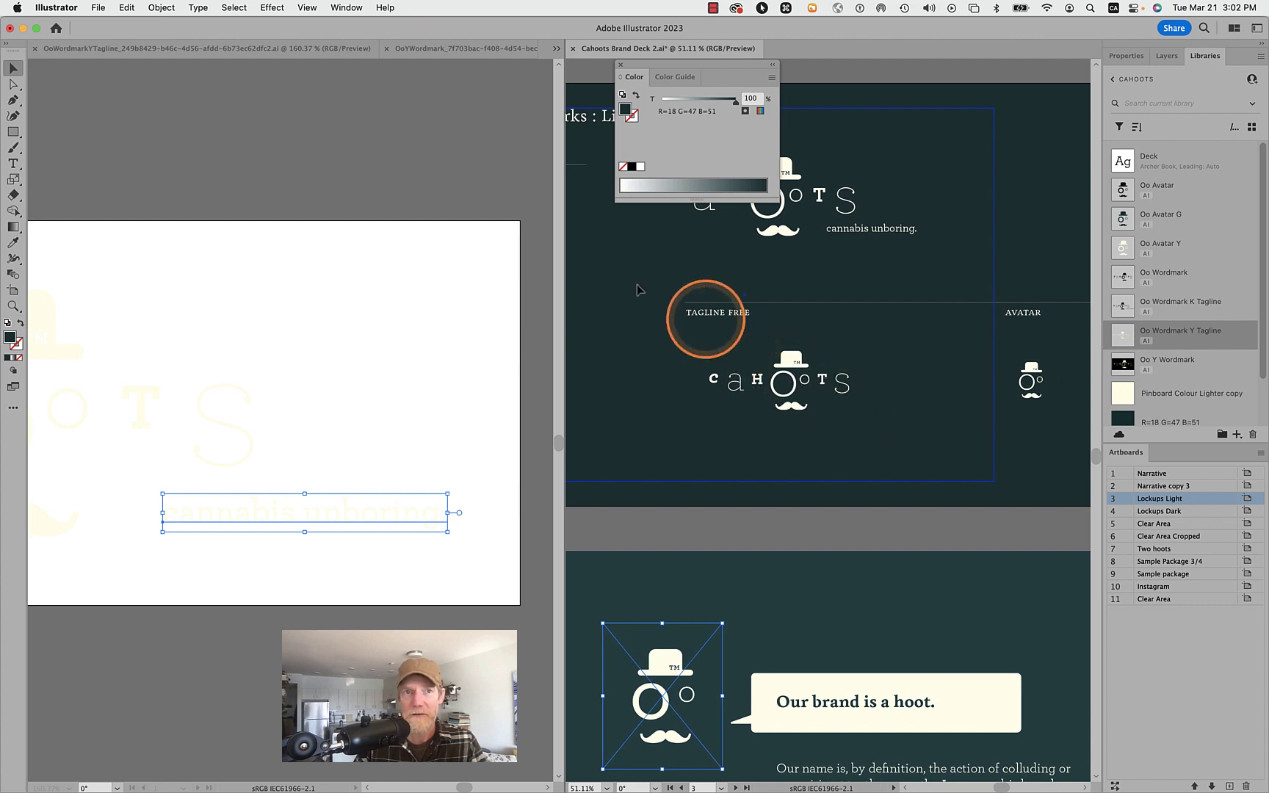
{"action": "left_click", "coordinate": [430, 50]}
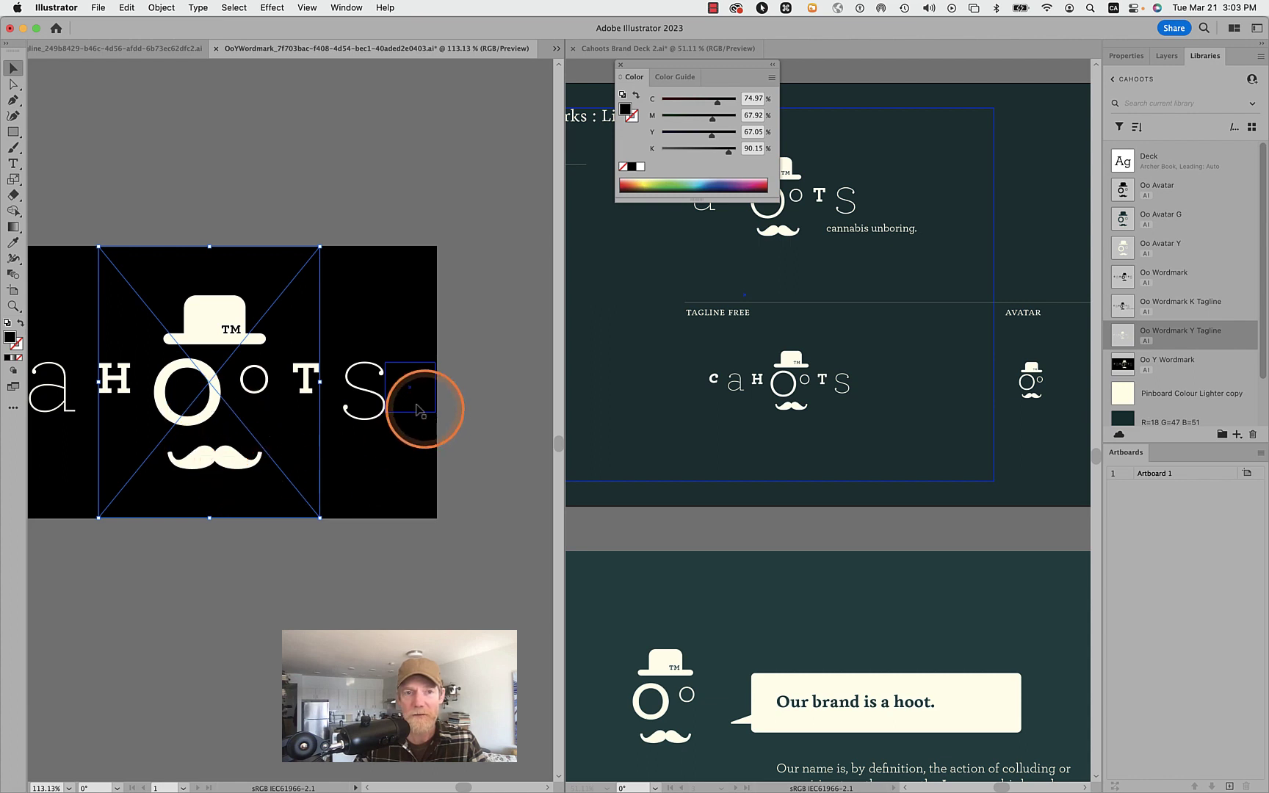
{"action": "left_click", "coordinate": [367, 395]}
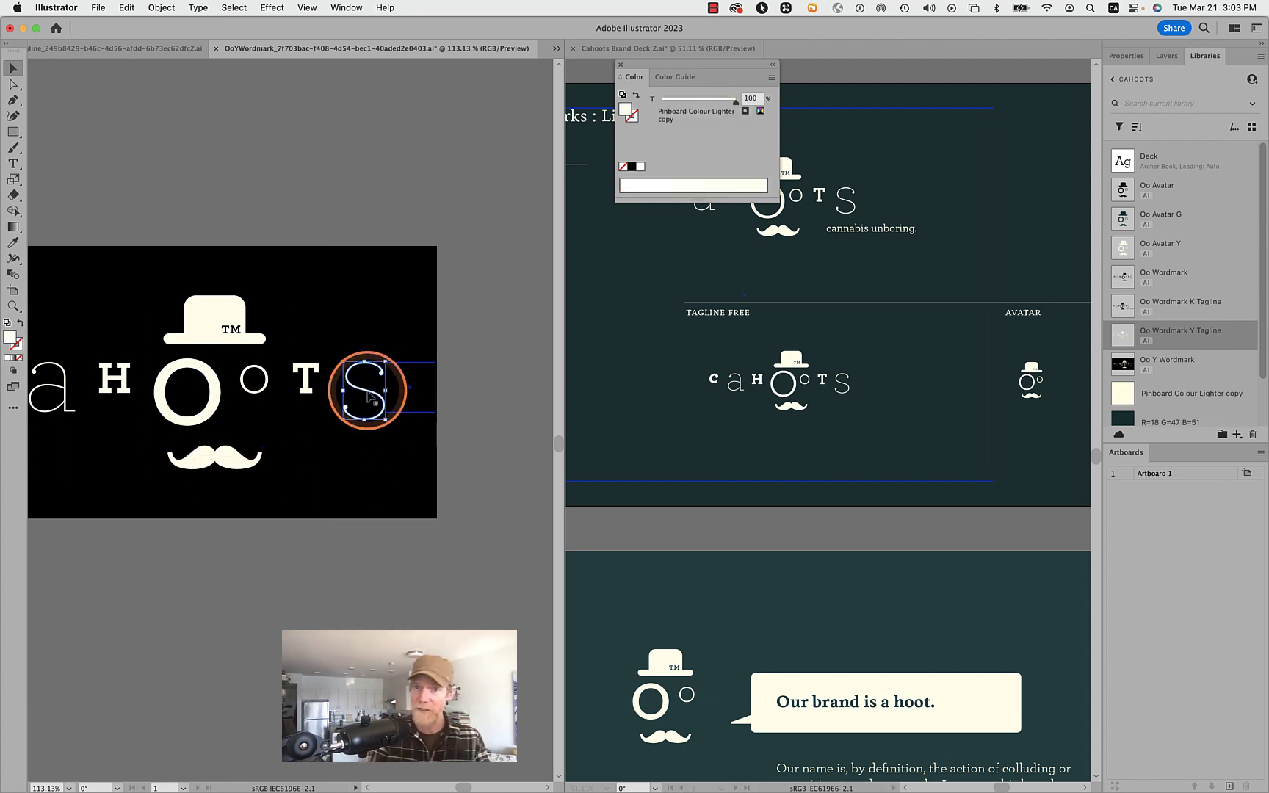
{"action": "left_click", "coordinate": [907, 371]}
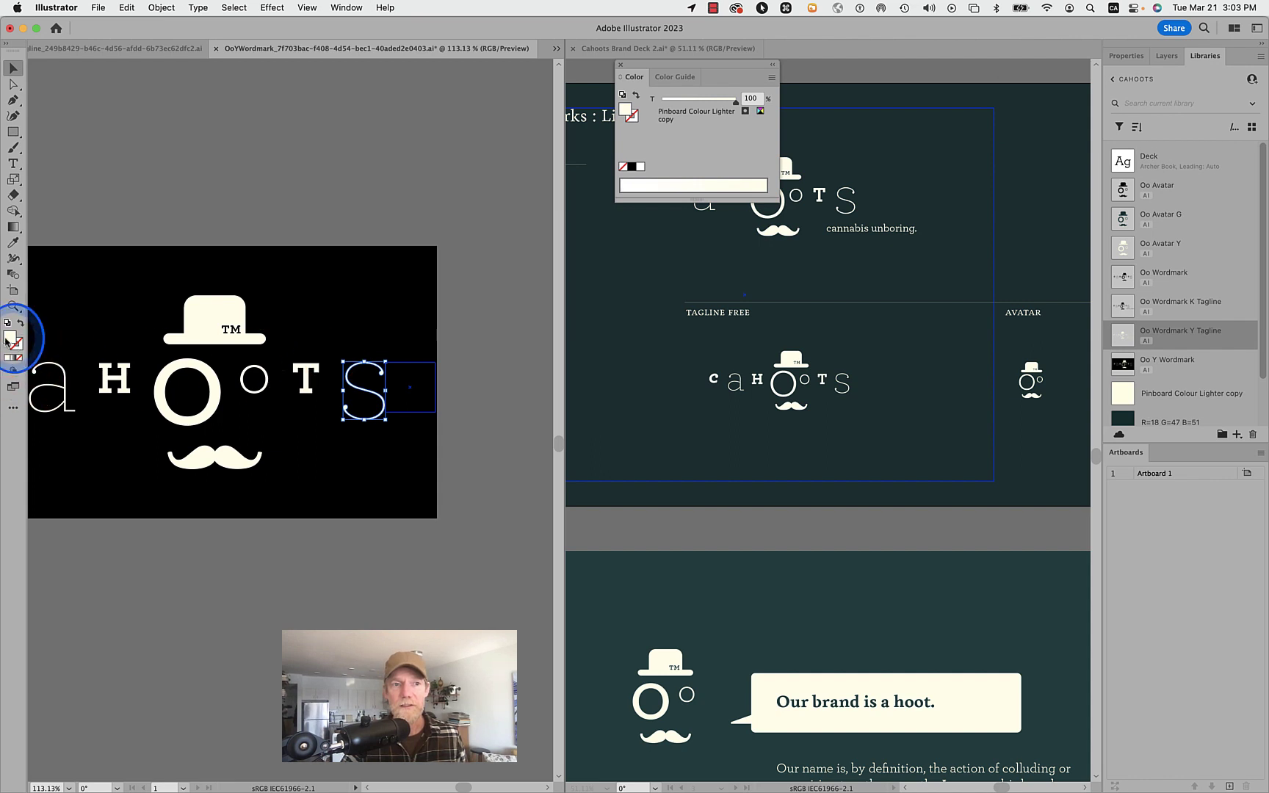
{"action": "double_click", "coordinate": [7, 339]}
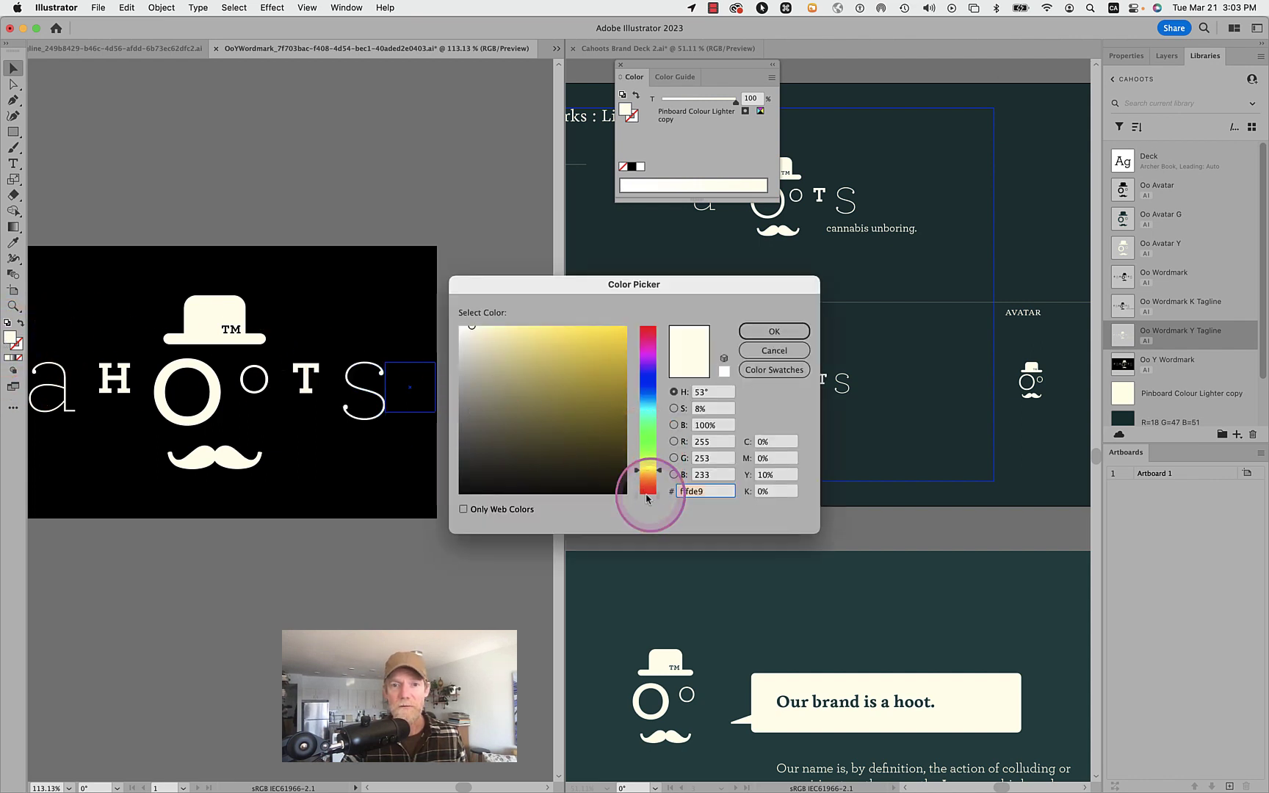
{"action": "left_click", "coordinate": [800, 352]}
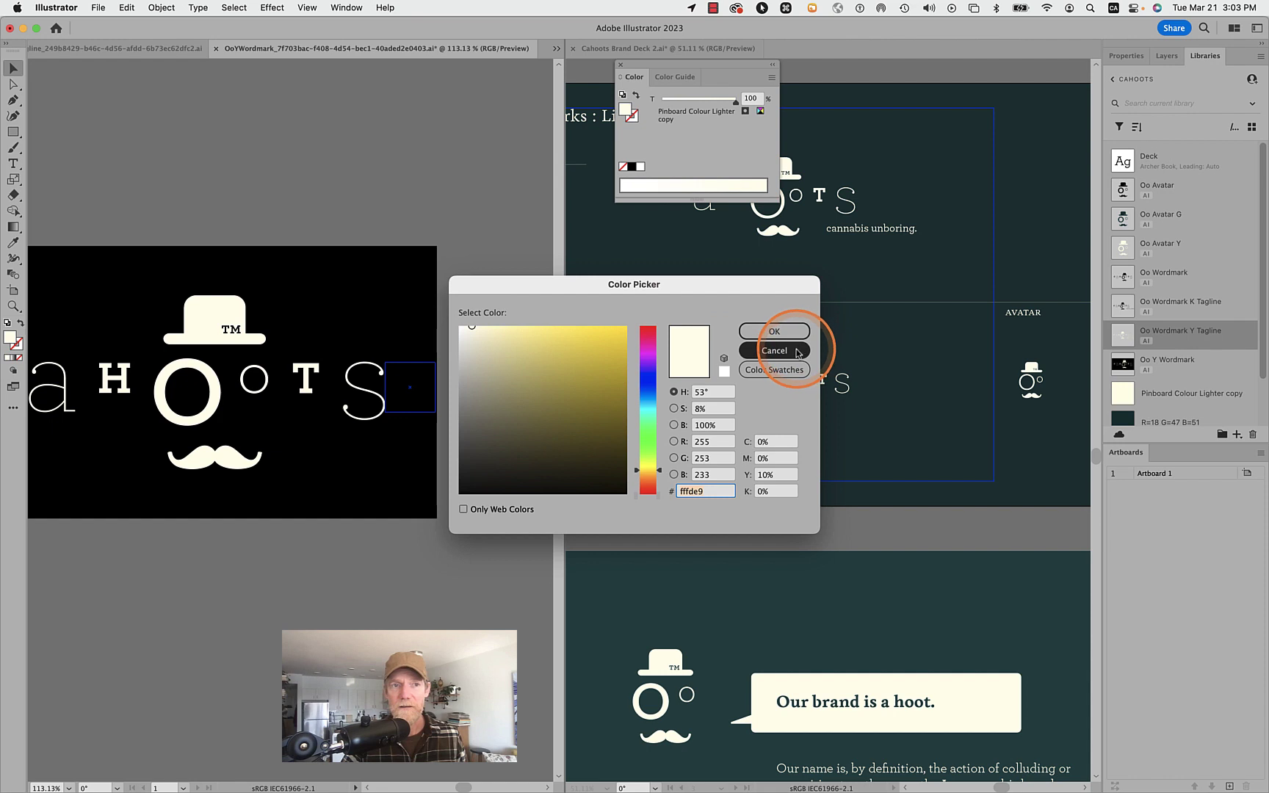
{"action": "left_click", "coordinate": [774, 369]}
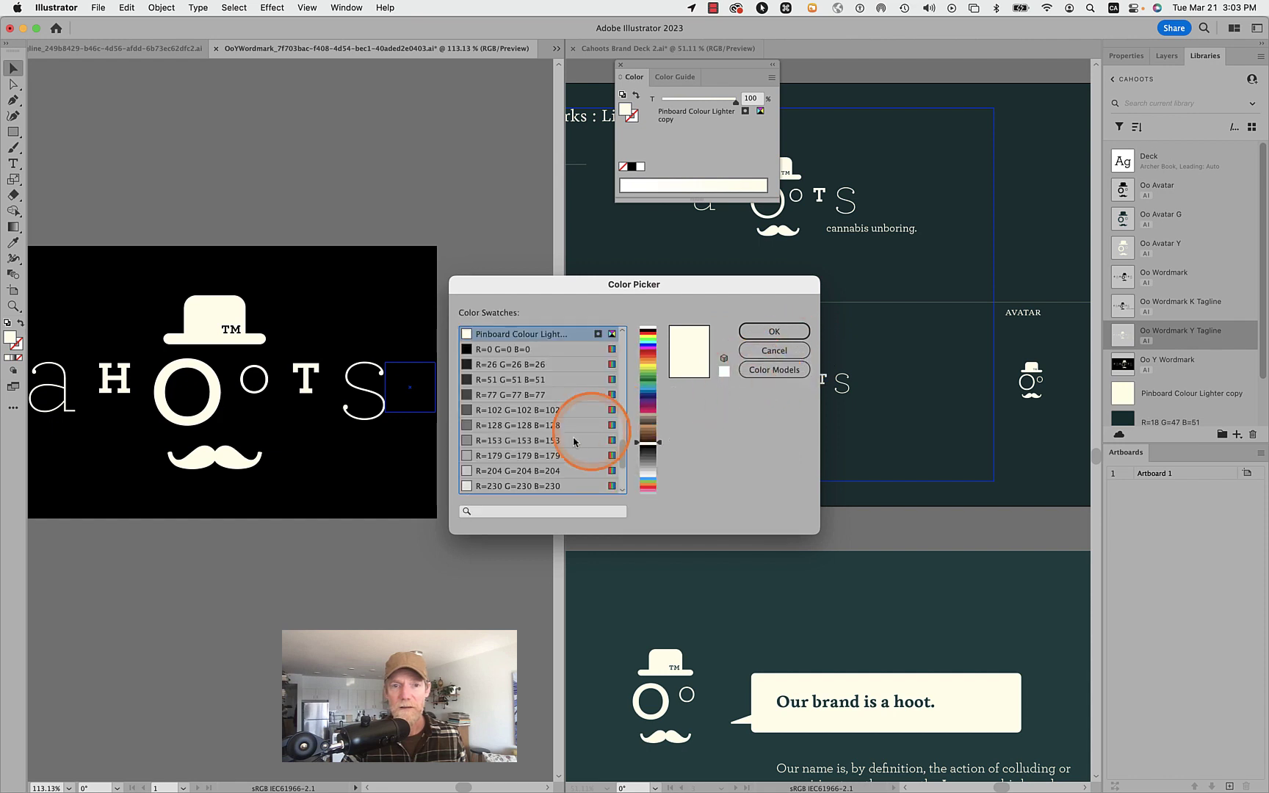
{"action": "left_click", "coordinate": [651, 357]}
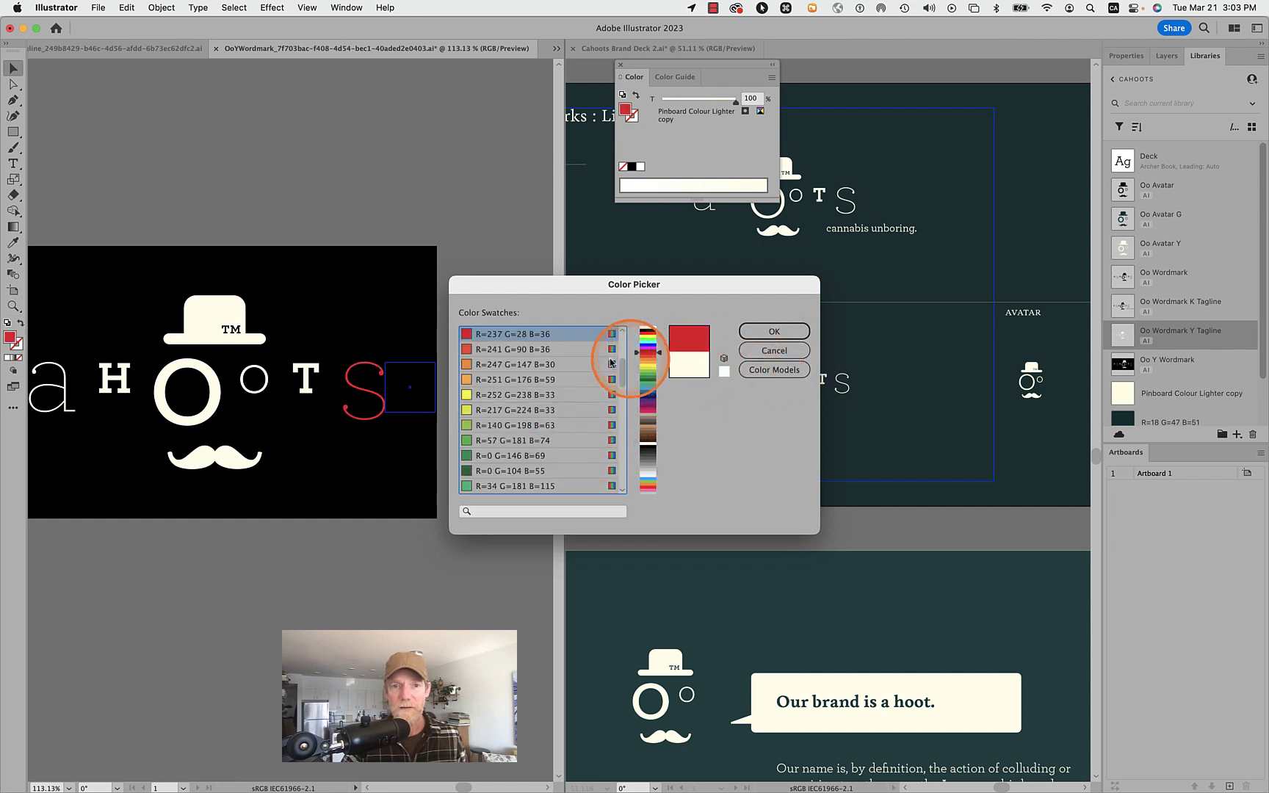
{"action": "left_click", "coordinate": [529, 348]}
{"action": "left_click", "coordinate": [774, 332]}
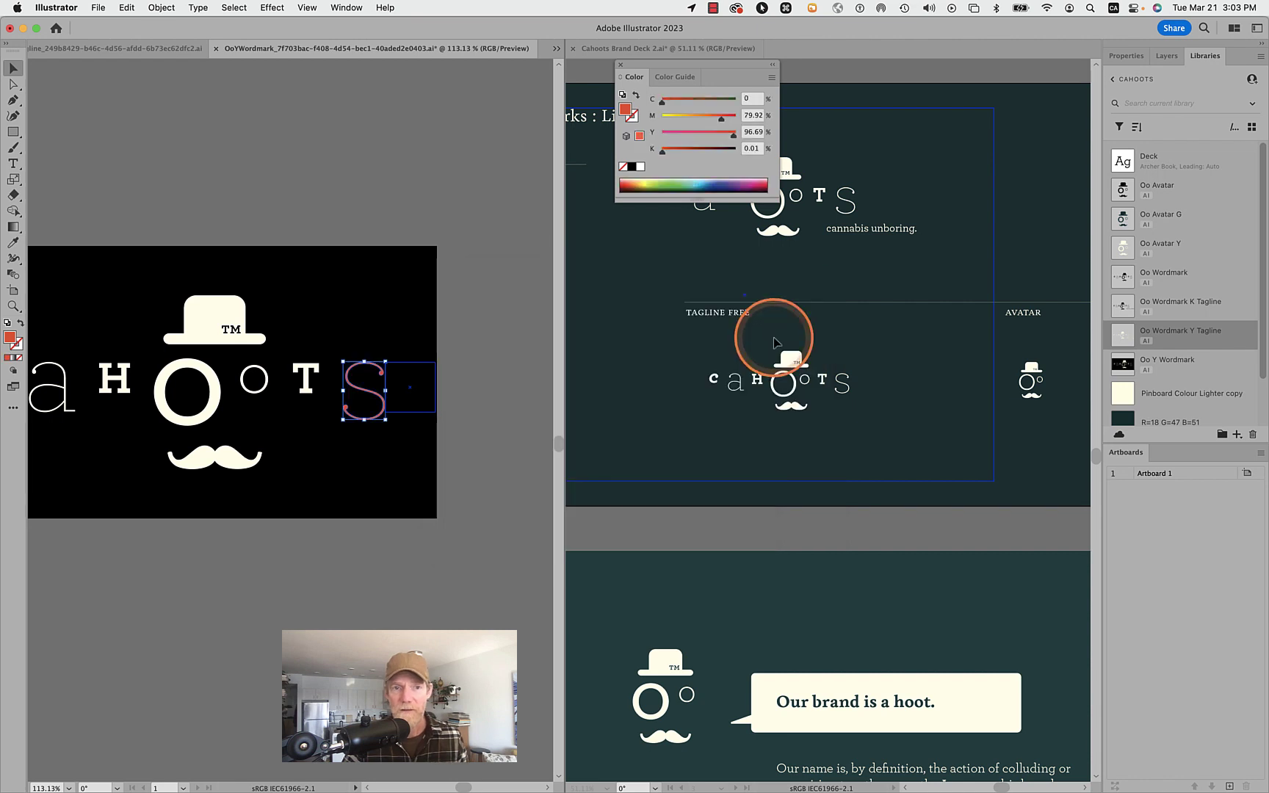
- Save the Oo Y Wordmark graphic and return to the brand deck to refresh its linked tagline-free wordmark
{"action": "key", "text": "cmd+s"}
{"action": "left_click", "coordinate": [450, 373]}
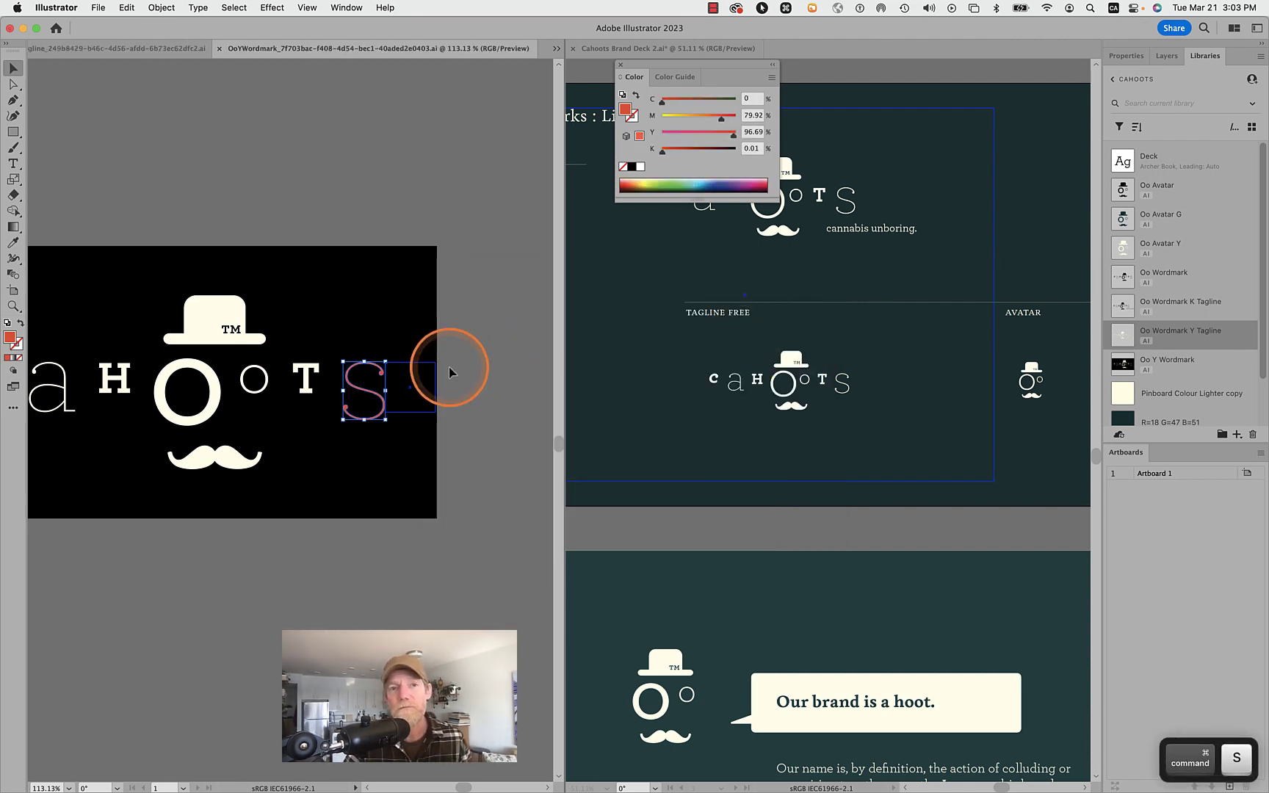
{"action": "left_click", "coordinate": [679, 355]}
{"action": "left_click", "coordinate": [831, 356]}
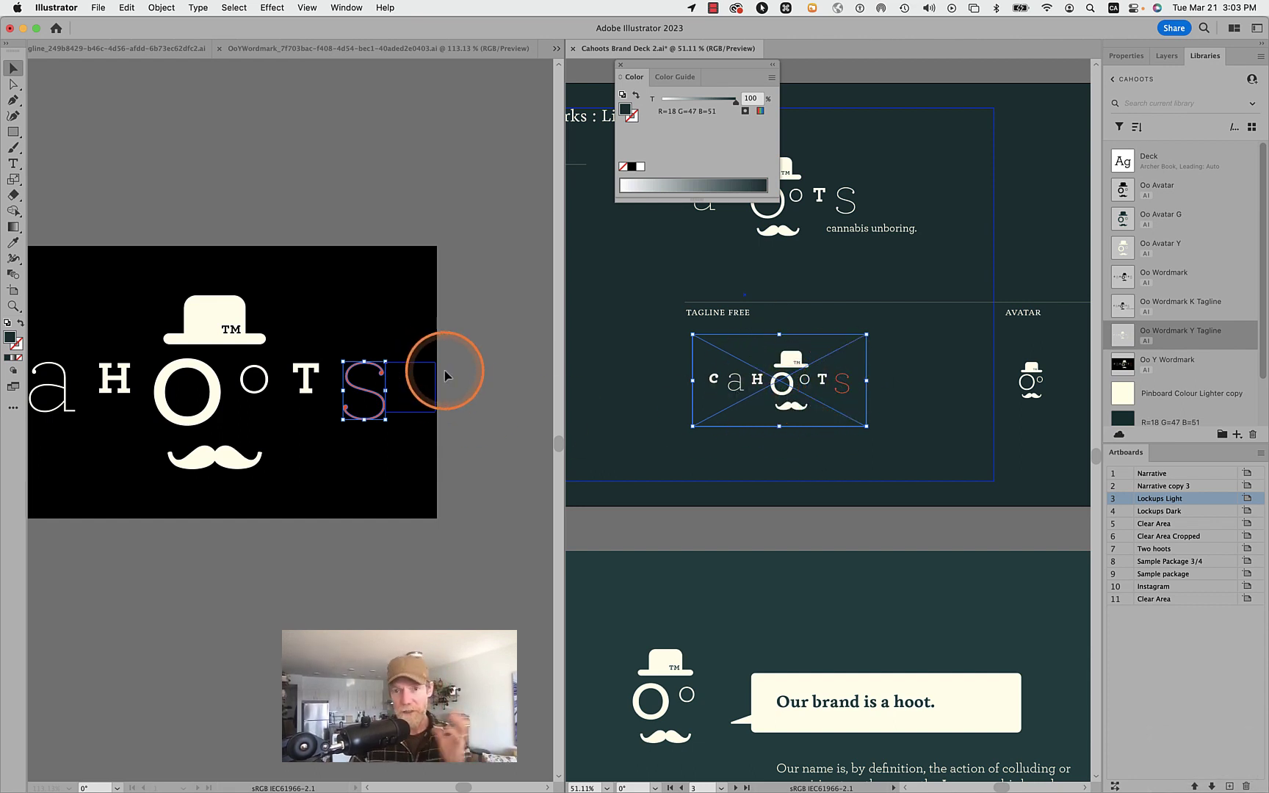
- Undo the letter S recolour and save the Oo Y Wordmark graphic to update the deck, then close the graphic
{"action": "left_click", "coordinate": [479, 456]}
{"action": "key", "text": "super+z"}
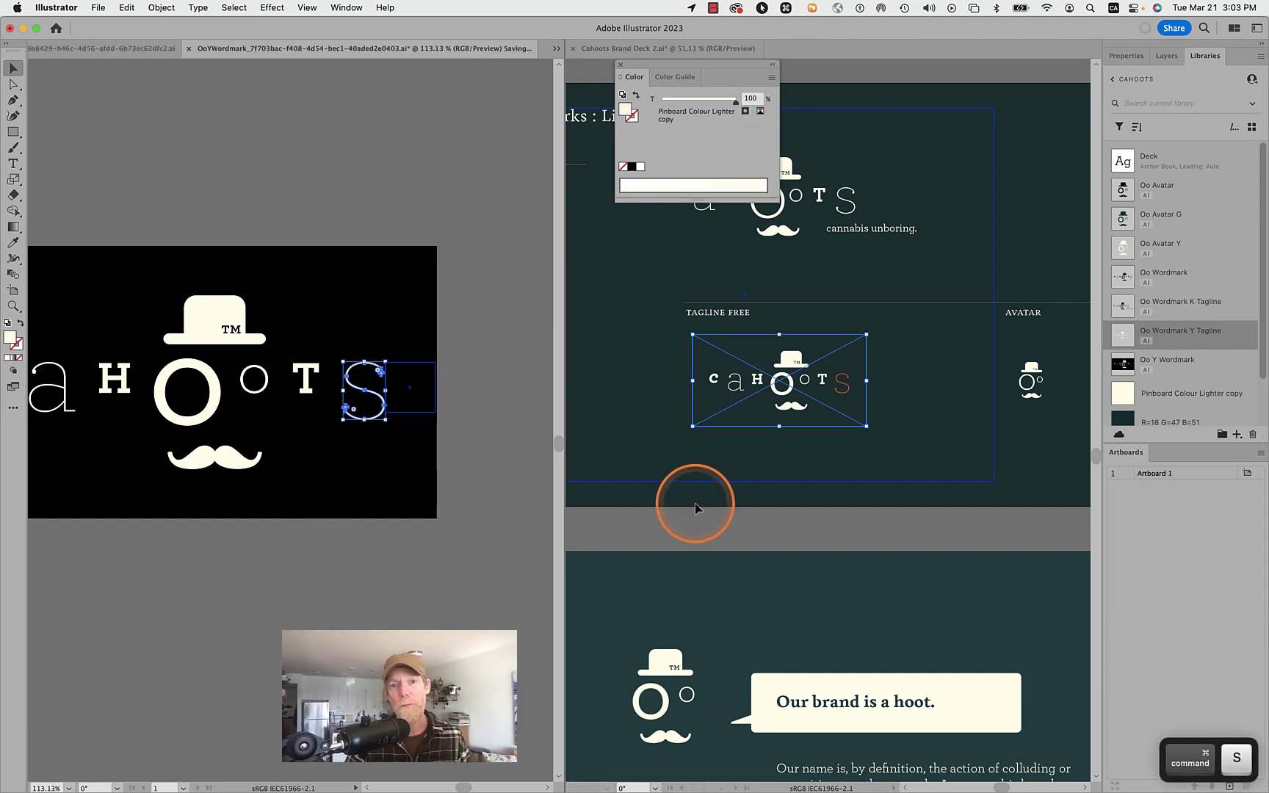
{"action": "left_click", "coordinate": [826, 510]}
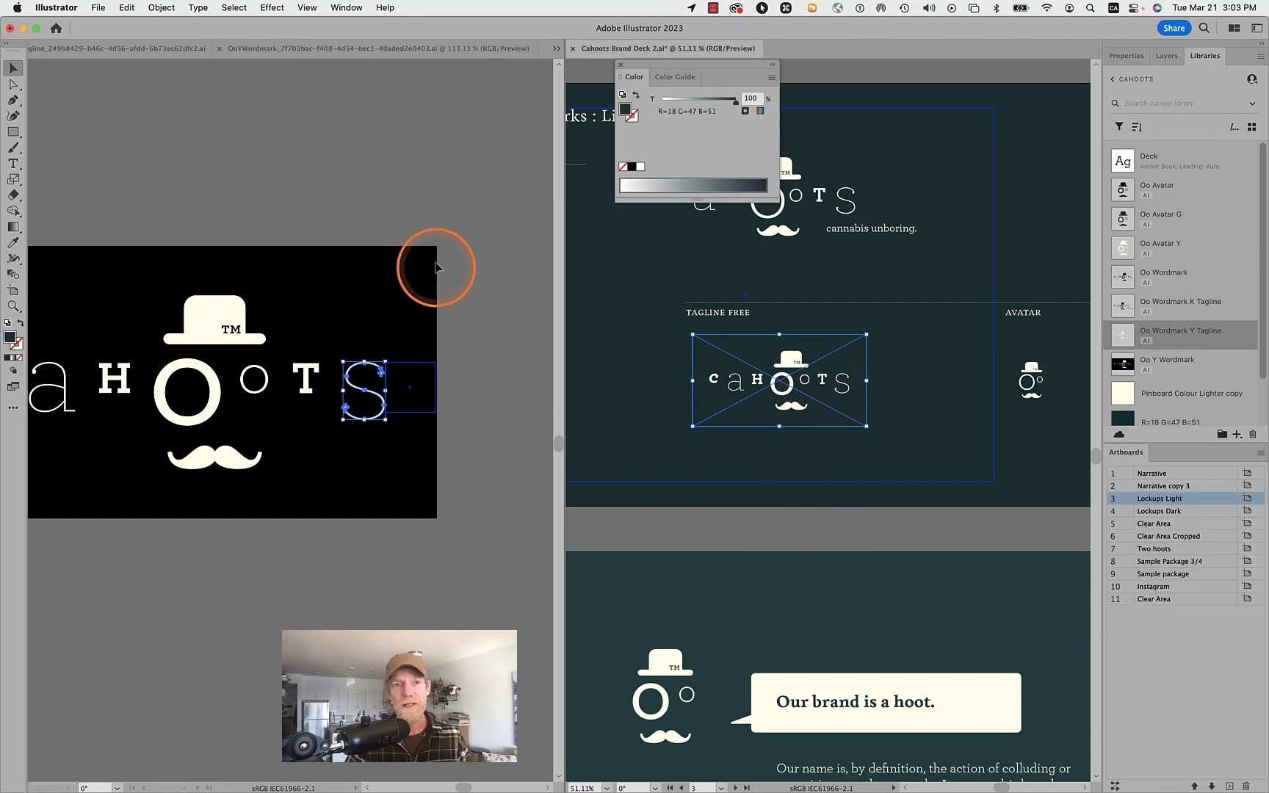
{"action": "left_click", "coordinate": [378, 191]}
{"action": "key", "text": "super+w"}
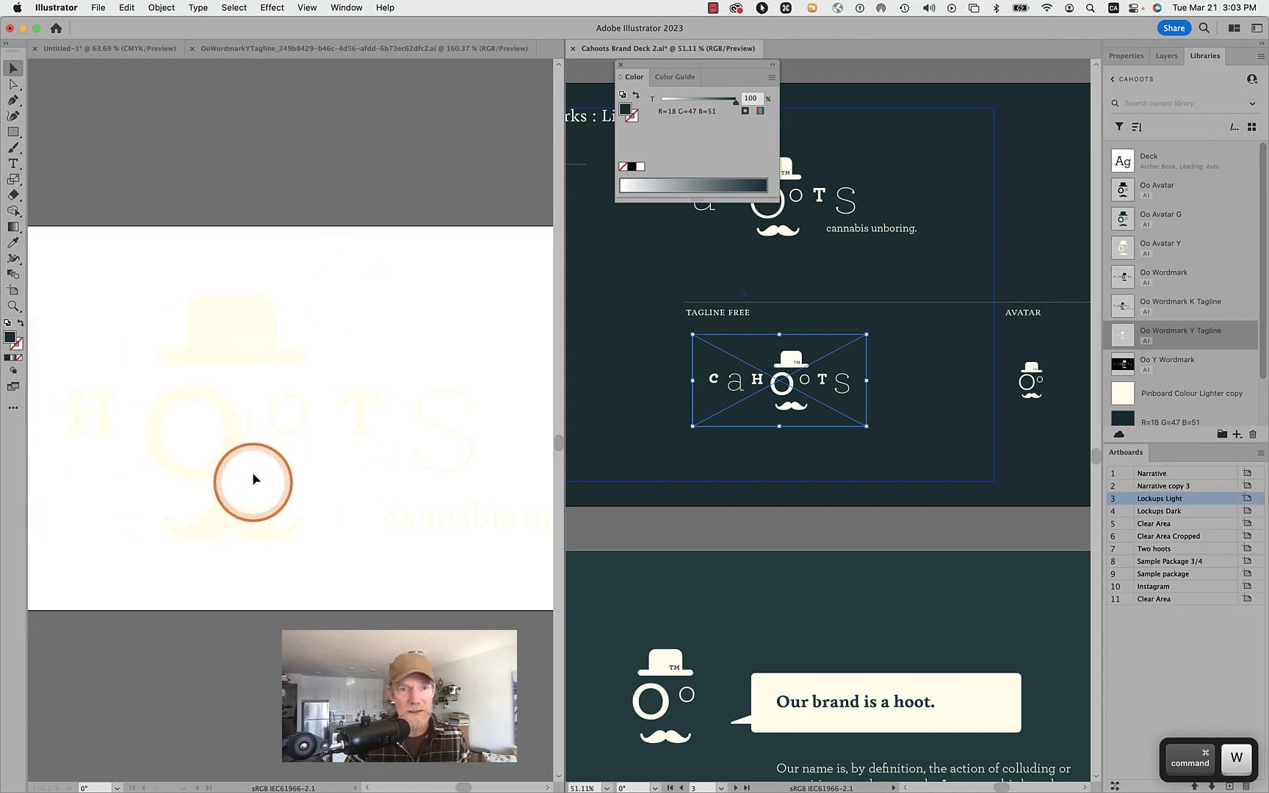
- Re-save the tagline wordmark graphic without edits to try to refresh its linked copy in the deck
{"action": "left_click", "coordinate": [213, 273]}
{"action": "key", "text": "super+0"}
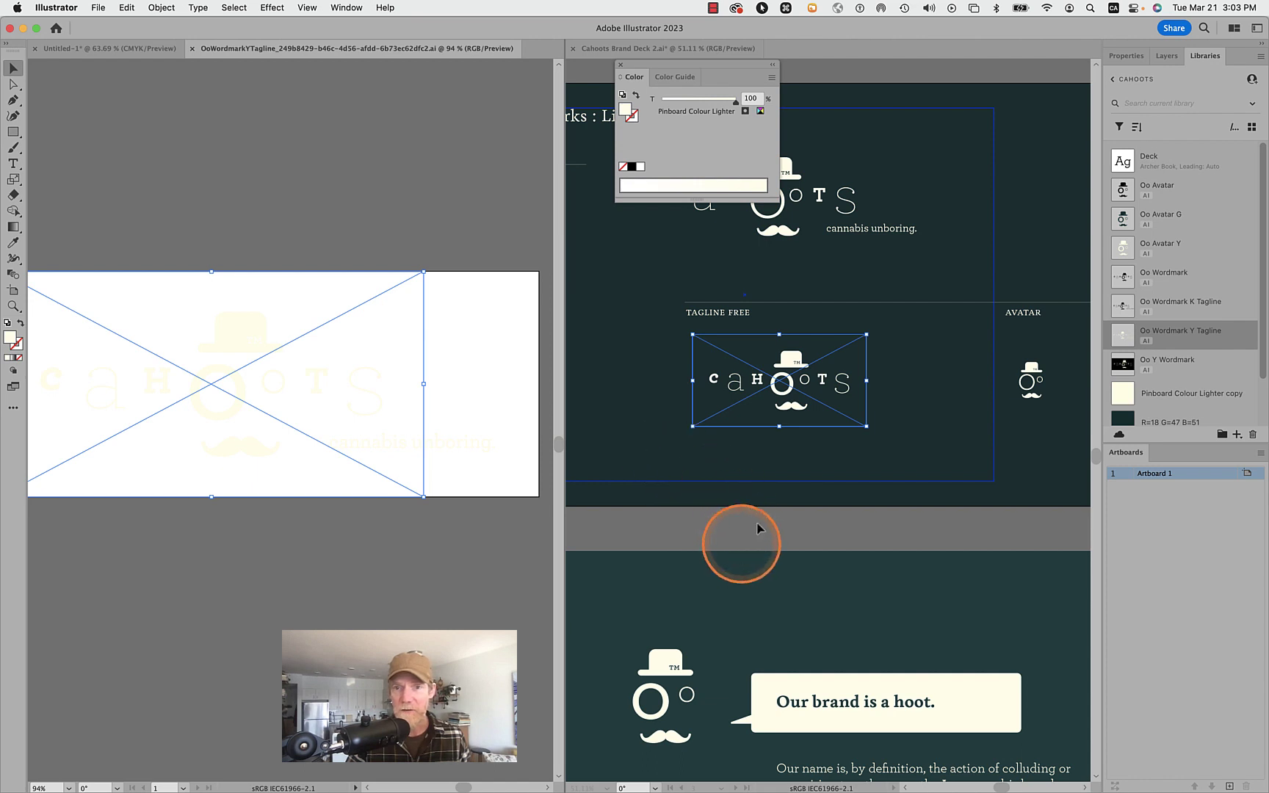
{"action": "scroll", "coordinate": [871, 204], "scroll_direction": "up", "scroll_amount": 3}
{"action": "key", "text": "super"}
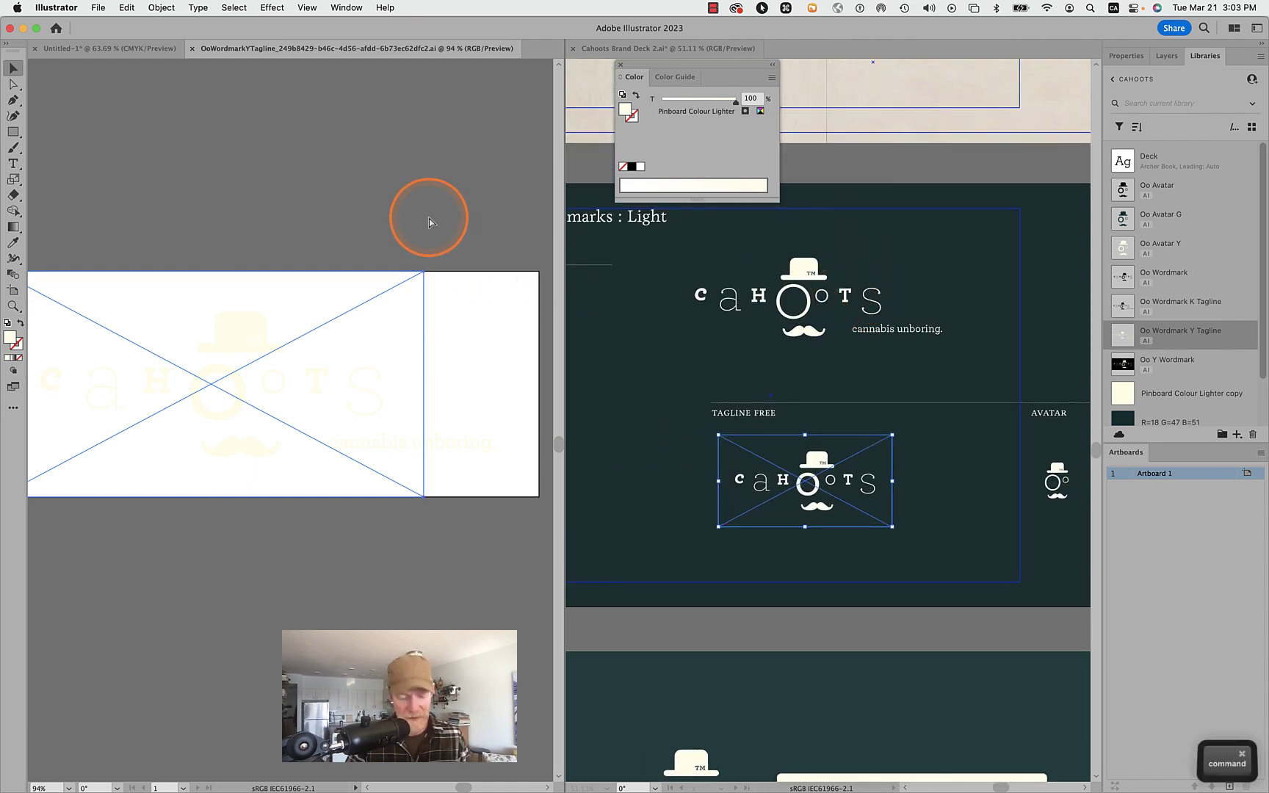
{"action": "key", "text": "super+s"}
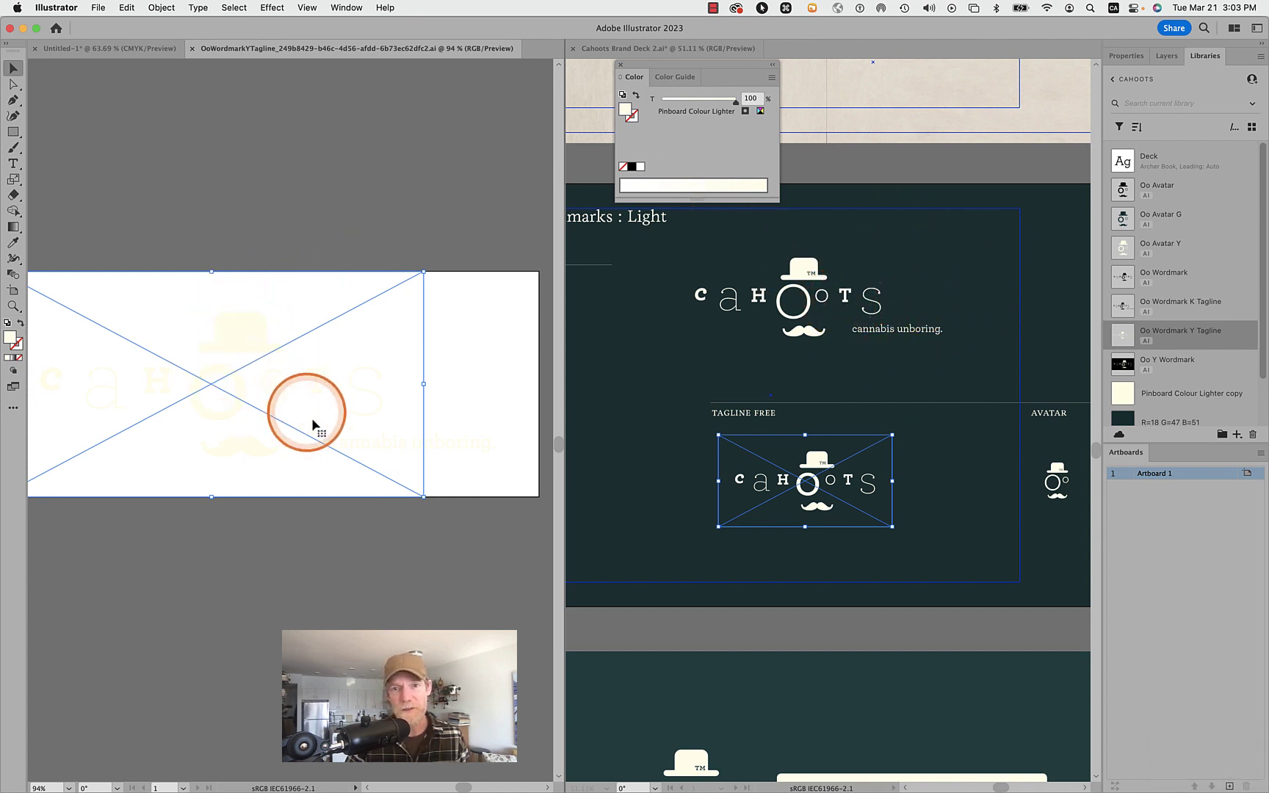
- Fill the "cannabis unboring." tagline with red ff3000 and save the graphic to update the deck's linked wordmark
{"action": "left_click", "coordinate": [464, 358]}
{"action": "left_click", "coordinate": [467, 443]}
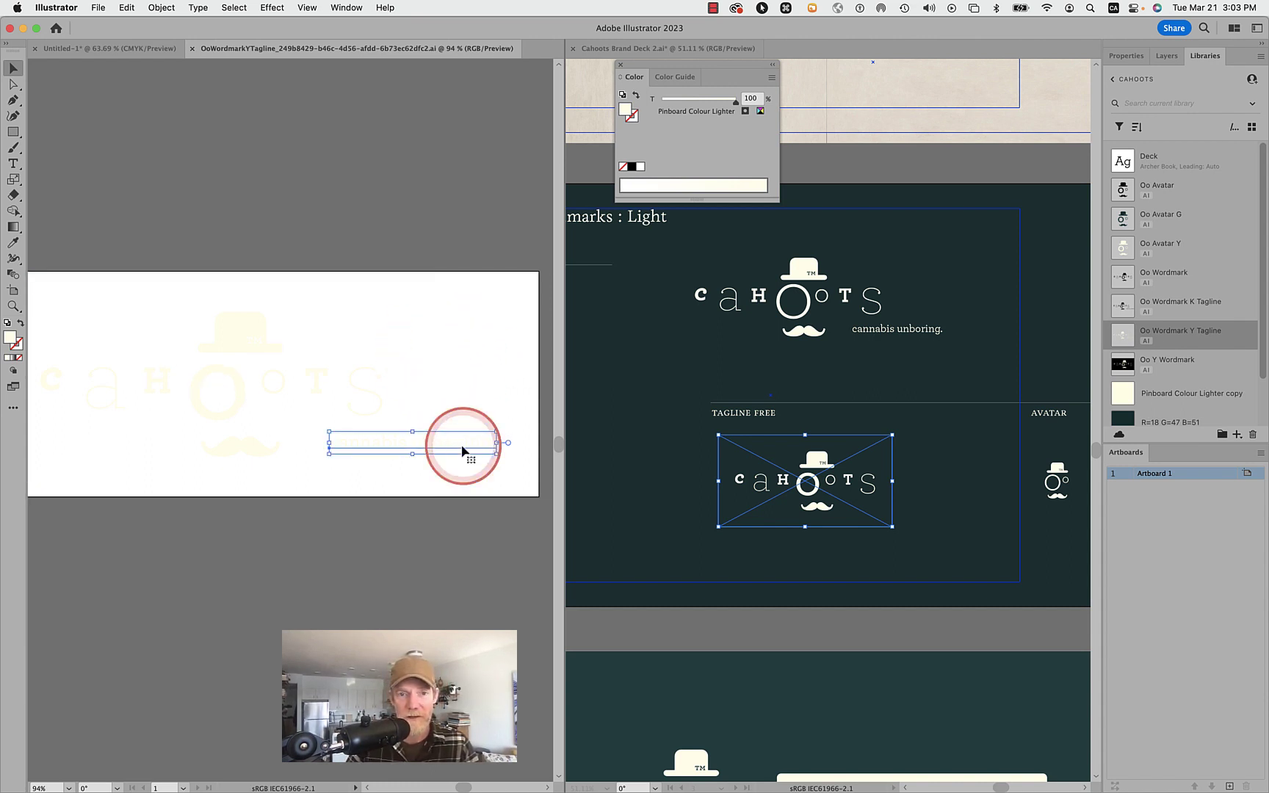
{"action": "double_click", "coordinate": [10, 340]}
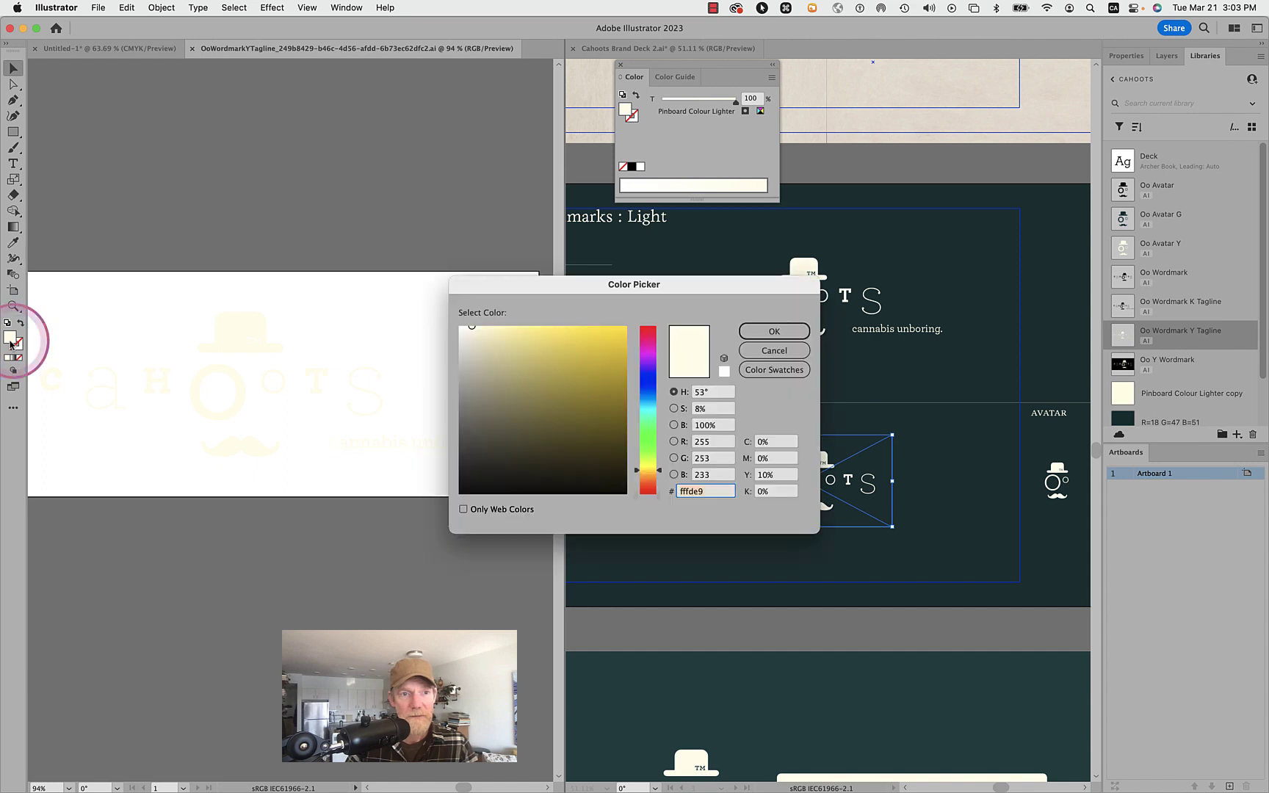
{"action": "left_click", "coordinate": [650, 492]}
{"action": "mouse_move", "coordinate": [595, 462]}
{"action": "left_mouse_down"}
{"action": "mouse_move", "coordinate": [680, 266]}
{"action": "mouse_move", "coordinate": [768, 307]}
{"action": "left_mouse_up"}
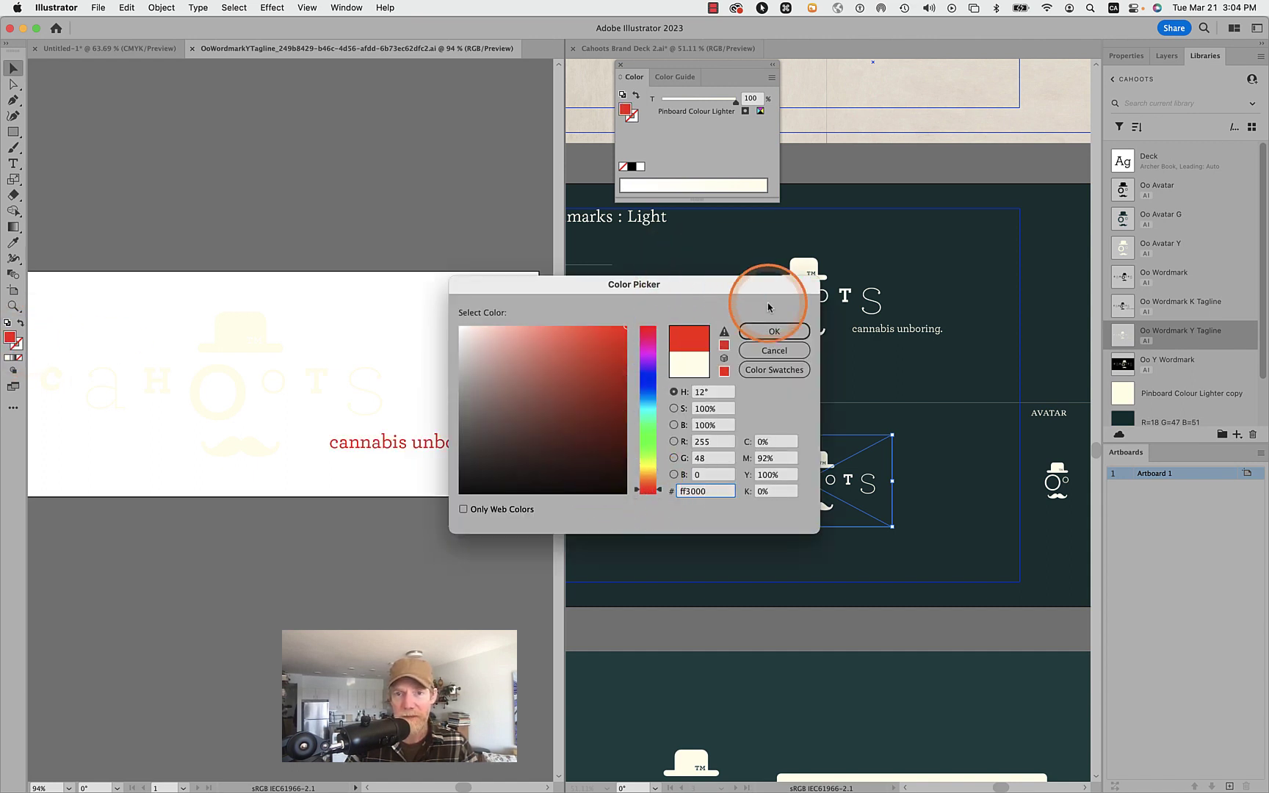
{"action": "left_click", "coordinate": [771, 331]}
{"action": "key", "text": "super+s"}
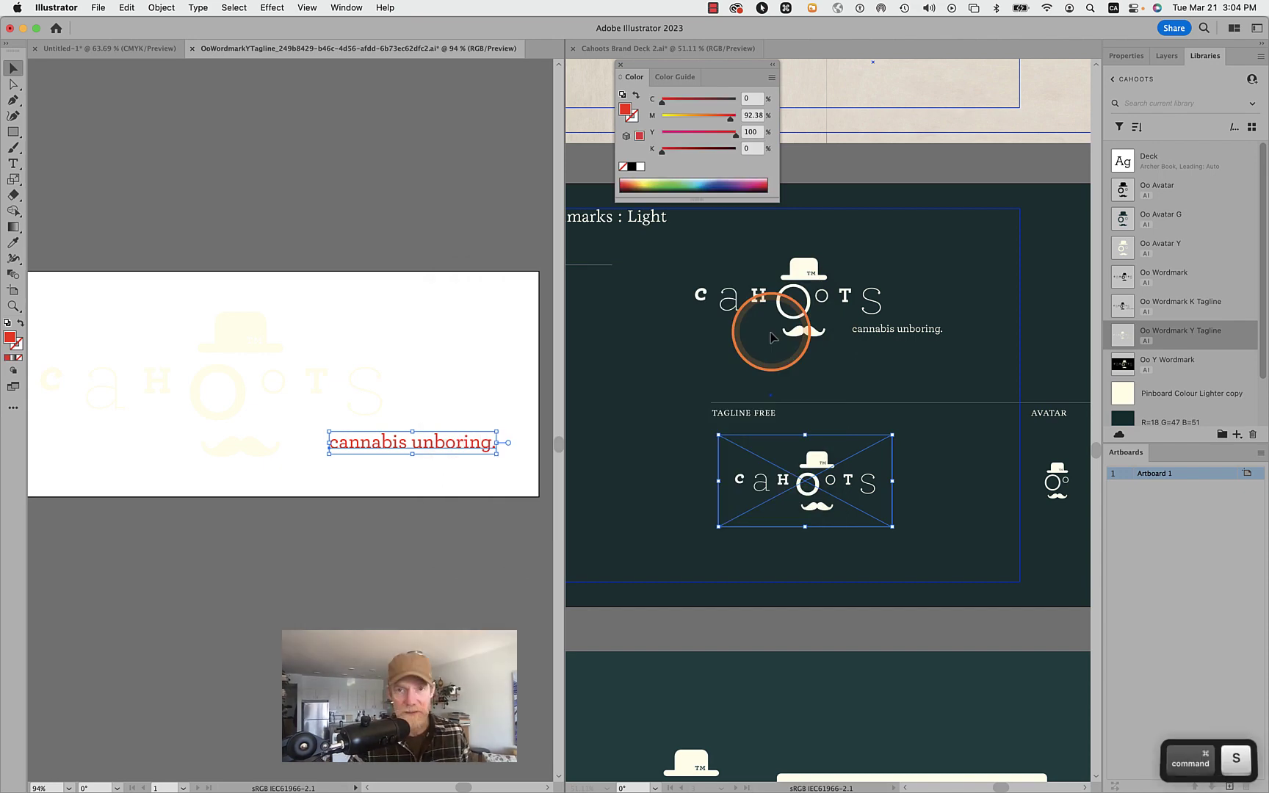
{"action": "left_click", "coordinate": [988, 617]}
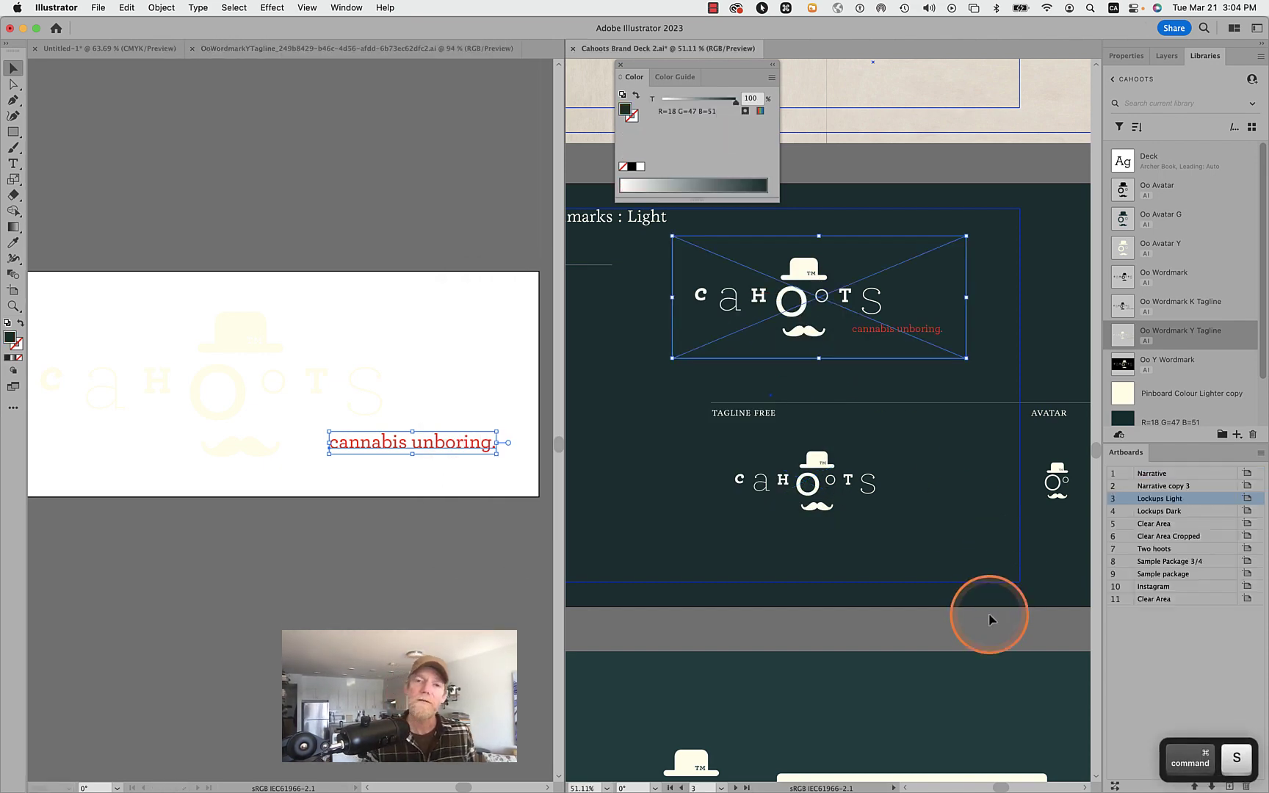
- Undo the red tagline fill, save the tagline wordmark graphic and return to the deck to refresh its linked copy
{"action": "left_click", "coordinate": [329, 613]}
{"action": "key", "text": "super+z"}
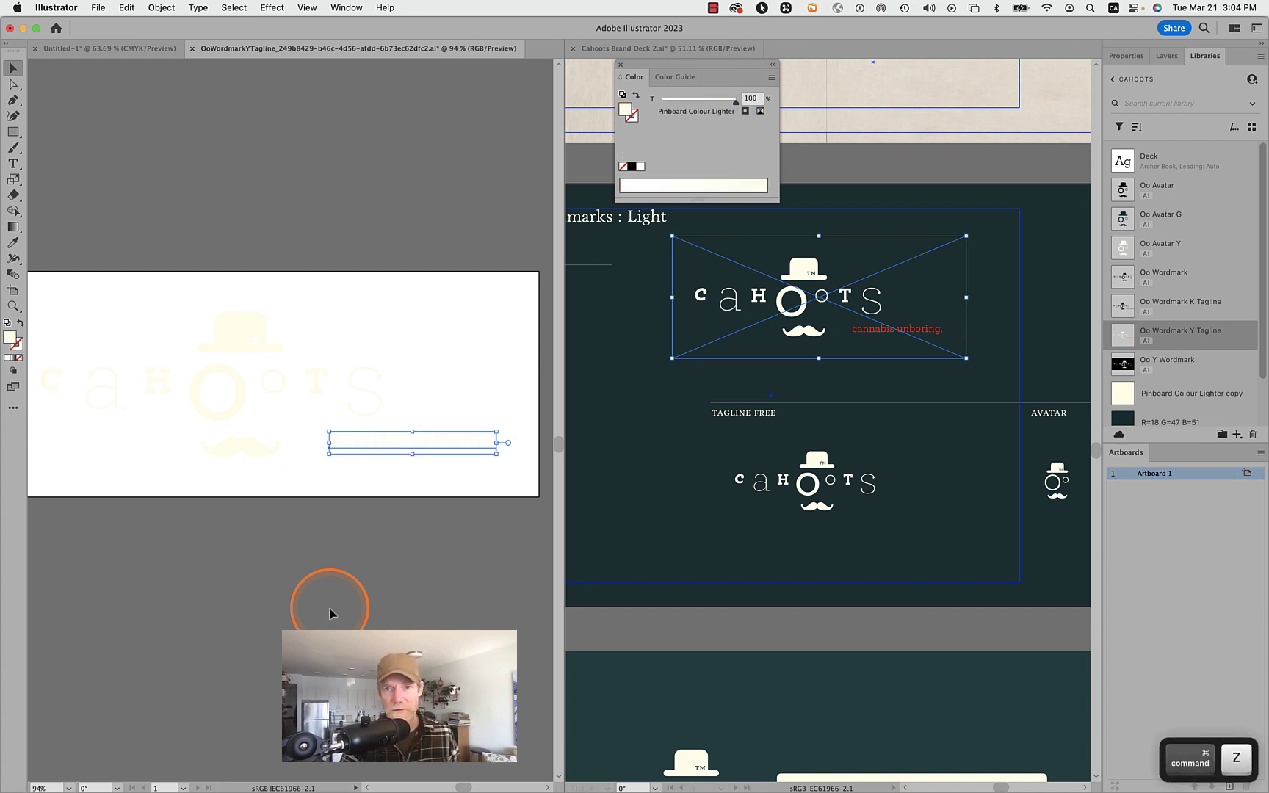
{"action": "key", "text": "super+z"}
{"action": "key", "text": "super+s"}
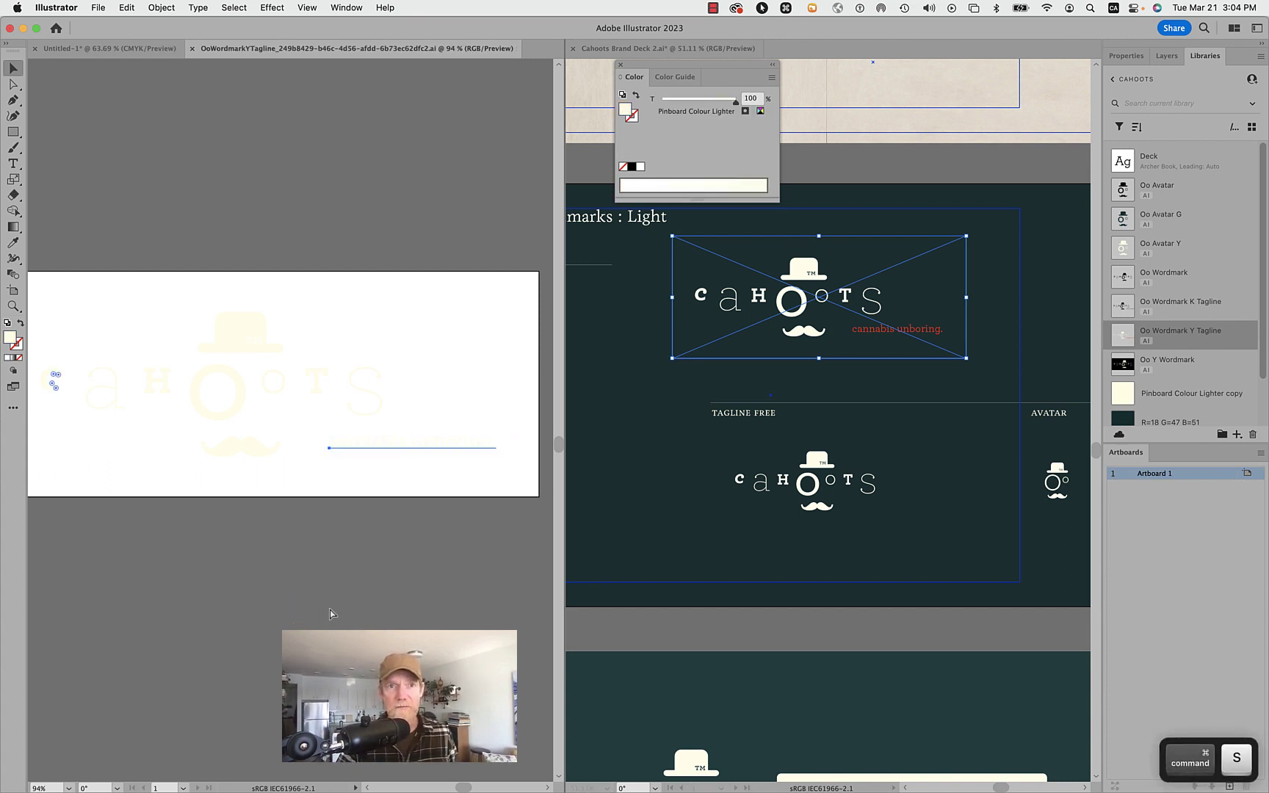
{"action": "left_click", "coordinate": [827, 636]}
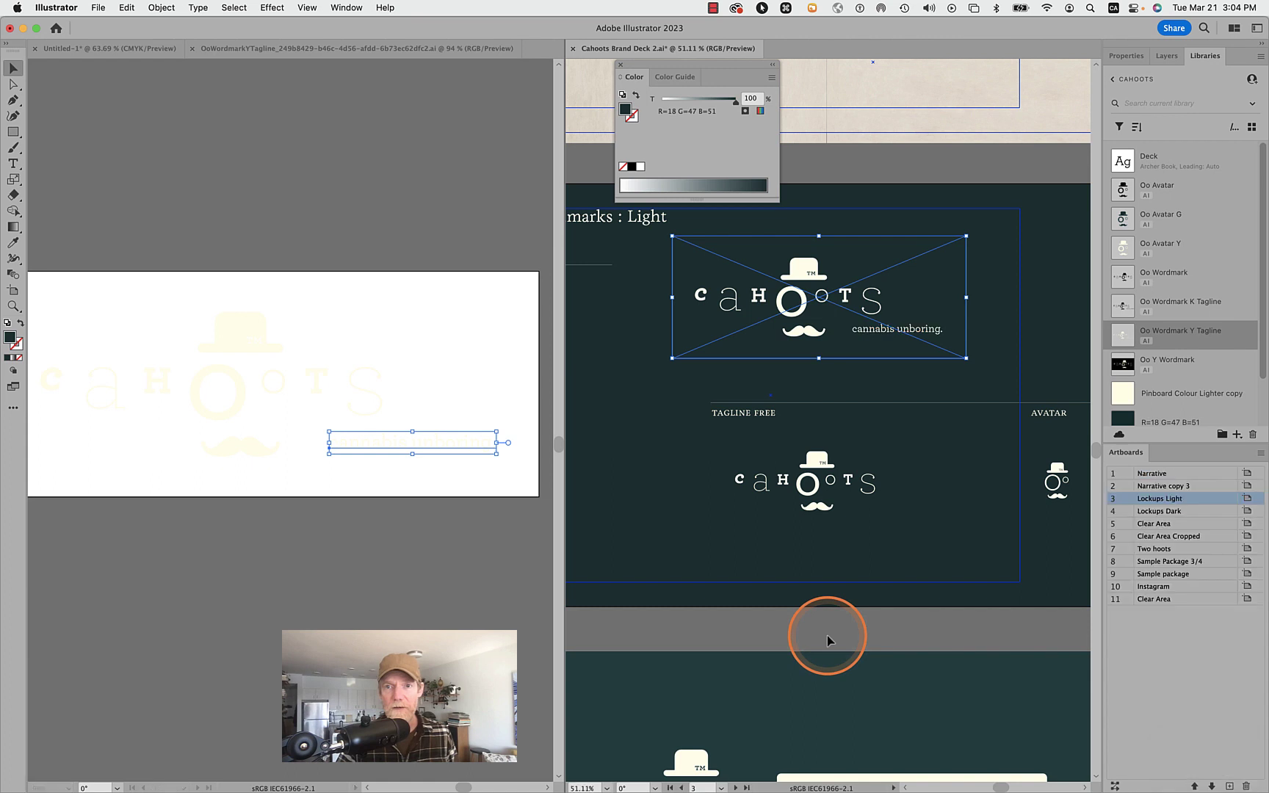
{"action": "left_click", "coordinate": [826, 635]}
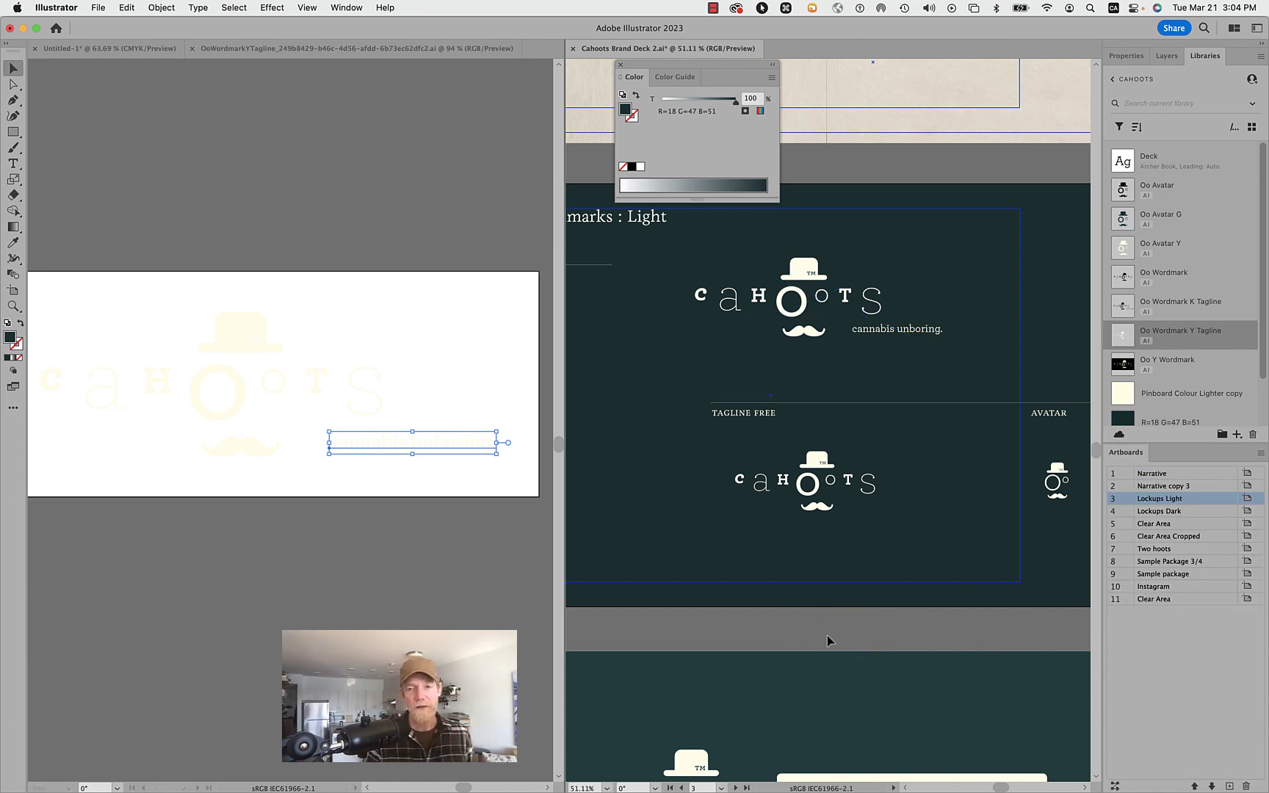
- Check the updated marks on the Lockups Light artboard, and close the Cahoots Brand Deck 2 document with its changes saved
{"action": "scroll", "coordinate": [827, 635], "scroll_direction": "right", "scroll_amount": 3}
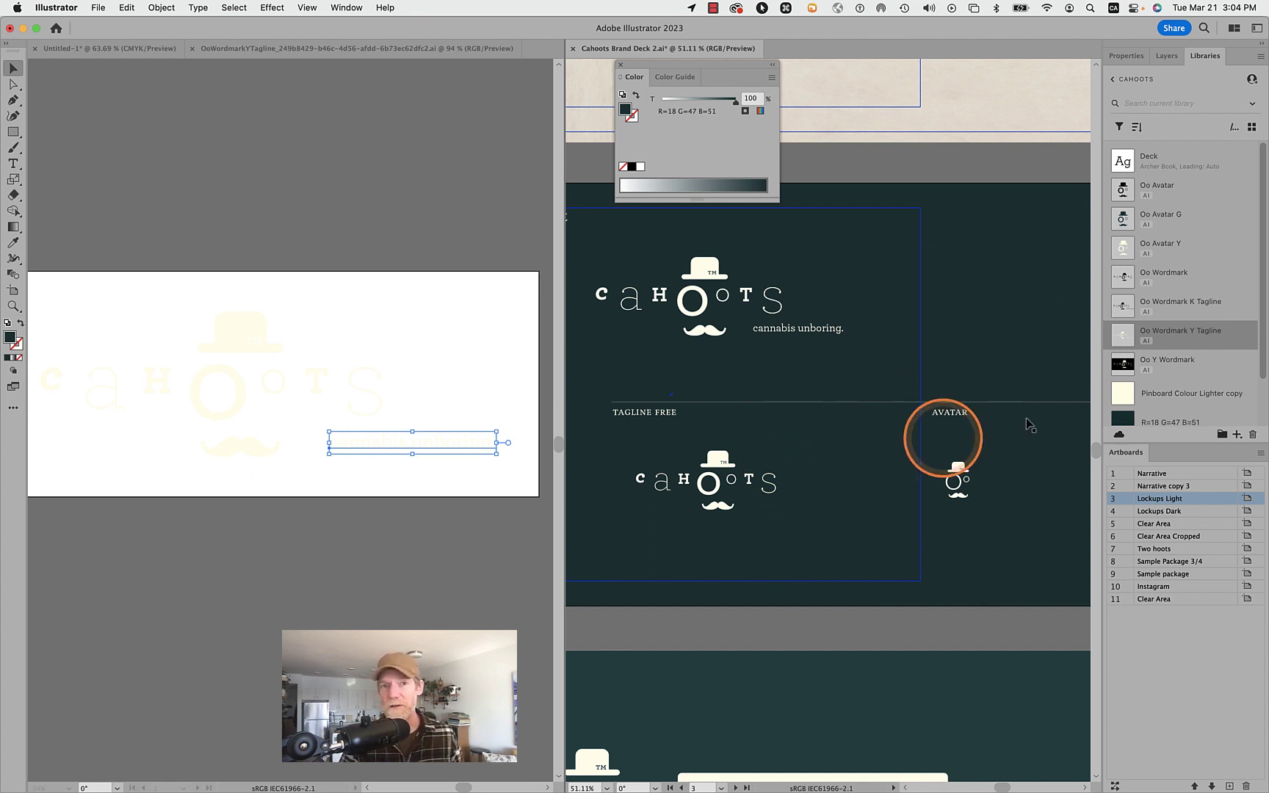
{"action": "left_click", "coordinate": [572, 48]}
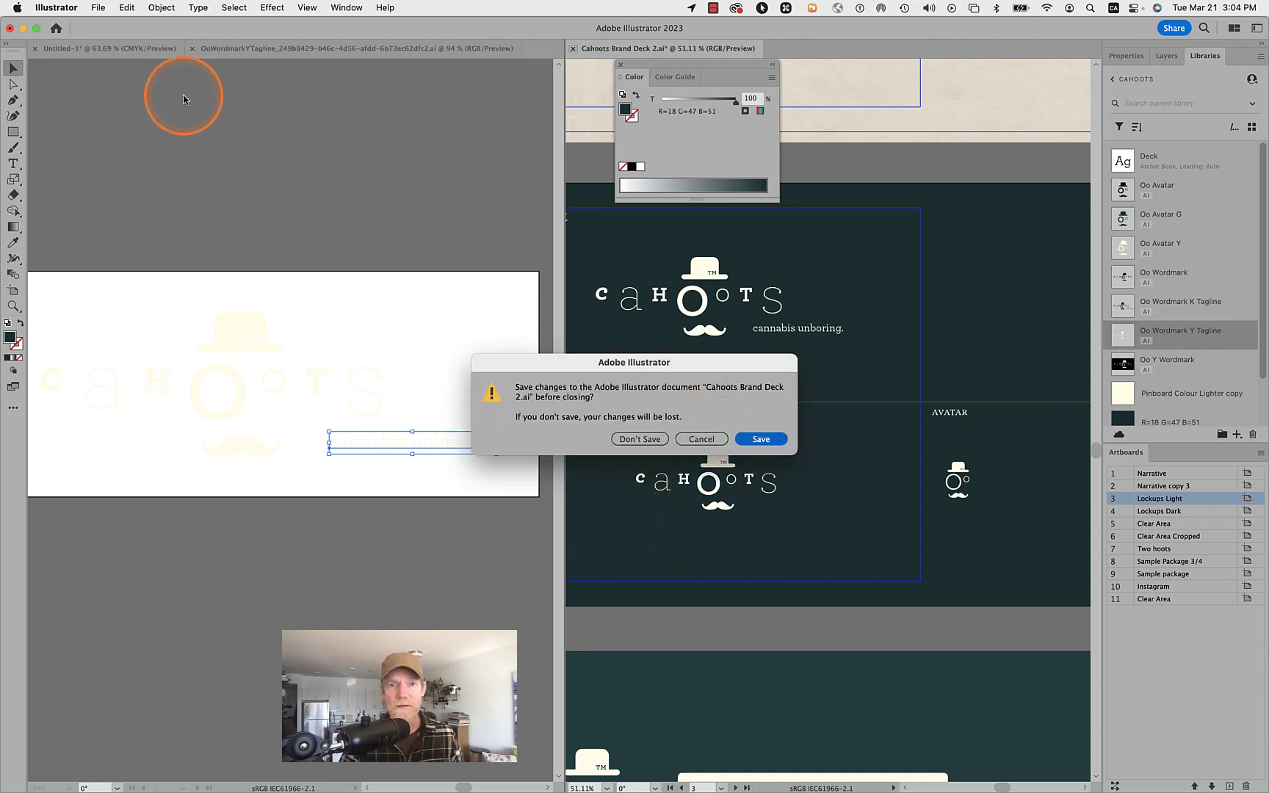
{"action": "left_click", "coordinate": [761, 438]}
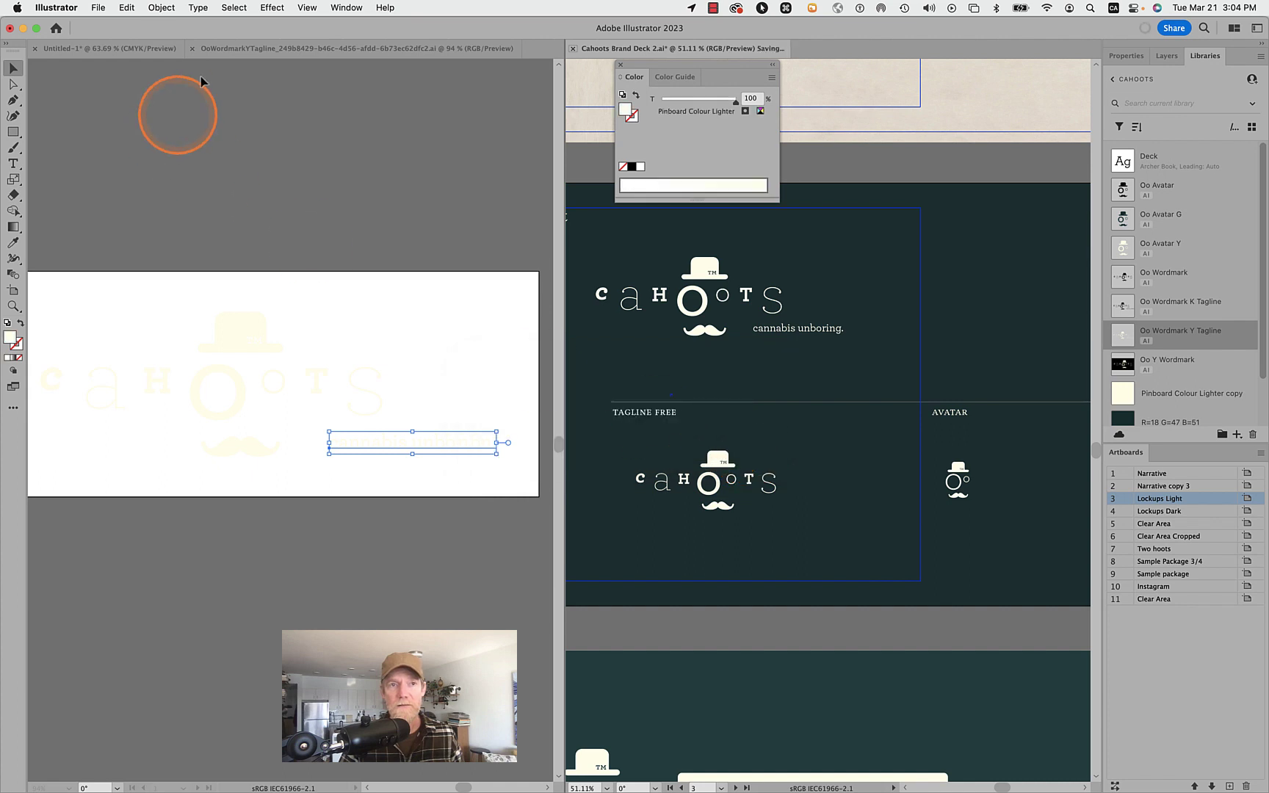
- Close the tagline wordmark graphic and consolidate the remaining open documents into a single view
{"action": "left_click", "coordinate": [192, 49]}
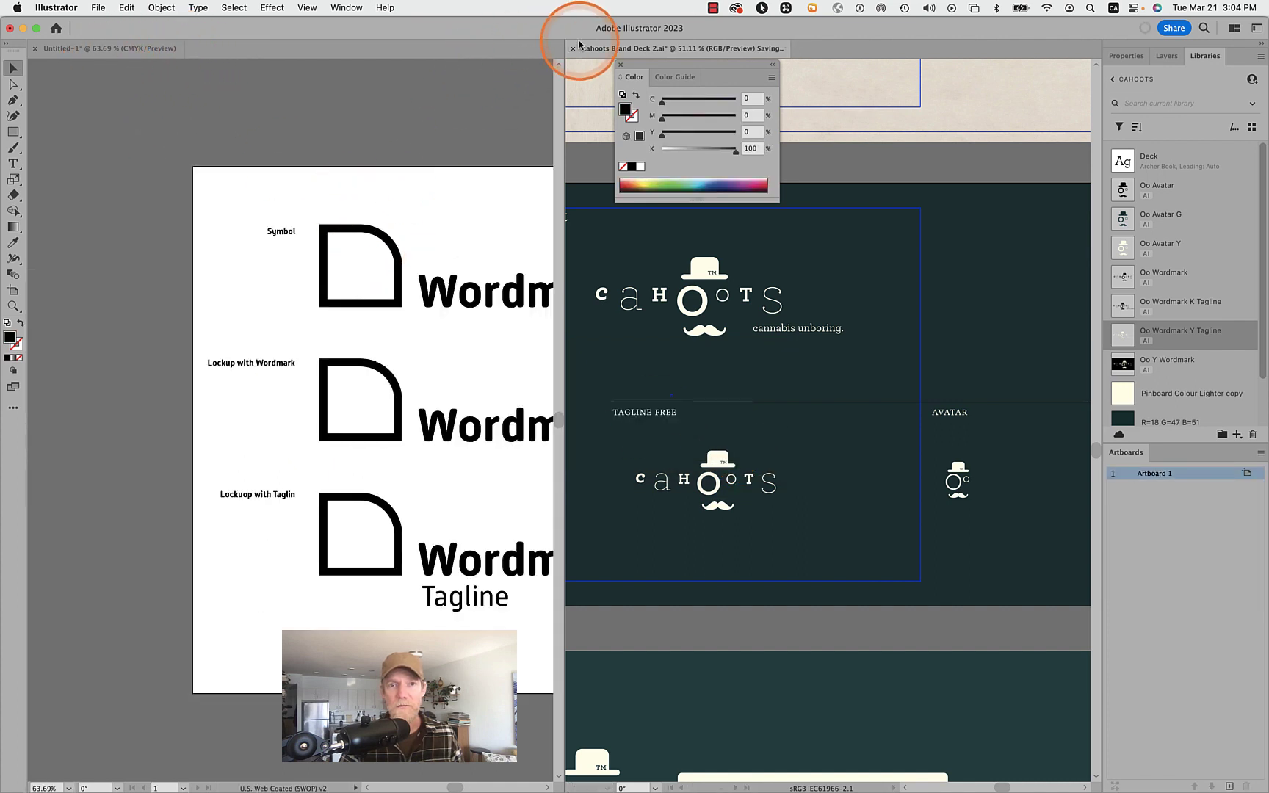
{"action": "left_click", "coordinate": [573, 49]}
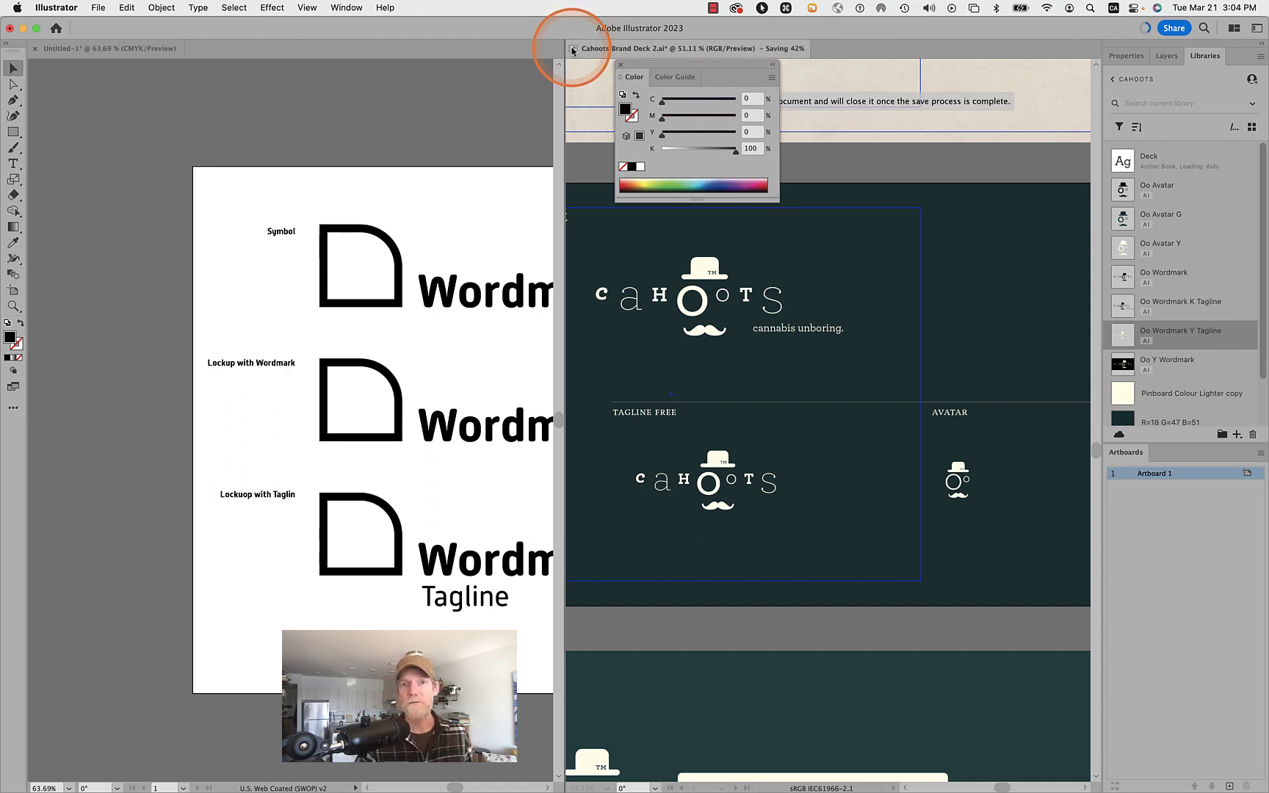
{"action": "left_click", "coordinate": [573, 49]}
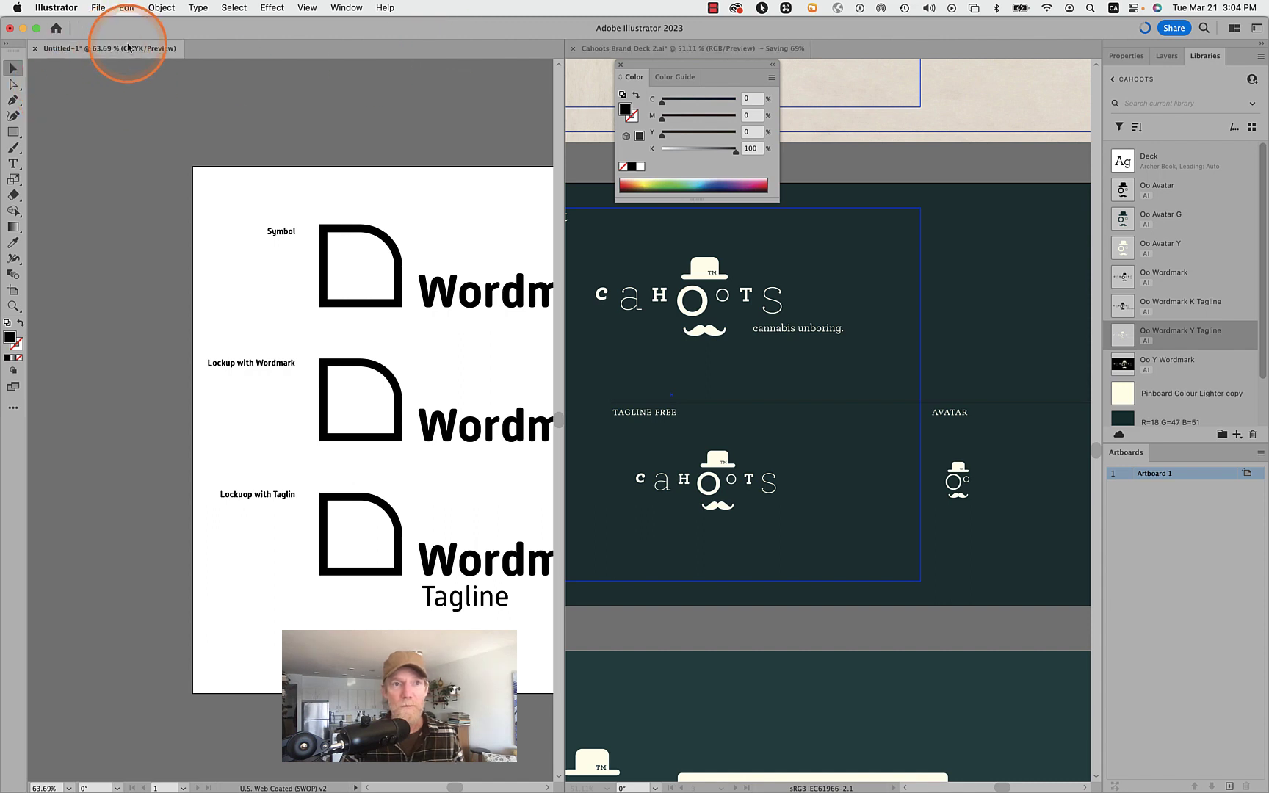
{"action": "left_click", "coordinate": [1236, 29]}
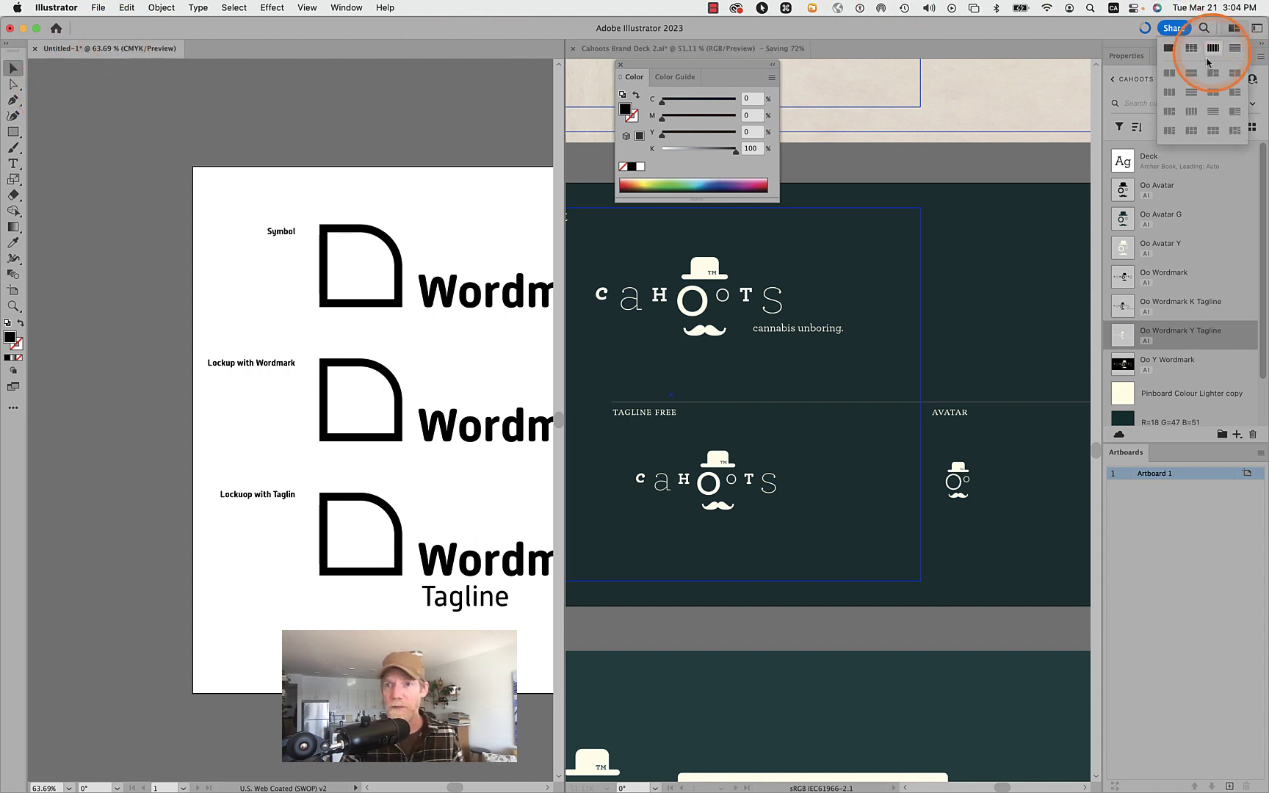
{"action": "left_click", "coordinate": [1169, 53]}
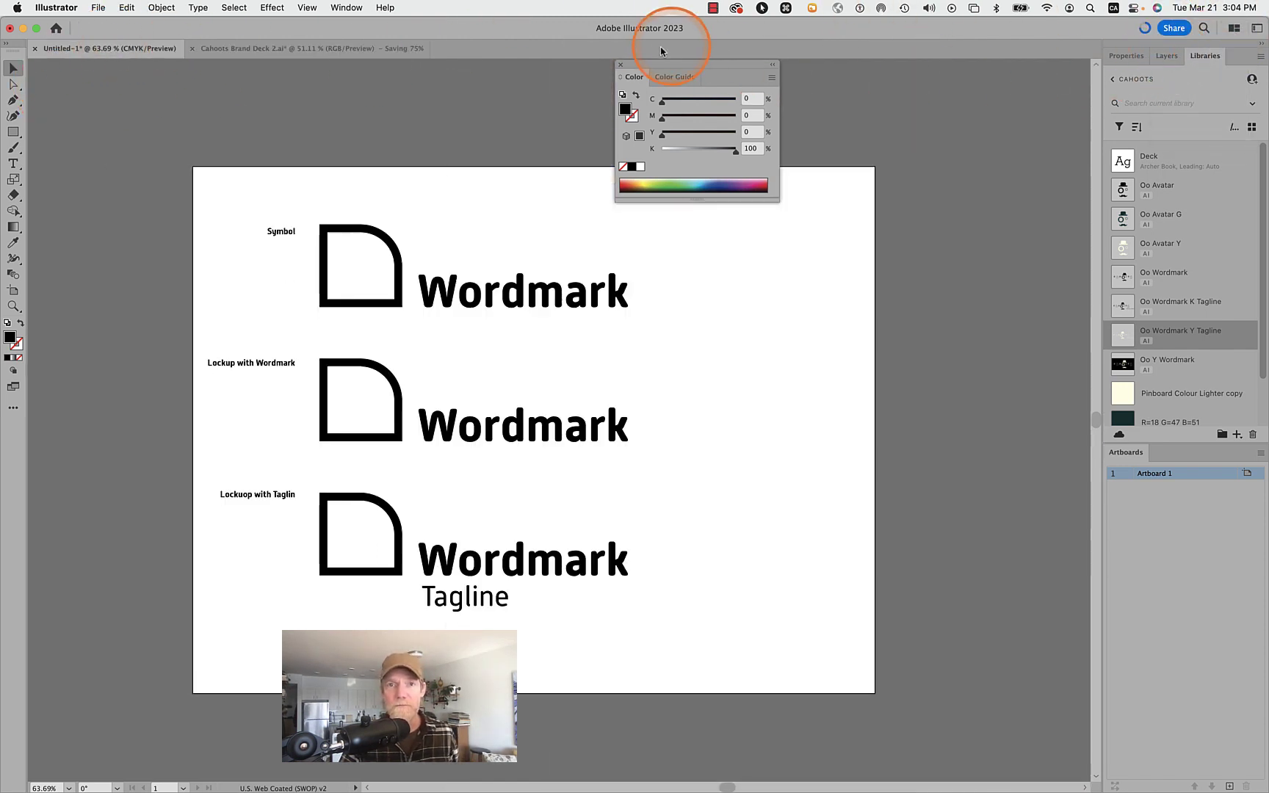
- Close the floating Color panel, open the GD374 library and delete its existing Symbol graphic
{"action": "left_click", "coordinate": [620, 65]}
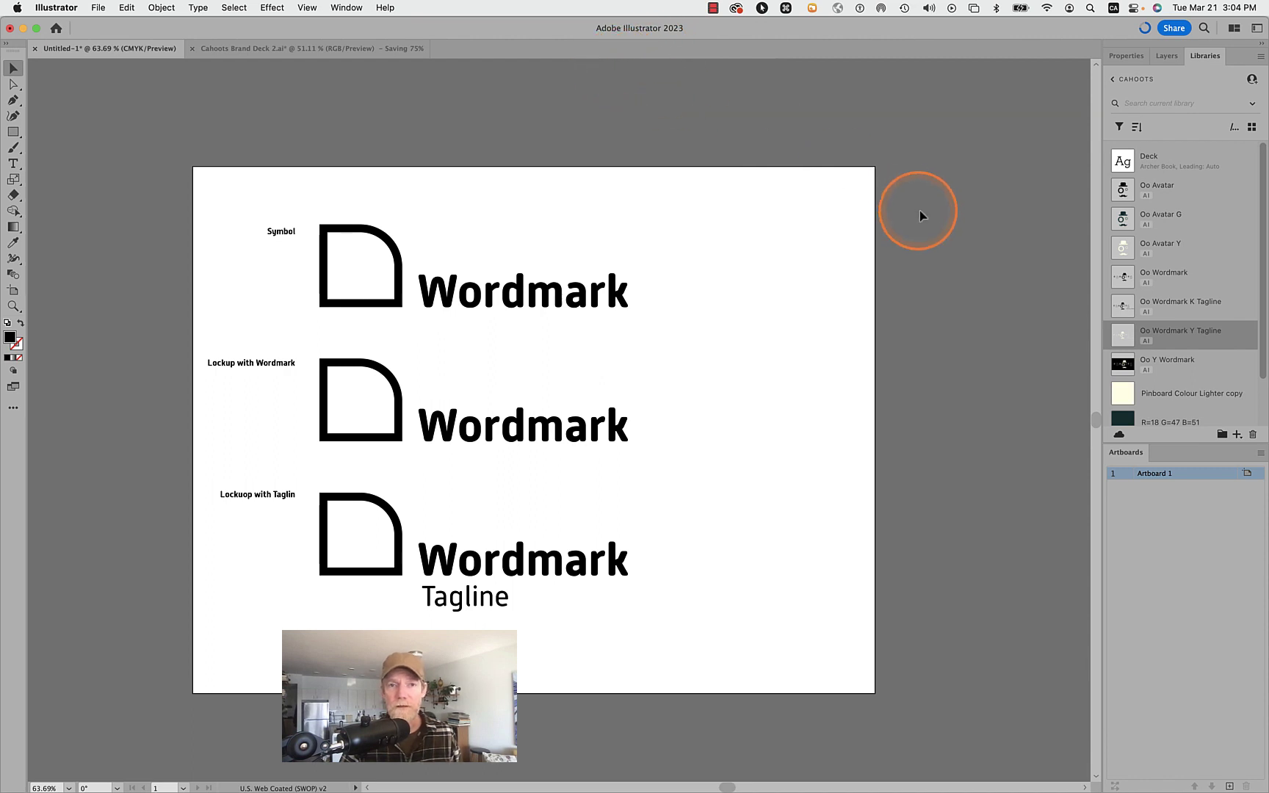
{"action": "left_click", "coordinate": [336, 233]}
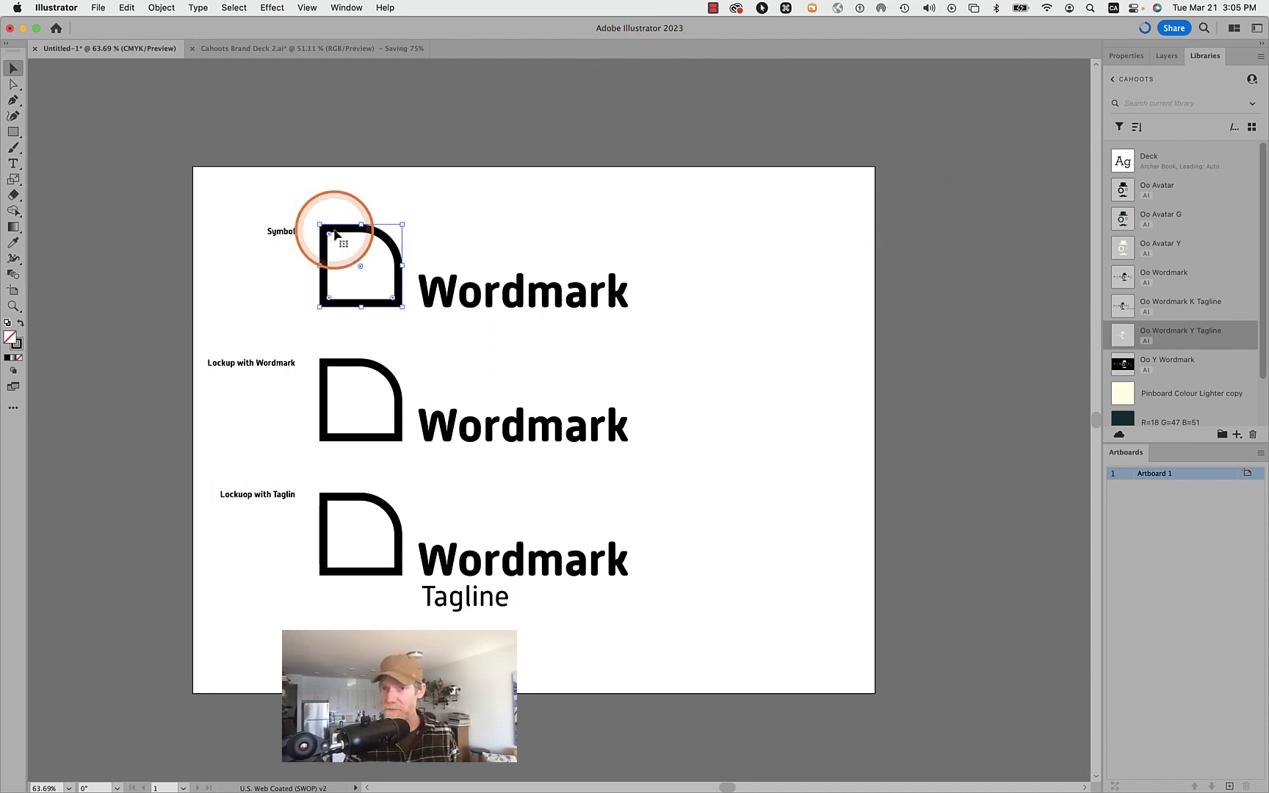
{"action": "left_click", "coordinate": [1112, 79]}
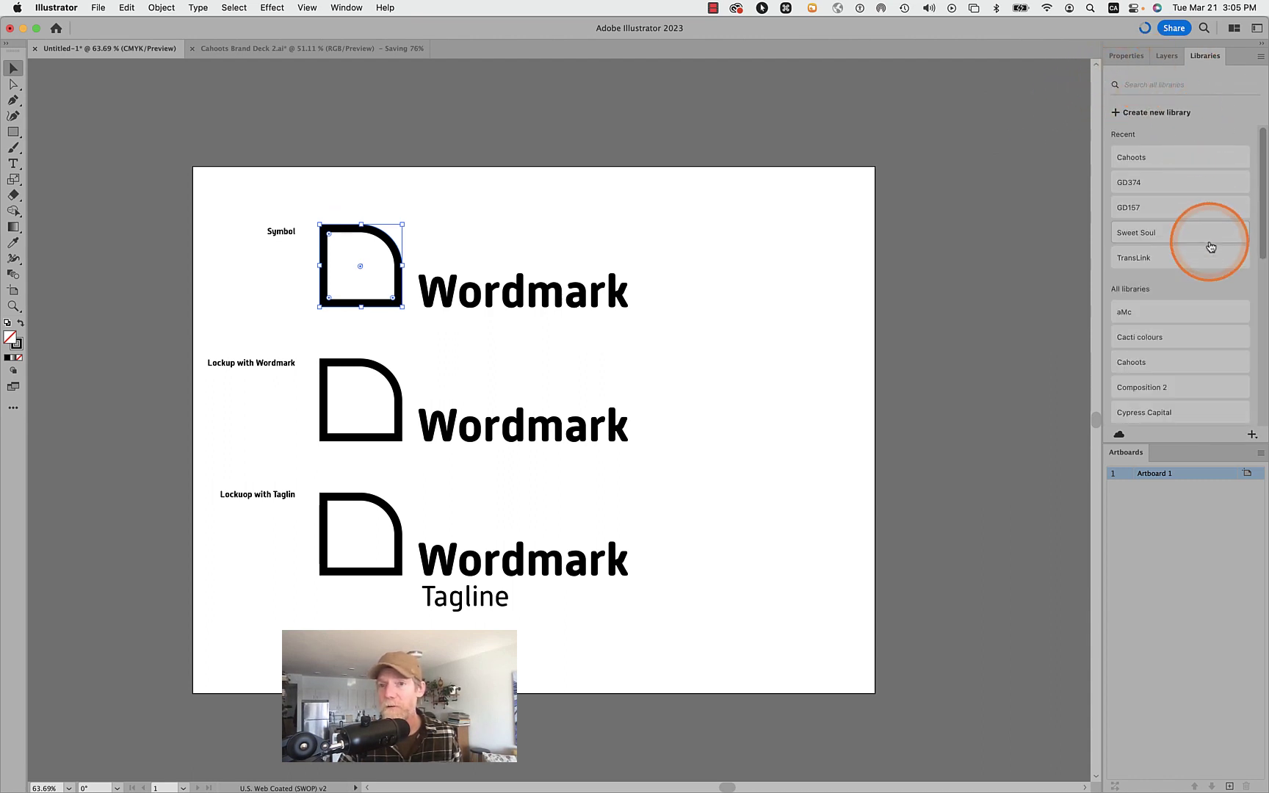
{"action": "scroll", "coordinate": [1241, 273], "scroll_direction": "down", "scroll_amount": 10}
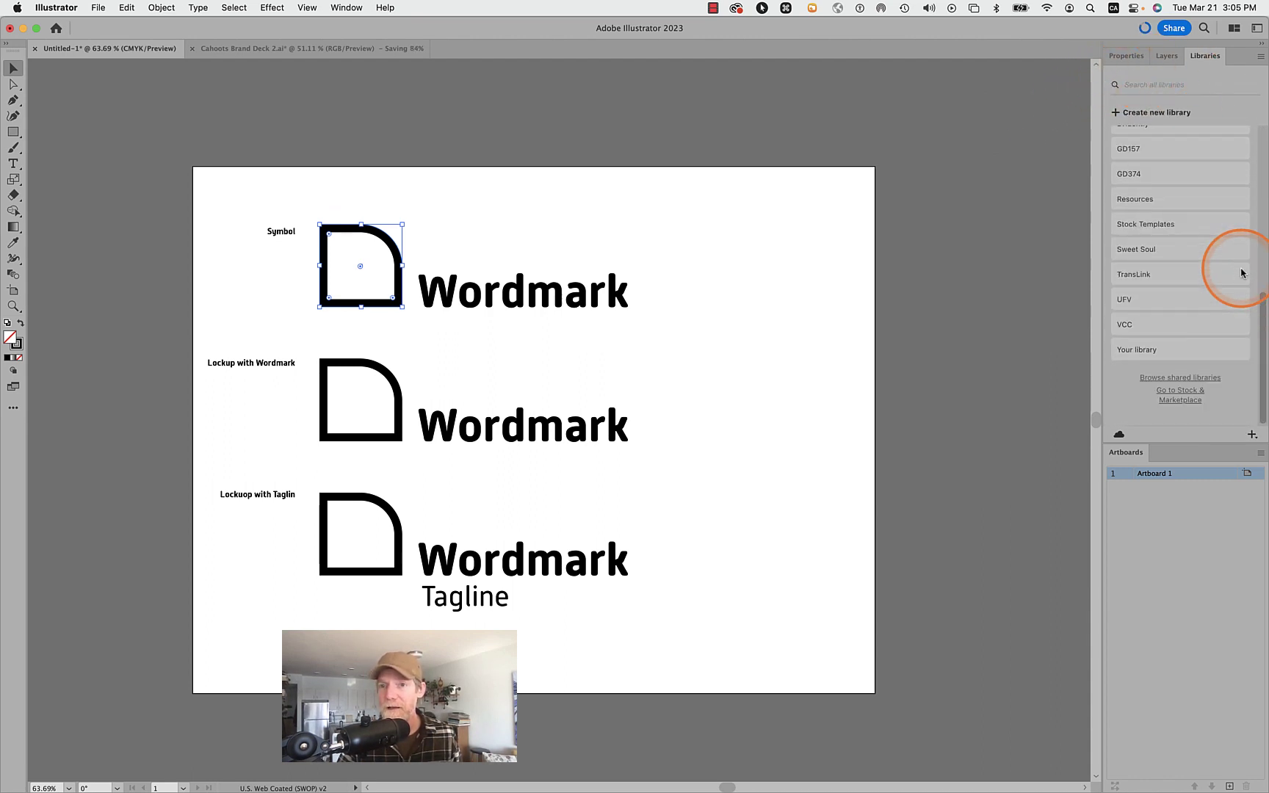
{"action": "scroll", "coordinate": [1241, 273], "scroll_direction": "up", "scroll_amount": 3}
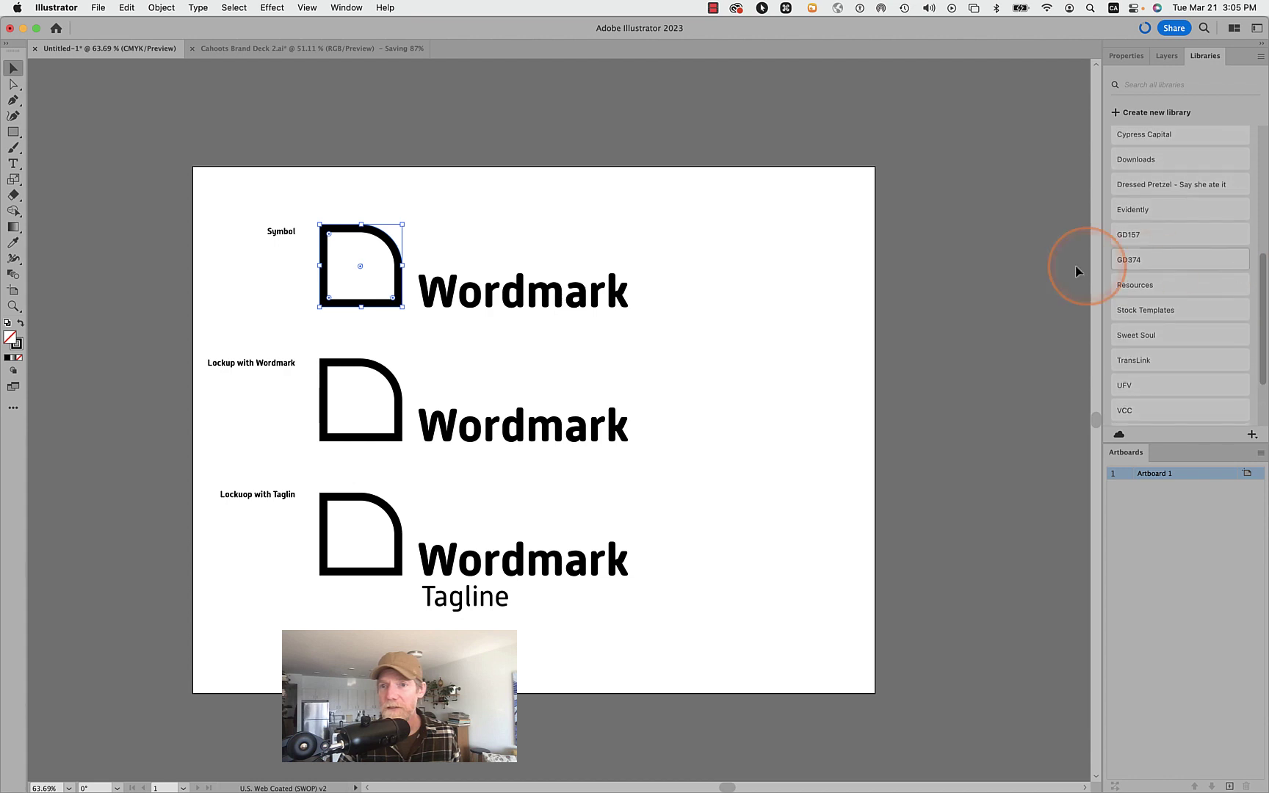
{"action": "left_click", "coordinate": [1252, 436]}
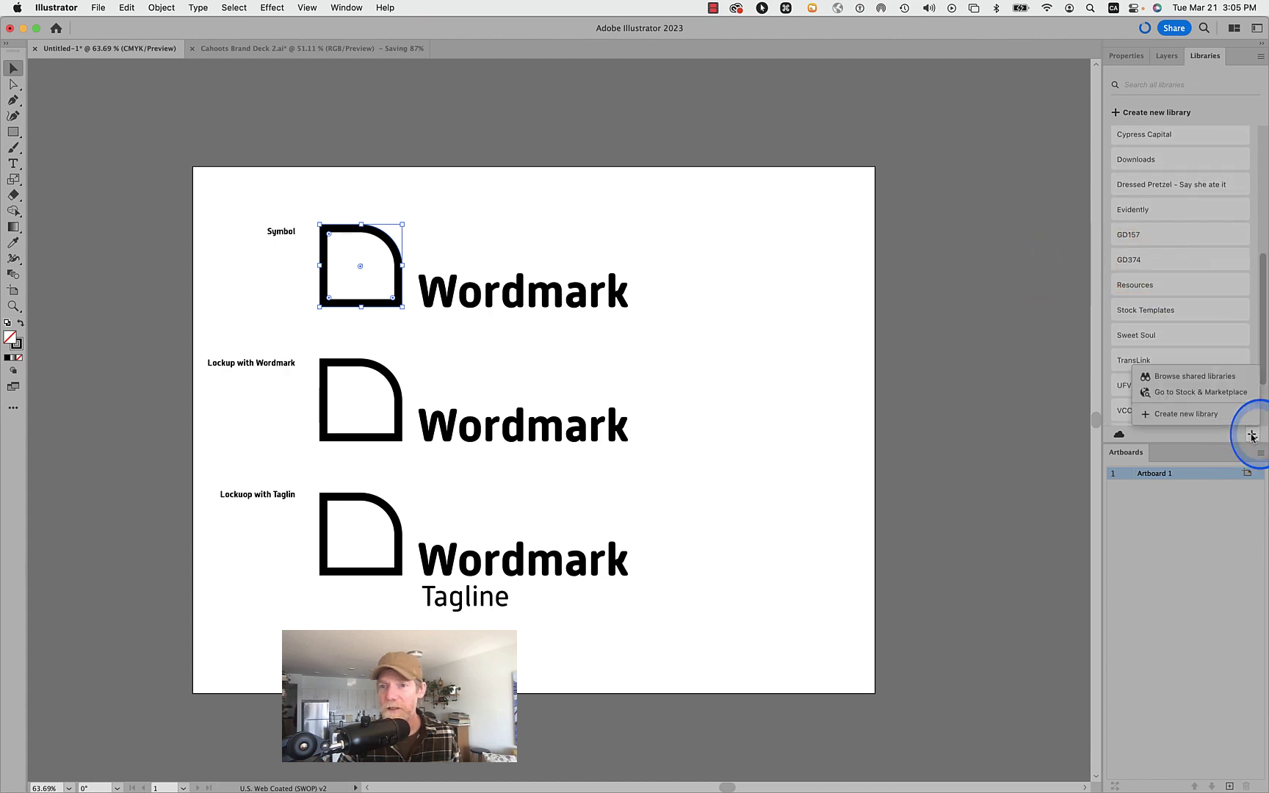
{"action": "left_click", "coordinate": [1131, 261]}
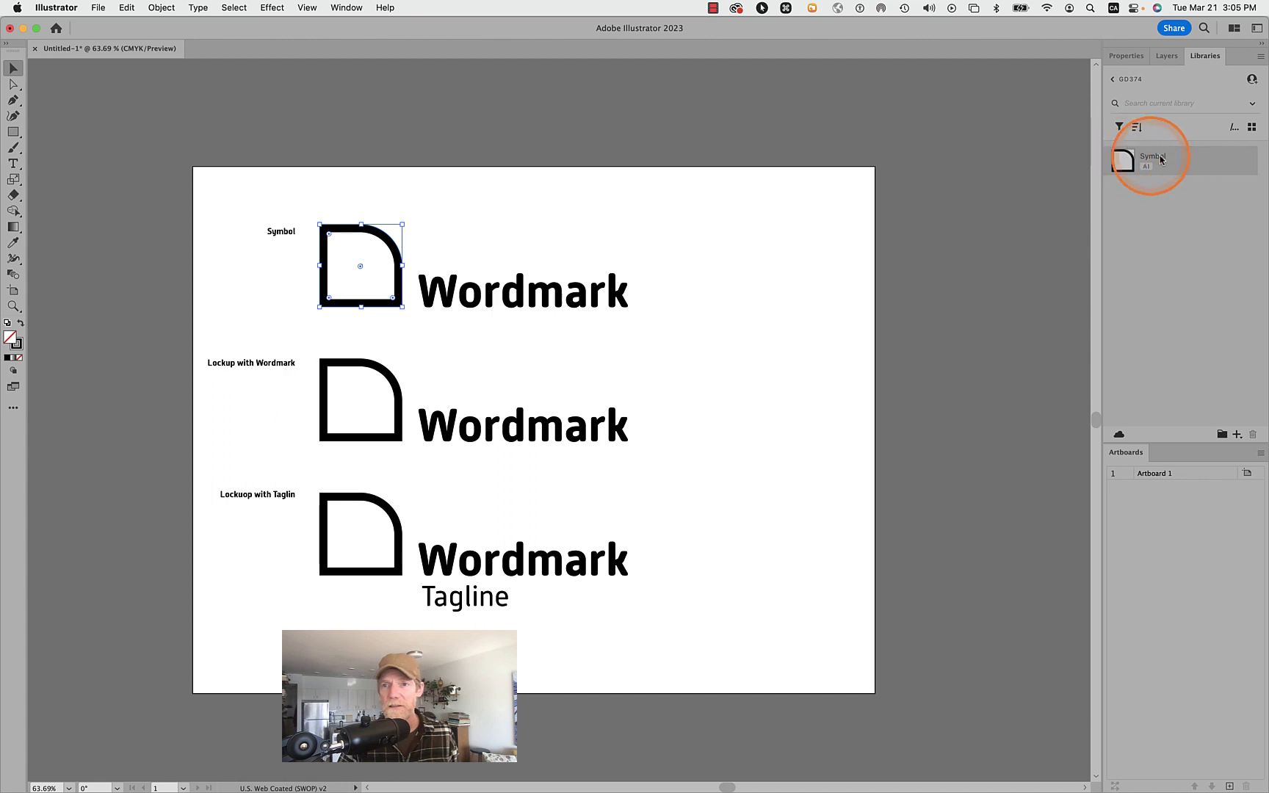
{"action": "left_click", "coordinate": [1210, 159]}
{"action": "left_click", "coordinate": [1253, 434]}
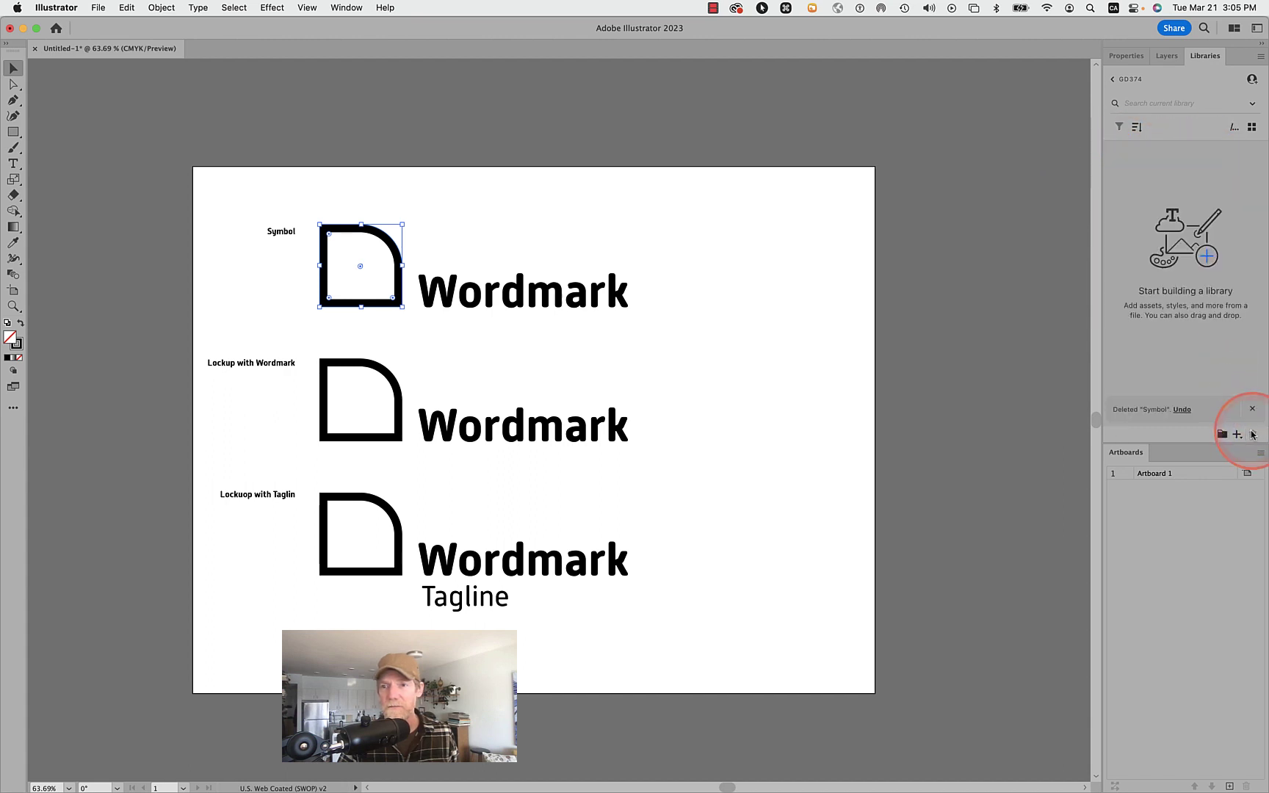
- Add the symbol shape from the Symbol row to the GD374 library and name the graphic Symbol
{"action": "left_click", "coordinate": [474, 233]}
{"action": "left_click_drag", "start_coordinate": [380, 244], "coordinate": [1210, 237]}
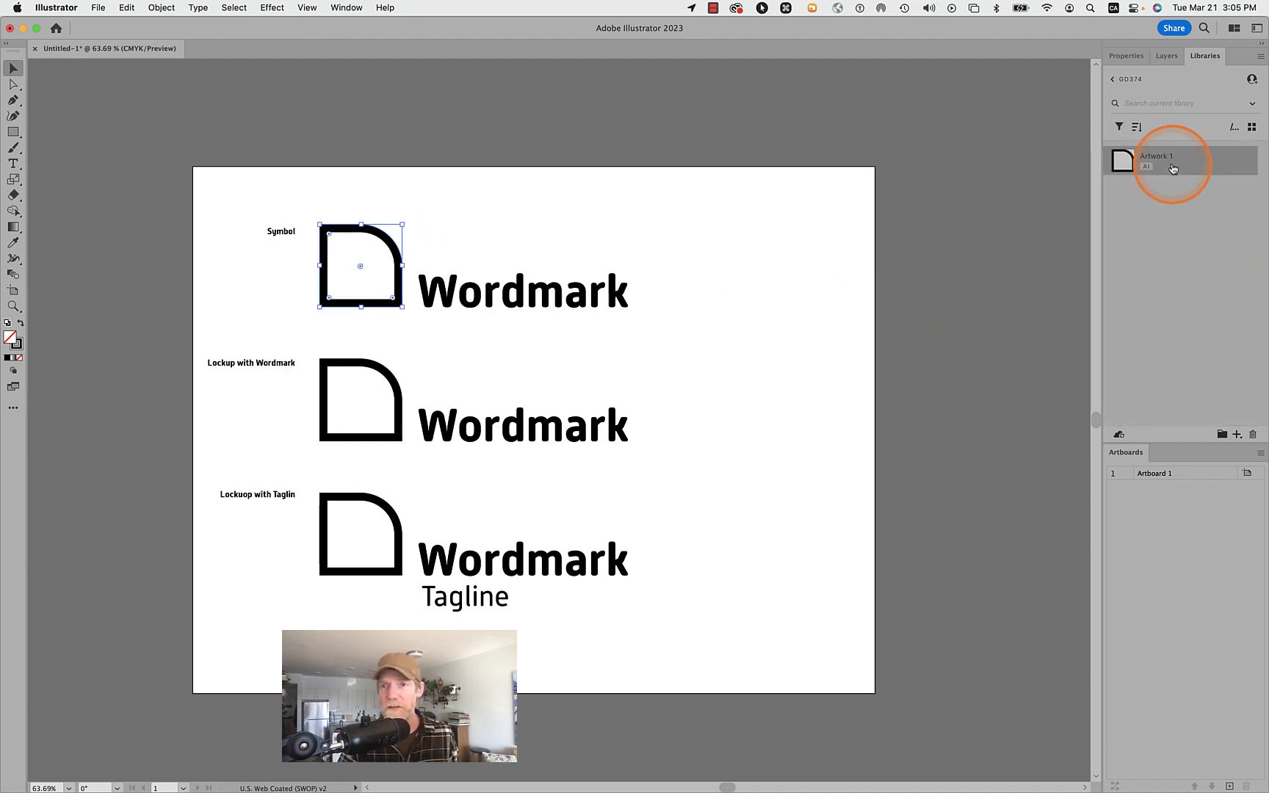
{"action": "double_click", "coordinate": [1168, 157]}
{"action": "type", "text": "S"}
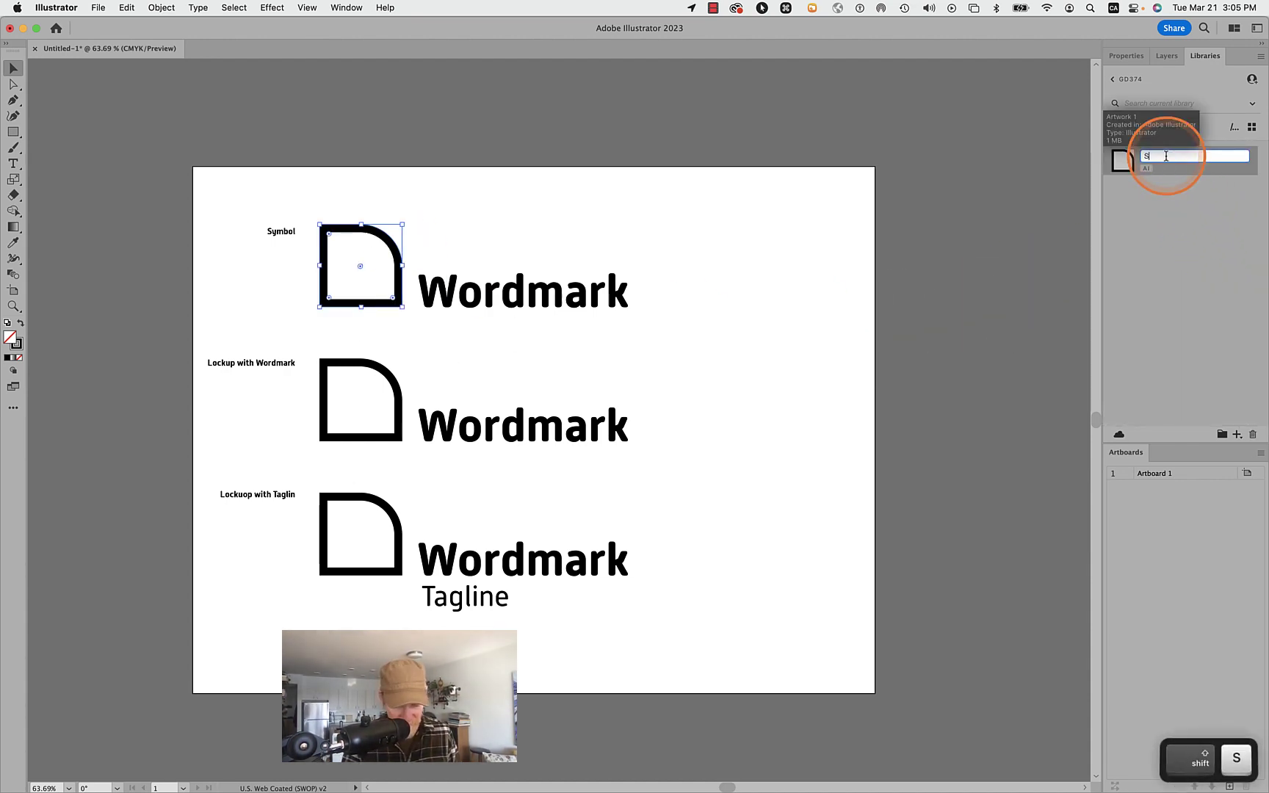
{"action": "type", "text": "ymbol"}
{"action": "key", "text": "Return"}
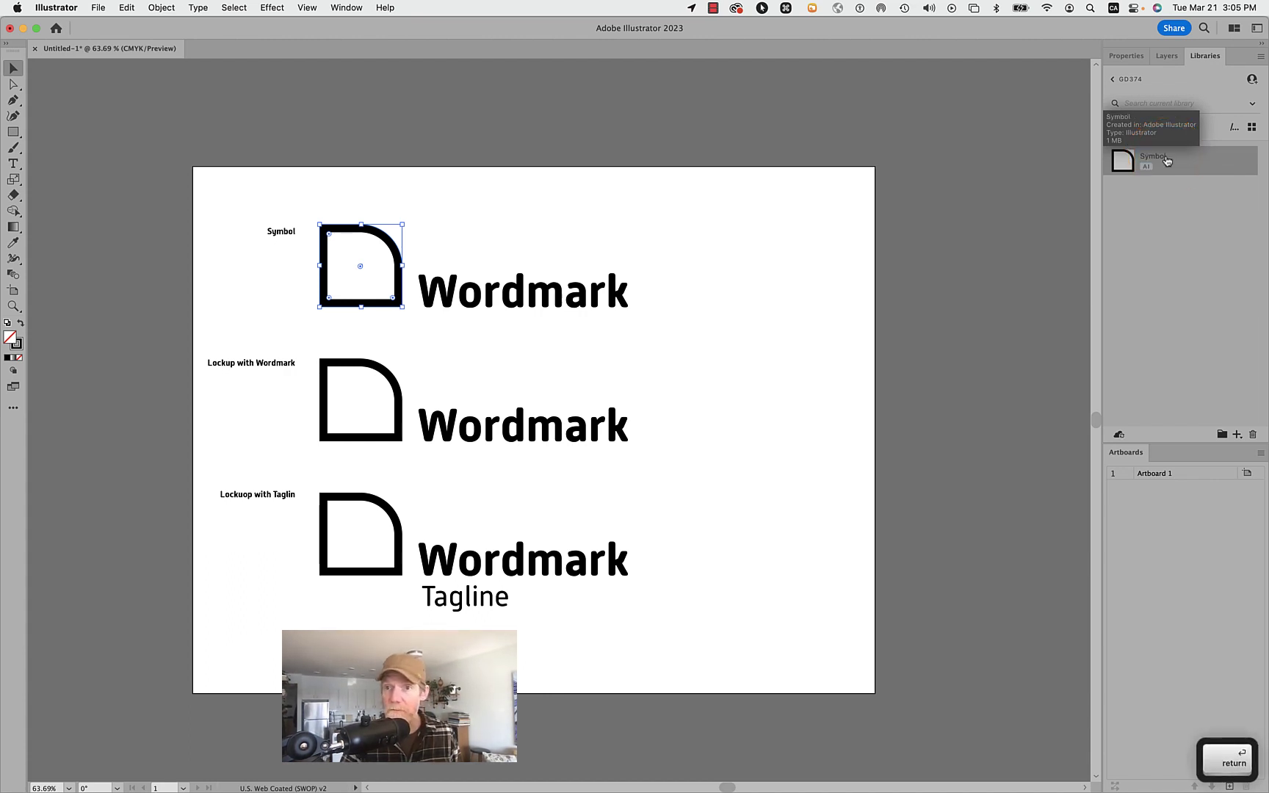
- Delete the Wordmark text beside the shape in the Symbol row
{"action": "left_click", "coordinate": [498, 245]}
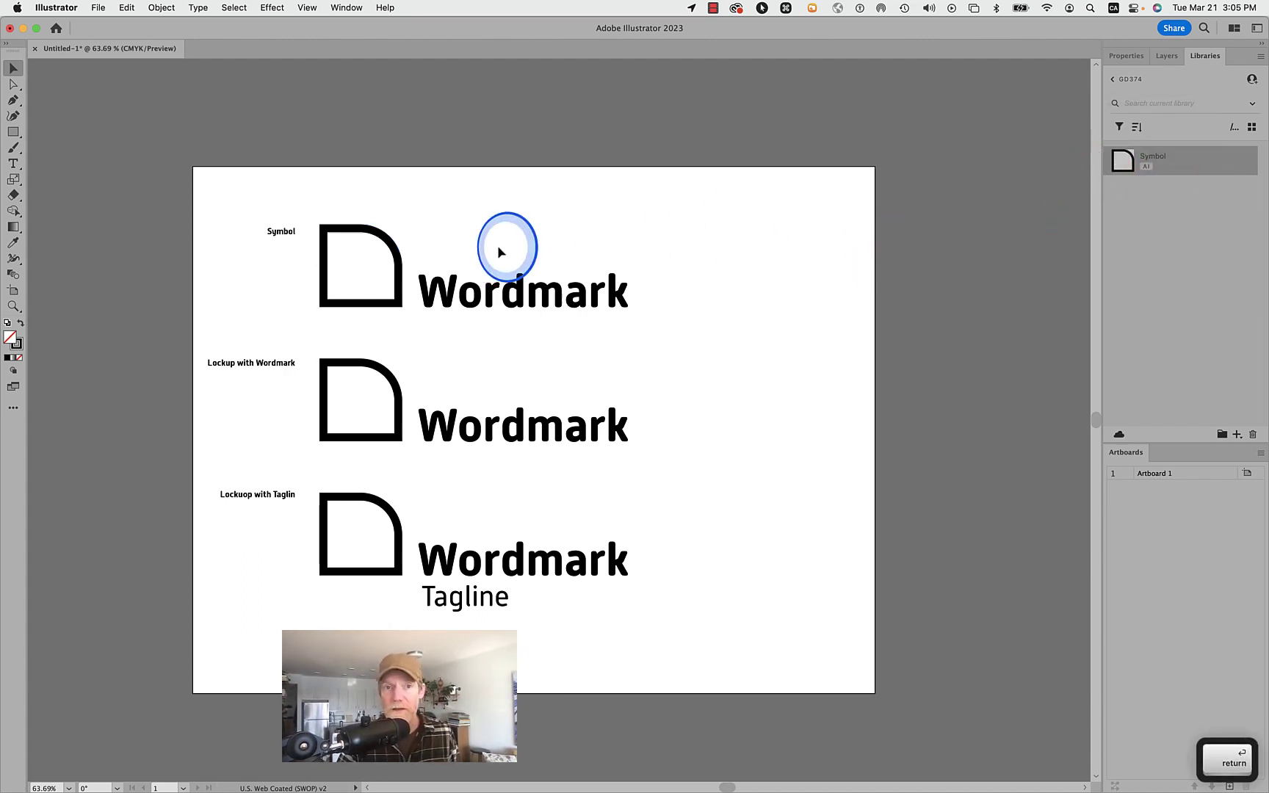
{"action": "left_click", "coordinate": [499, 289]}
{"action": "key", "text": "BackSpace"}
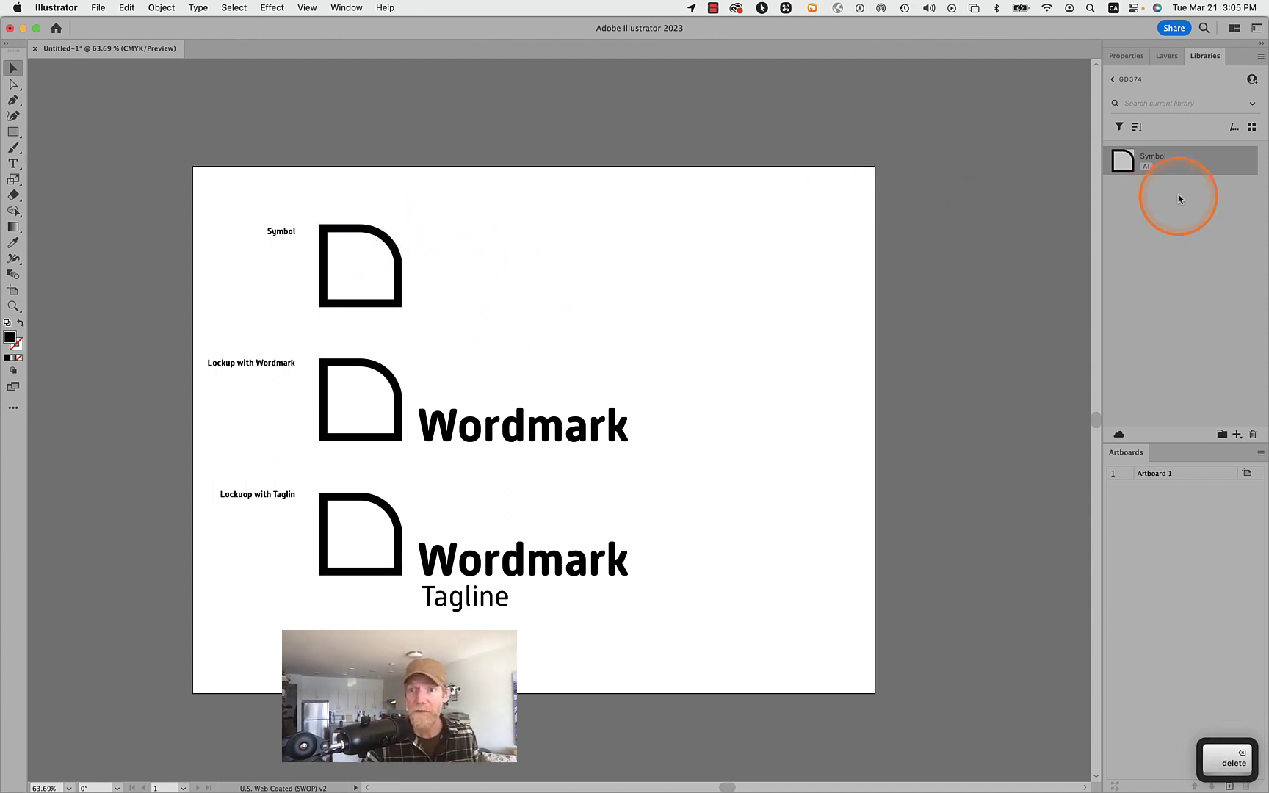
- Place a linked copy of the library's Symbol graphic over the shape in the Lockup with Wordmark row
{"action": "left_click_drag", "start_coordinate": [1184, 159], "coordinate": [395, 359]}
{"action": "left_click", "coordinate": [585, 360]}
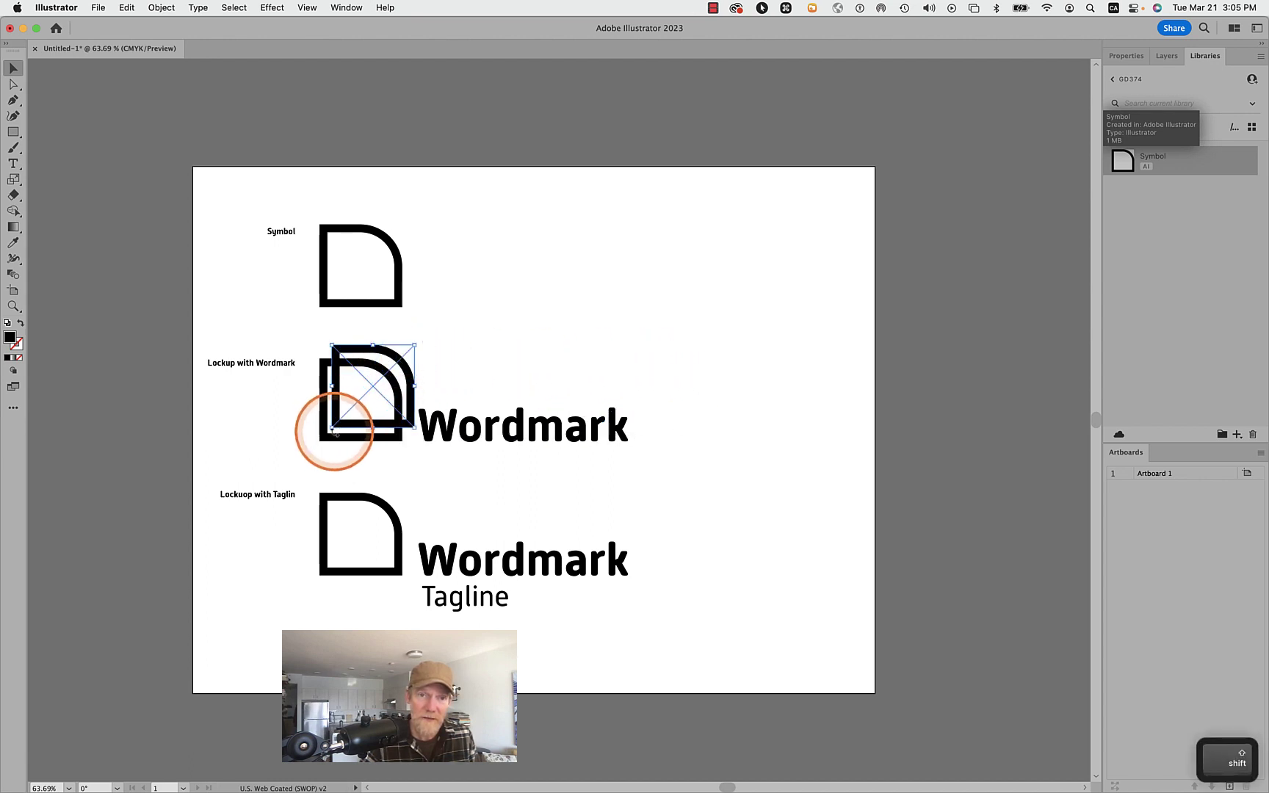
{"action": "left_click", "coordinate": [329, 439], "text": "shift"}
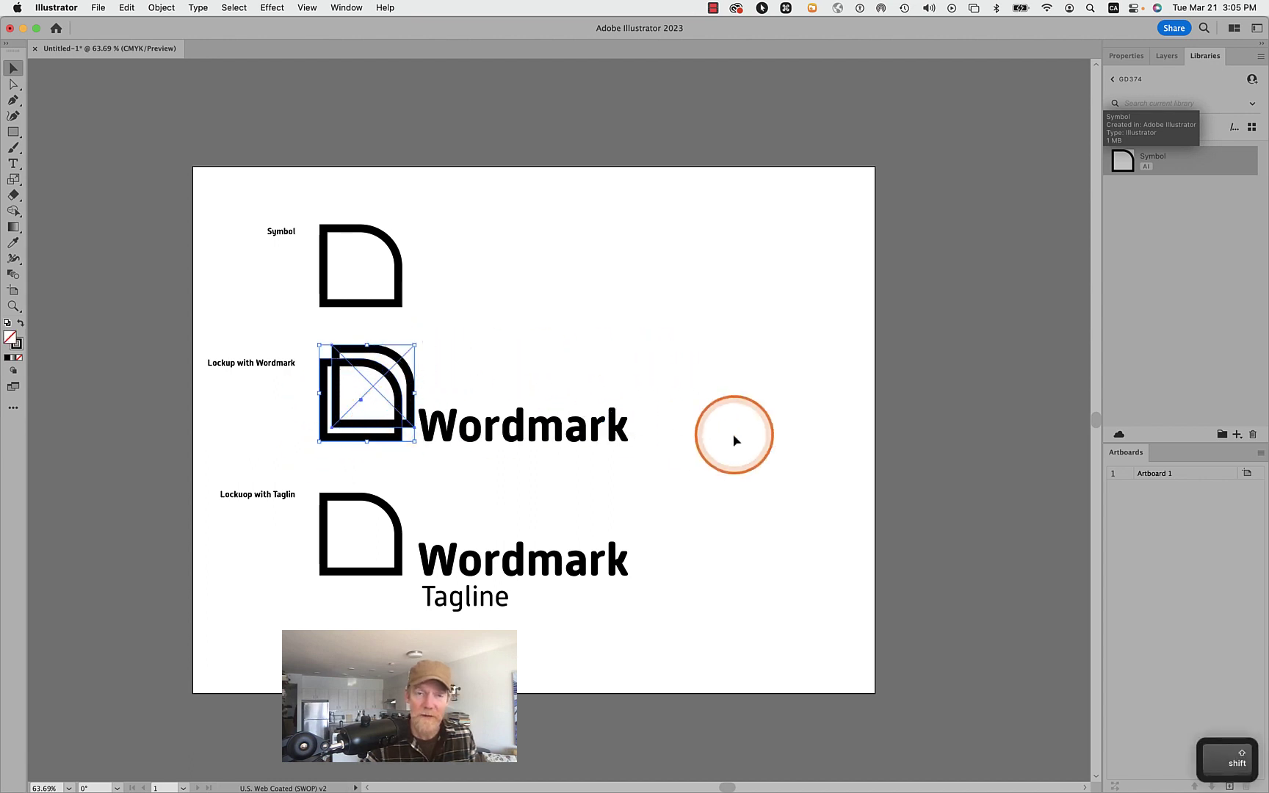
{"action": "left_click", "coordinate": [693, 368]}
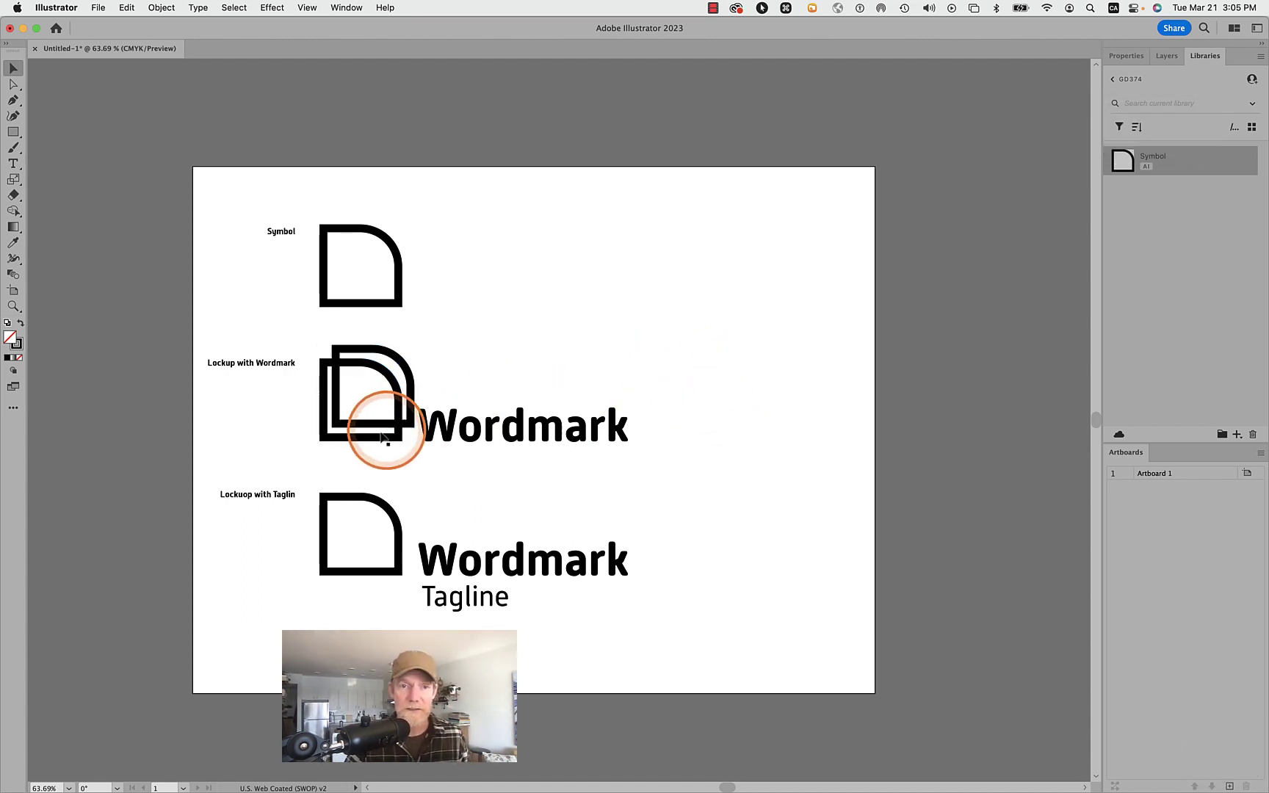
{"action": "left_click", "coordinate": [389, 512]}
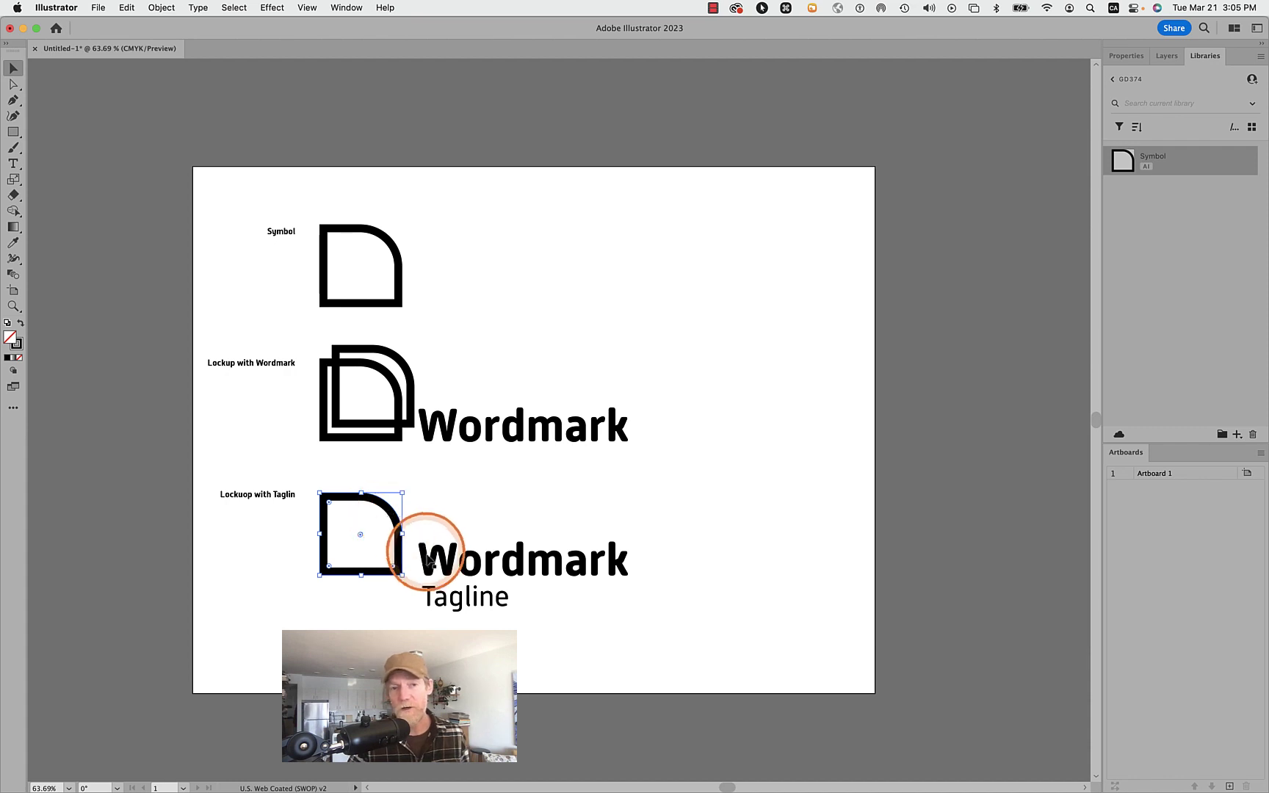
- Align the linked symbol with the original Lockup with Wordmark shape horizontally and by bottom edges so the two coincide
{"action": "left_click", "coordinate": [342, 439]}
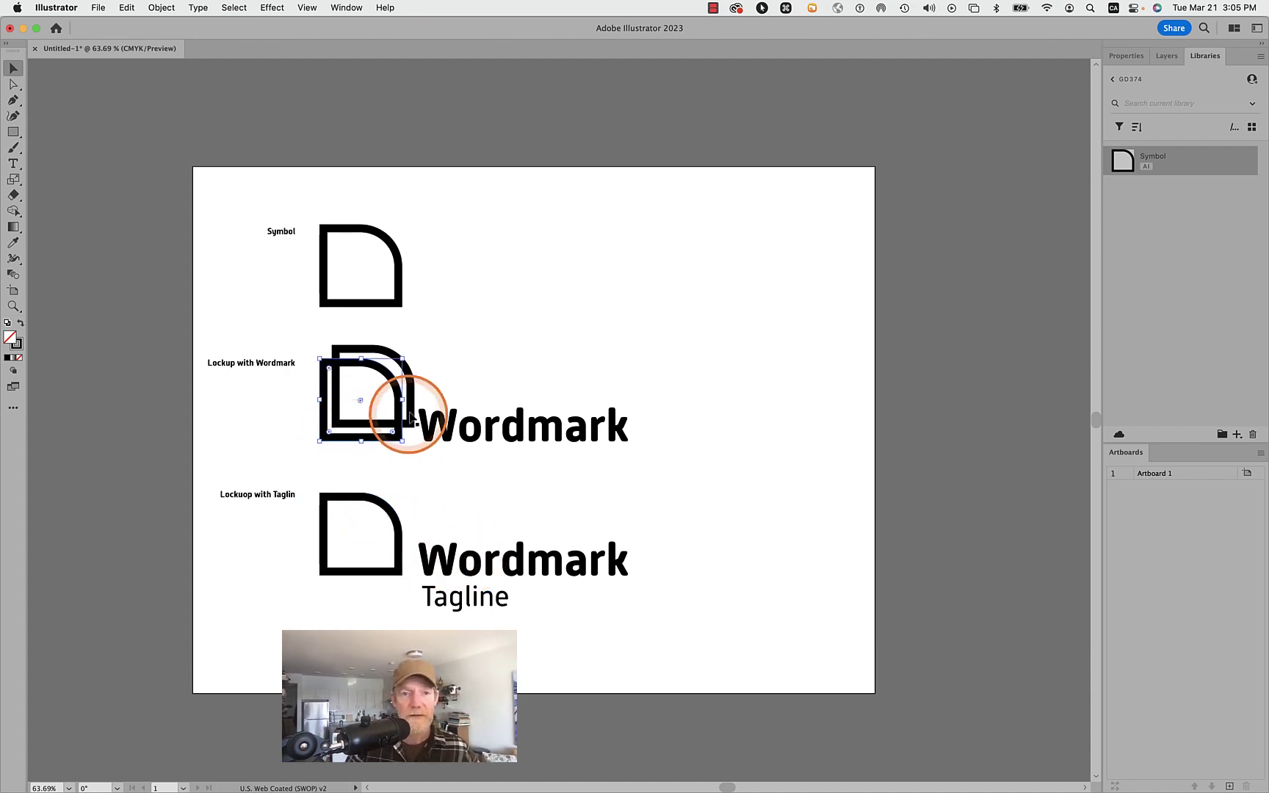
{"action": "left_click", "coordinate": [410, 371], "text": "shift"}
{"action": "left_click", "coordinate": [1127, 55]}
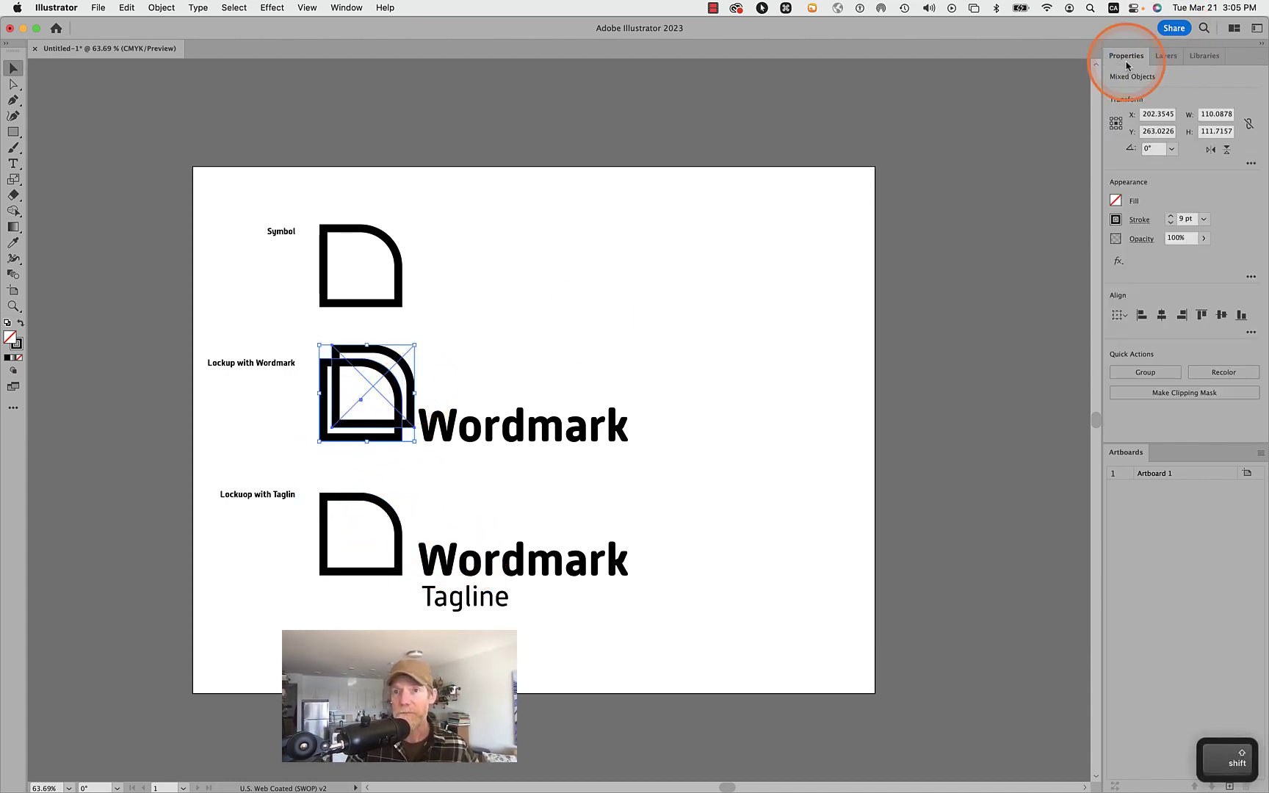
{"action": "left_click", "coordinate": [1157, 319]}
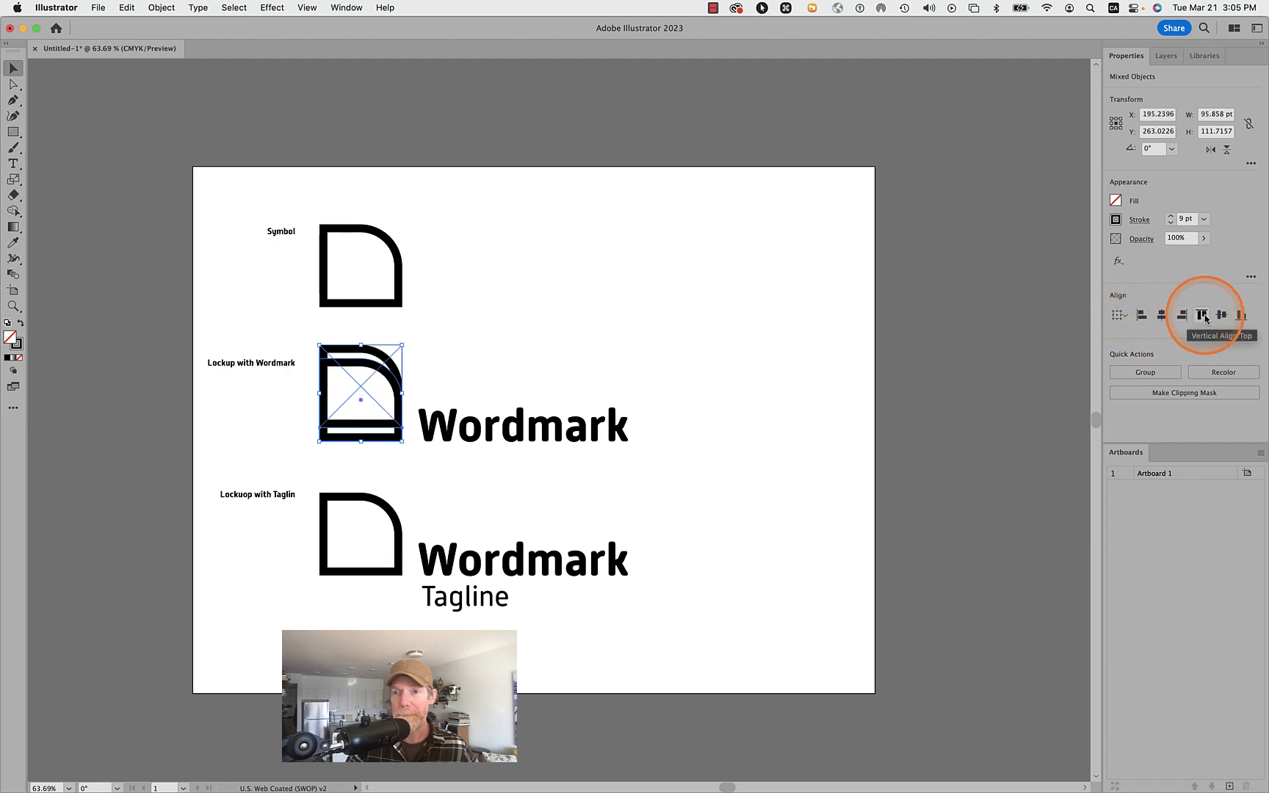
{"action": "left_click", "coordinate": [1241, 316]}
{"action": "left_click", "coordinate": [737, 313]}
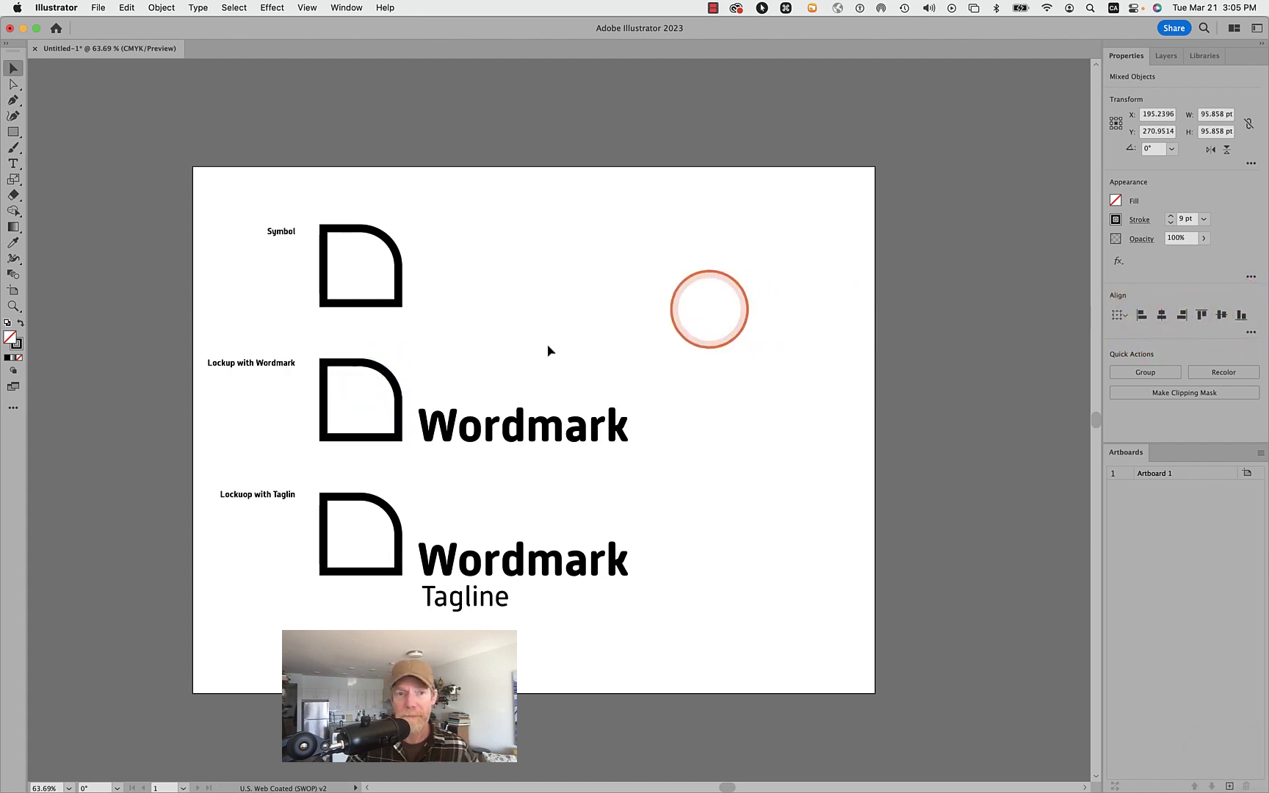
- Send the linked symbol to the back and delete the original shape covering it in the Lockup with Wordmark row
{"action": "left_click", "coordinate": [404, 378]}
{"action": "right_click", "coordinate": [397, 385]}
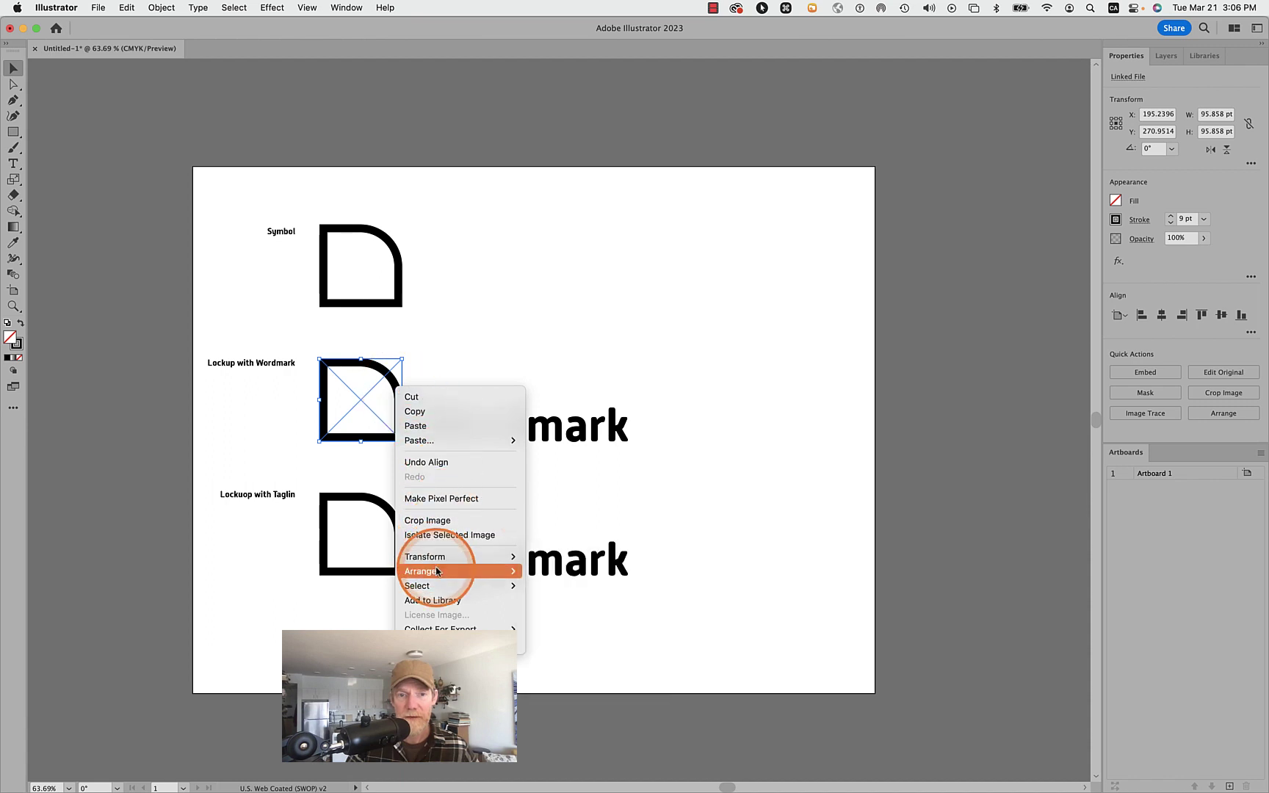
{"action": "mouse_move", "coordinate": [439, 572]}
{"action": "left_click", "coordinate": [579, 614]}
{"action": "left_click", "coordinate": [581, 354]}
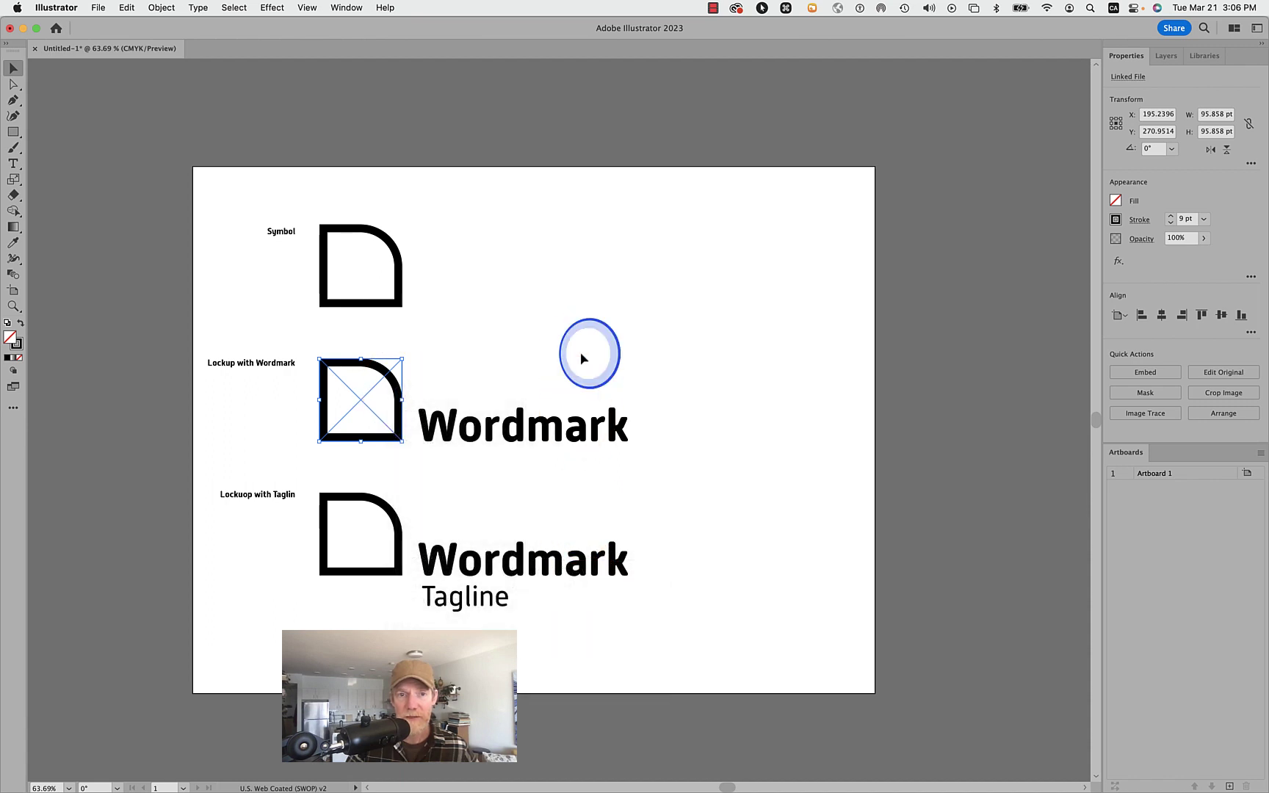
{"action": "left_click", "coordinate": [395, 387]}
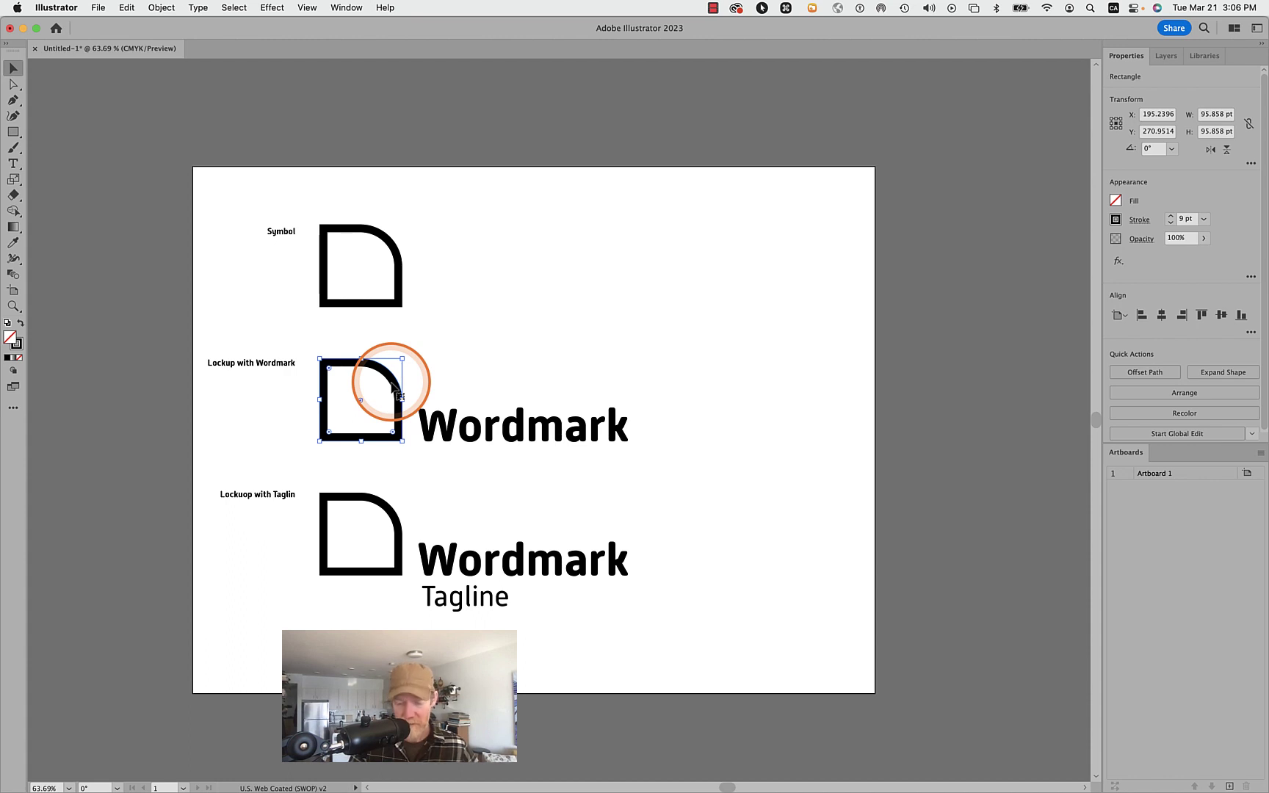
{"action": "key", "text": "BackSpace"}
{"action": "left_click", "coordinate": [395, 382]}
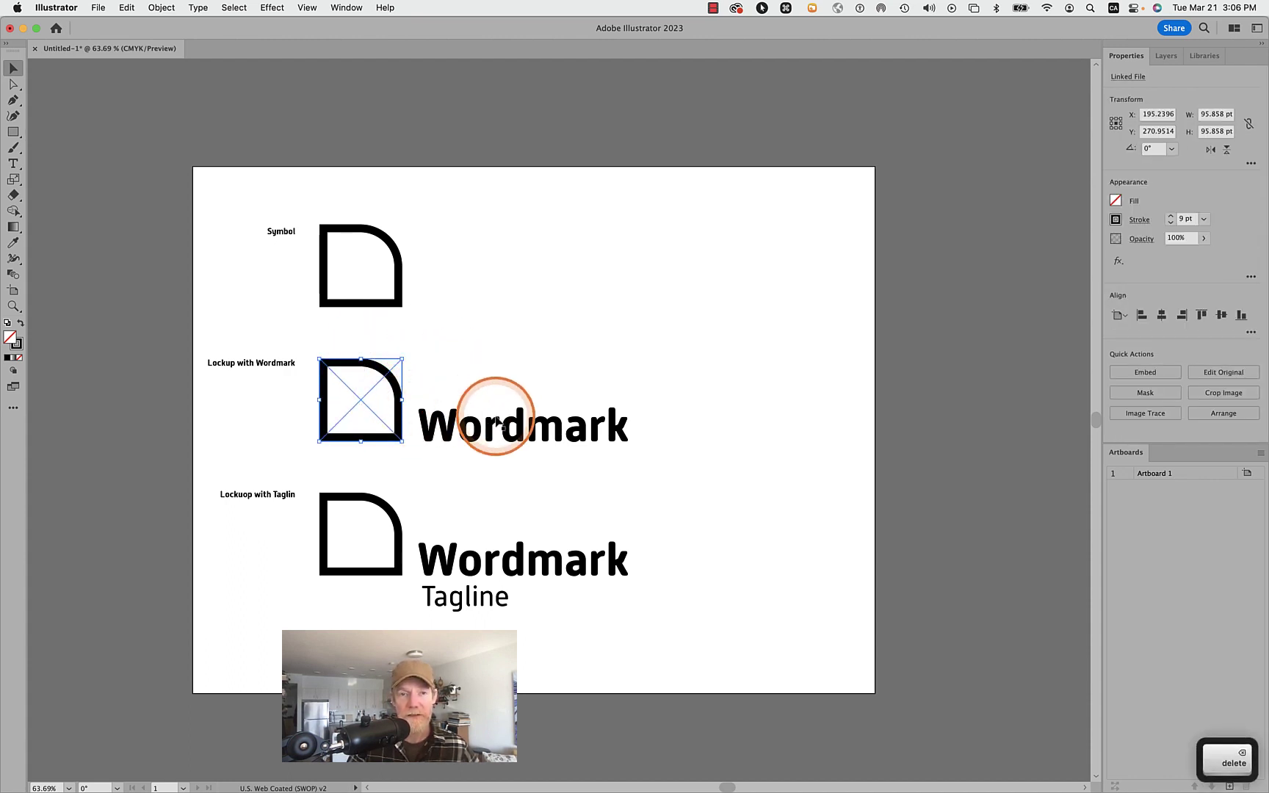
- Convert the tagline lockup's symbol shape into a guide, and outline its Wordmark text and make that a guide too
{"action": "left_click", "coordinate": [390, 518]}
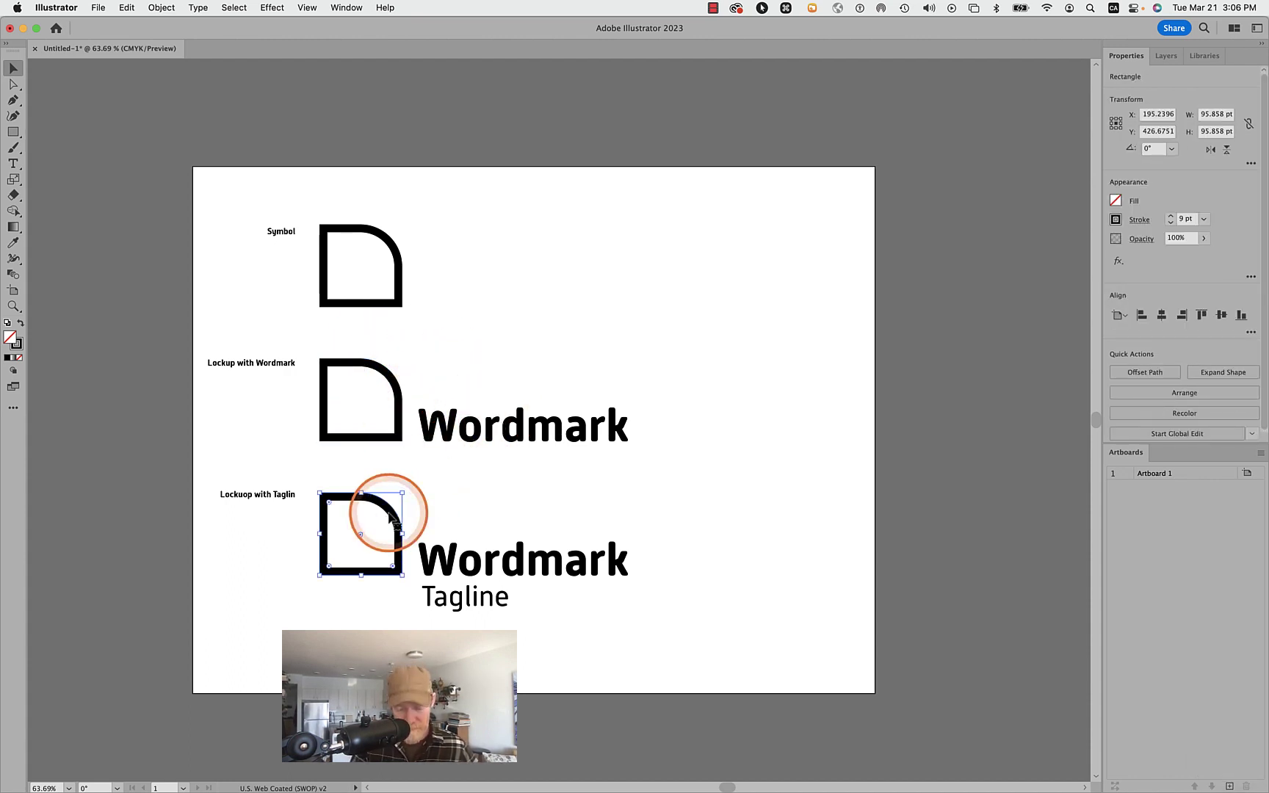
{"action": "key", "text": "super"}
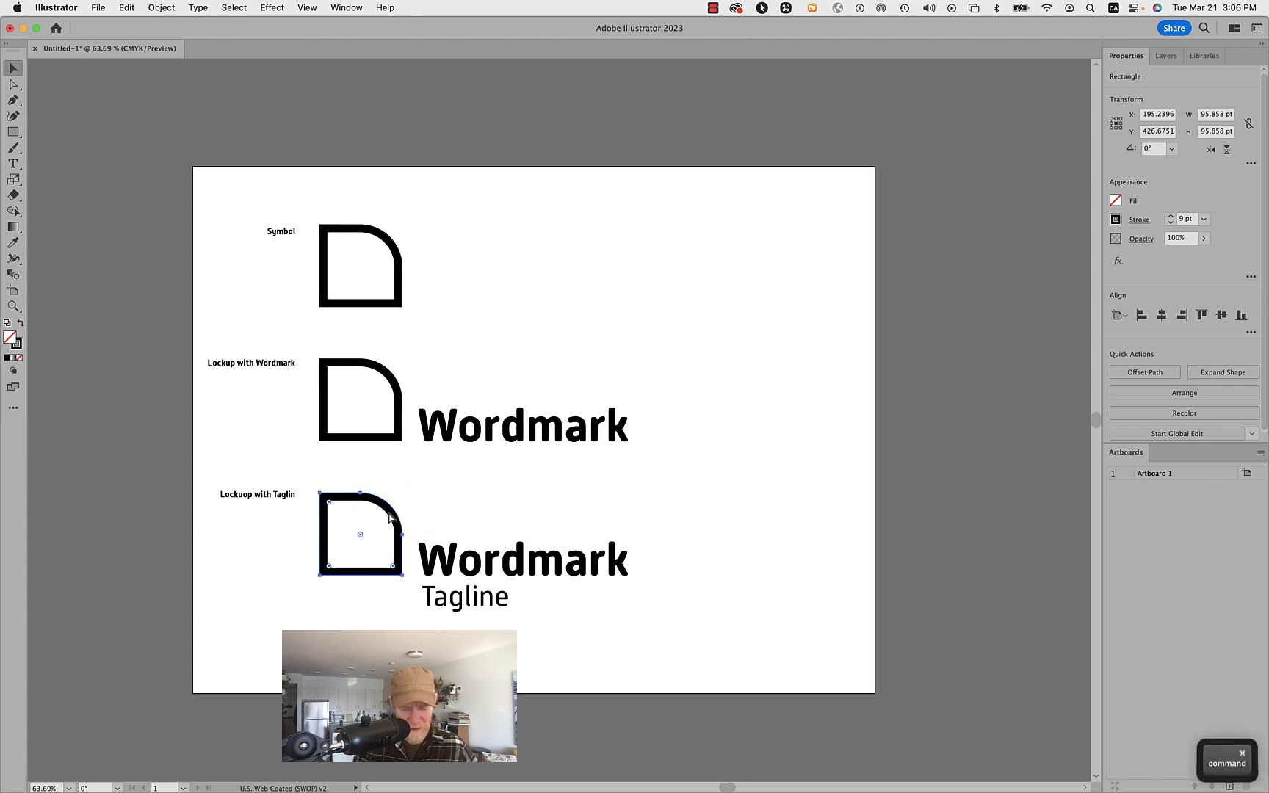
{"action": "key", "text": "super+5"}
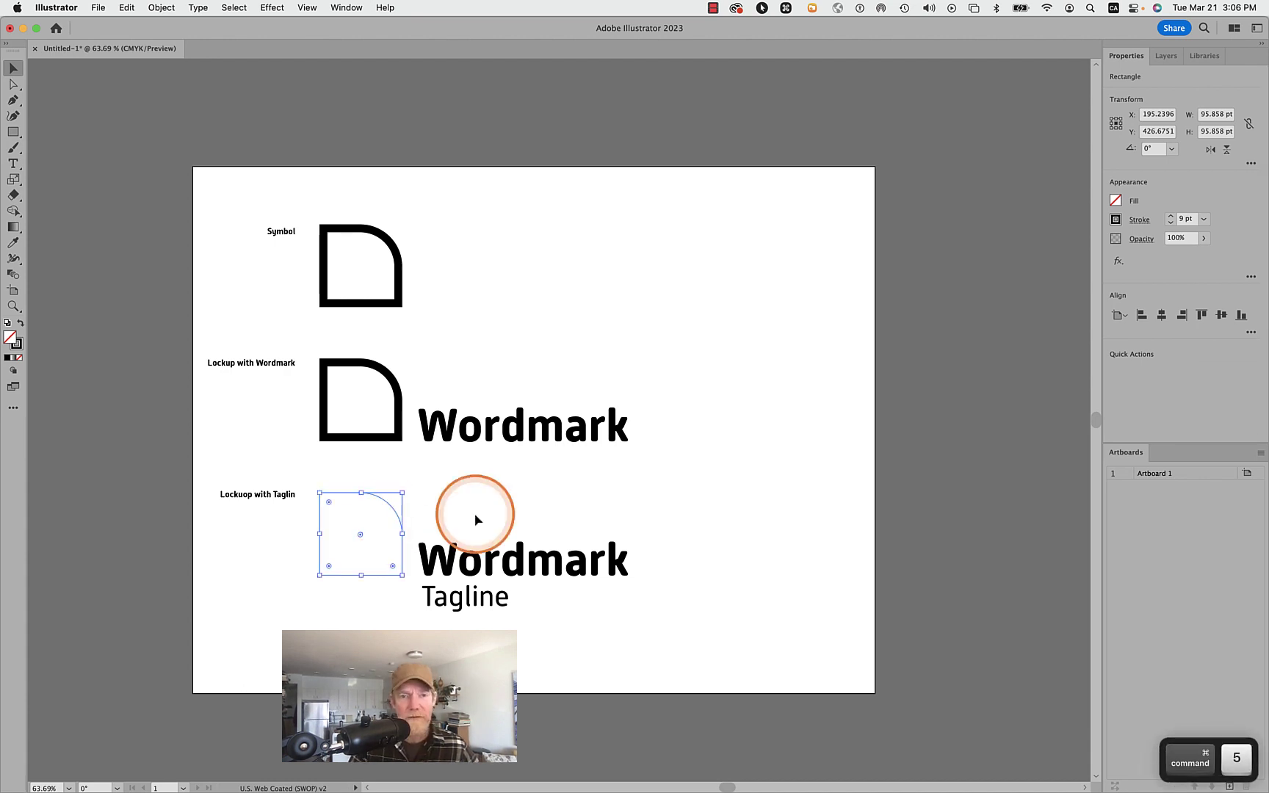
{"action": "left_click", "coordinate": [476, 517]}
{"action": "left_click", "coordinate": [471, 563]}
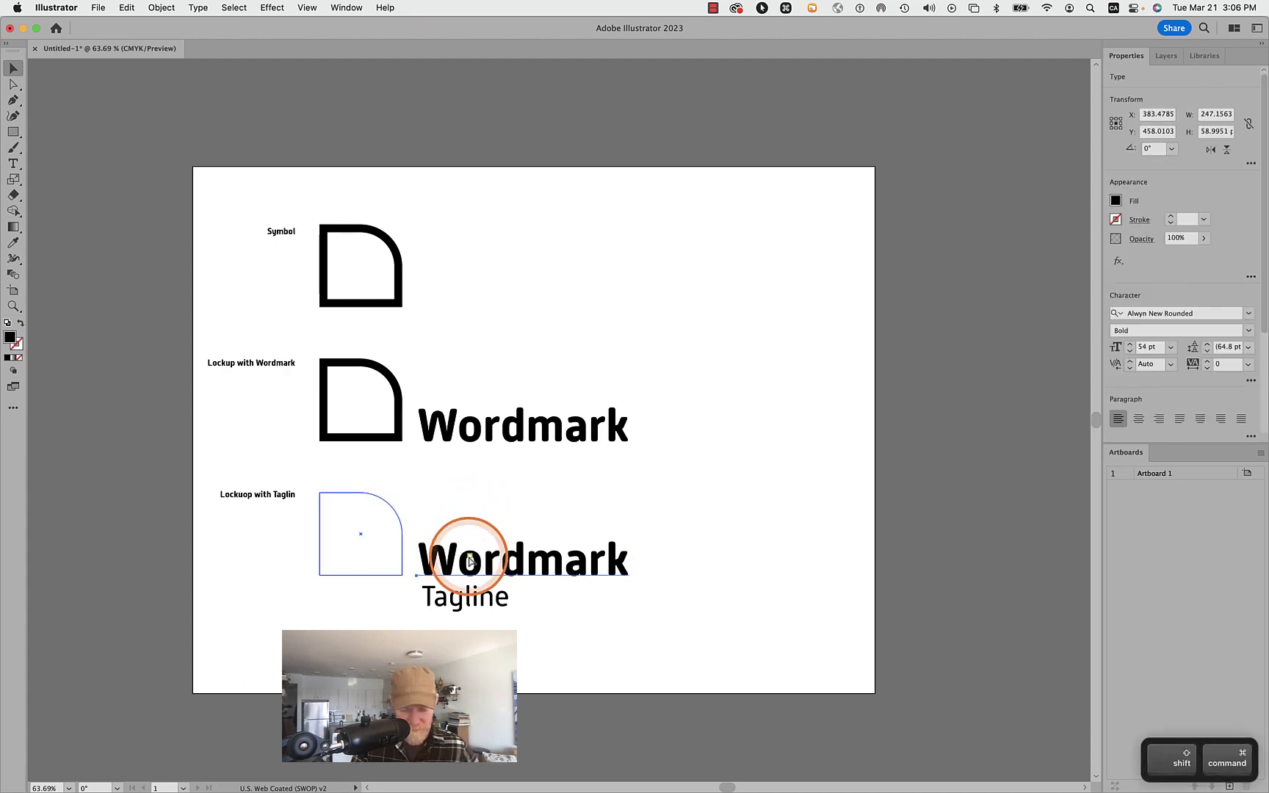
{"action": "key", "text": "super+shift+o"}
{"action": "key", "text": "super+5"}
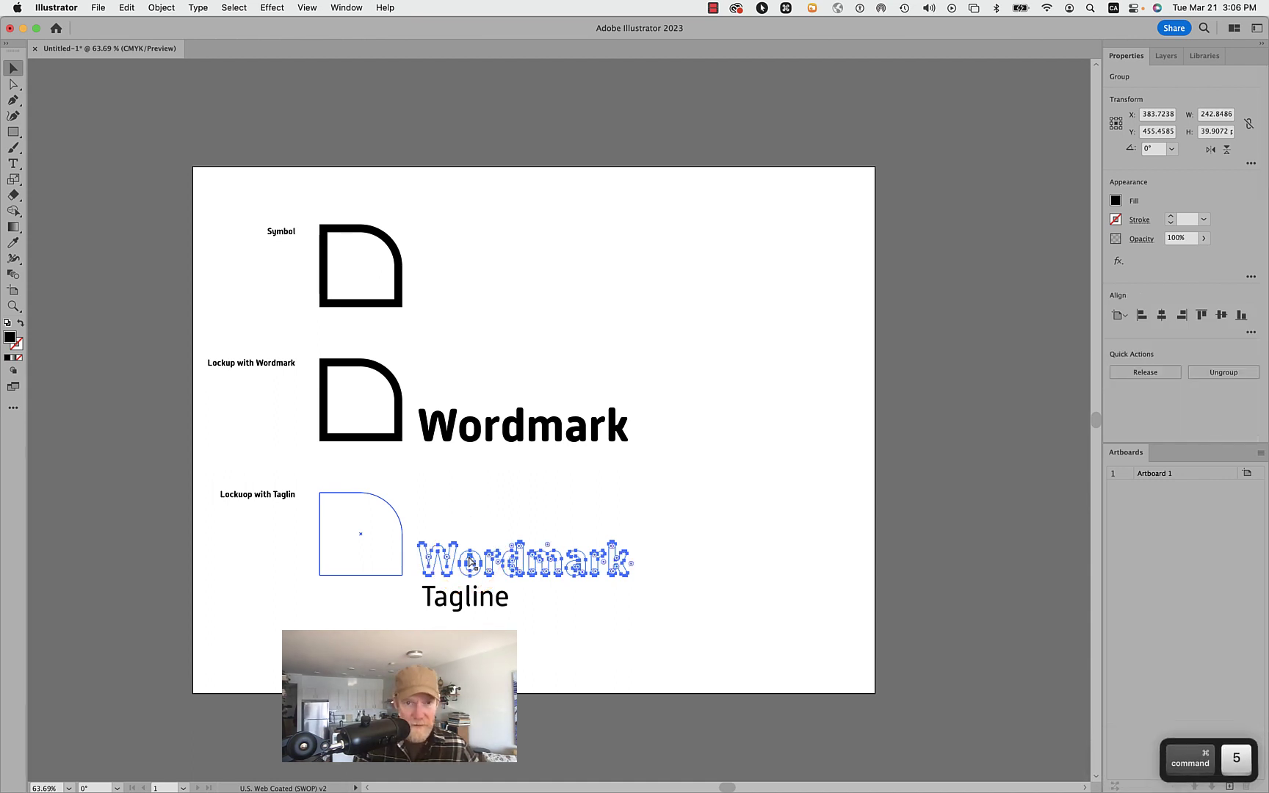
{"action": "left_click", "coordinate": [510, 501]}
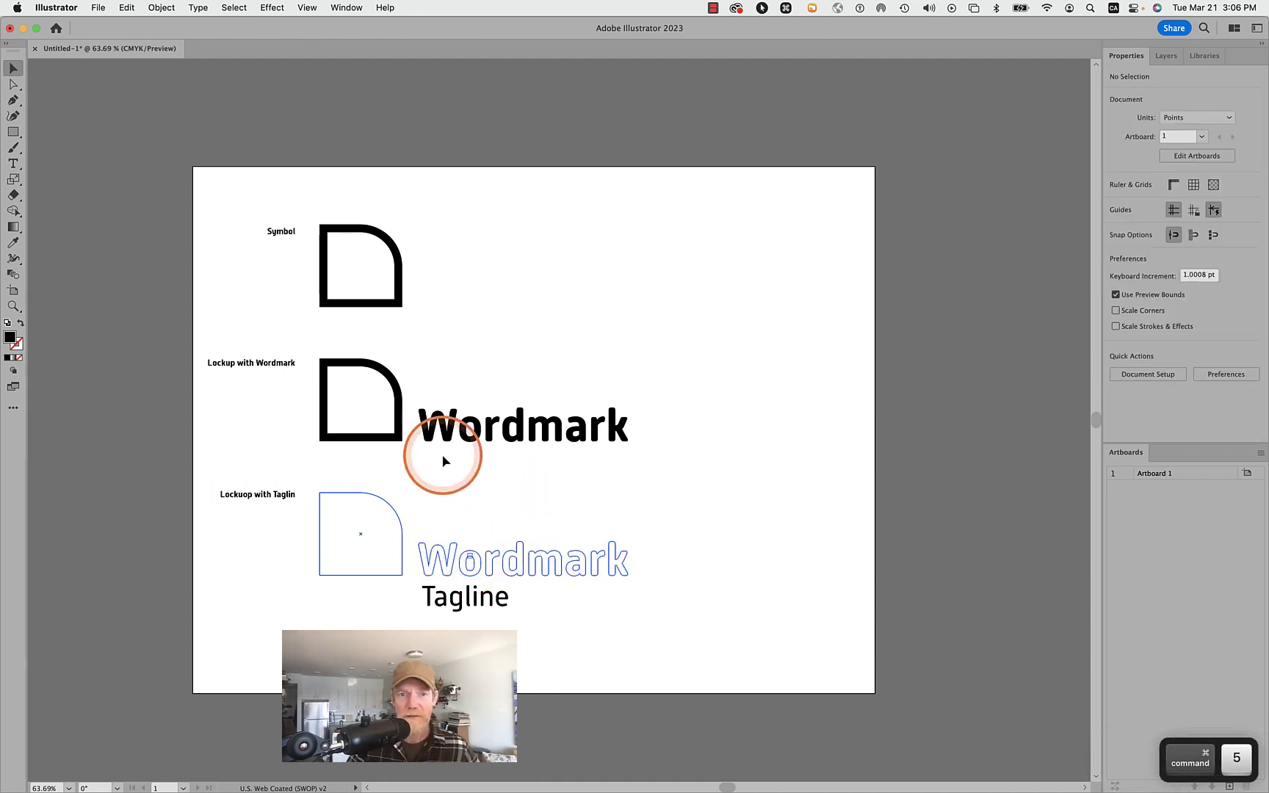
- Add the linked symbol and Wordmark text of the Lockup with Wordmark row together as one graphic in the GD374 library
{"action": "left_click", "coordinate": [396, 393]}
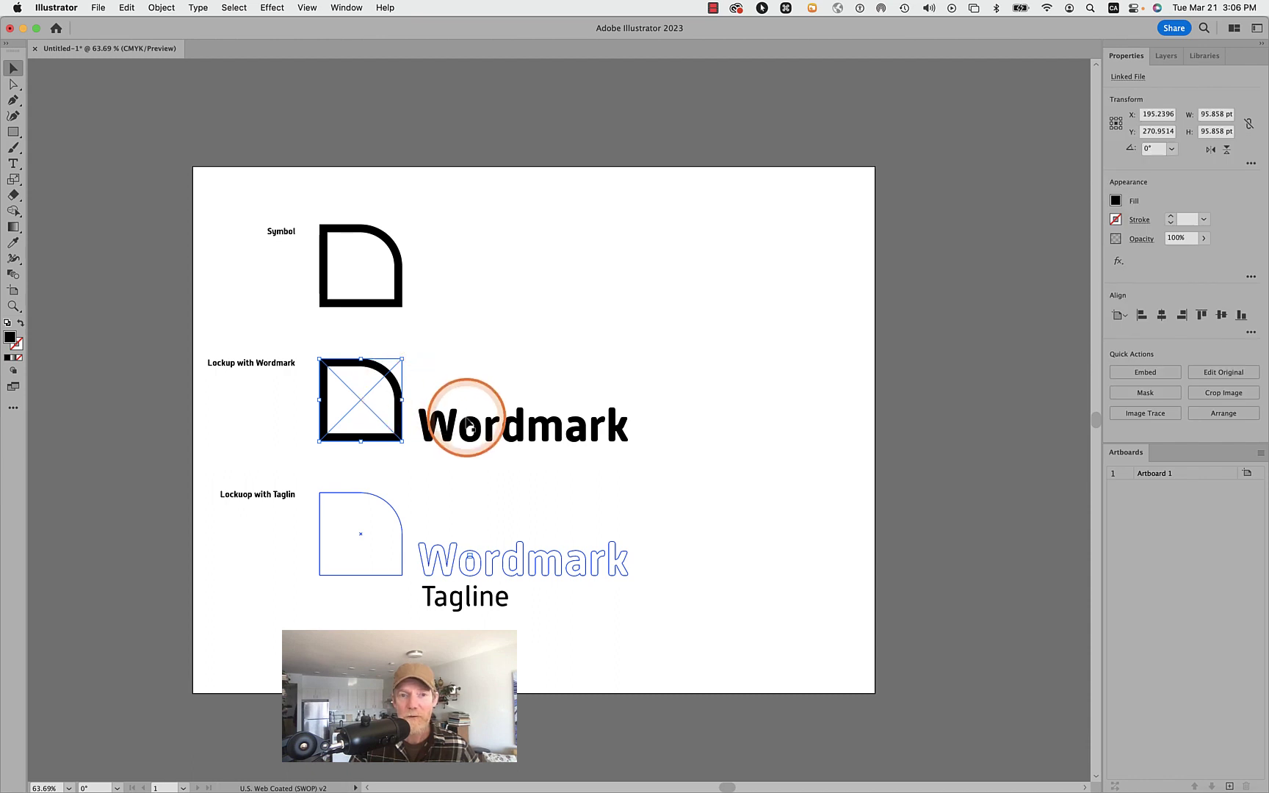
{"action": "left_click", "coordinate": [462, 419], "text": "shift"}
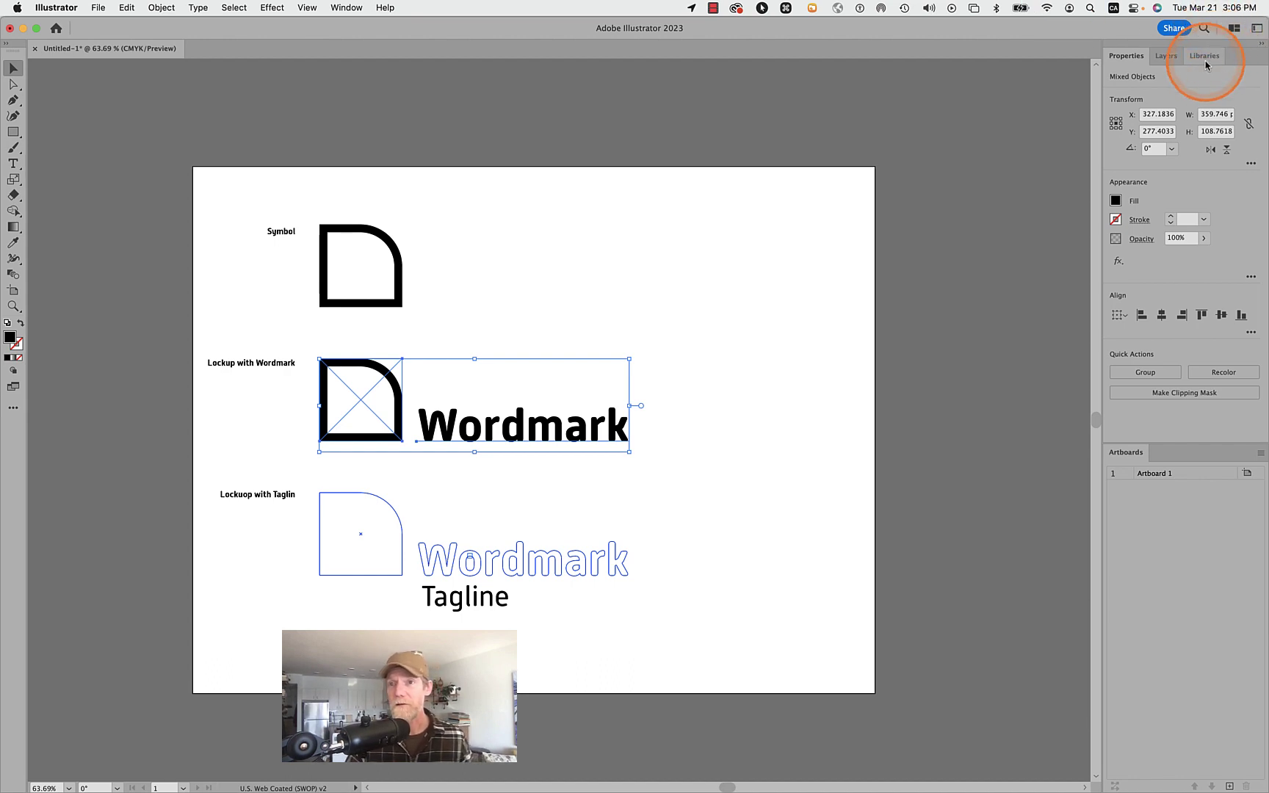
{"action": "left_click", "coordinate": [1205, 59]}
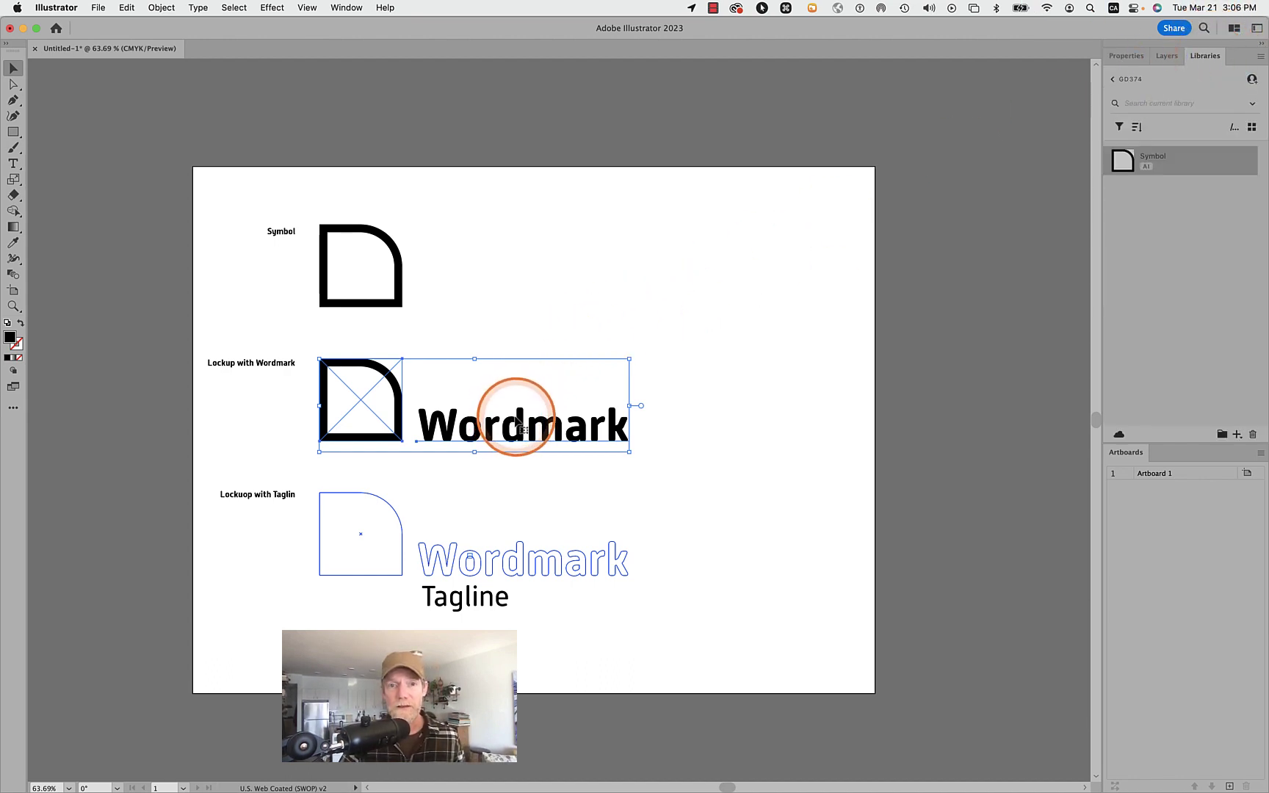
{"action": "mouse_move", "coordinate": [518, 424]}
{"action": "left_mouse_down"}
{"action": "mouse_move", "coordinate": [1260, 241]}
{"action": "mouse_move", "coordinate": [1127, 261]}
{"action": "mouse_move", "coordinate": [1140, 259]}
{"action": "left_mouse_up"}
- Rename the new library graphic as Wordmark and deselect the artwork
{"action": "double_click", "coordinate": [1154, 157]}
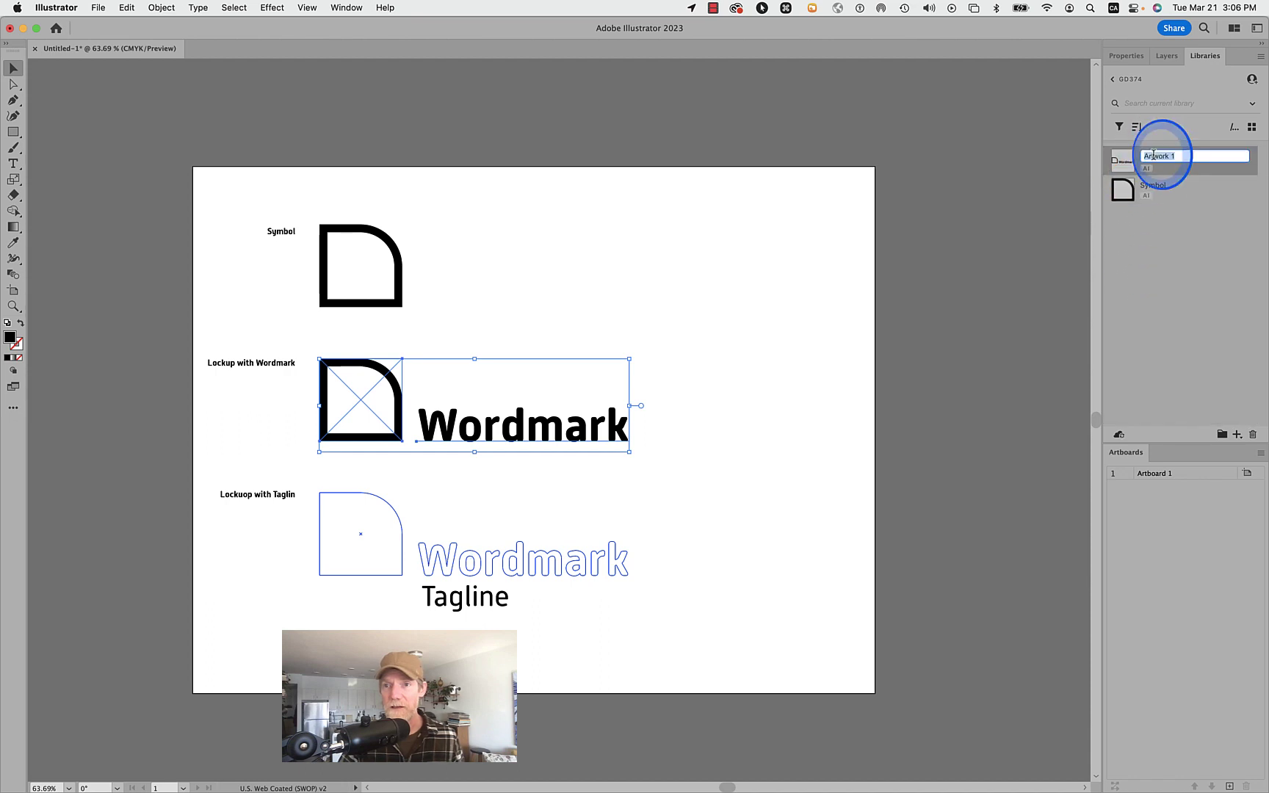
{"action": "type", "text": "Word"}
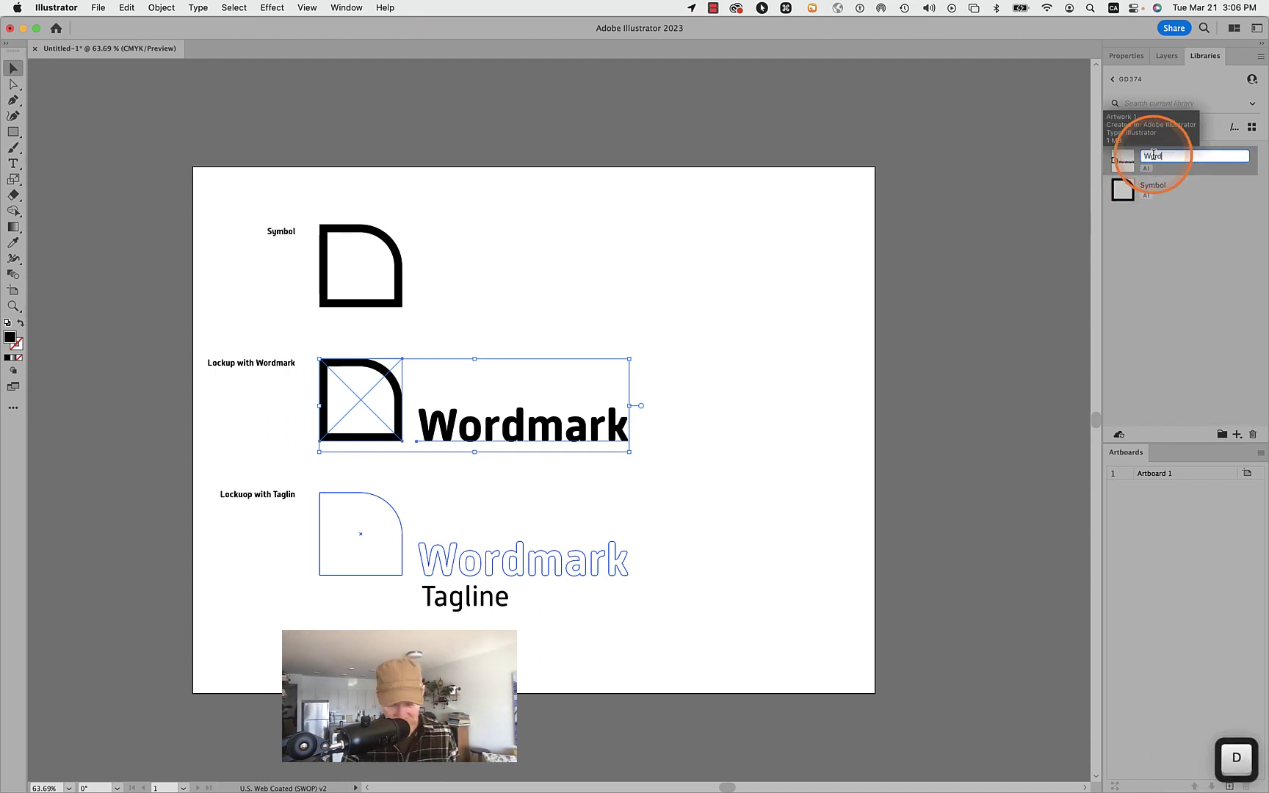
{"action": "type", "text": "mark"}
{"action": "key", "text": "Return"}
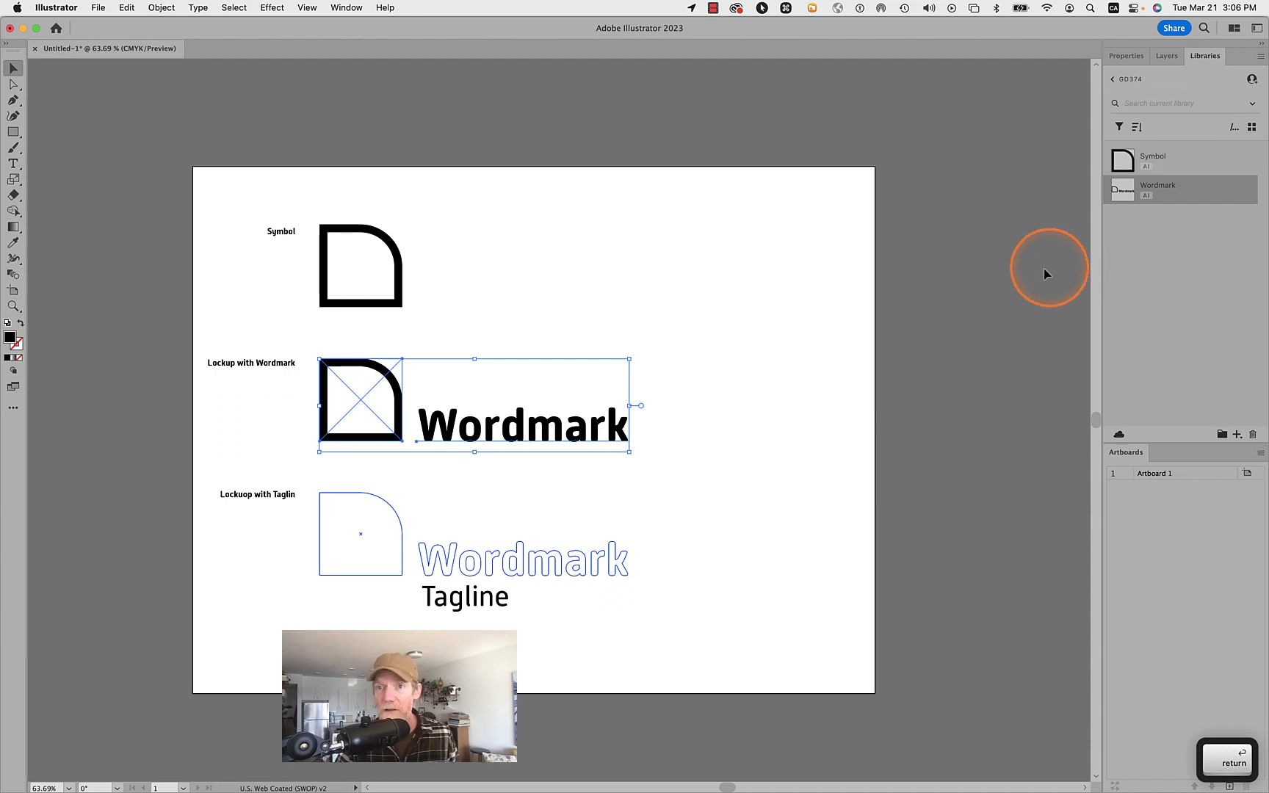
{"action": "left_click", "coordinate": [916, 346]}
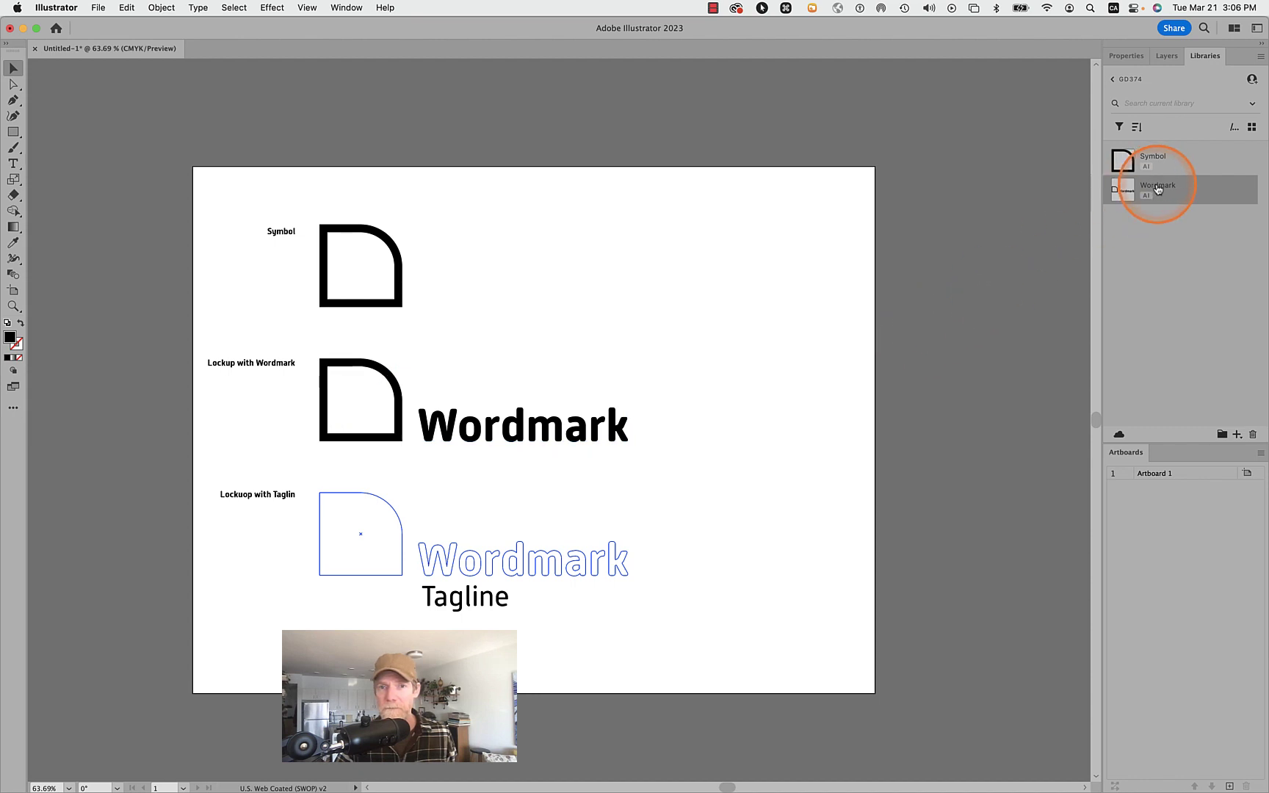
- Place a linked copy of the library's Wordmark graphic in the empty area beside the lockup rows, overlapping the artboard's right edge
{"action": "left_click_drag", "start_coordinate": [1157, 189], "coordinate": [753, 286]}
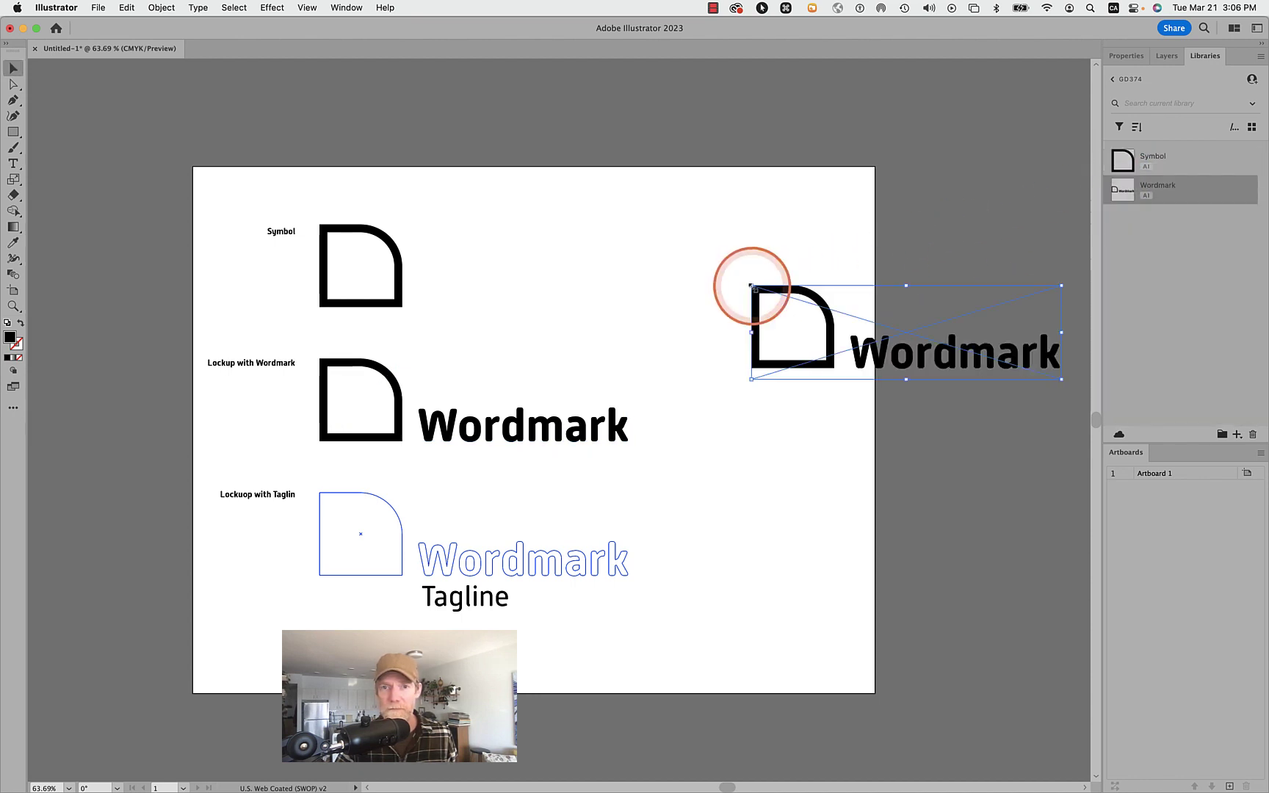
{"action": "left_click", "coordinate": [394, 313]}
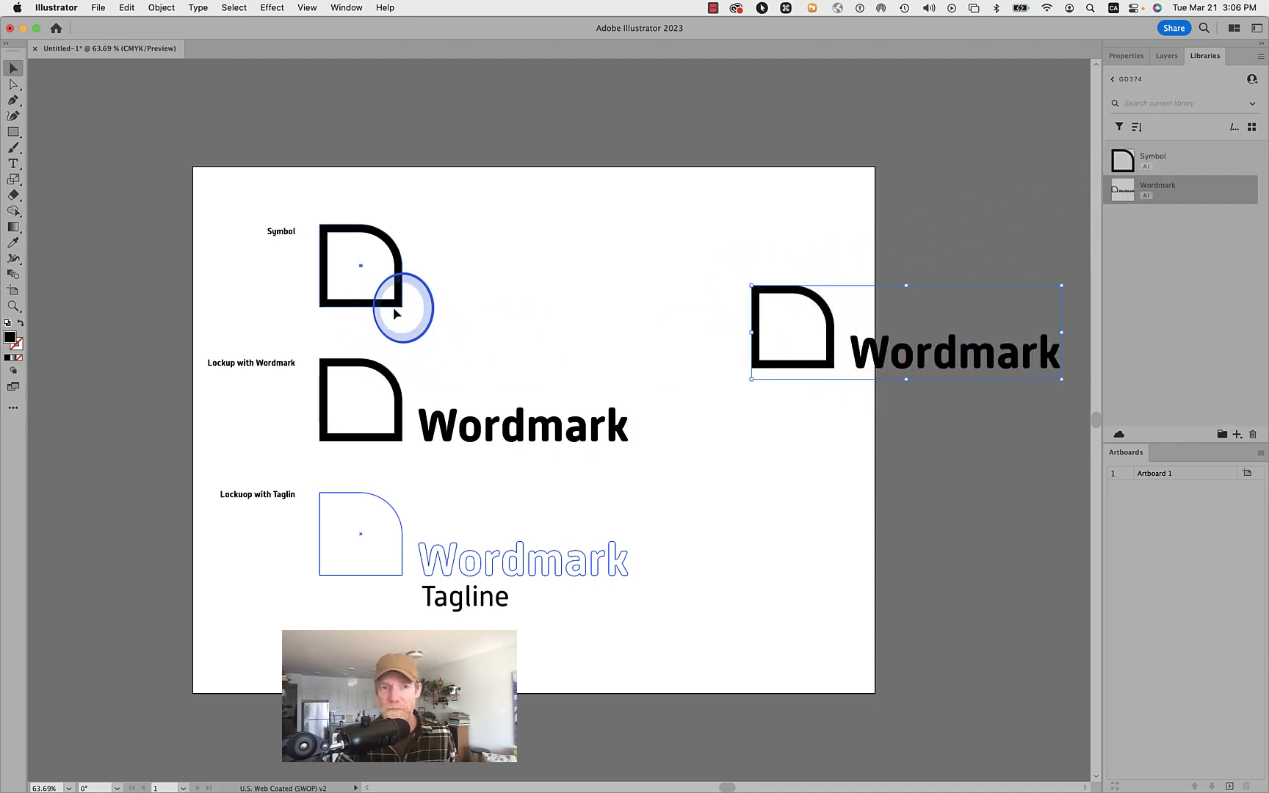
{"action": "left_click_drag", "start_coordinate": [394, 314], "coordinate": [398, 221]}
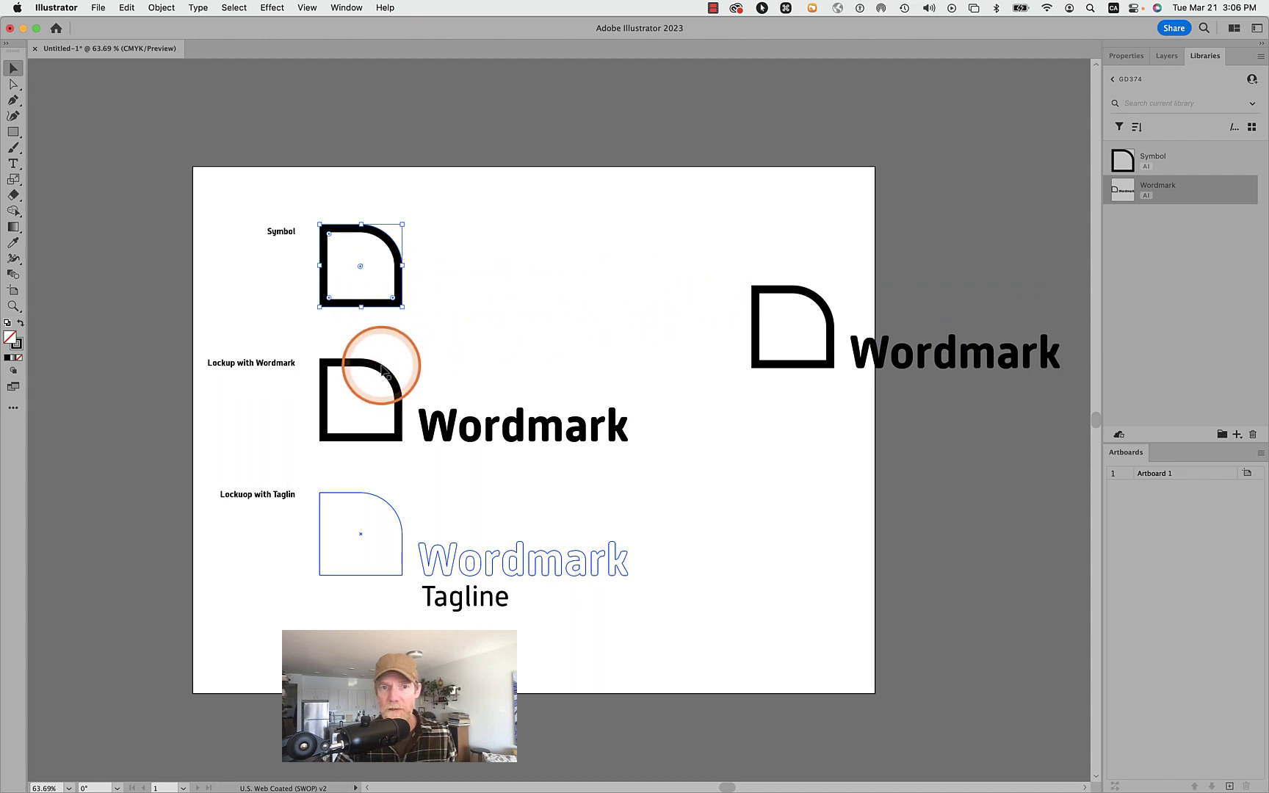
{"action": "left_click_drag", "start_coordinate": [382, 370], "coordinate": [415, 217]}
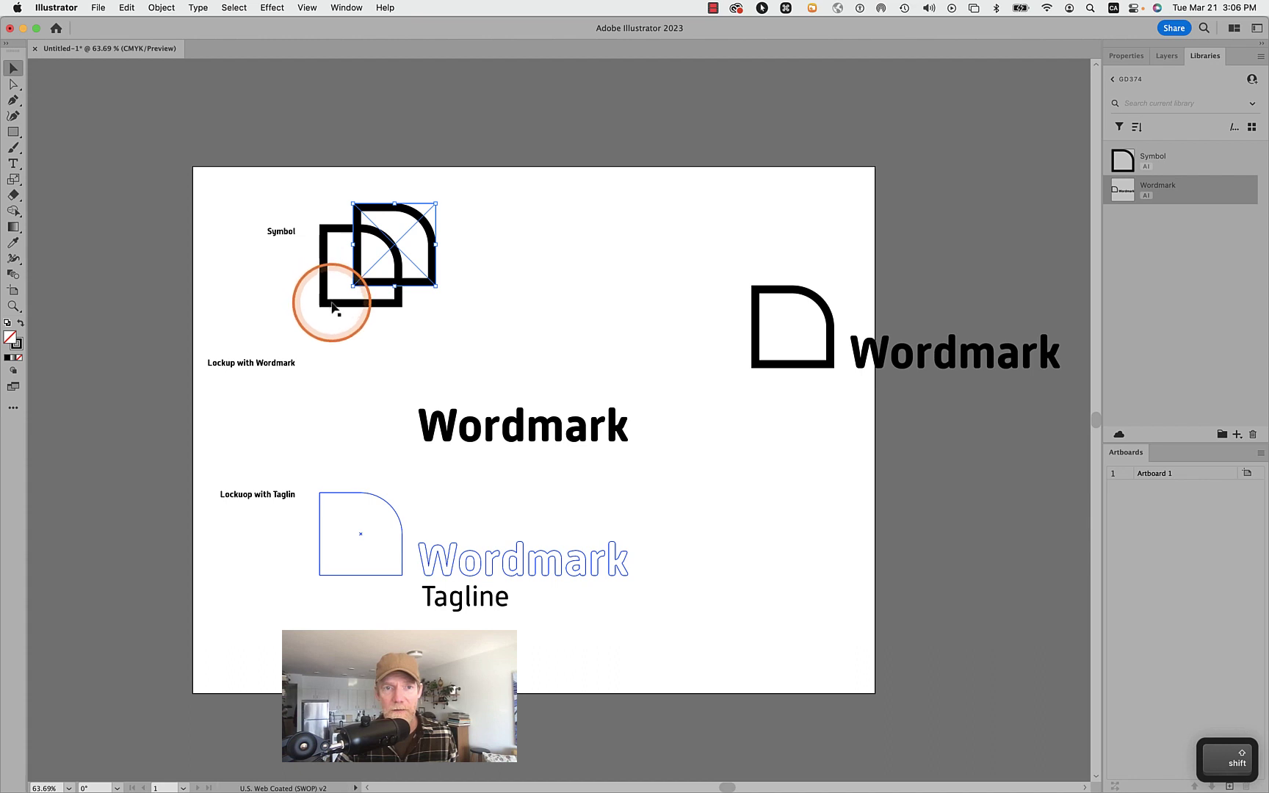
{"action": "key", "text": "super+z"}
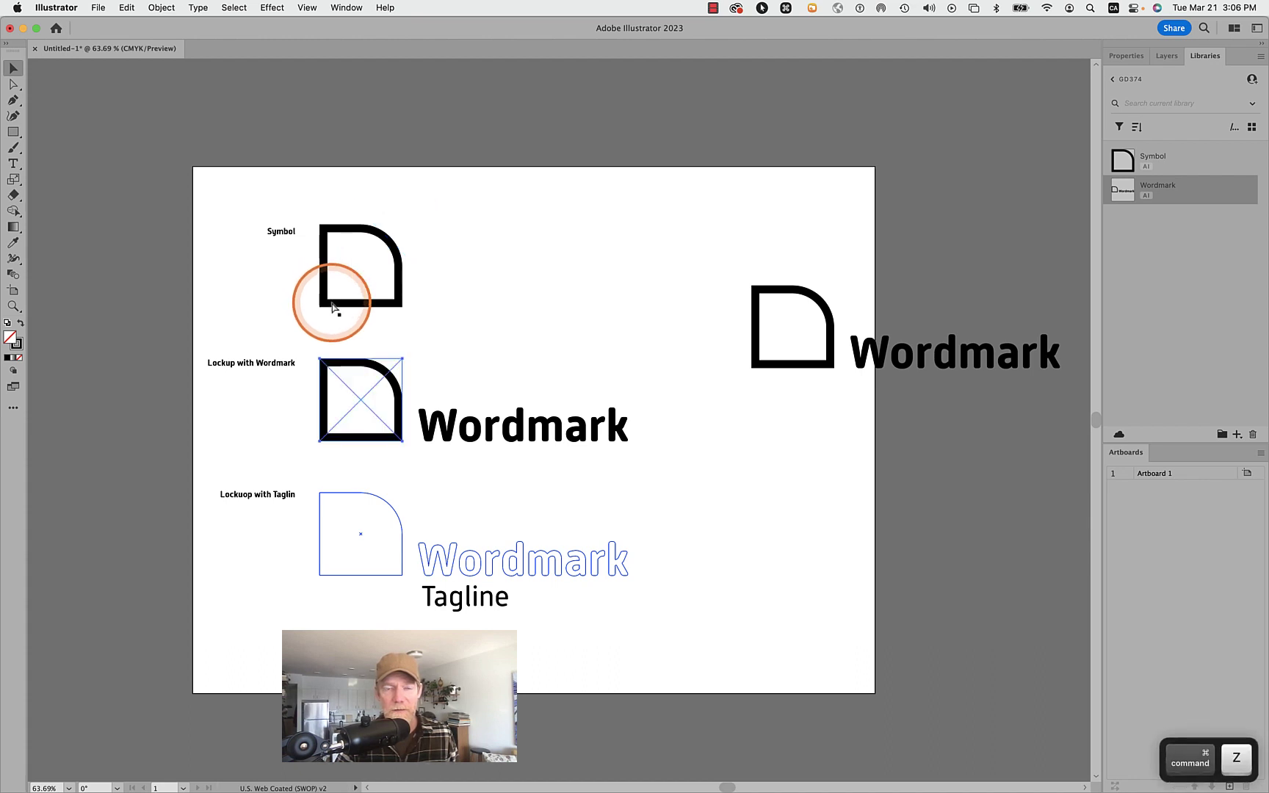
- Move the linked Wordmark graphic onto the symbol and wordmark guides in the tagline lockup row, matching their outlines, and deselect it
{"action": "left_click", "coordinate": [833, 354]}
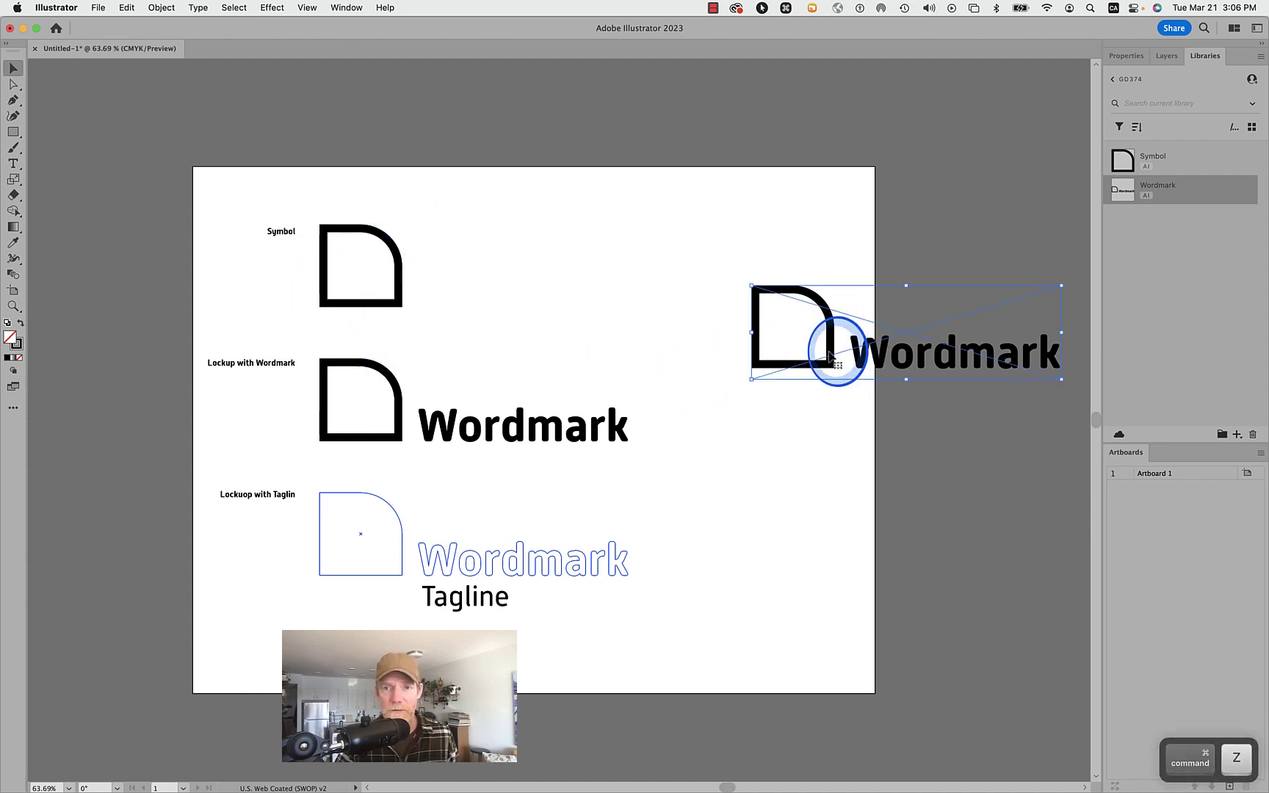
{"action": "left_click_drag", "start_coordinate": [830, 357], "coordinate": [397, 562]}
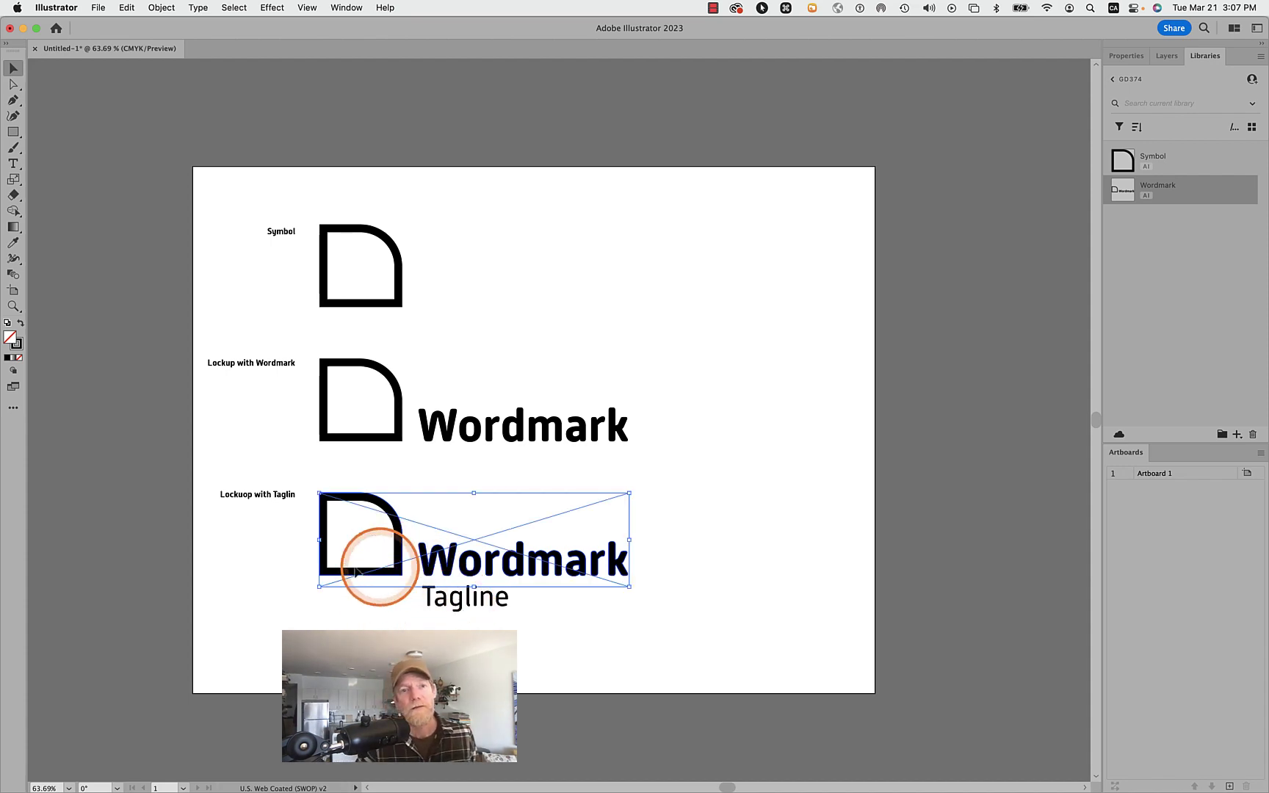
{"action": "left_click", "coordinate": [282, 558]}
{"action": "scroll", "coordinate": [282, 558], "scroll_direction": "up", "scroll_amount": 1}
{"action": "scroll", "coordinate": [282, 557], "scroll_direction": "up", "scroll_amount": 5}
{"action": "key", "text": "super+z"}
{"action": "scroll", "coordinate": [281, 557], "scroll_direction": "down", "scroll_amount": 5}
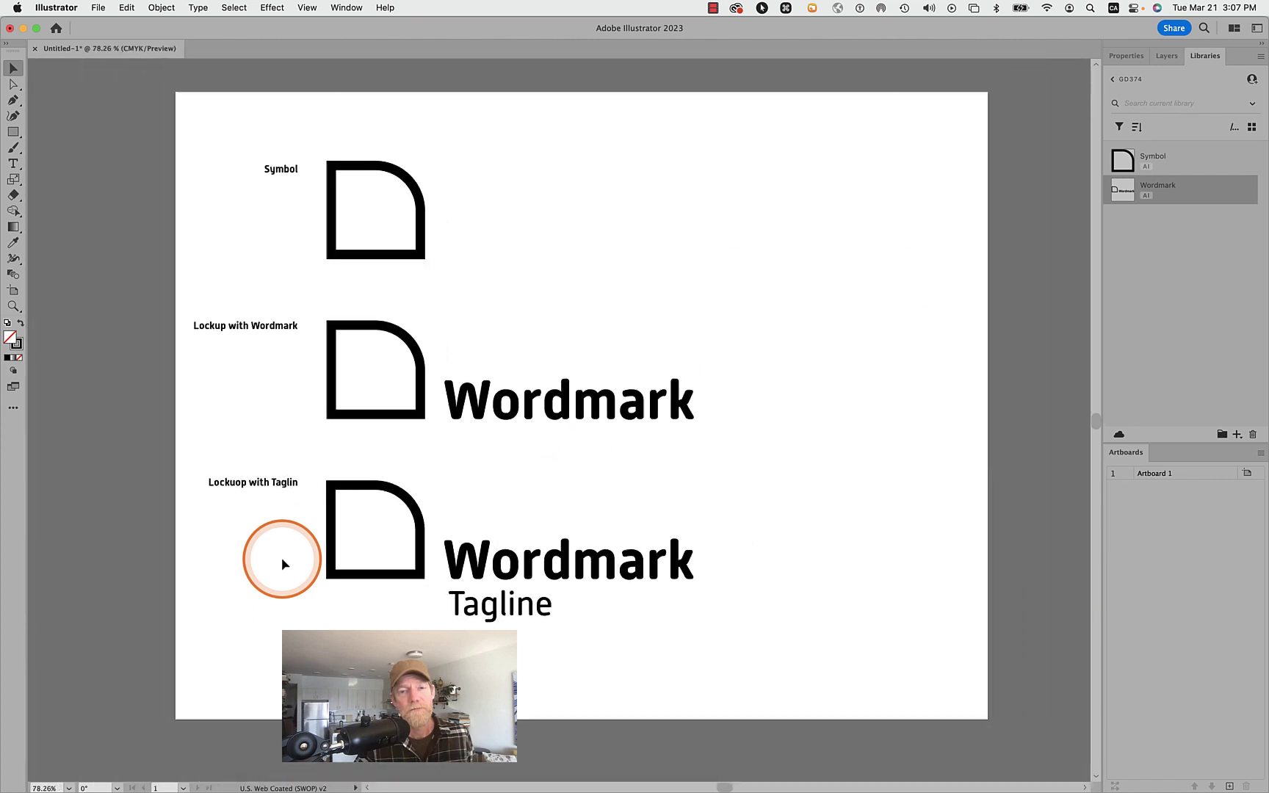
- Select the linked symbol in the Lockup with Wordmark row
{"action": "left_click", "coordinate": [406, 415]}
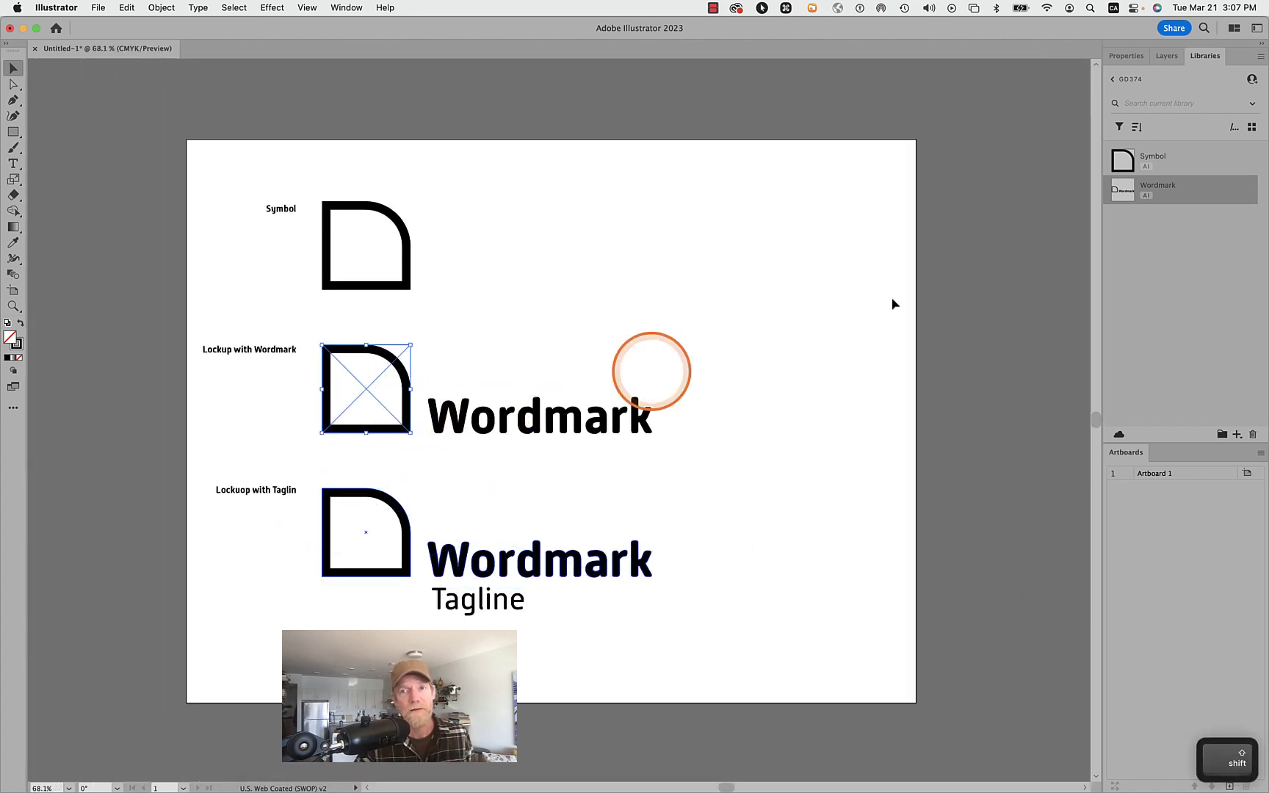
- Place the Wordmark asset from the library on the artboard and move it over the Lockup with Wordmark row
{"action": "left_click_drag", "start_coordinate": [1166, 190], "coordinate": [507, 312]}
{"action": "left_click", "coordinate": [509, 307]}
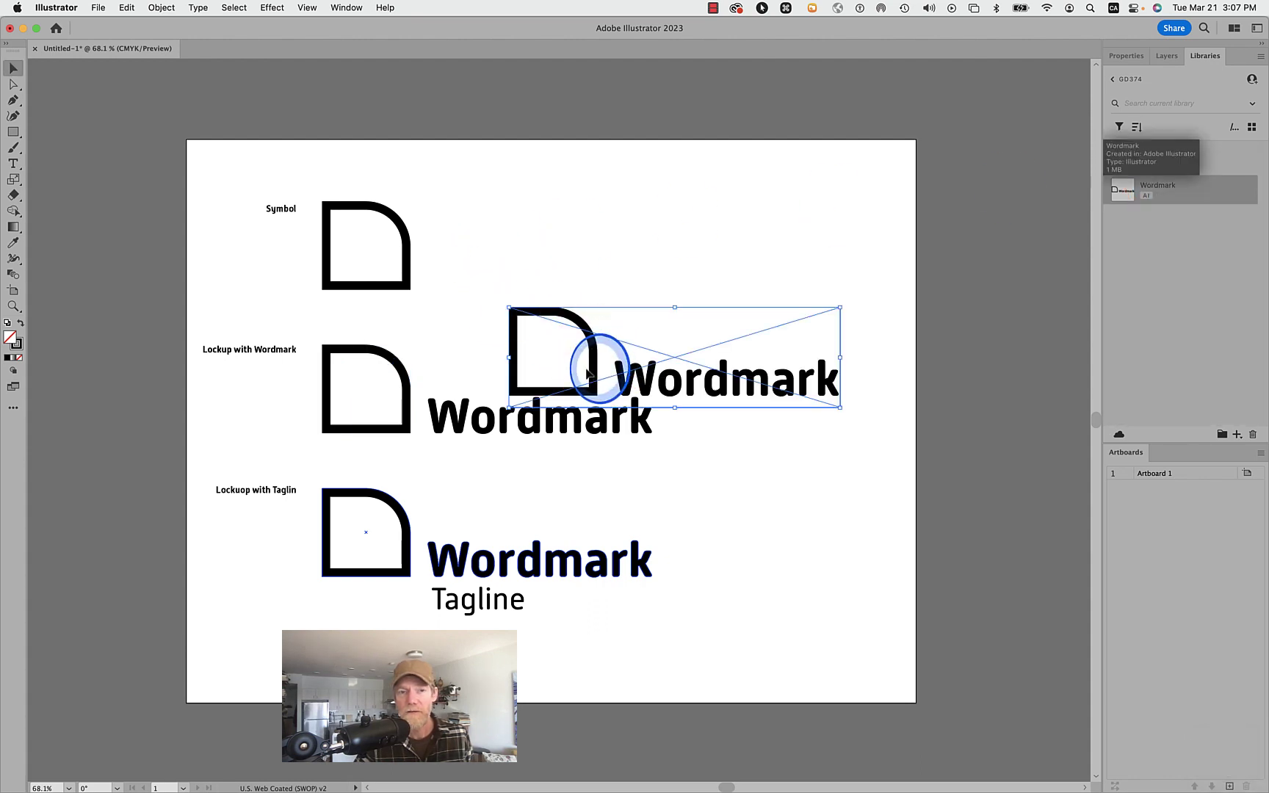
{"action": "left_click_drag", "start_coordinate": [587, 373], "coordinate": [485, 419]}
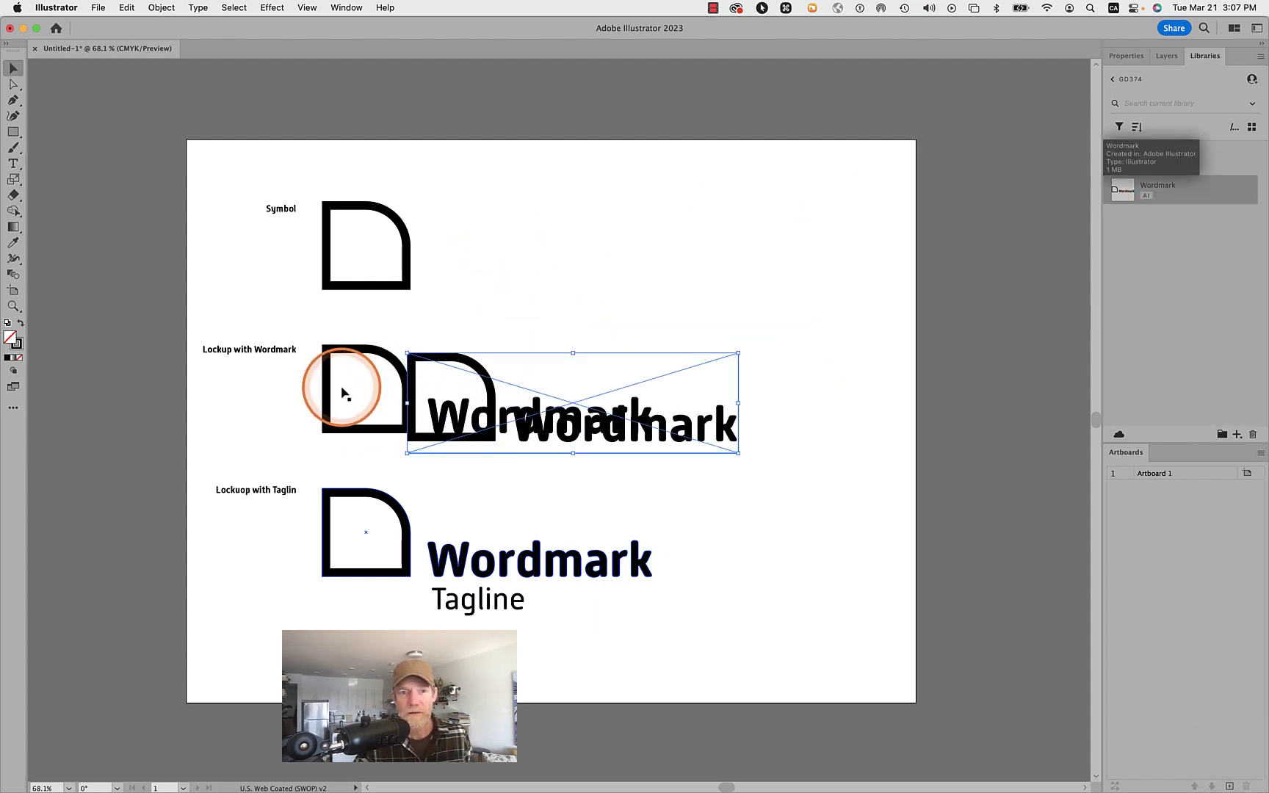
- Replace the original symbol in the Symbol row with the linked library symbol from the row below, at the same position
{"action": "left_click_drag", "start_coordinate": [329, 395], "coordinate": [332, 251]}
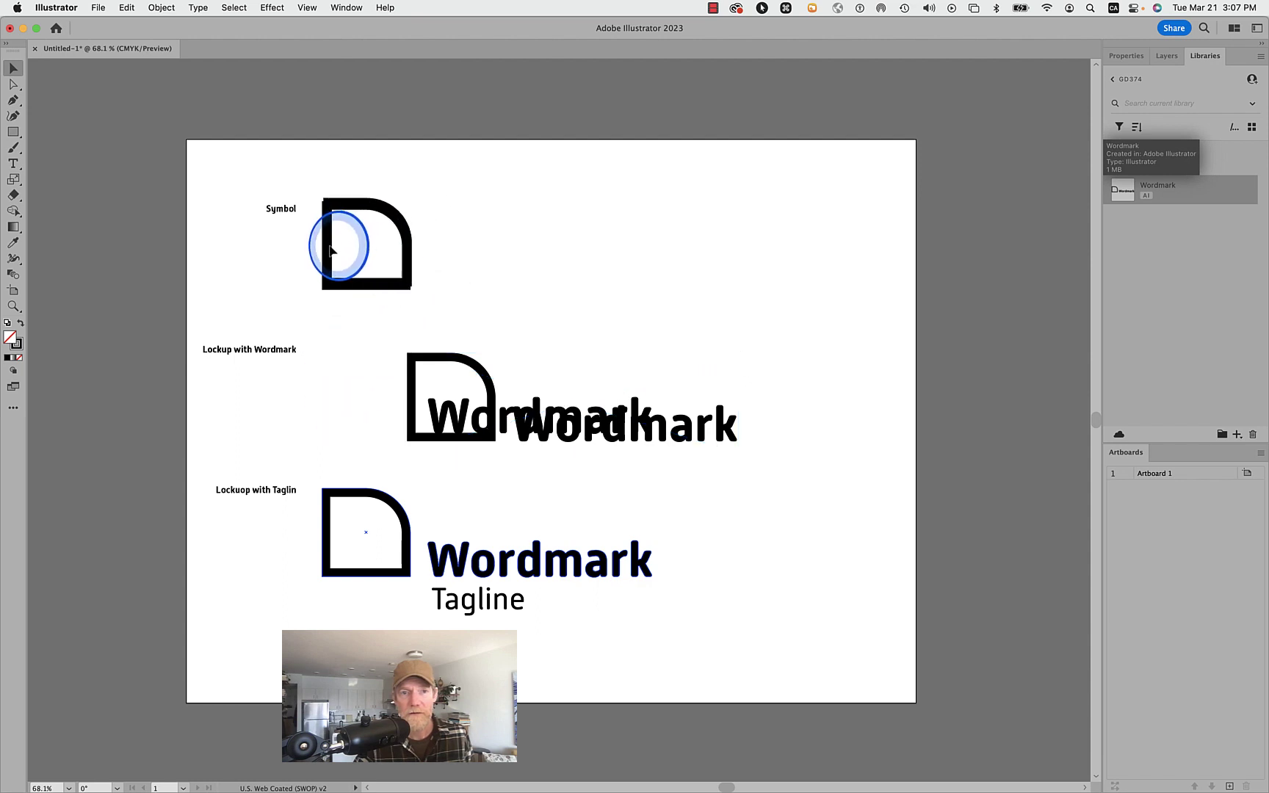
{"action": "left_click", "coordinate": [329, 252]}
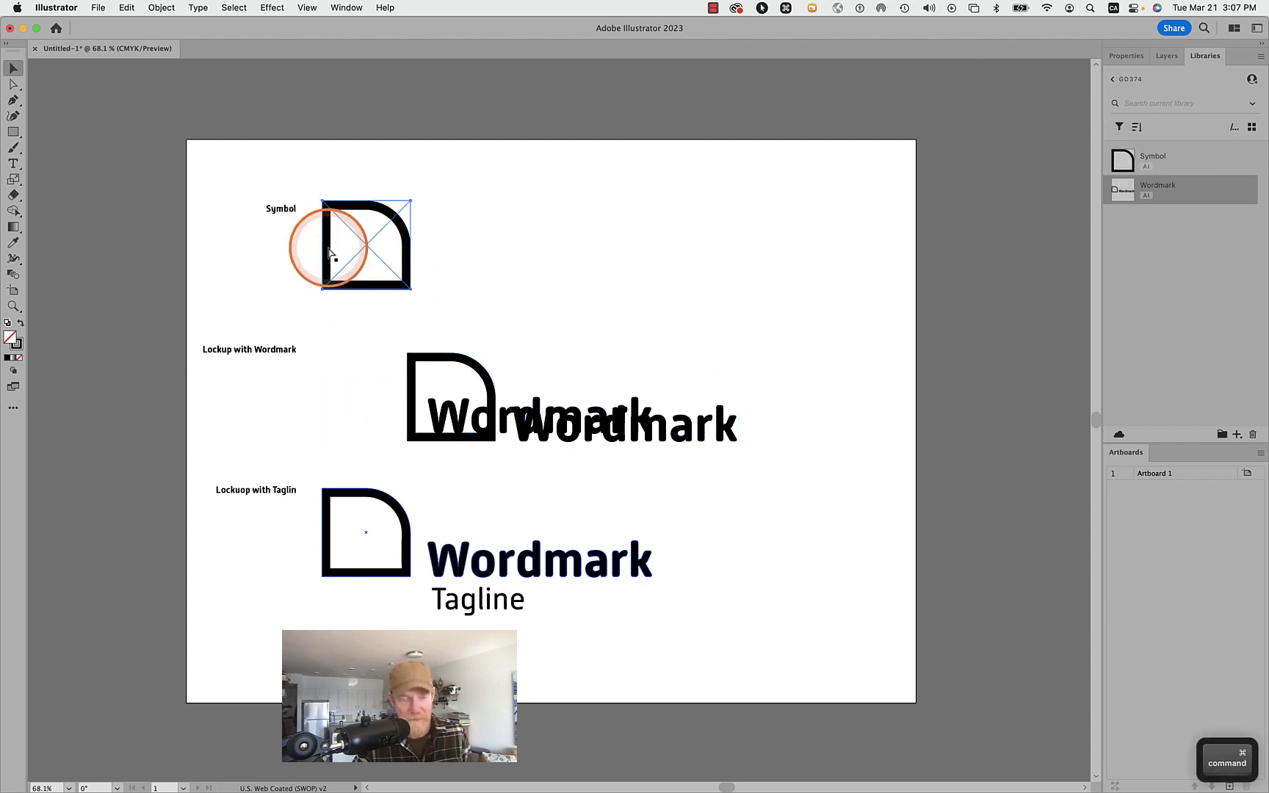
{"action": "key", "text": "super+x"}
{"action": "key", "text": "Delete"}
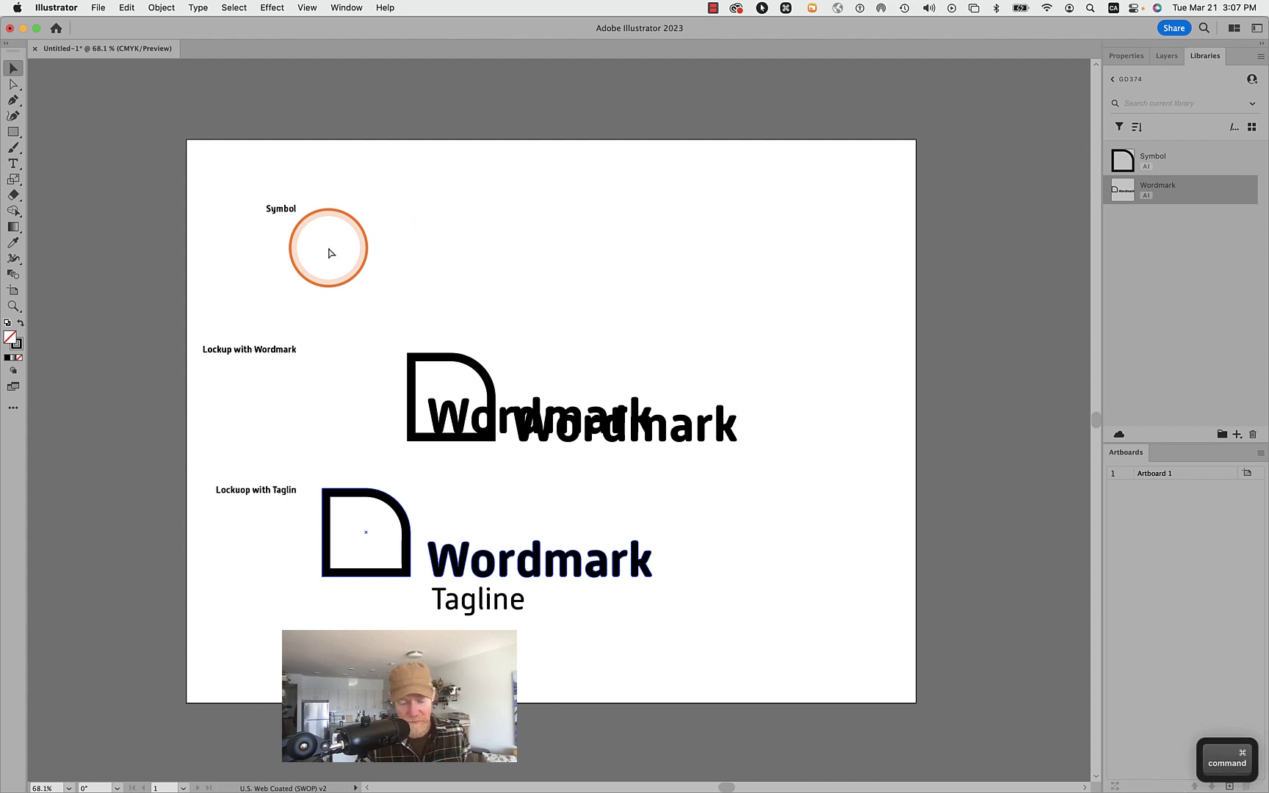
{"action": "key", "text": "super+f"}
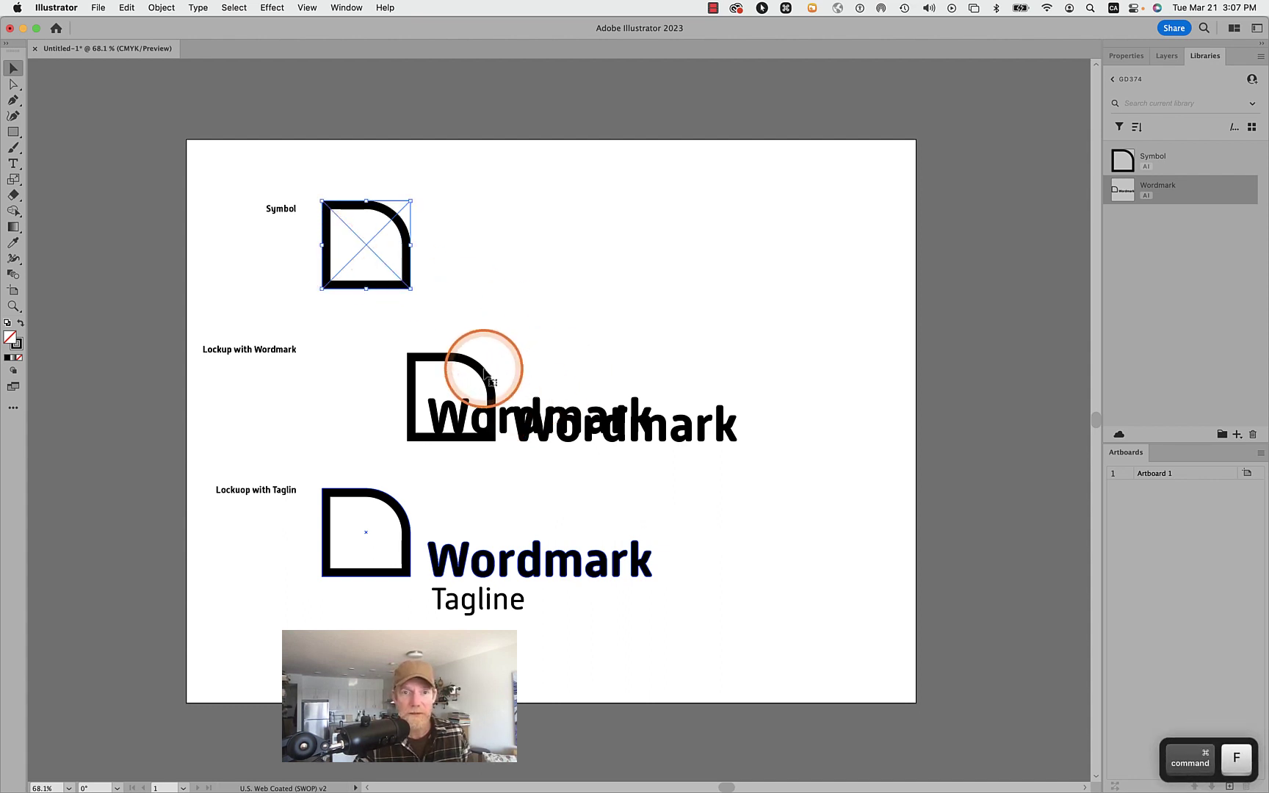
- Position the linked wordmark lockup over the original in the second row and left-align it with the lockup below
{"action": "left_click_drag", "start_coordinate": [487, 375], "coordinate": [401, 365]}
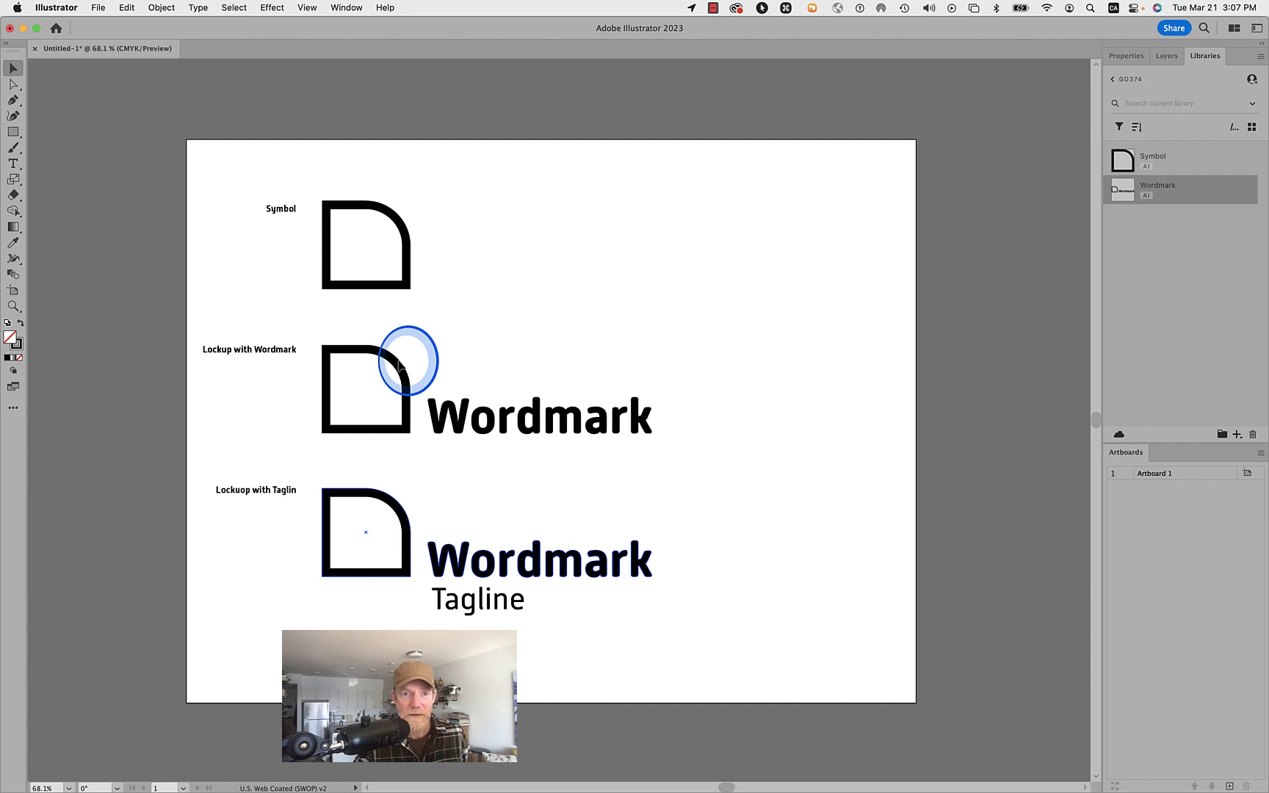
{"action": "left_click", "coordinate": [404, 357]}
{"action": "left_click", "coordinate": [366, 483], "text": "shift"}
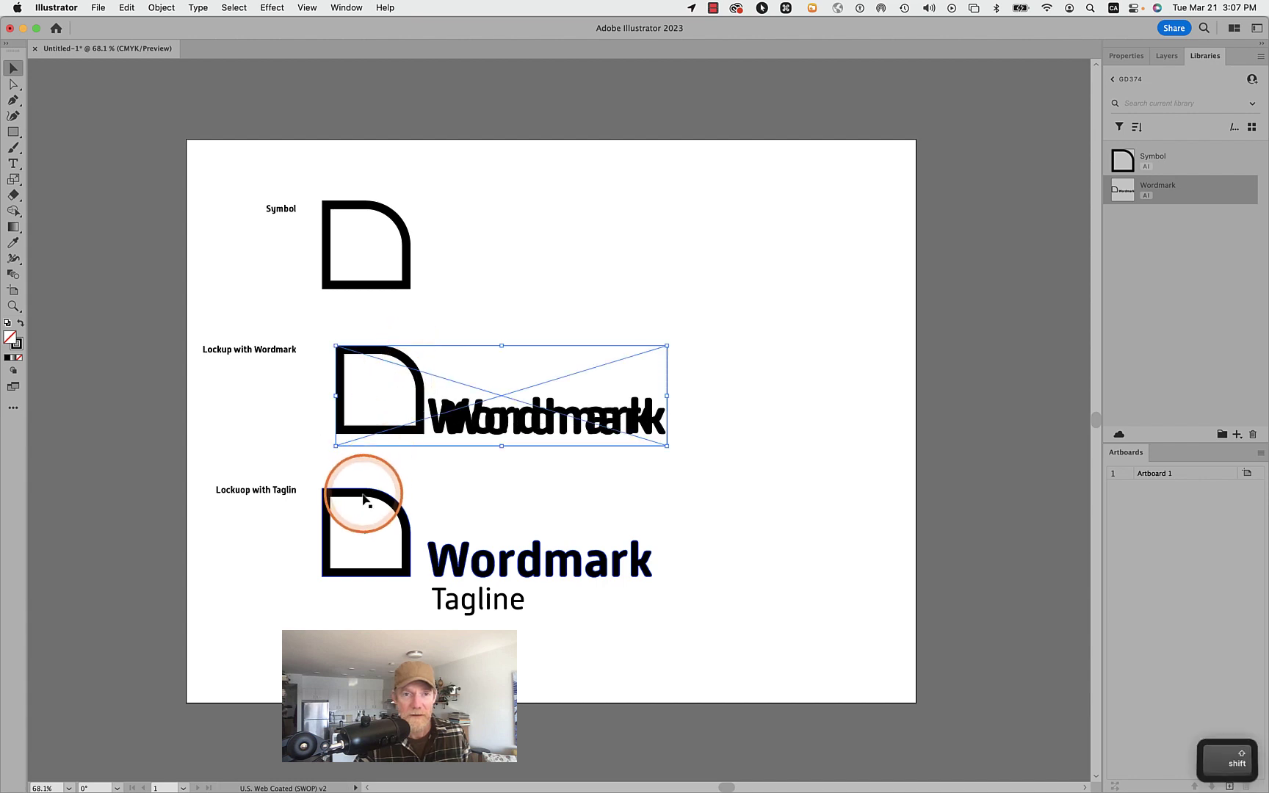
{"action": "left_click", "coordinate": [1175, 206]}
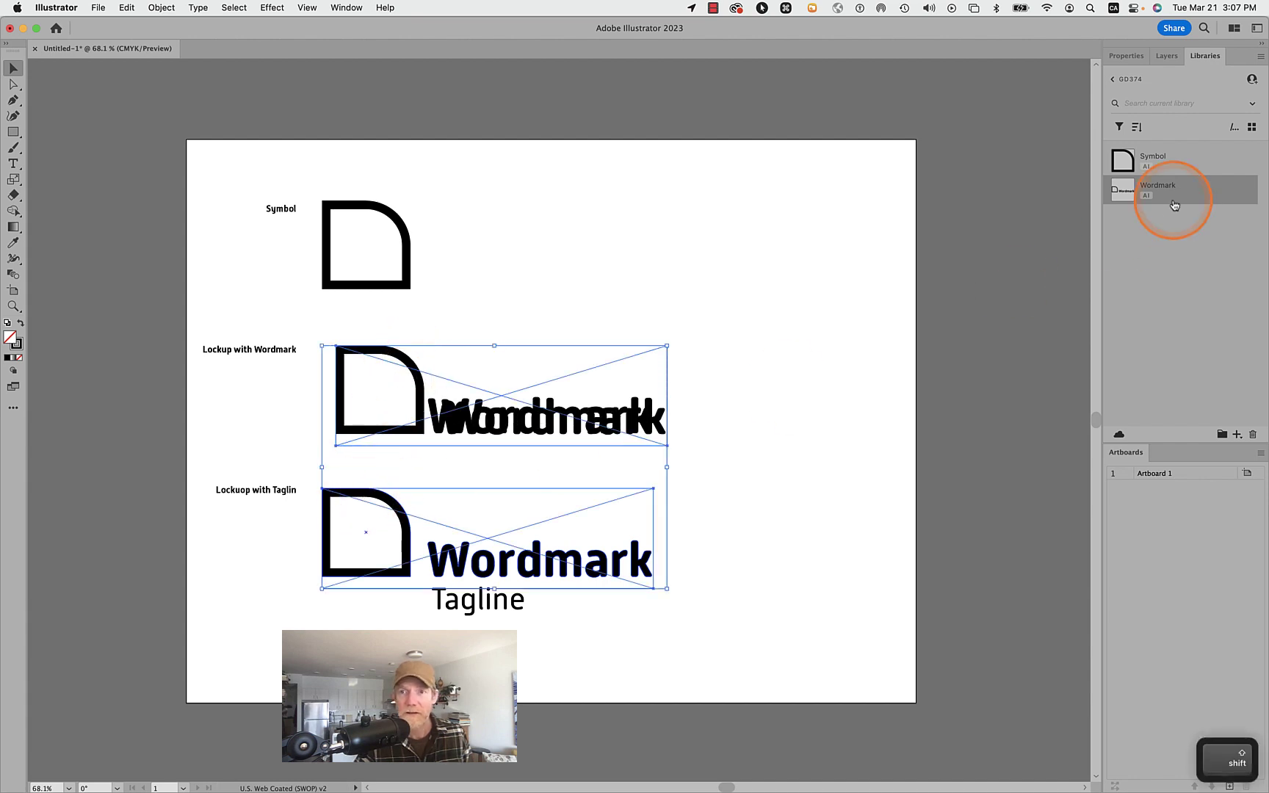
{"action": "left_click", "coordinate": [1124, 56]}
{"action": "left_click", "coordinate": [1140, 315]}
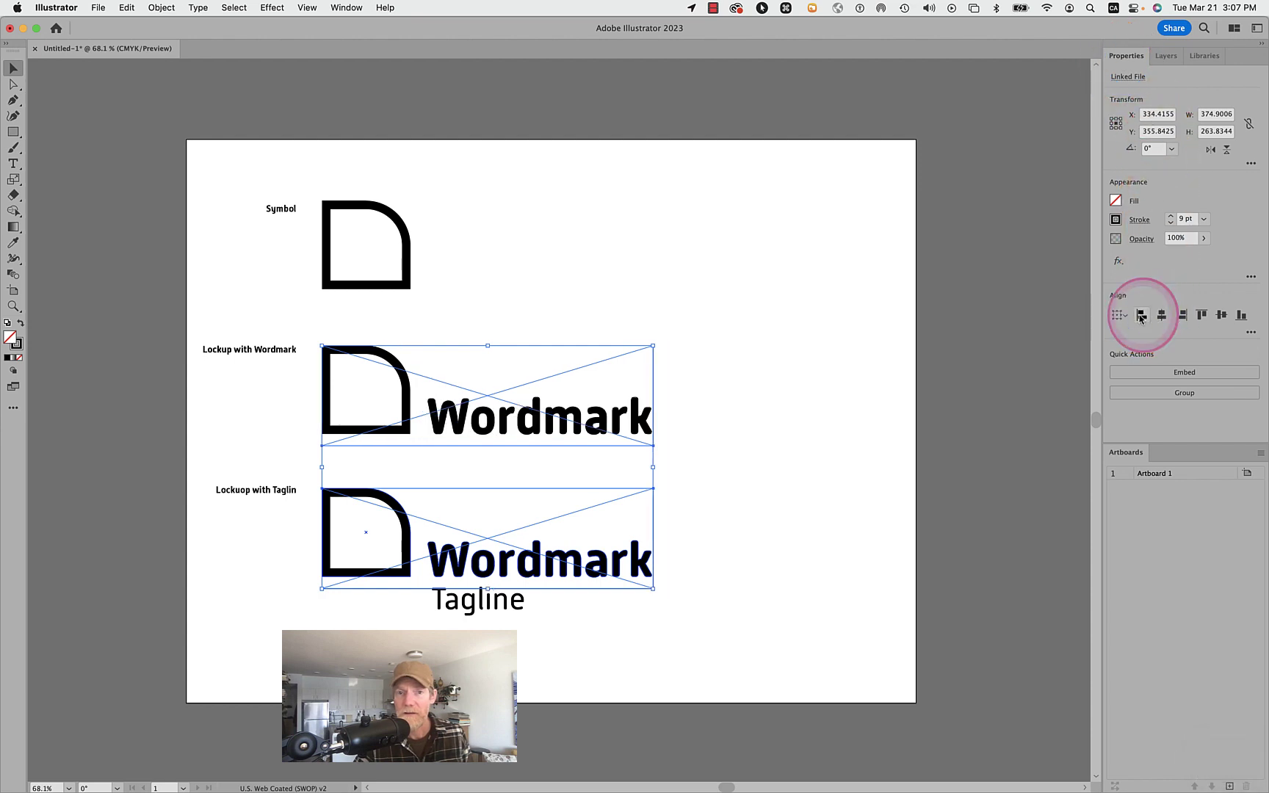
- Delete the original wordmark beneath the linked lockup in the second row, keeping the linked lockup in place
{"action": "left_click", "coordinate": [914, 343]}
{"action": "left_click", "coordinate": [408, 377]}
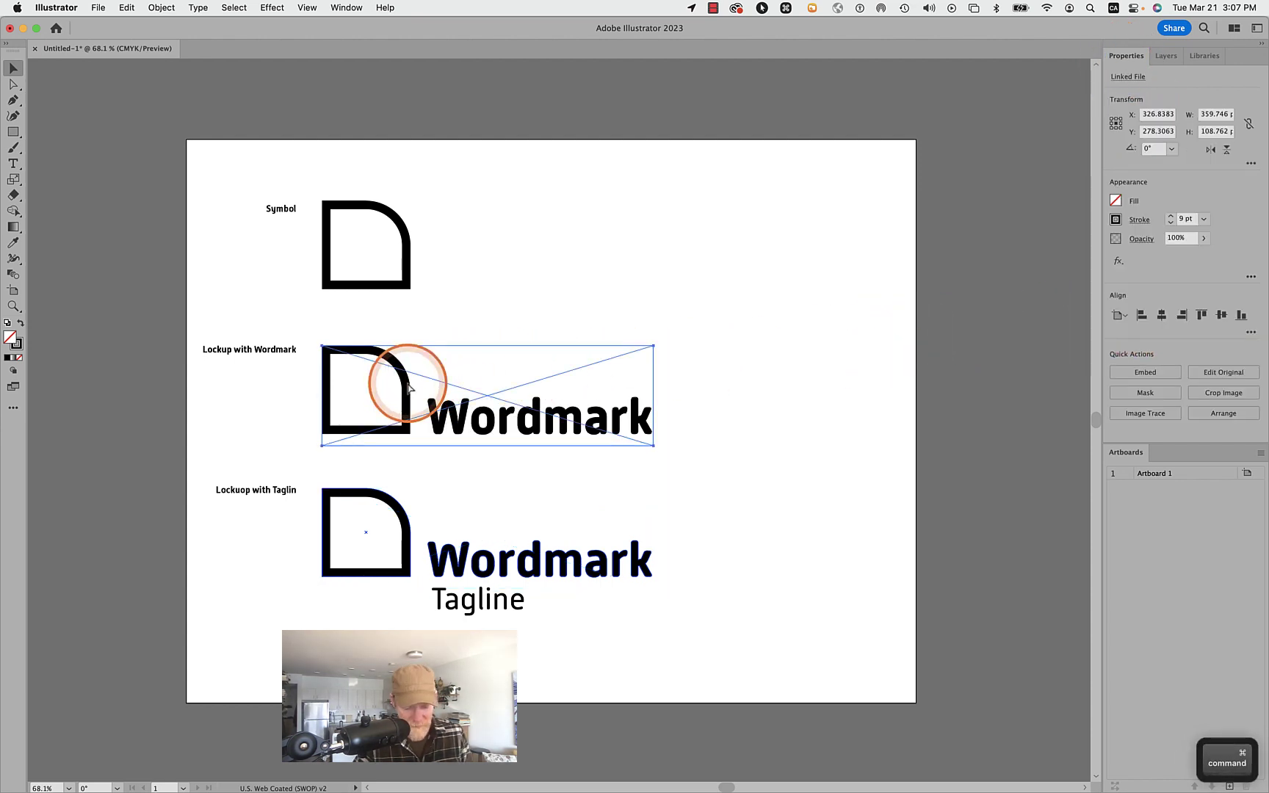
{"action": "key", "text": "Delete"}
{"action": "left_click", "coordinate": [456, 413]}
{"action": "key", "text": "Delete"}
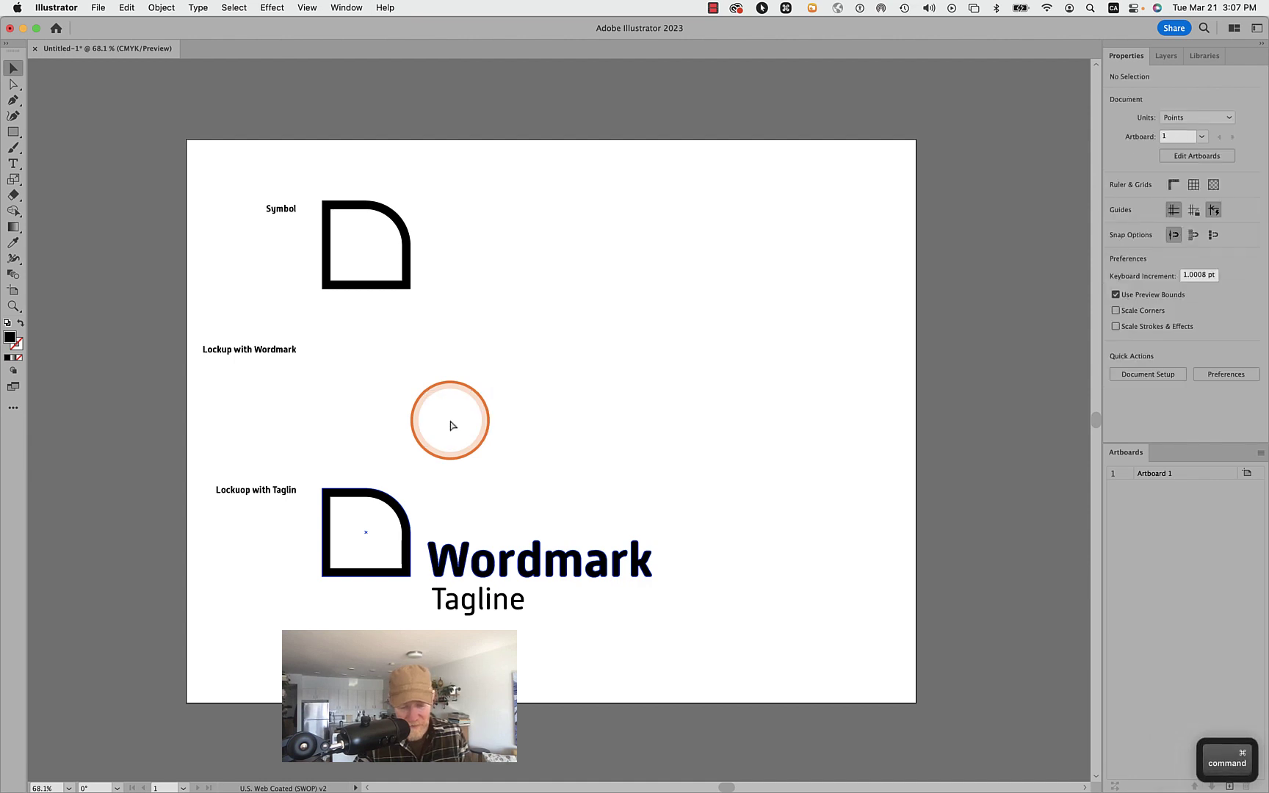
{"action": "key", "text": "cmd+f"}
{"action": "left_click", "coordinate": [994, 394]}
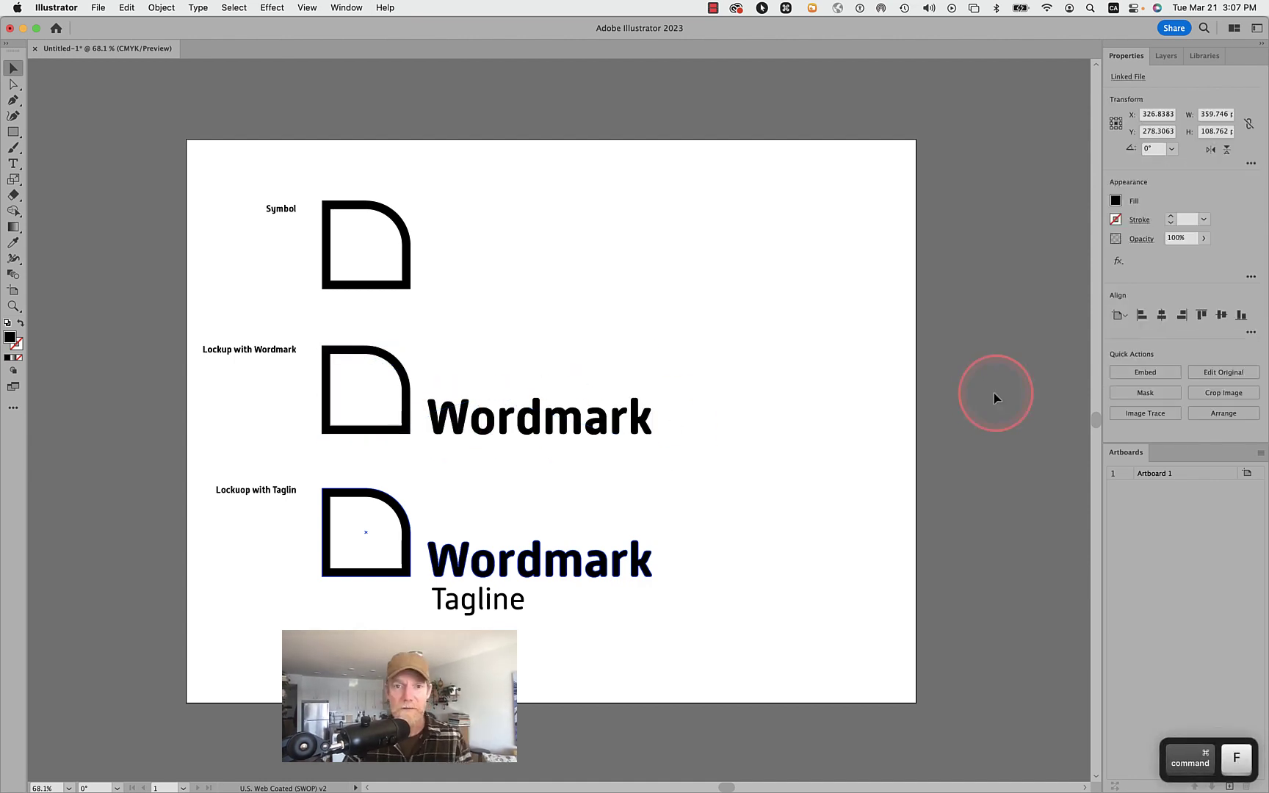
- Add the third row's symbol, wordmark and tagline together to the GD374 library as one asset
{"action": "left_click", "coordinate": [412, 263]}
{"action": "left_click", "coordinate": [485, 379]}
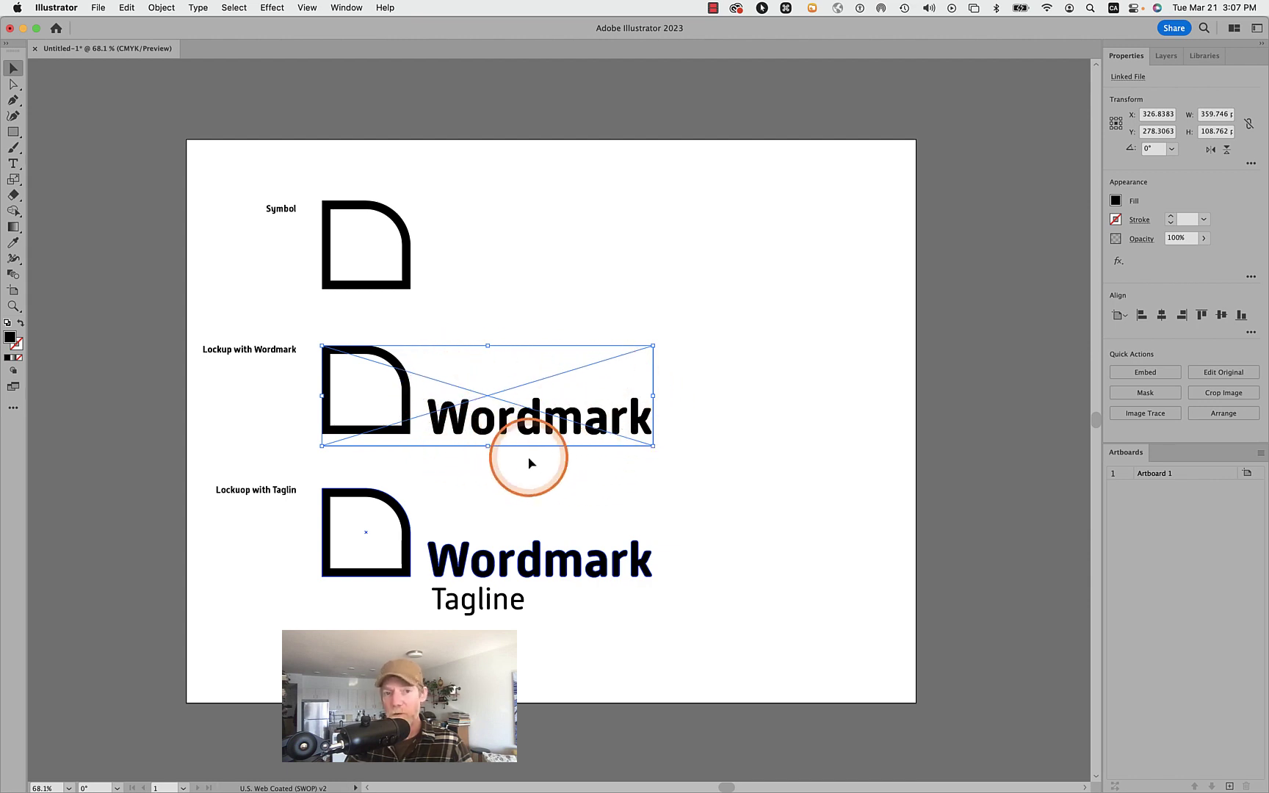
{"action": "left_click", "coordinate": [502, 518]}
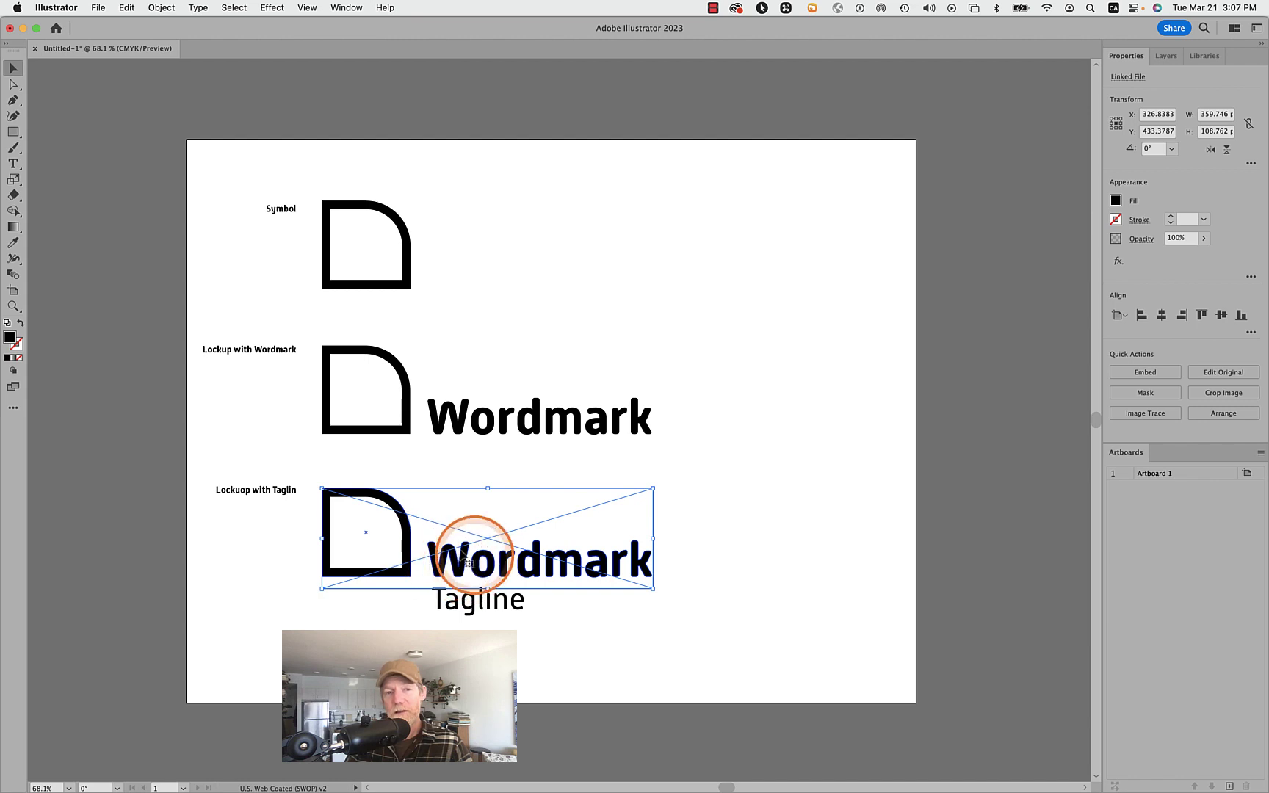
{"action": "left_click", "coordinate": [468, 610], "text": "shift"}
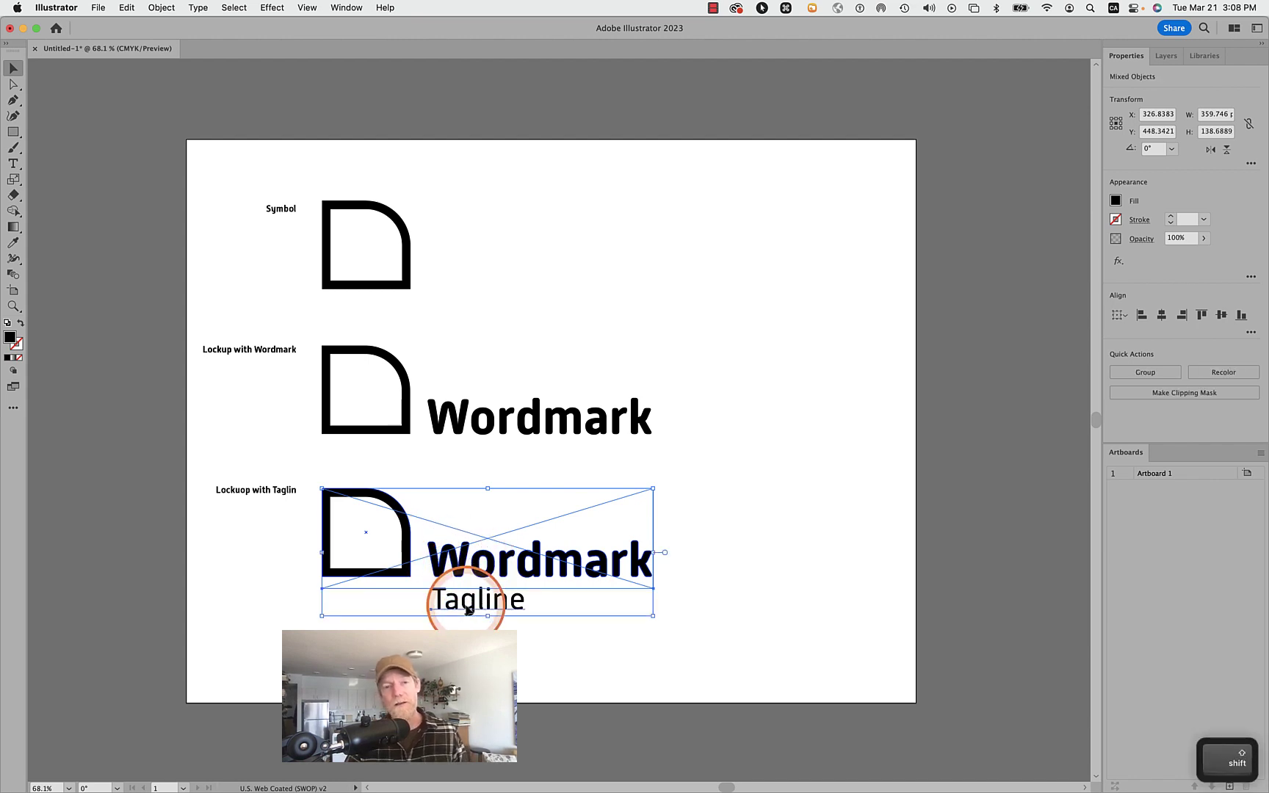
{"action": "right_click", "coordinate": [466, 608]}
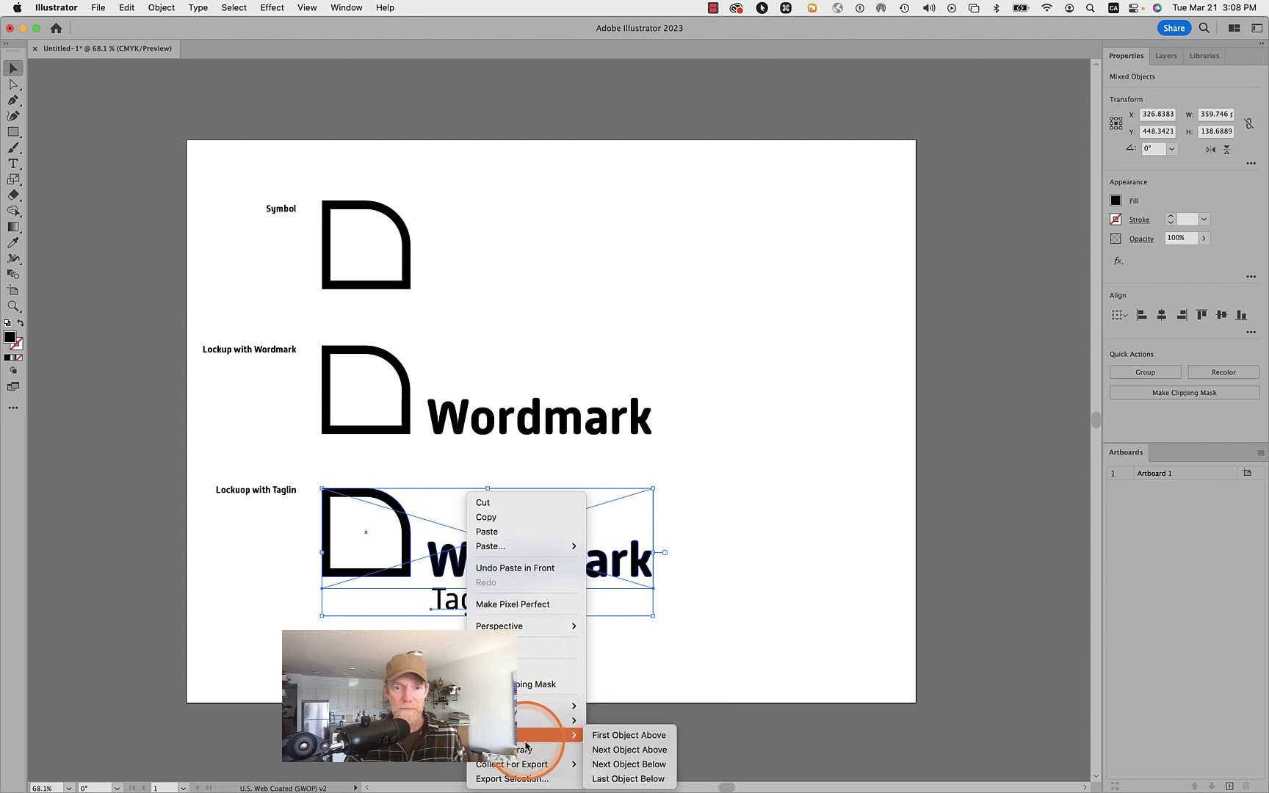
{"action": "left_click", "coordinate": [526, 750]}
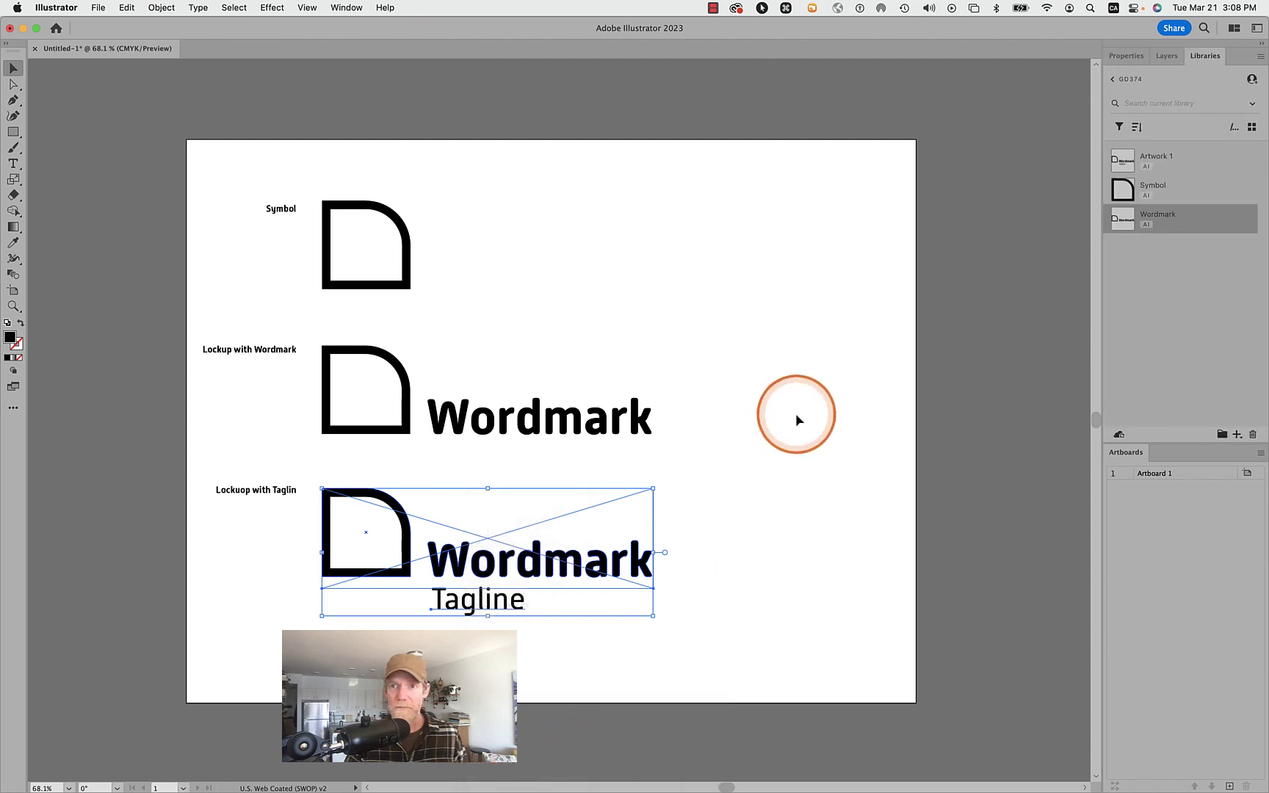
- Rename the library asset Artwork 1 to "With Tagline"
{"action": "double_click", "coordinate": [1148, 157]}
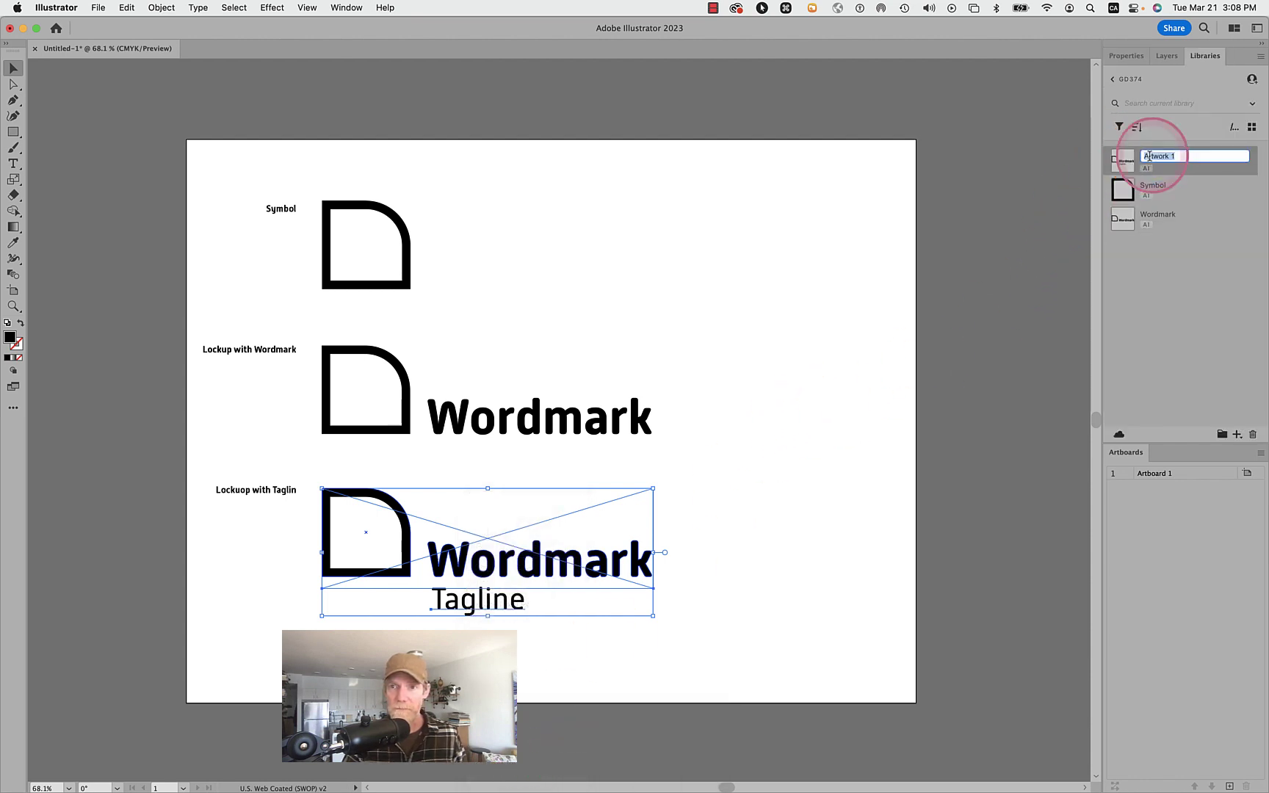
{"action": "type", "text": "With T"}
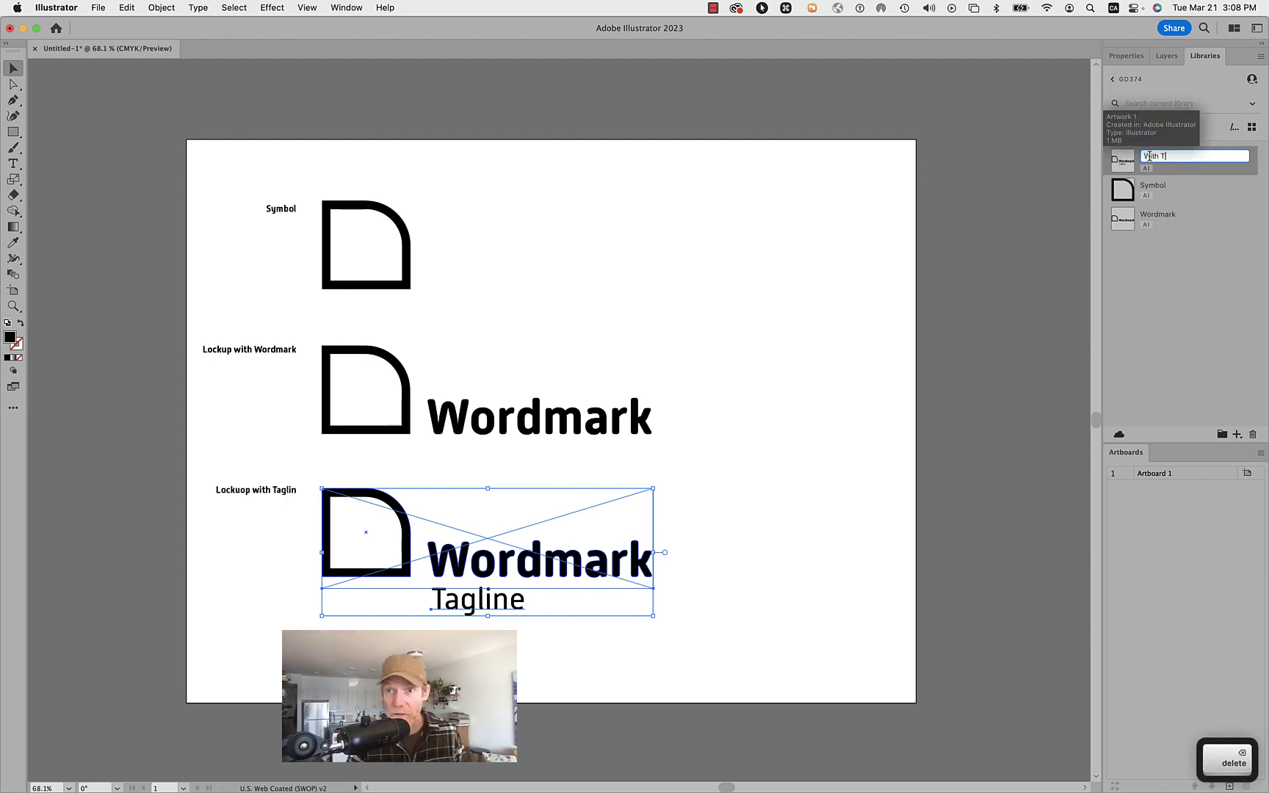
{"action": "type", "text": "agline"}
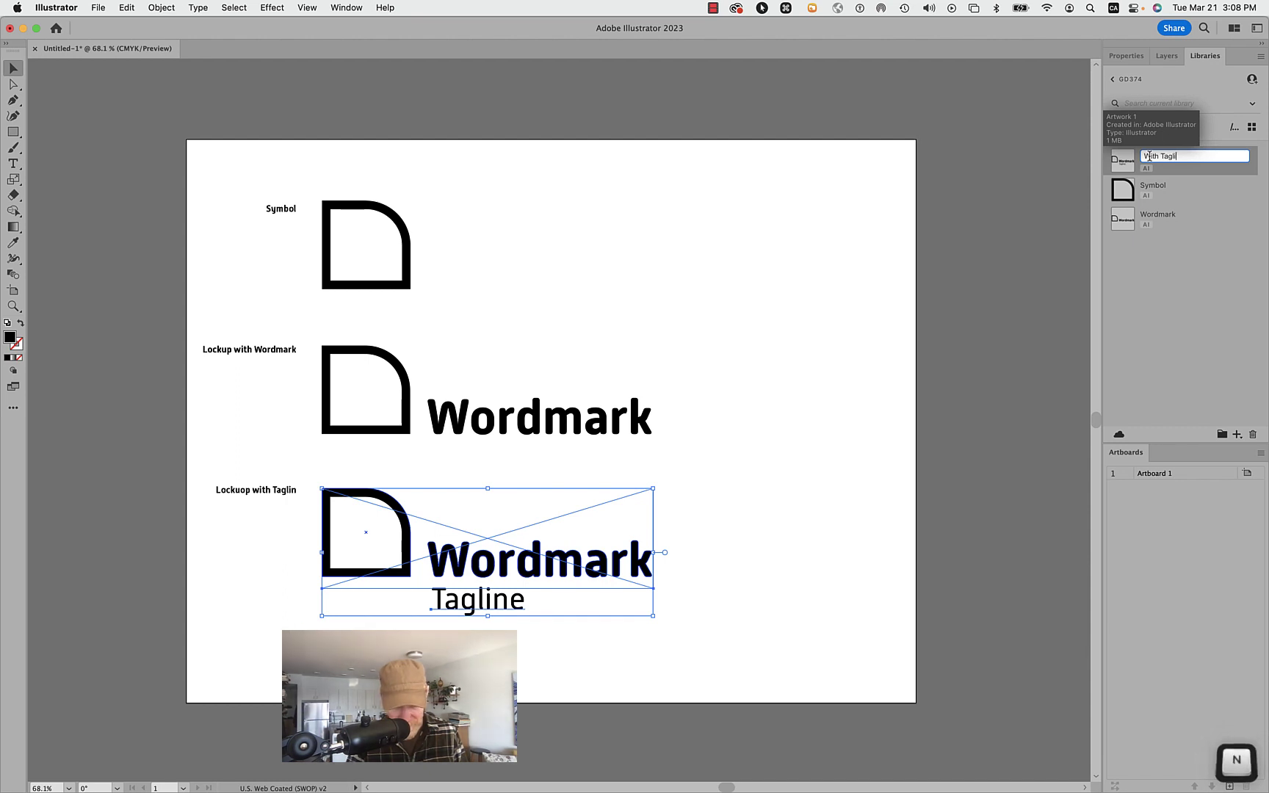
{"action": "key", "text": "Return"}
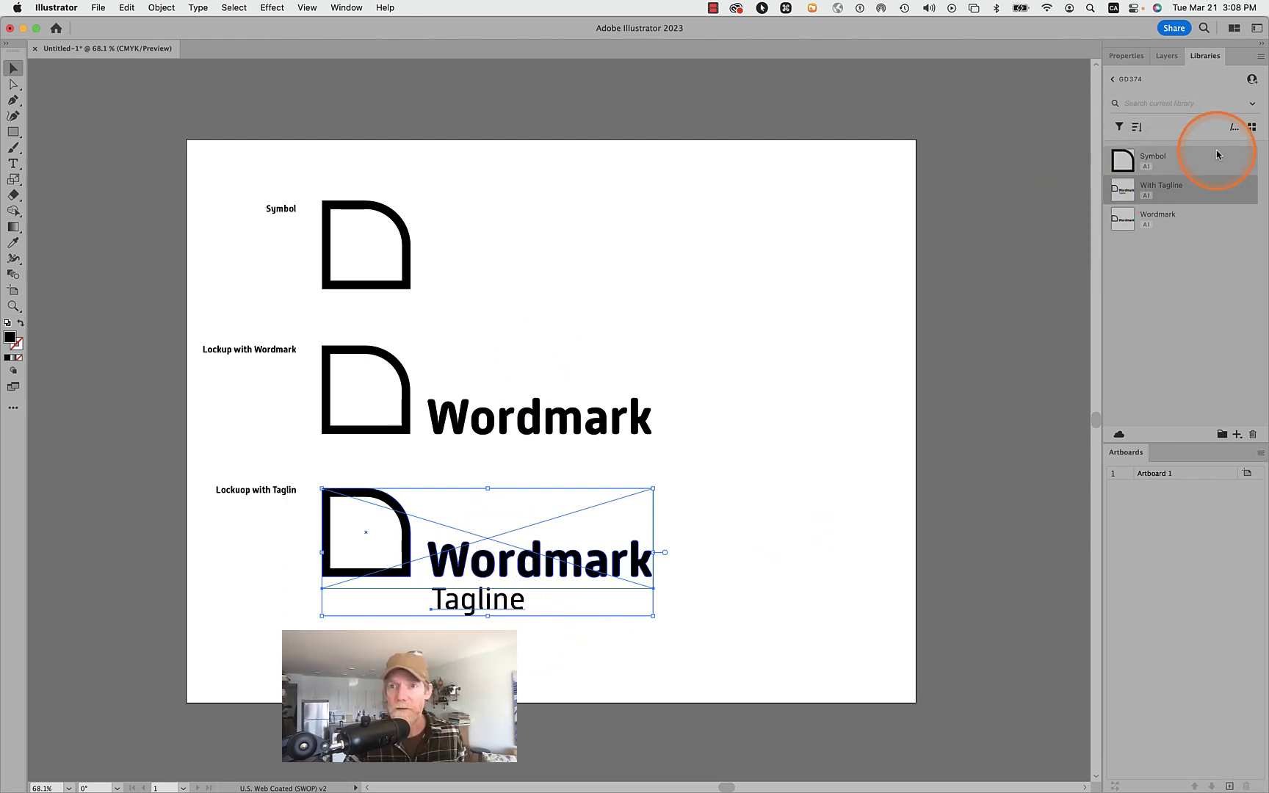
- Place the With Tagline library asset over the third row and delete the original lockup and tagline beneath it
{"action": "left_click_drag", "start_coordinate": [1101, 191], "coordinate": [750, 467]}
{"action": "left_click_drag", "start_coordinate": [843, 540], "coordinate": [409, 566]}
{"action": "key", "text": "super+x"}
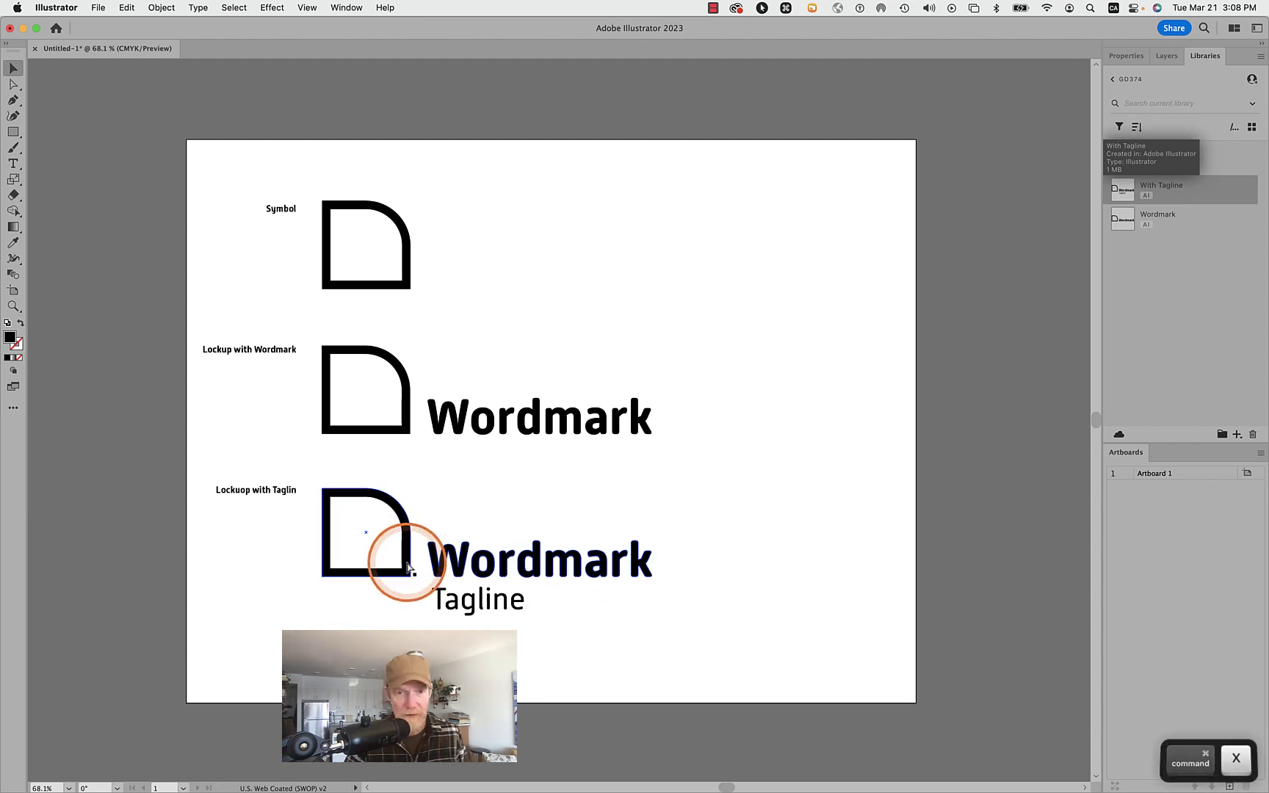
{"action": "left_click", "coordinate": [360, 490]}
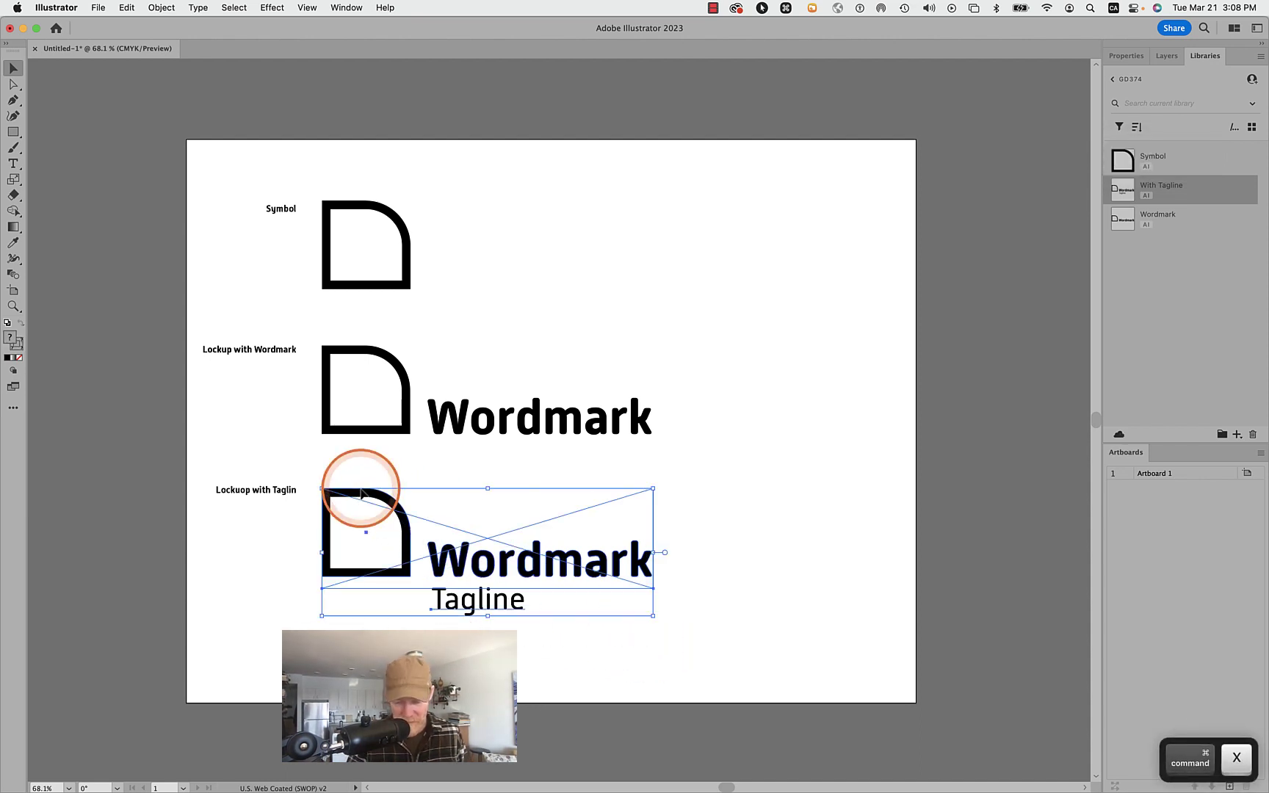
{"action": "key", "text": "Delete"}
{"action": "key", "text": "super+f"}
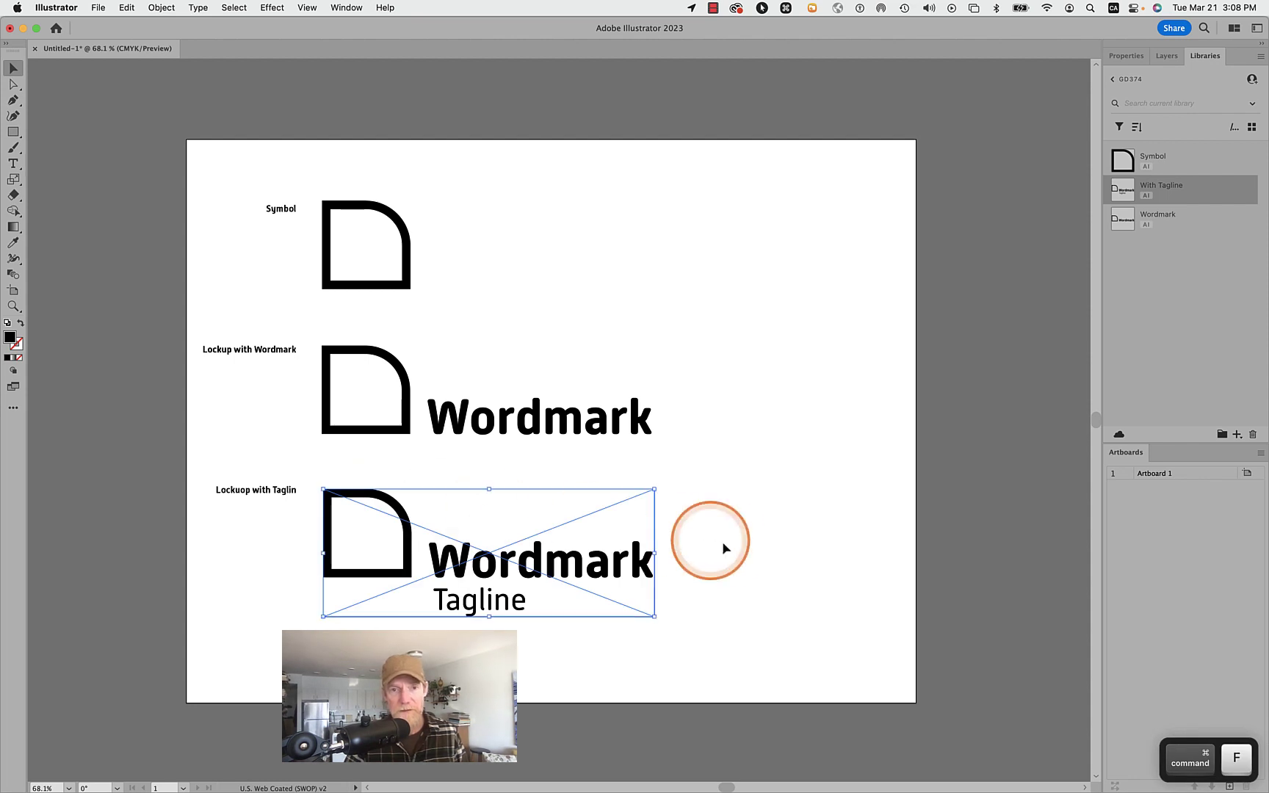
{"action": "left_click", "coordinate": [722, 541]}
{"action": "left_click", "coordinate": [599, 564]}
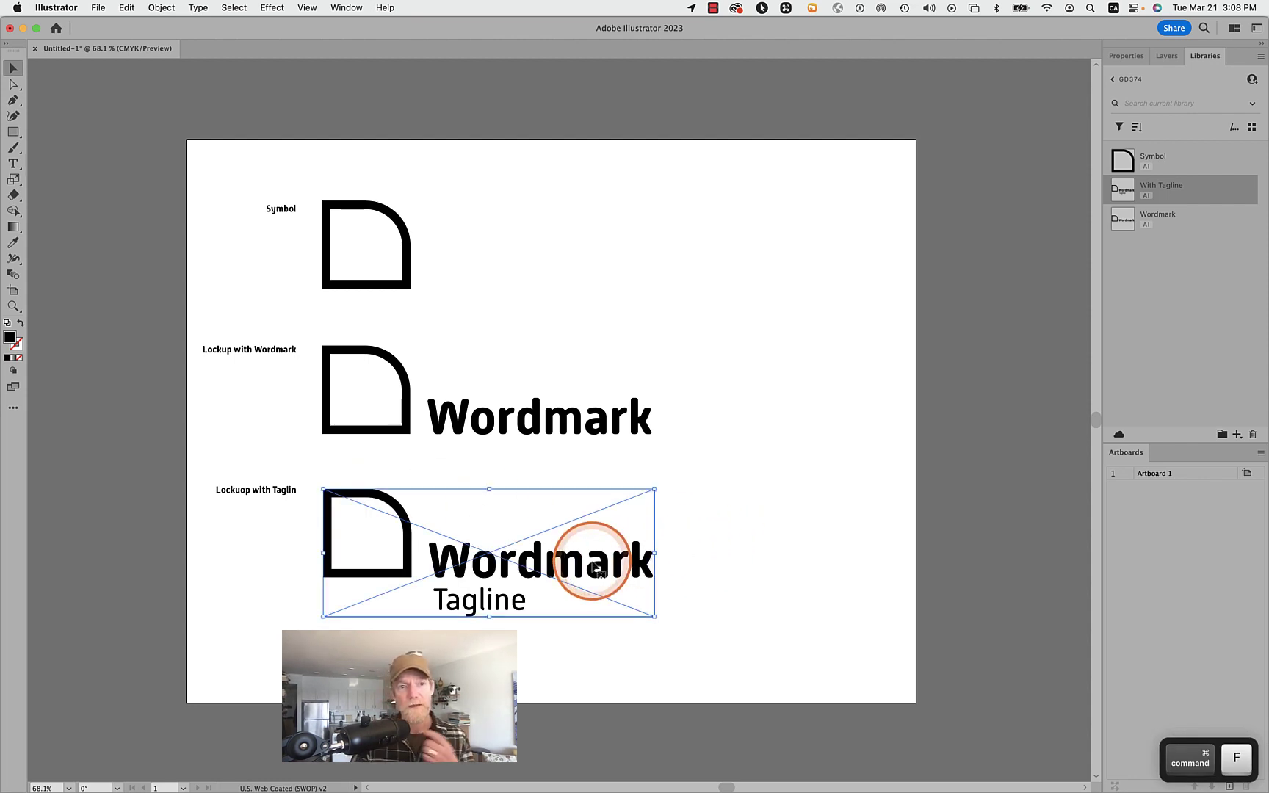
- Correct the third row's label and replace its words "Lockup with" with "With"
{"action": "double_click", "coordinate": [241, 490]}
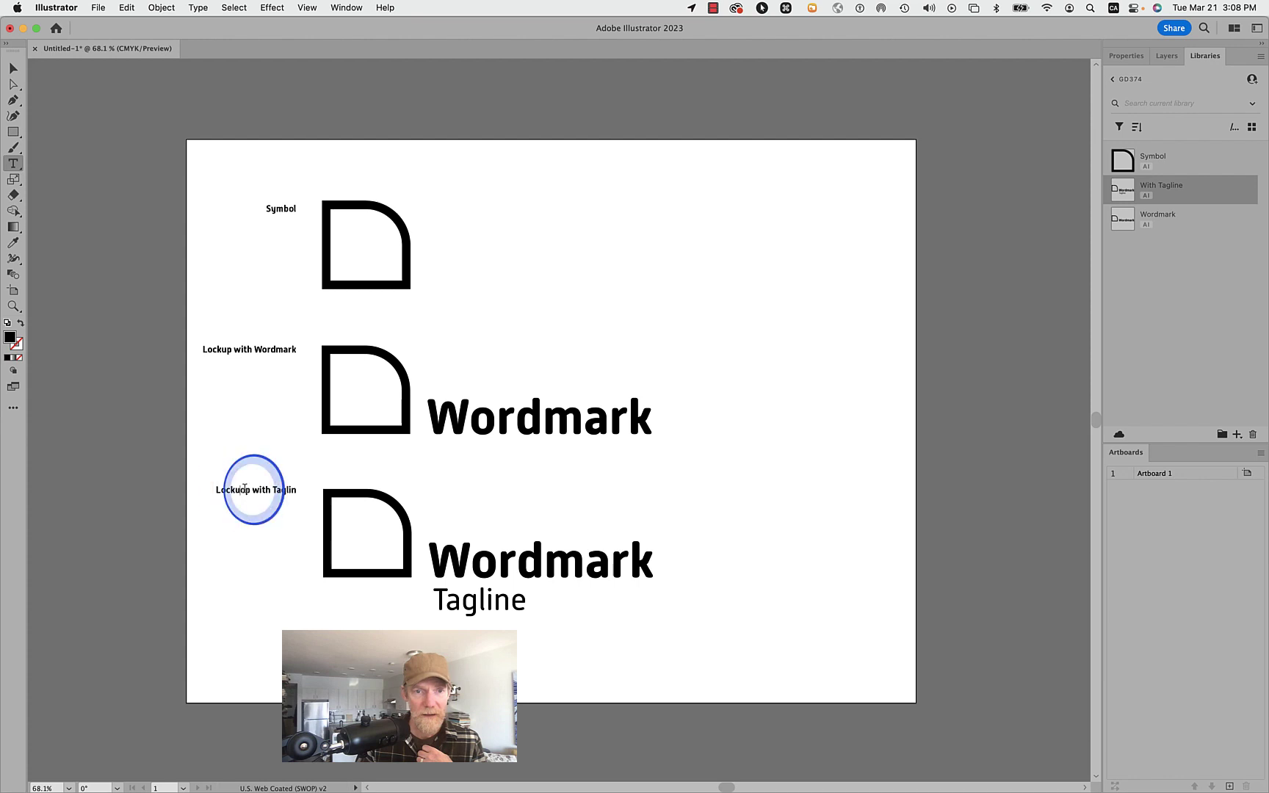
{"action": "key", "text": "BackSpace"}
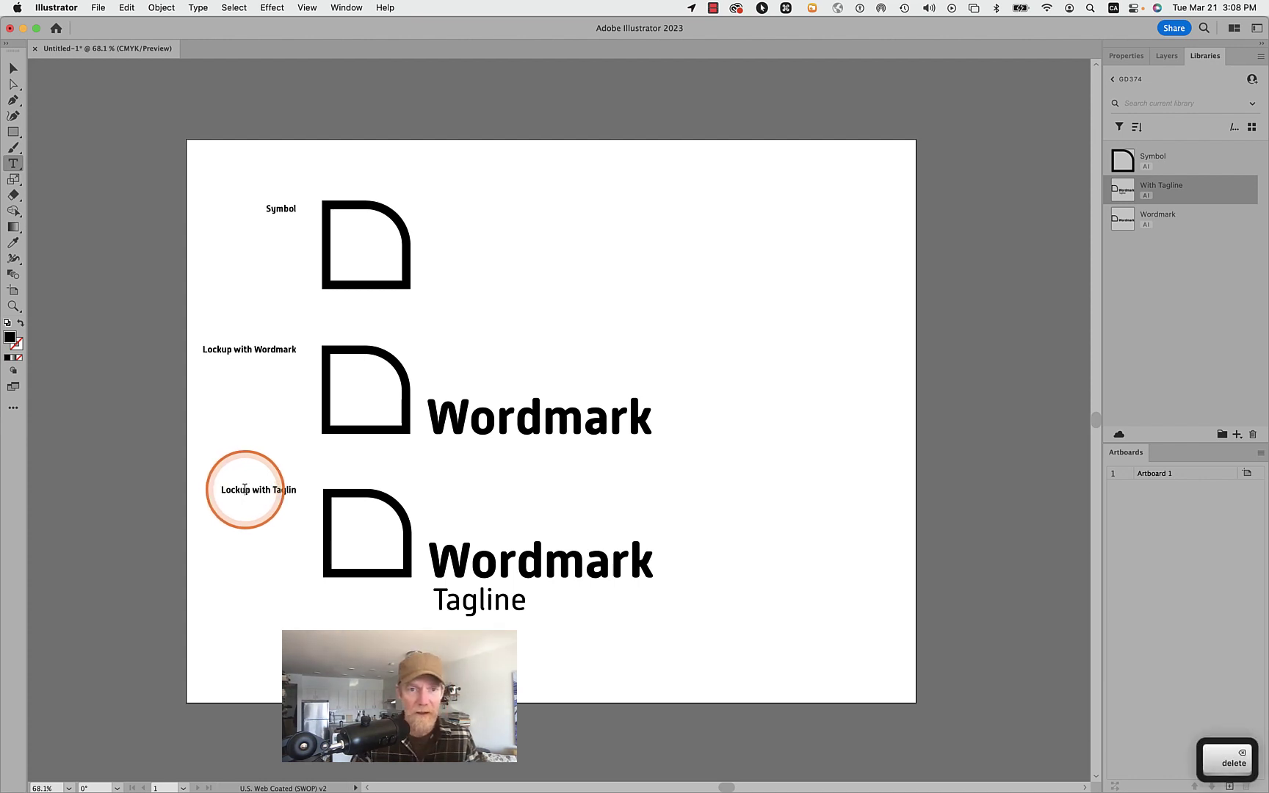
{"action": "key", "text": "super"}
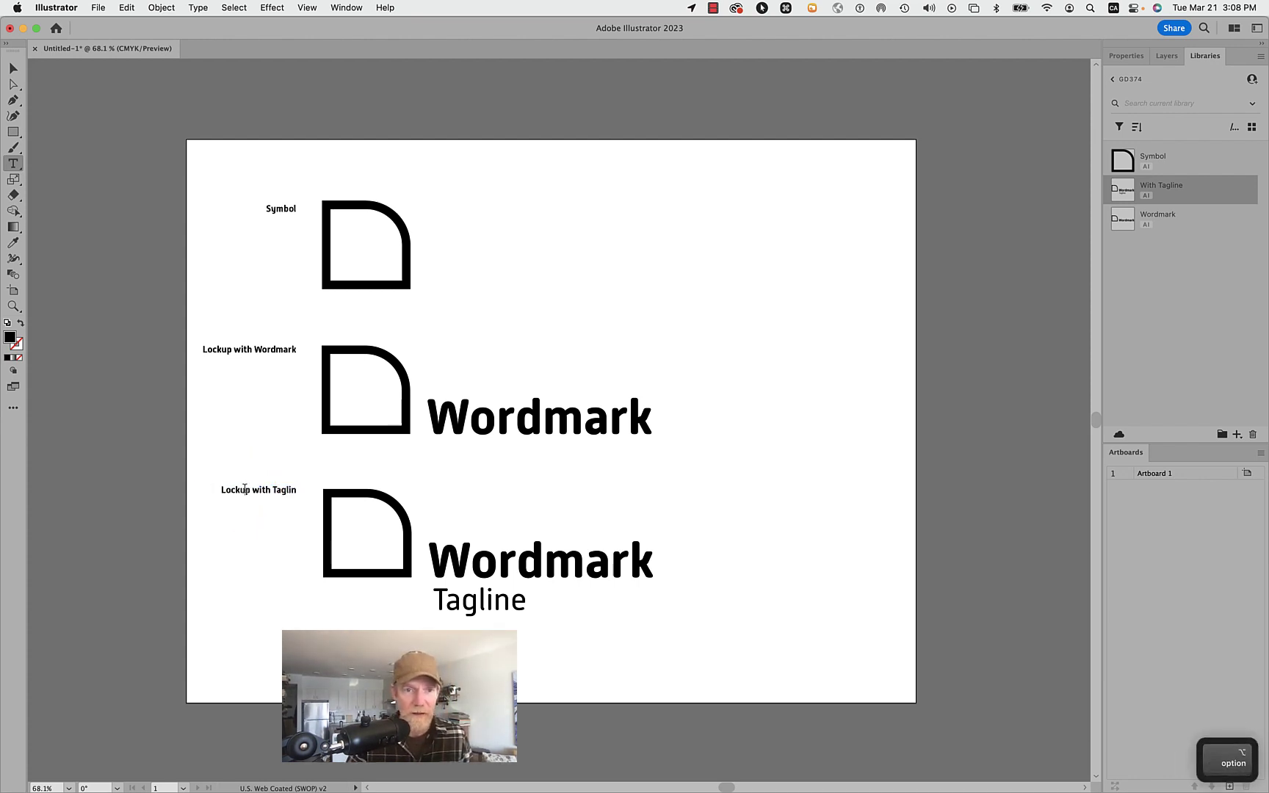
{"action": "left_click_drag", "start_coordinate": [255, 488], "coordinate": [151, 488]}
{"action": "type", "text": "W"}
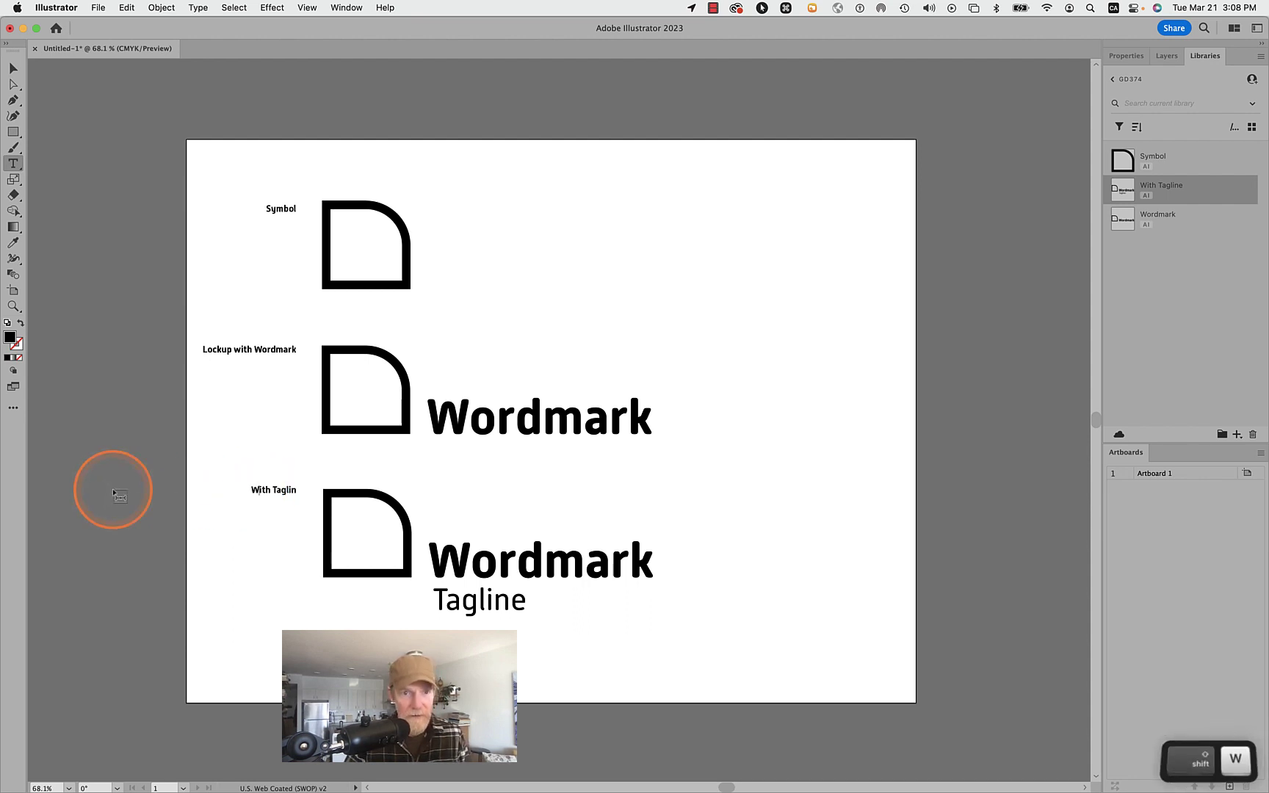
- Shorten the second row's label to "Wordmark"
{"action": "left_click_drag", "start_coordinate": [254, 348], "coordinate": [50, 346]}
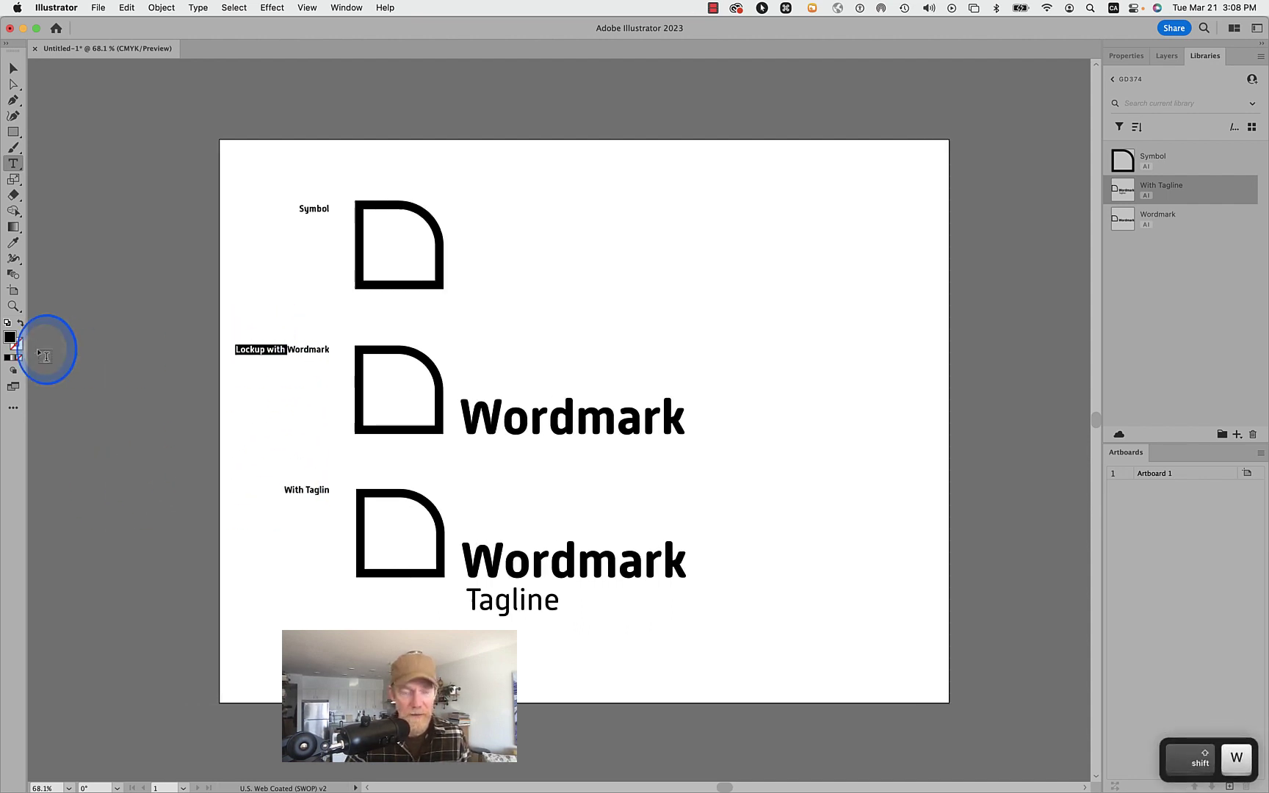
{"action": "key", "text": "BackSpace"}
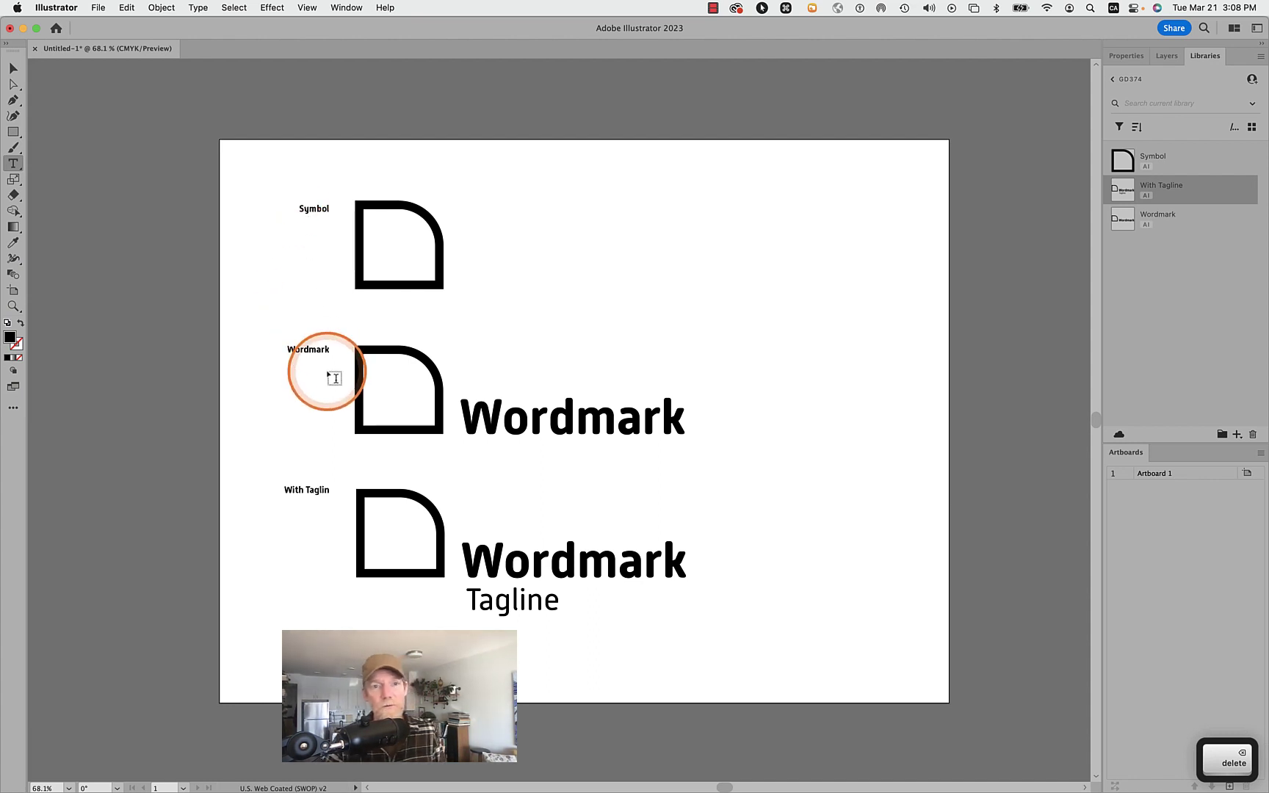
{"action": "key", "text": "super"}
- Complete the third row's label as "With Tagline", deselect it and select the symbol in the Symbol row
{"action": "left_click", "coordinate": [331, 490]}
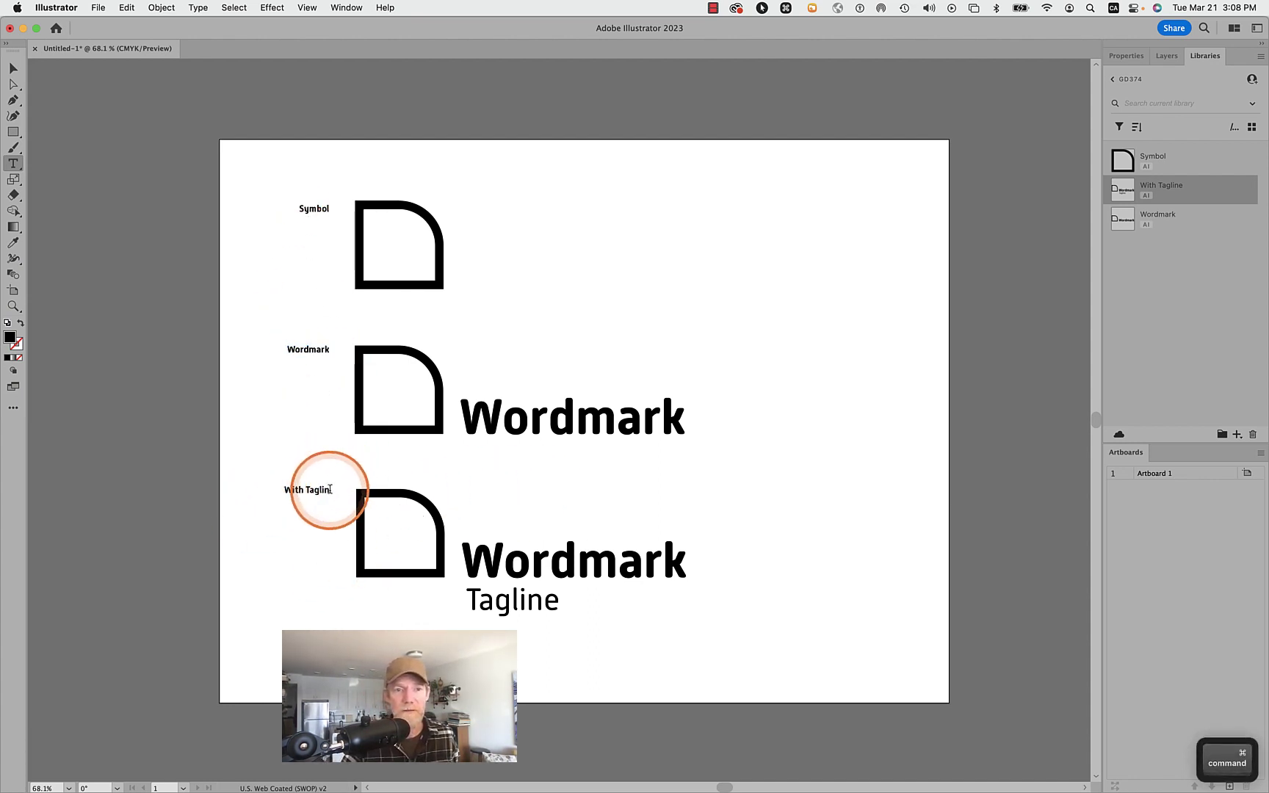
{"action": "type", "text": "e"}
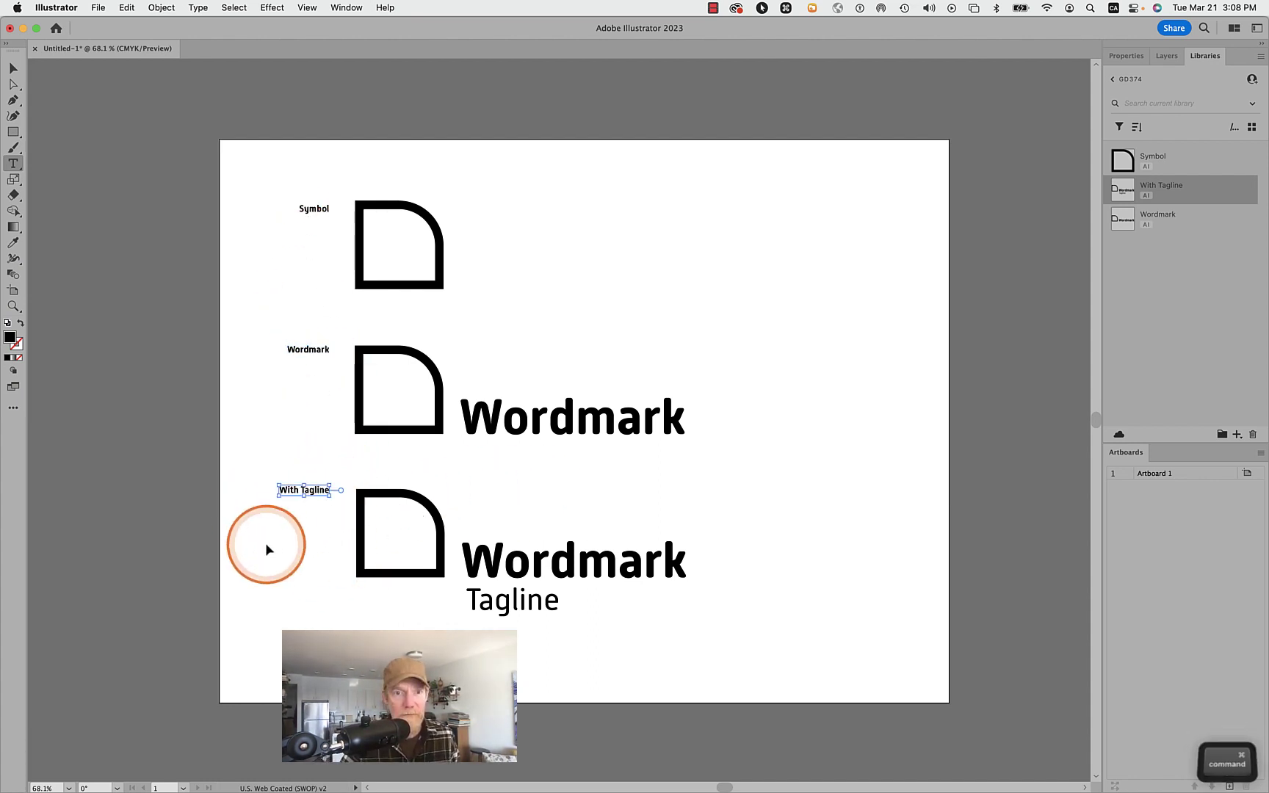
{"action": "left_click", "coordinate": [269, 550], "text": "super"}
{"action": "left_click", "coordinate": [429, 279], "text": "super"}
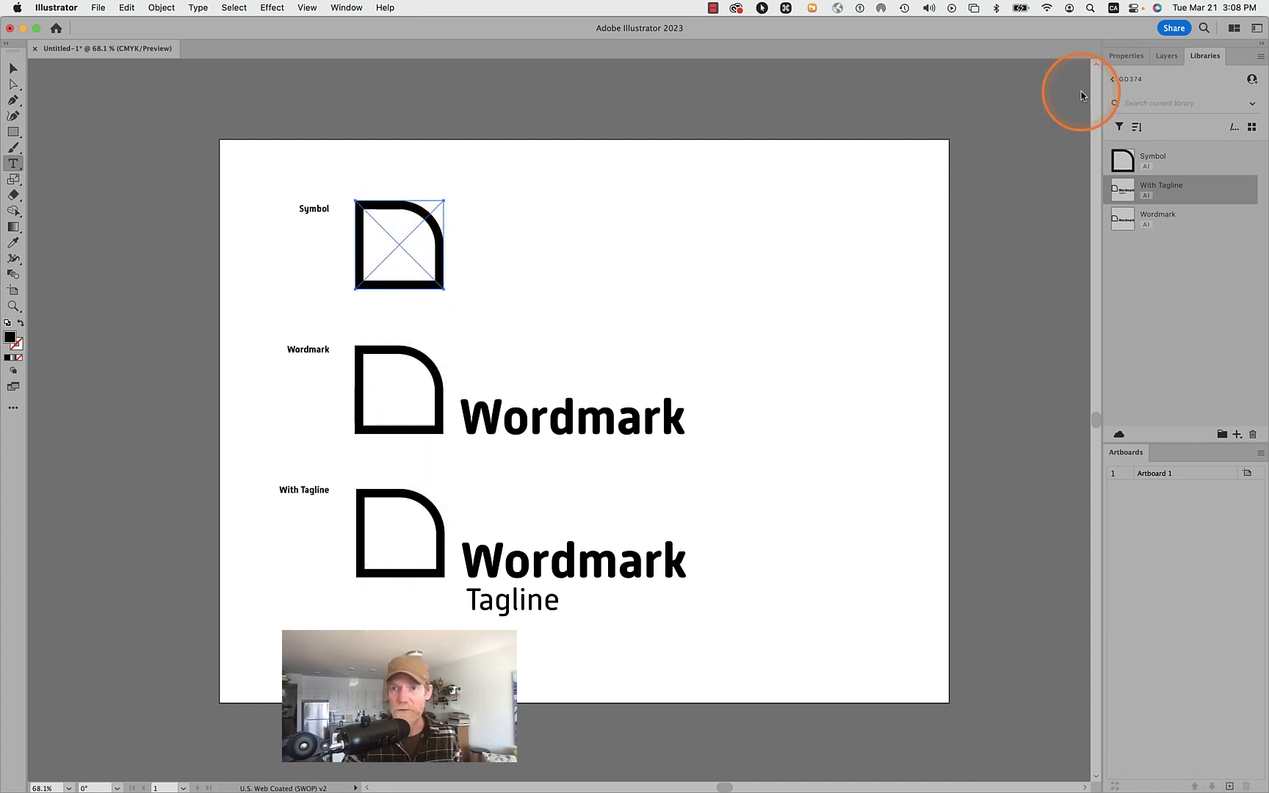
- Open the Symbol library asset for editing and tile the two open documents side by side
{"action": "double_click", "coordinate": [1127, 161]}
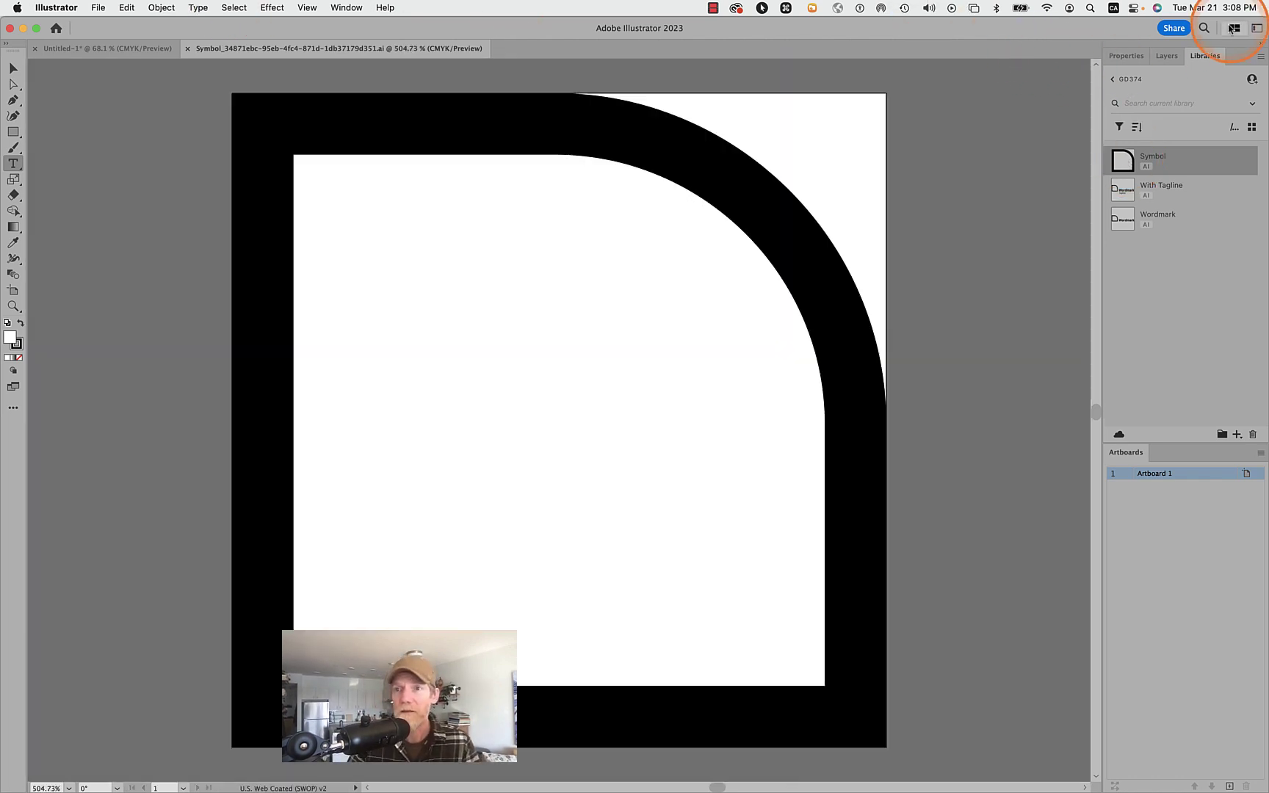
{"action": "left_click", "coordinate": [1232, 28]}
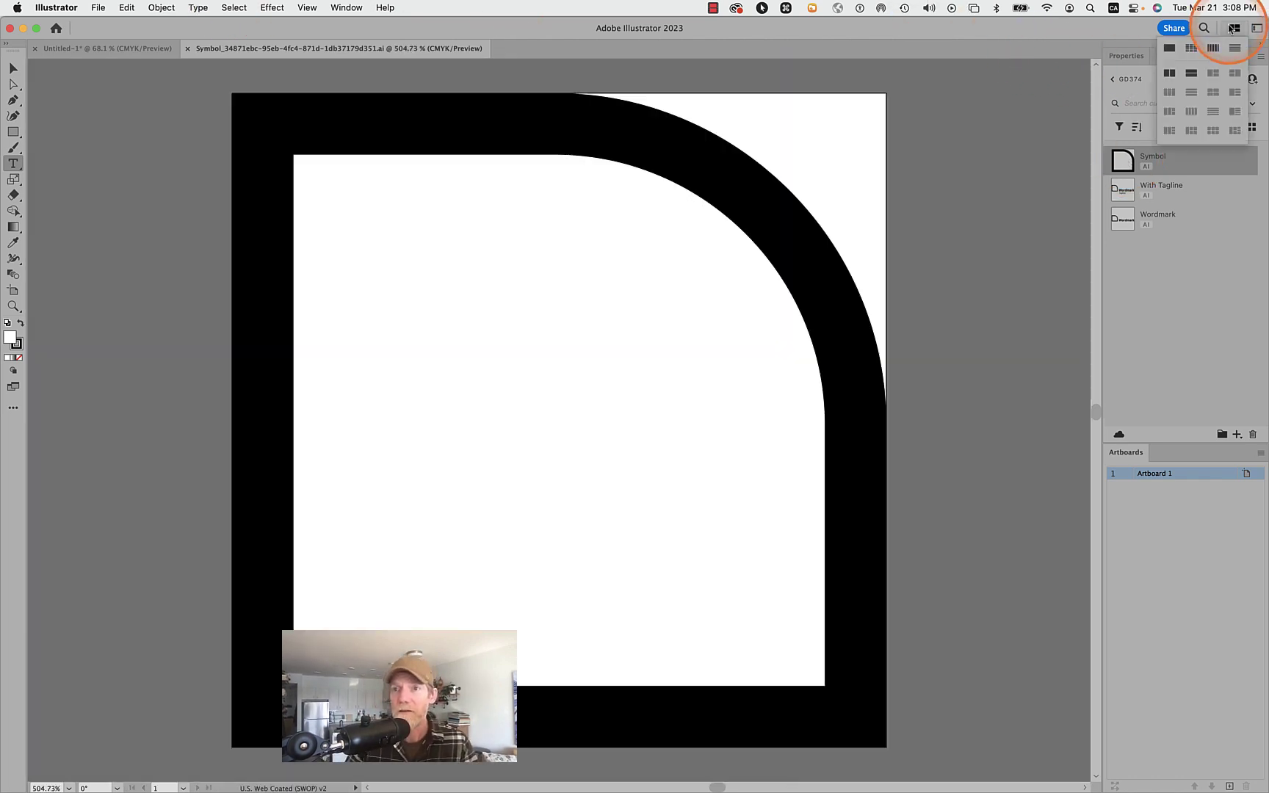
{"action": "left_click", "coordinate": [1169, 73]}
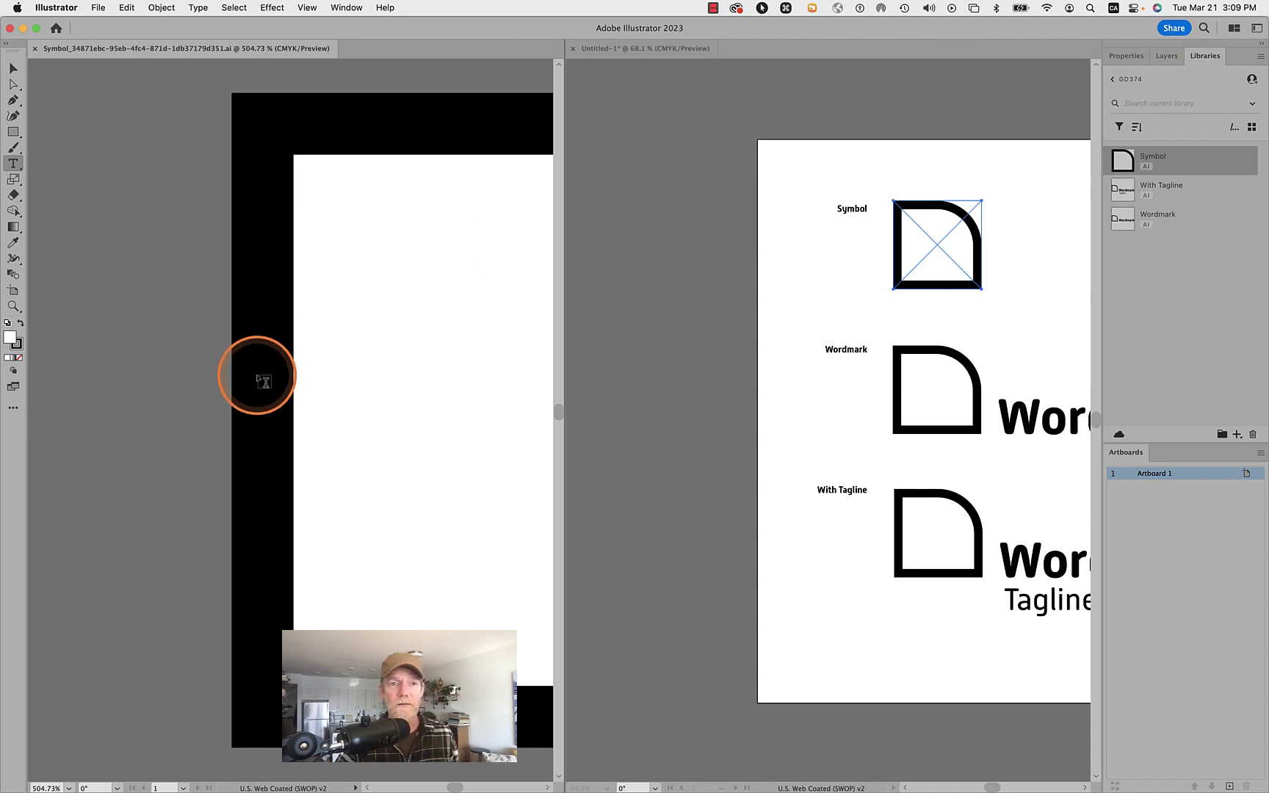
- Change the stroke of the symbol outline in the asset document to CMYK Red
{"action": "left_click", "coordinate": [263, 381]}
{"action": "key", "text": "cmd+z"}
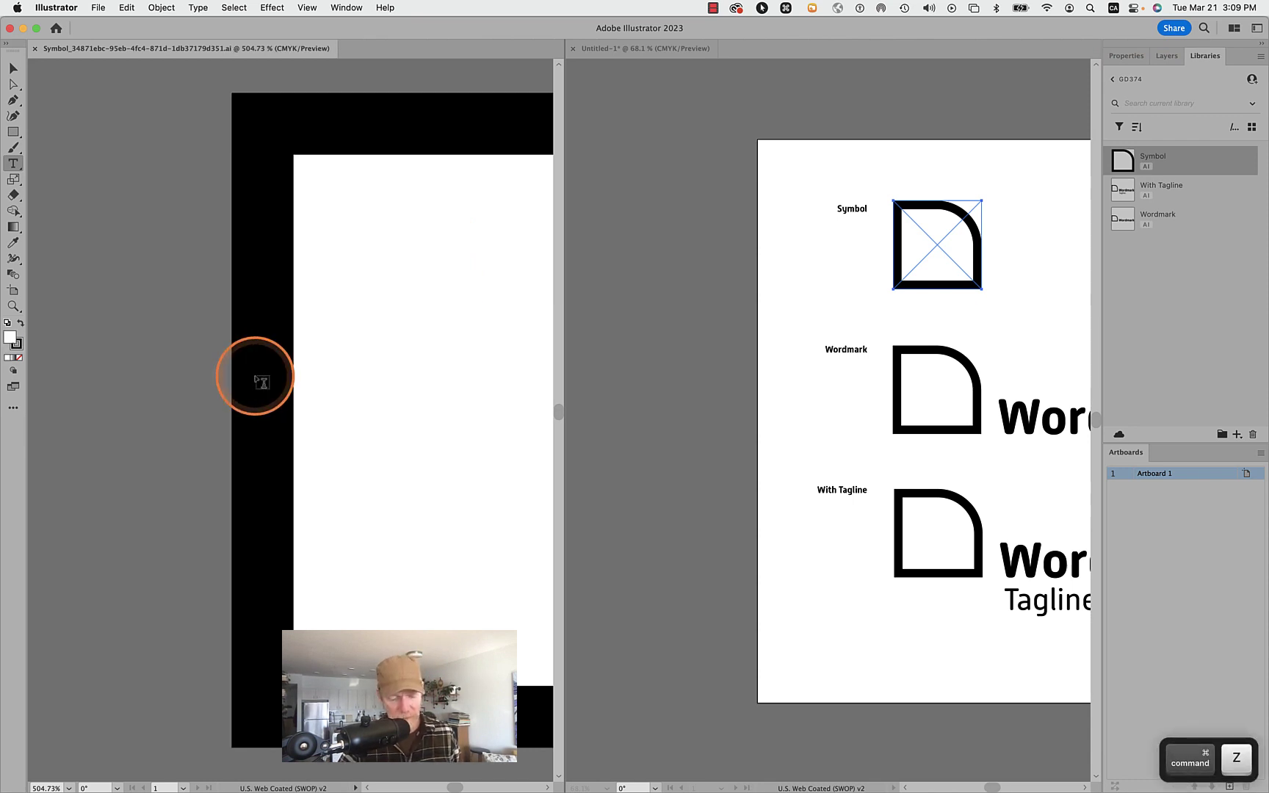
{"action": "key", "text": "a"}
{"action": "left_click", "coordinate": [264, 379]}
{"action": "scroll", "coordinate": [271, 383], "scroll_direction": "right", "scroll_amount": 3}
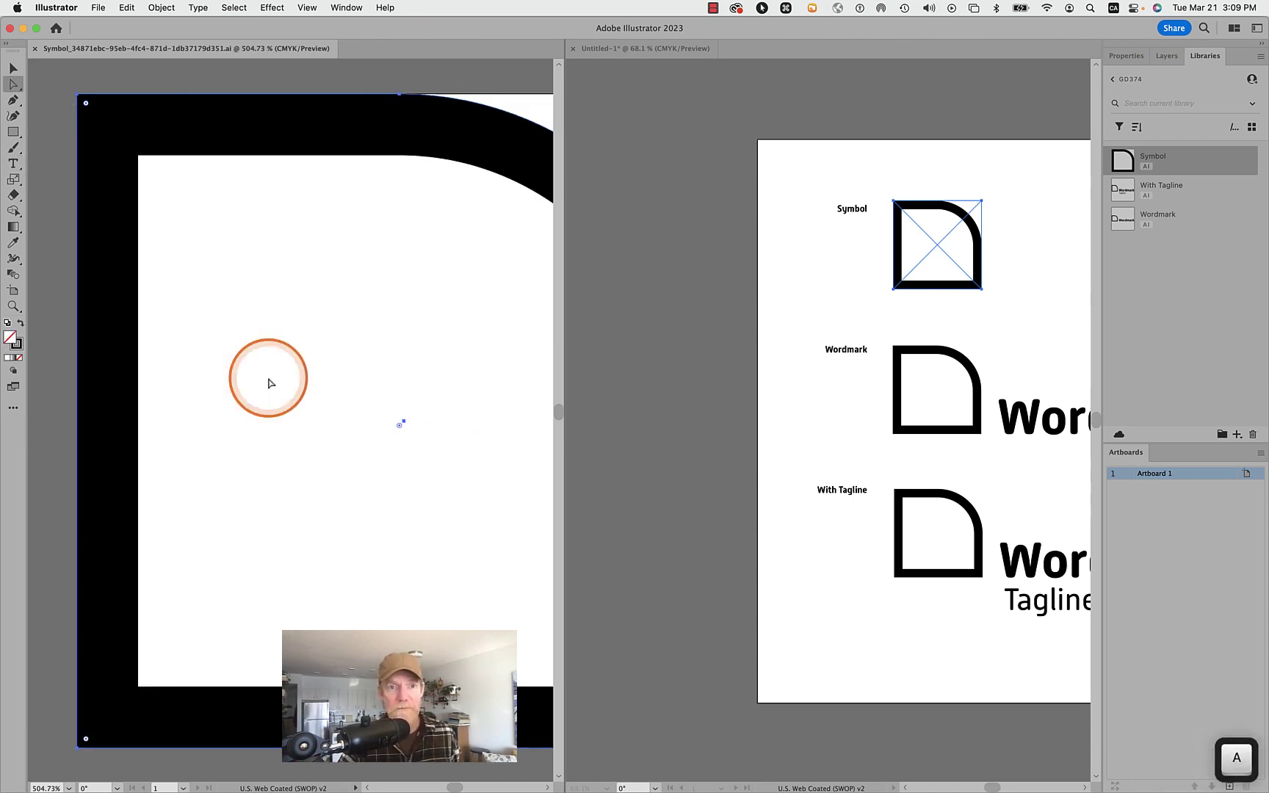
{"action": "scroll", "coordinate": [271, 383], "scroll_direction": "down", "scroll_amount": 3}
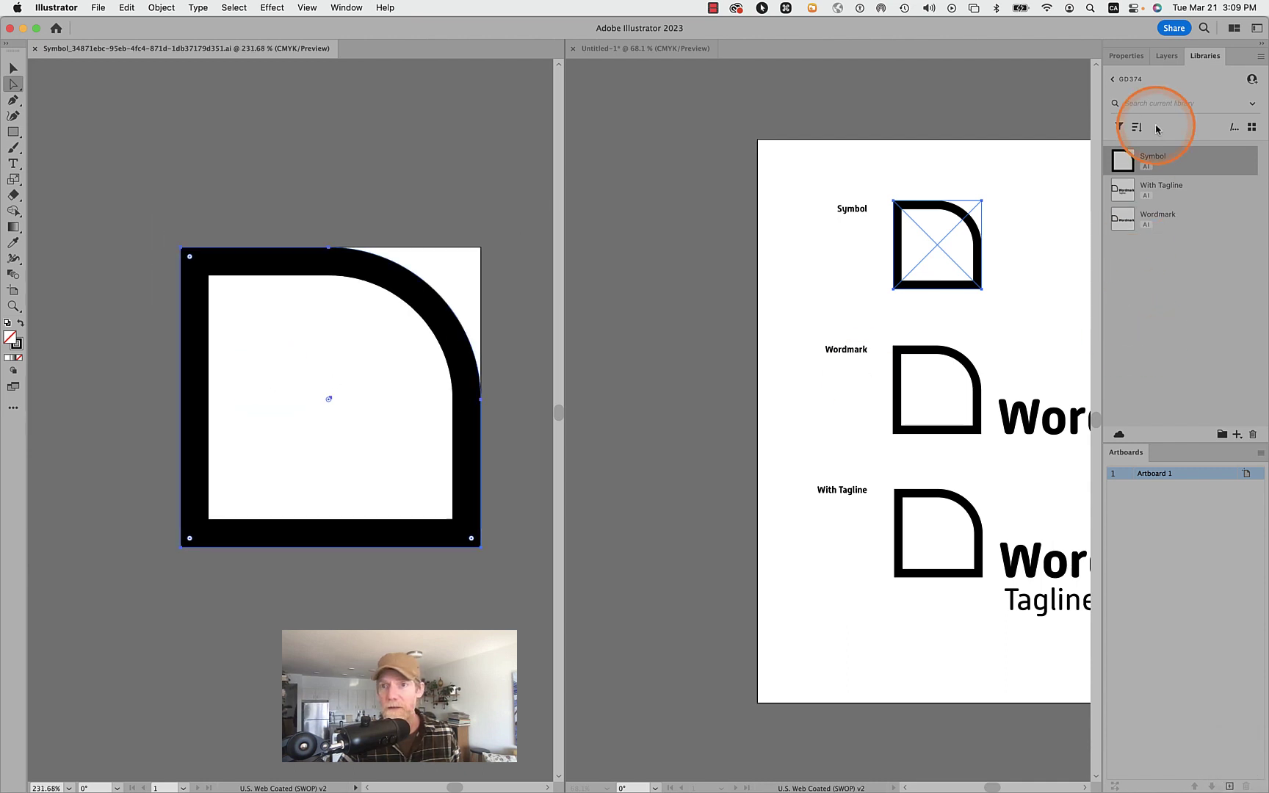
{"action": "left_click", "coordinate": [1126, 57]}
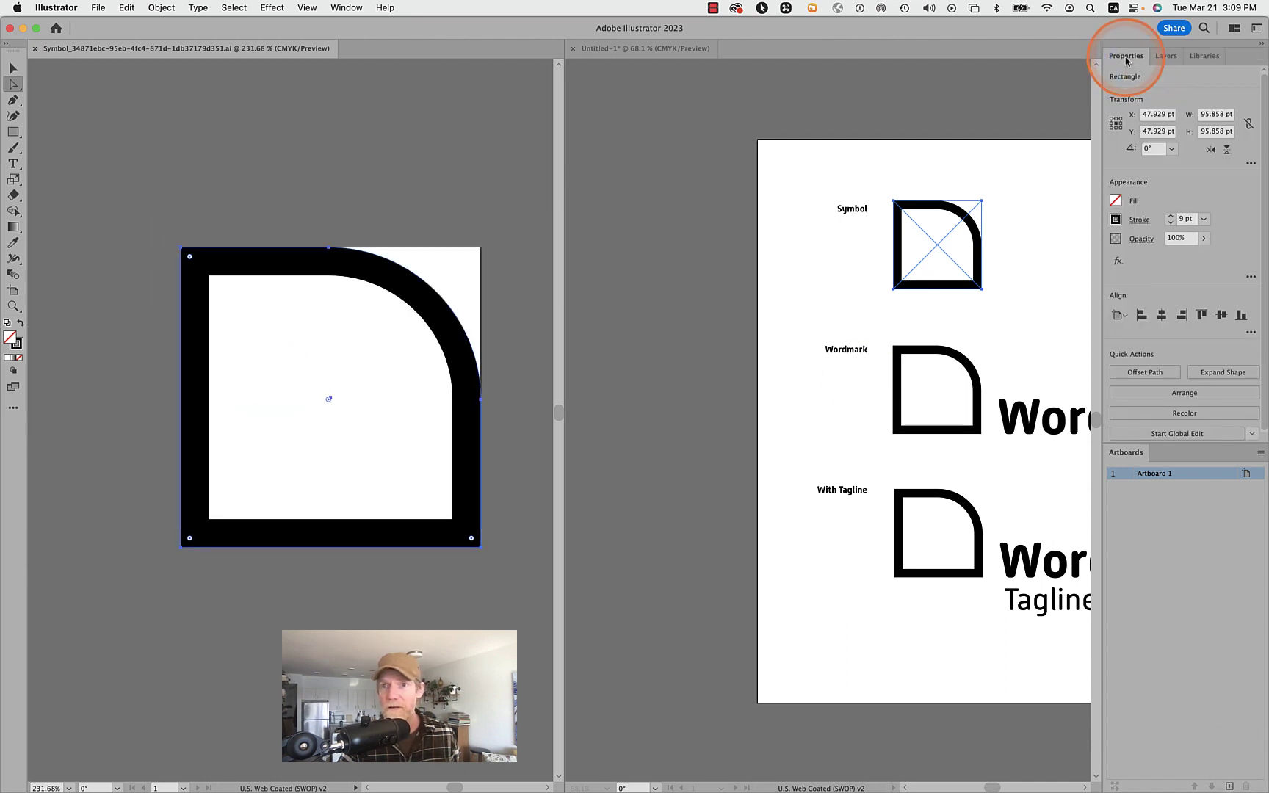
{"action": "left_click", "coordinate": [1115, 220]}
{"action": "left_click", "coordinate": [1027, 327]}
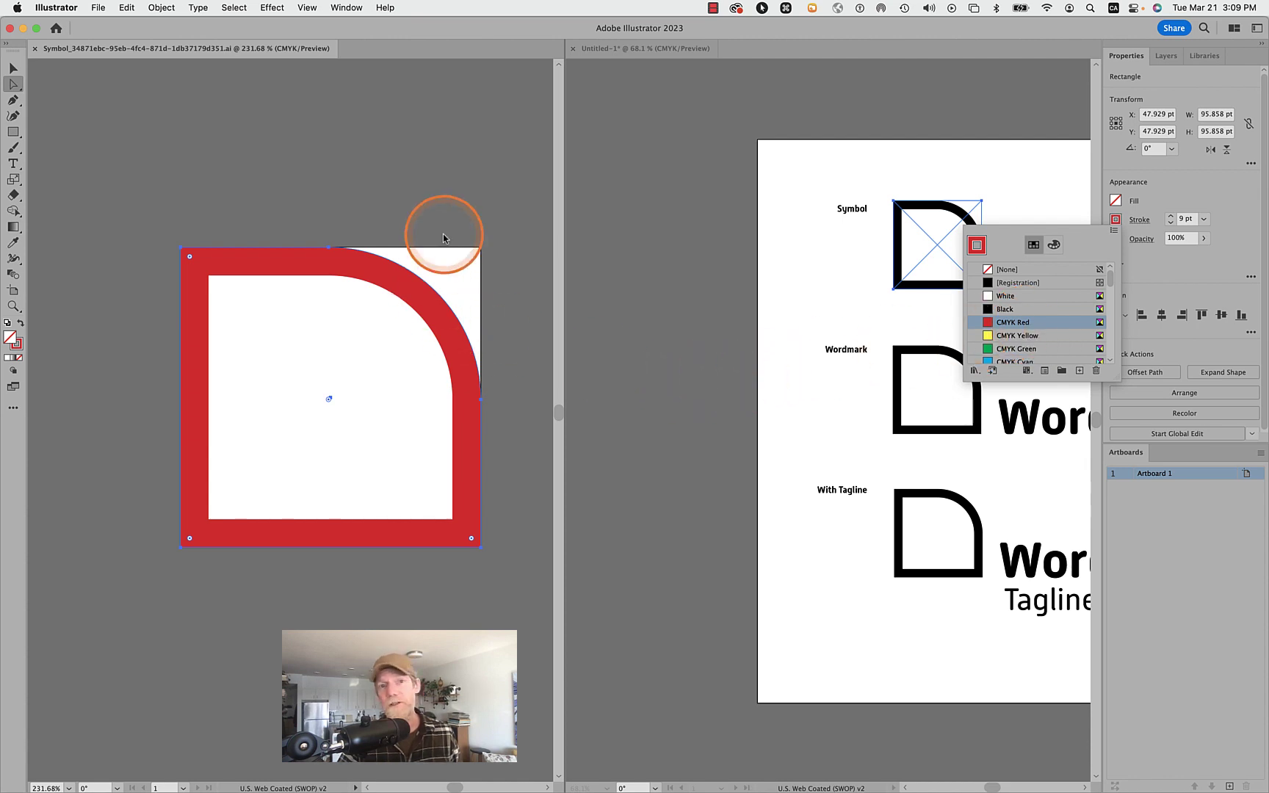
{"action": "key", "text": "super+s"}
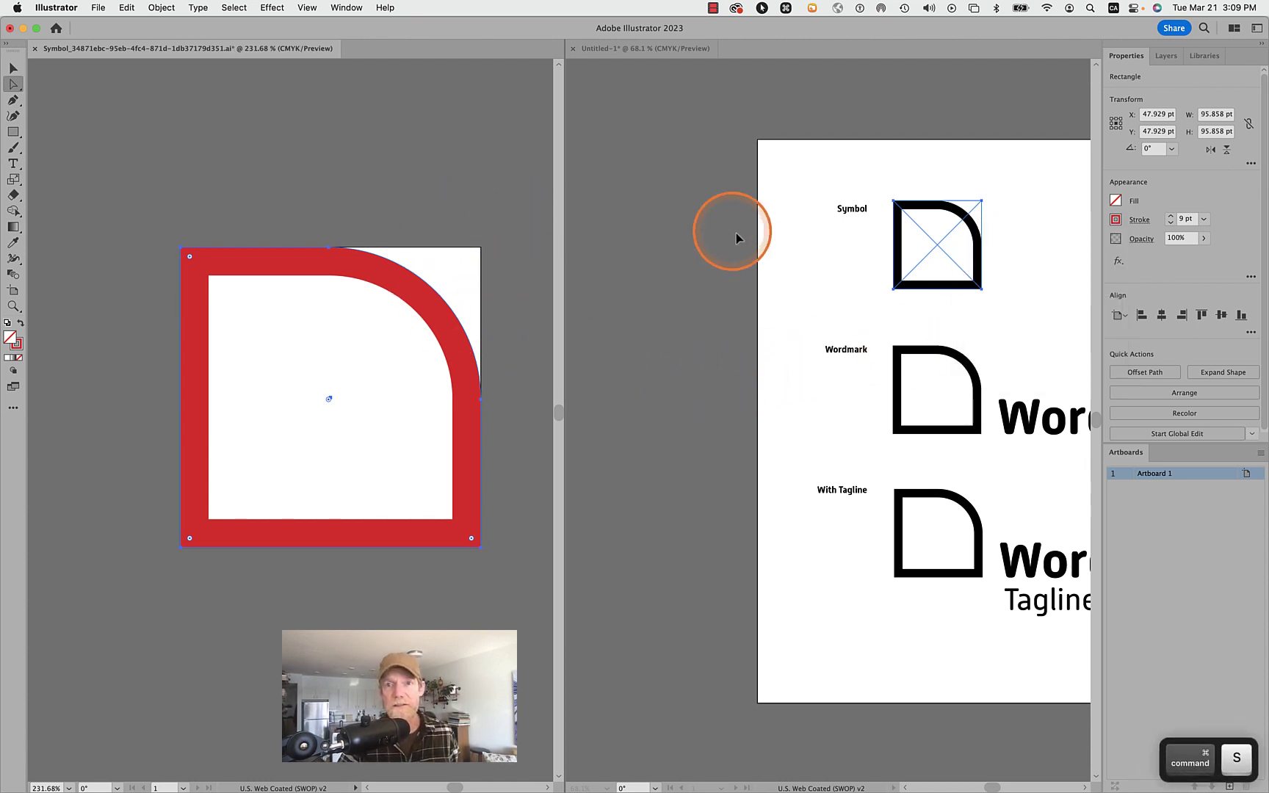
{"action": "left_click", "coordinate": [703, 241]}
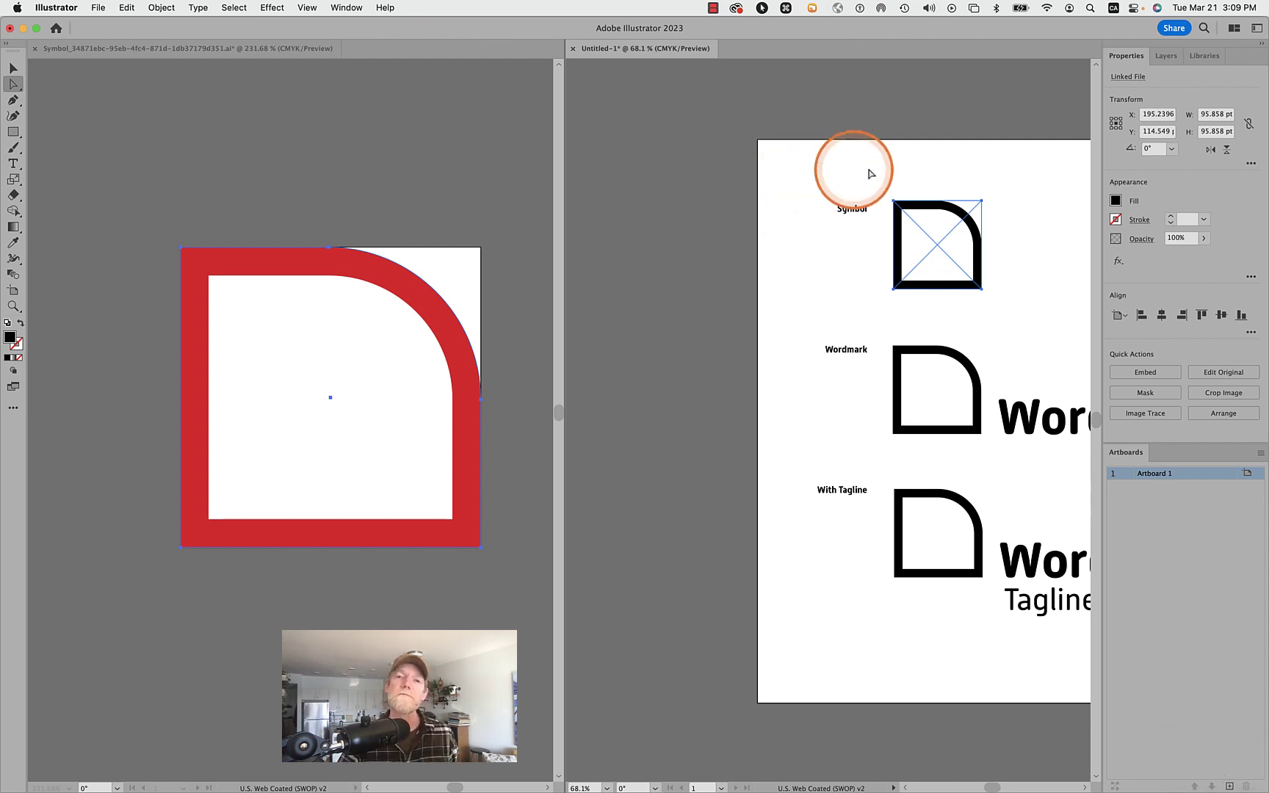
{"action": "scroll", "coordinate": [962, 173], "scroll_direction": "right", "scroll_amount": 5}
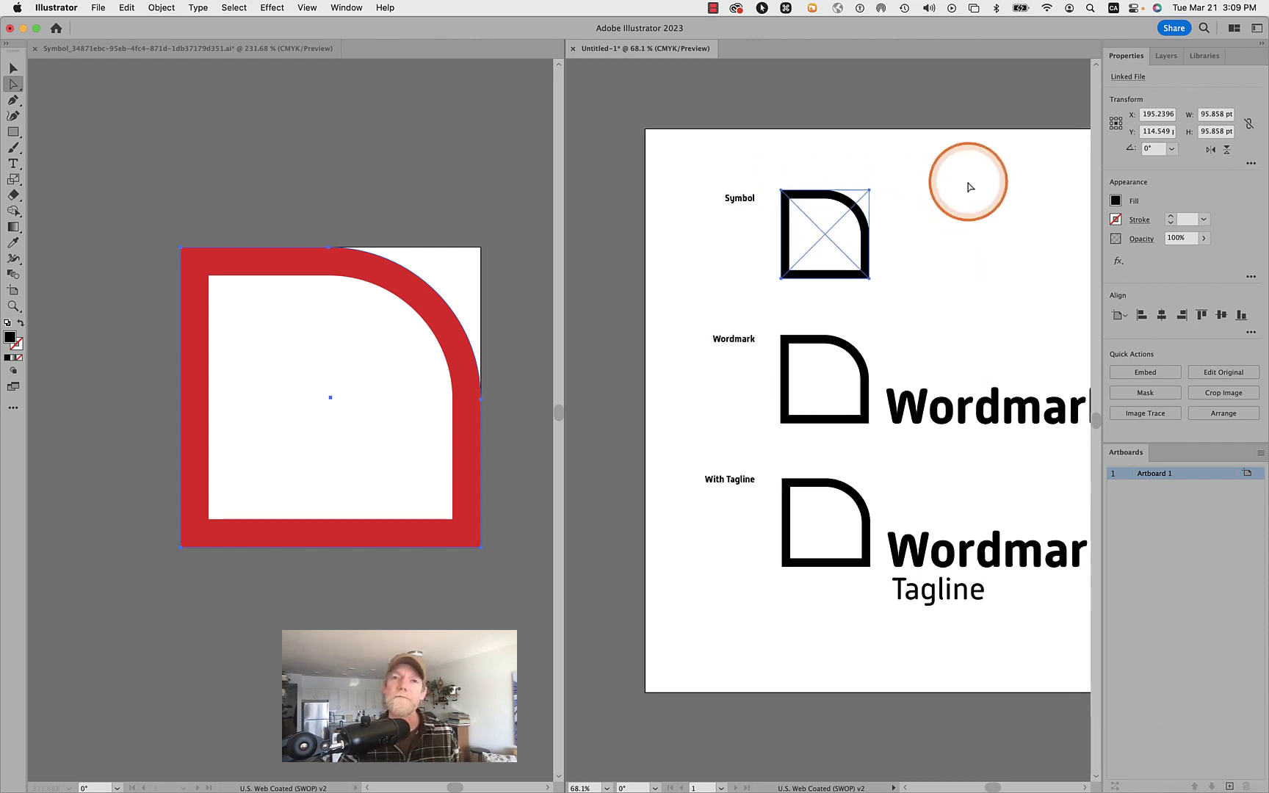
{"action": "left_click", "coordinate": [337, 150]}
{"action": "scroll", "coordinate": [336, 150], "scroll_direction": "right", "scroll_amount": 3}
{"action": "left_click", "coordinate": [916, 238]}
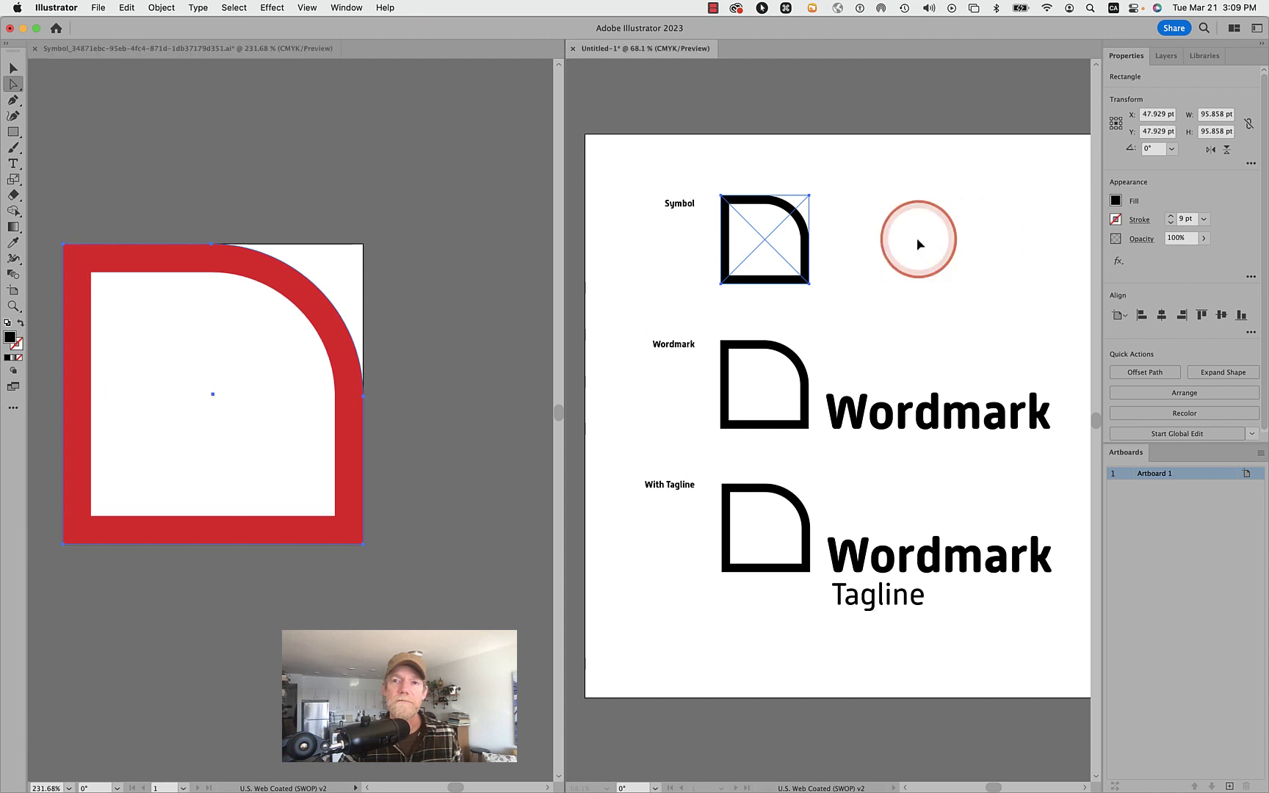
{"action": "scroll", "coordinate": [874, 242], "scroll_direction": "right", "scroll_amount": 7}
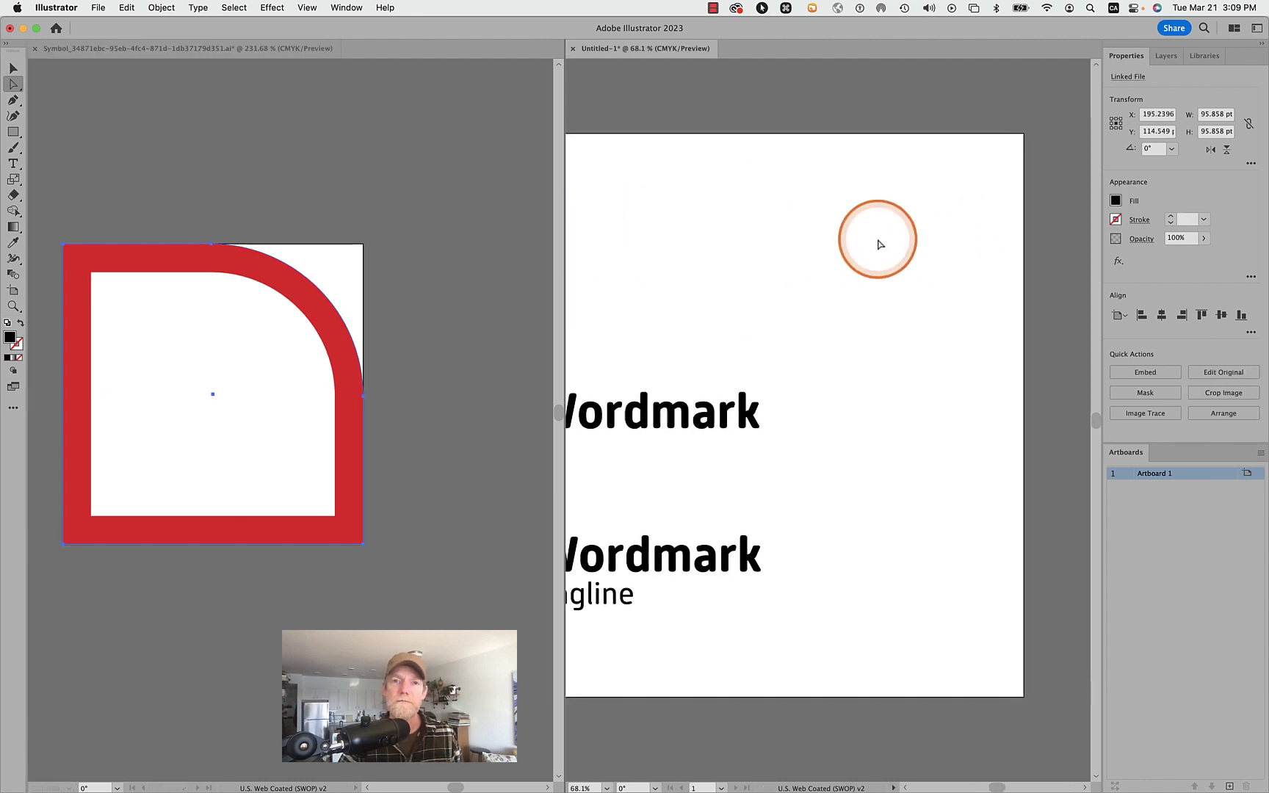
{"action": "scroll", "coordinate": [880, 243], "scroll_direction": "up", "scroll_amount": 5}
{"action": "scroll", "coordinate": [881, 244], "scroll_direction": "up", "scroll_amount": 1}
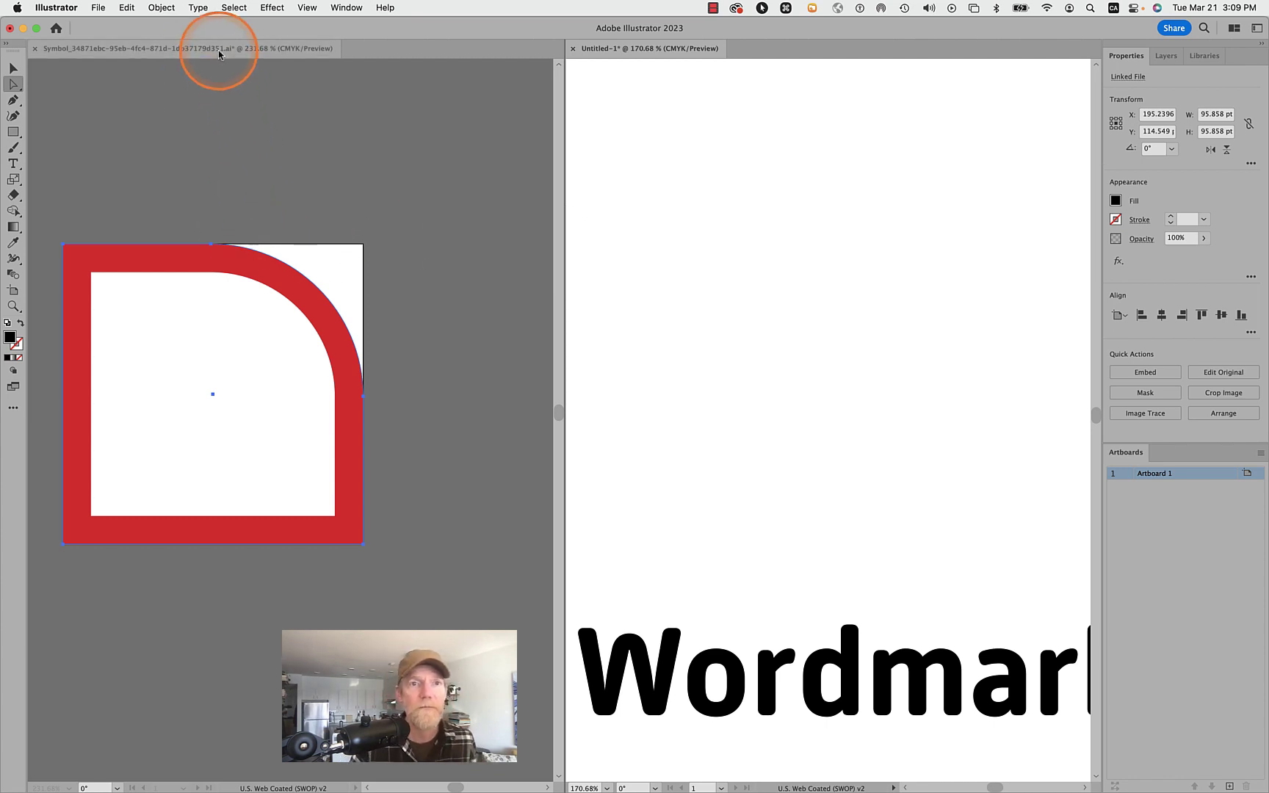
{"action": "key", "text": "super+s"}
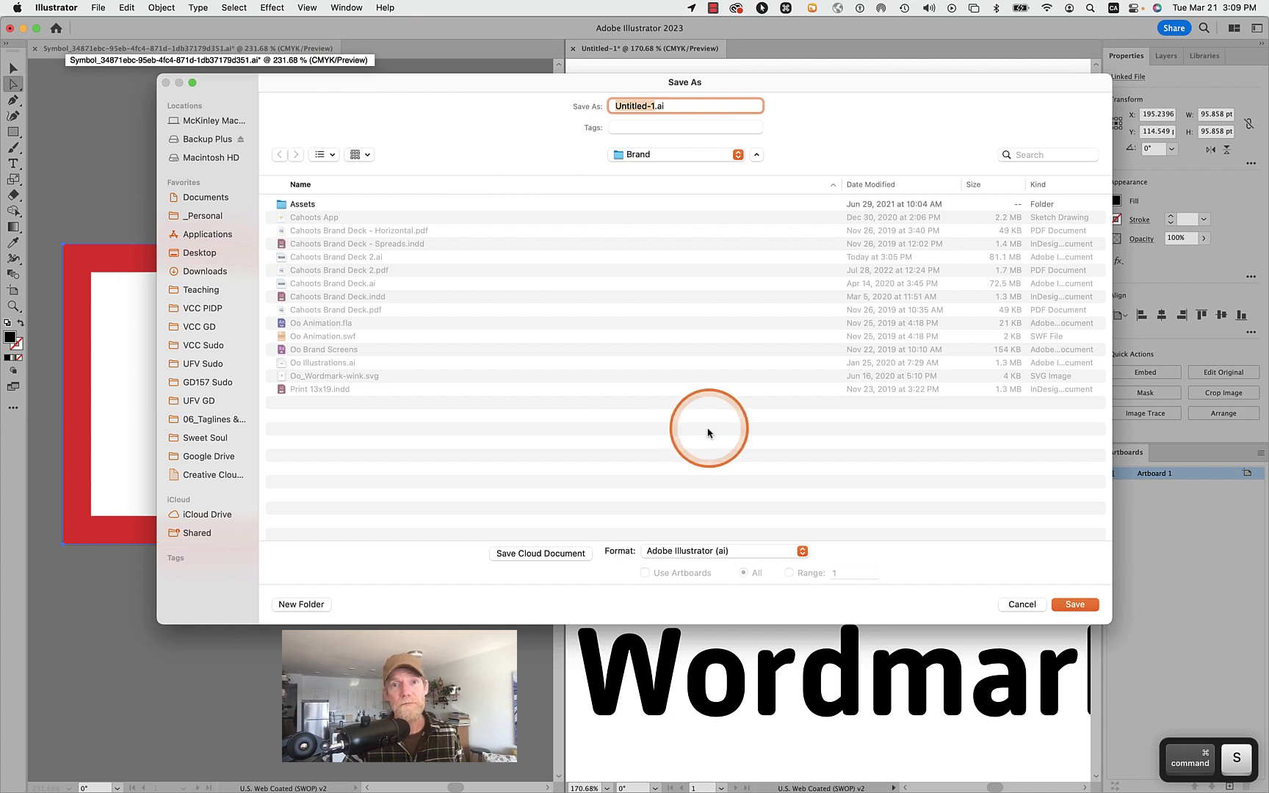
{"action": "left_click", "coordinate": [1019, 604]}
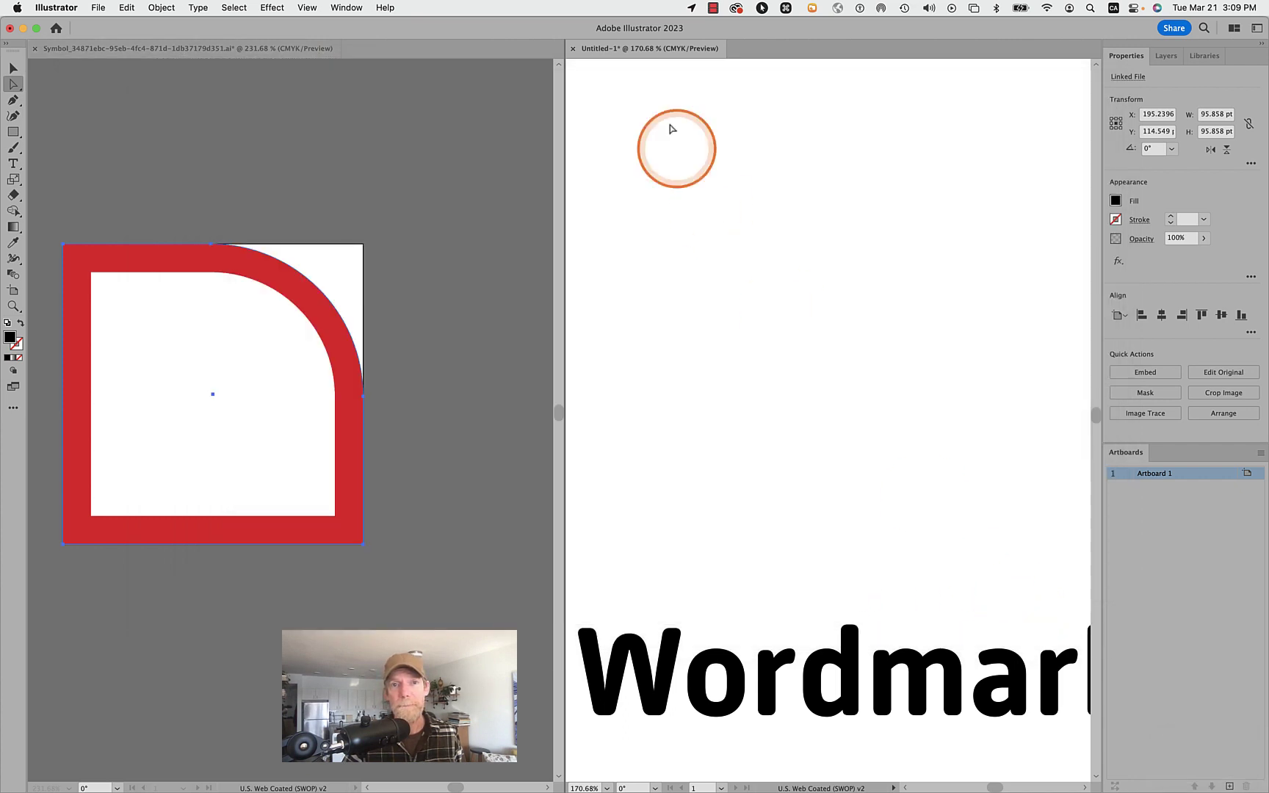
- Save the edited Symbol asset document and return to the logo sheet's three rows
{"action": "left_click", "coordinate": [209, 50]}
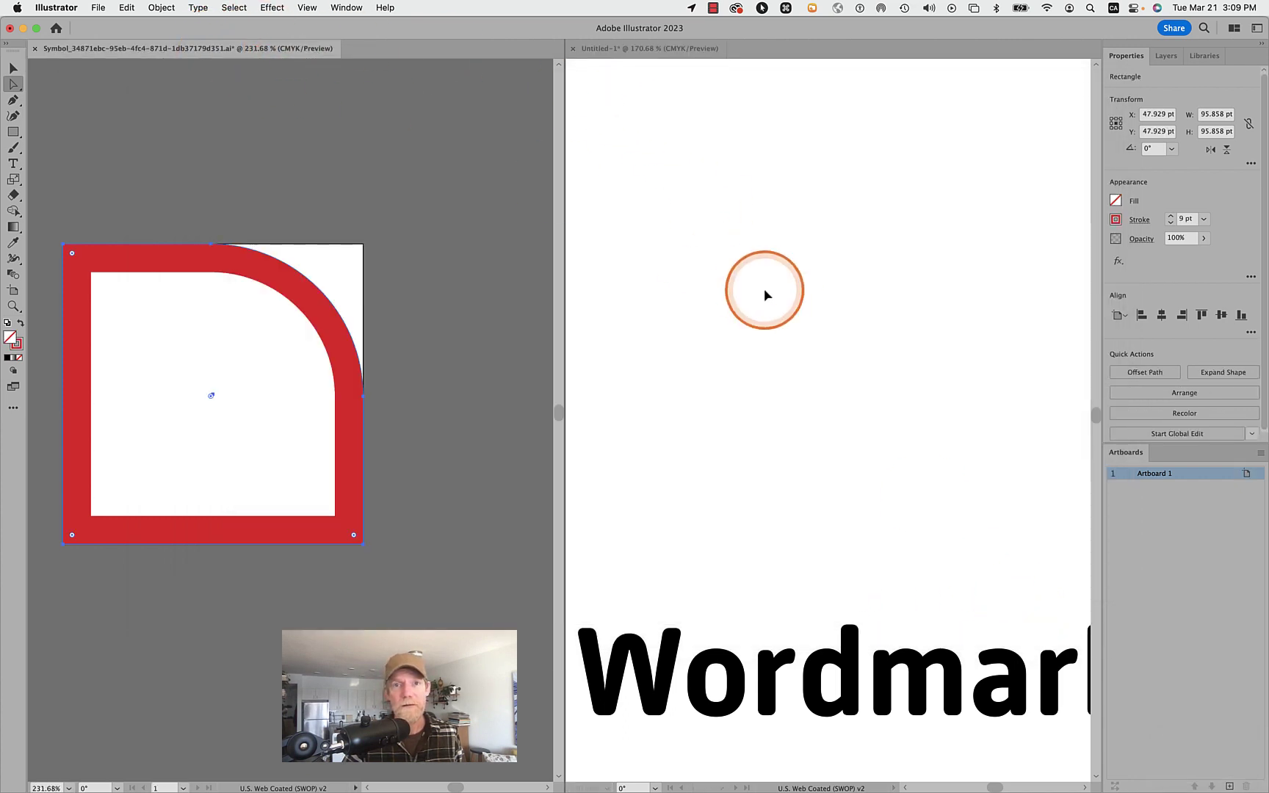
{"action": "scroll", "coordinate": [764, 292], "scroll_direction": "left", "scroll_amount": 5}
{"action": "scroll", "coordinate": [764, 292], "scroll_direction": "left", "scroll_amount": 4}
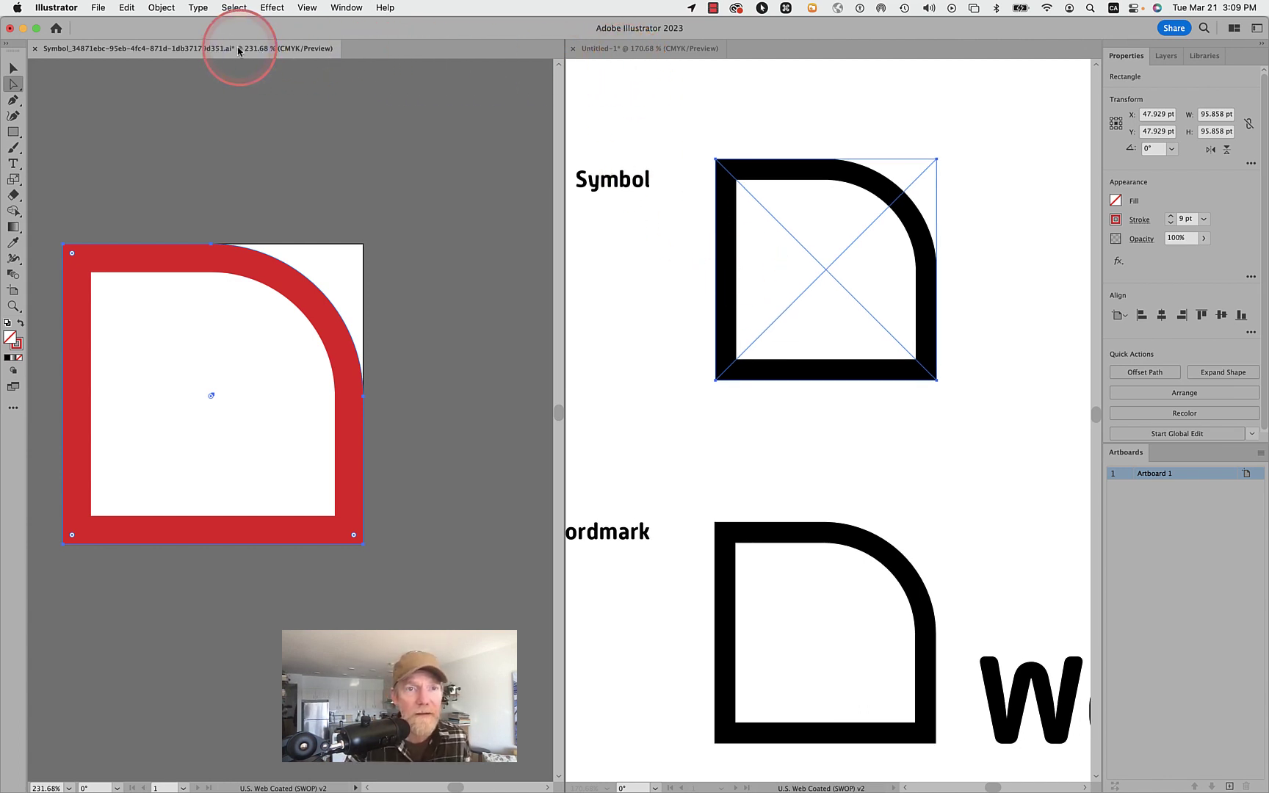
{"action": "key", "text": "super+s"}
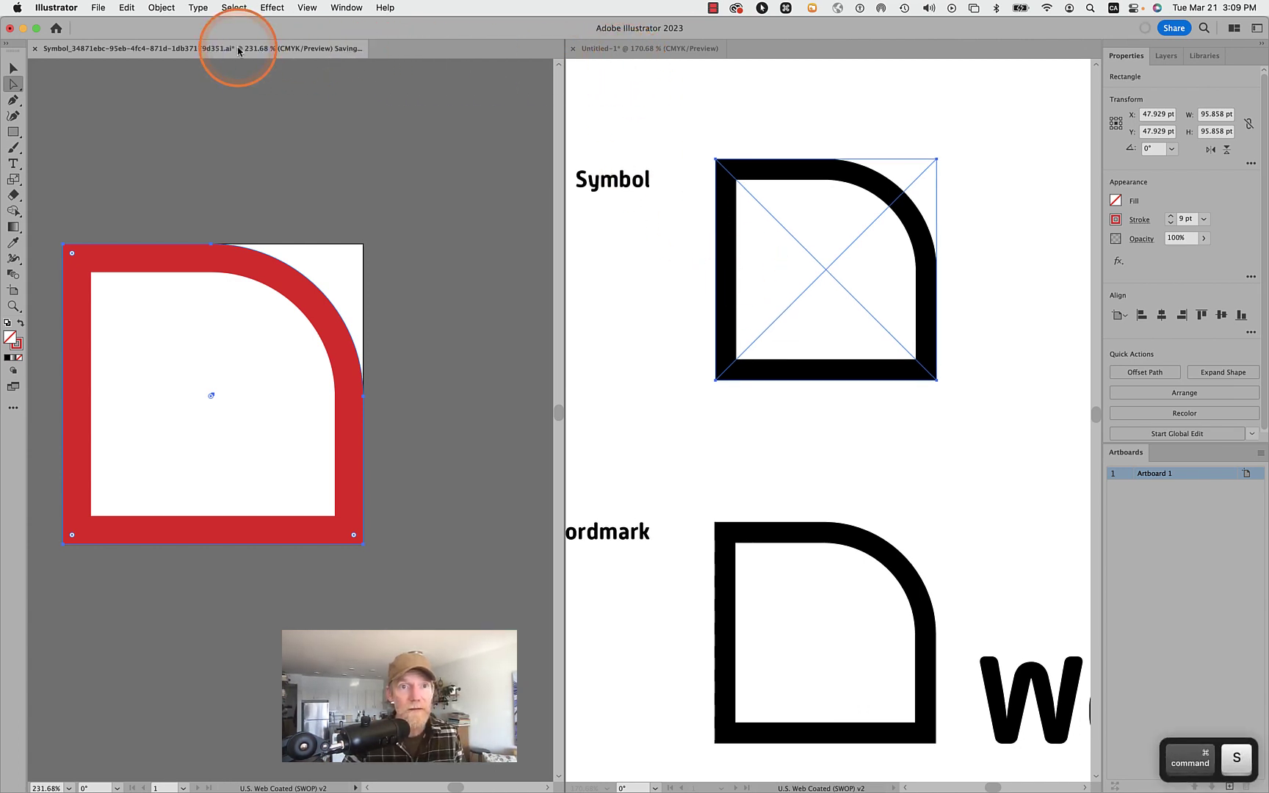
{"action": "left_click", "coordinate": [610, 50]}
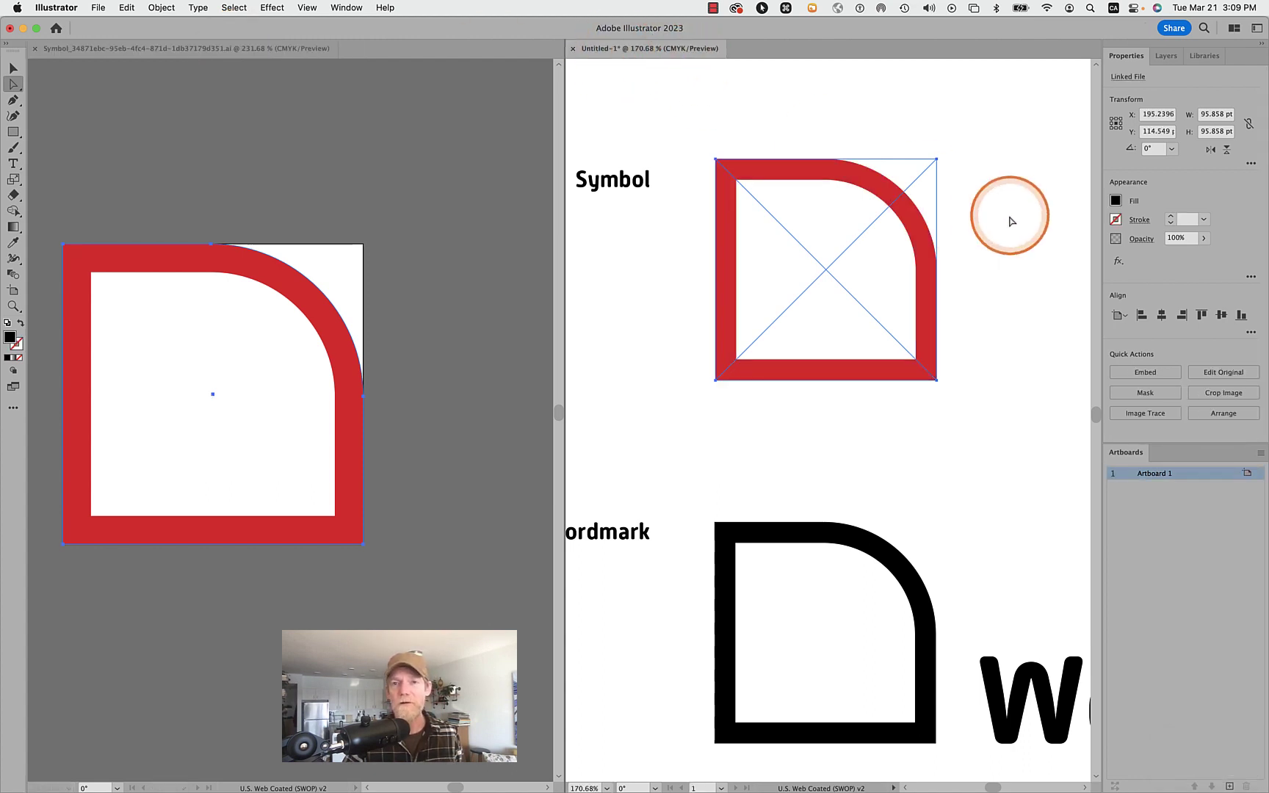
{"action": "scroll", "coordinate": [1010, 222], "scroll_direction": "down", "scroll_amount": 3}
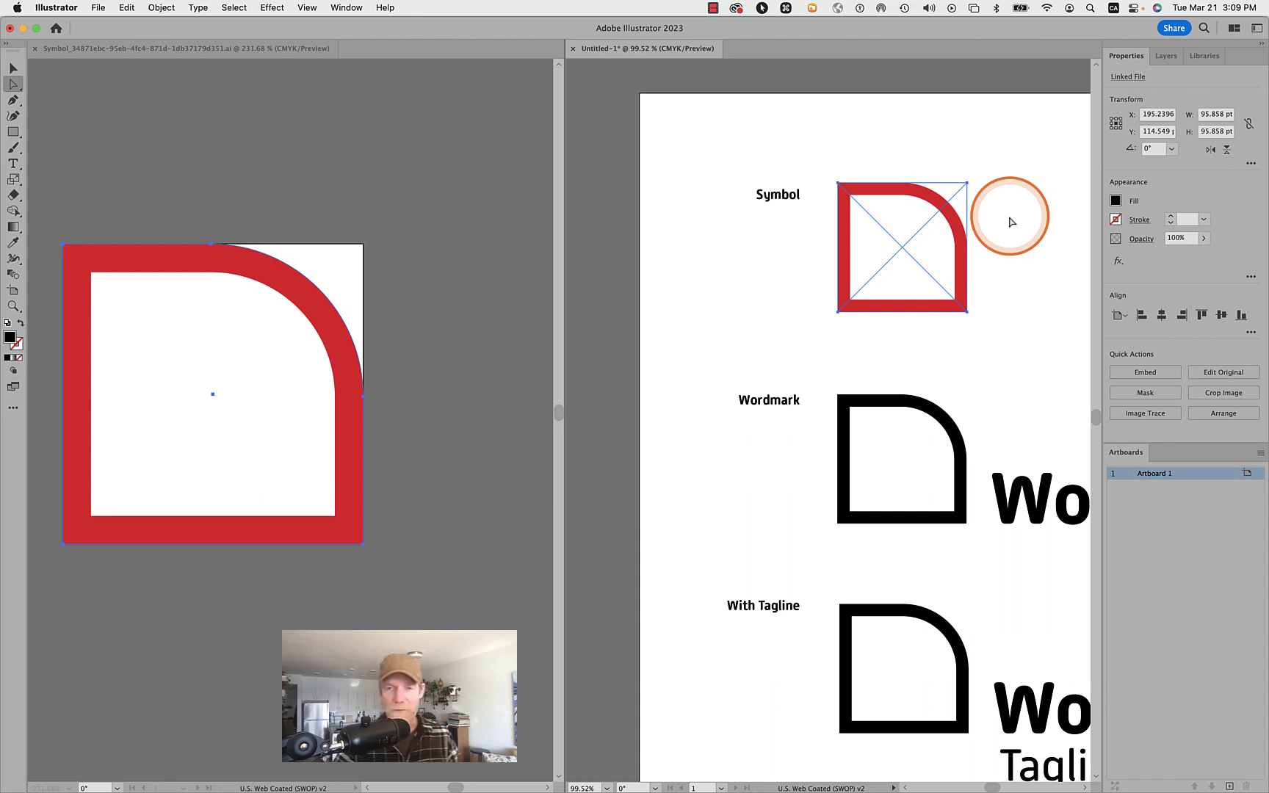
{"action": "scroll", "coordinate": [1010, 222], "scroll_direction": "right", "scroll_amount": 3}
{"action": "scroll", "coordinate": [1011, 222], "scroll_direction": "down", "scroll_amount": 2}
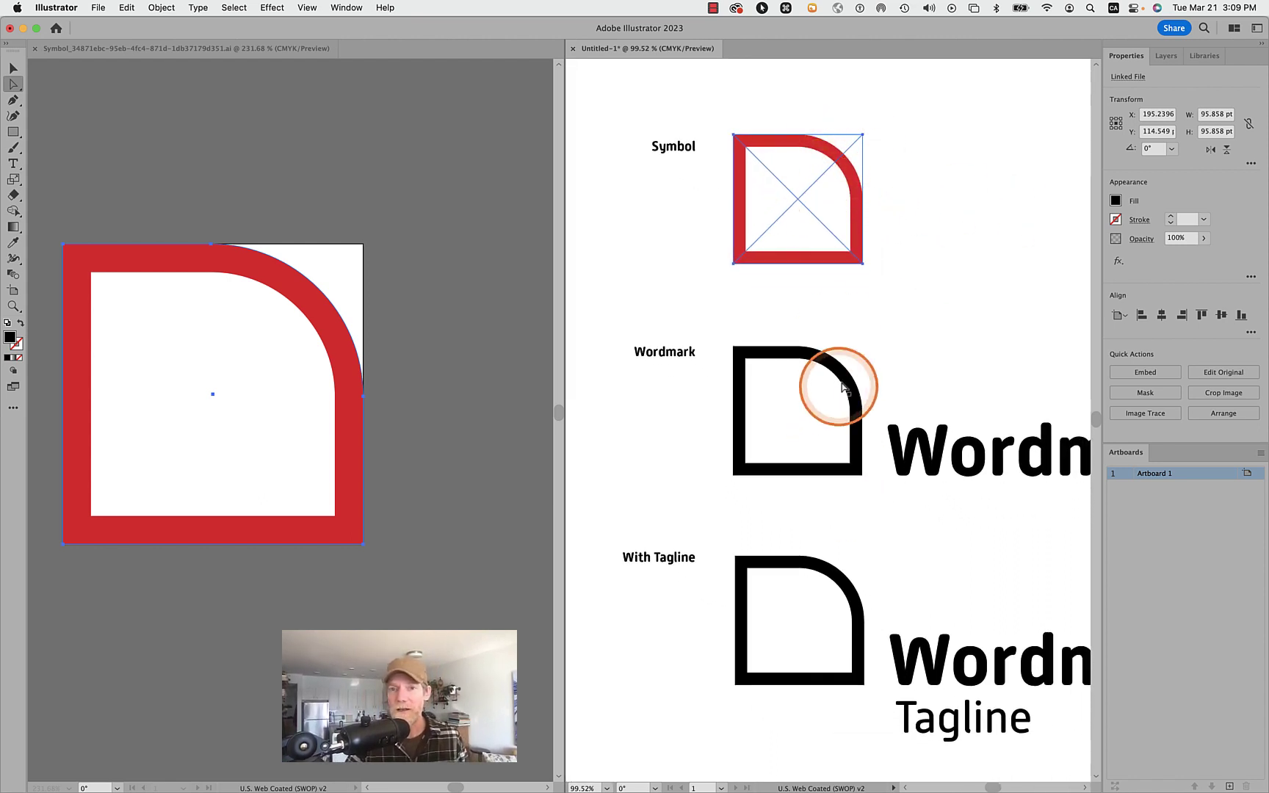
- Open the Wordmark library asset for editing and group its document with the Symbol asset, leaving the logo sheet beside them
{"action": "left_click", "coordinate": [833, 369]}
{"action": "left_click", "coordinate": [1207, 57]}
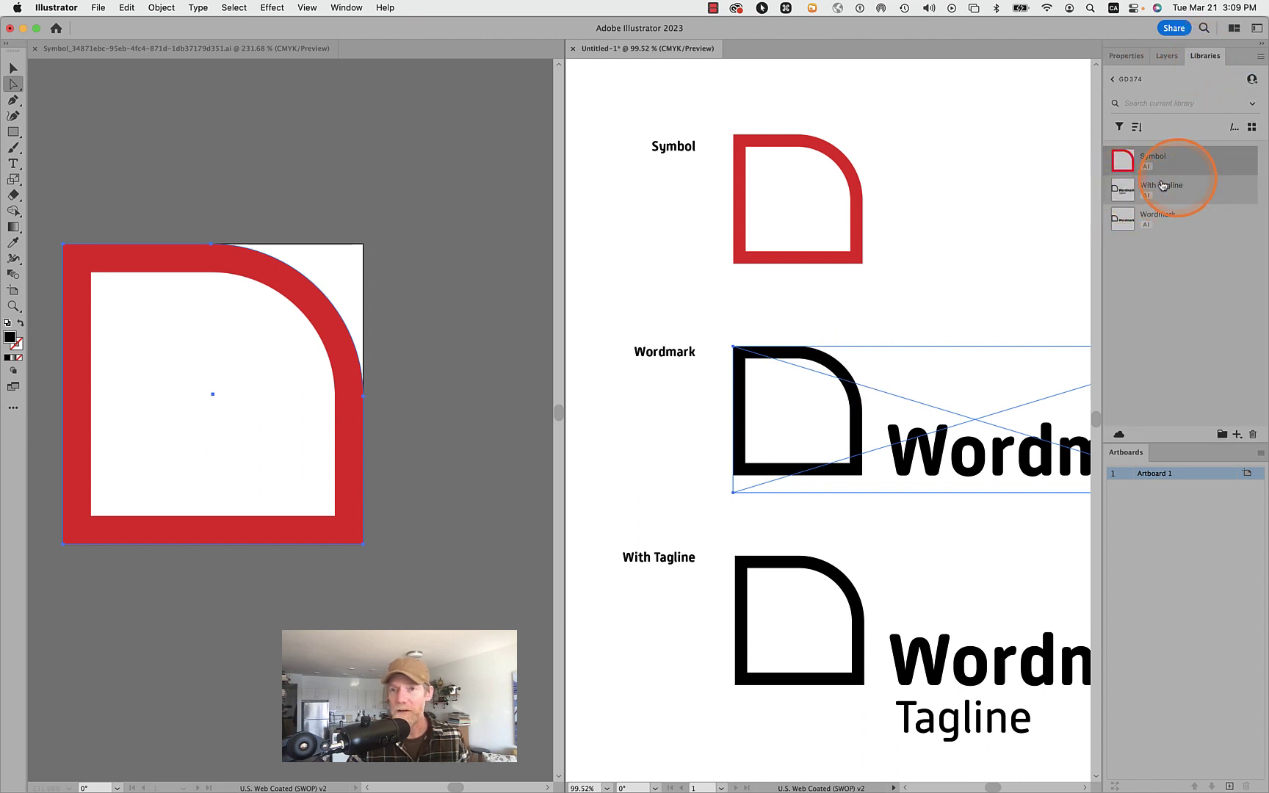
{"action": "double_click", "coordinate": [1127, 218]}
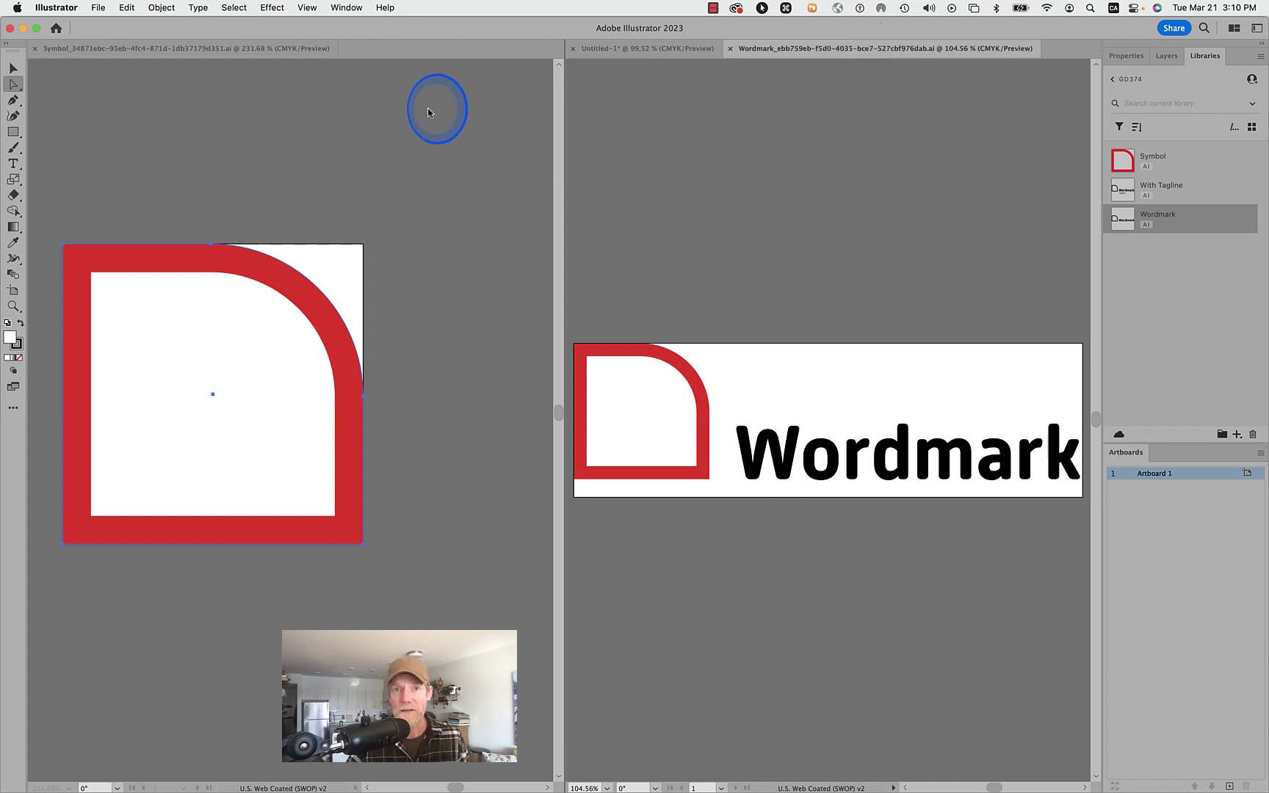
{"action": "left_click_drag", "start_coordinate": [794, 52], "coordinate": [193, 56]}
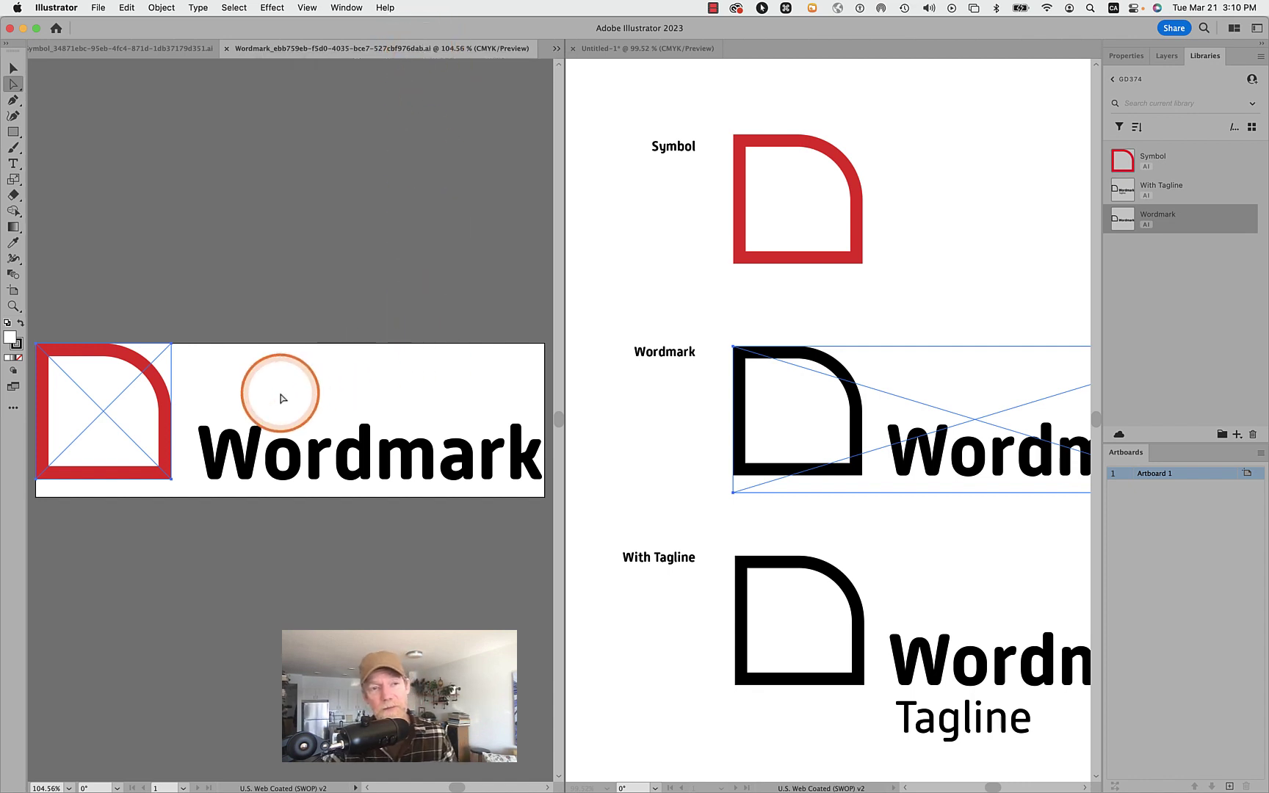
- Fill the word "Wordmark" in the asset document with CMYK Red and save the asset
{"action": "left_click", "coordinate": [230, 440]}
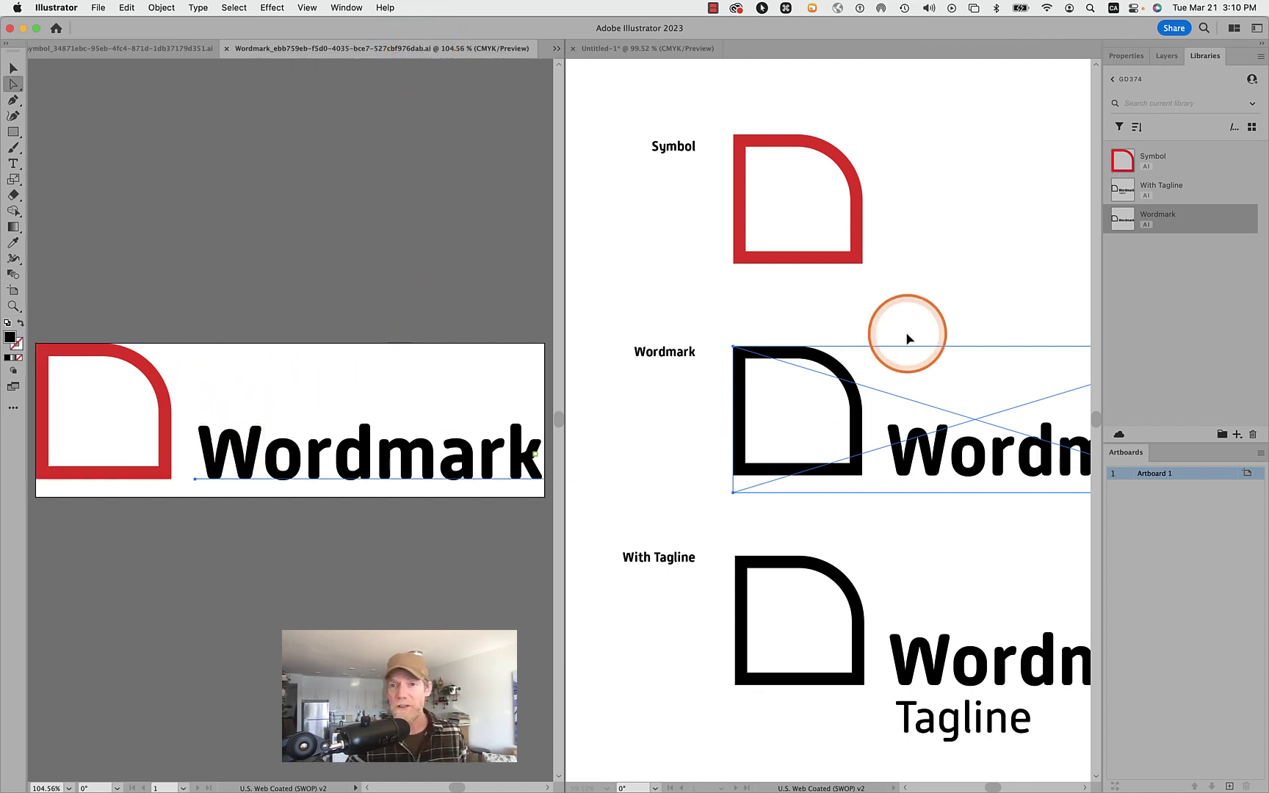
{"action": "left_click", "coordinate": [1126, 56]}
{"action": "left_click", "coordinate": [1117, 200]}
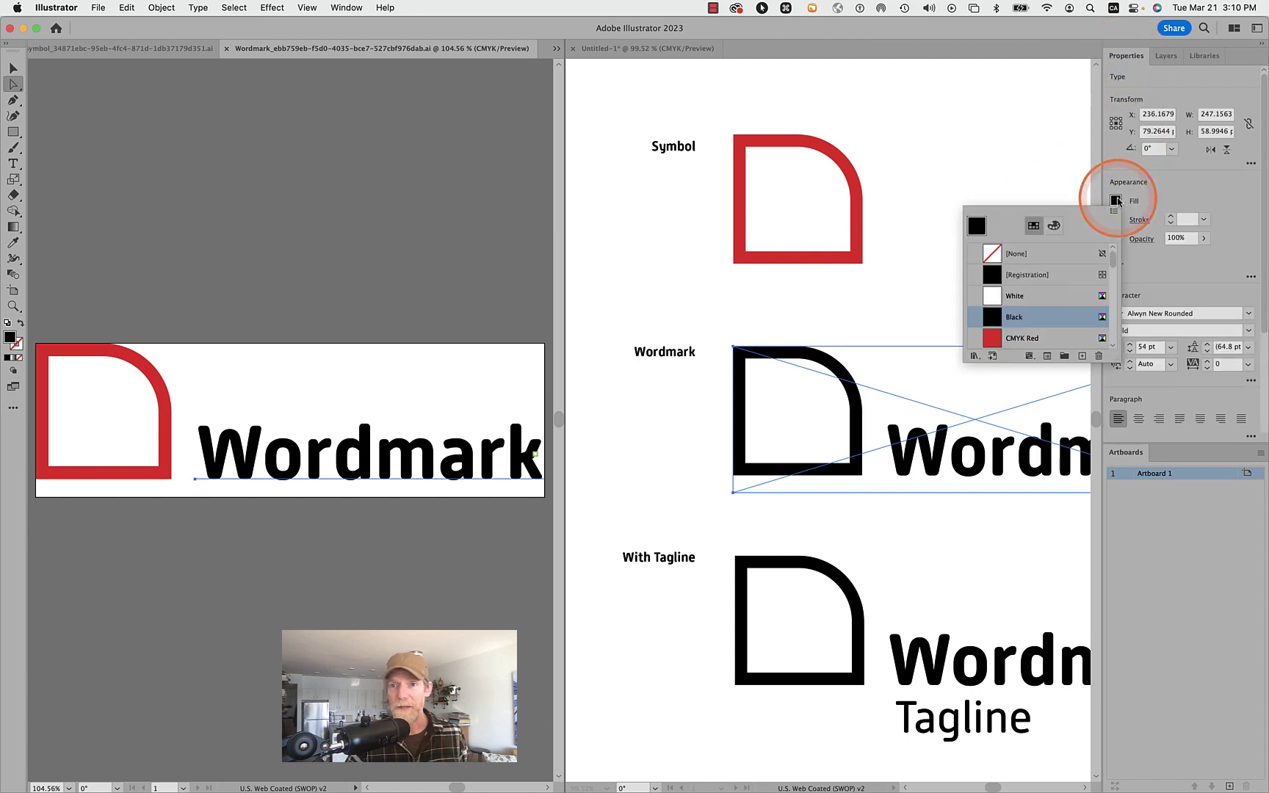
{"action": "left_click", "coordinate": [1056, 334]}
{"action": "left_click", "coordinate": [542, 195]}
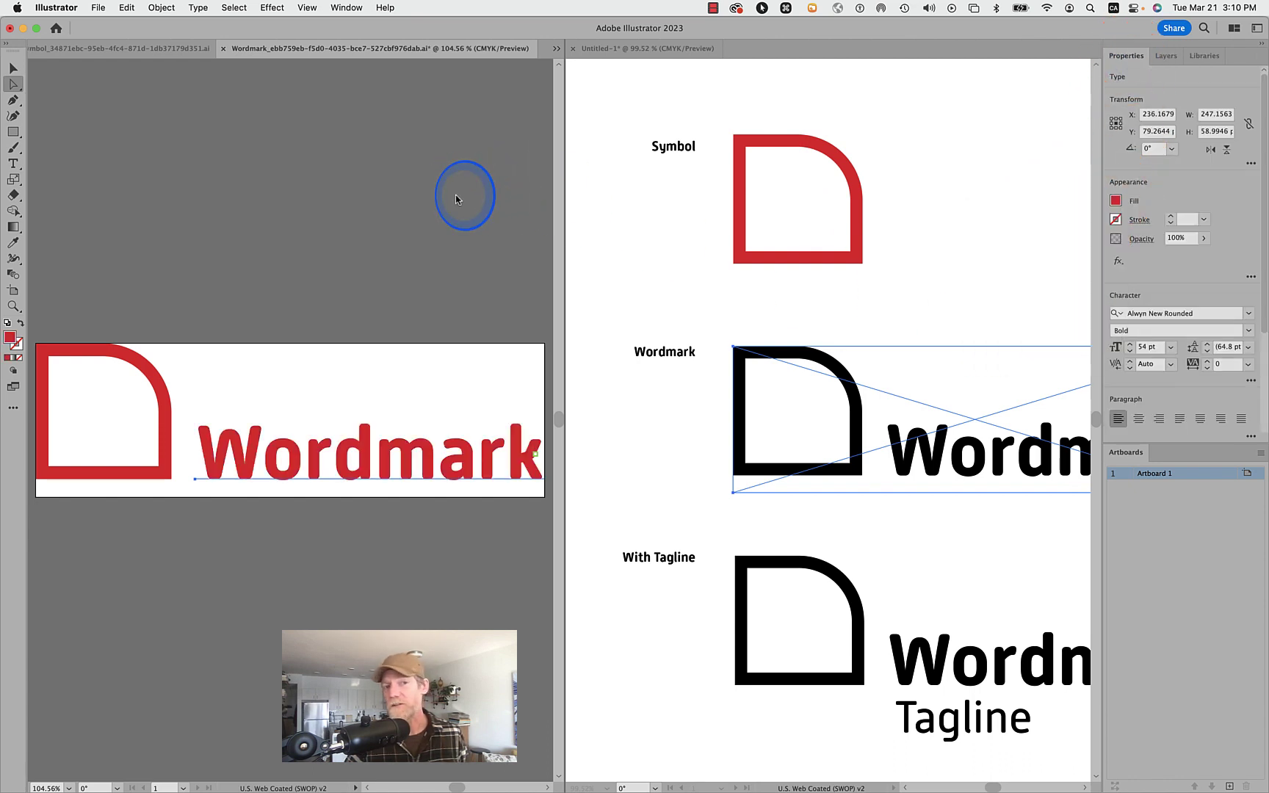
{"action": "key", "text": "super+s"}
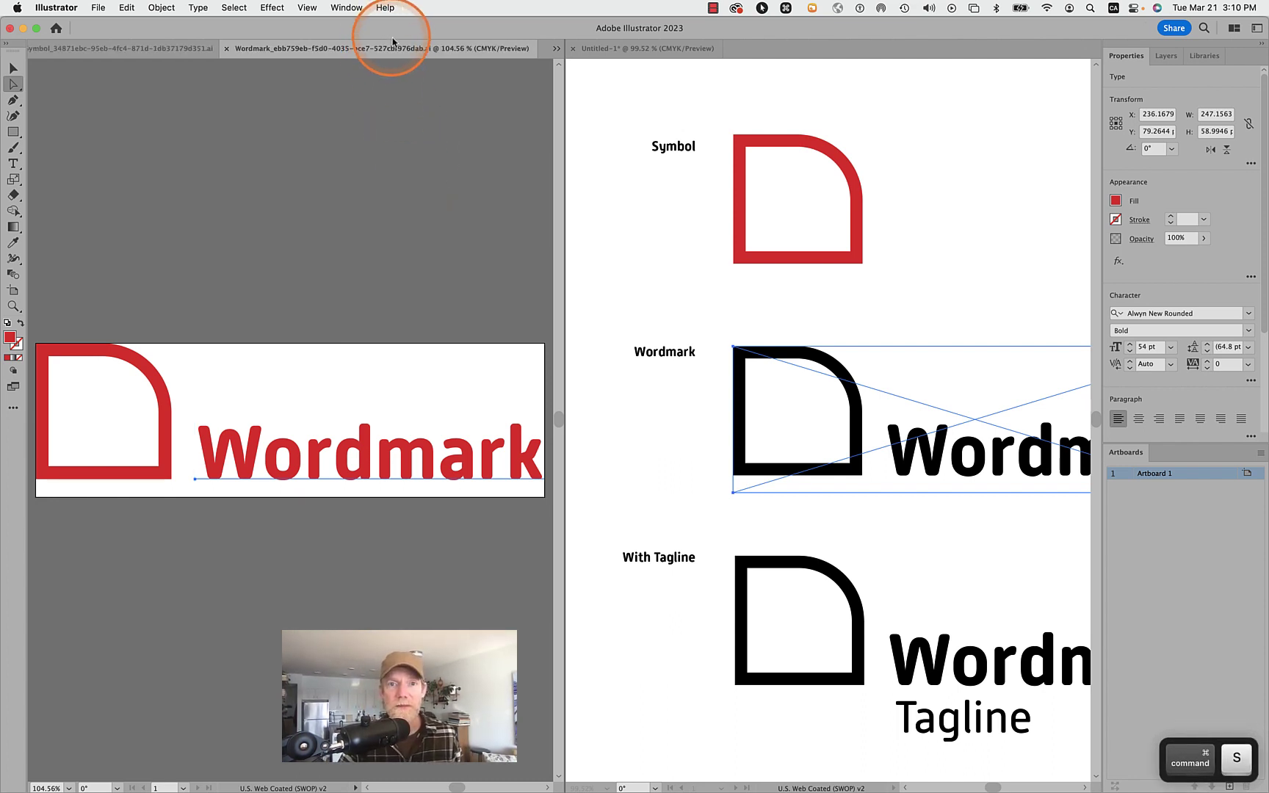
- Switch to the logo sheet and examine the linked lockup in the Wordmark row for the colour update
{"action": "left_click", "coordinate": [720, 266]}
{"action": "left_click", "coordinate": [938, 171]}
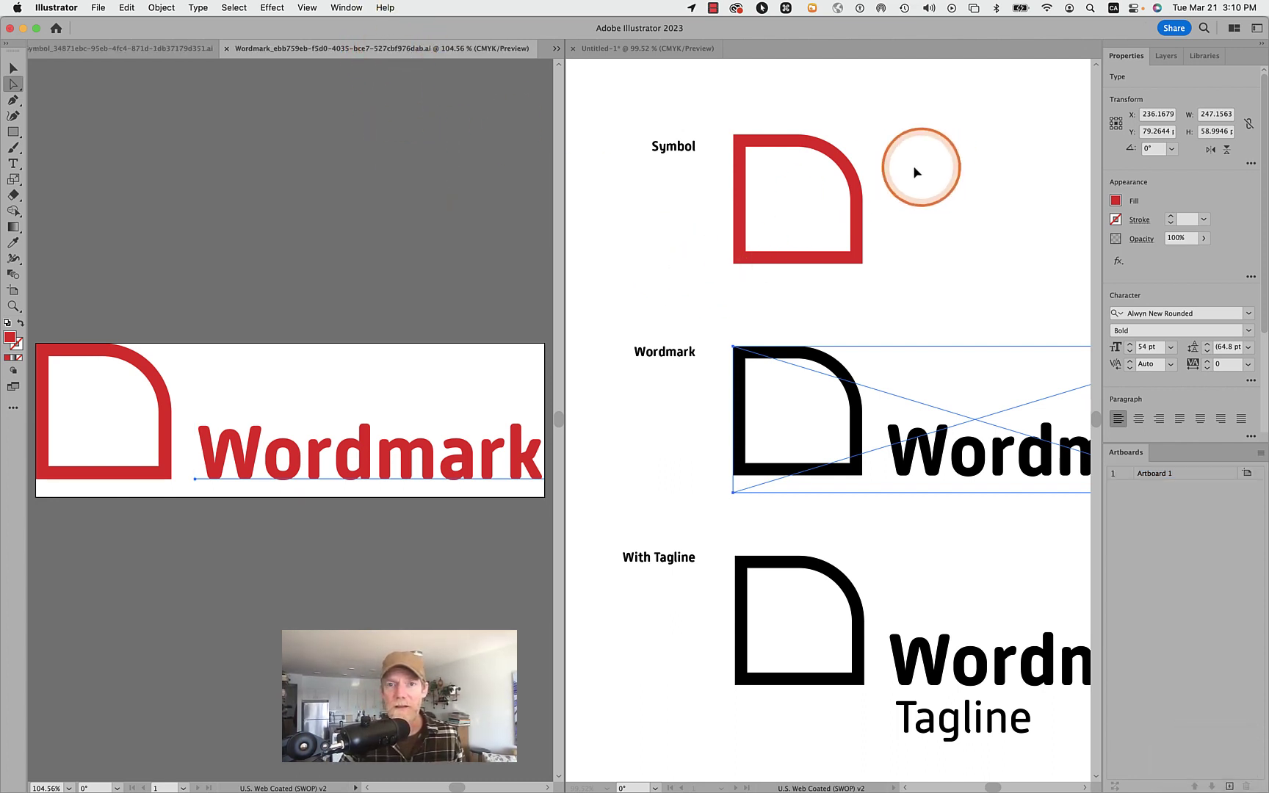
{"action": "left_click", "coordinate": [957, 261]}
{"action": "left_click", "coordinate": [951, 241]}
{"action": "scroll", "coordinate": [951, 243], "scroll_direction": "right", "scroll_amount": 5}
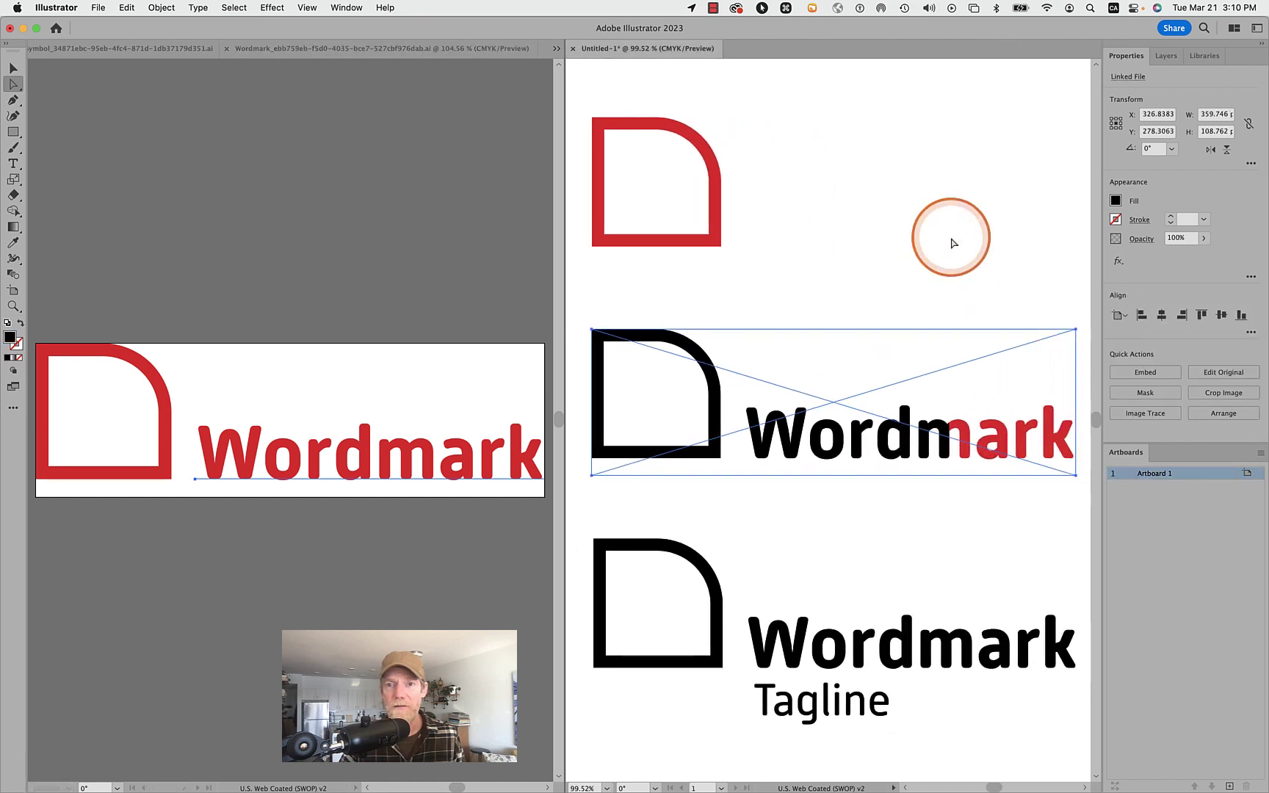
{"action": "scroll", "coordinate": [951, 243], "scroll_direction": "right", "scroll_amount": 10}
{"action": "scroll", "coordinate": [951, 243], "scroll_direction": "left", "scroll_amount": 5}
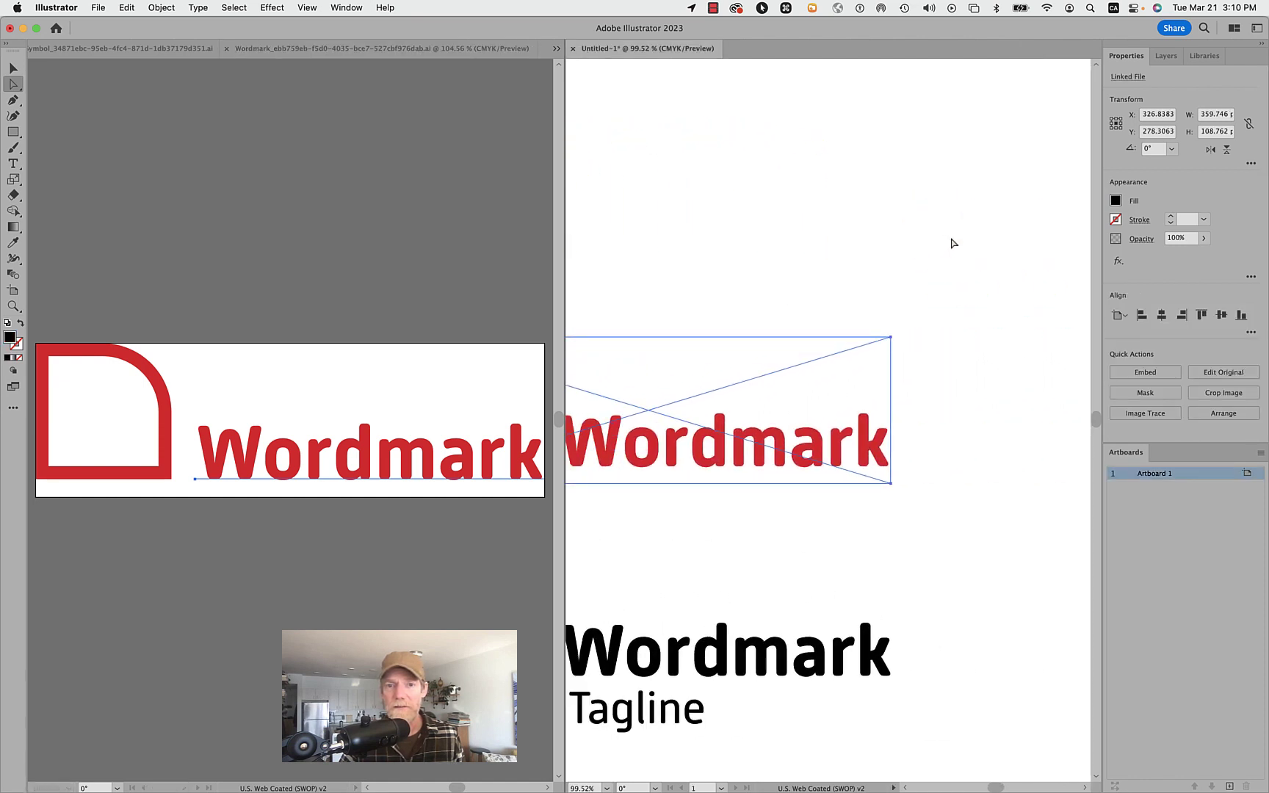
{"action": "scroll", "coordinate": [952, 243], "scroll_direction": "left", "scroll_amount": 5}
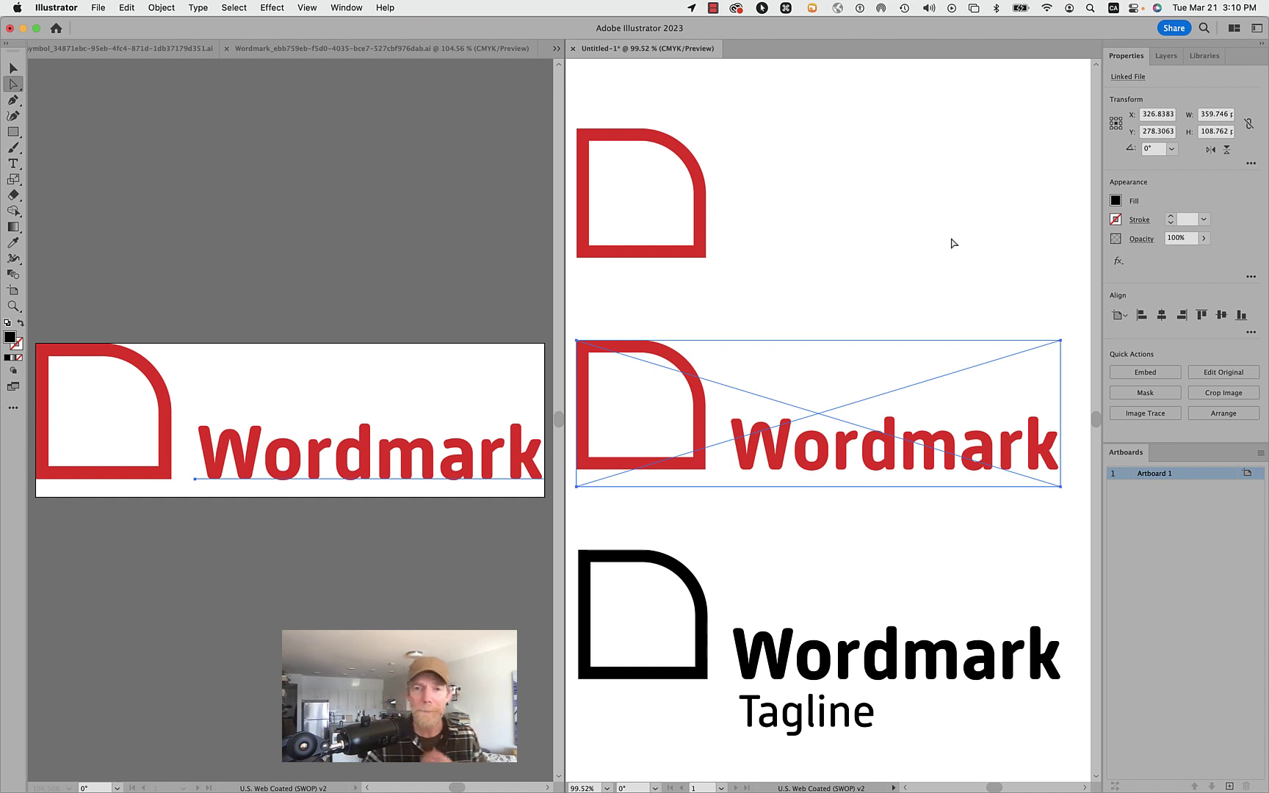
- Open the With Tagline library asset for editing and group its document with the other asset documents, leaving the logo sheet beside them
{"action": "left_click", "coordinate": [430, 320]}
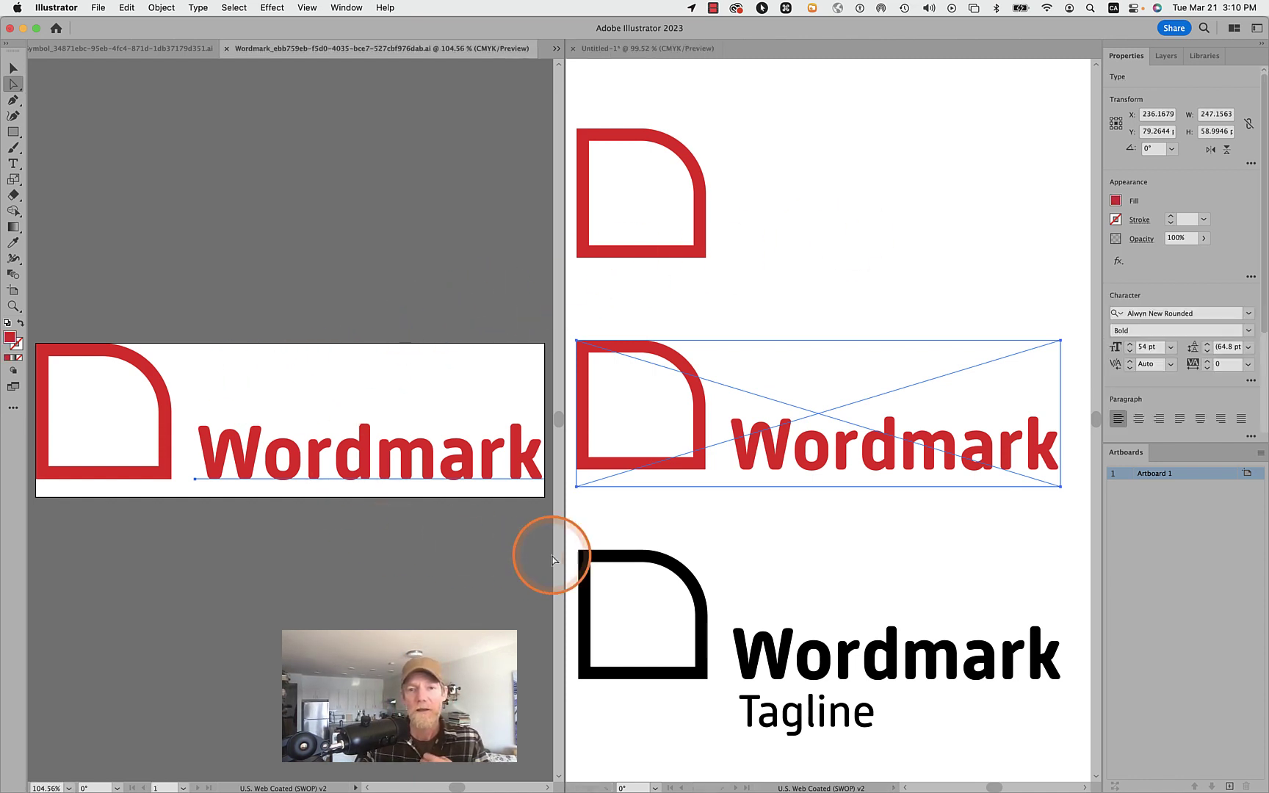
{"action": "left_click", "coordinate": [663, 572]}
{"action": "left_click", "coordinate": [672, 579]}
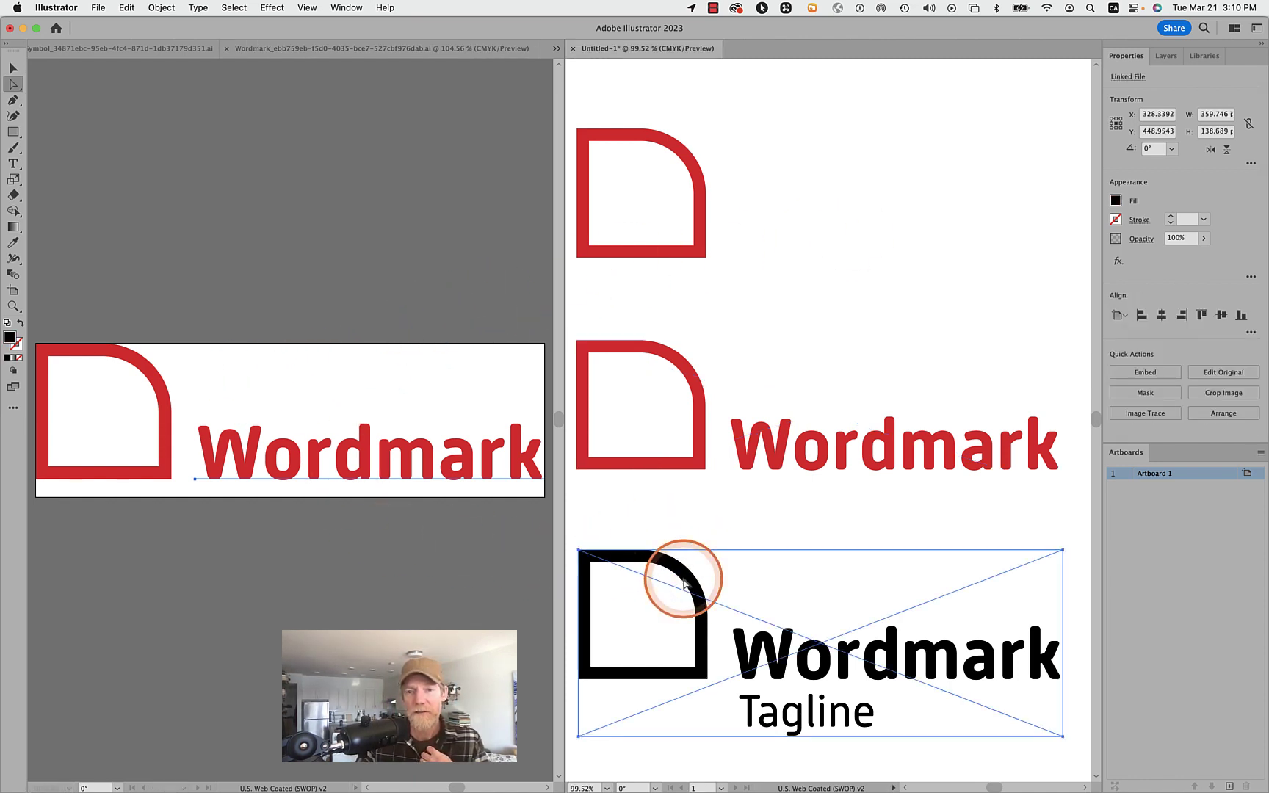
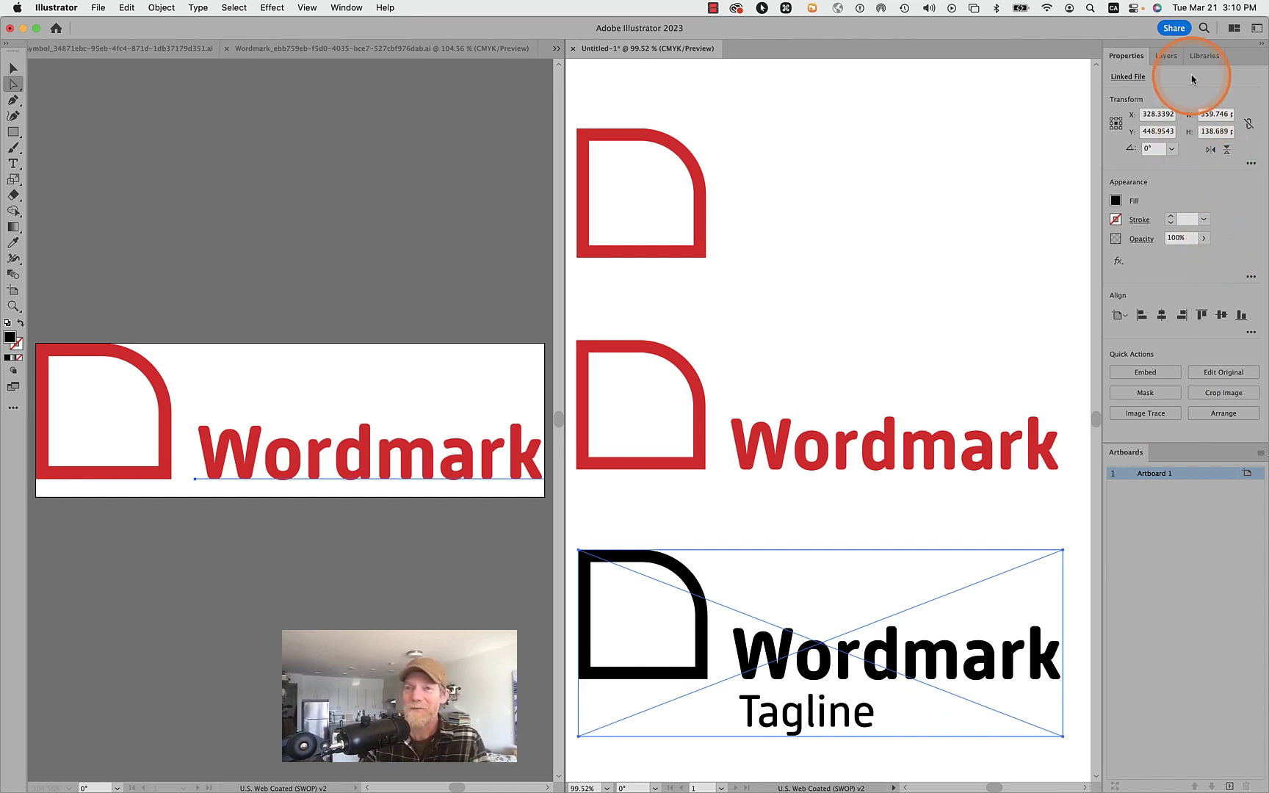
{"action": "left_click", "coordinate": [1205, 56]}
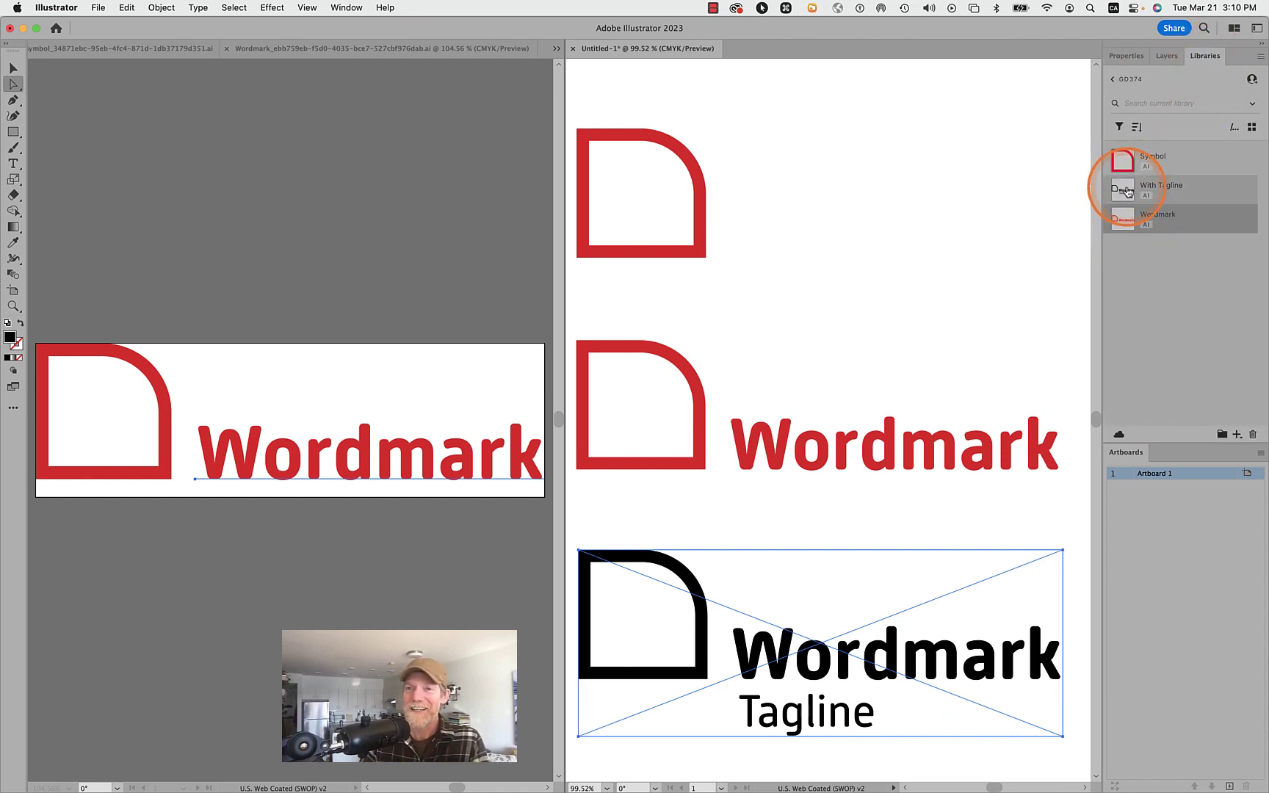
{"action": "double_click", "coordinate": [1127, 193]}
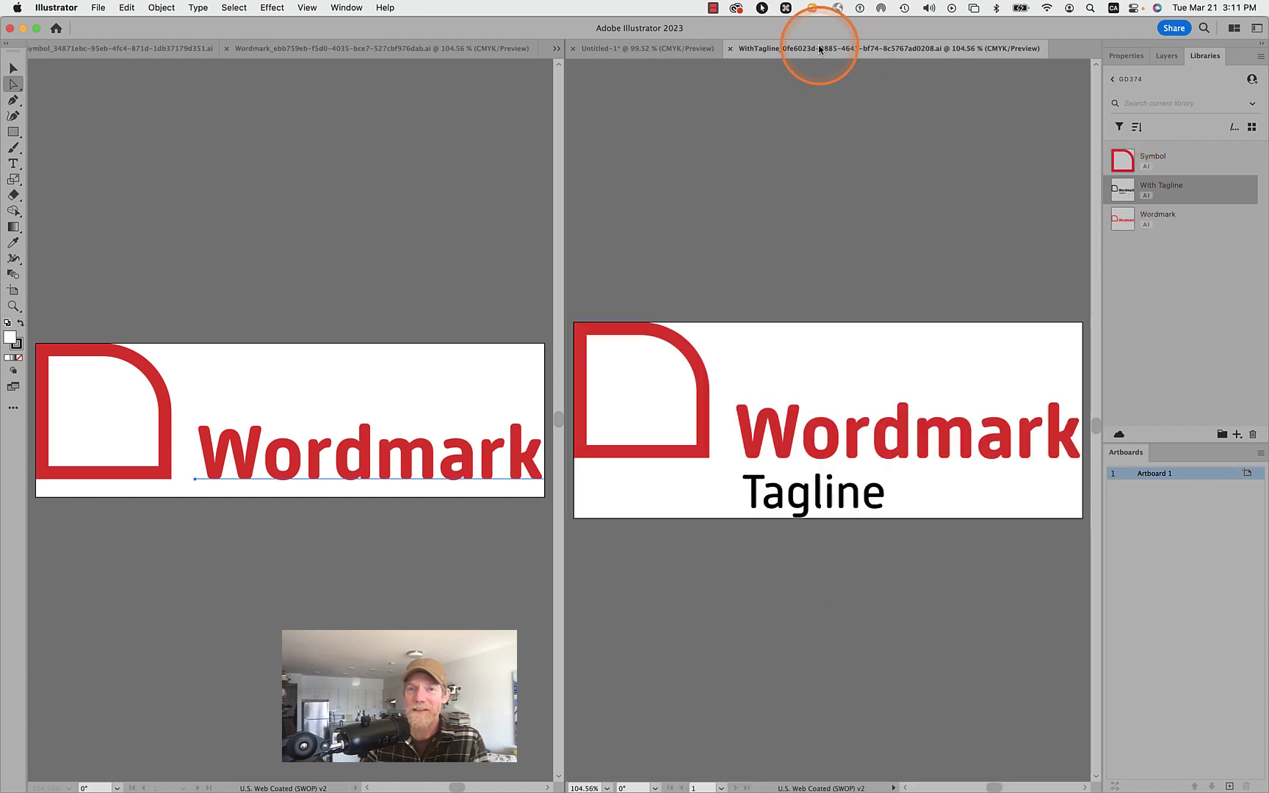
{"action": "left_click_drag", "start_coordinate": [818, 49], "coordinate": [208, 46]}
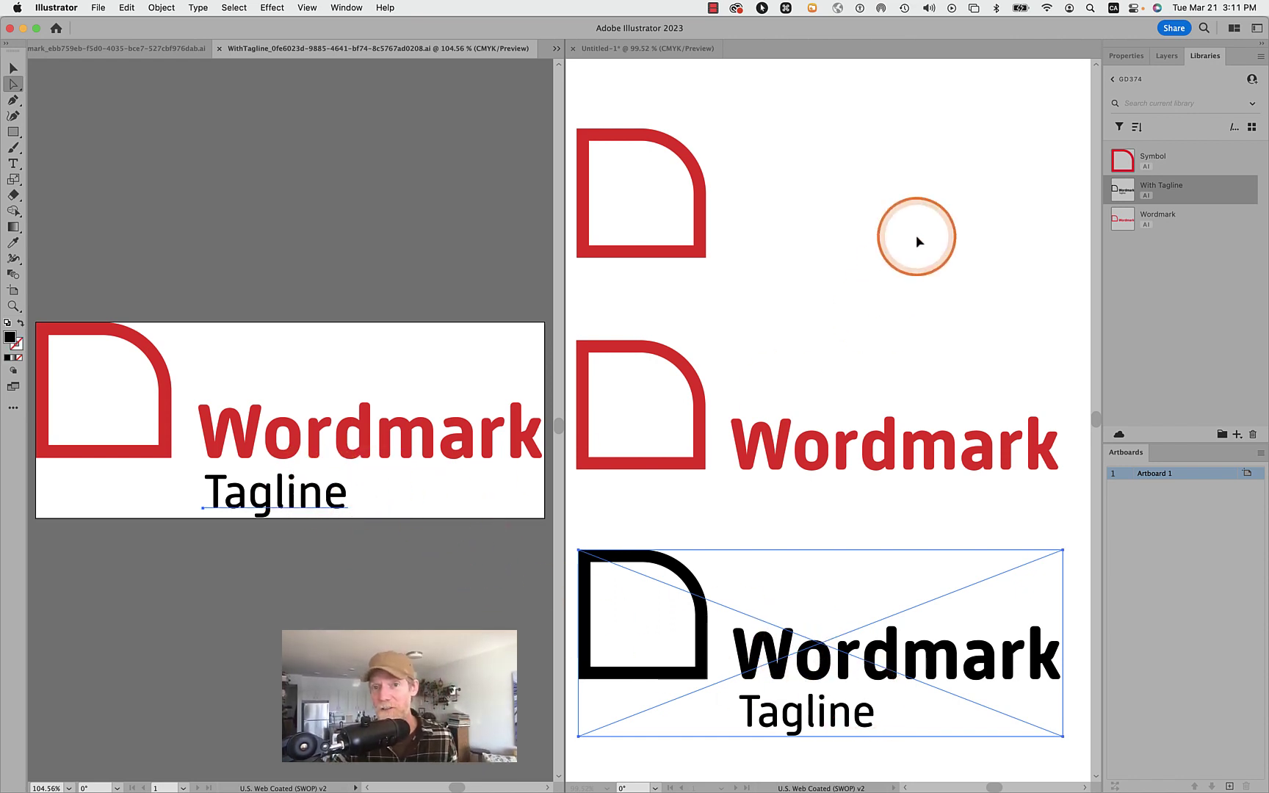
{"action": "double_click", "coordinate": [11, 337]}
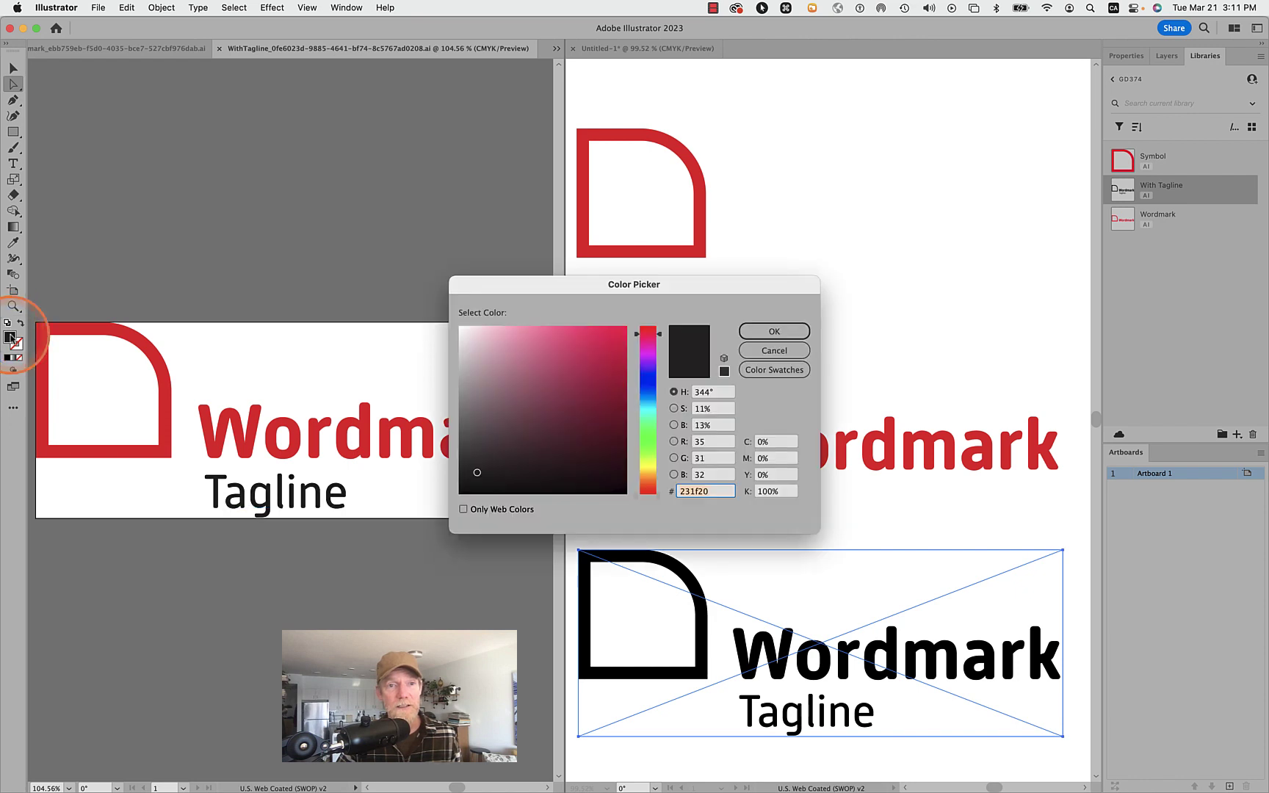
{"action": "left_click", "coordinate": [649, 490]}
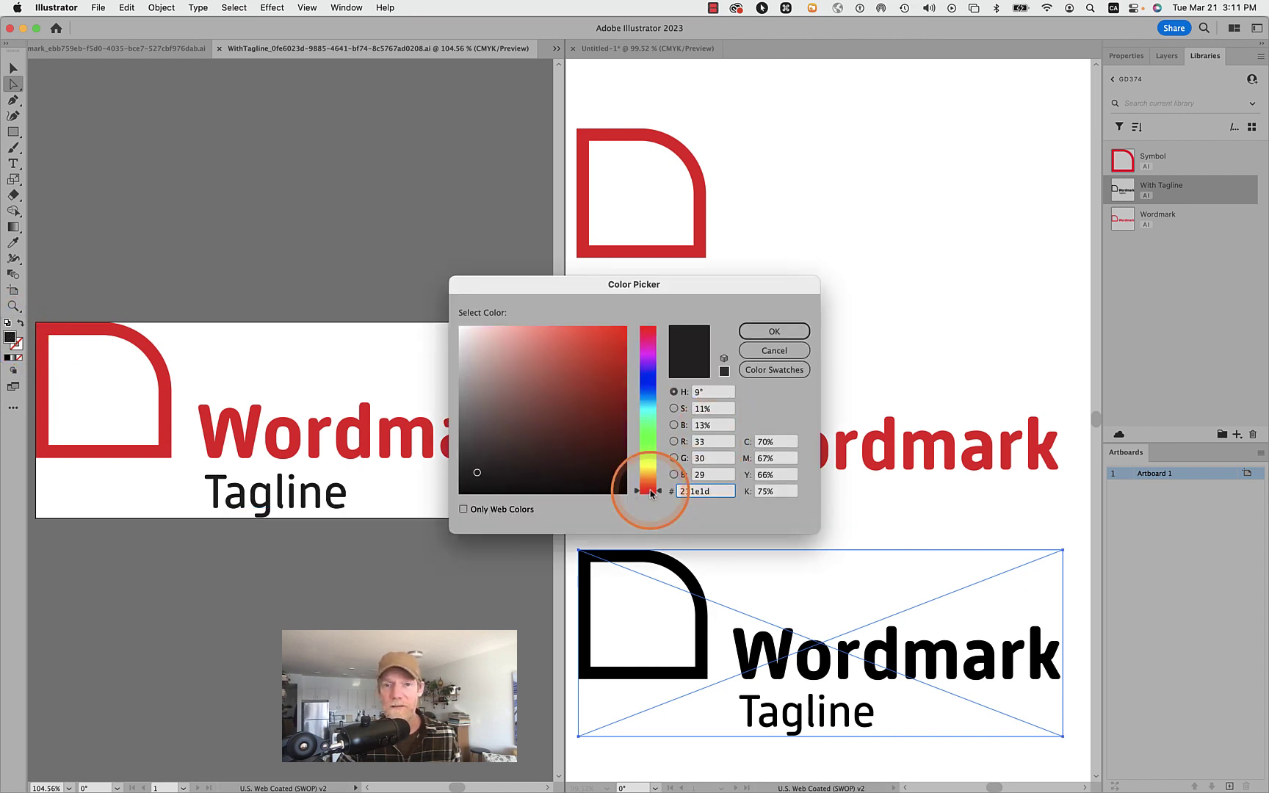
{"action": "left_click_drag", "start_coordinate": [623, 329], "coordinate": [646, 317]}
{"action": "left_click", "coordinate": [794, 350]}
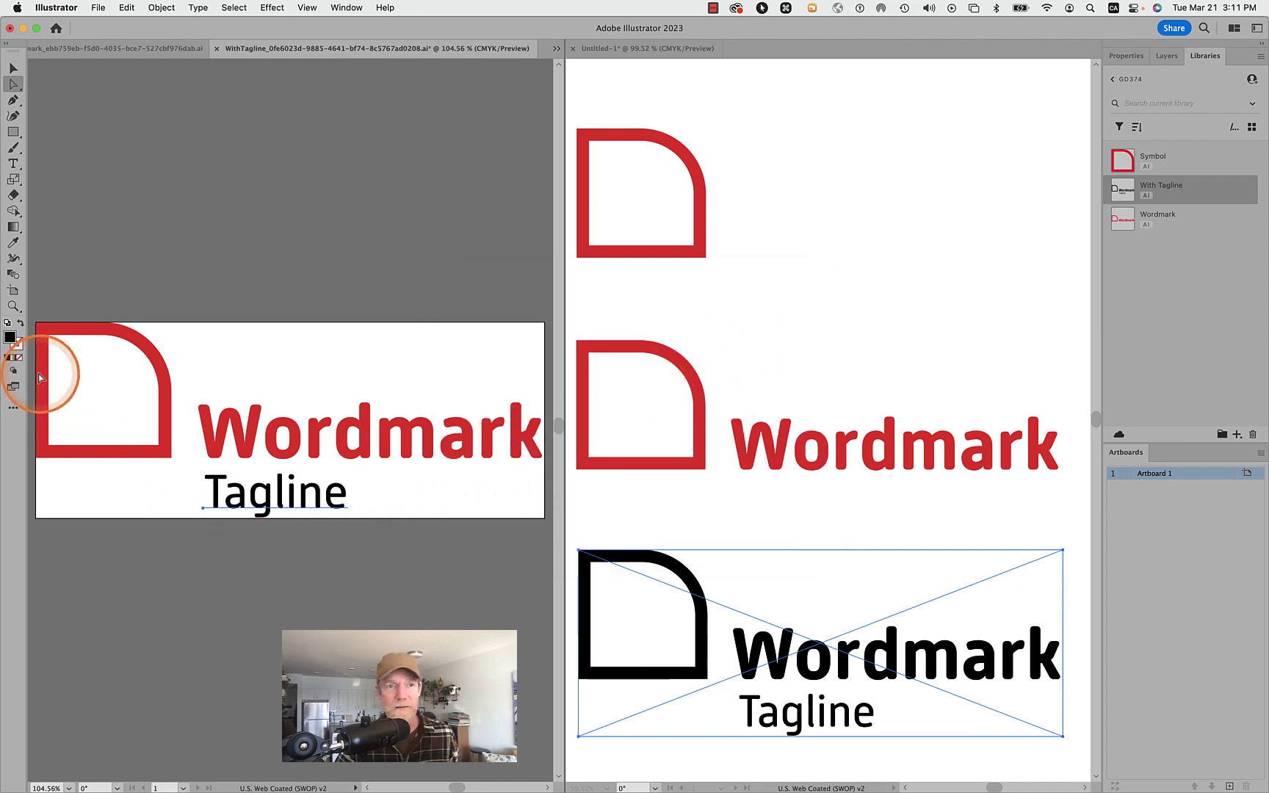
- Fill the word "Tagline" in the asset document with red ff0000 and save the asset
{"action": "double_click", "coordinate": [9, 338]}
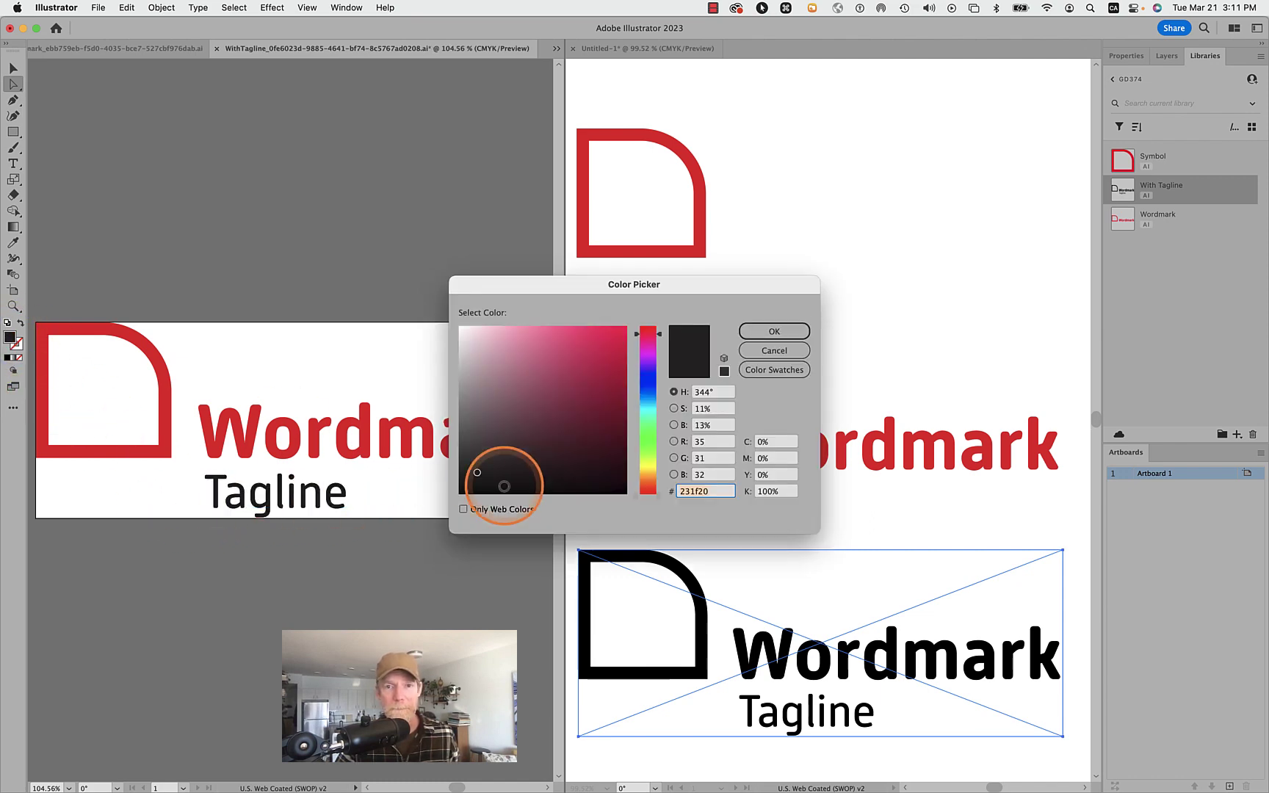
{"action": "left_click_drag", "start_coordinate": [587, 363], "coordinate": [649, 315]}
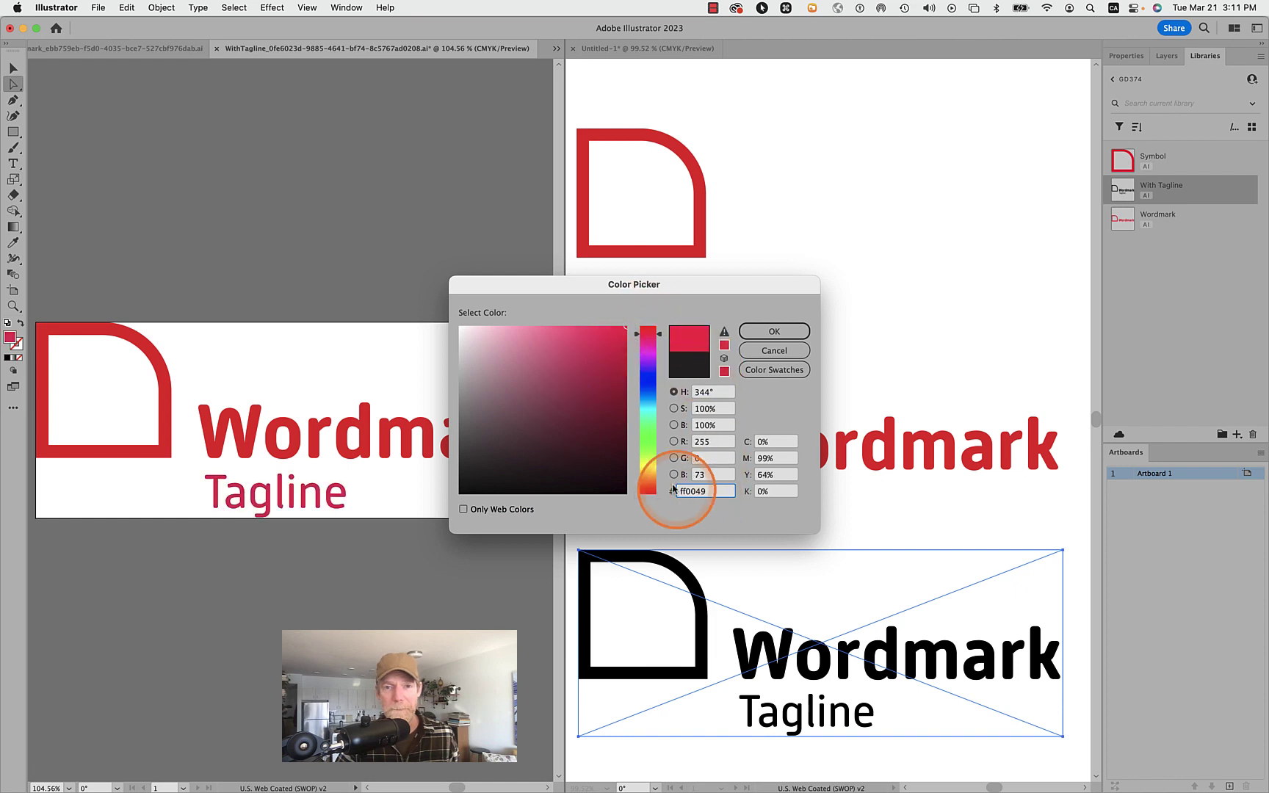
{"action": "left_click_drag", "start_coordinate": [649, 481], "coordinate": [649, 506]}
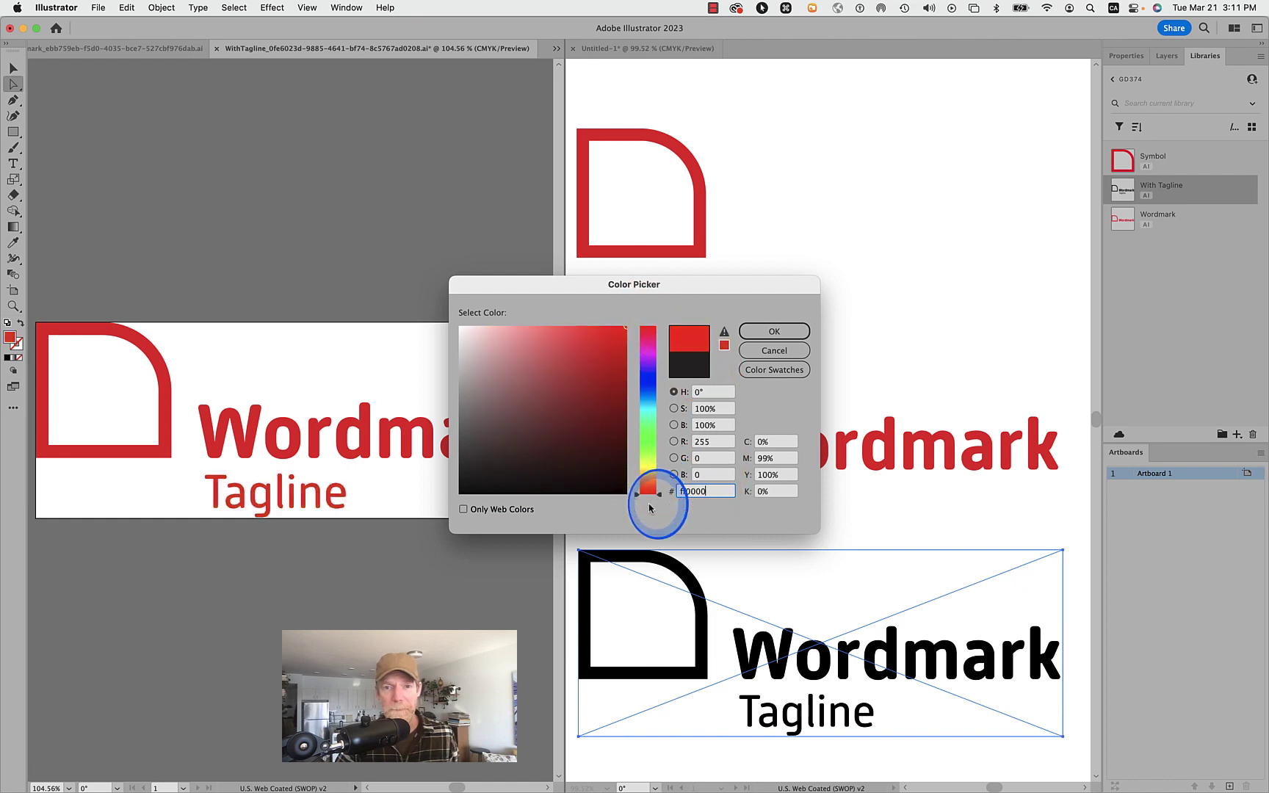
{"action": "left_click", "coordinate": [783, 333]}
{"action": "key", "text": "super+s"}
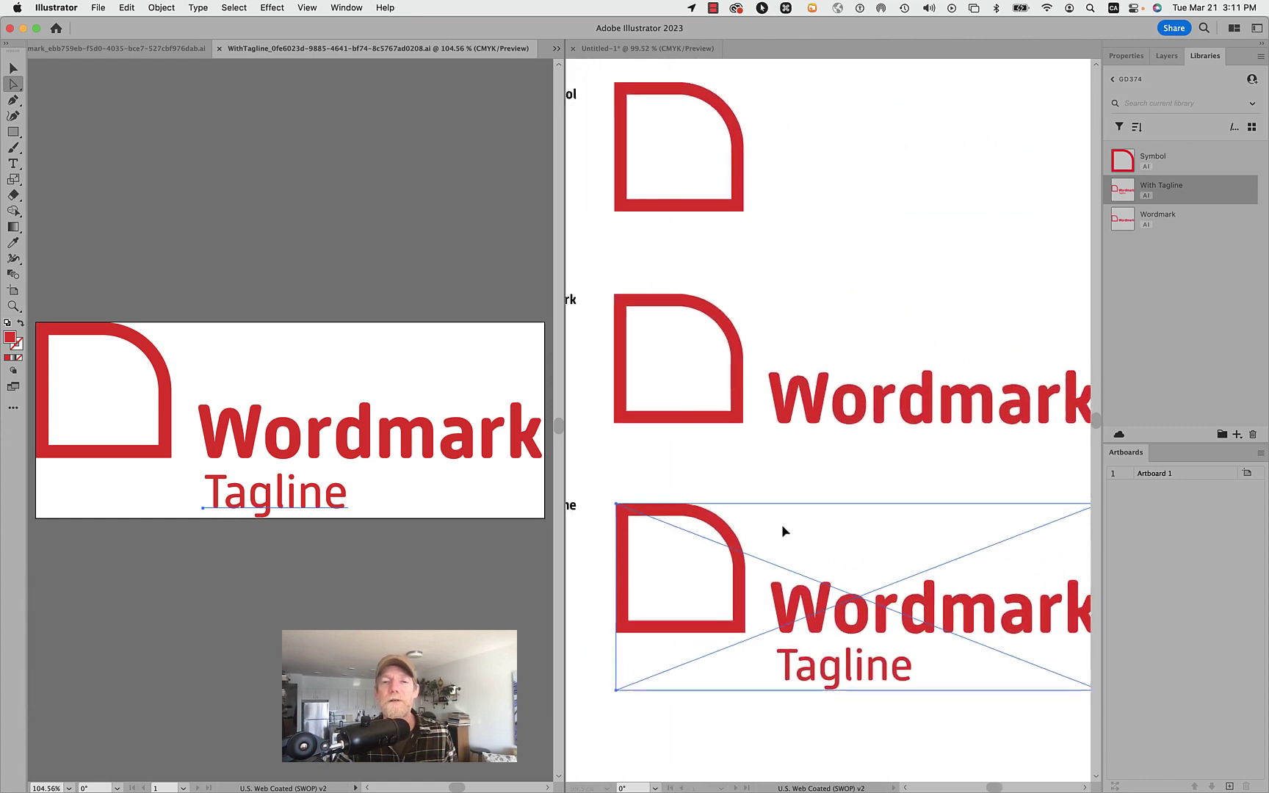
{"action": "left_click", "coordinate": [820, 710]}
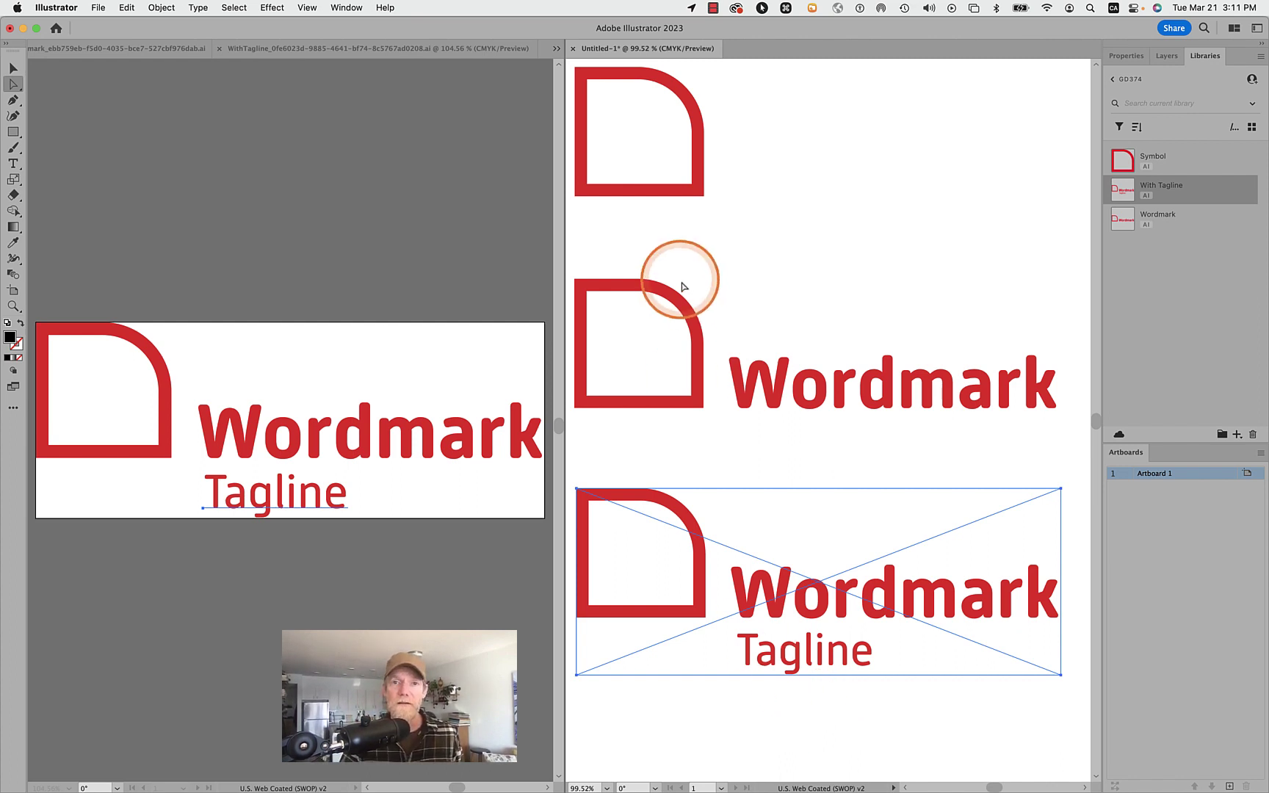
- Bring the Symbol asset document to the front of the grouped asset documents
{"action": "left_click", "coordinate": [467, 242]}
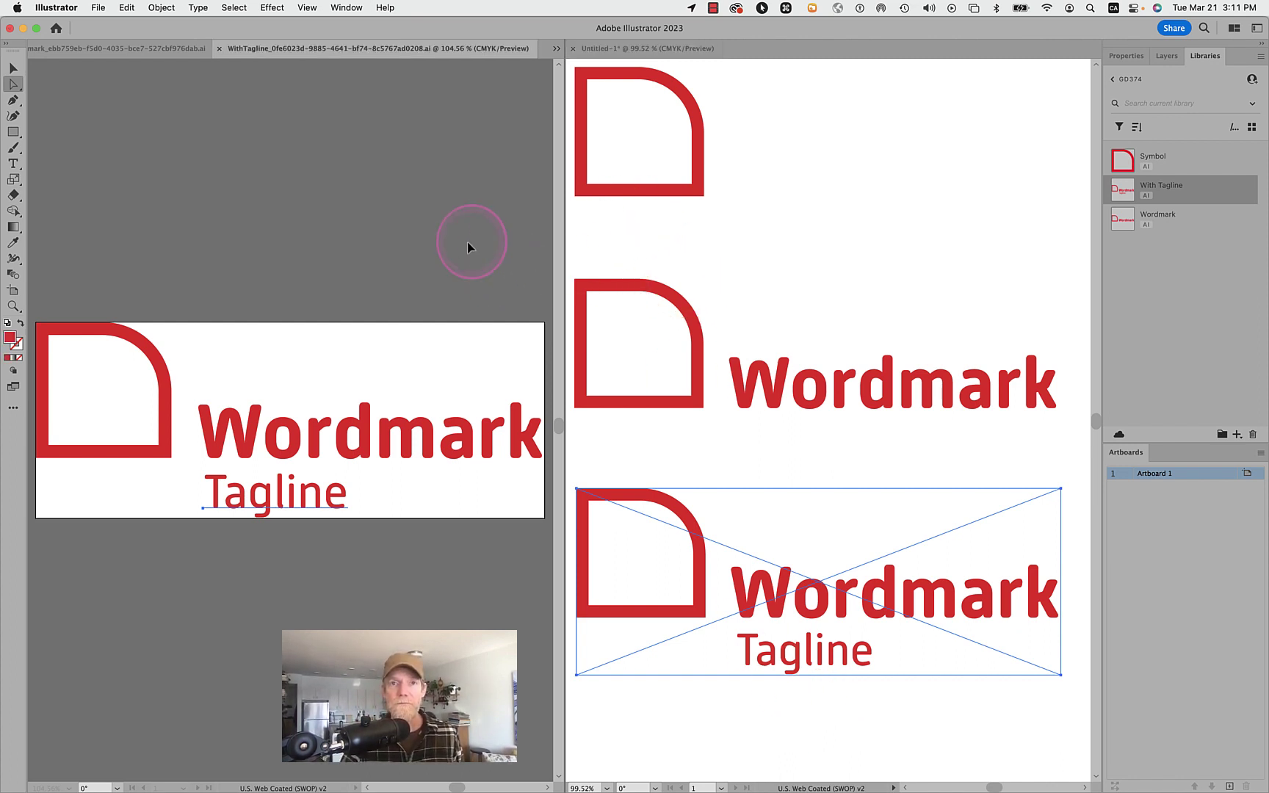
{"action": "left_click", "coordinate": [93, 47]}
{"action": "left_click", "coordinate": [407, 45]}
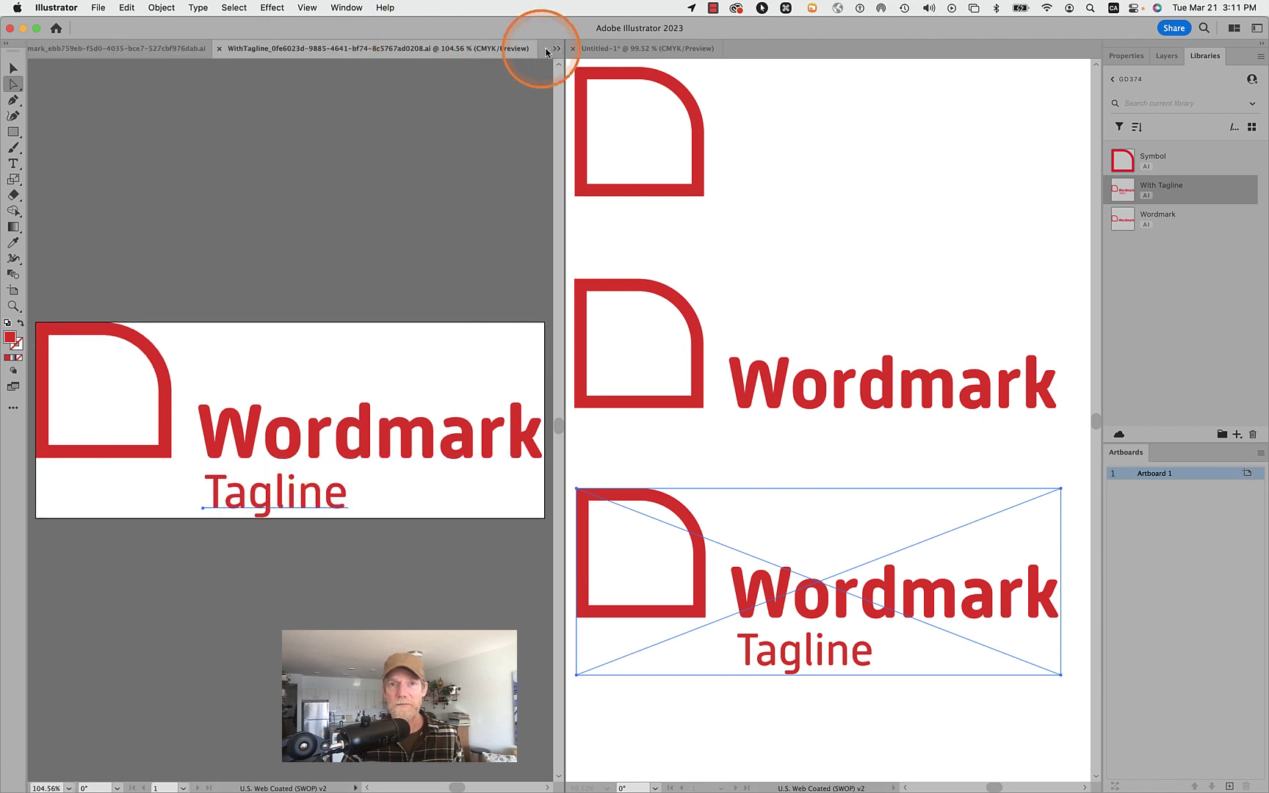
{"action": "left_click", "coordinate": [567, 55]}
{"action": "left_click", "coordinate": [555, 49]}
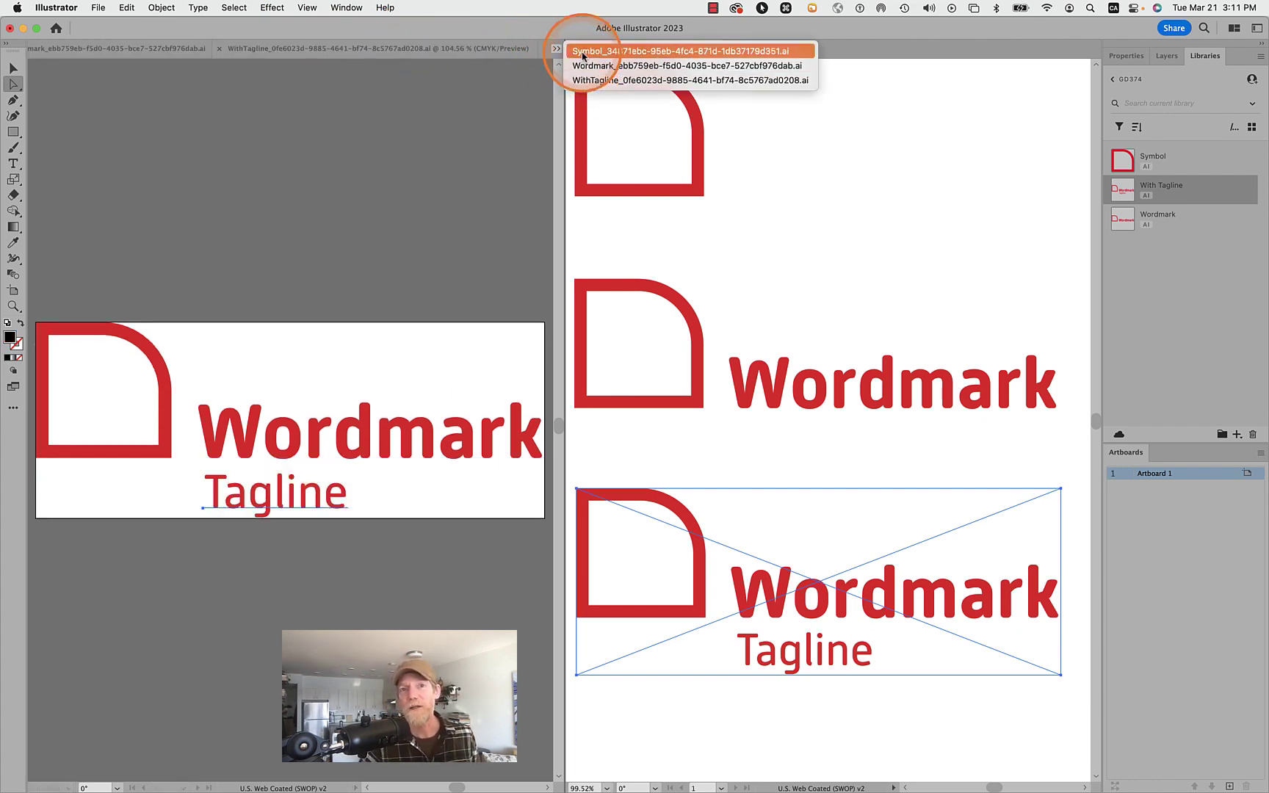
{"action": "left_click", "coordinate": [580, 52]}
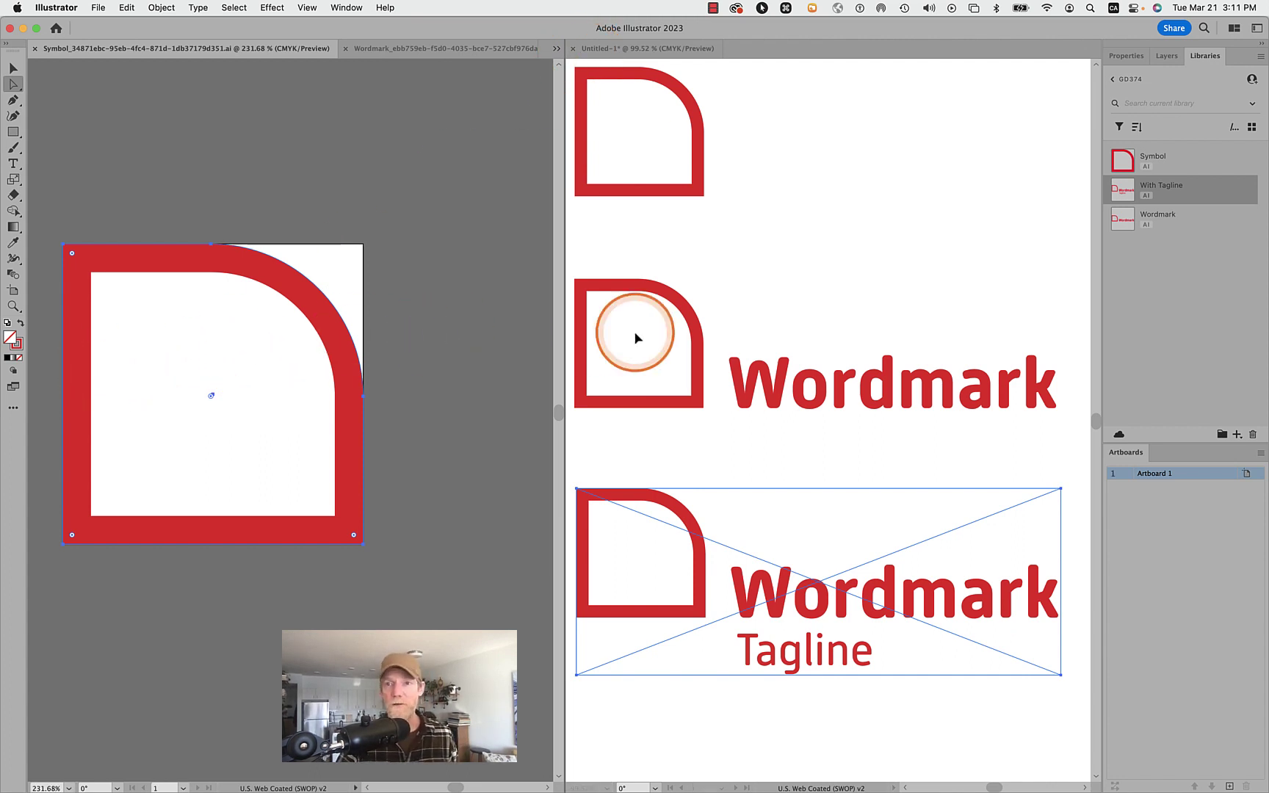
- Compare the symbol's line thickness with the wordmark's letters and set the symbol's stroke weight to 8 pt
{"action": "left_click", "coordinate": [1124, 58]}
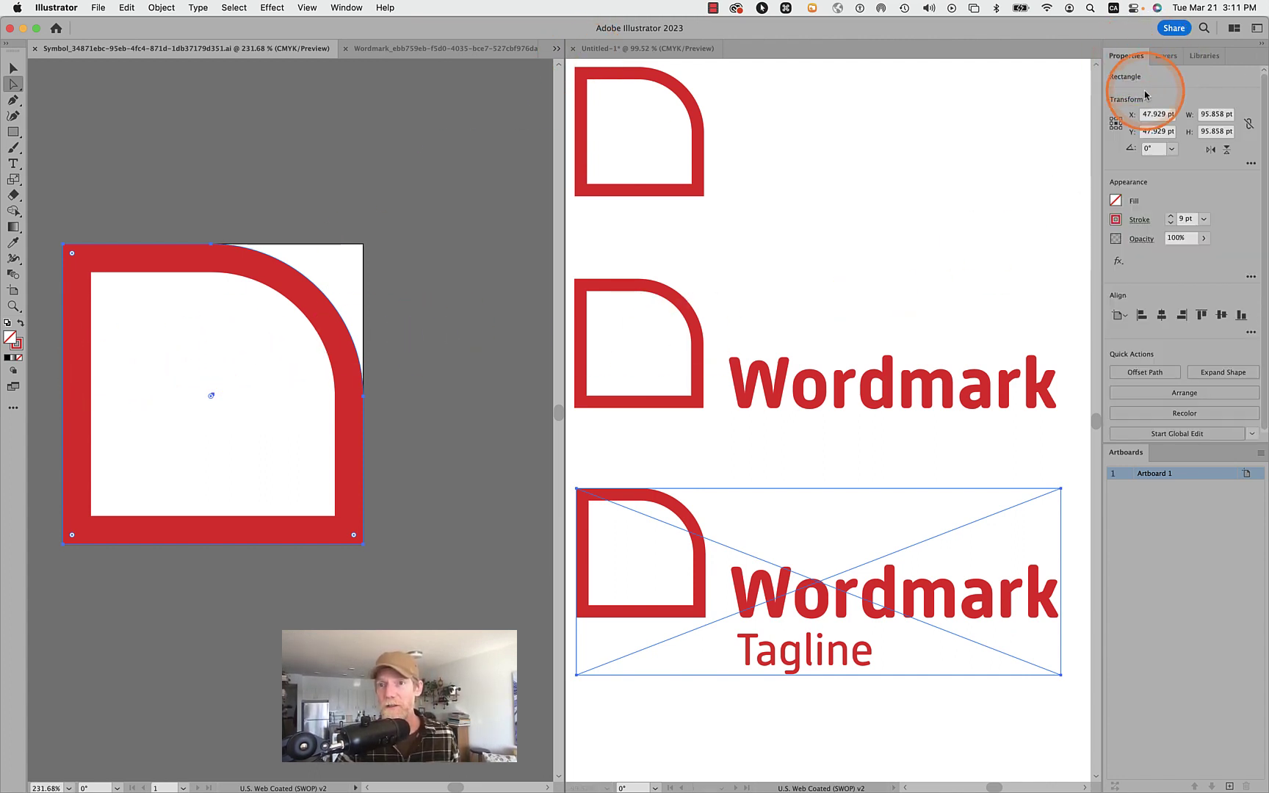
{"action": "left_click", "coordinate": [1205, 219]}
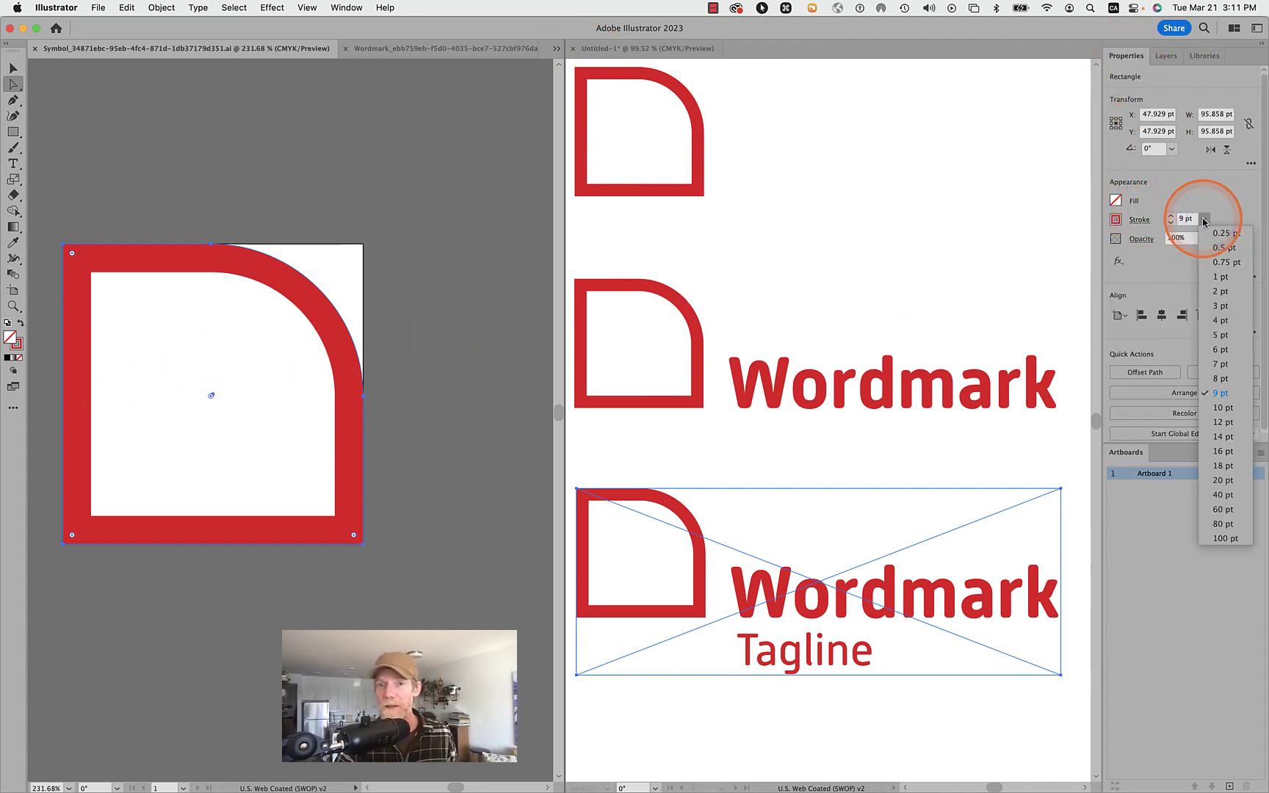
{"action": "left_click", "coordinate": [1204, 220]}
{"action": "left_click", "coordinate": [1187, 219]}
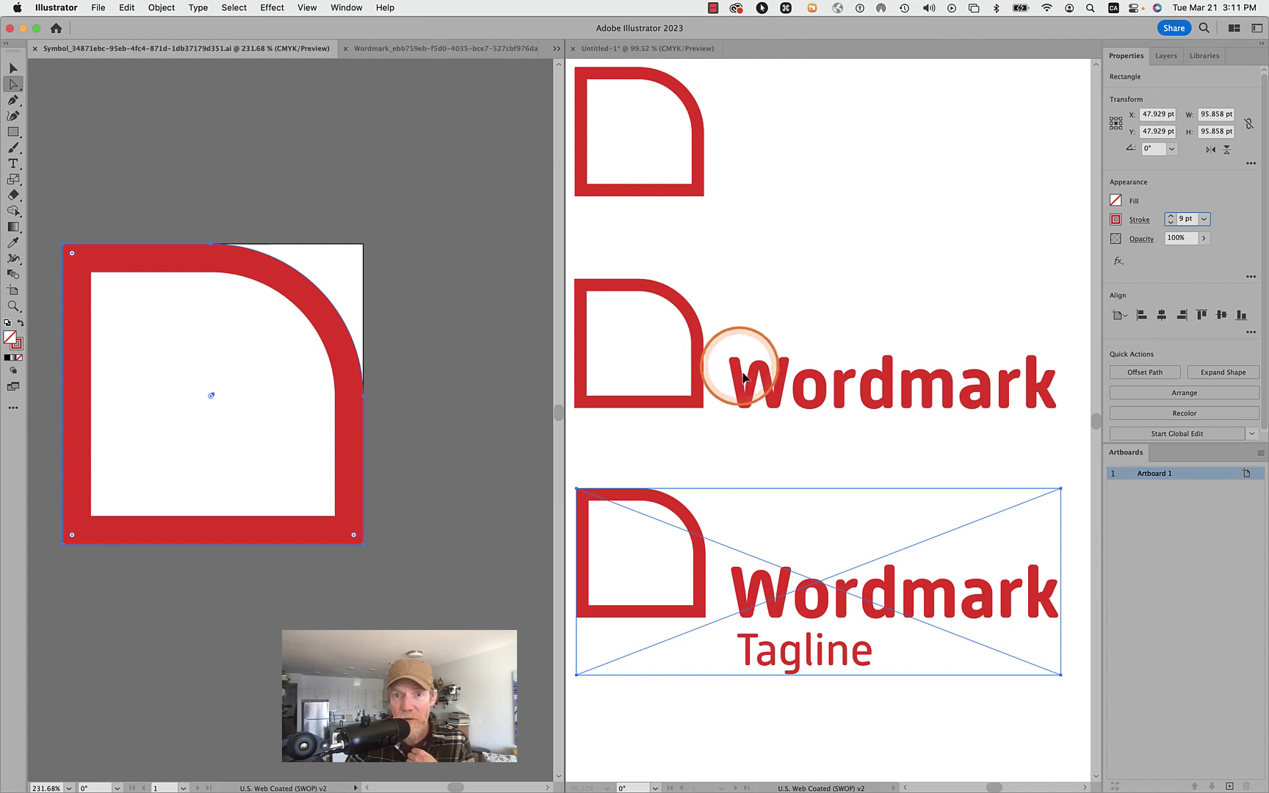
{"action": "scroll", "coordinate": [694, 379], "scroll_direction": "up", "scroll_amount": 5}
{"action": "scroll", "coordinate": [697, 384], "scroll_direction": "up", "scroll_amount": 1}
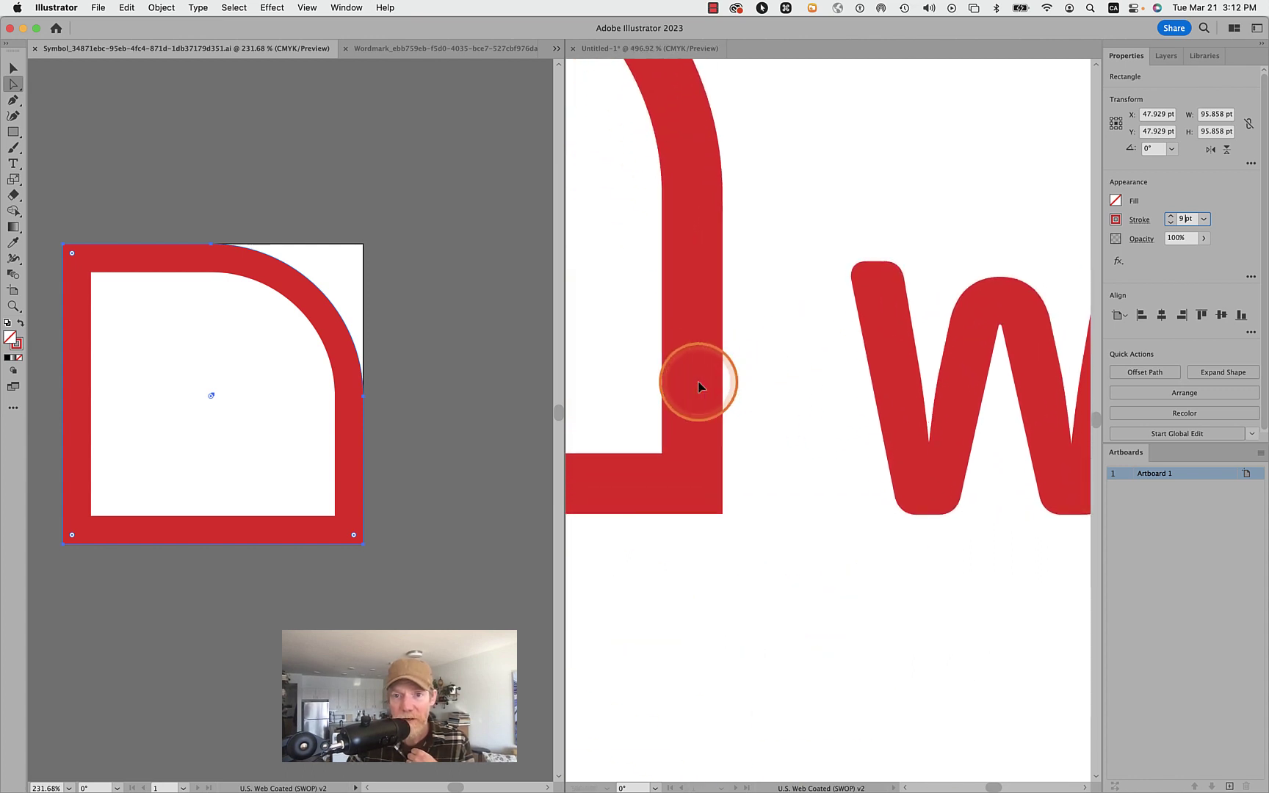
{"action": "scroll", "coordinate": [698, 383], "scroll_direction": "down", "scroll_amount": 5}
{"action": "scroll", "coordinate": [698, 382], "scroll_direction": "down", "scroll_amount": 6}
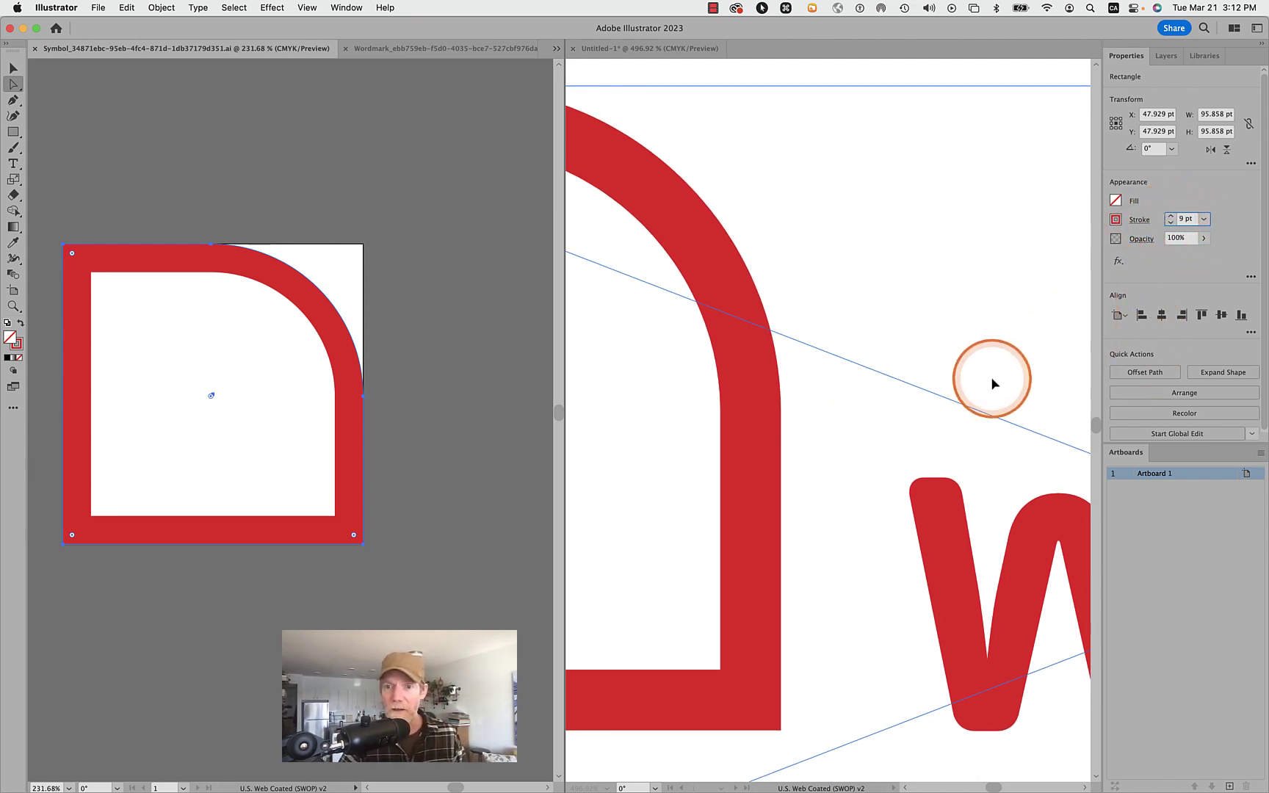
{"action": "key", "text": "super+s"}
{"action": "scroll", "coordinate": [991, 382], "scroll_direction": "up", "scroll_amount": 15}
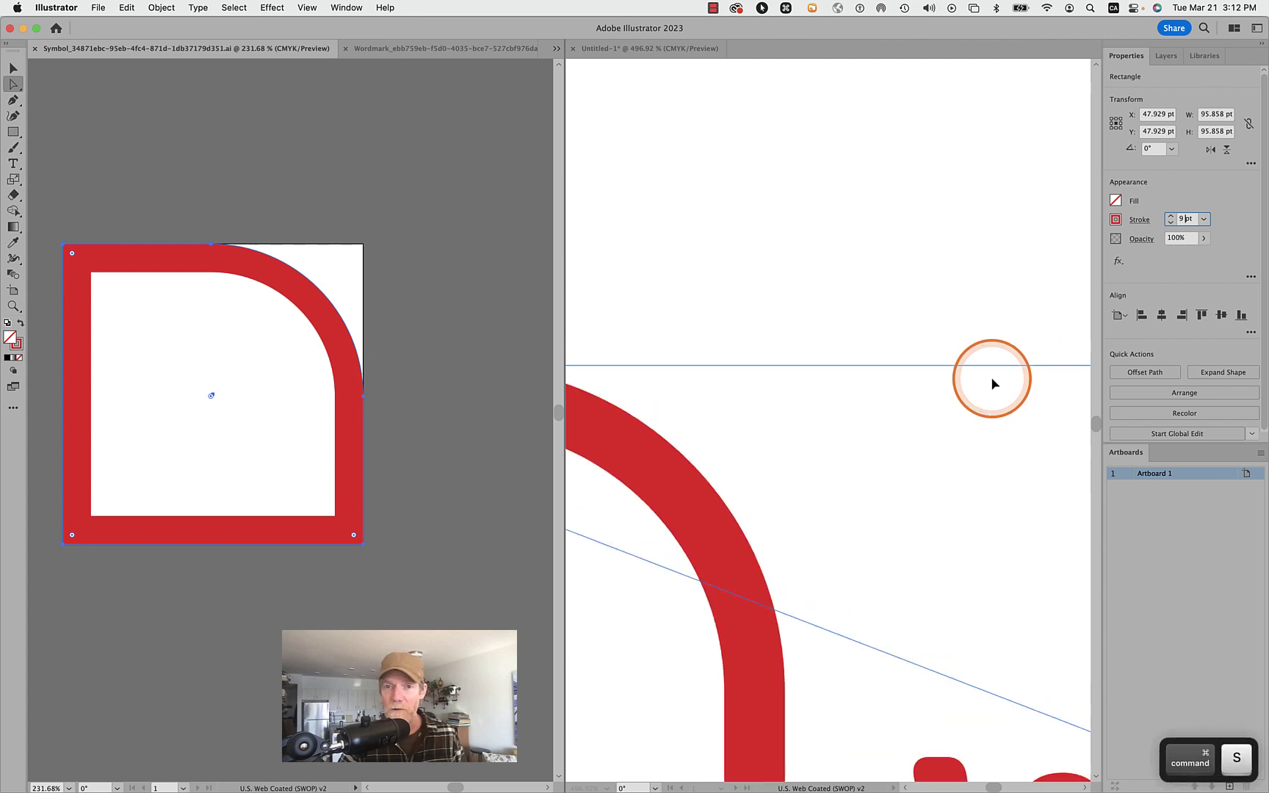
{"action": "scroll", "coordinate": [992, 105], "scroll_direction": "up", "scroll_amount": 5}
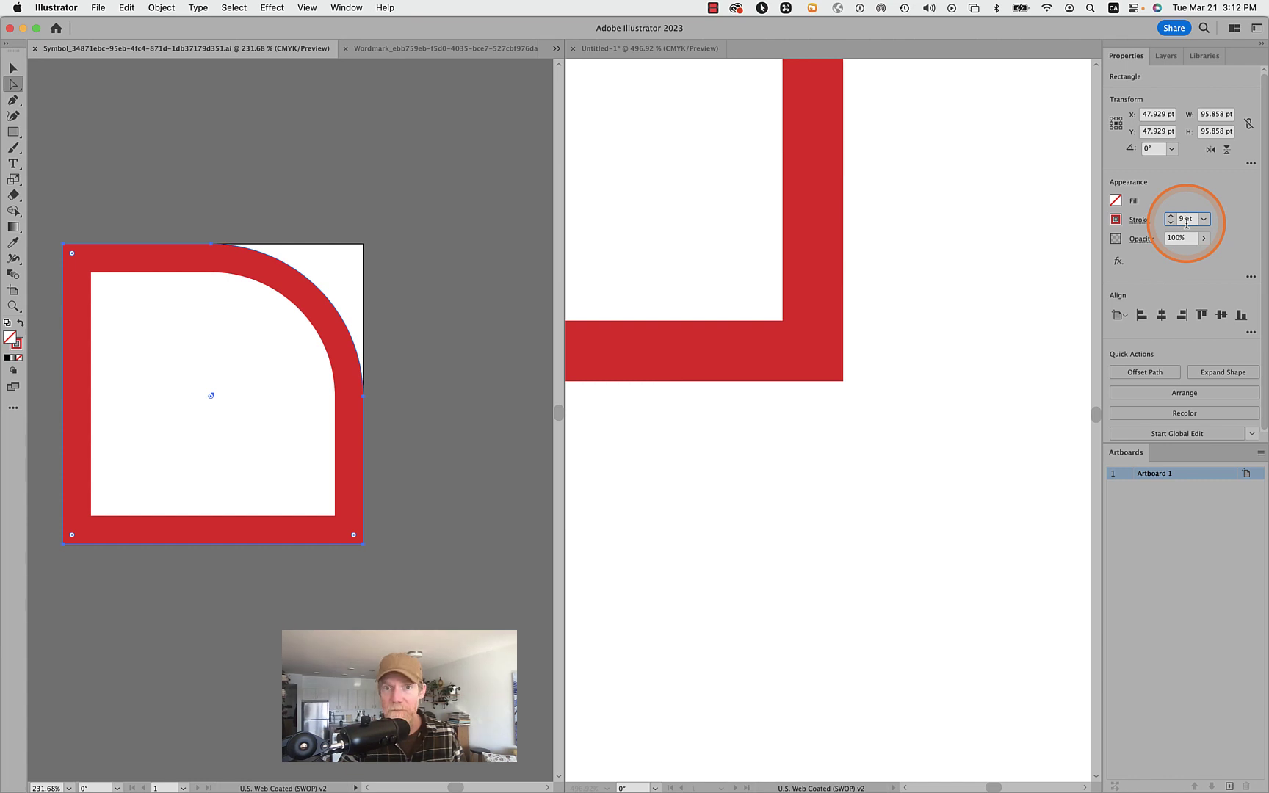
{"action": "key", "text": "Down"}
{"action": "key", "text": "super"}
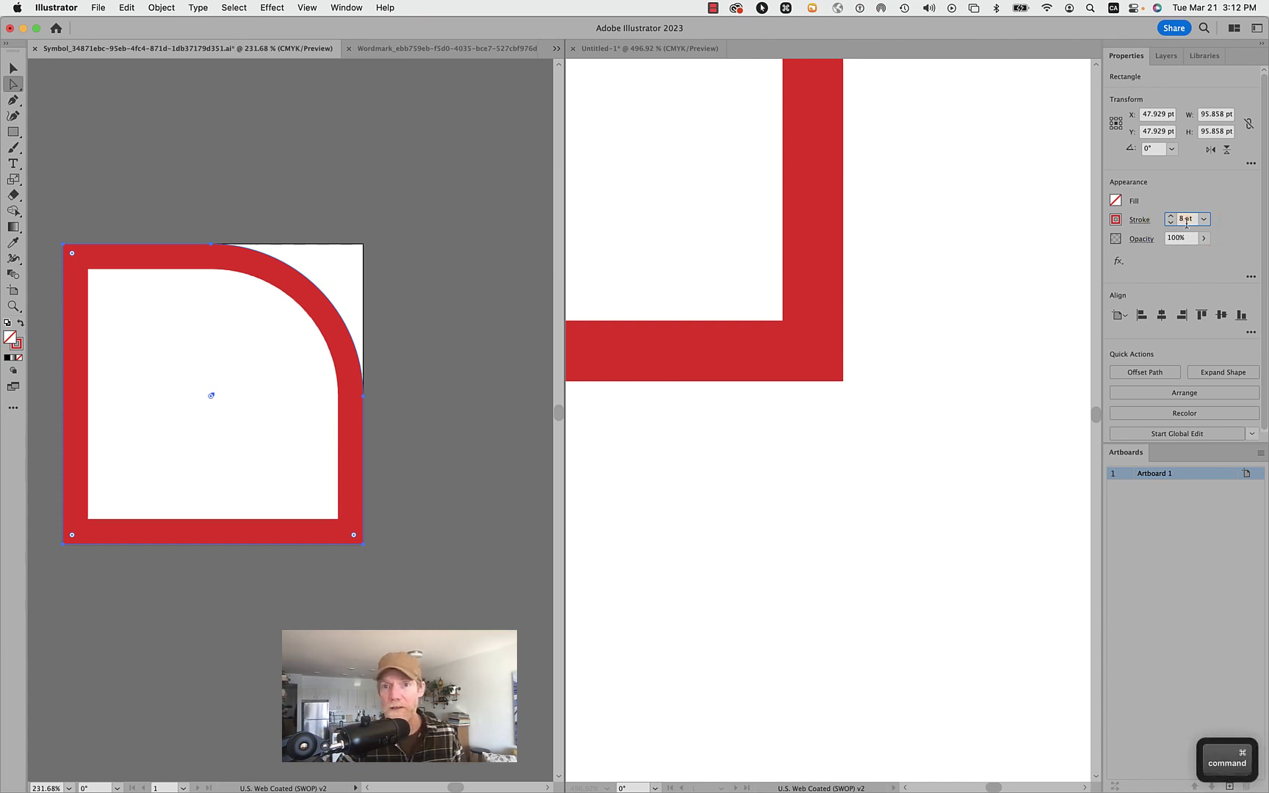
- Switch to the logo sheet and examine the linked symbols in the Symbol and Wordmark rows
{"action": "left_click", "coordinate": [633, 398]}
{"action": "left_click", "coordinate": [799, 334]}
{"action": "left_click", "coordinate": [798, 316]}
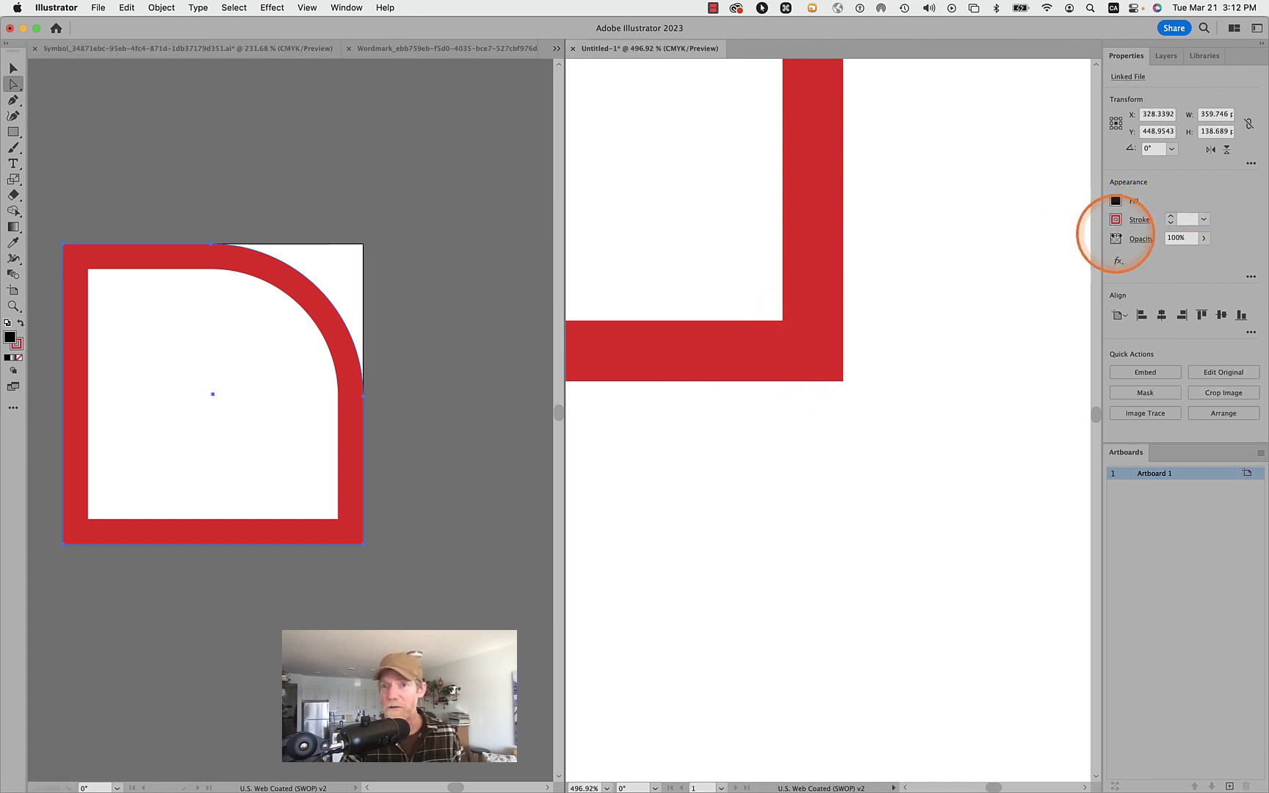
{"action": "scroll", "coordinate": [860, 360], "scroll_direction": "down", "scroll_amount": 2}
{"action": "scroll", "coordinate": [859, 360], "scroll_direction": "down", "scroll_amount": 8}
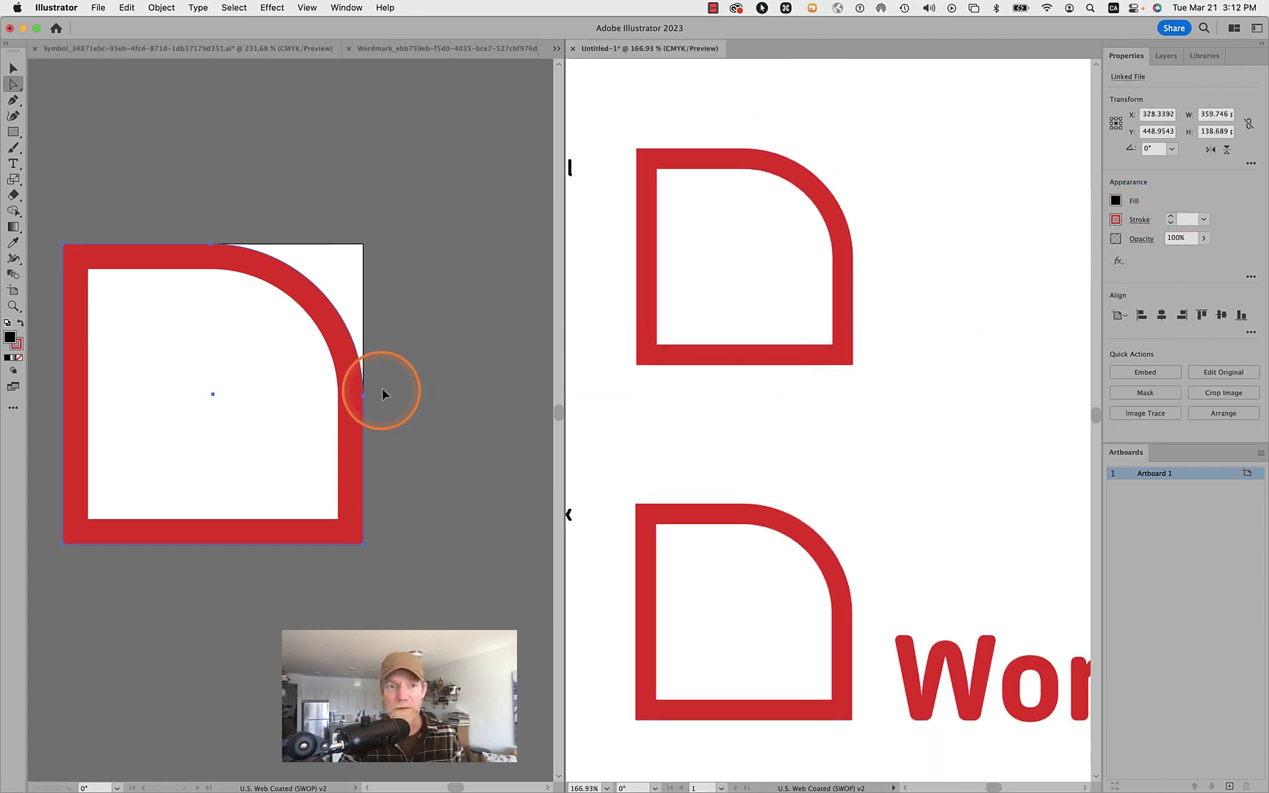
- Round the three square corners of the symbol in its asset document to a radius of about 2.23 pt
{"action": "key", "text": "a"}
{"action": "left_click", "coordinate": [83, 280]}
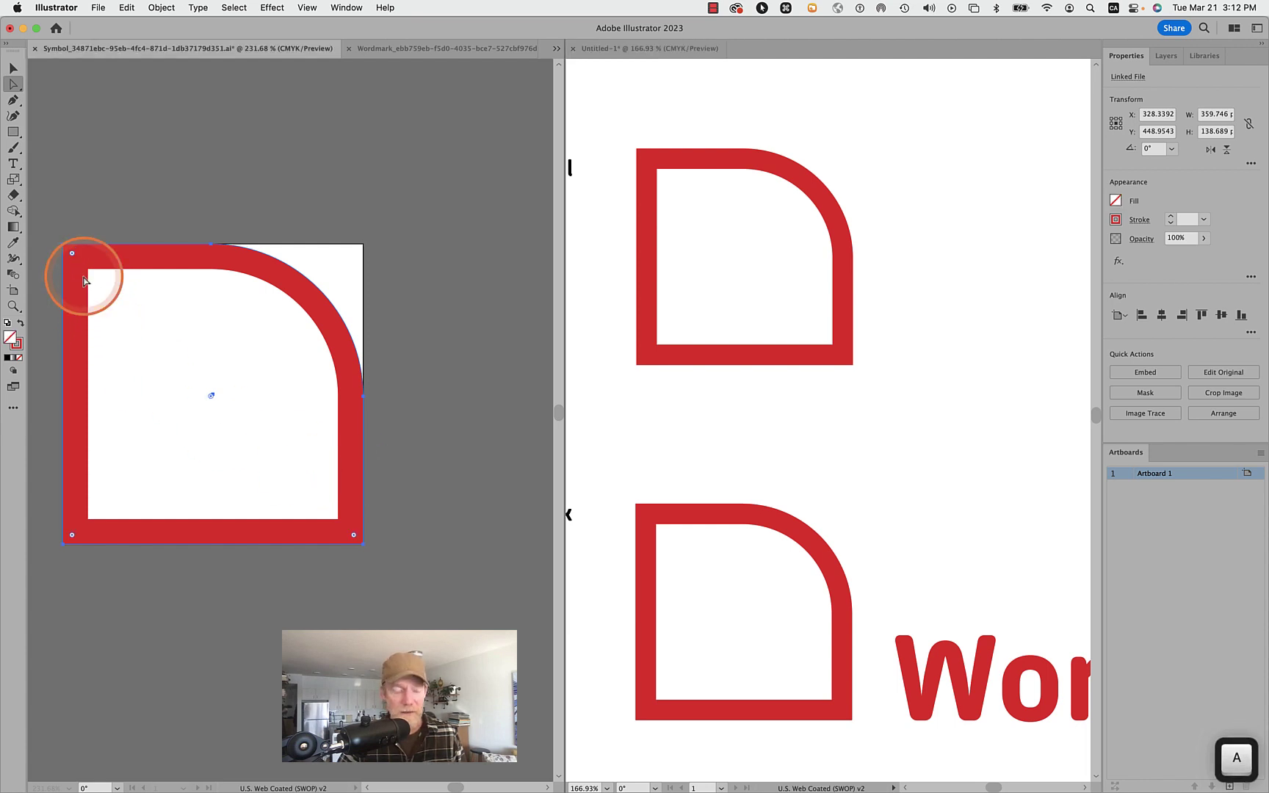
{"action": "left_click", "coordinate": [68, 253]}
{"action": "left_click", "coordinate": [63, 245]}
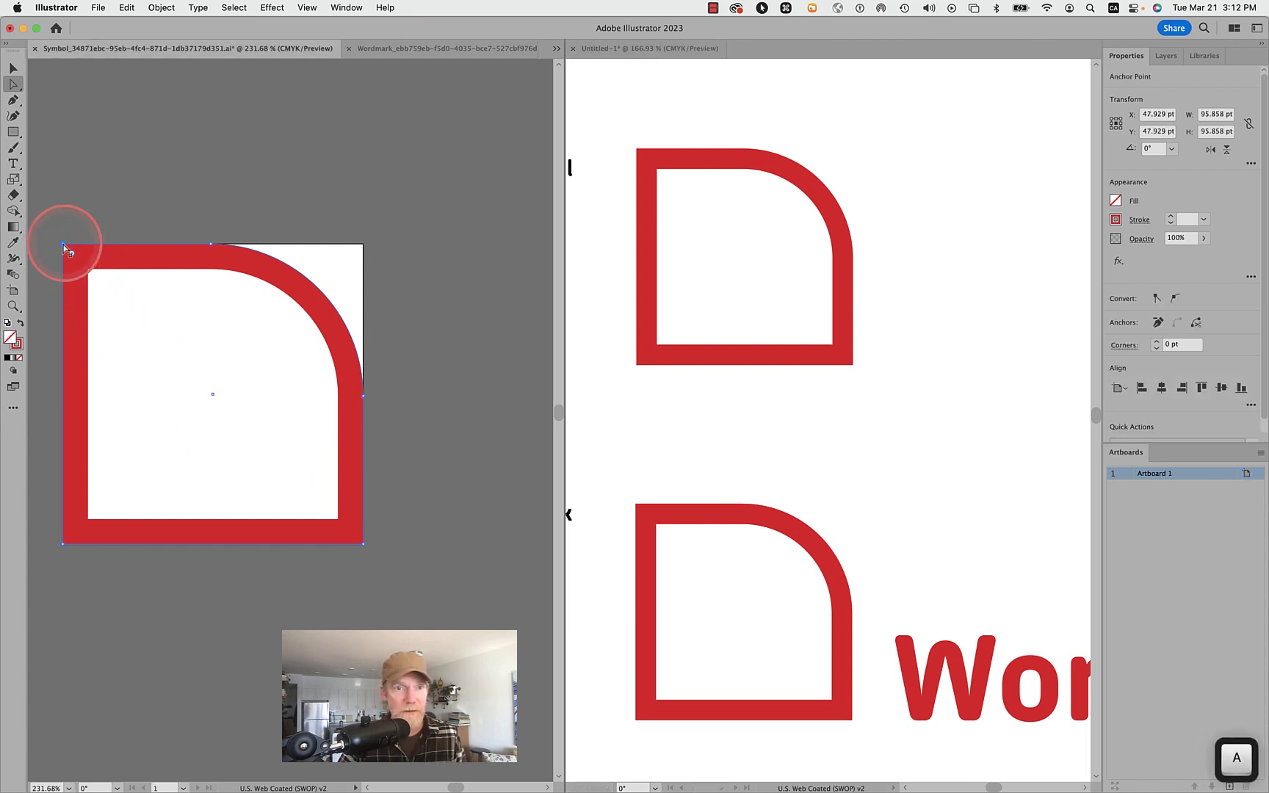
{"action": "left_click", "coordinate": [65, 546], "text": "shift"}
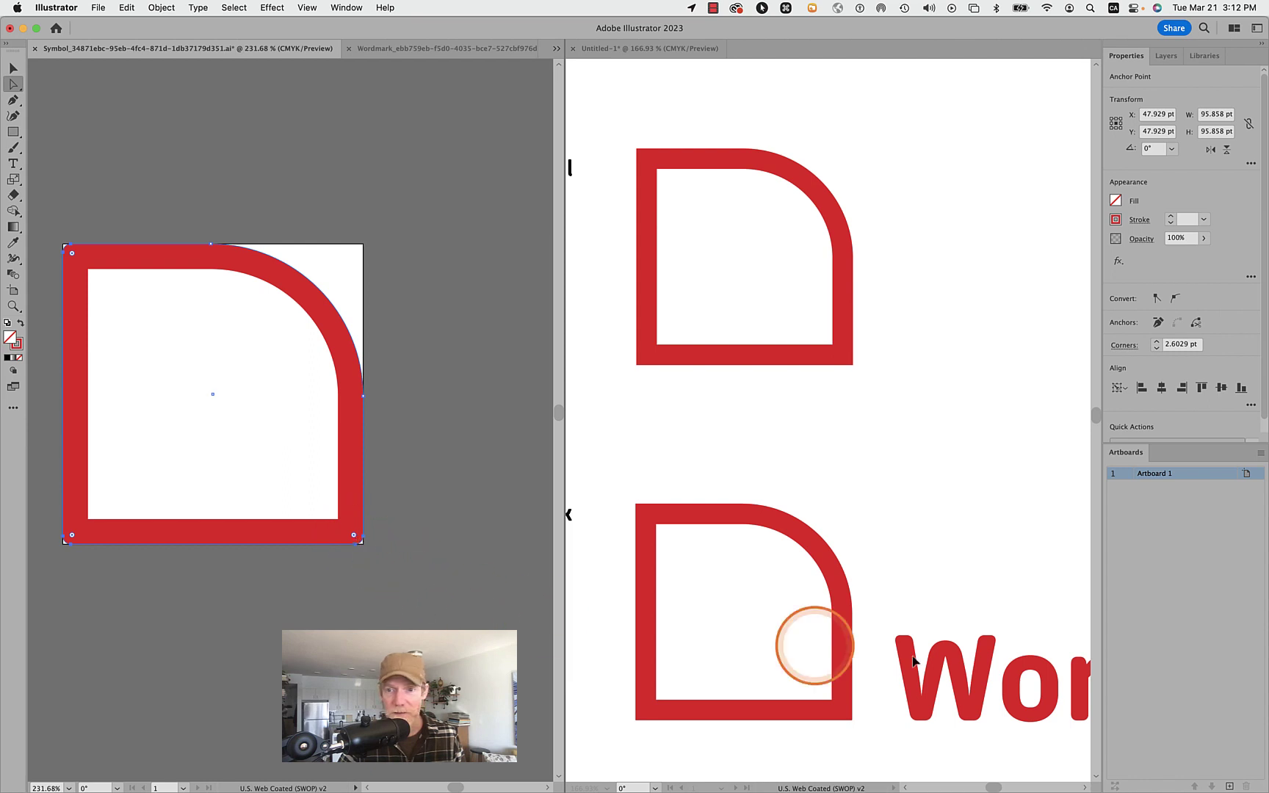
{"action": "scroll", "coordinate": [392, 552], "scroll_direction": "up", "scroll_amount": 3}
{"action": "scroll", "coordinate": [393, 552], "scroll_direction": "up", "scroll_amount": 3}
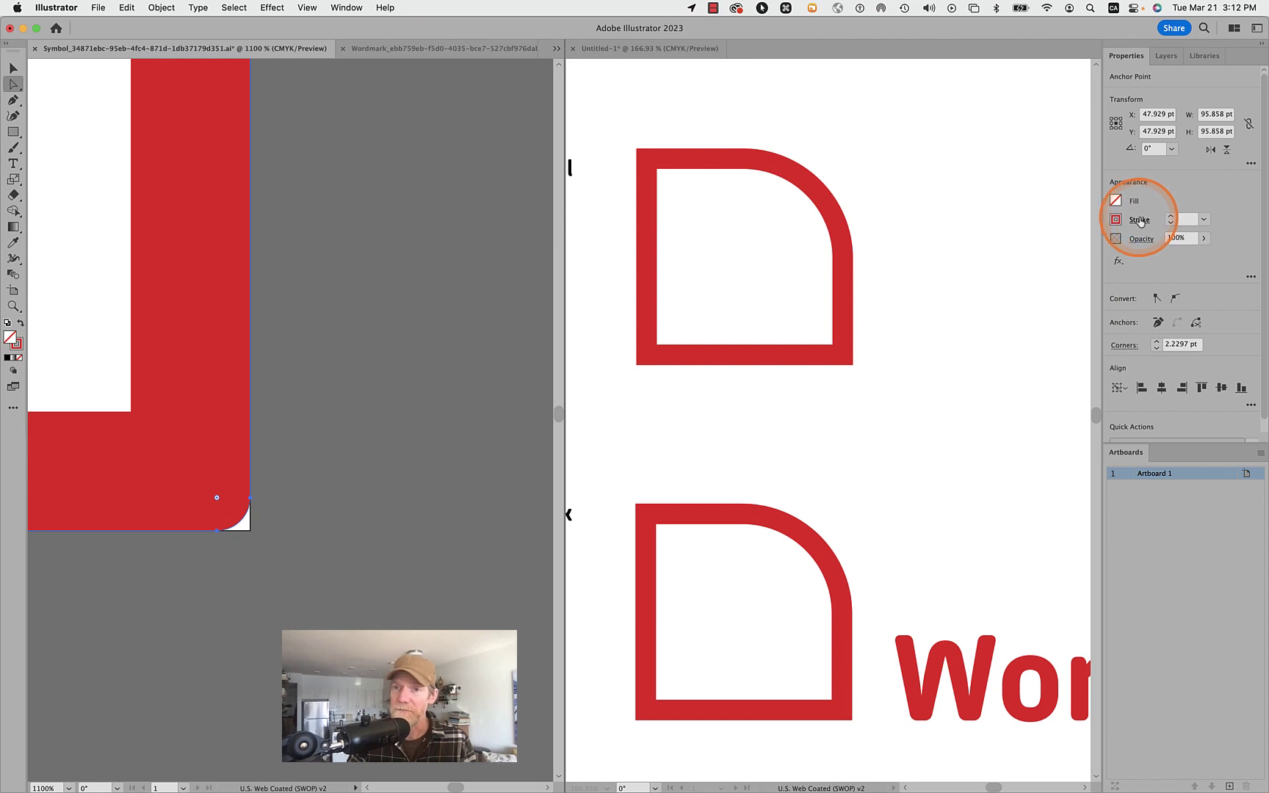
- Set the symbol's stroke colour to Black and save the Symbol asset document
{"action": "left_click", "coordinate": [1115, 218]}
{"action": "left_click", "coordinate": [1003, 309]}
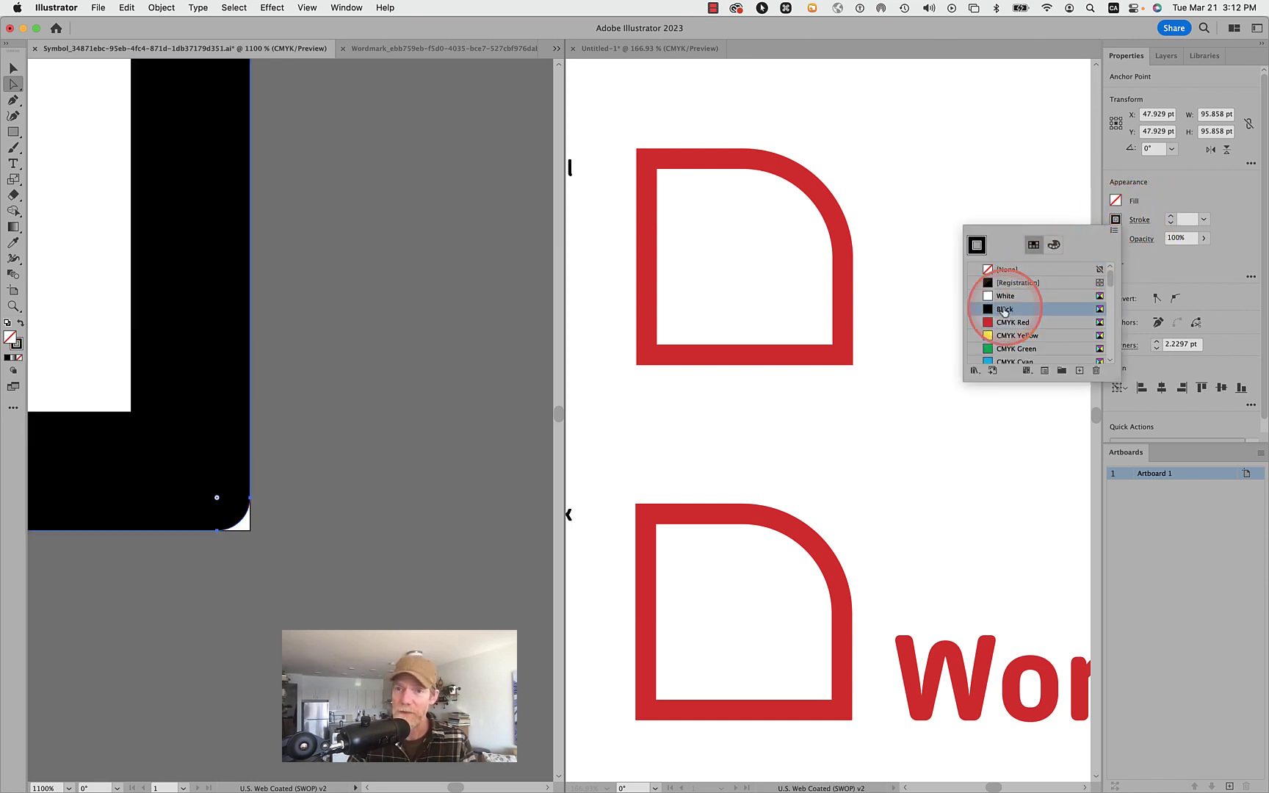
{"action": "key", "text": "super+s"}
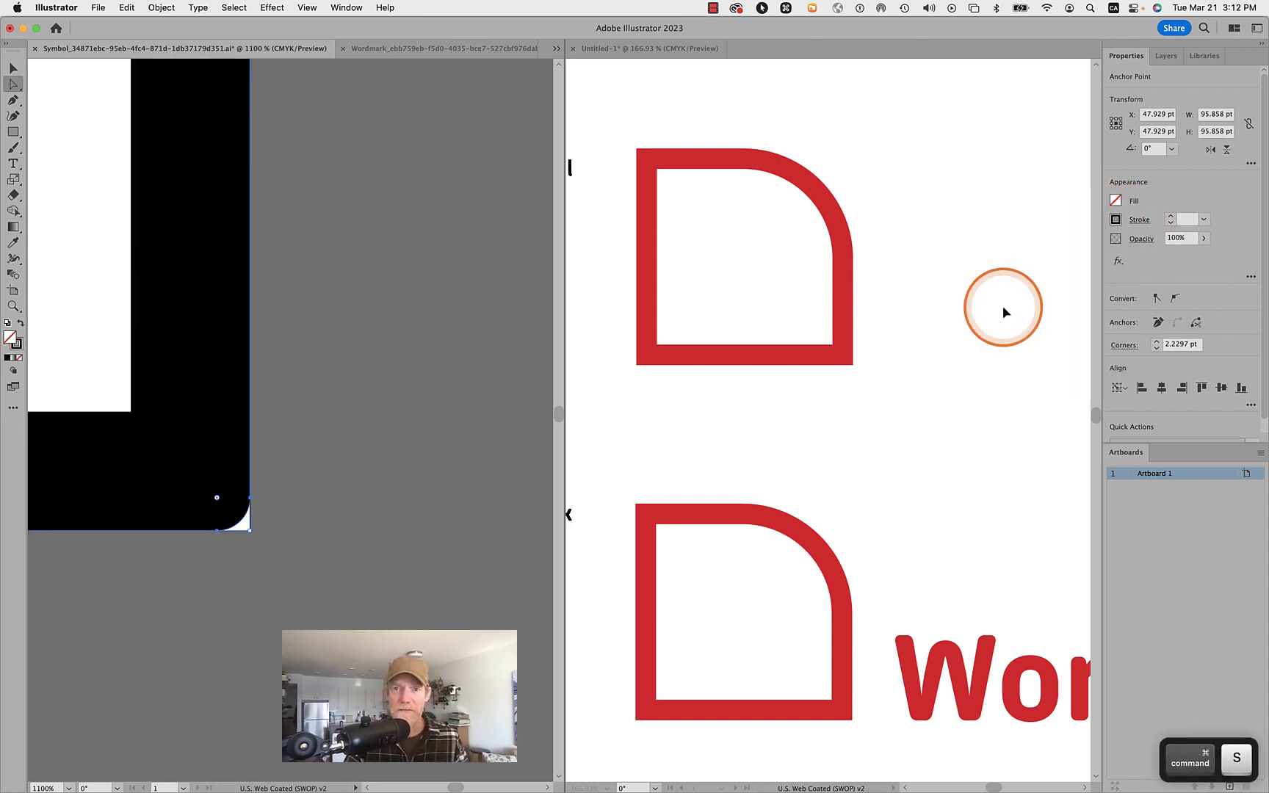
{"action": "left_click", "coordinate": [931, 332]}
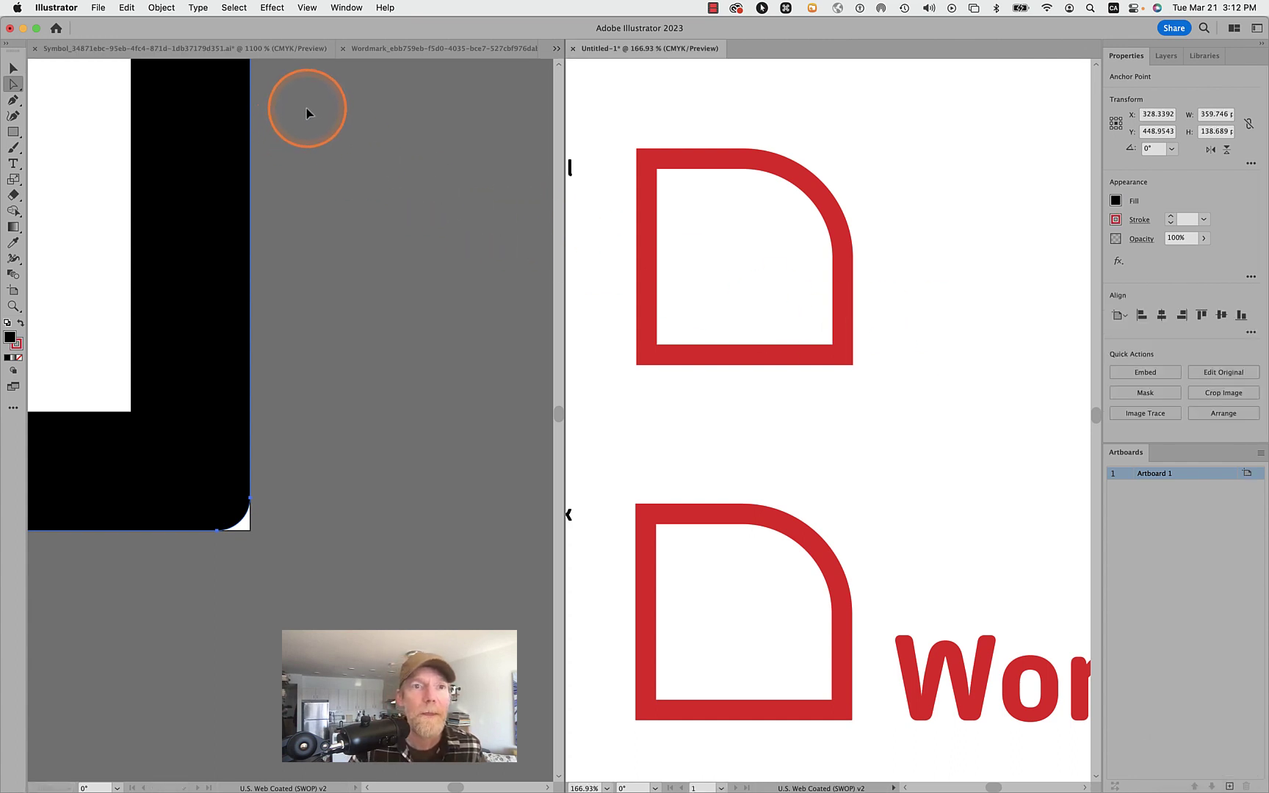
- Save the Symbol asset document and switch to the logo sheet to check the linked symbols
{"action": "left_click", "coordinate": [186, 50]}
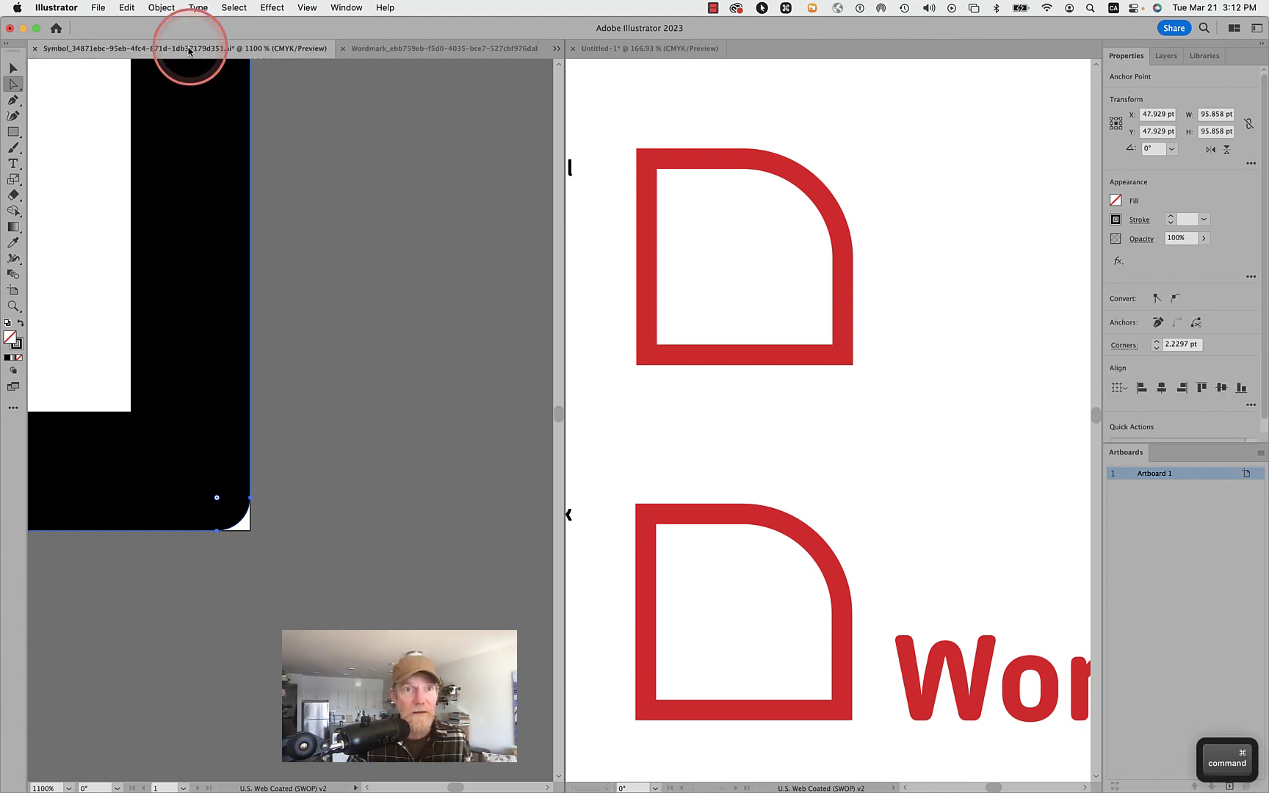
{"action": "key", "text": "super+s"}
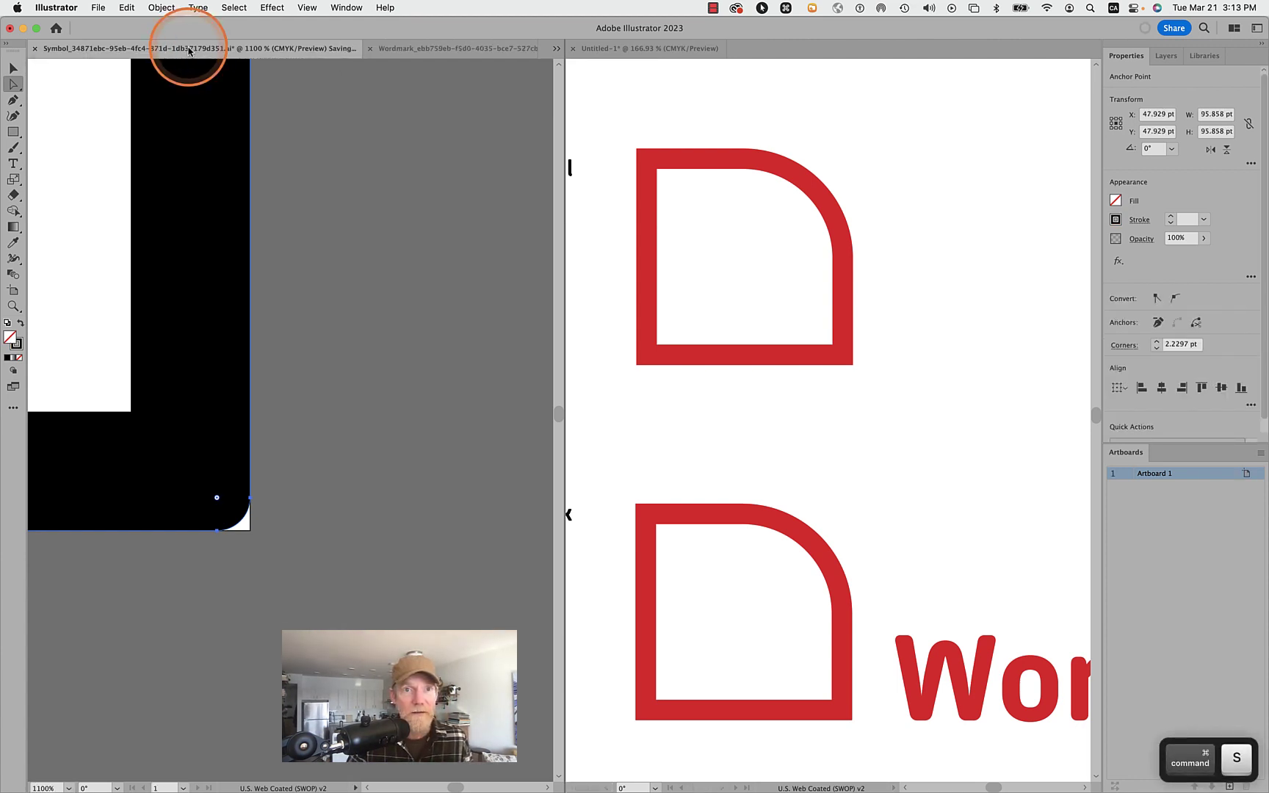
{"action": "left_click", "coordinate": [986, 248]}
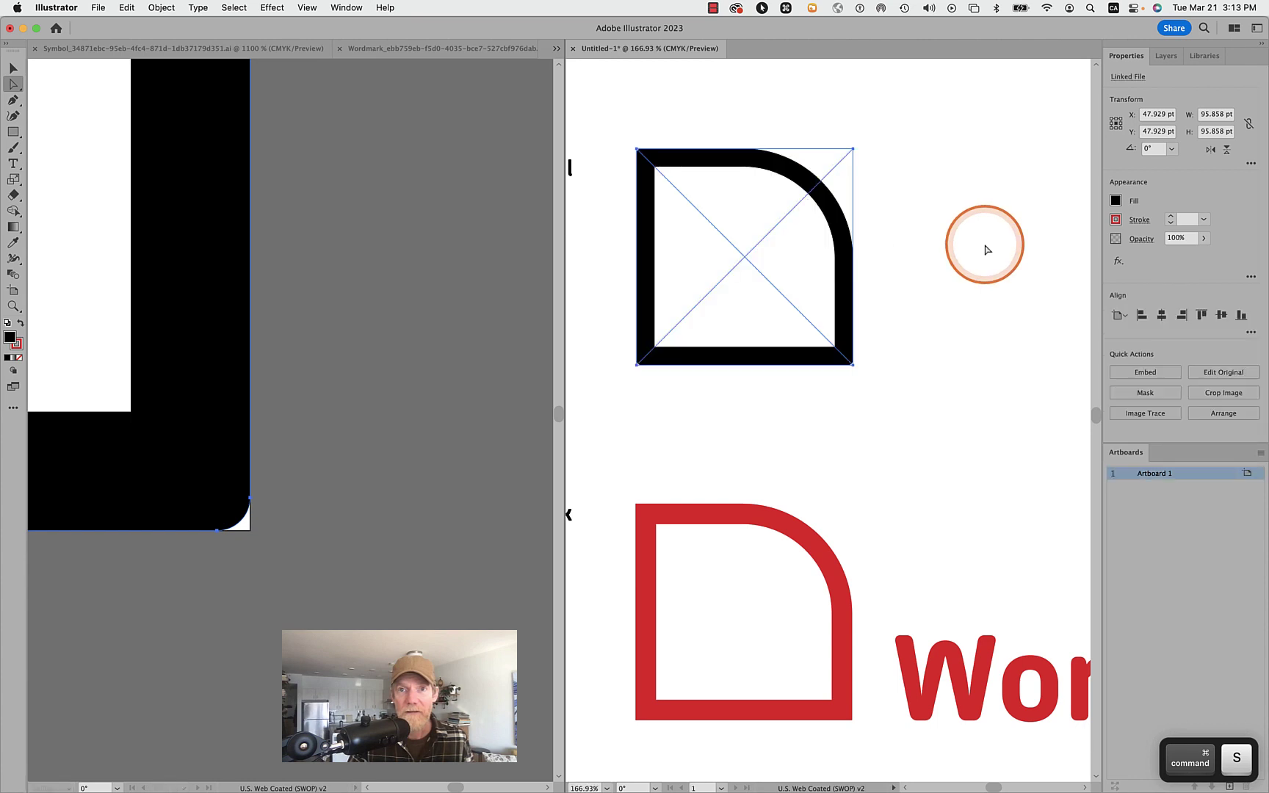
{"action": "left_click", "coordinate": [986, 248]}
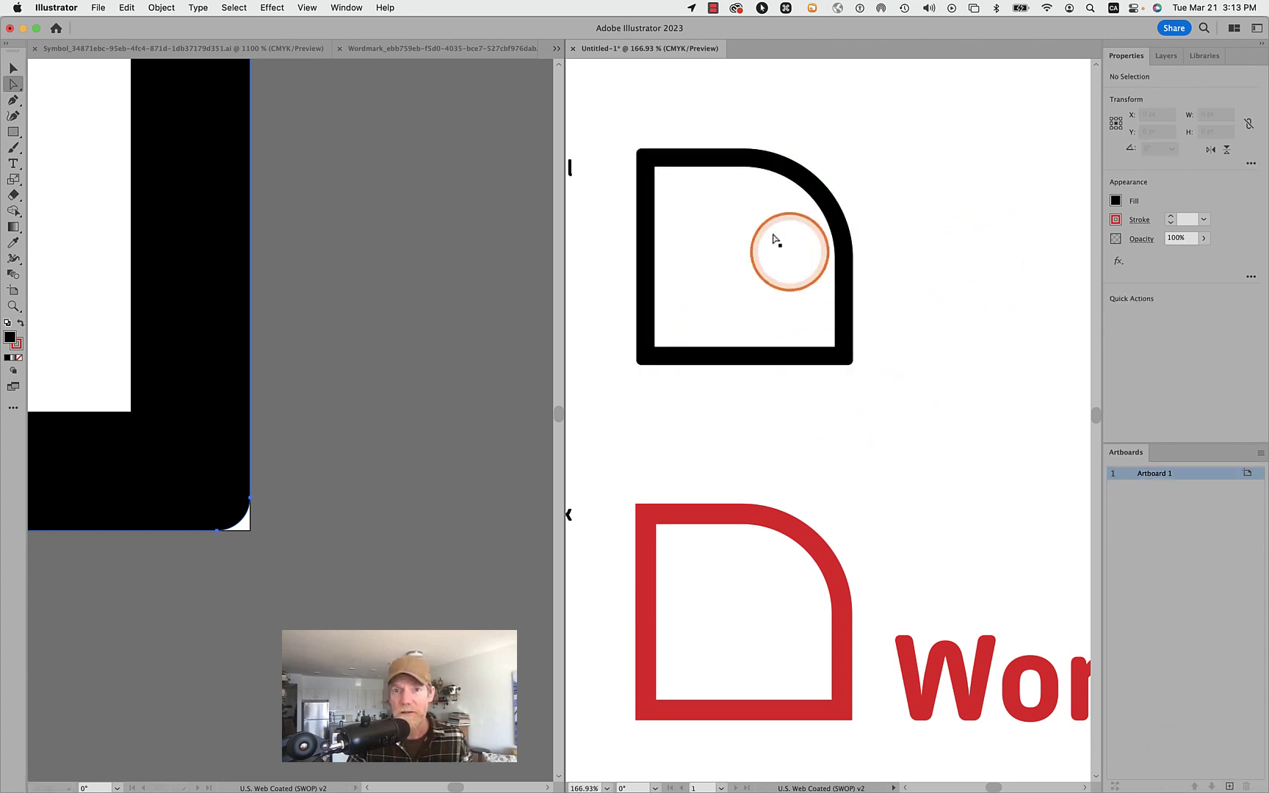
{"action": "left_click", "coordinate": [850, 627]}
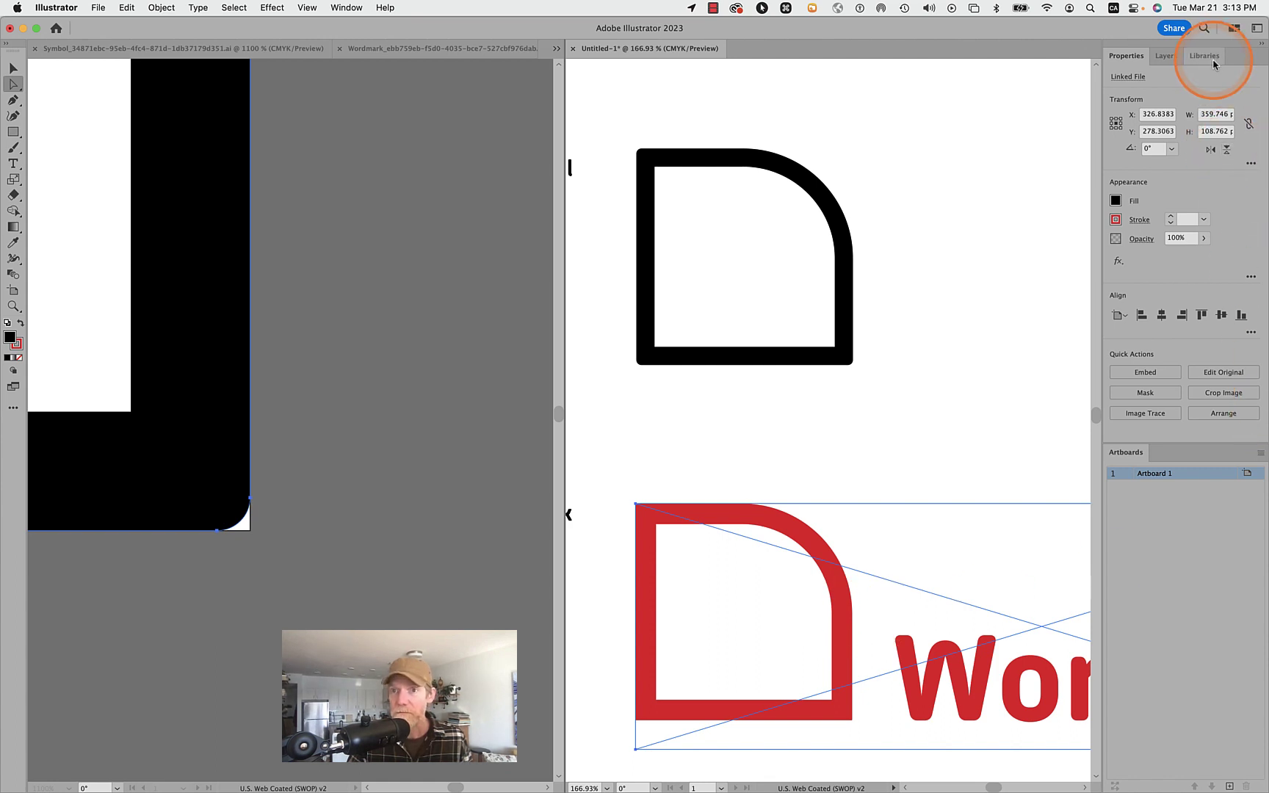
- Set the fill colour of the Wordmark text to Black in the Wordmark asset document
{"action": "left_click", "coordinate": [221, 51]}
{"action": "left_click", "coordinate": [370, 53]}
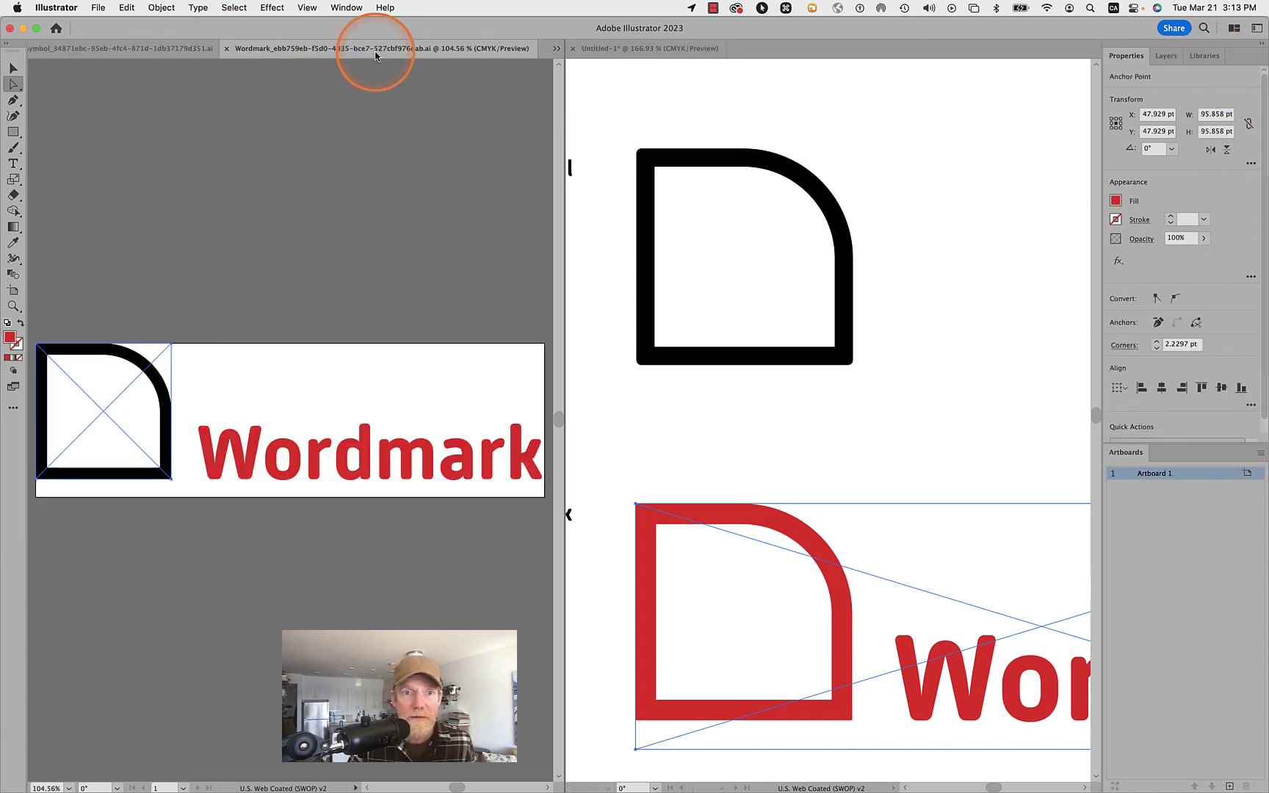
{"action": "left_click", "coordinate": [344, 475]}
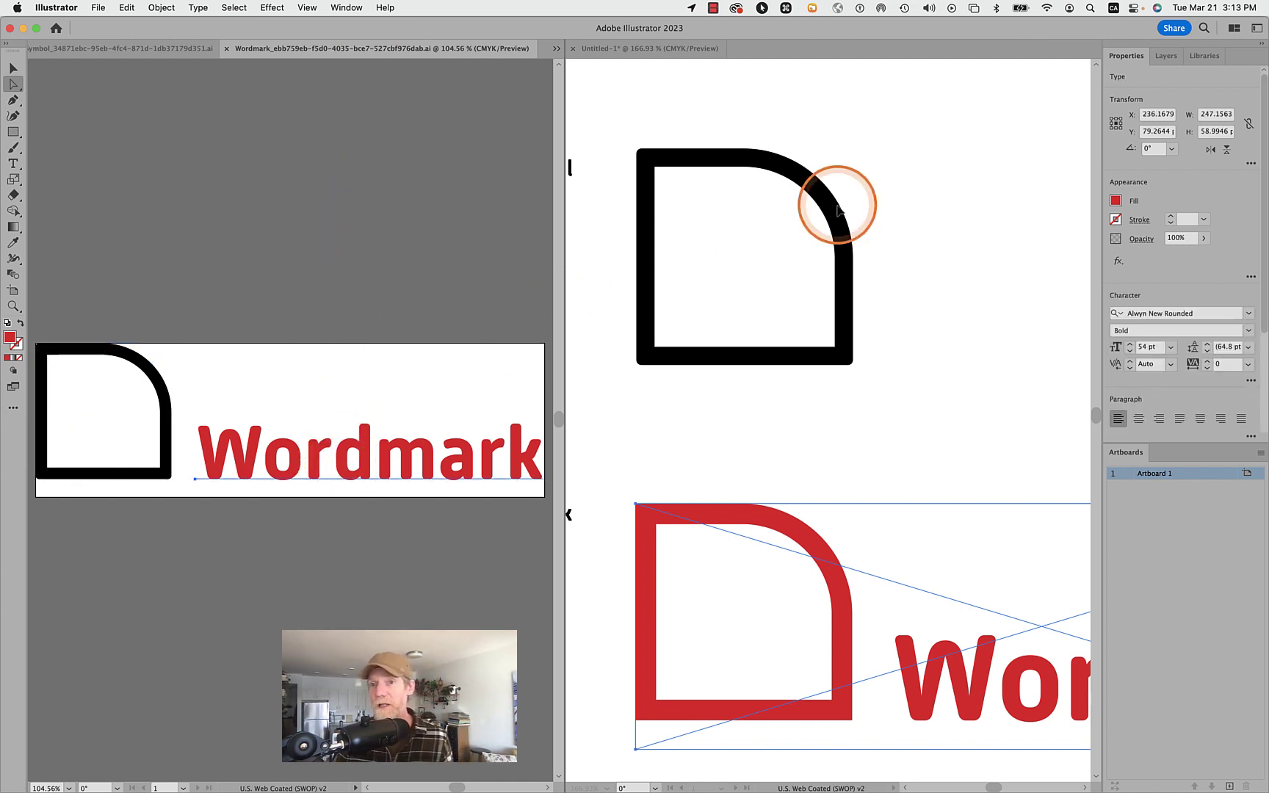
{"action": "left_click", "coordinate": [1115, 203]}
{"action": "left_click", "coordinate": [1024, 323]}
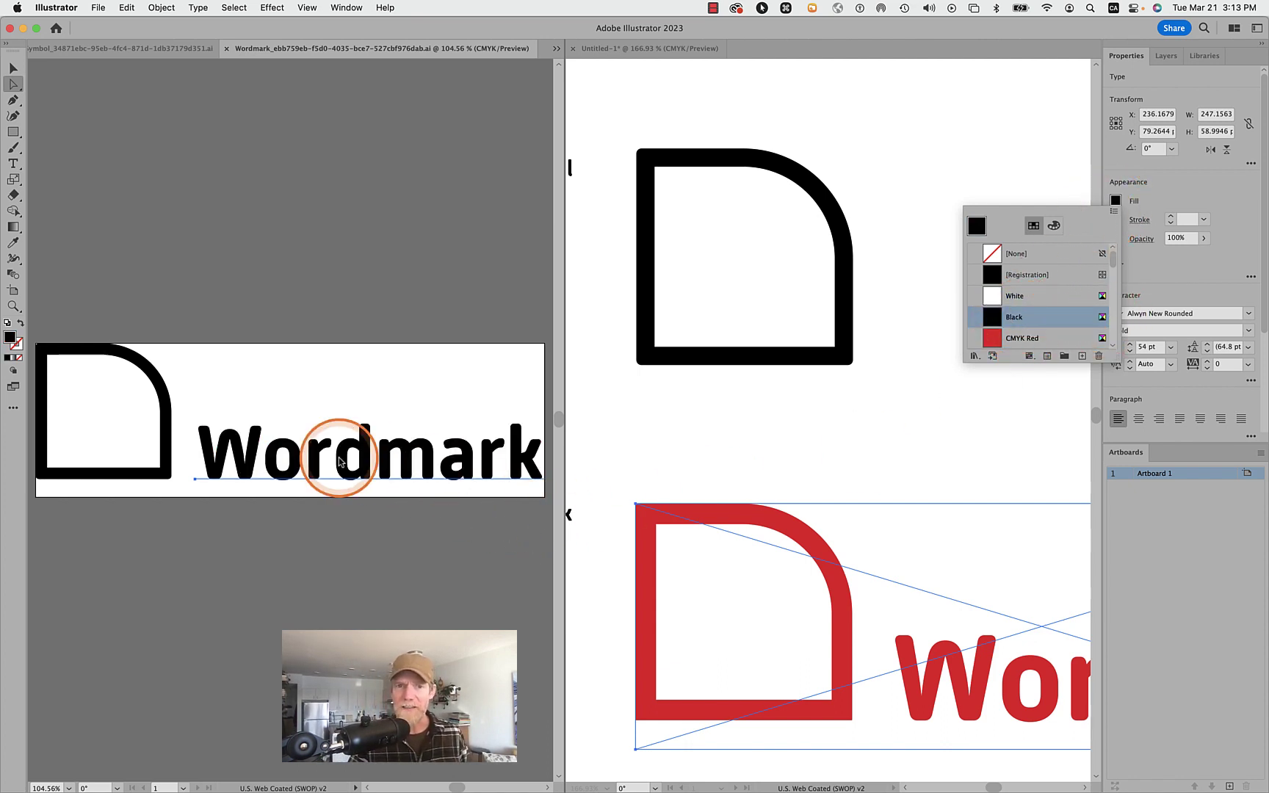
{"action": "left_click", "coordinate": [348, 398]}
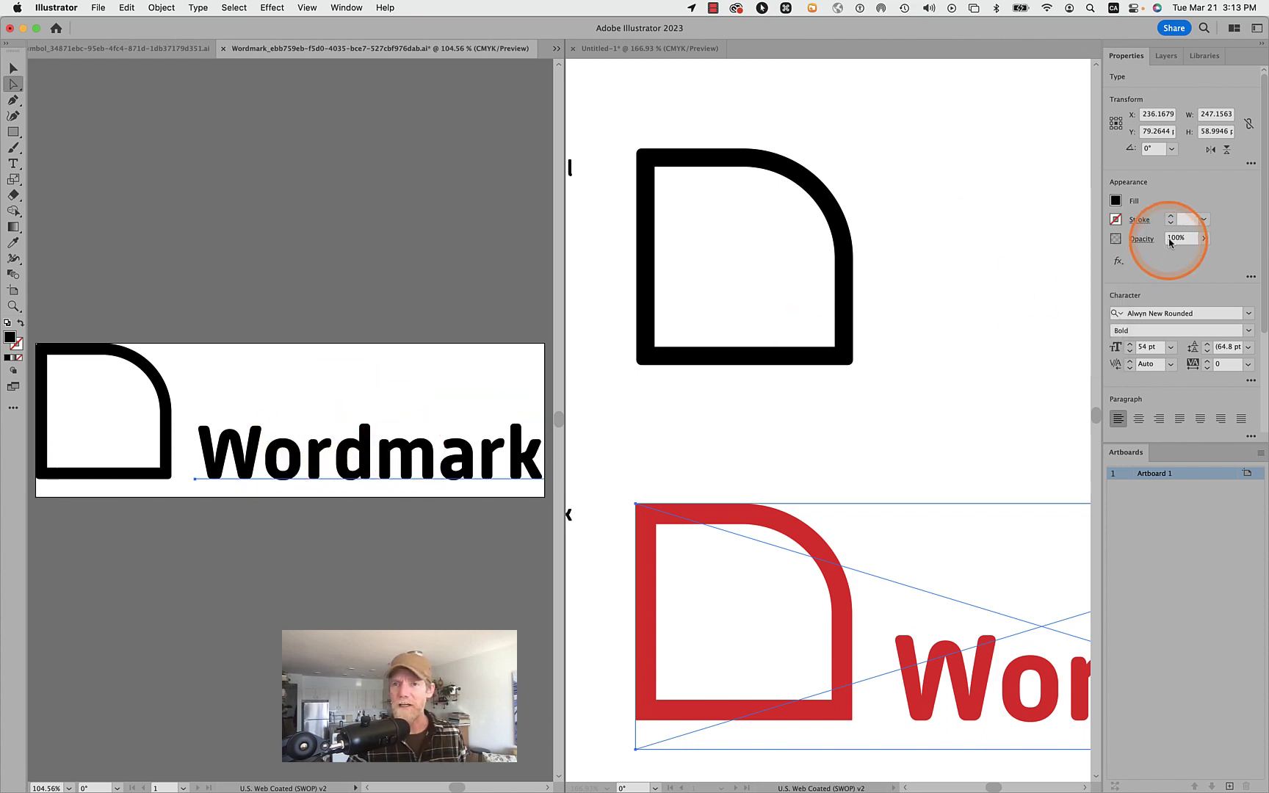
- Increase the Wordmark text's font size to 70 pt
{"action": "left_click", "coordinate": [1169, 350]}
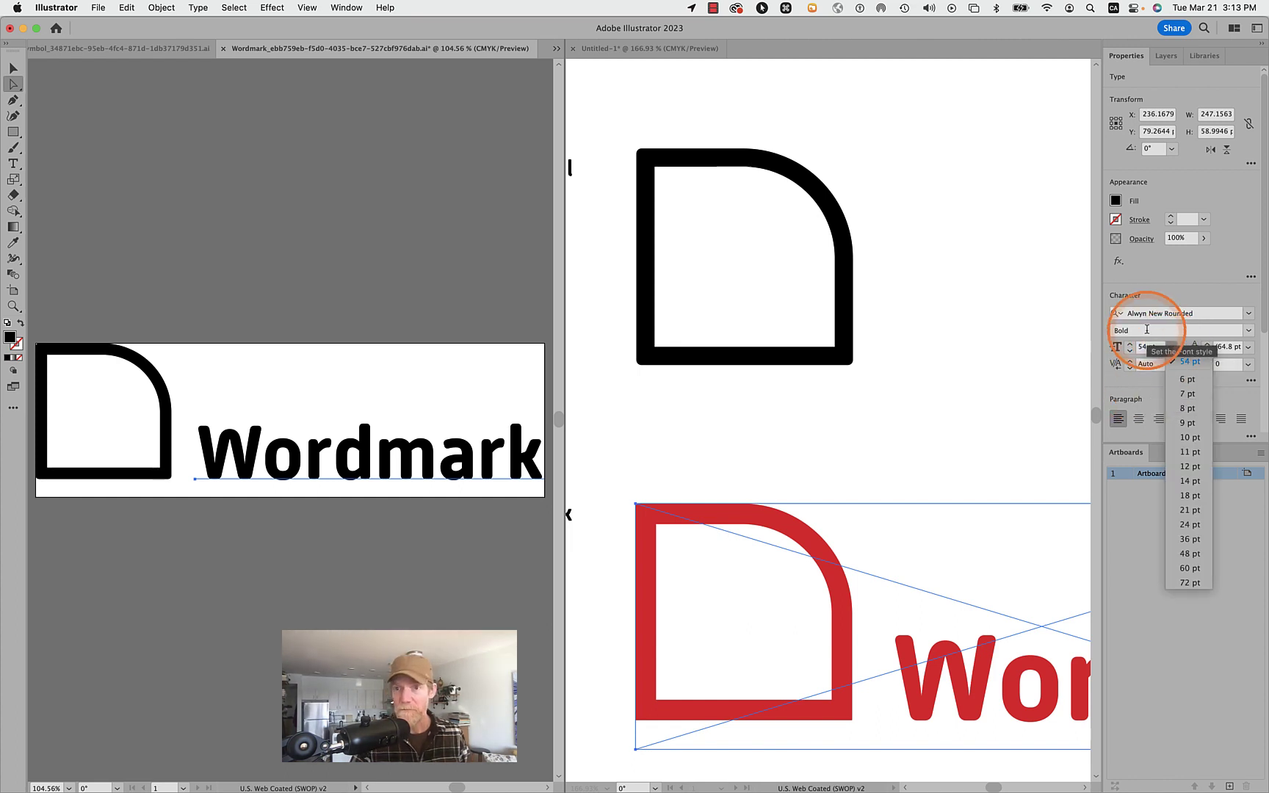
{"action": "left_click", "coordinate": [1147, 350]}
{"action": "key", "text": "shift+Up"}
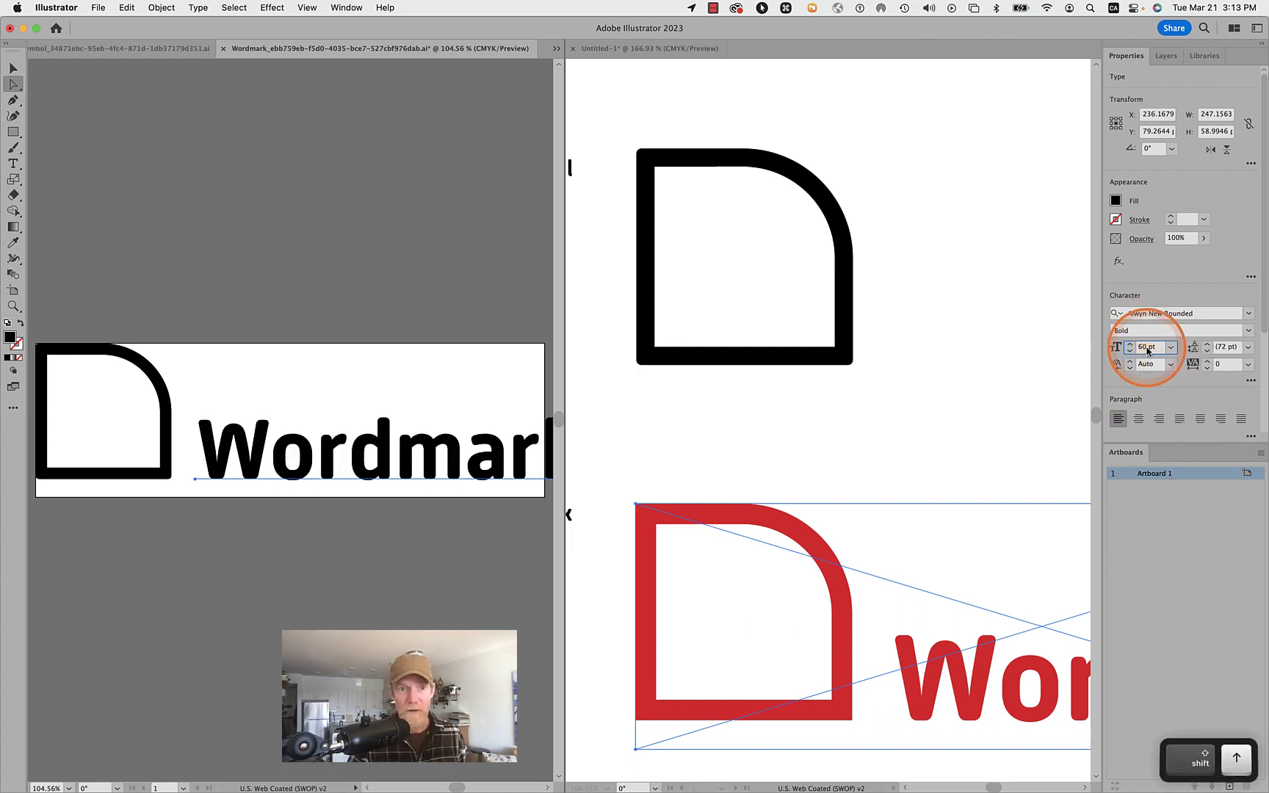
{"action": "key", "text": "shift+Up"}
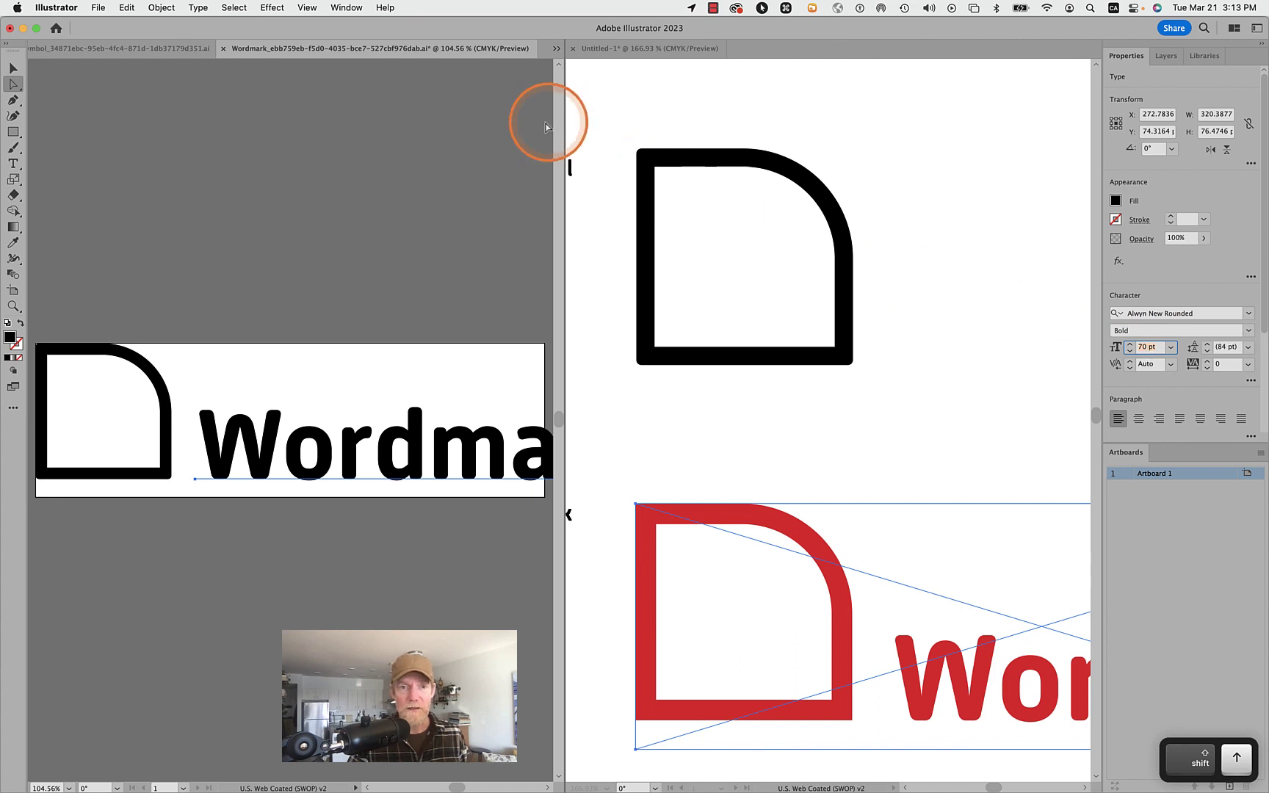
- Widen the Wordmark document's artboard on its right side to about 445 pt so it encloses the whole word
{"action": "scroll", "coordinate": [393, 227], "scroll_direction": "down", "scroll_amount": 5}
{"action": "left_click", "coordinate": [465, 315]}
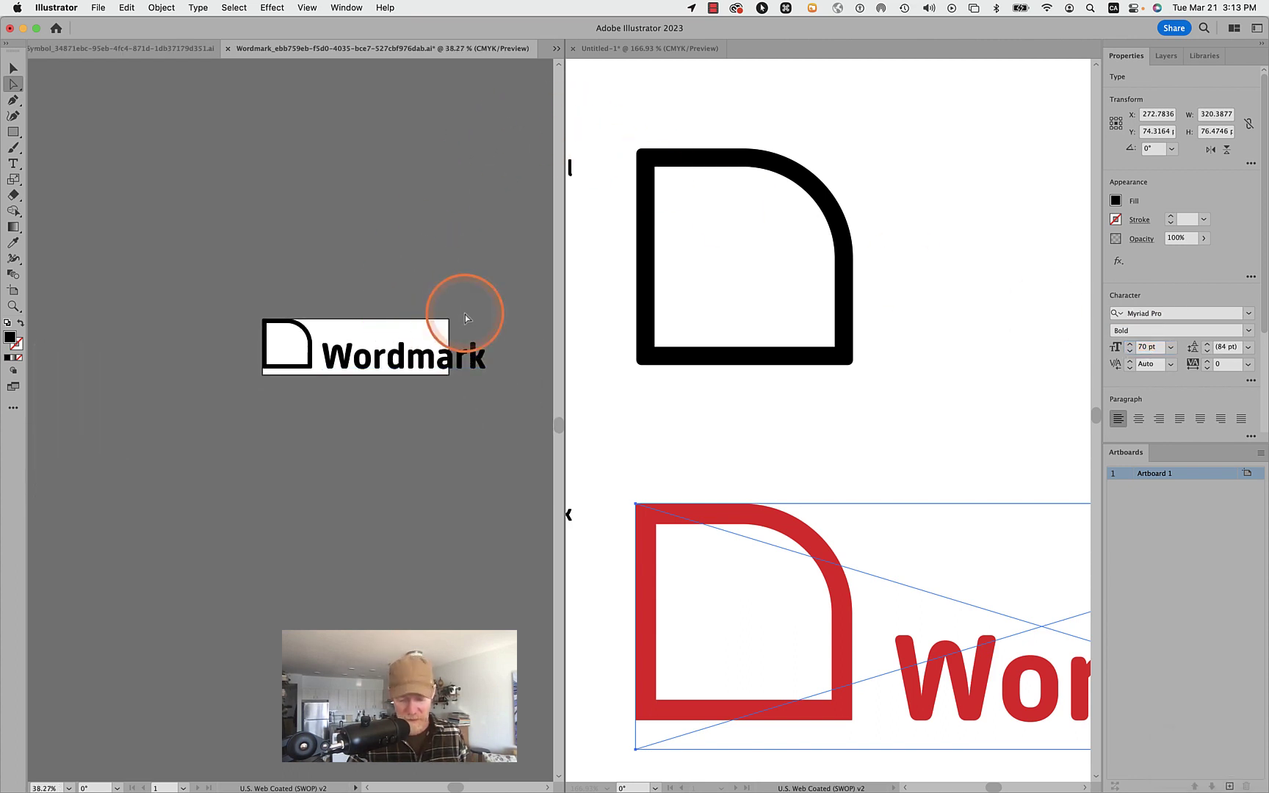
{"action": "key", "text": "shift+o"}
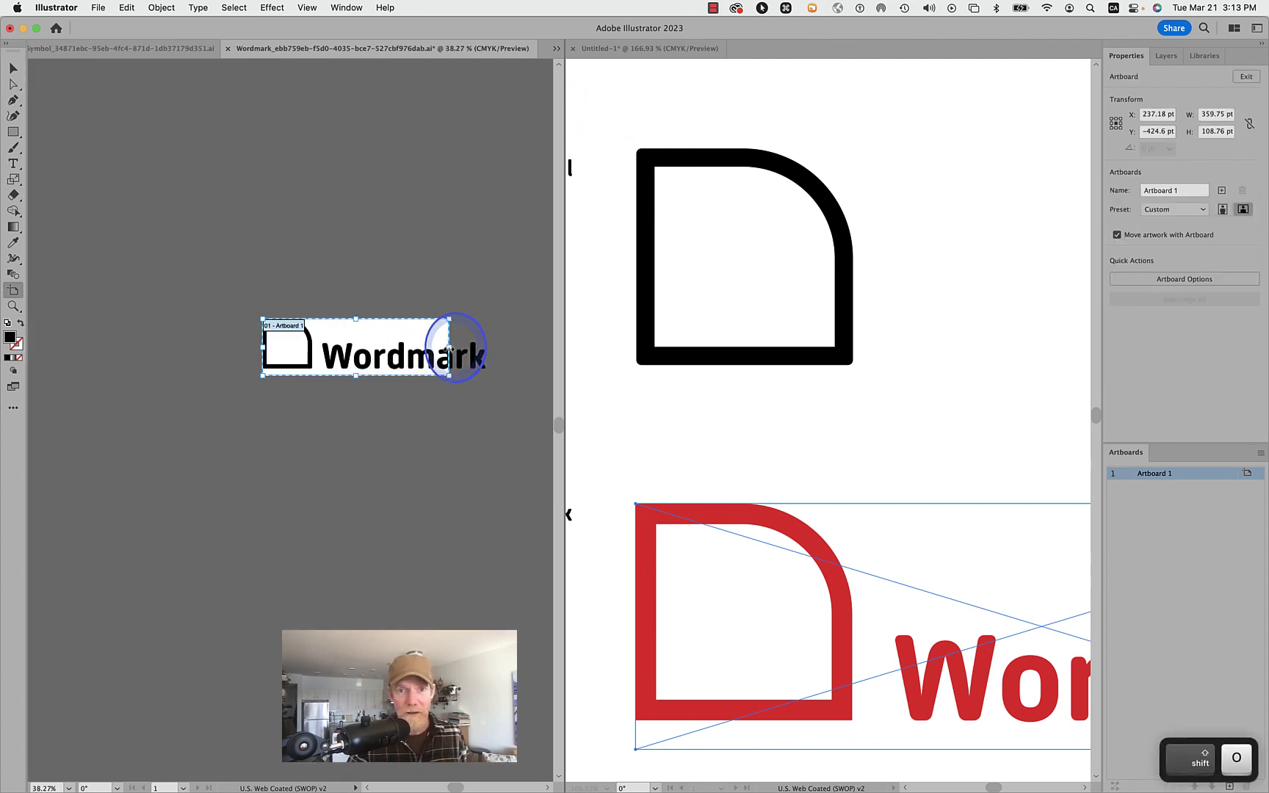
{"action": "left_click_drag", "start_coordinate": [450, 347], "coordinate": [494, 347]}
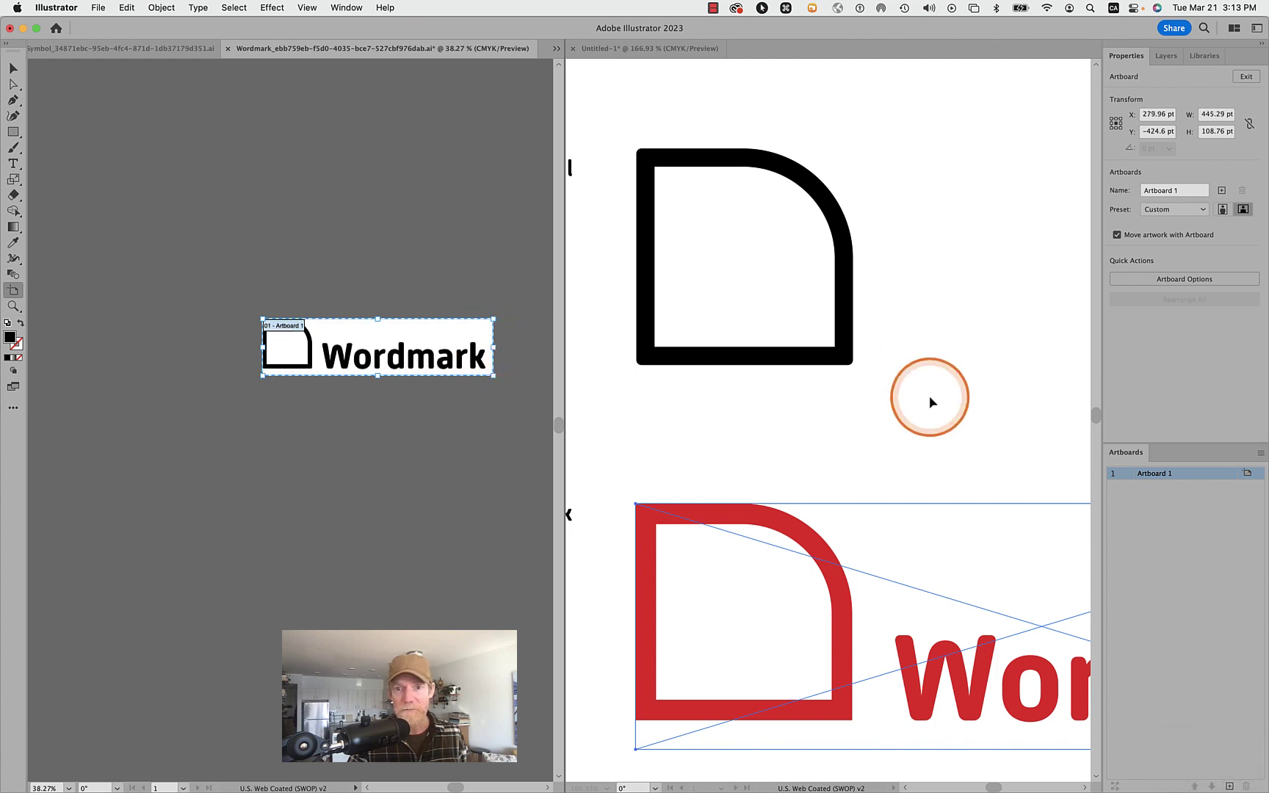
- Save the Wordmark asset document
{"action": "scroll", "coordinate": [929, 396], "scroll_direction": "down", "scroll_amount": 6}
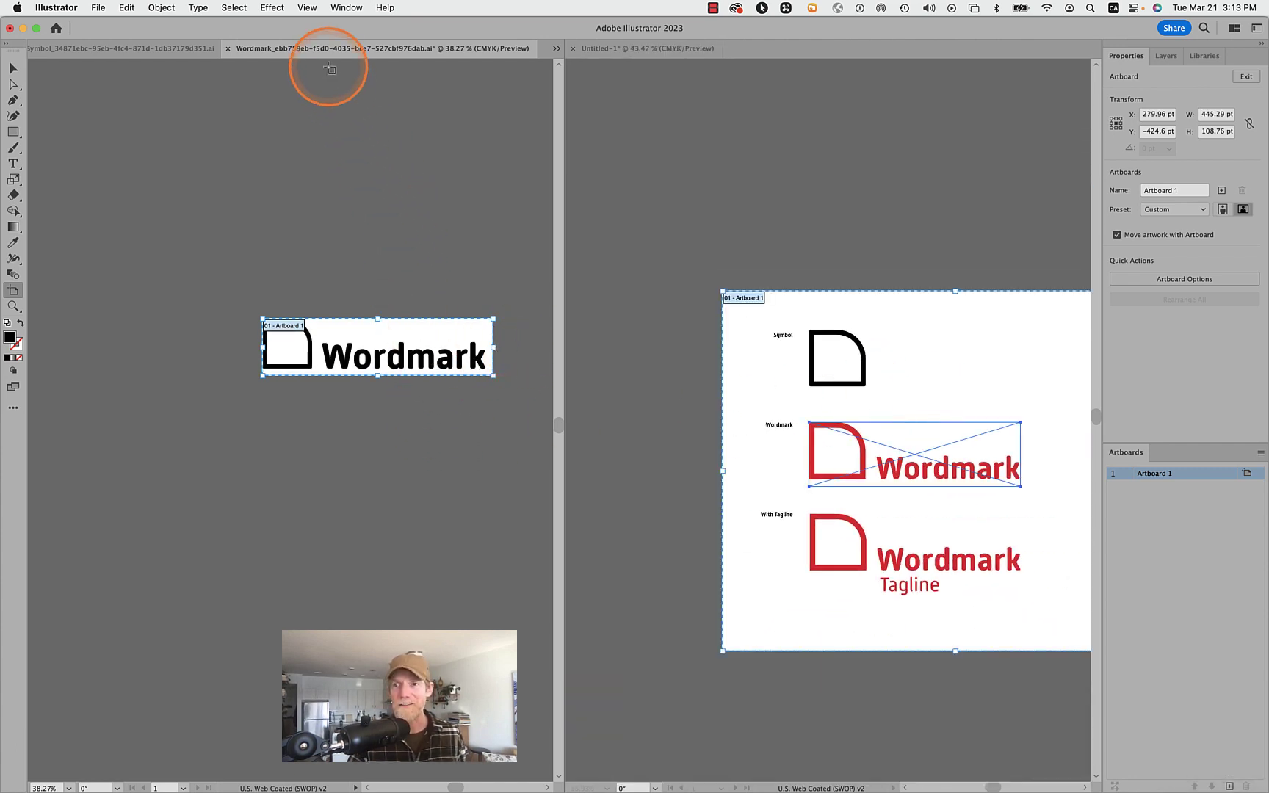
{"action": "key", "text": "super"}
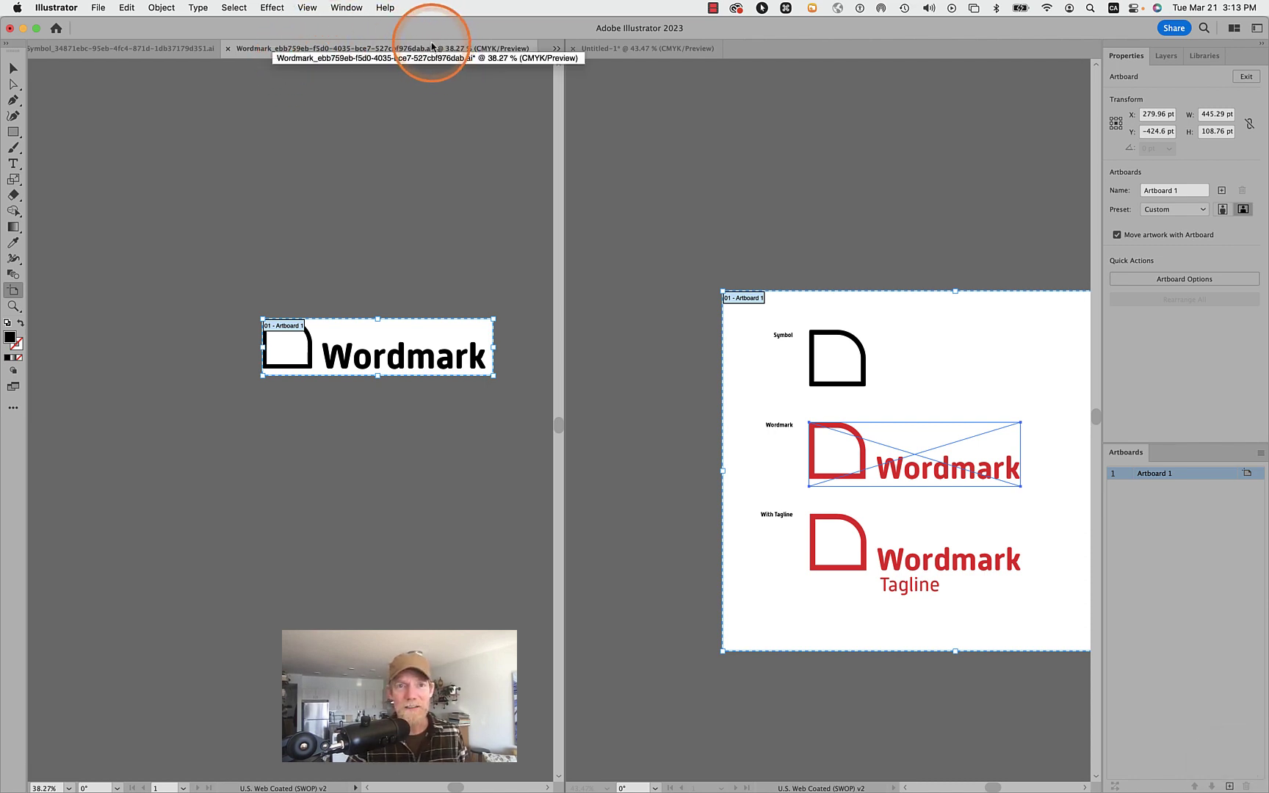
{"action": "key", "text": "shift"}
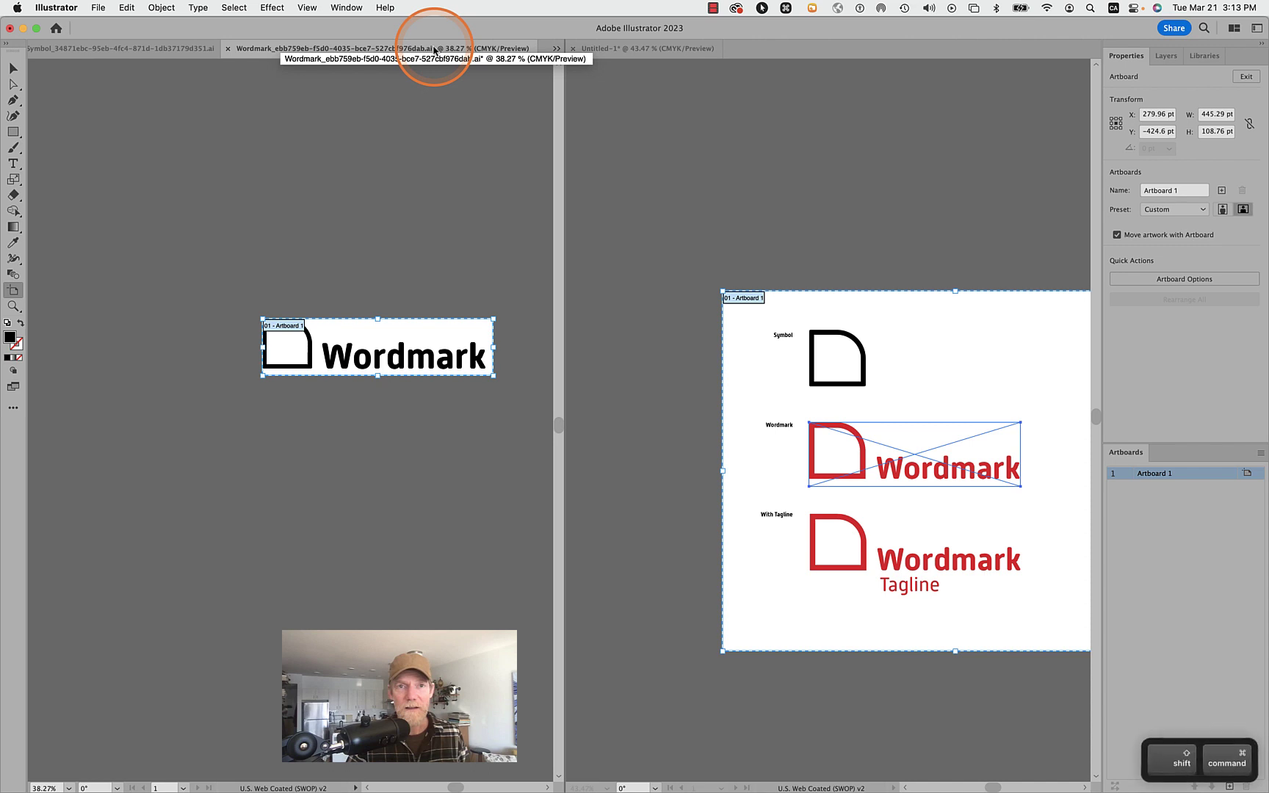
{"action": "key", "text": "super"}
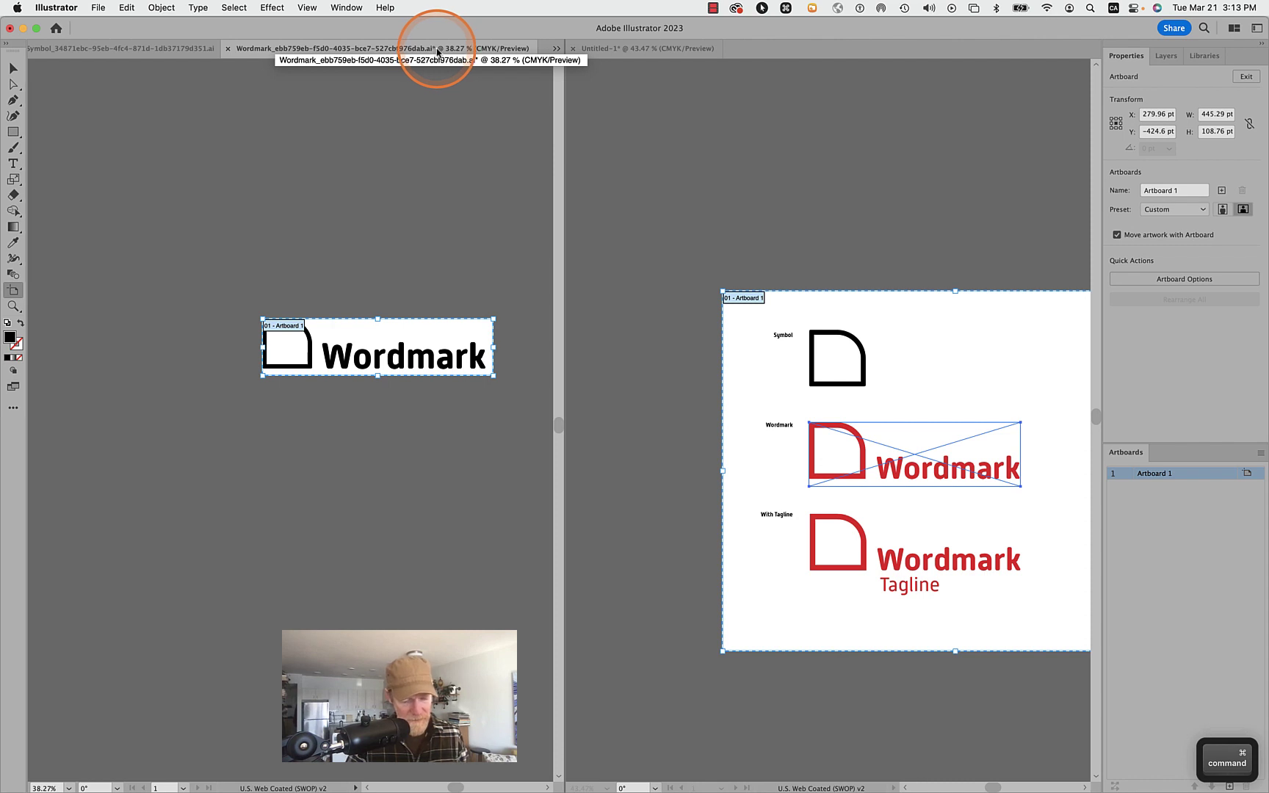
{"action": "key", "text": "fn"}
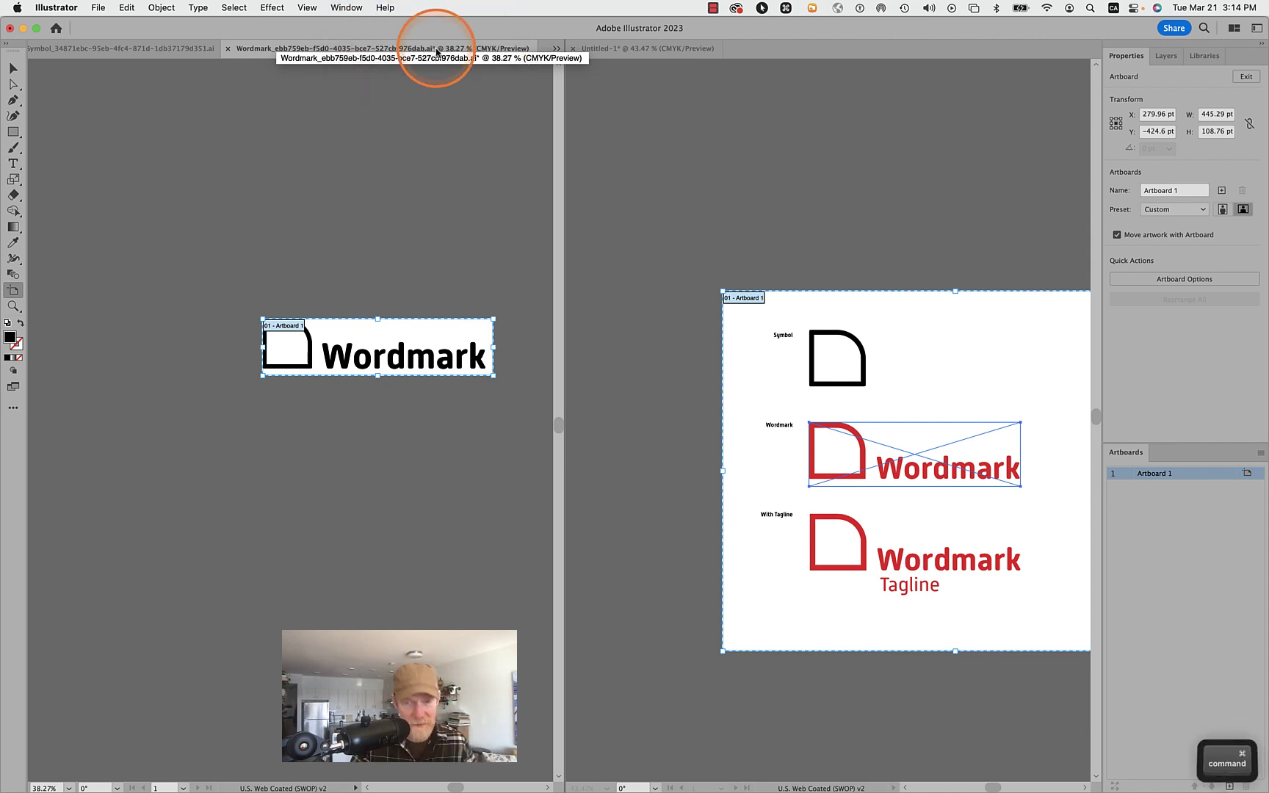
{"action": "key", "text": "super+s"}
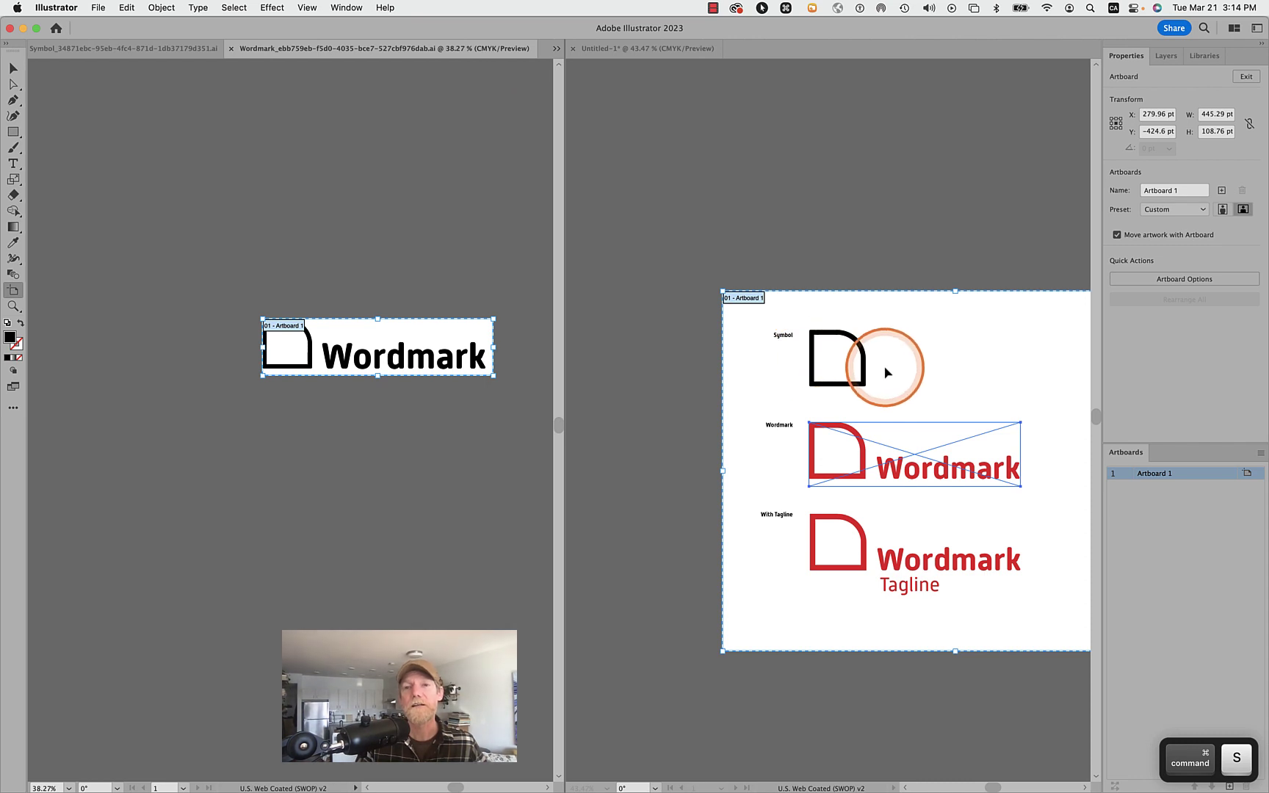
- Switch to the logo sheet, leave artboard editing and compare the dimensions of the linked Symbol and Wordmark logos
{"action": "left_click", "coordinate": [918, 389]}
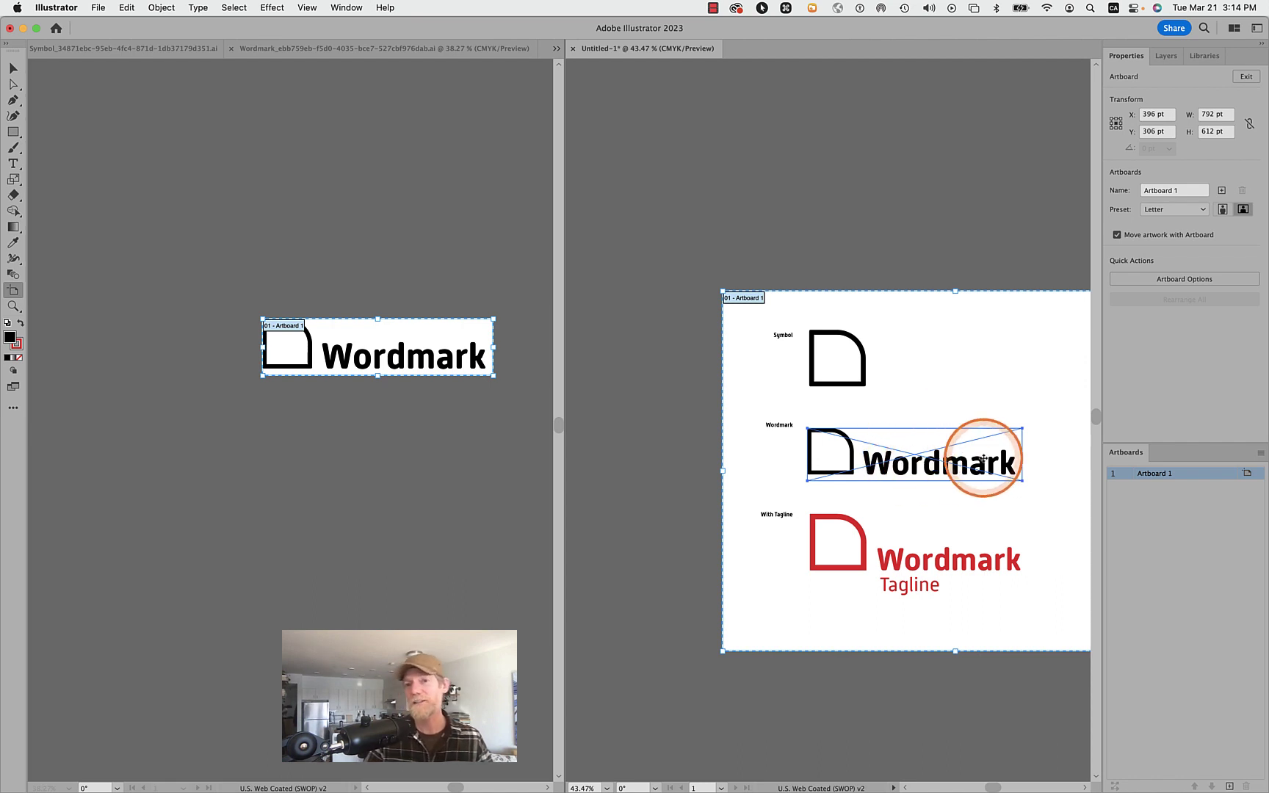
{"action": "key", "text": "v"}
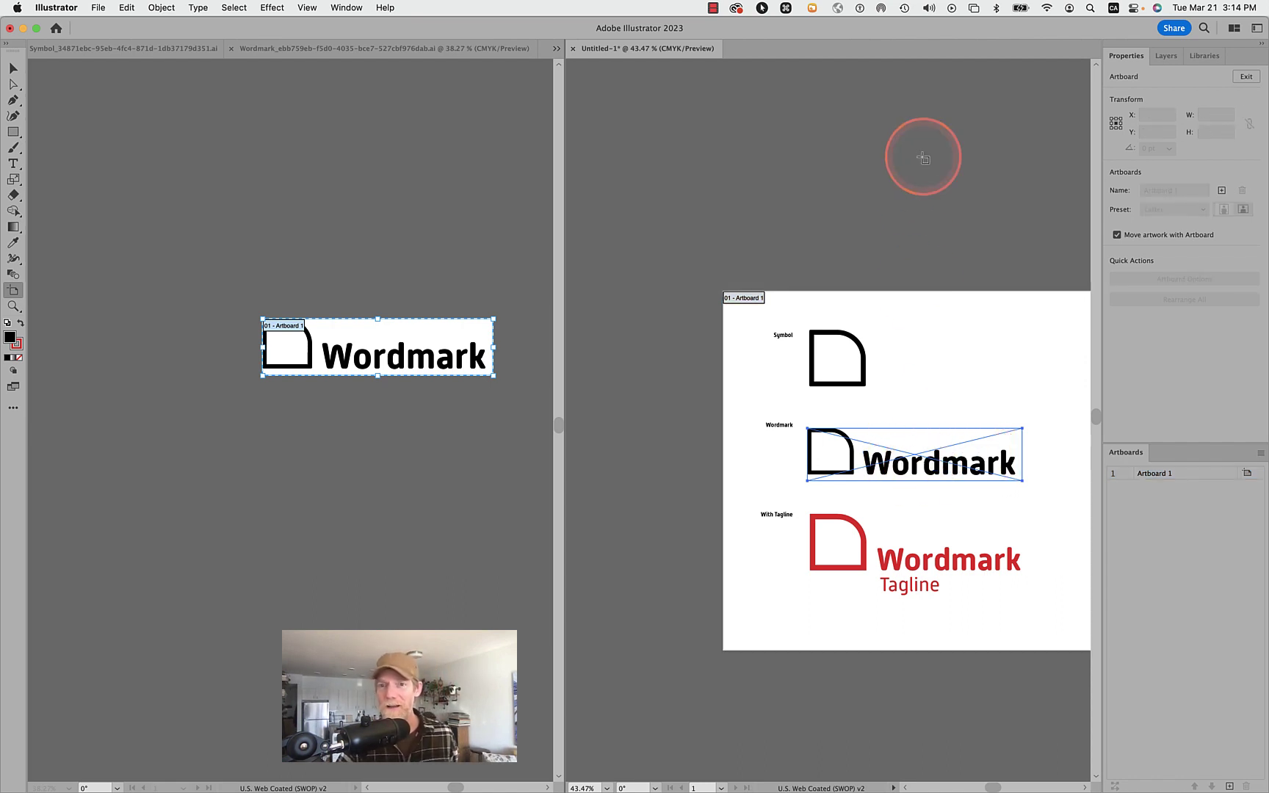
{"action": "left_click", "coordinate": [938, 367]}
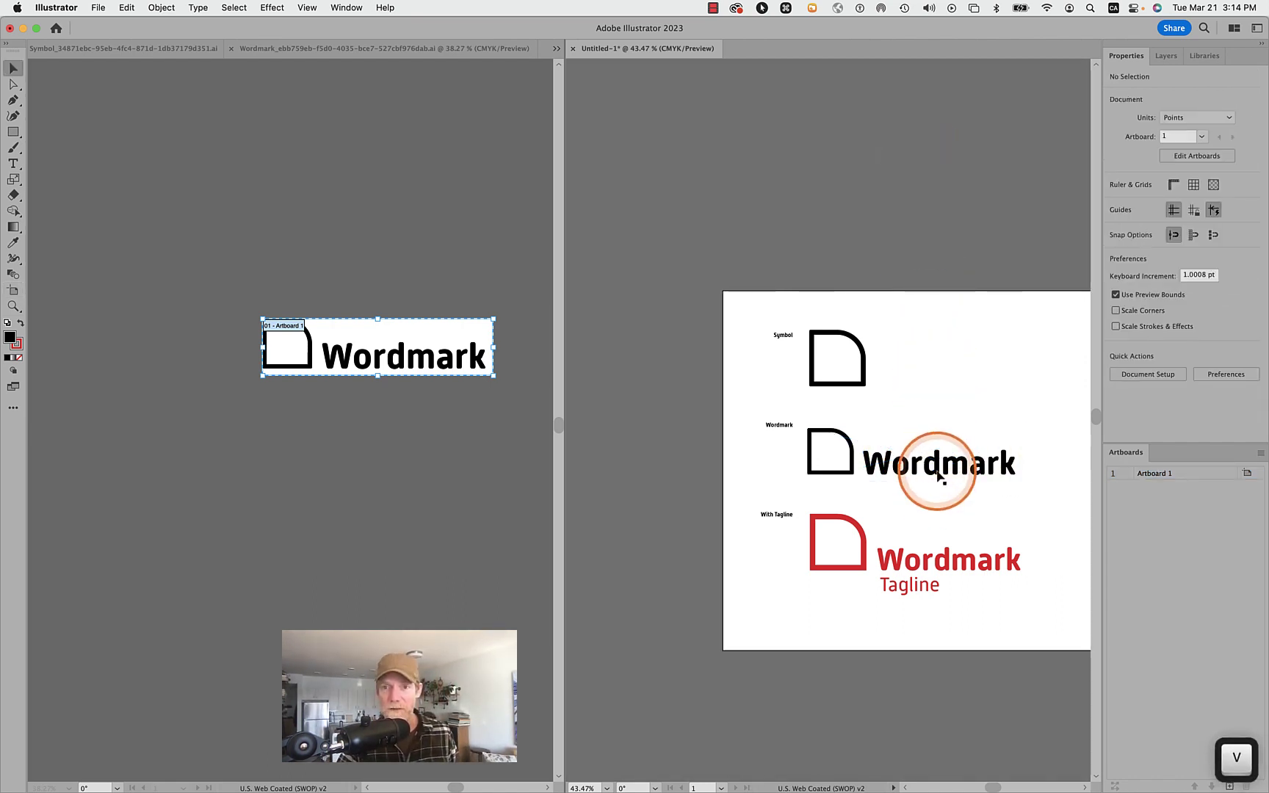
{"action": "left_click", "coordinate": [938, 469]}
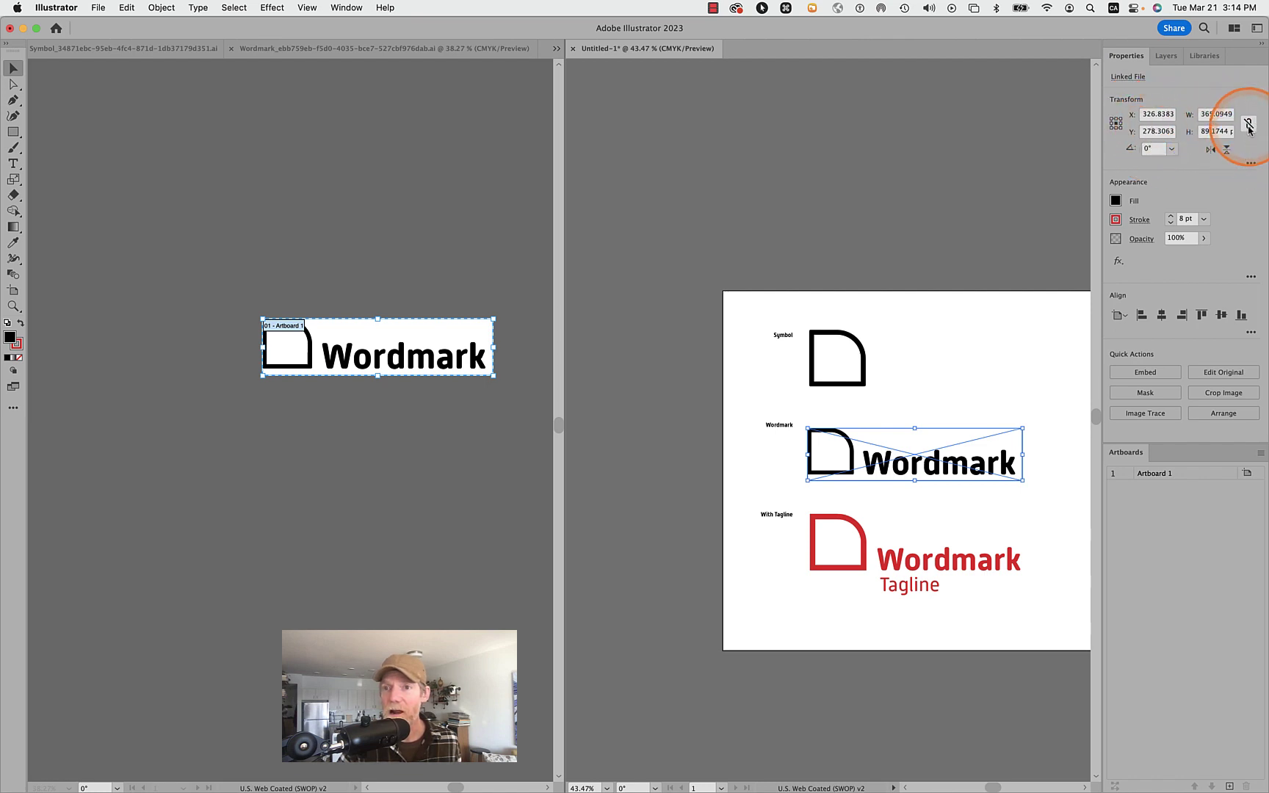
{"action": "left_click", "coordinate": [345, 8]}
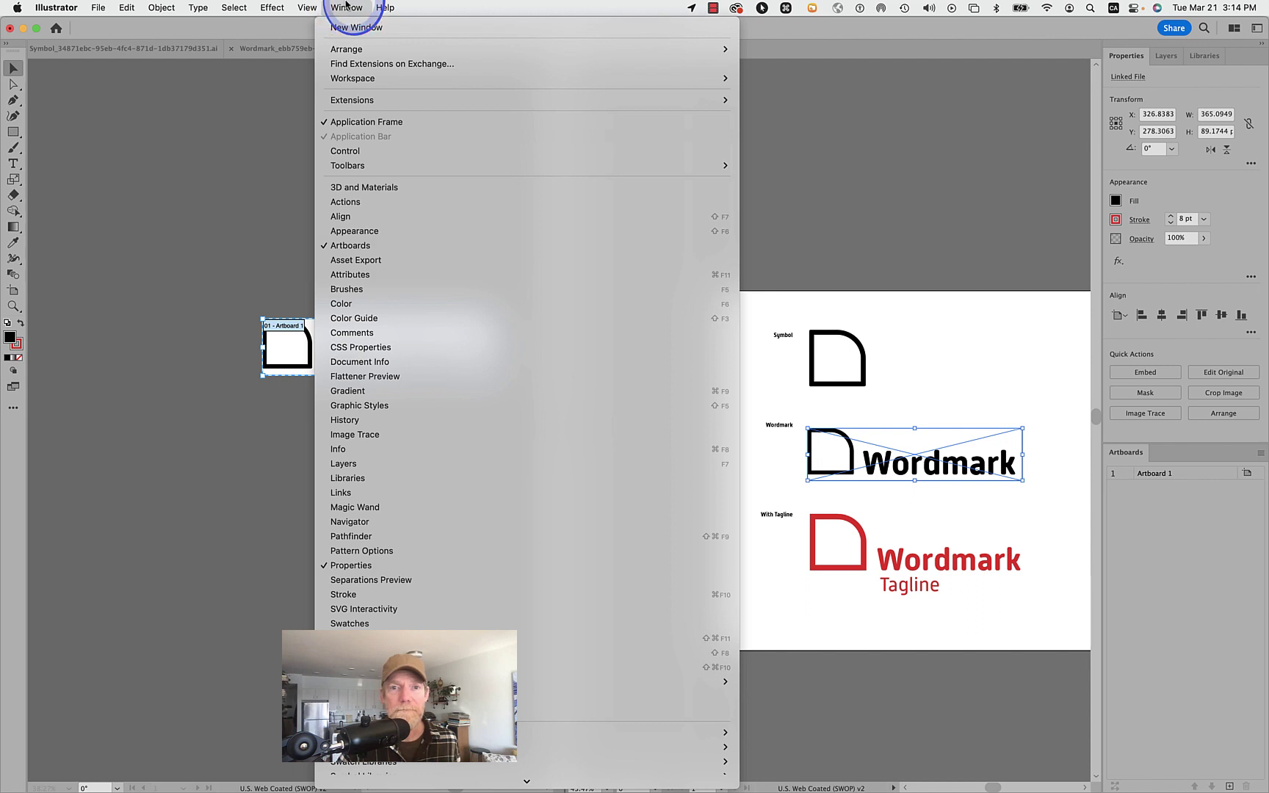
{"action": "left_click", "coordinate": [345, 6]}
{"action": "left_click", "coordinate": [864, 383]}
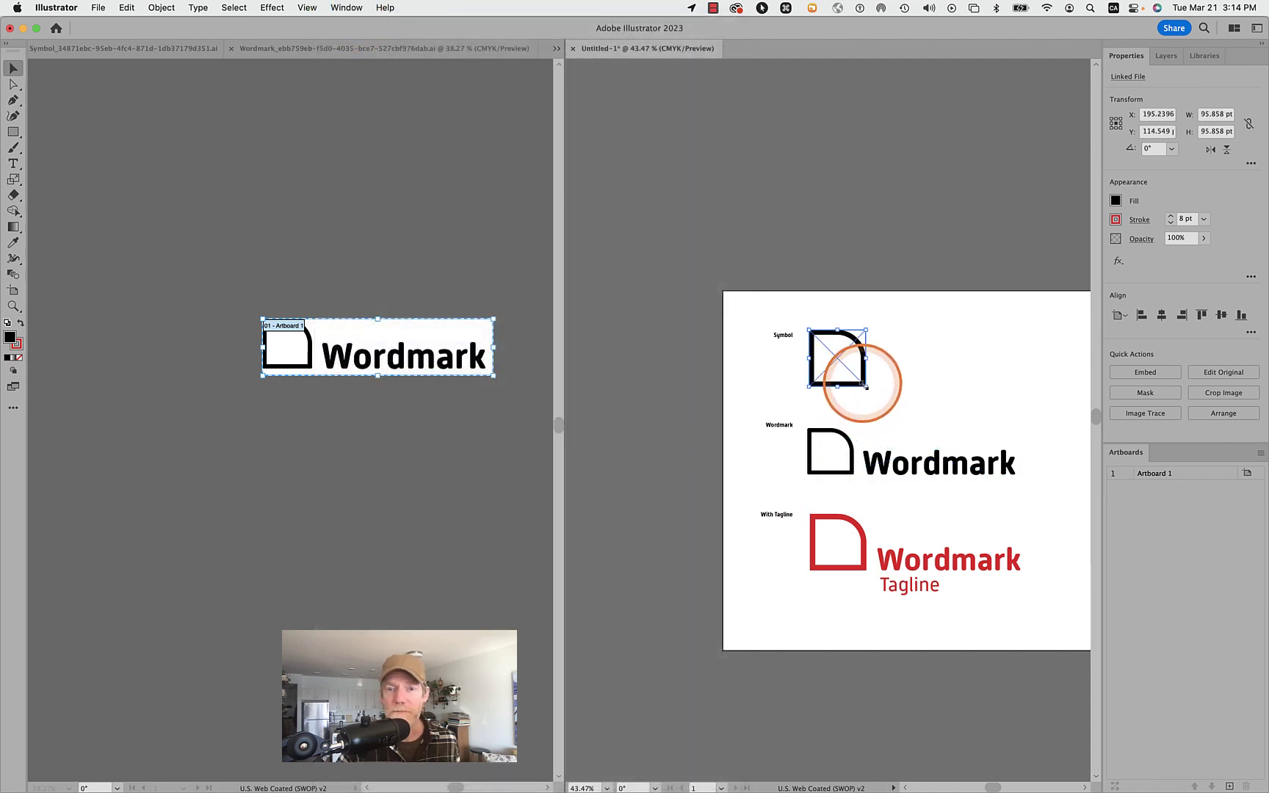
{"action": "left_click", "coordinate": [973, 464]}
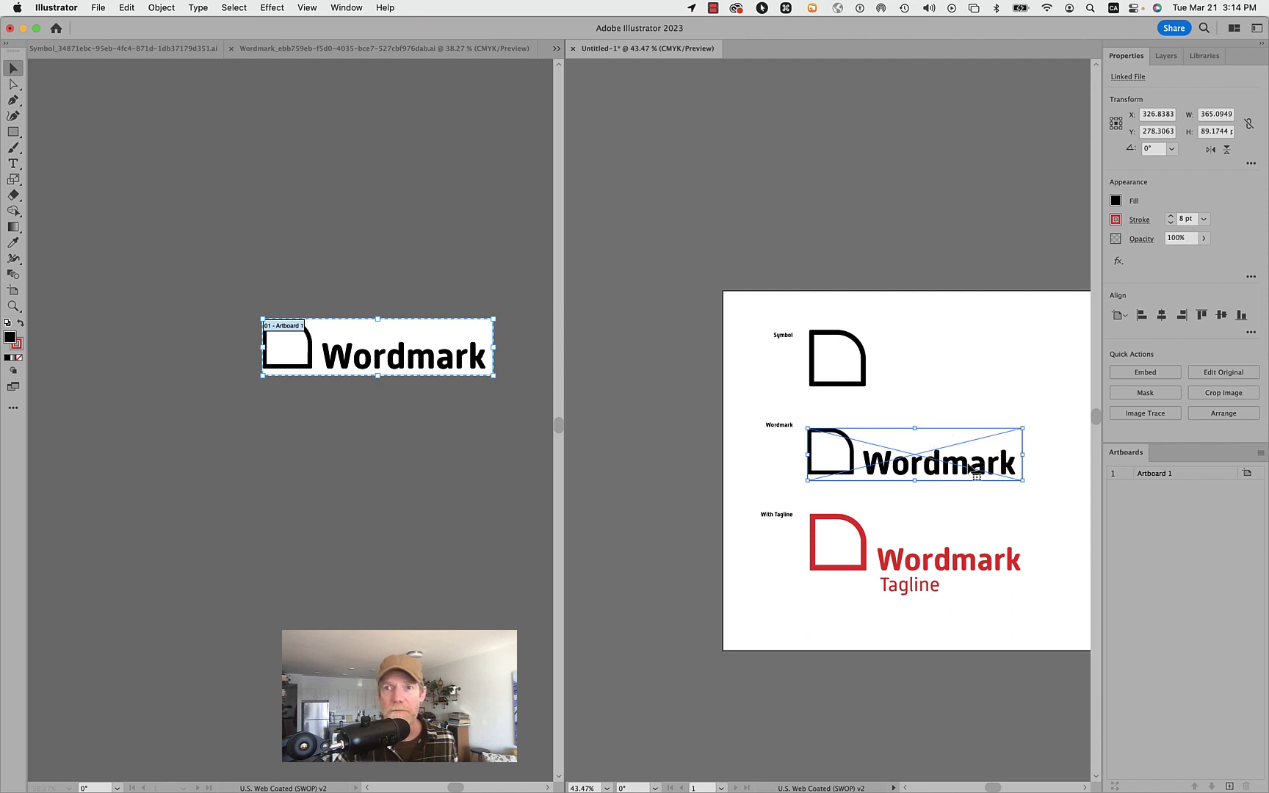
- Undo the linked logo updates on the sheet and copy the Wordmark logo's width value
{"action": "key", "text": "super+z"}
{"action": "left_click", "coordinate": [1021, 483]}
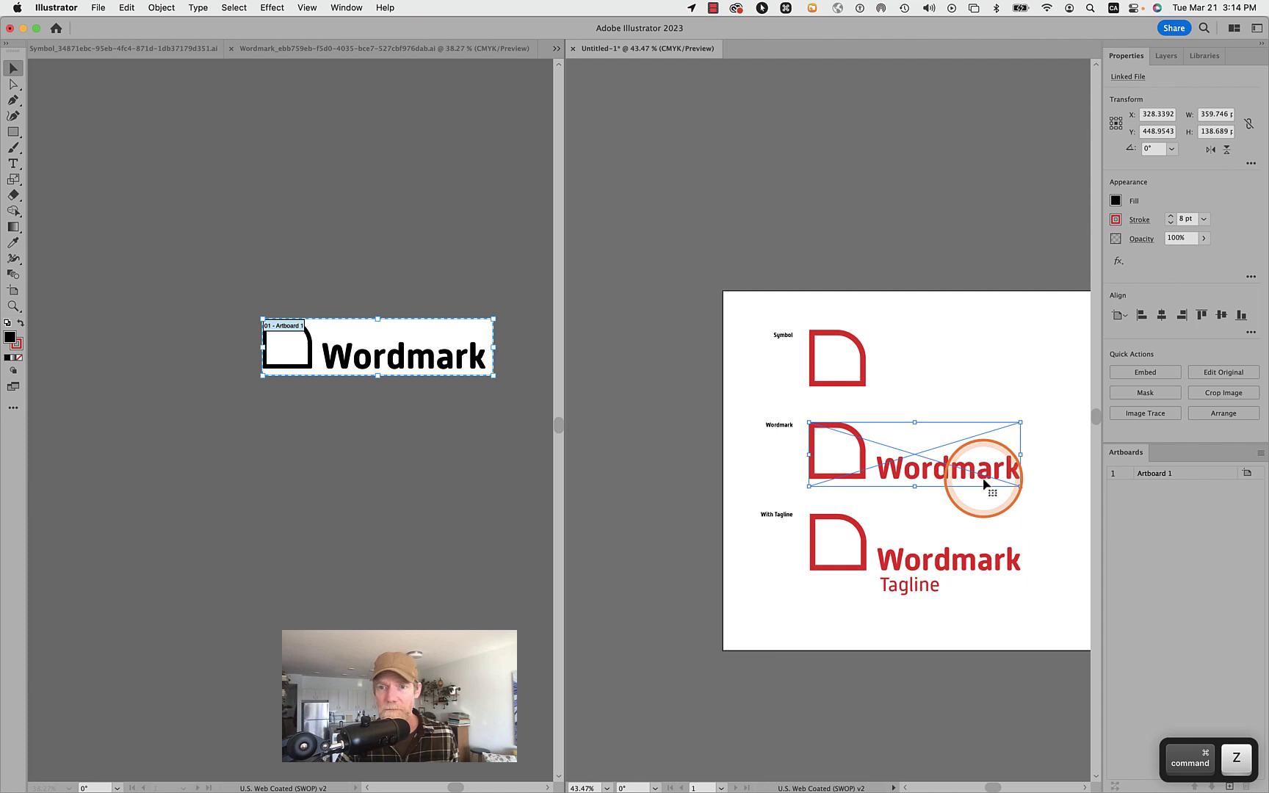
{"action": "left_click", "coordinate": [1216, 115]}
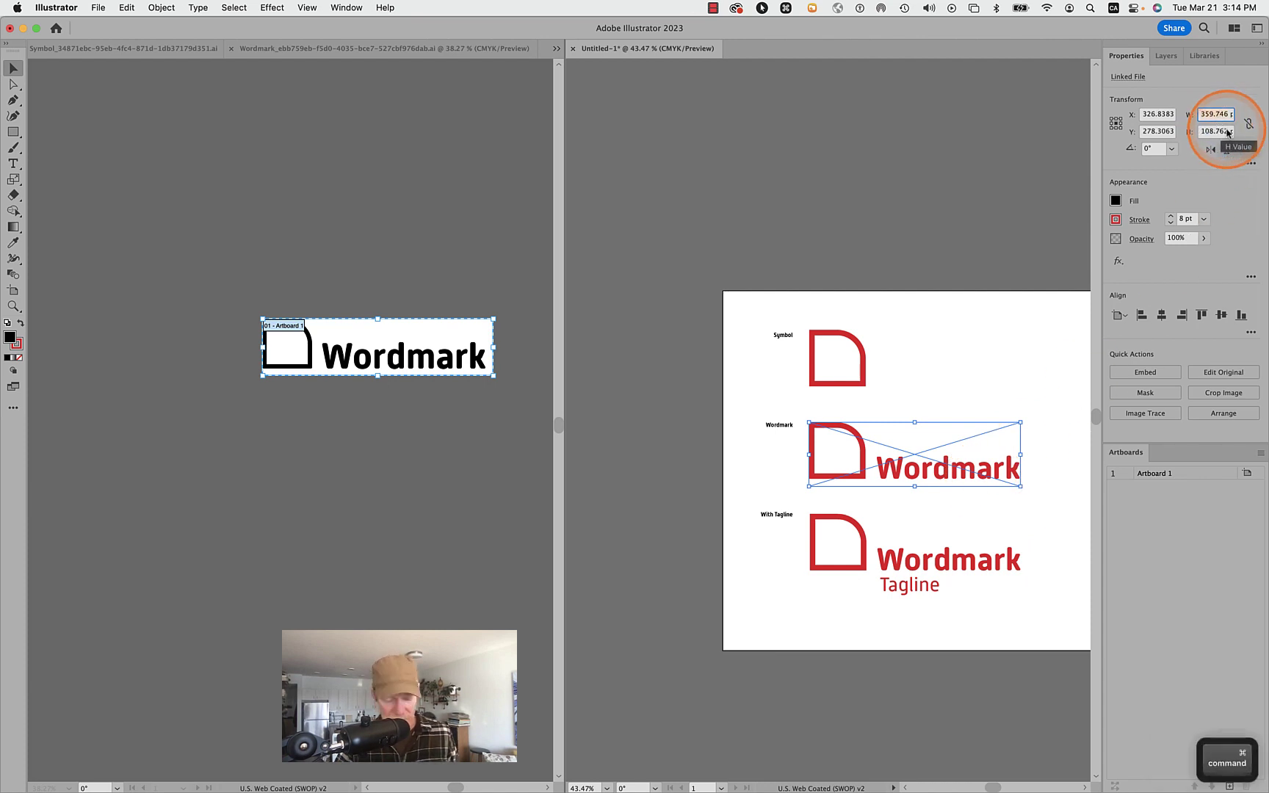
{"action": "key", "text": "super+c"}
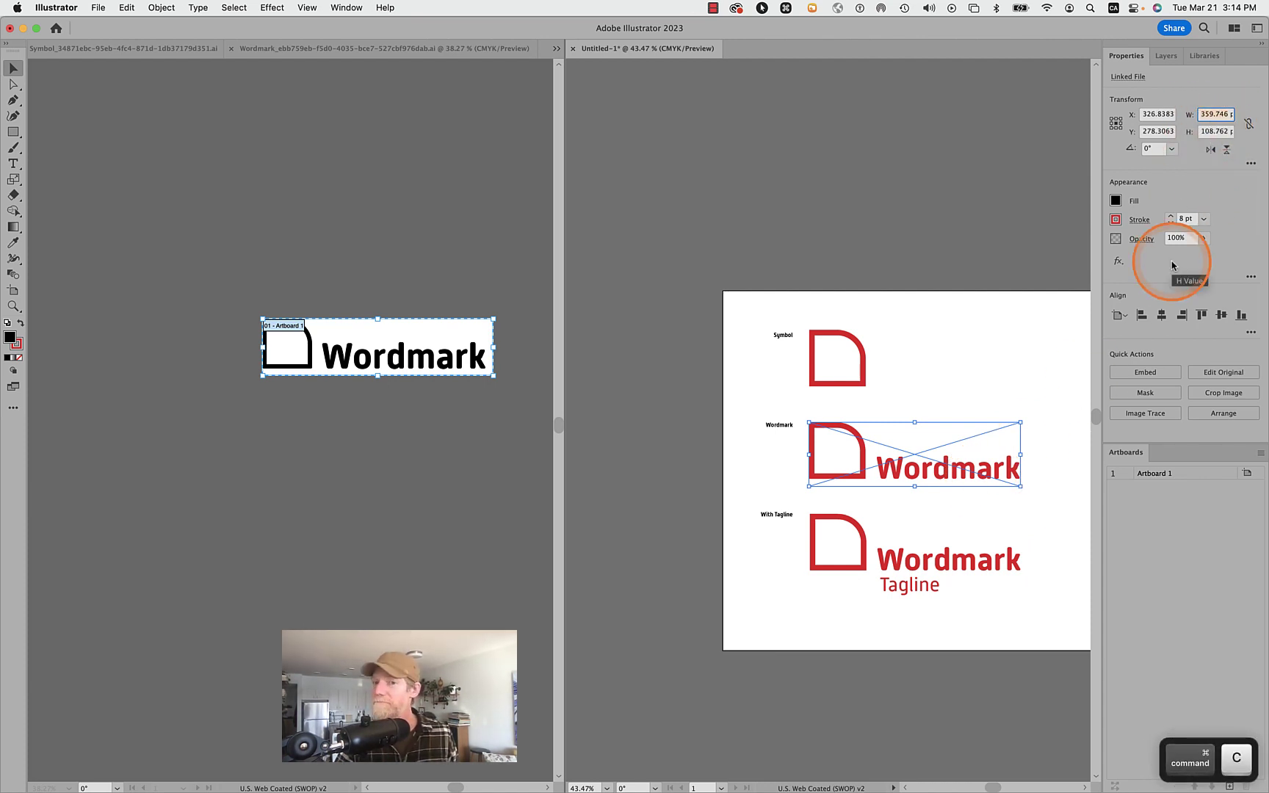
- Open the list of linked files and update the Symbol link on the logo sheet
{"action": "left_click", "coordinate": [1205, 55]}
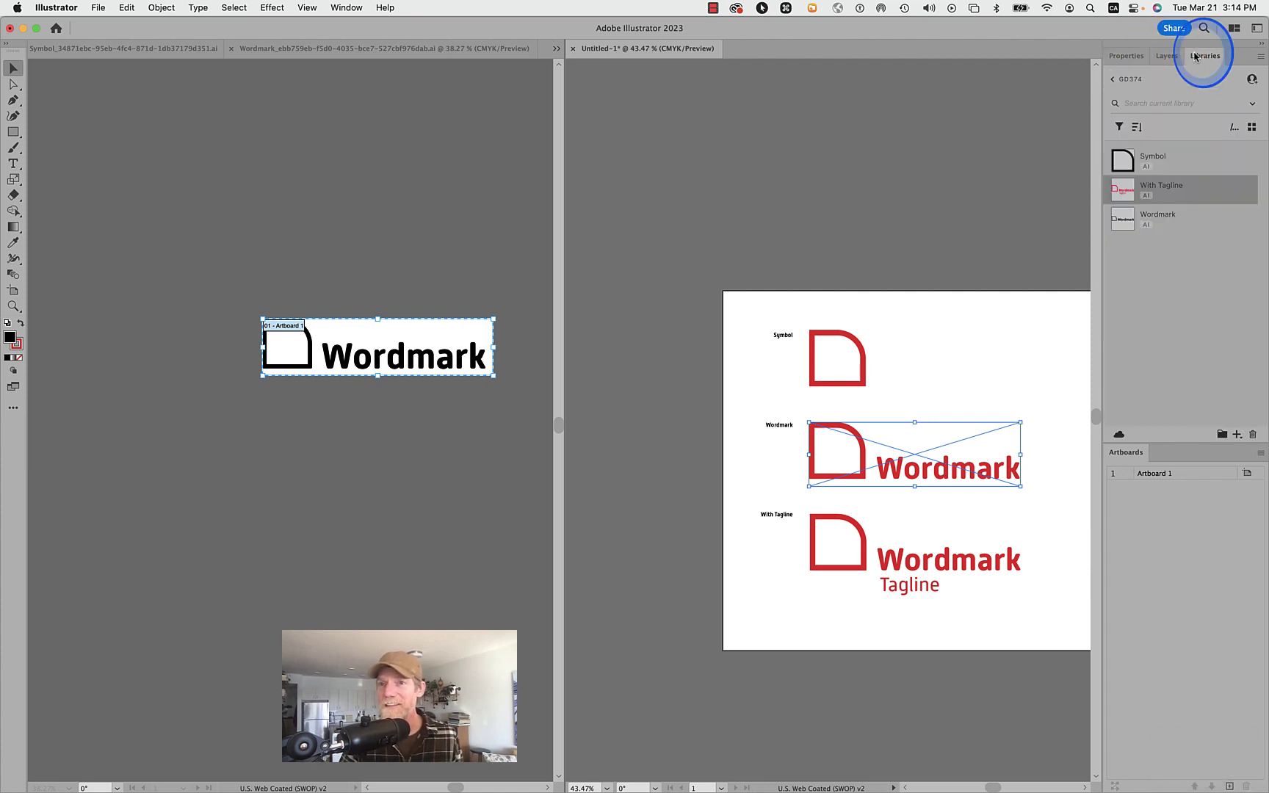
{"action": "left_click", "coordinate": [1131, 58]}
{"action": "left_click", "coordinate": [1127, 79]}
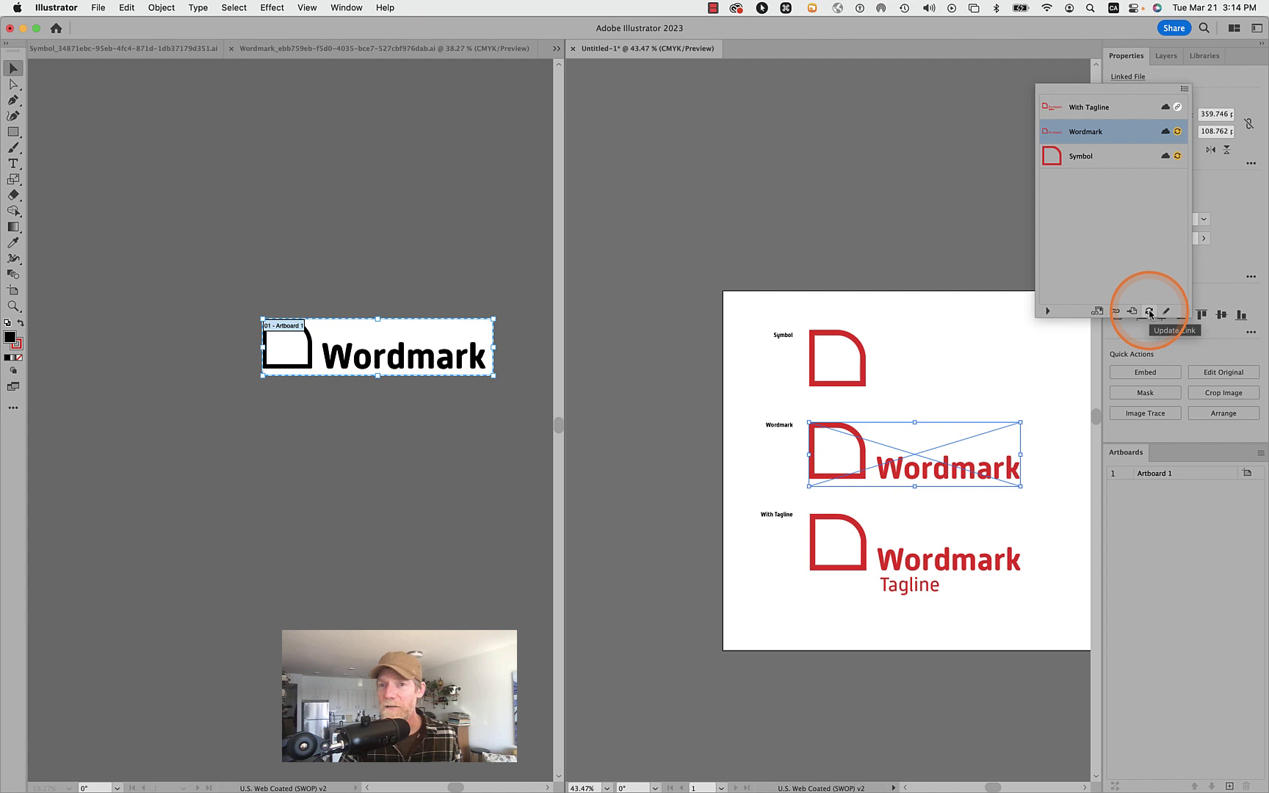
{"action": "left_click", "coordinate": [1123, 155]}
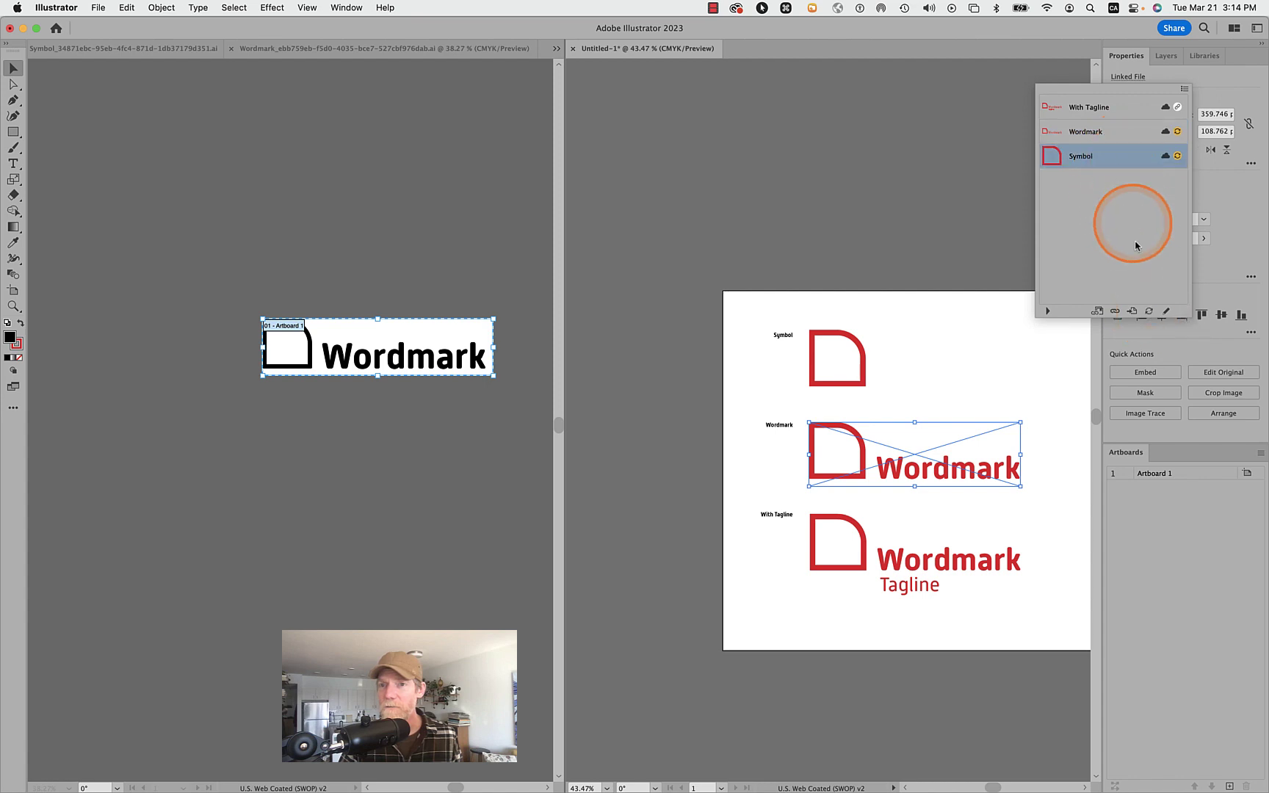
{"action": "left_click", "coordinate": [1147, 311]}
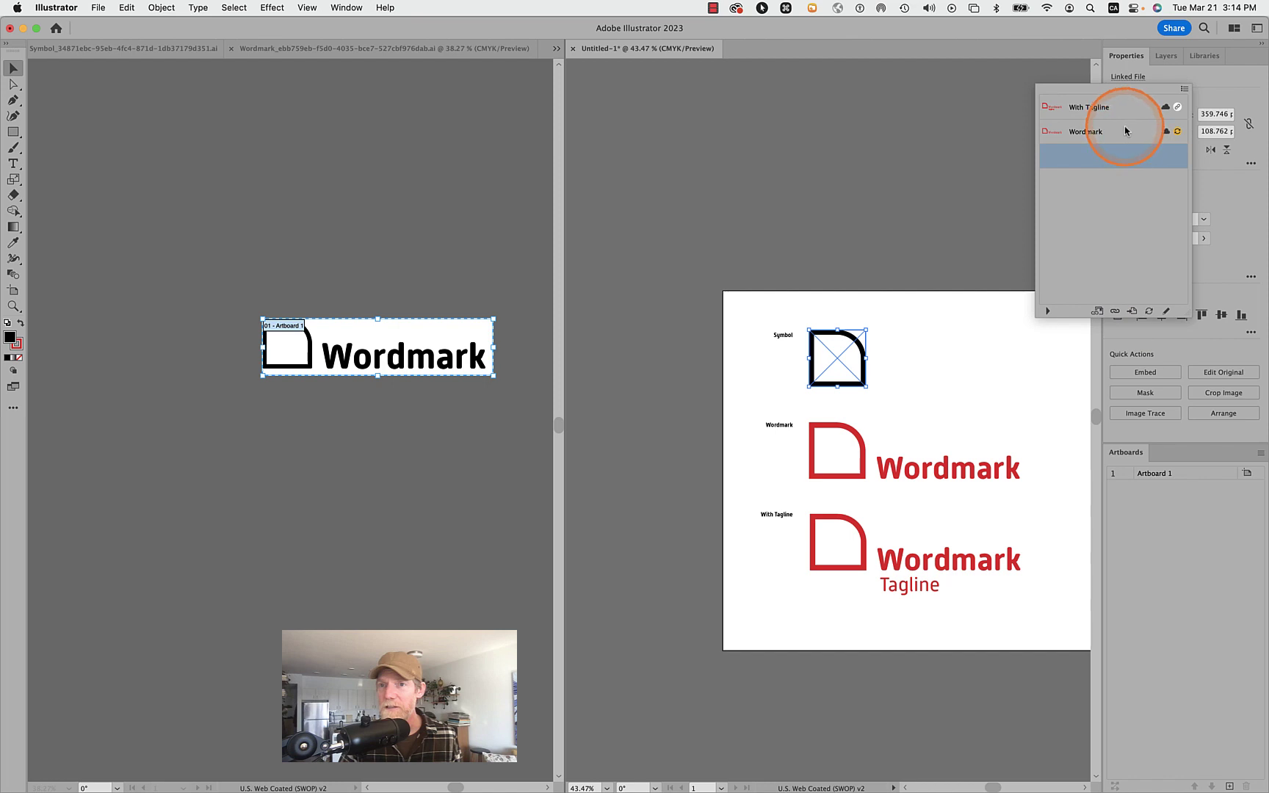
- Try updating the Wordmark link on the logo sheet and setting the logo's width to the copied 359.746 pt
{"action": "left_click", "coordinate": [1125, 130]}
{"action": "left_click", "coordinate": [1148, 310]}
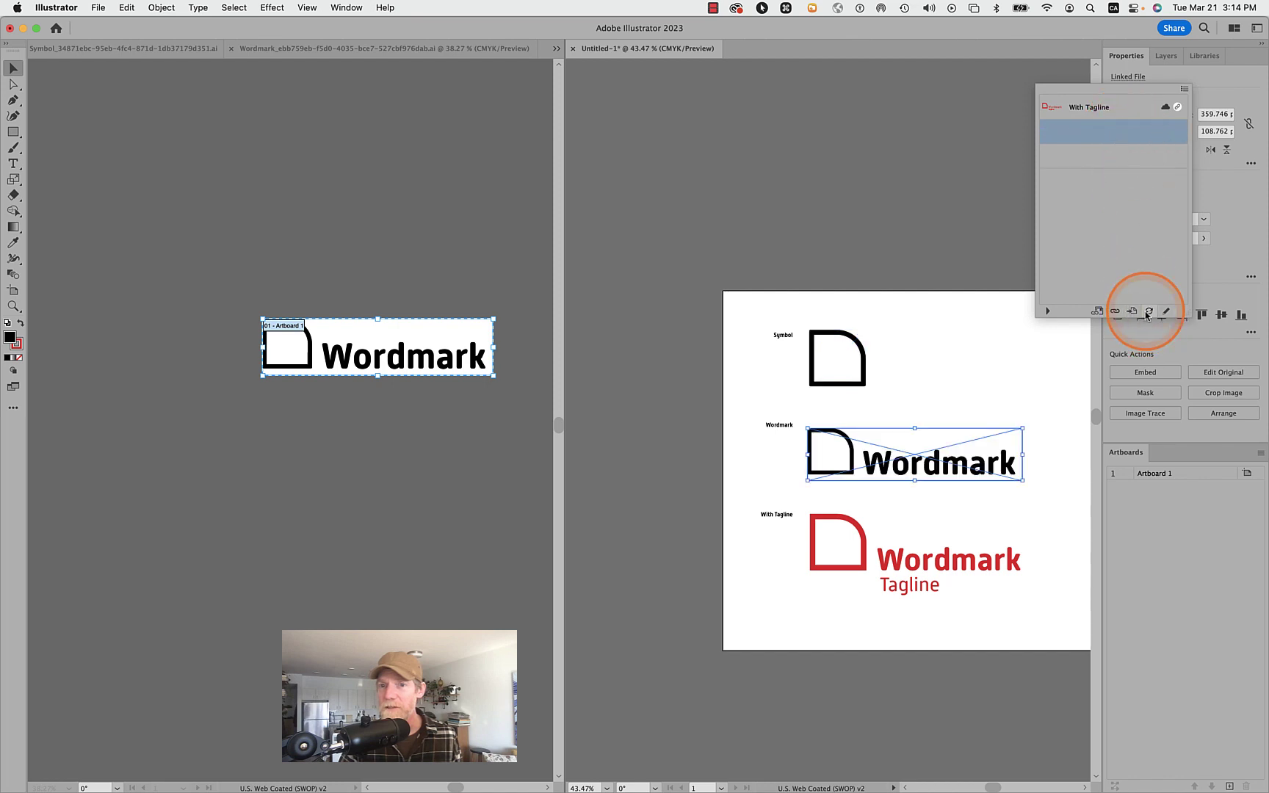
{"action": "left_click", "coordinate": [973, 456]}
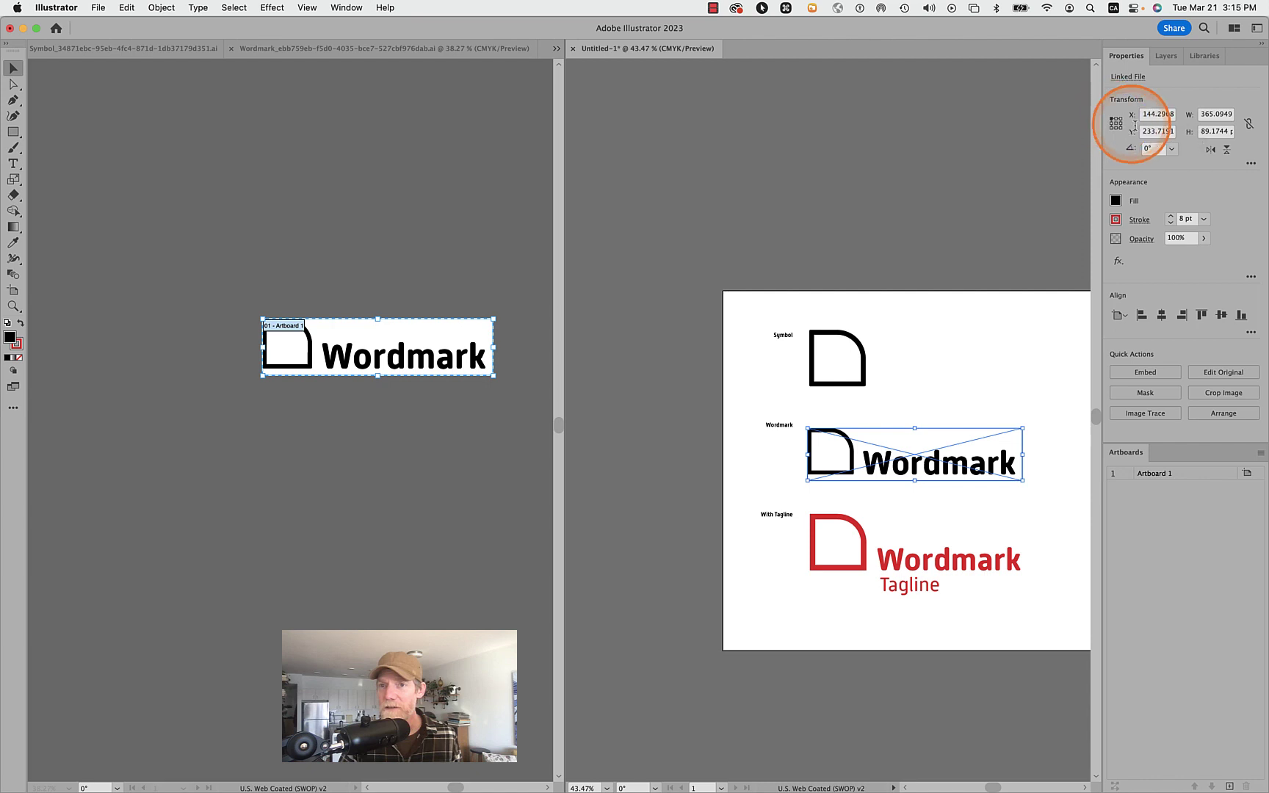
{"action": "left_click", "coordinate": [1212, 115]}
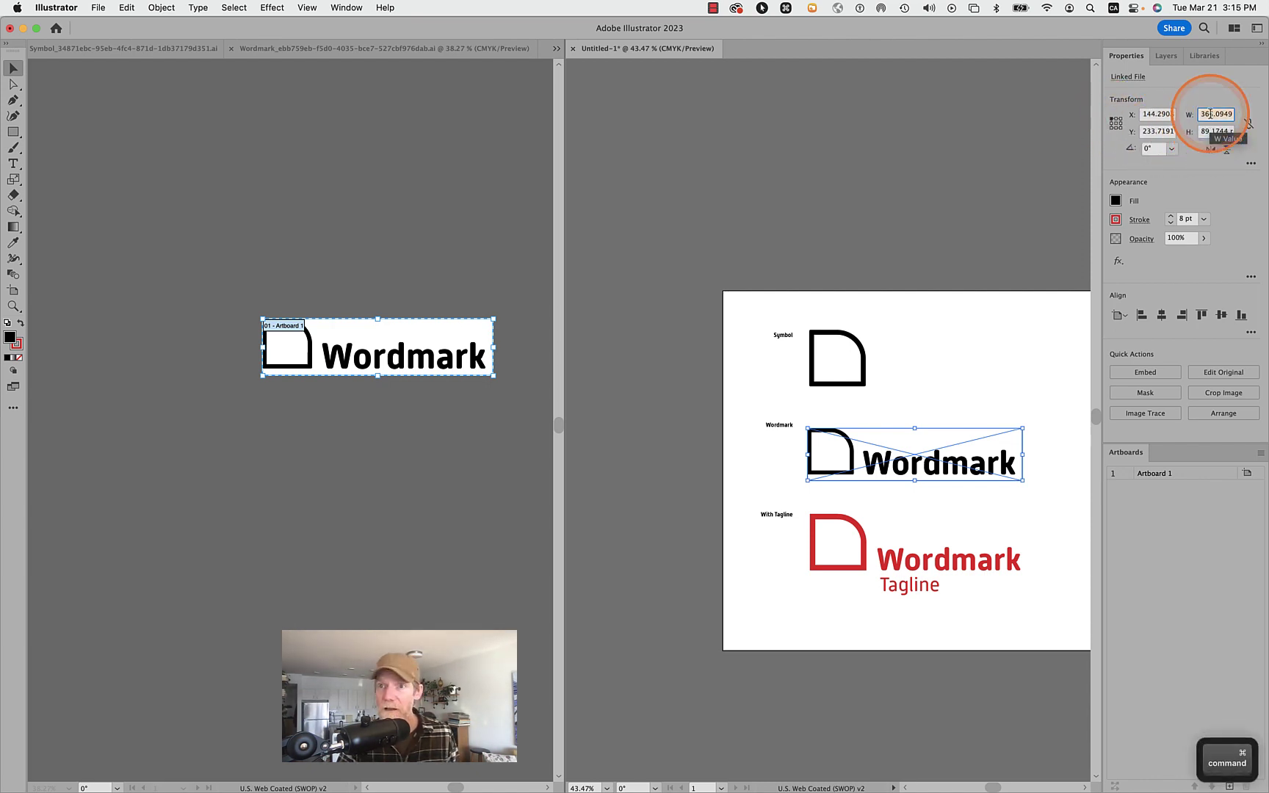
{"action": "key", "text": "super+v"}
{"action": "key", "text": "Return"}
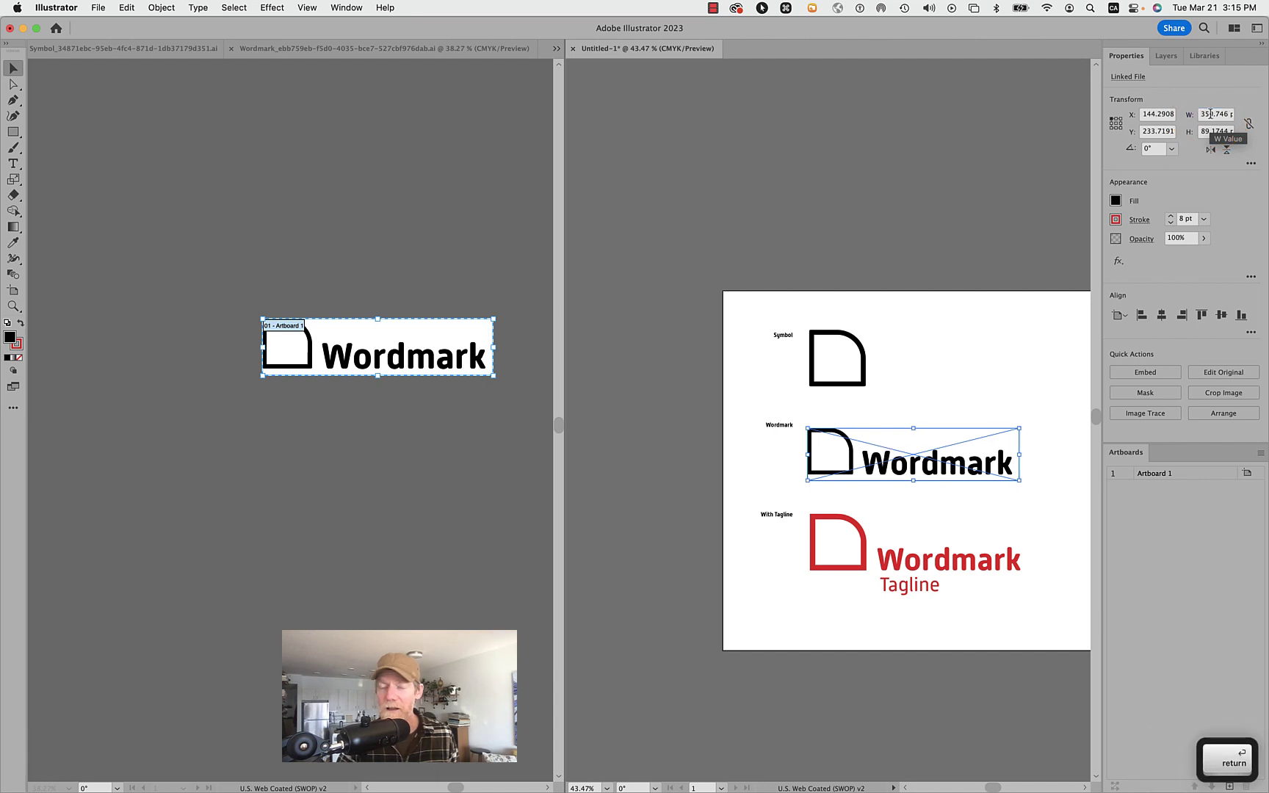
- Undo the Wordmark logo's width change and link update
{"action": "left_click", "coordinate": [1015, 155]}
{"action": "key", "text": "super+z"}
{"action": "key", "text": "super+z"}
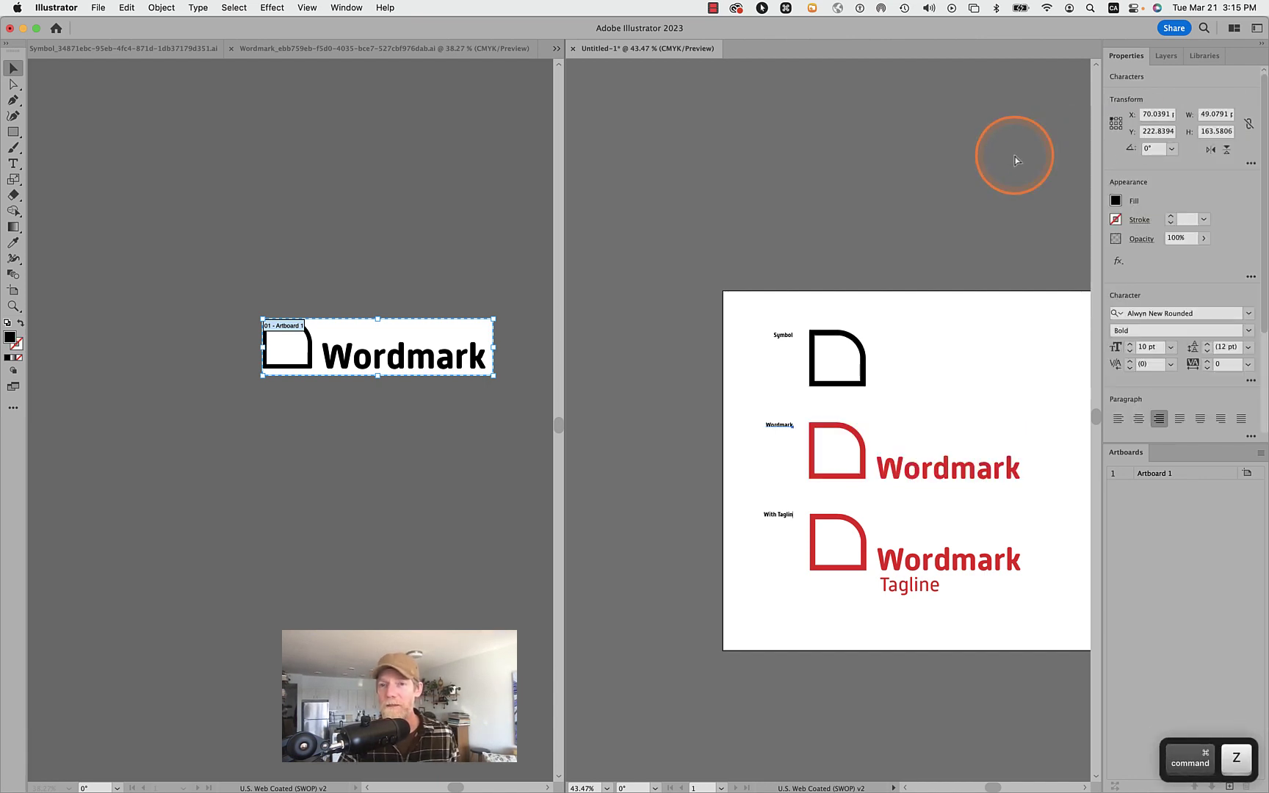
- Copy the linked Wordmark logo's height value on the sheet and update its link
{"action": "left_click", "coordinate": [999, 462]}
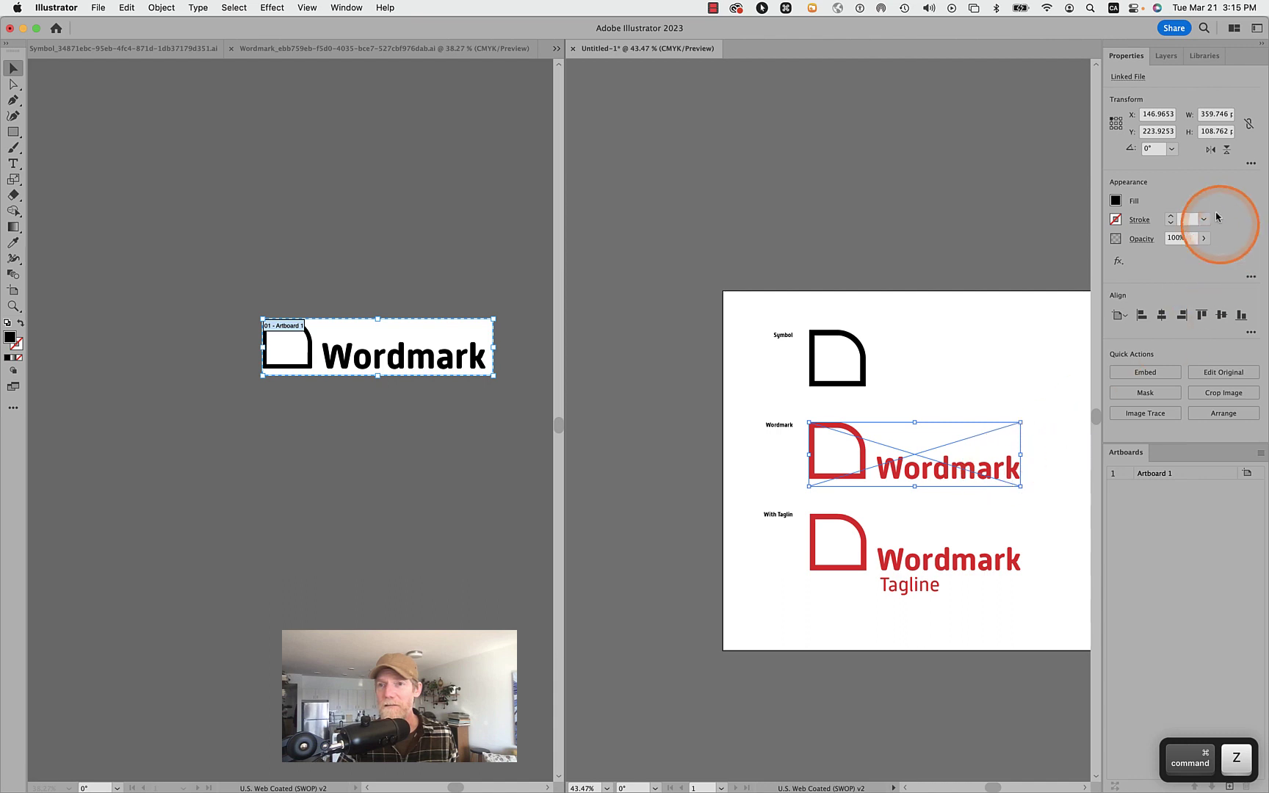
{"action": "left_click", "coordinate": [1213, 132]}
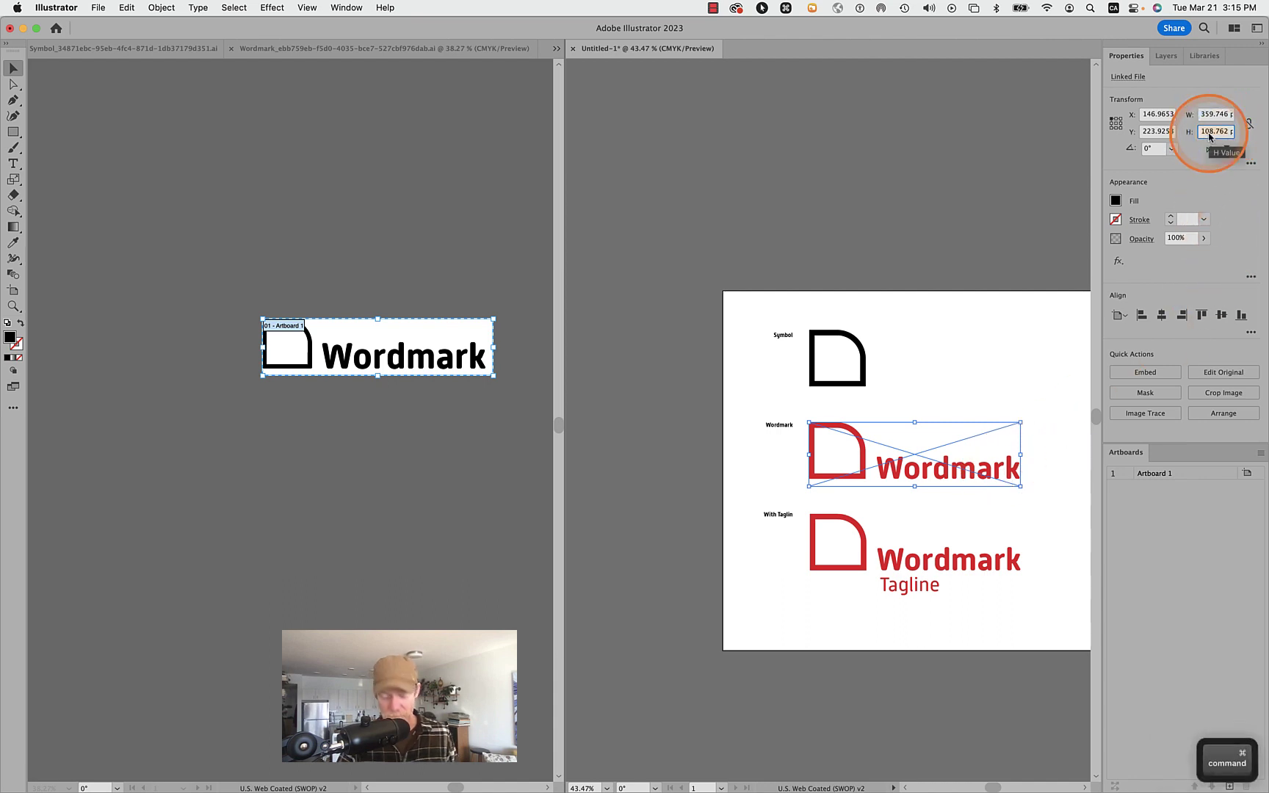
{"action": "key", "text": "super+c"}
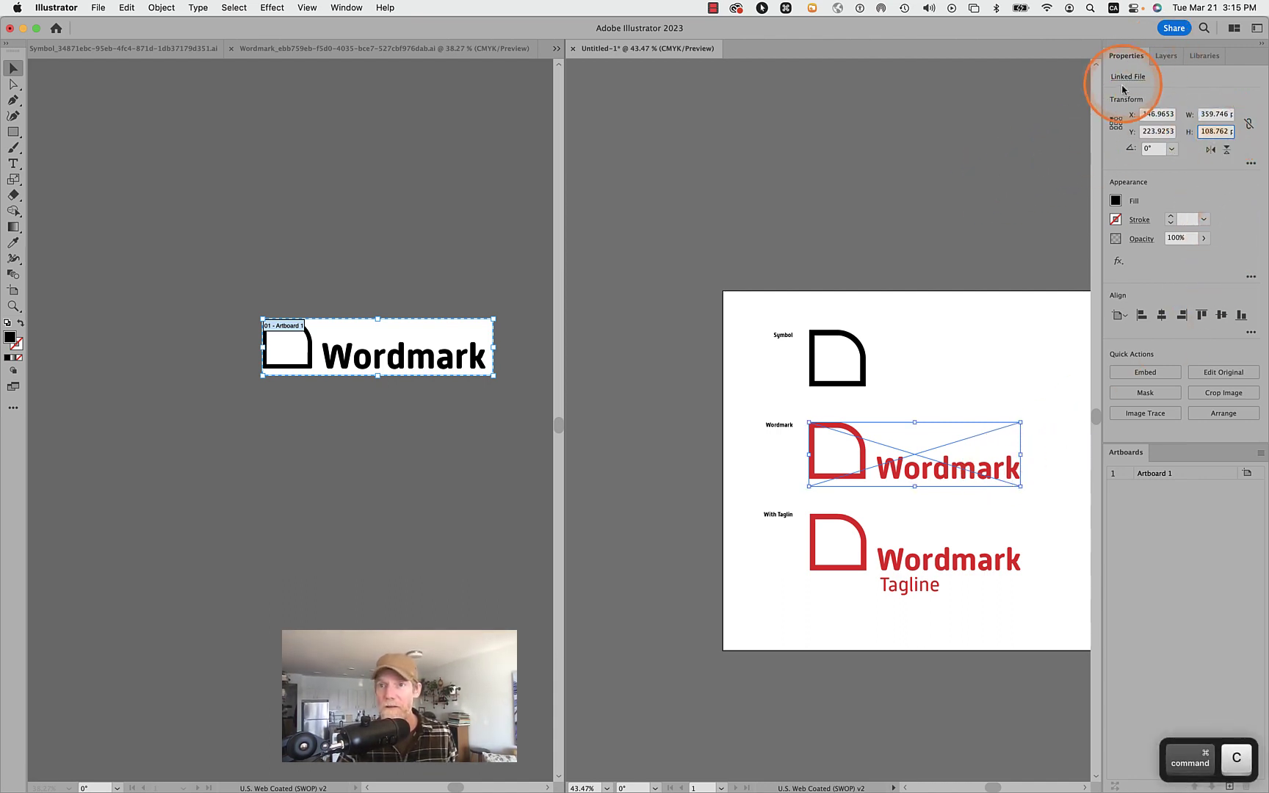
{"action": "left_click", "coordinate": [1127, 78]}
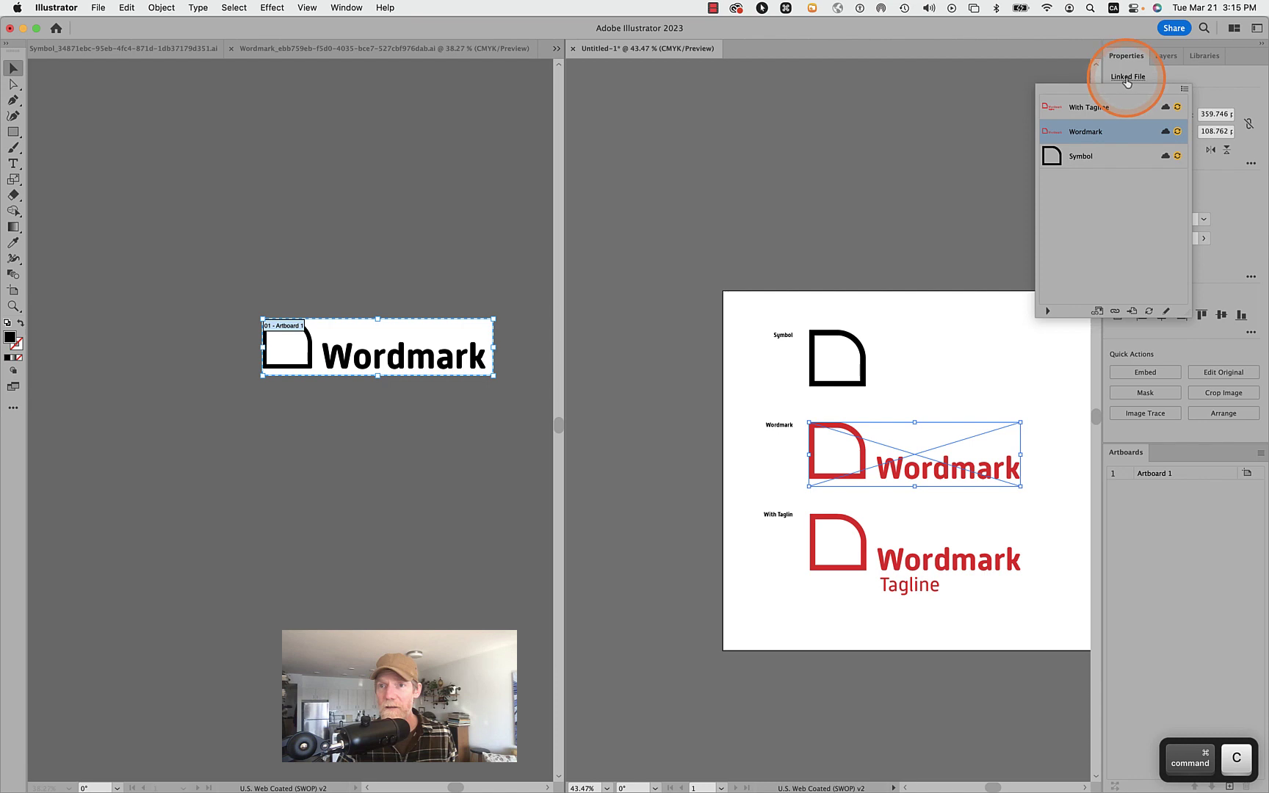
{"action": "left_click", "coordinate": [1152, 312]}
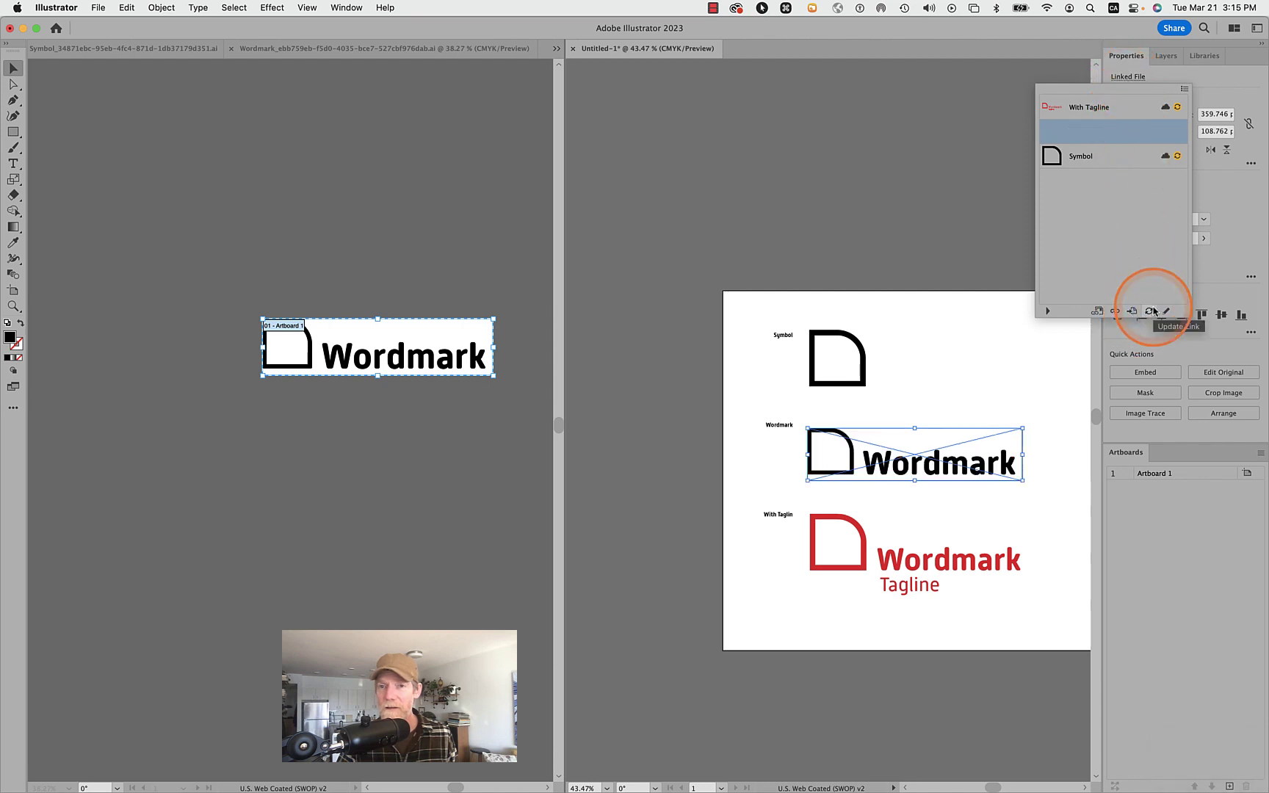
{"action": "left_click", "coordinate": [1009, 449]}
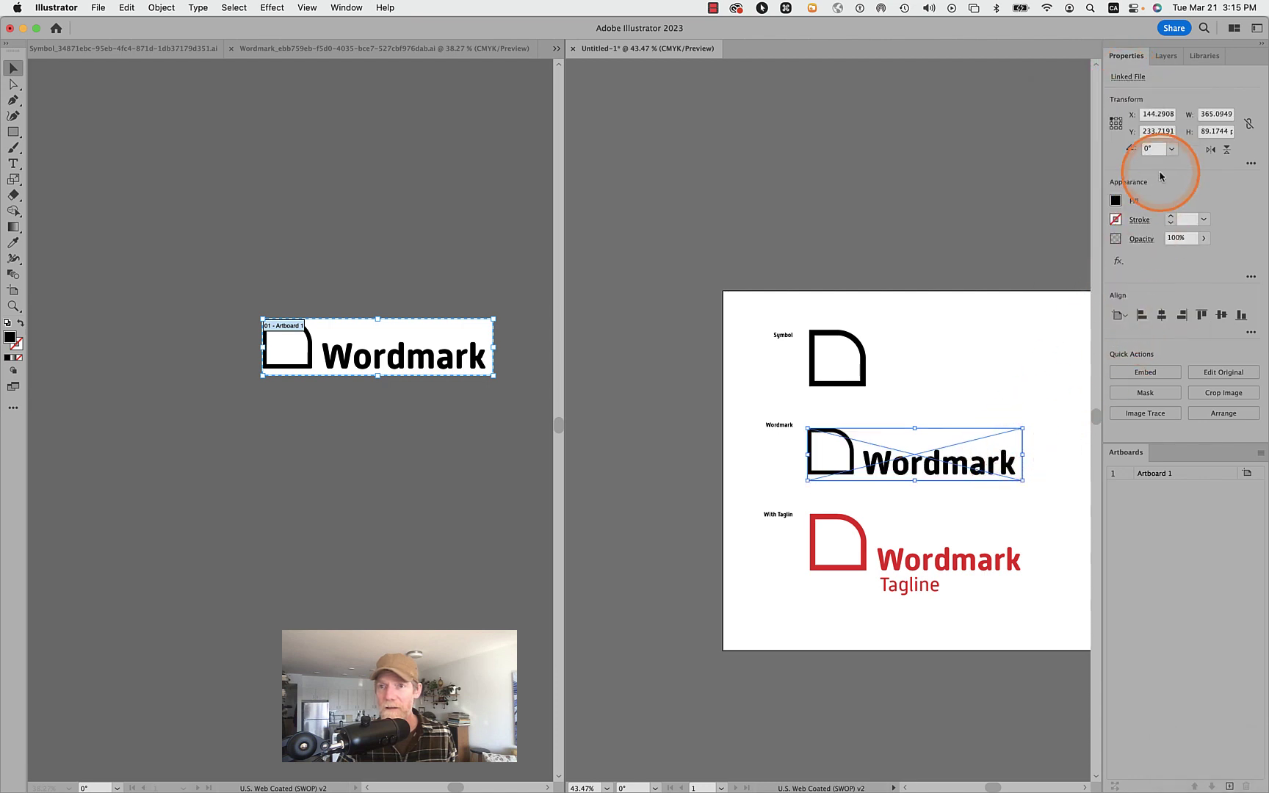
- Constrain the Wordmark logo's proportions, set its height to the copied 108.762 pt and deselect it
{"action": "left_click", "coordinate": [1249, 123]}
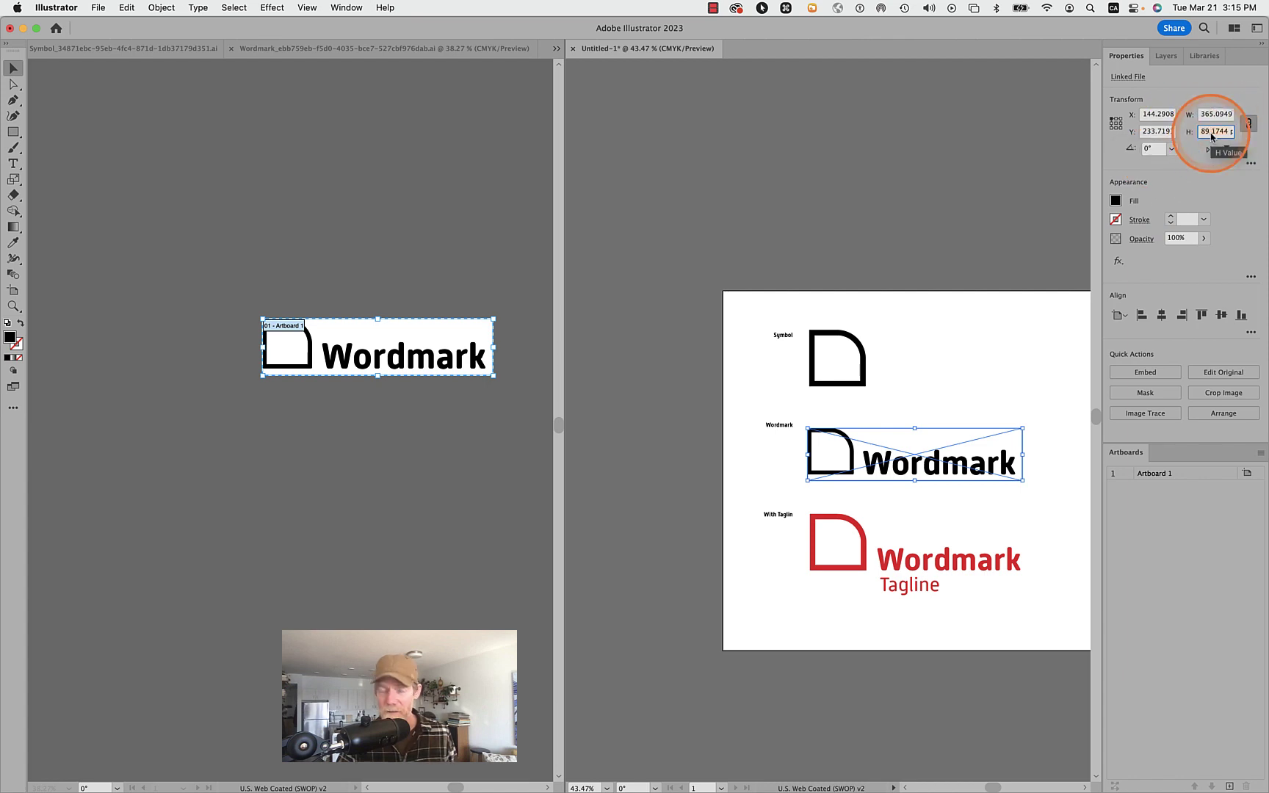
{"action": "key", "text": "super+a"}
{"action": "key", "text": "super+v"}
{"action": "key", "text": "Return"}
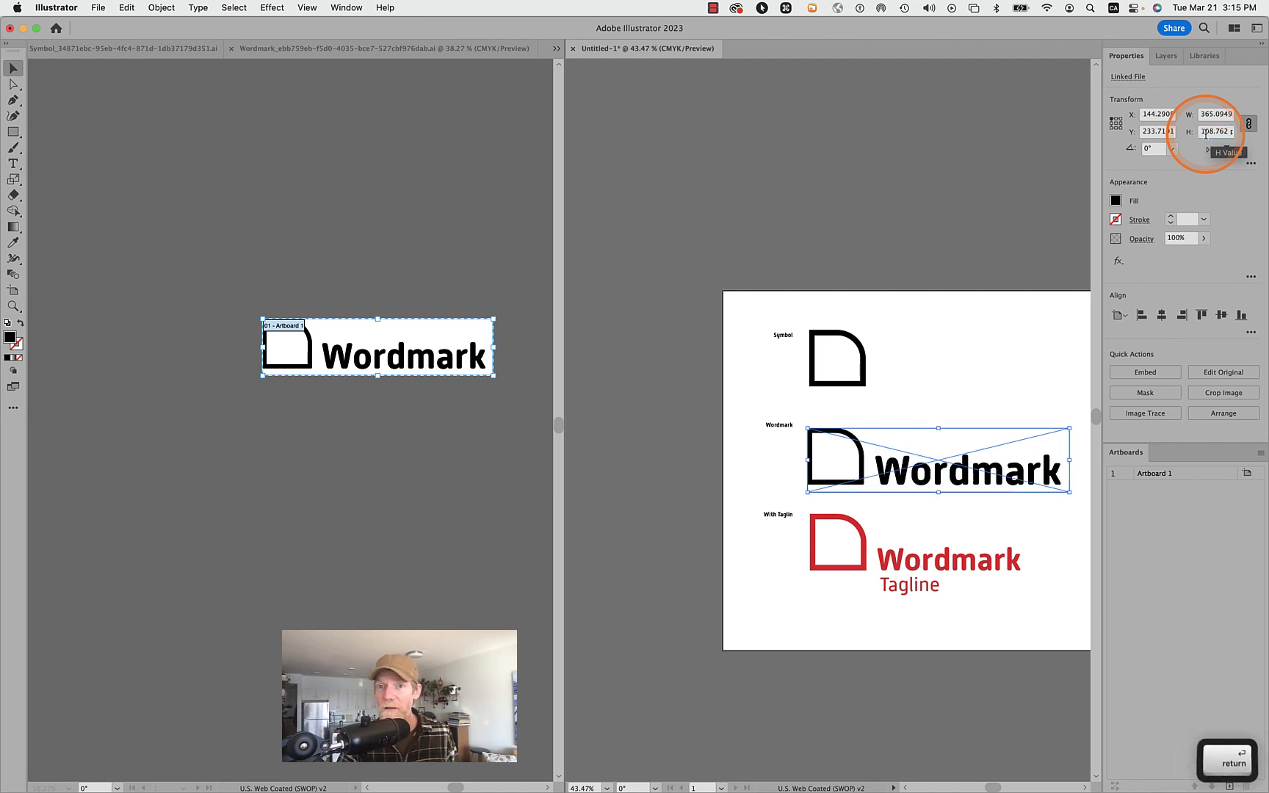
{"action": "left_click", "coordinate": [843, 202]}
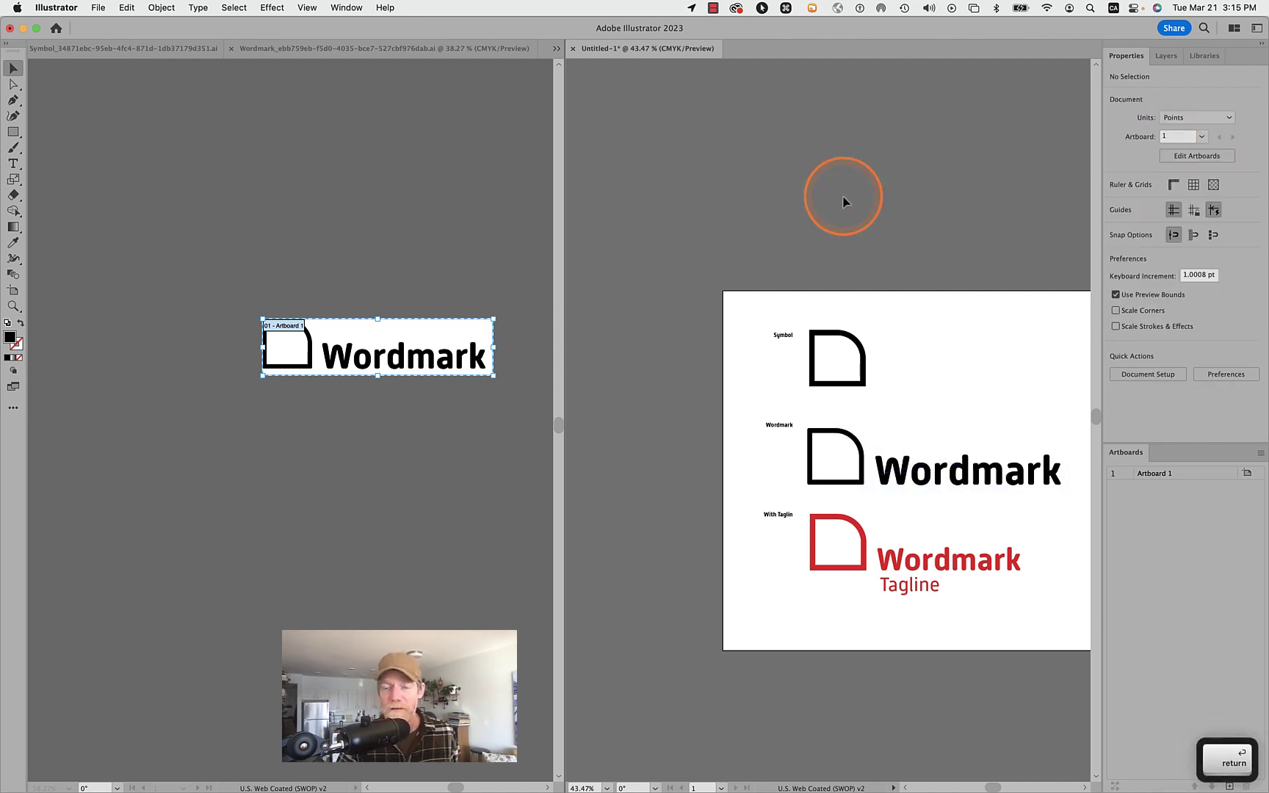
- Copy the height value of the linked With Tagline logo on the sheet
{"action": "scroll", "coordinate": [843, 202], "scroll_direction": "right", "scroll_amount": 3}
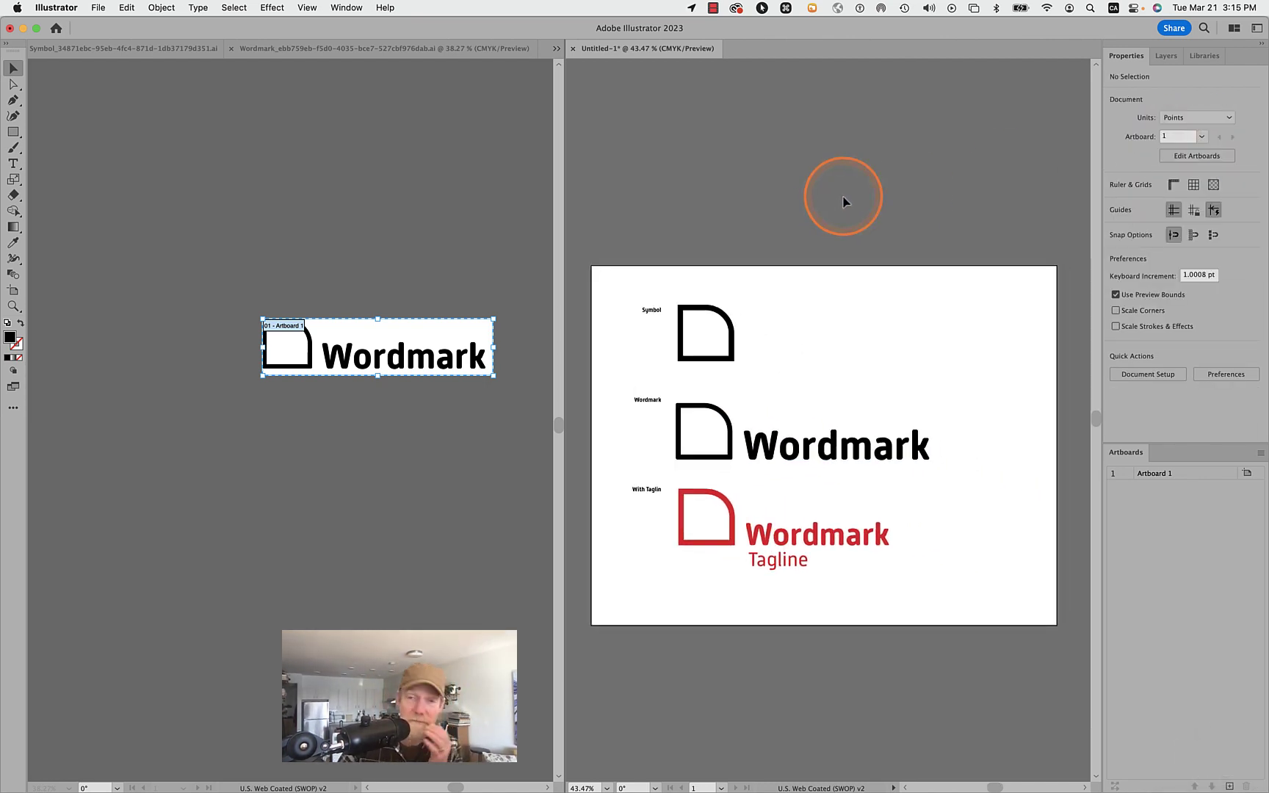
{"action": "left_click", "coordinate": [802, 540]}
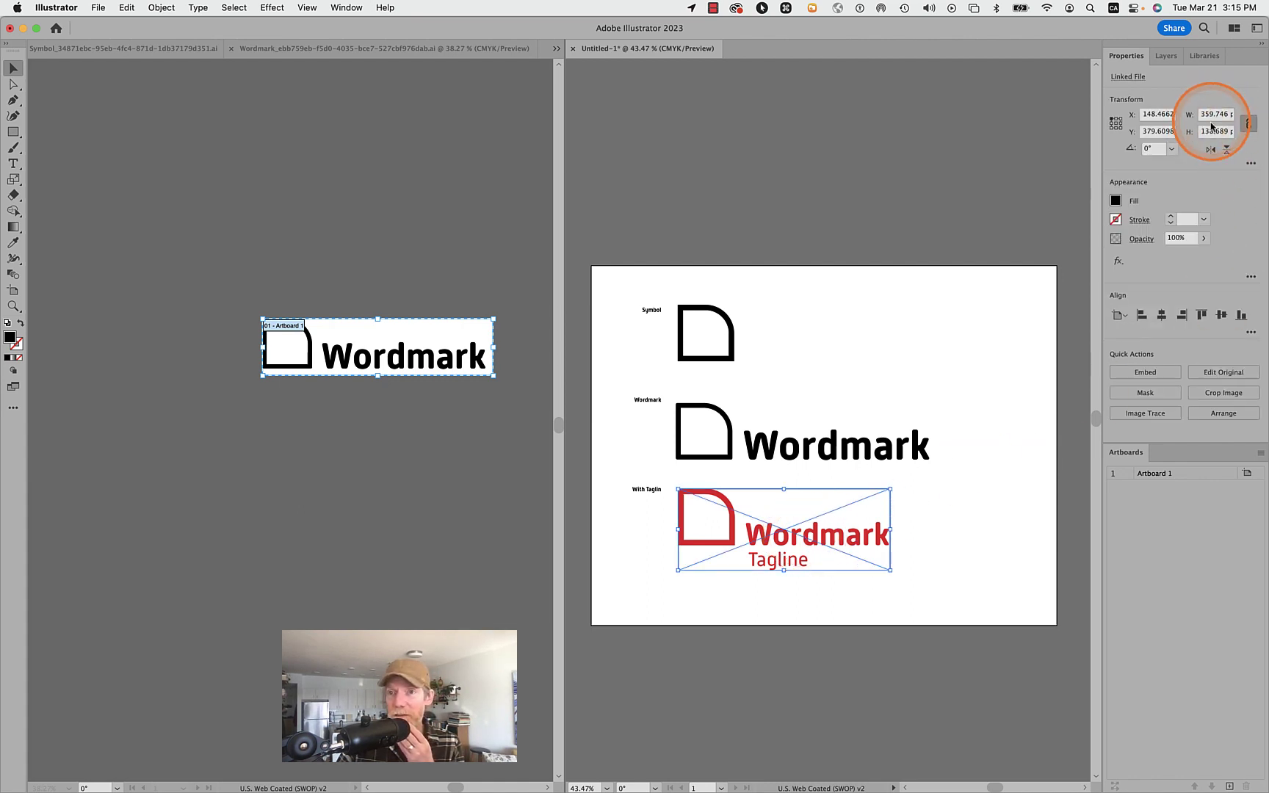
{"action": "left_click", "coordinate": [1211, 131]}
{"action": "key", "text": "super+c"}
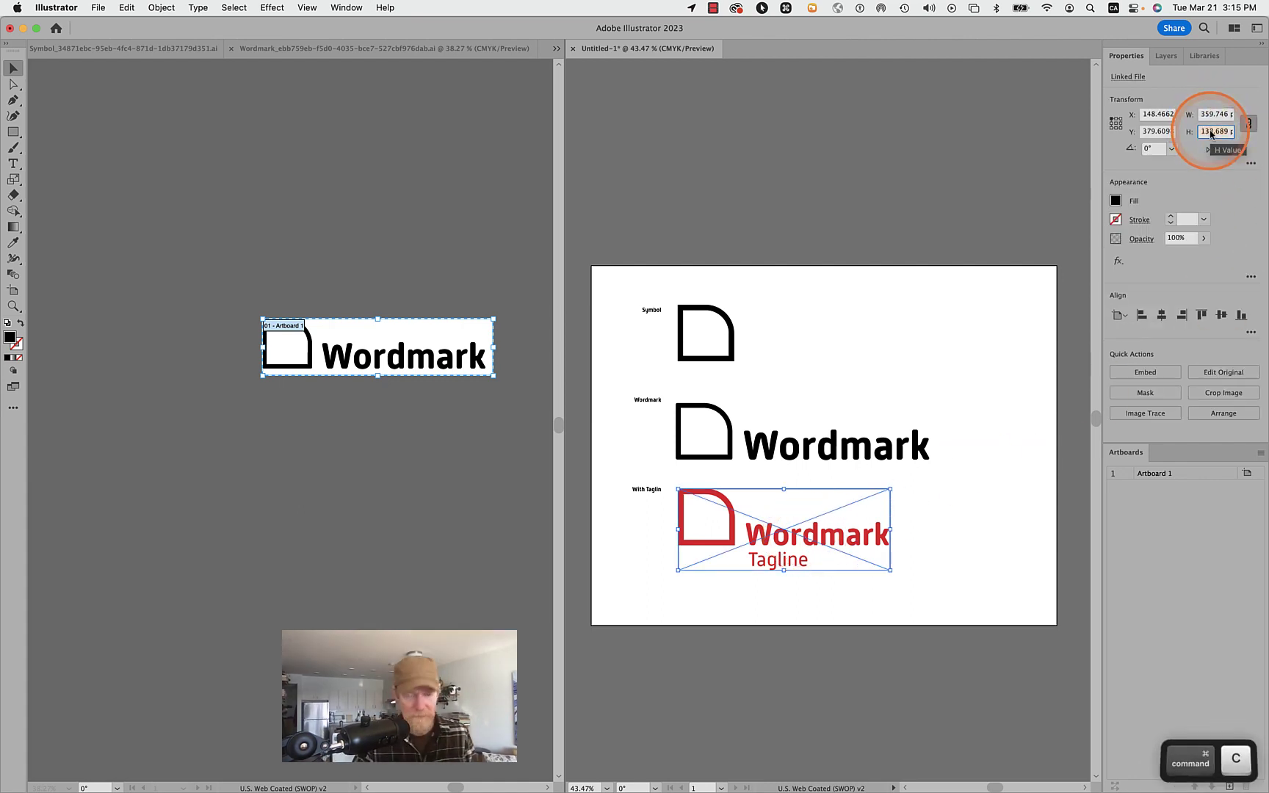
- Open the With Tagline library asset for editing and select the linked Wordmark artwork inside it
{"action": "left_click", "coordinate": [1213, 59]}
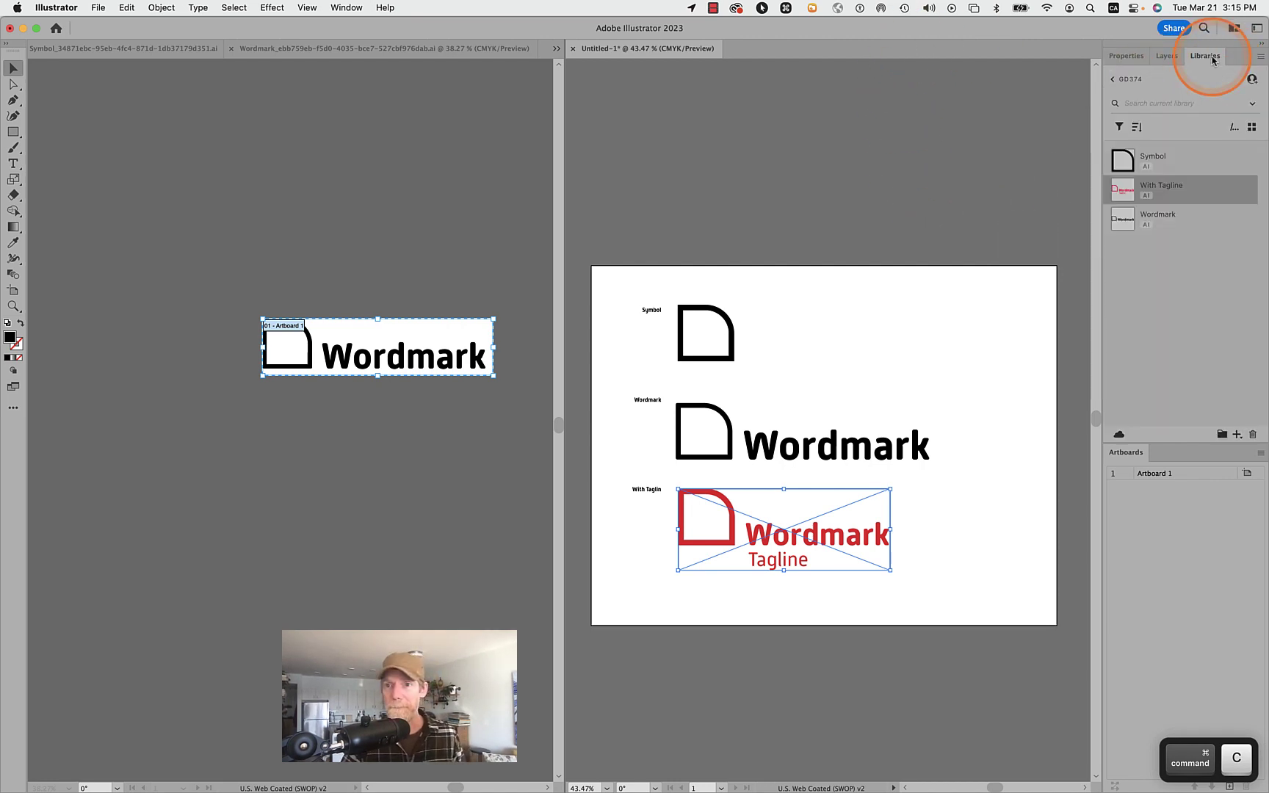
{"action": "double_click", "coordinate": [1122, 190]}
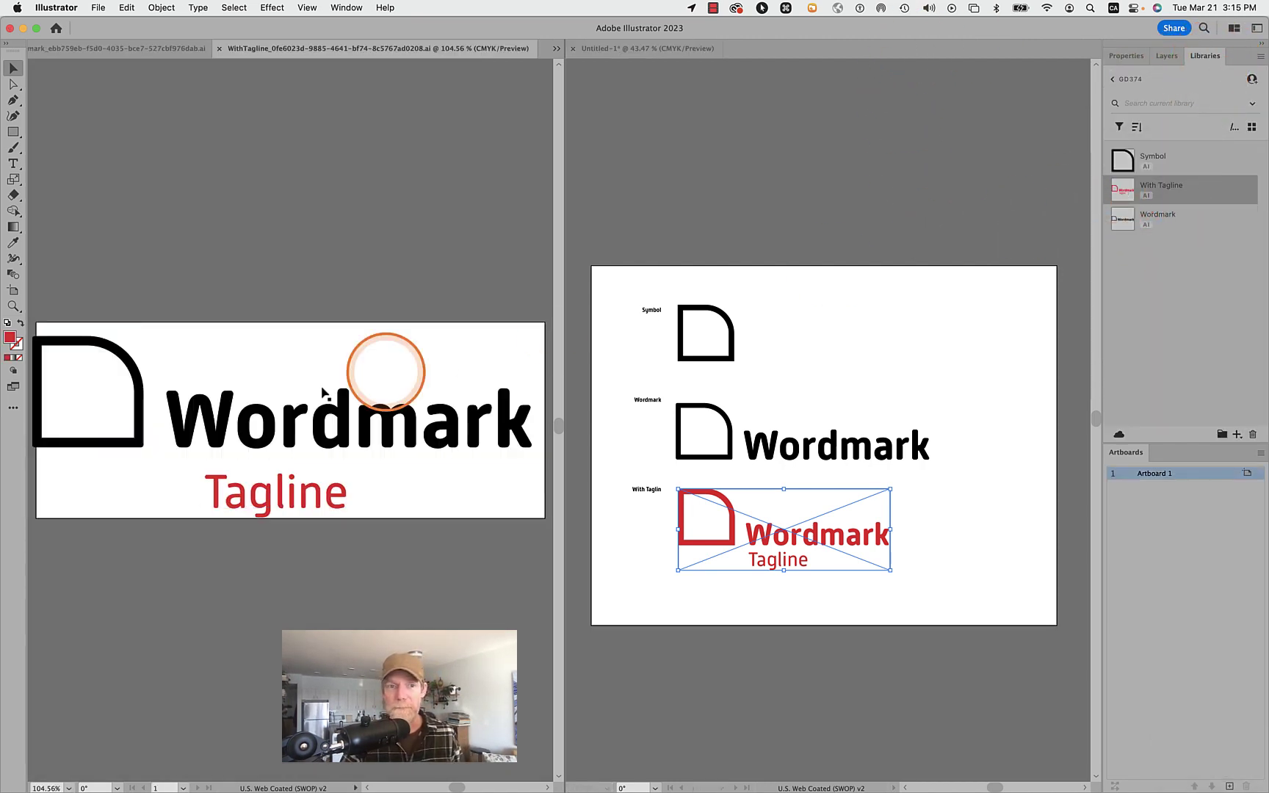
{"action": "left_click", "coordinate": [351, 413]}
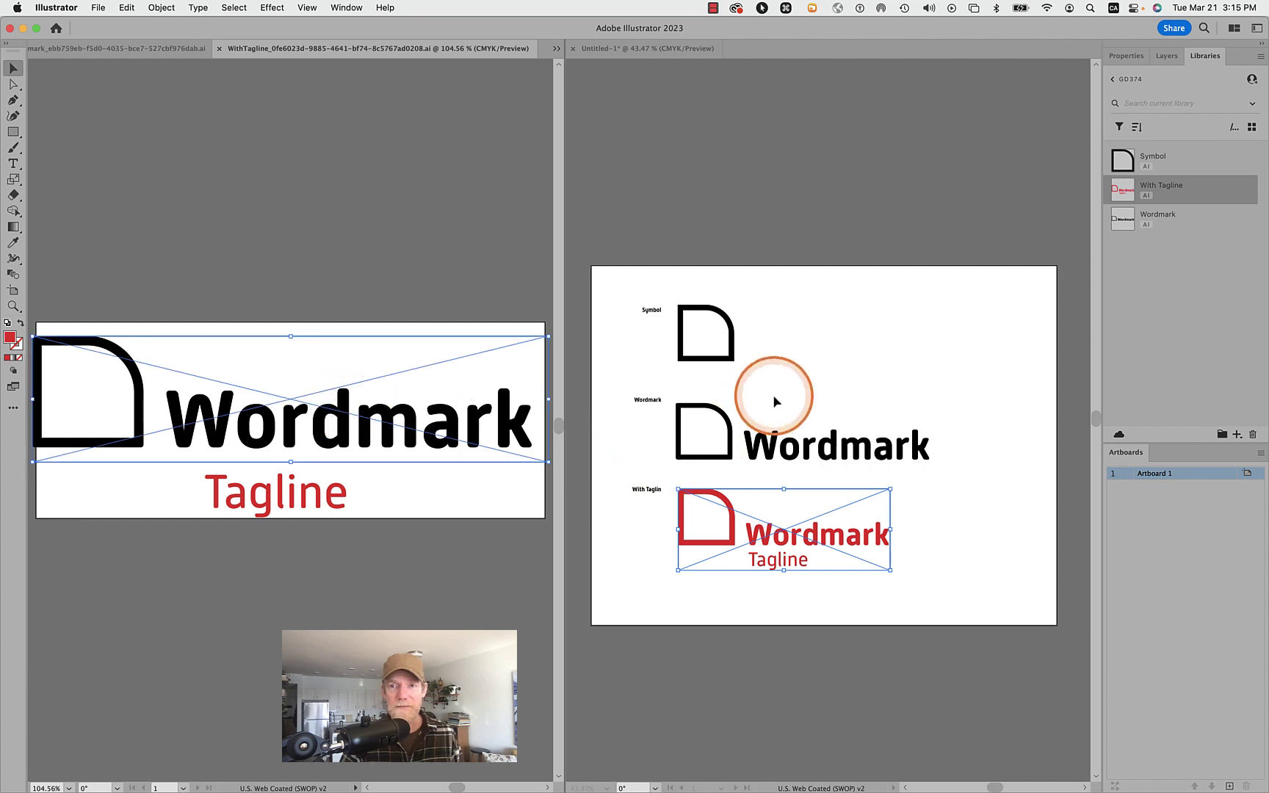
- Store the copied height 138.689 in the Spotlight search field for reuse and return to the asset document
{"action": "key", "text": "super+space"}
{"action": "type", "text": "v"}
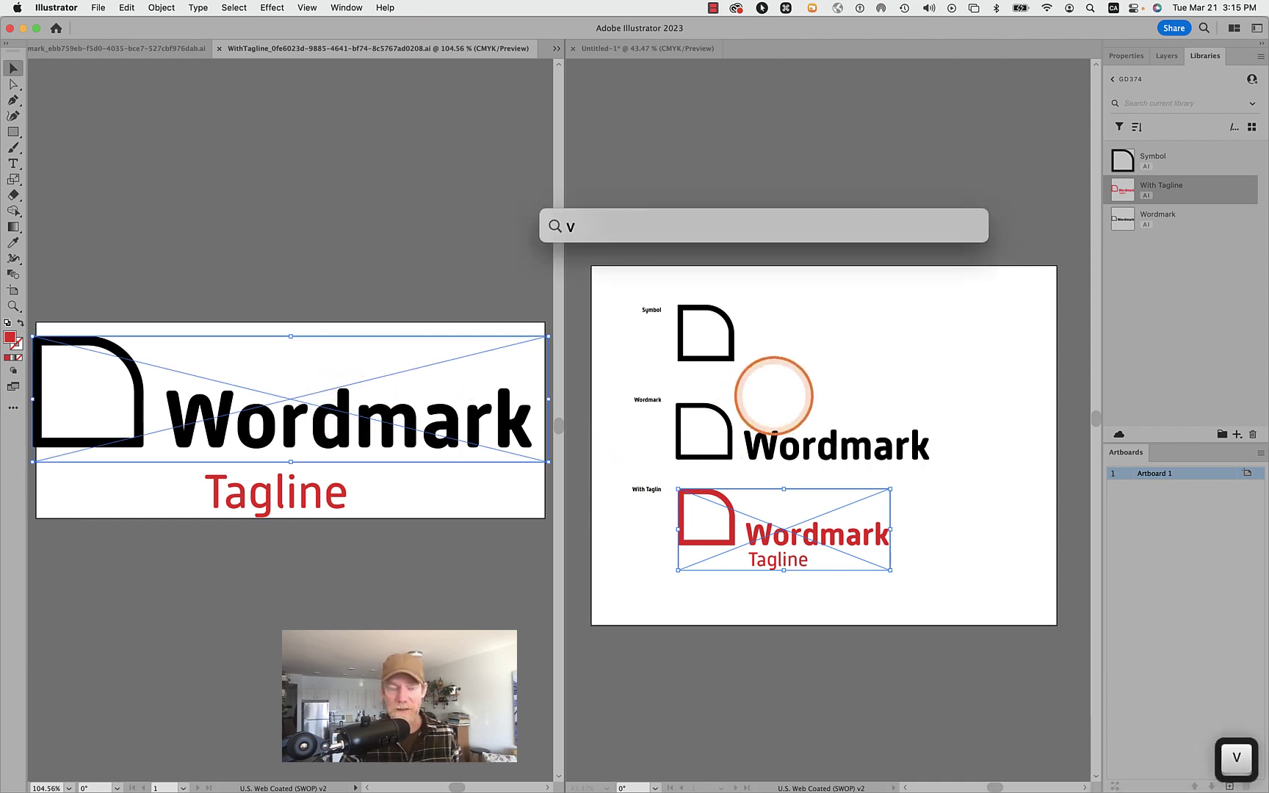
{"action": "key", "text": "BackSpace"}
{"action": "key", "text": "super+v"}
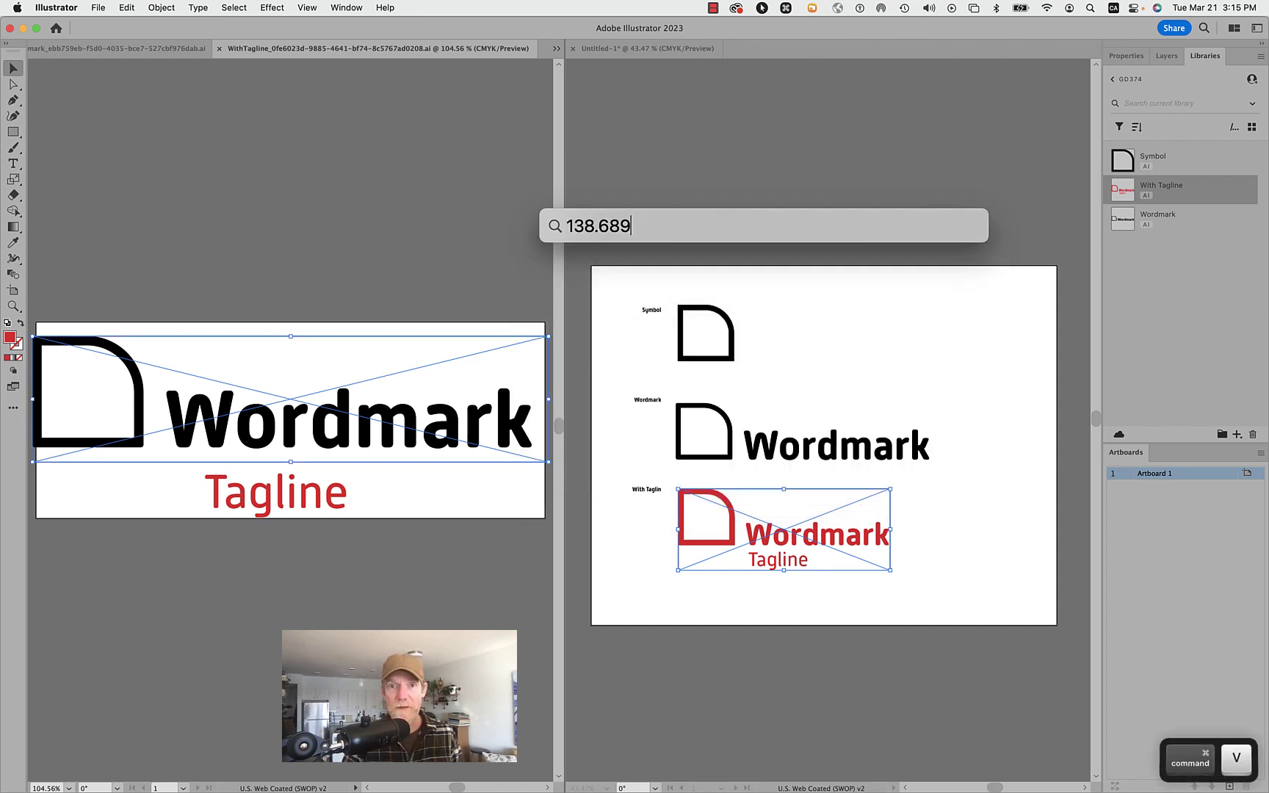
{"action": "left_click", "coordinate": [285, 286]}
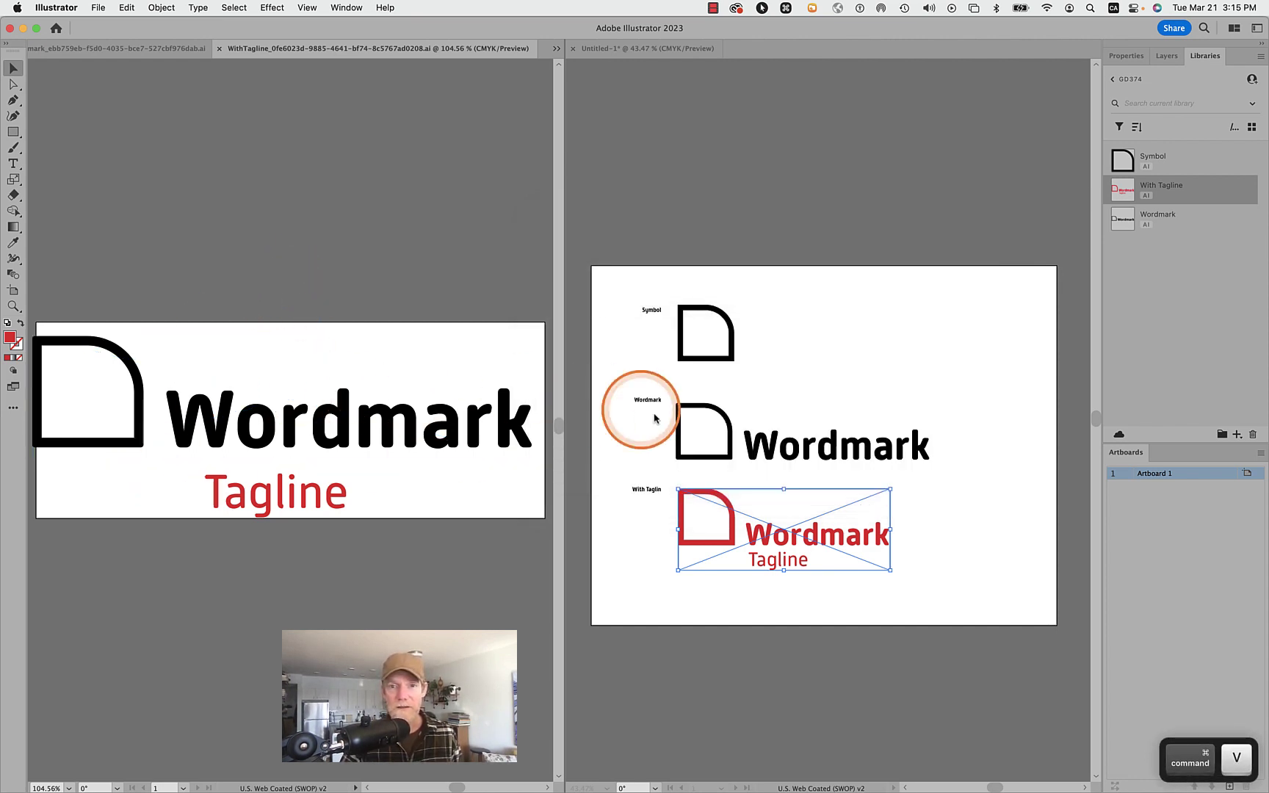
- Select the Wordmark logo on the logo sheet and copy its height value
{"action": "left_click", "coordinate": [770, 455]}
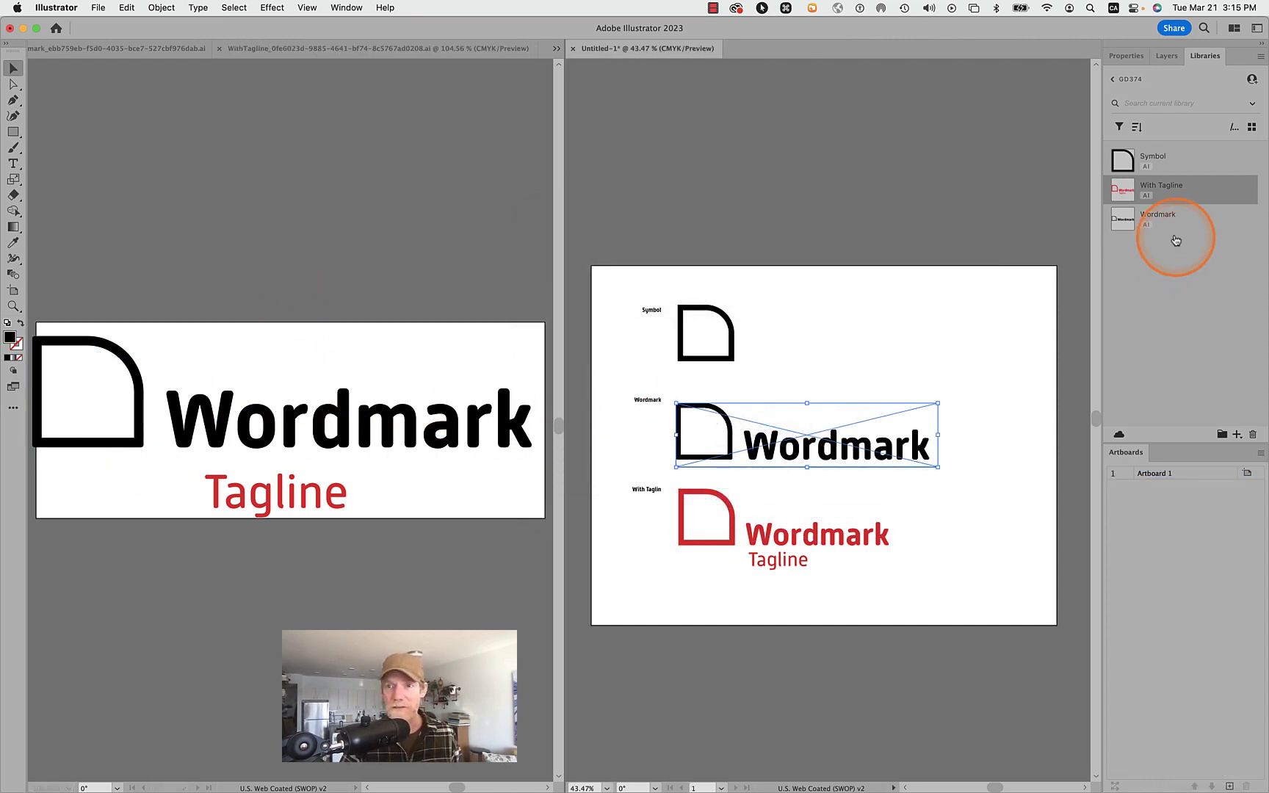
{"action": "left_click", "coordinate": [1126, 56]}
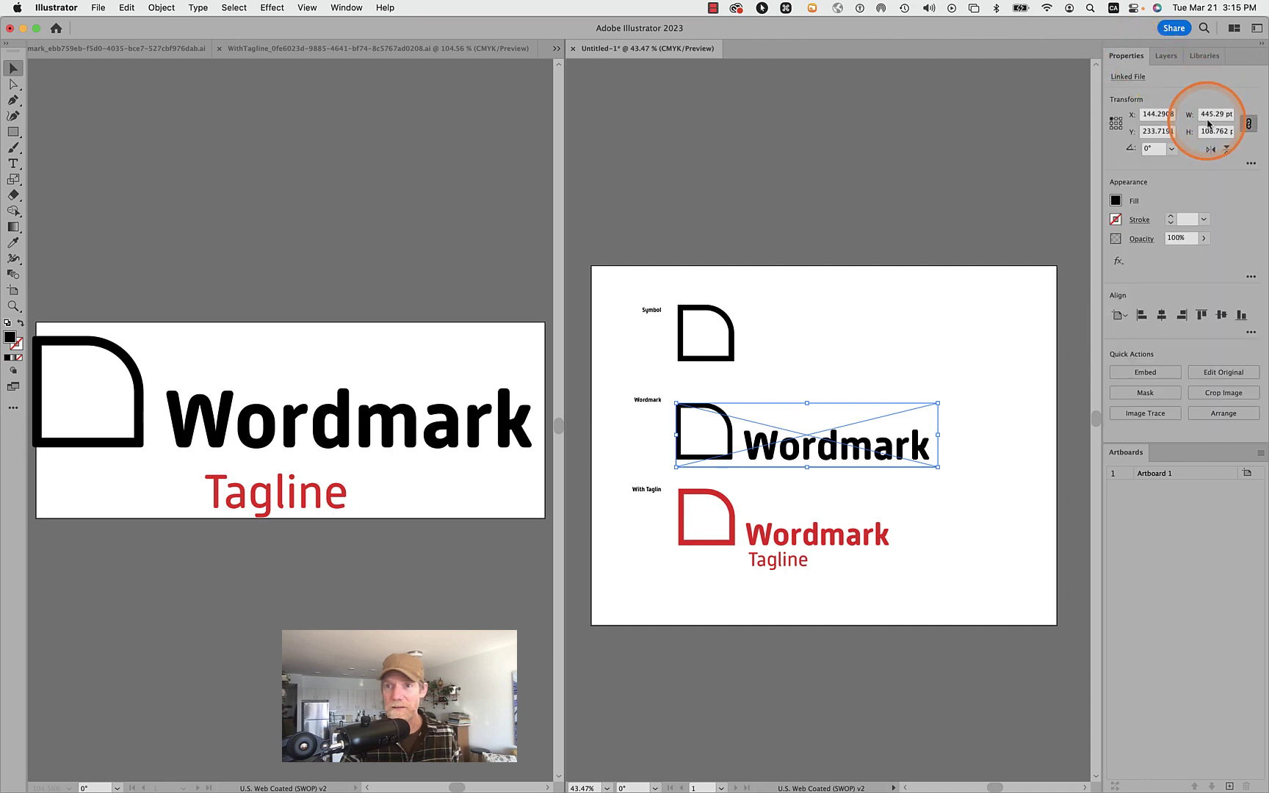
{"action": "left_click", "coordinate": [1211, 129]}
{"action": "key", "text": "cmd+c"}
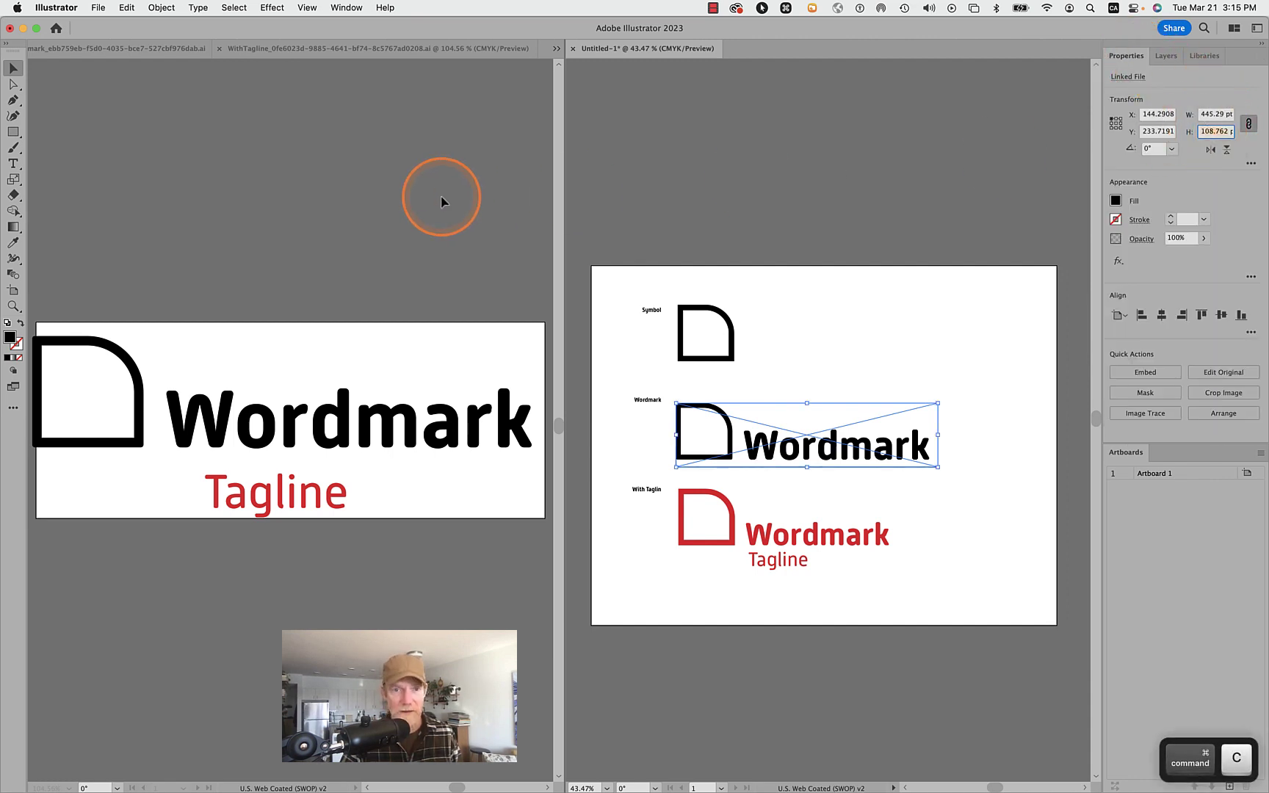
- Set the linked Wordmark's height in the With Tagline document to the copied 108.762 pt, keeping its proportions
{"action": "left_click", "coordinate": [410, 405]}
{"action": "left_click", "coordinate": [397, 416]}
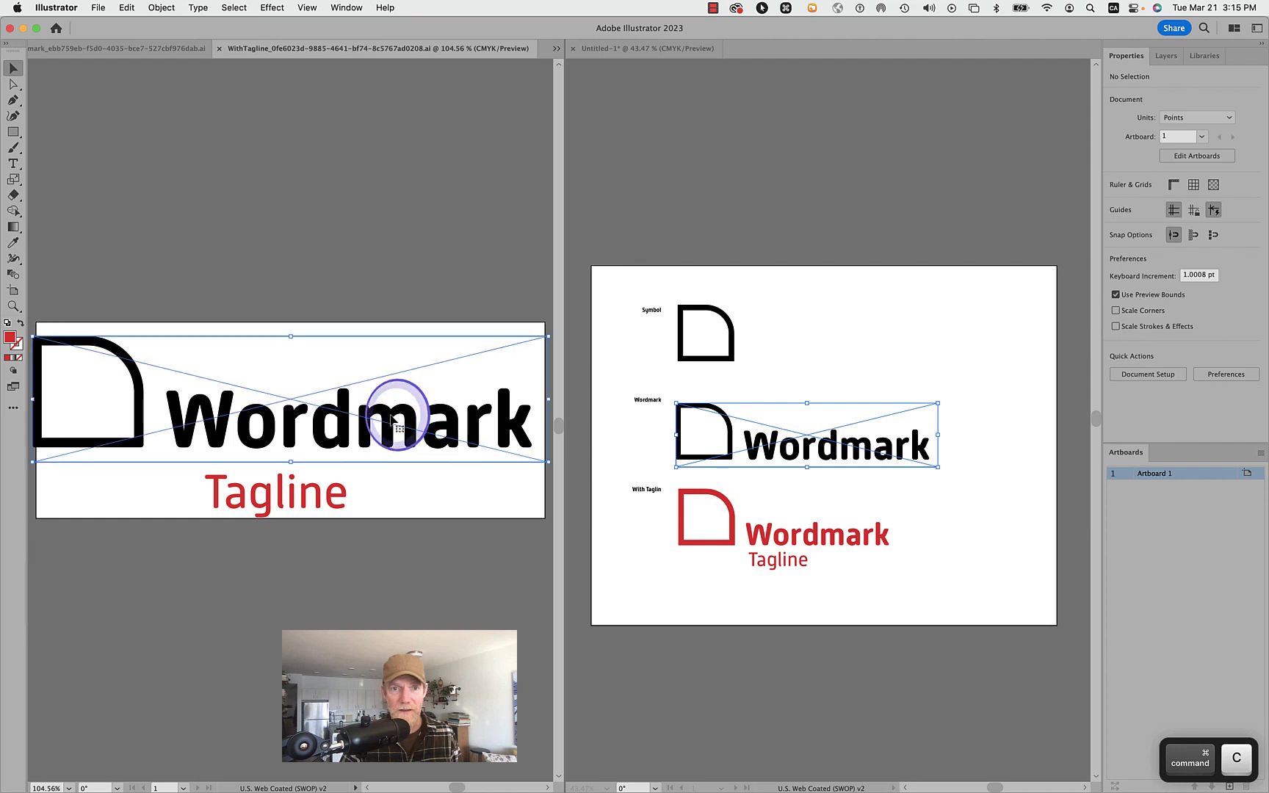
{"action": "left_click", "coordinate": [1210, 132]}
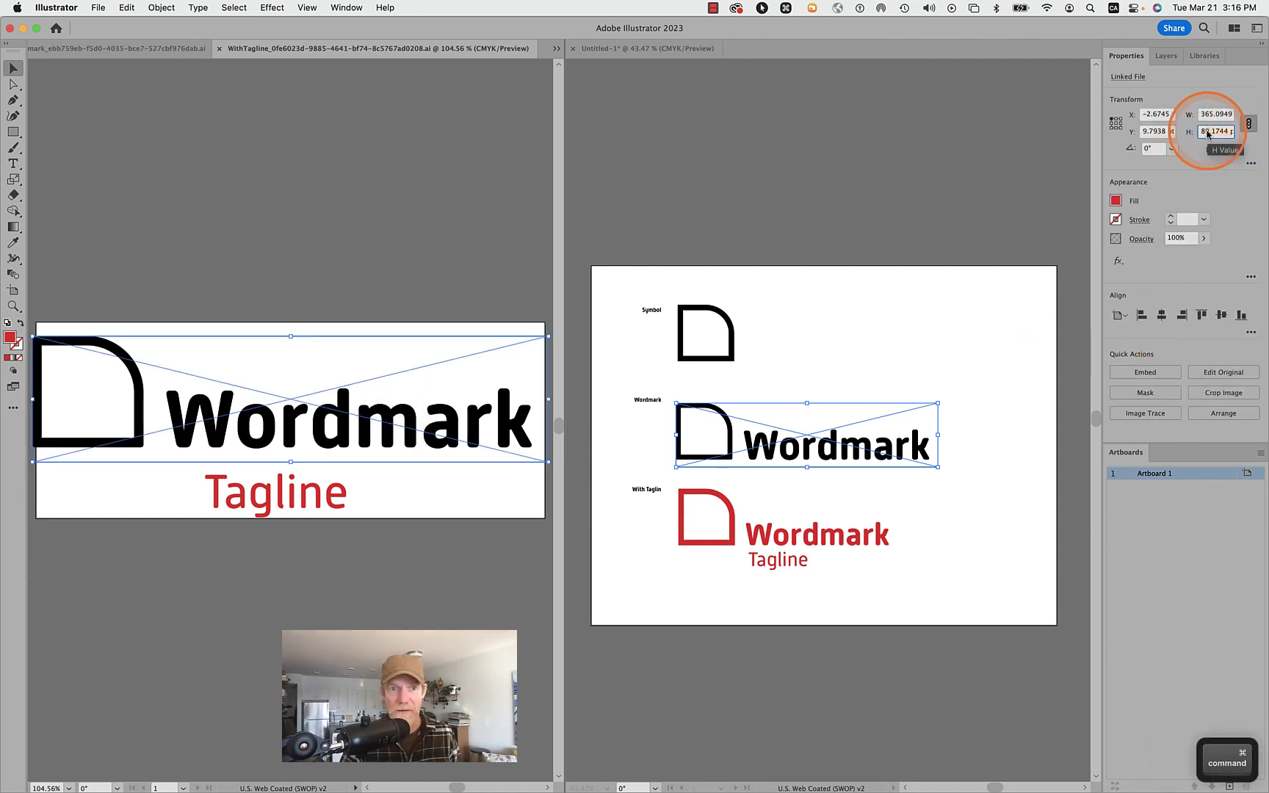
{"action": "key", "text": "super+v"}
{"action": "key", "text": "Return"}
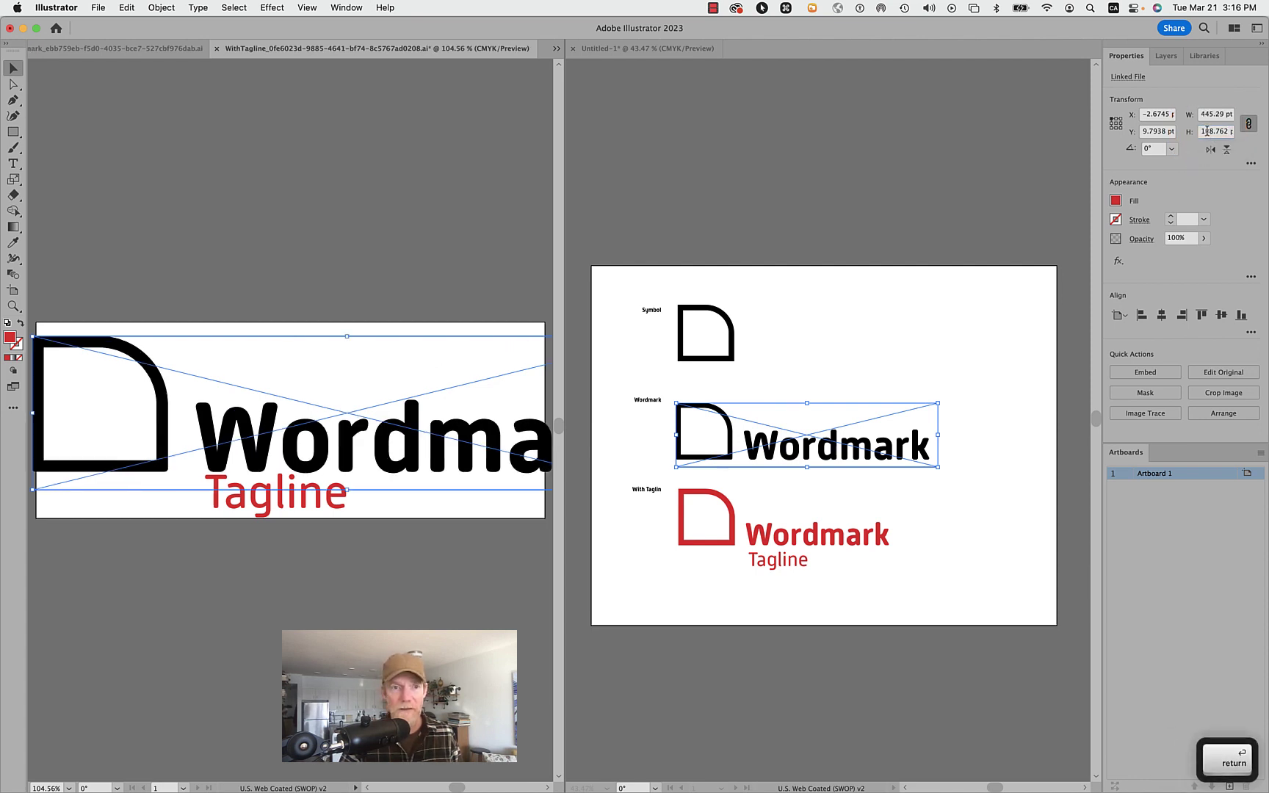
- Widen the With Tagline document's artboard to about 454 pt so it covers the whole Wordmark, and save the document
{"action": "scroll", "coordinate": [375, 375], "scroll_direction": "down", "scroll_amount": 4}
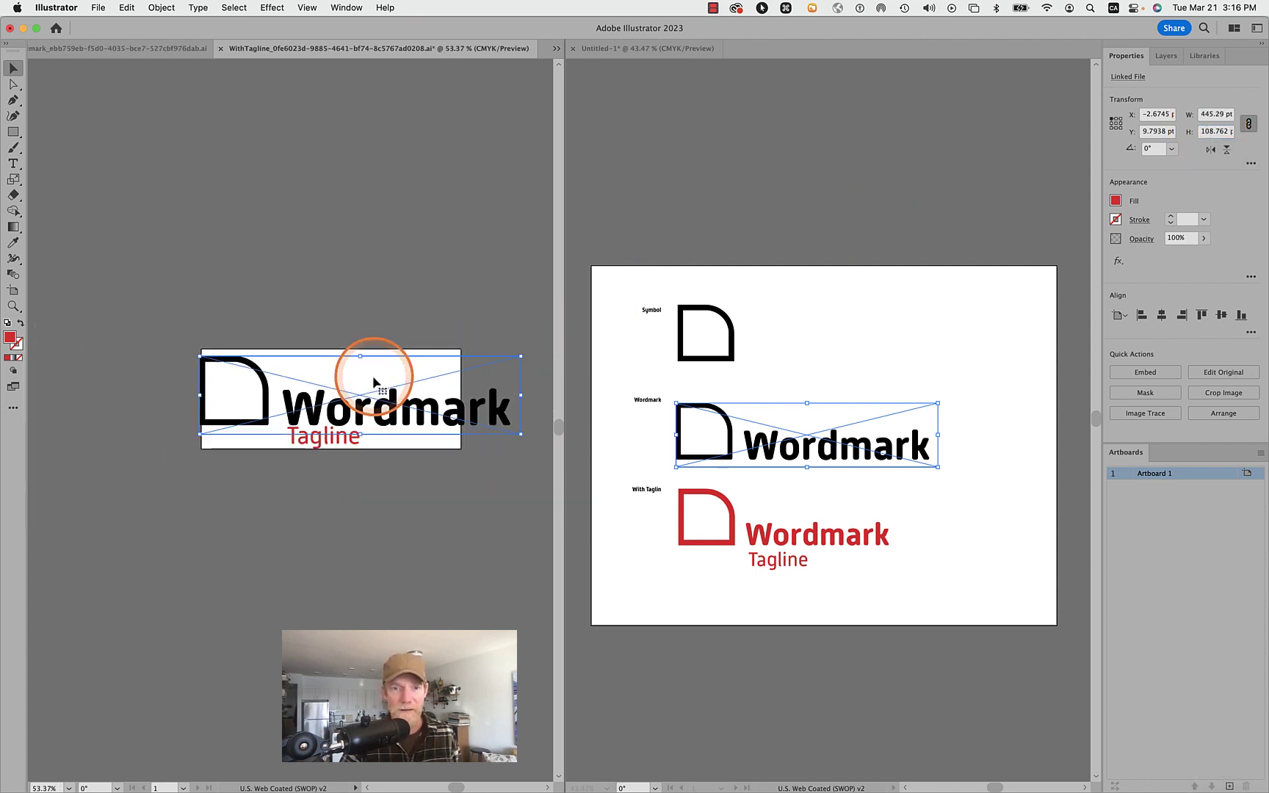
{"action": "key", "text": "shift+o"}
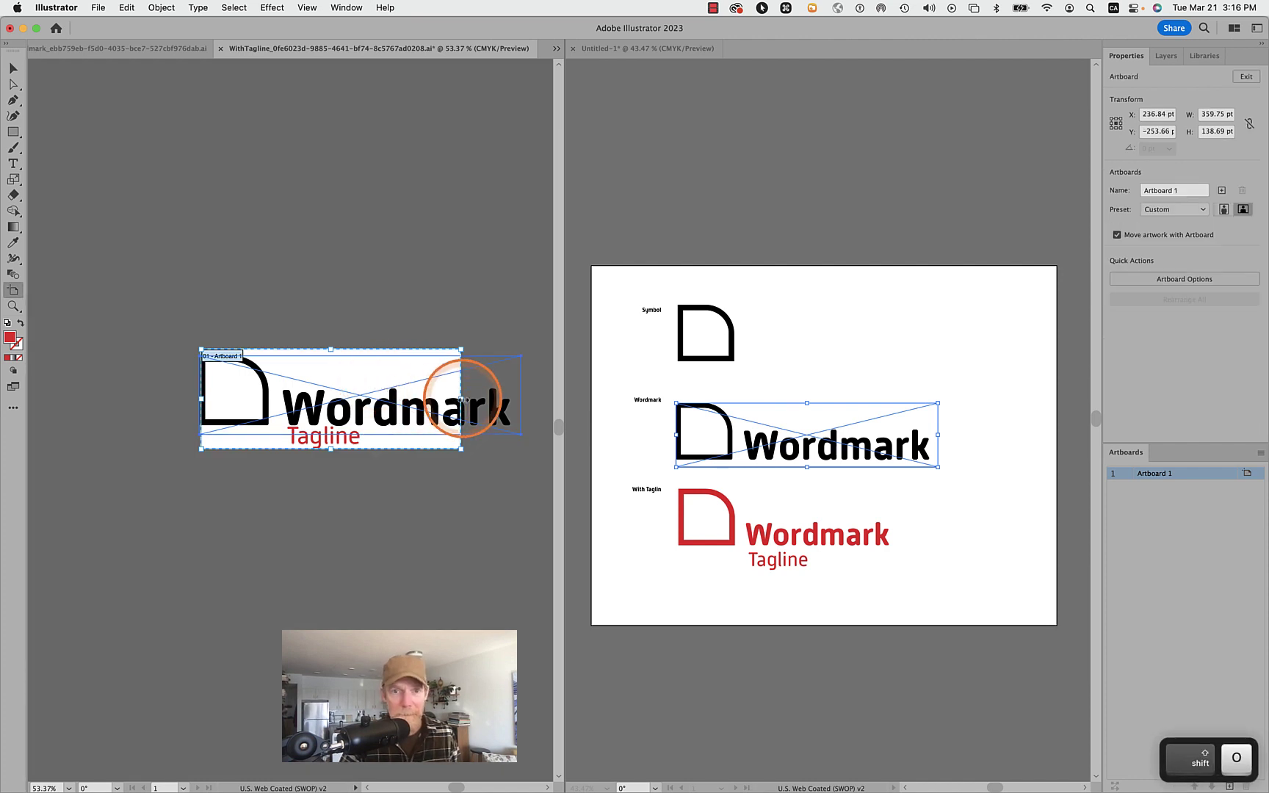
{"action": "left_click_drag", "start_coordinate": [463, 398], "coordinate": [531, 399]}
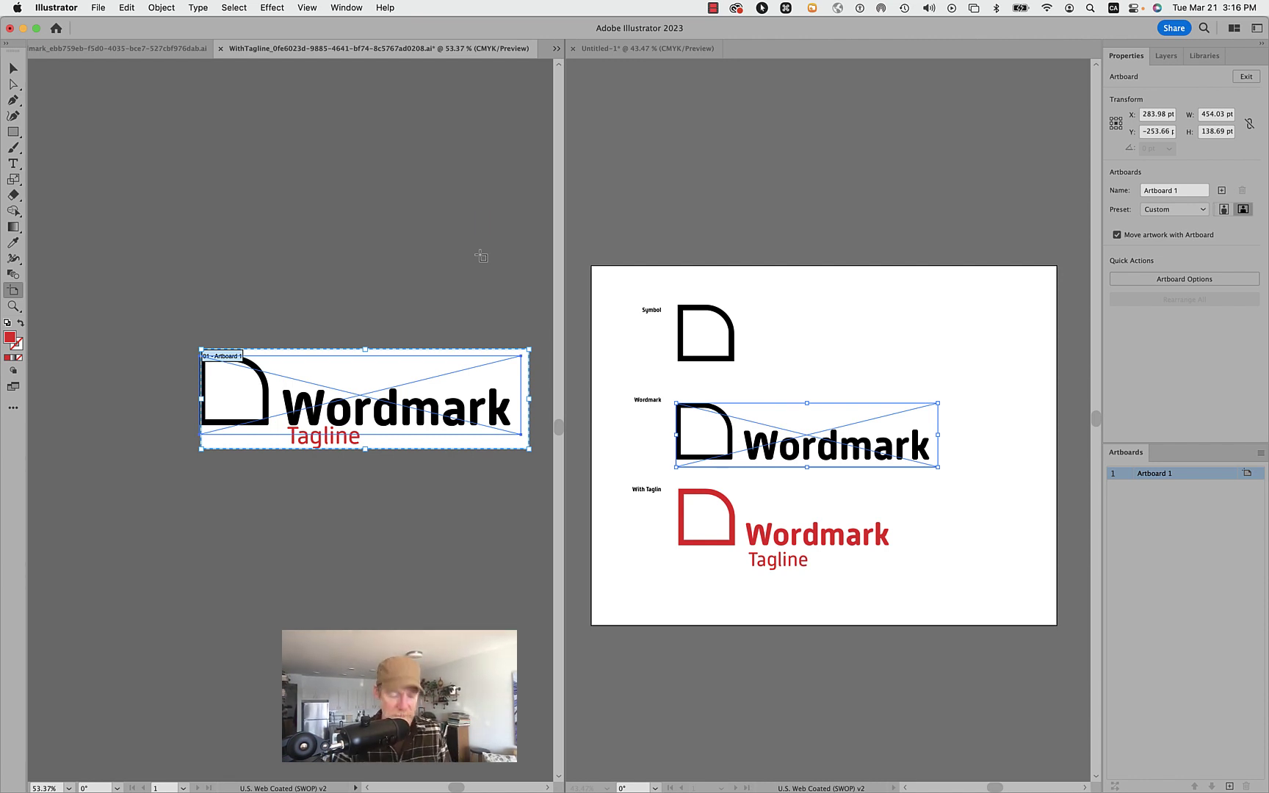
{"action": "key", "text": "super"}
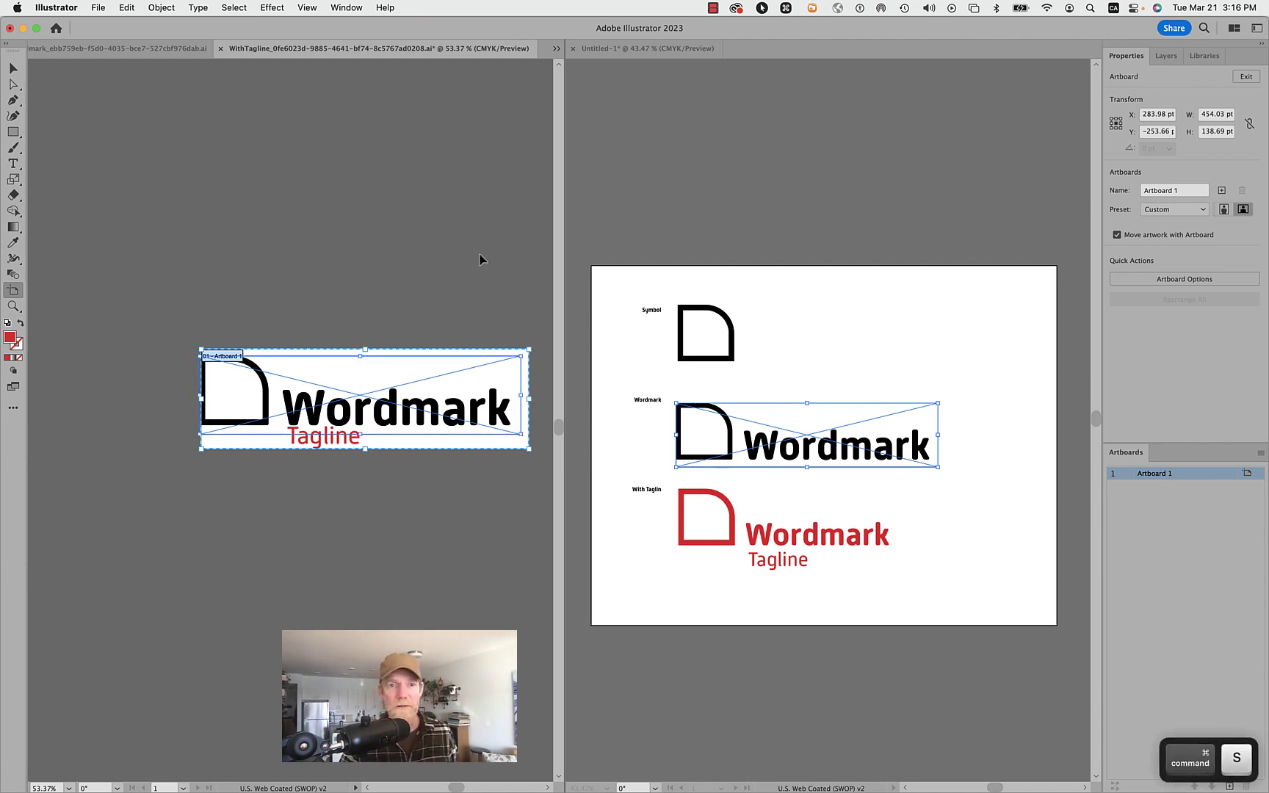
{"action": "key", "text": "super+s"}
- Return to the logo sheet so its With Tagline link refreshes, and copy the stored height 138.689 from Spotlight
{"action": "left_click_drag", "start_coordinate": [674, 564], "coordinate": [754, 547]}
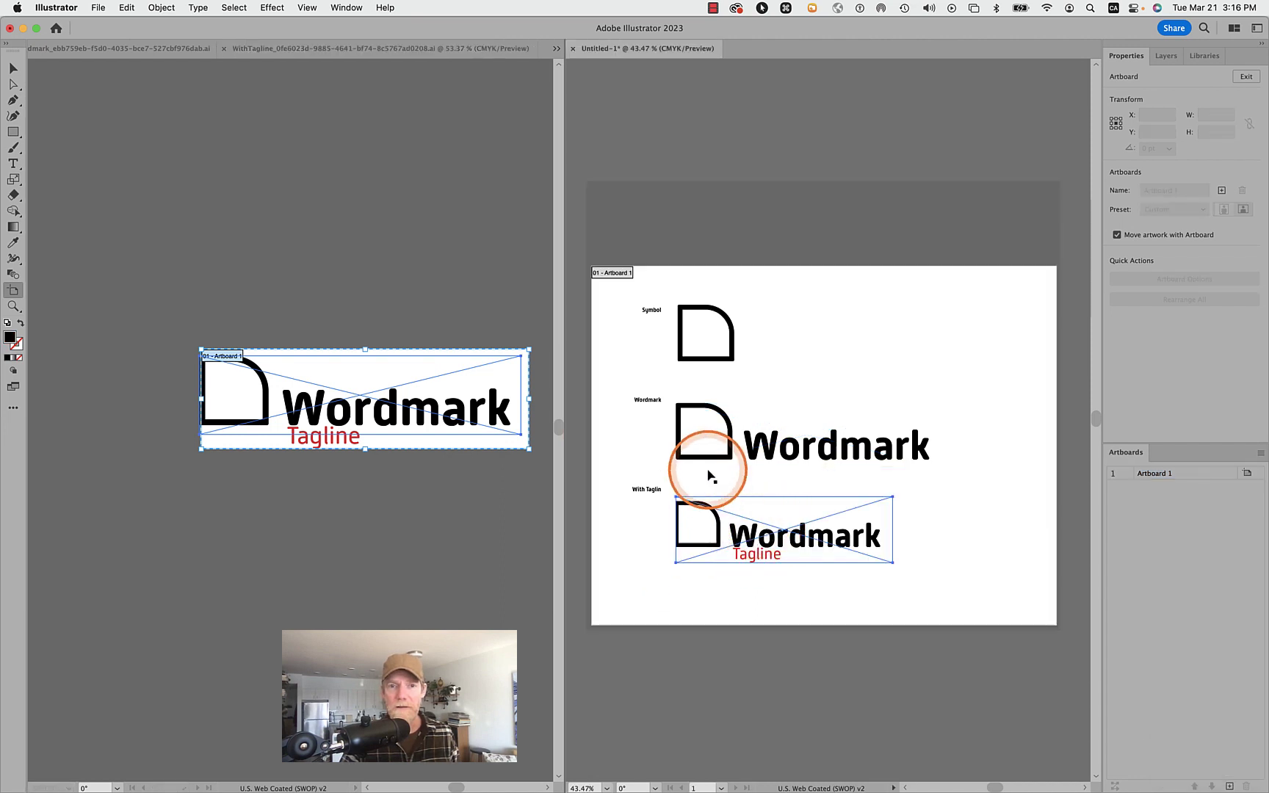
{"action": "key", "text": "super+space"}
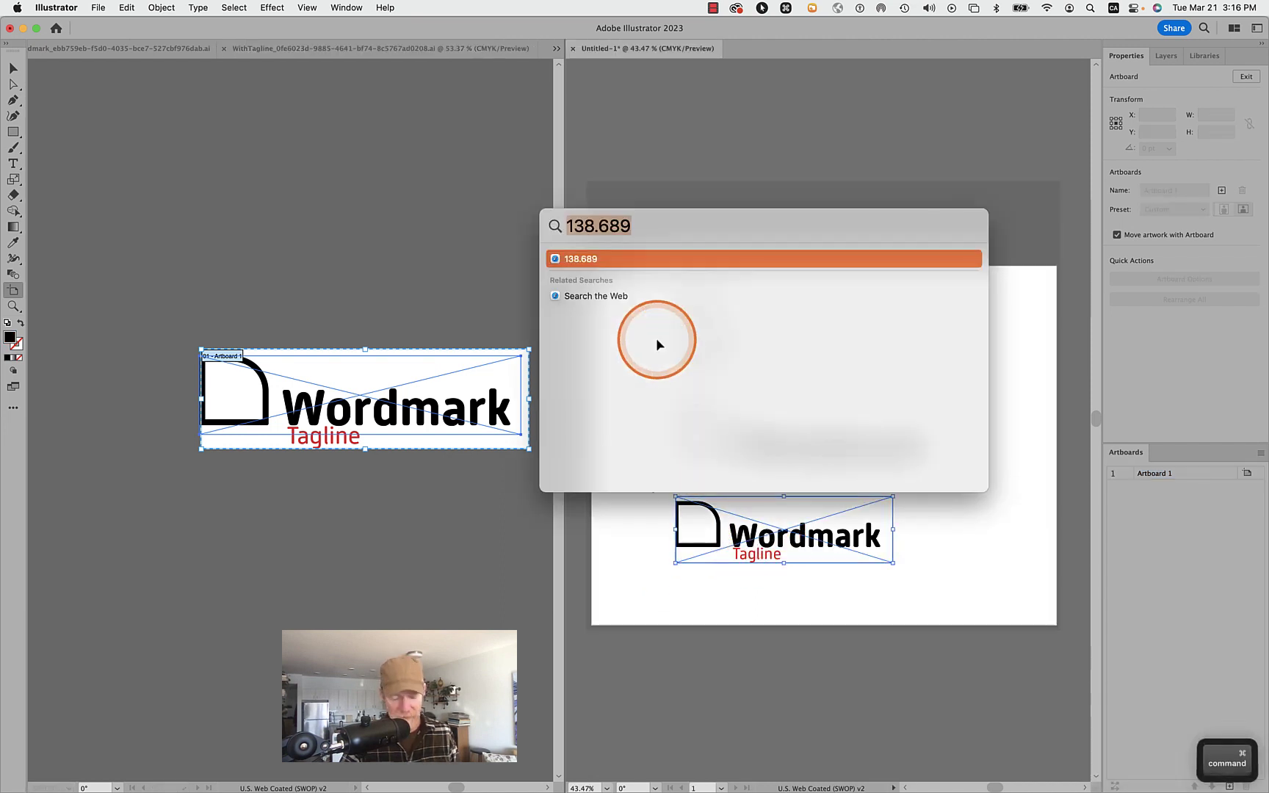
{"action": "left_click", "coordinate": [766, 550]}
{"action": "key", "text": "super+c"}
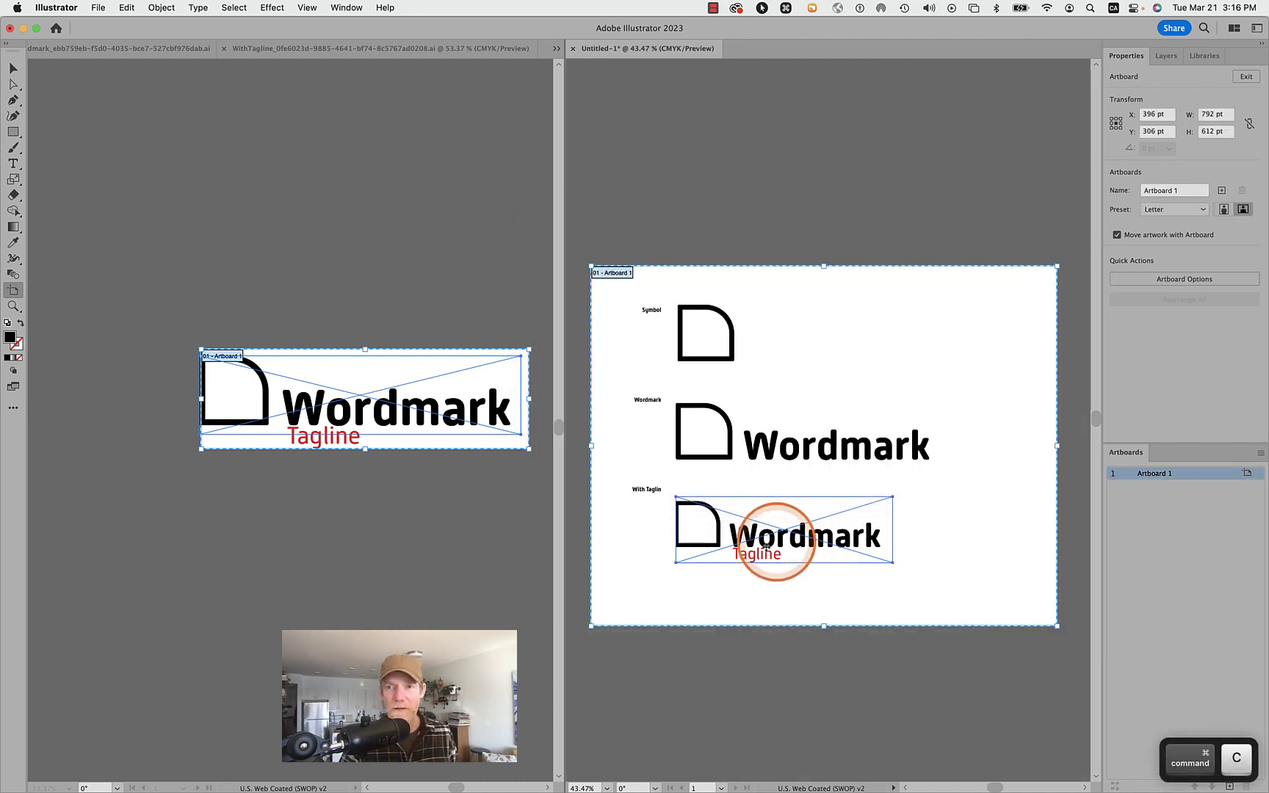
- Try to set the logo sheet artboard's height to the copied 138.689 pt, and undo the change
{"action": "left_click", "coordinate": [1208, 133]}
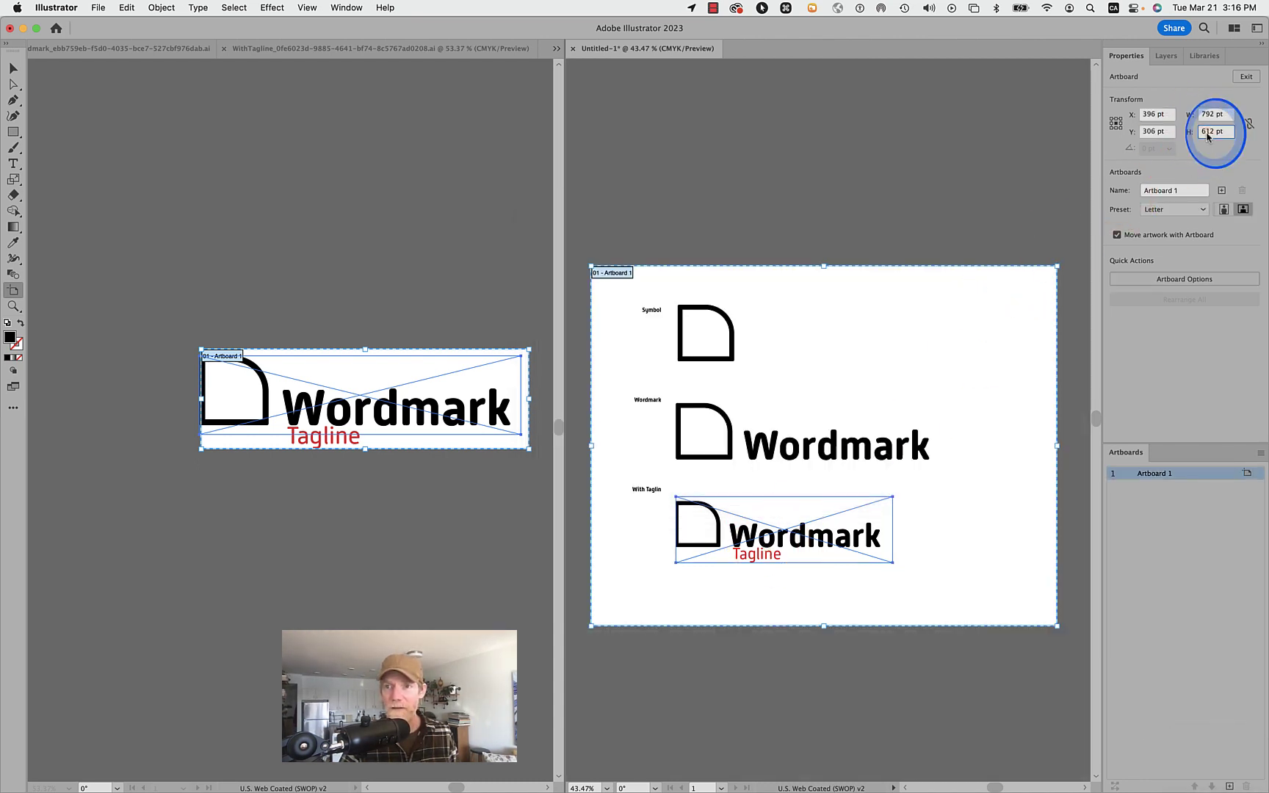
{"action": "key", "text": "super+v"}
{"action": "key", "text": "Return"}
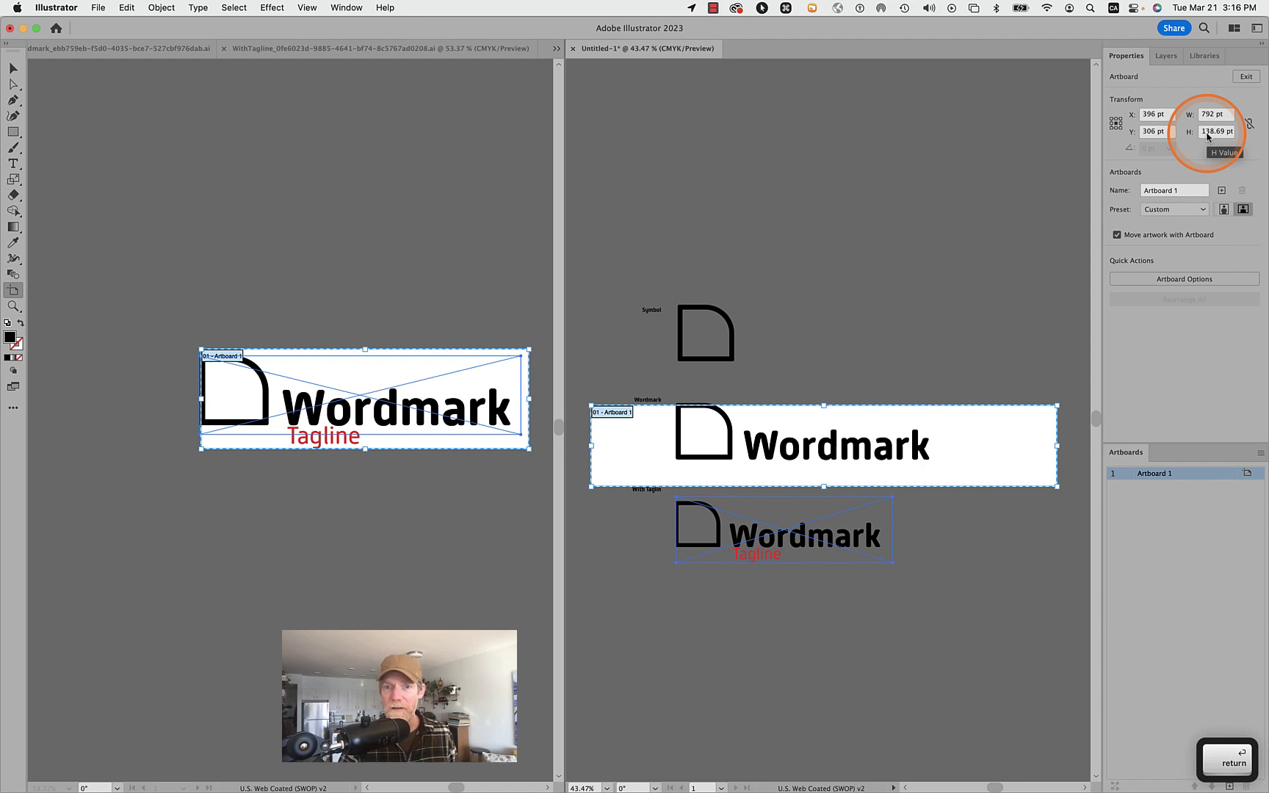
{"action": "key", "text": "super+z"}
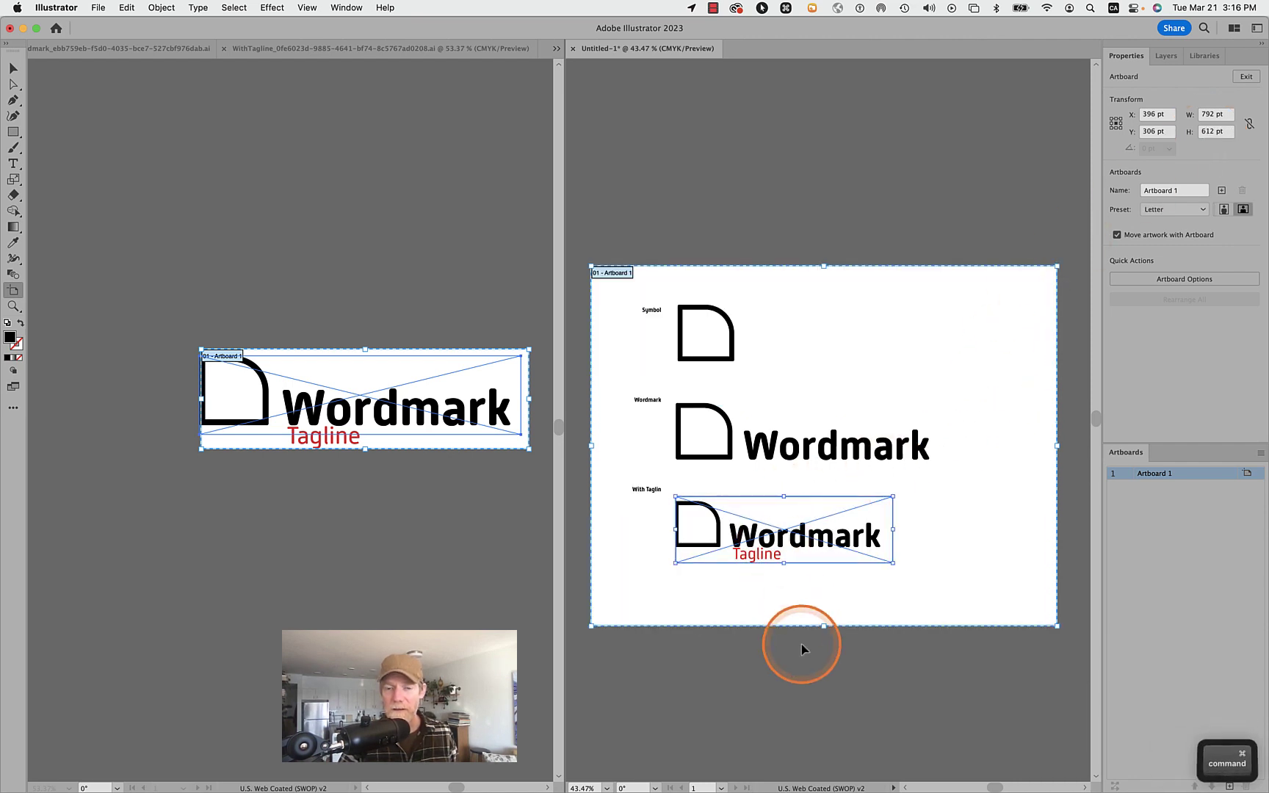
- Set the linked With Tagline logo's height on the logo sheet to 138.689 pt, keeping its proportions
{"action": "key", "text": "v"}
{"action": "left_click", "coordinate": [807, 533]}
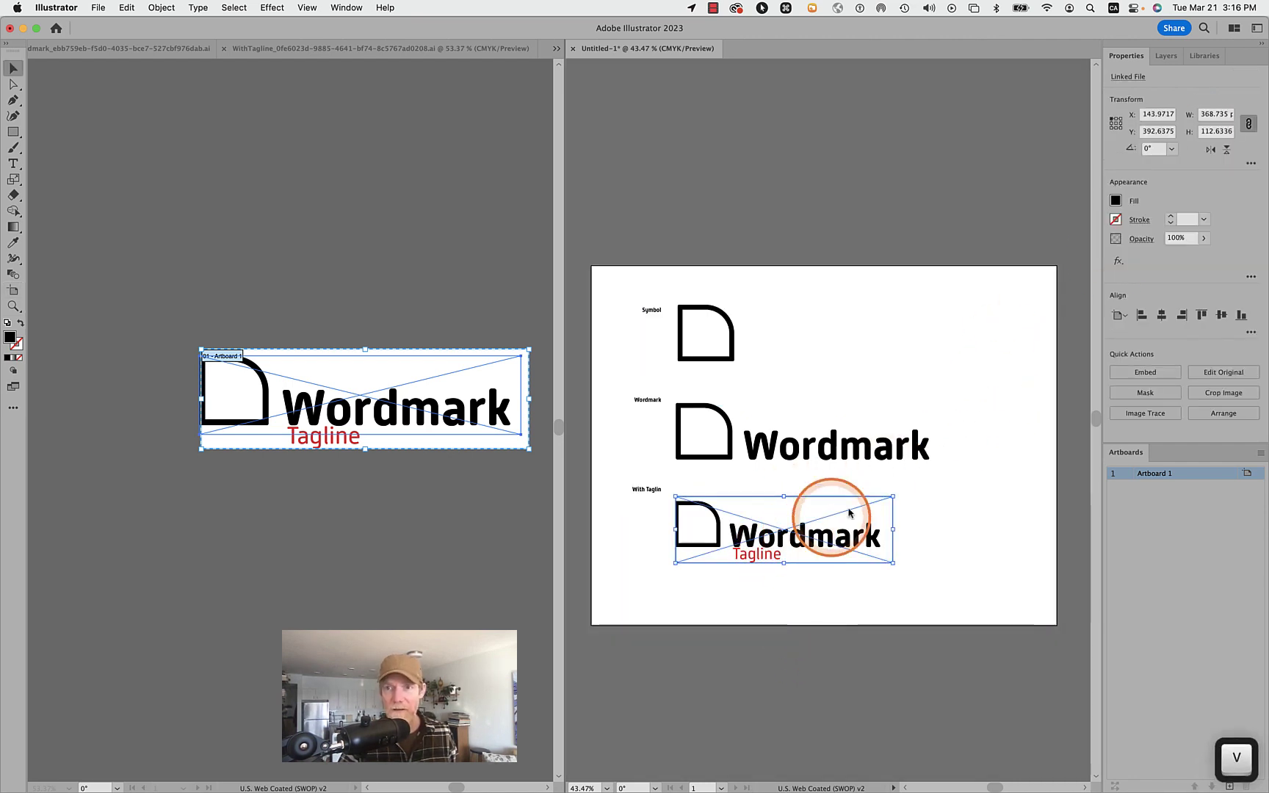
{"action": "left_click", "coordinate": [1212, 131]}
{"action": "key", "text": "super+v"}
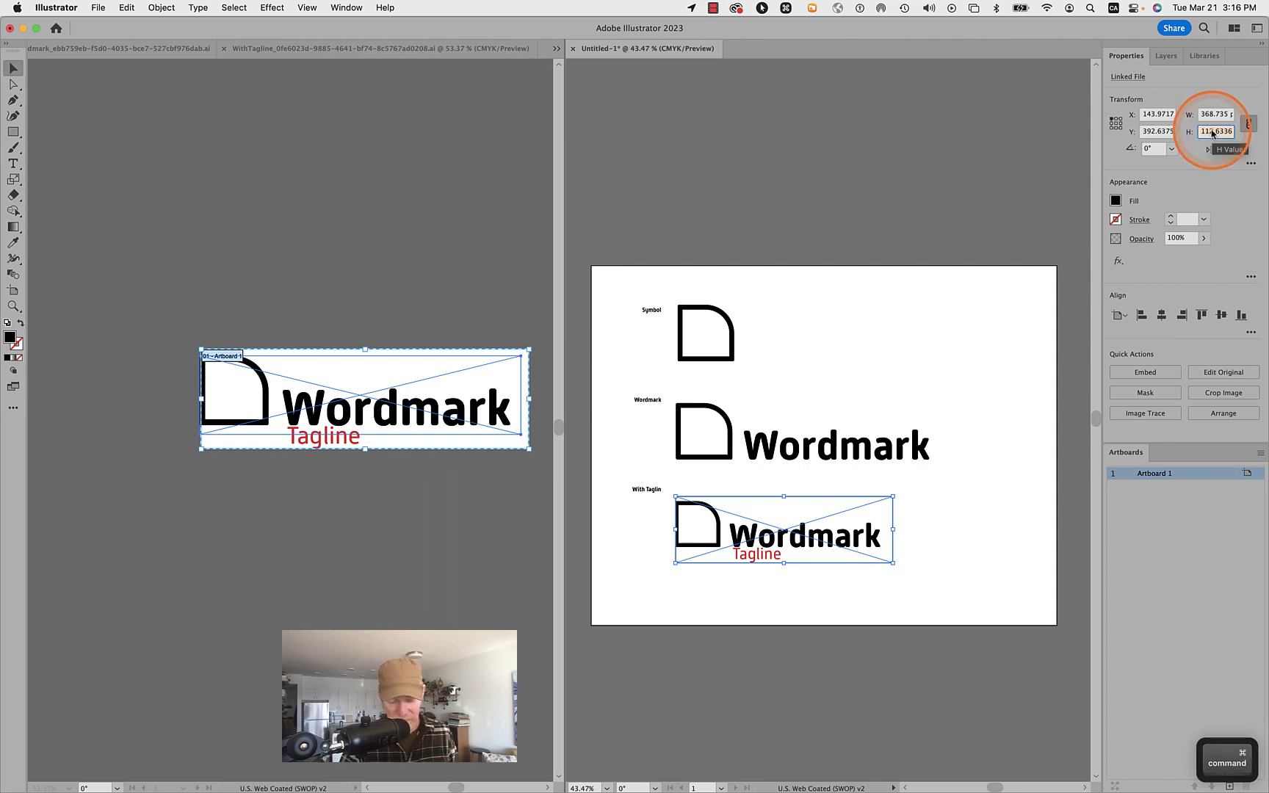
{"action": "key", "text": "Return"}
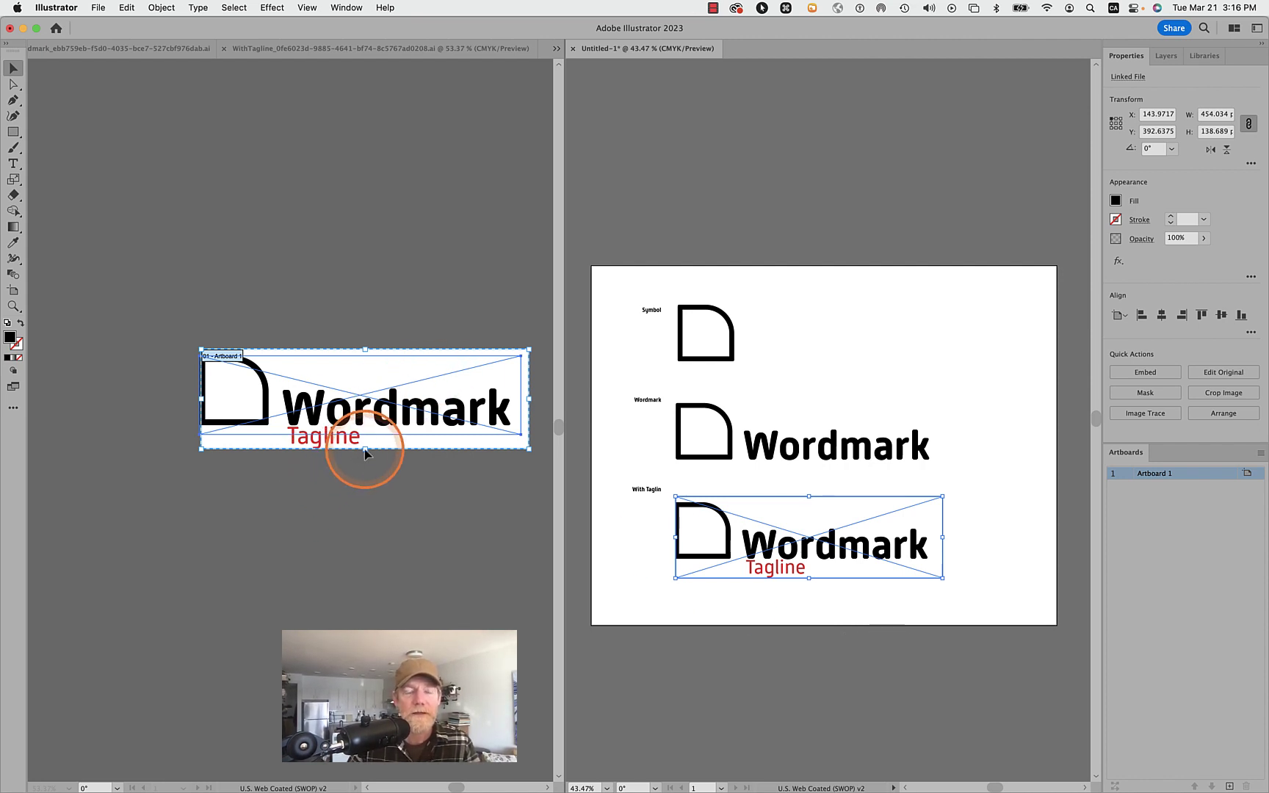
- Copy the width value of the With Tagline logo on the logo sheet
{"action": "left_click", "coordinate": [854, 539]}
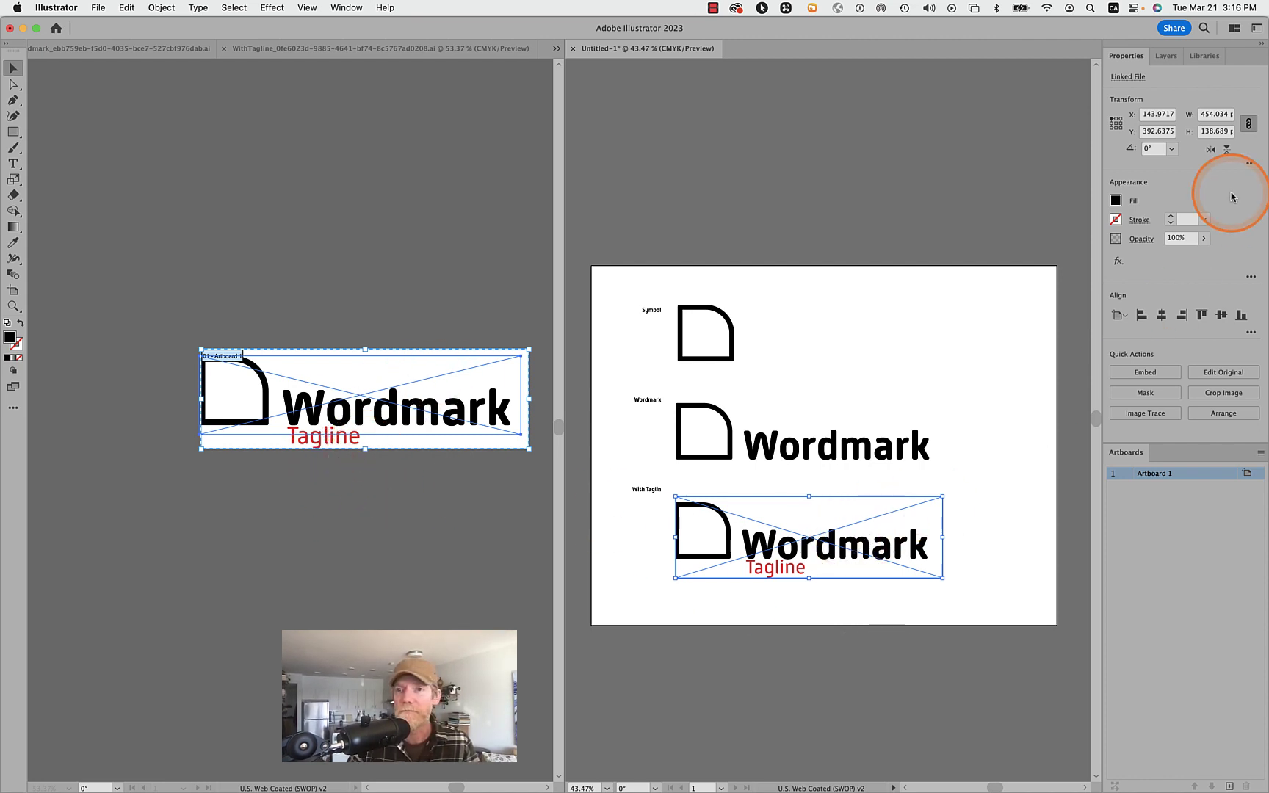
{"action": "left_click", "coordinate": [1214, 114]}
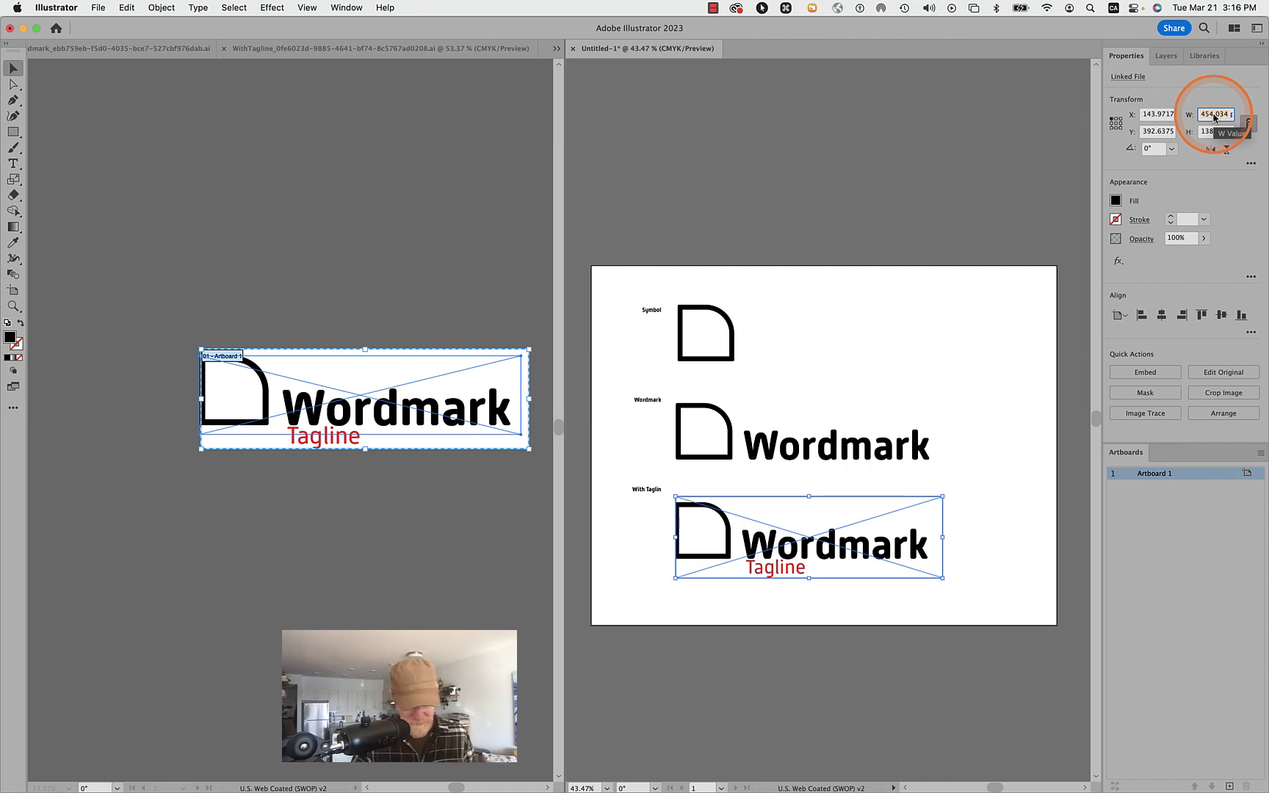
{"action": "key", "text": "cmd+c"}
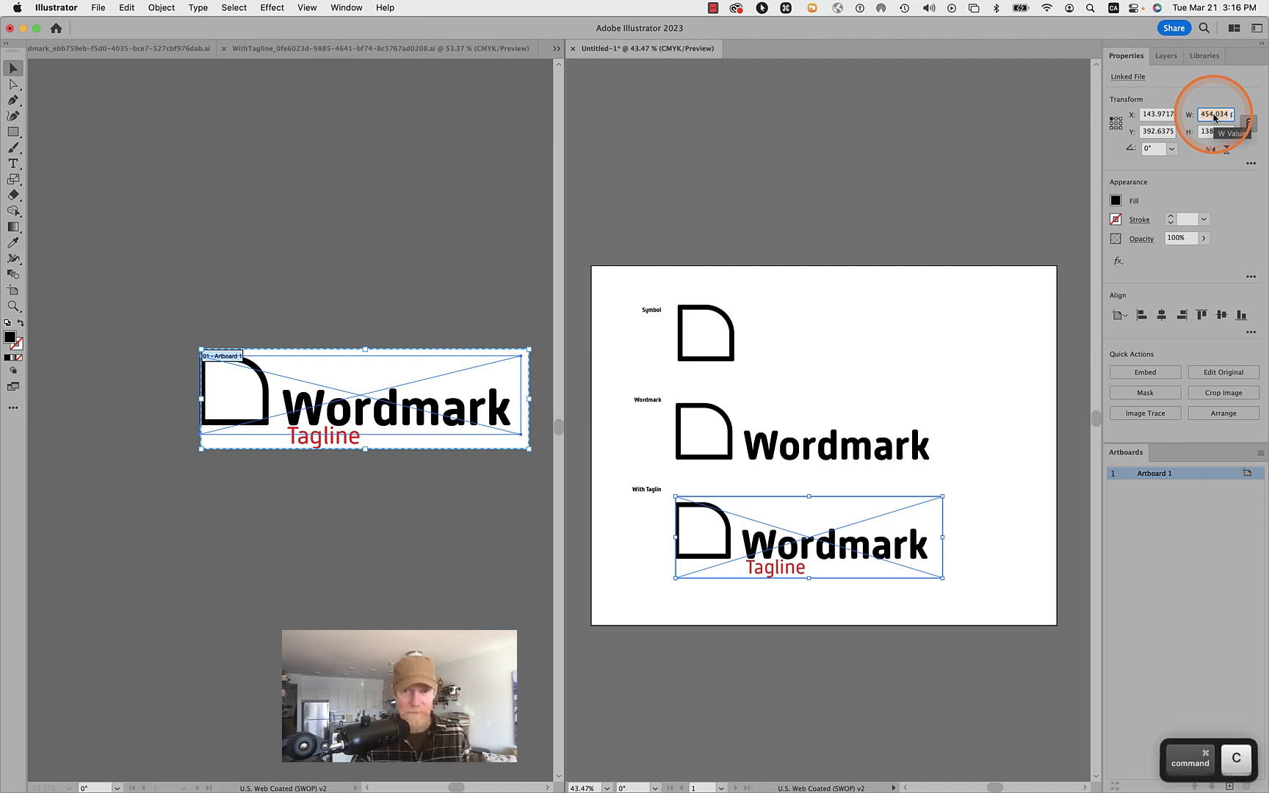
- Move the Tagline text in the With Tagline document straight down, clear of the Wordmark, and fill it with Black
{"action": "left_click", "coordinate": [365, 450]}
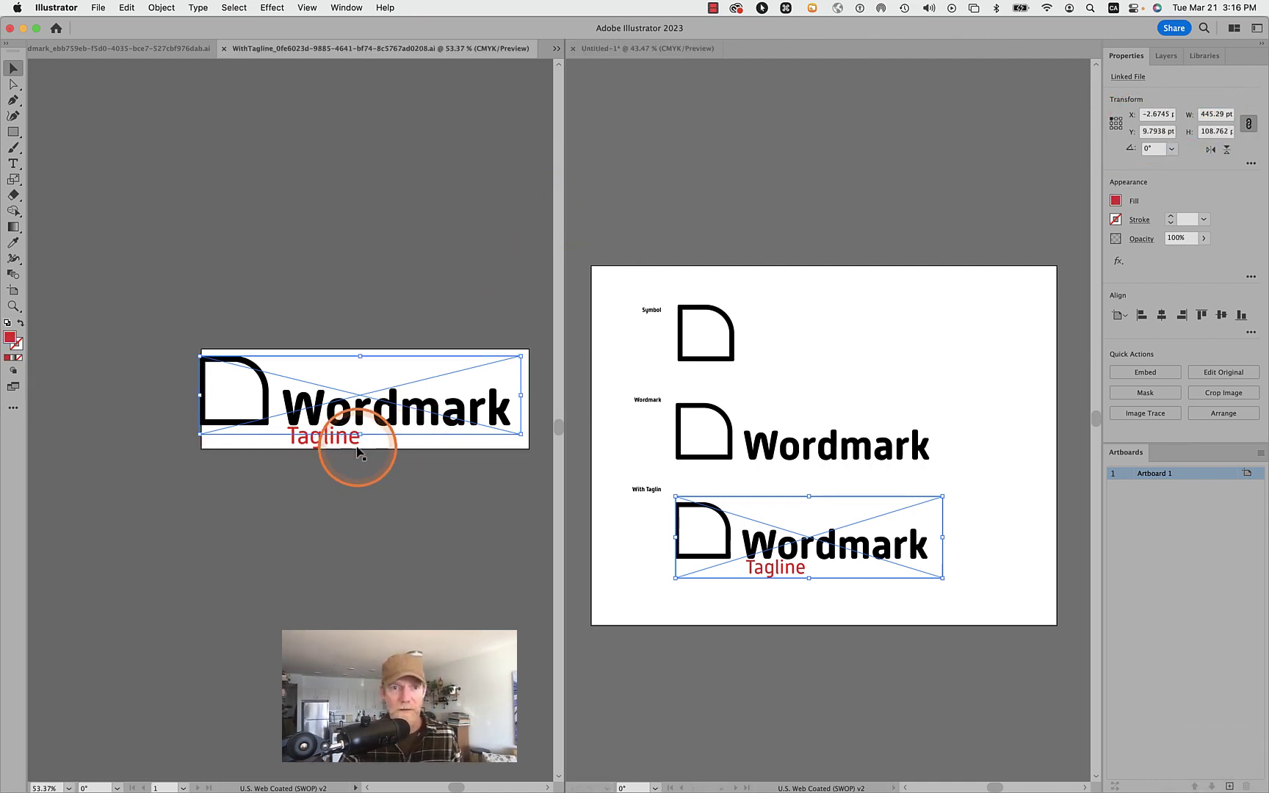
{"action": "mouse_move", "coordinate": [353, 446]}
{"action": "left_mouse_down"}
{"action": "mouse_move", "coordinate": [351, 462]}
{"action": "mouse_move", "coordinate": [365, 458]}
{"action": "left_mouse_up"}
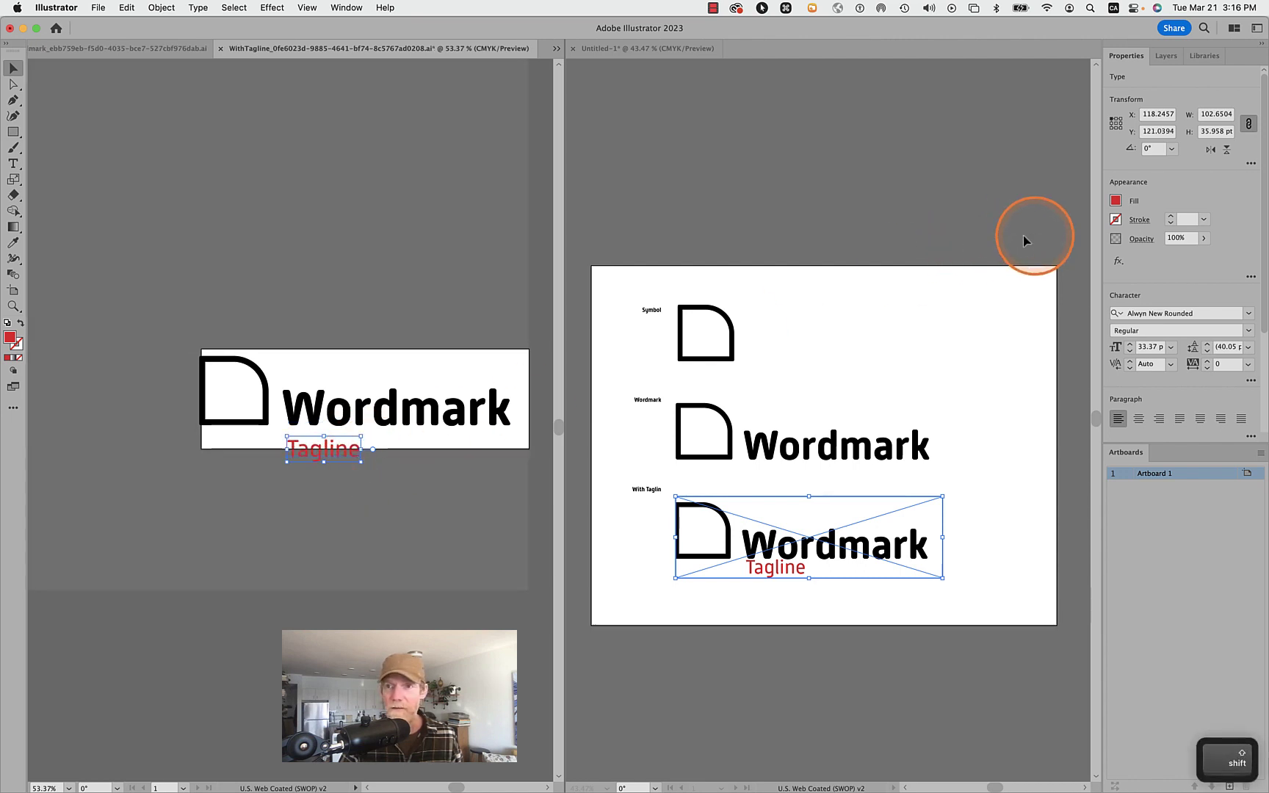
{"action": "left_click", "coordinate": [1115, 203]}
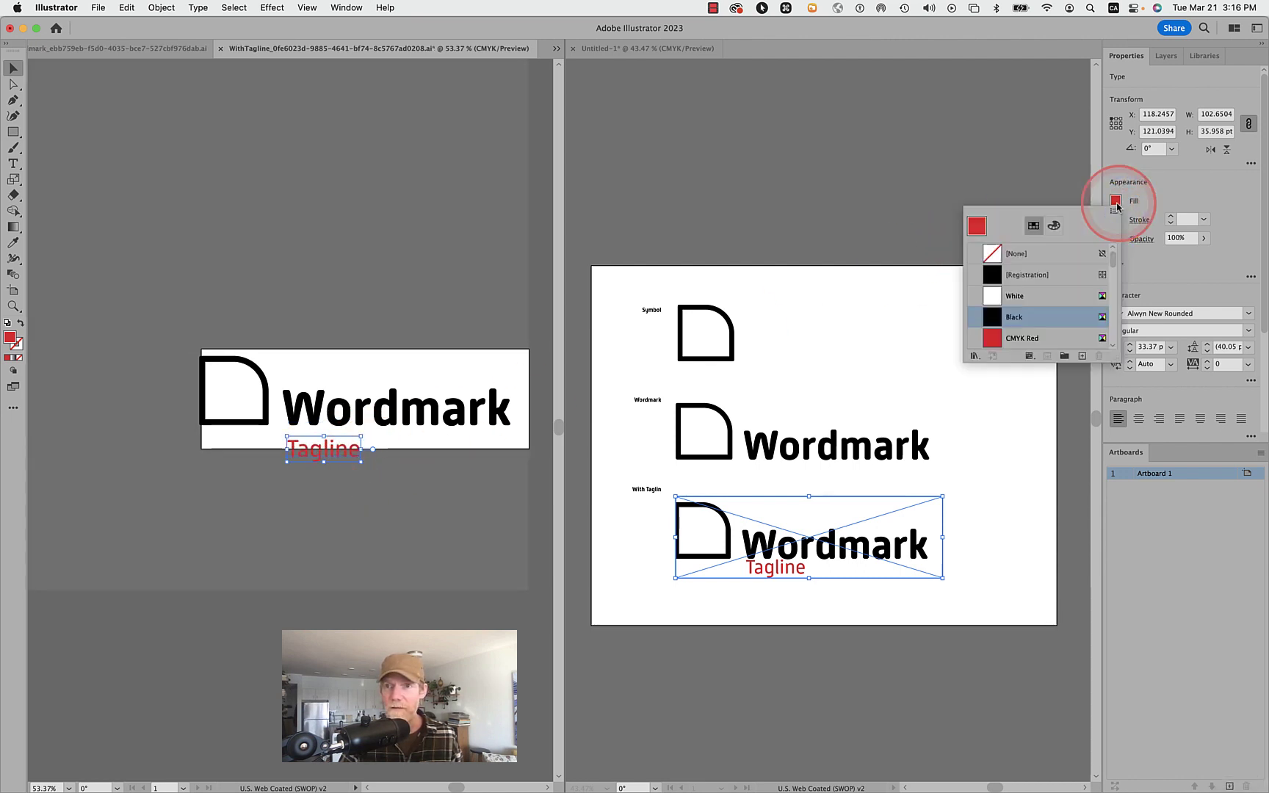
{"action": "left_click", "coordinate": [1029, 319]}
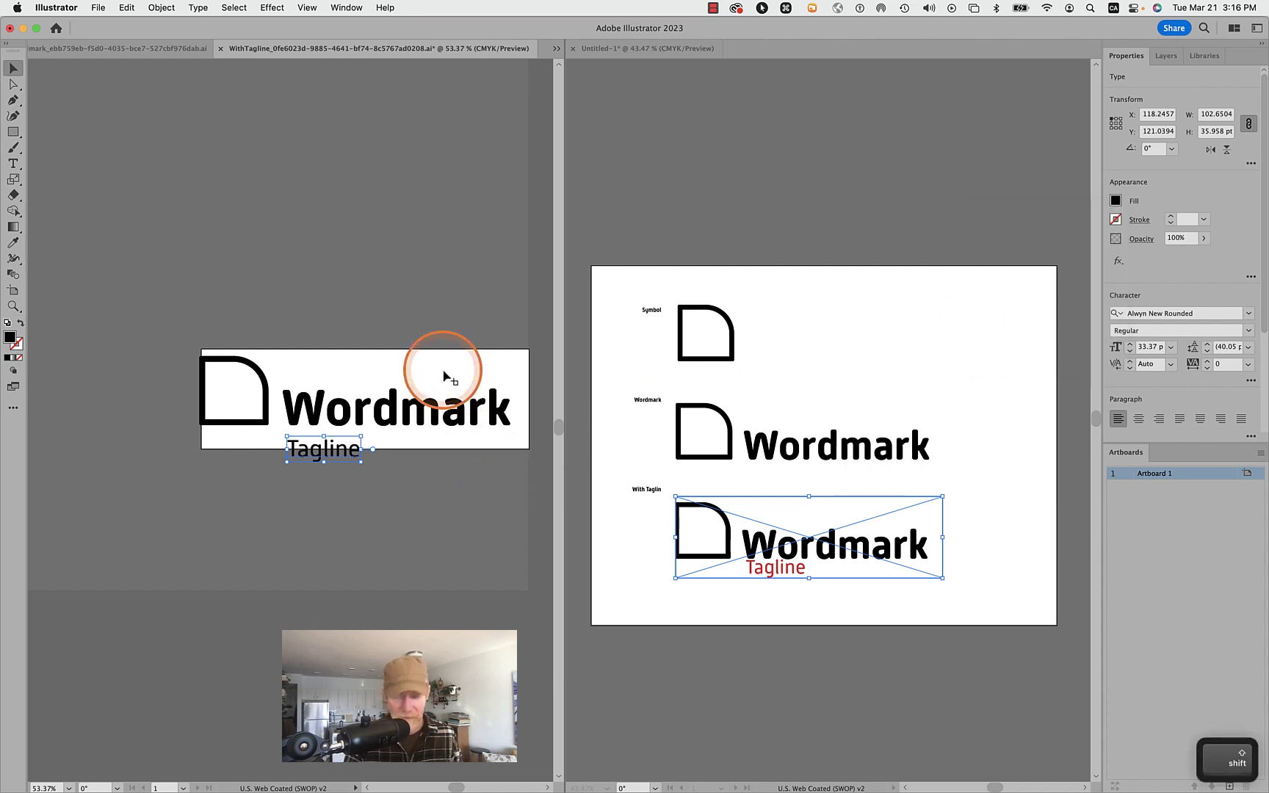
- Extend the With Tagline document's artboard downward to about 167 pt high, save it, and return to the logo sheet
{"action": "key", "text": "shift+o"}
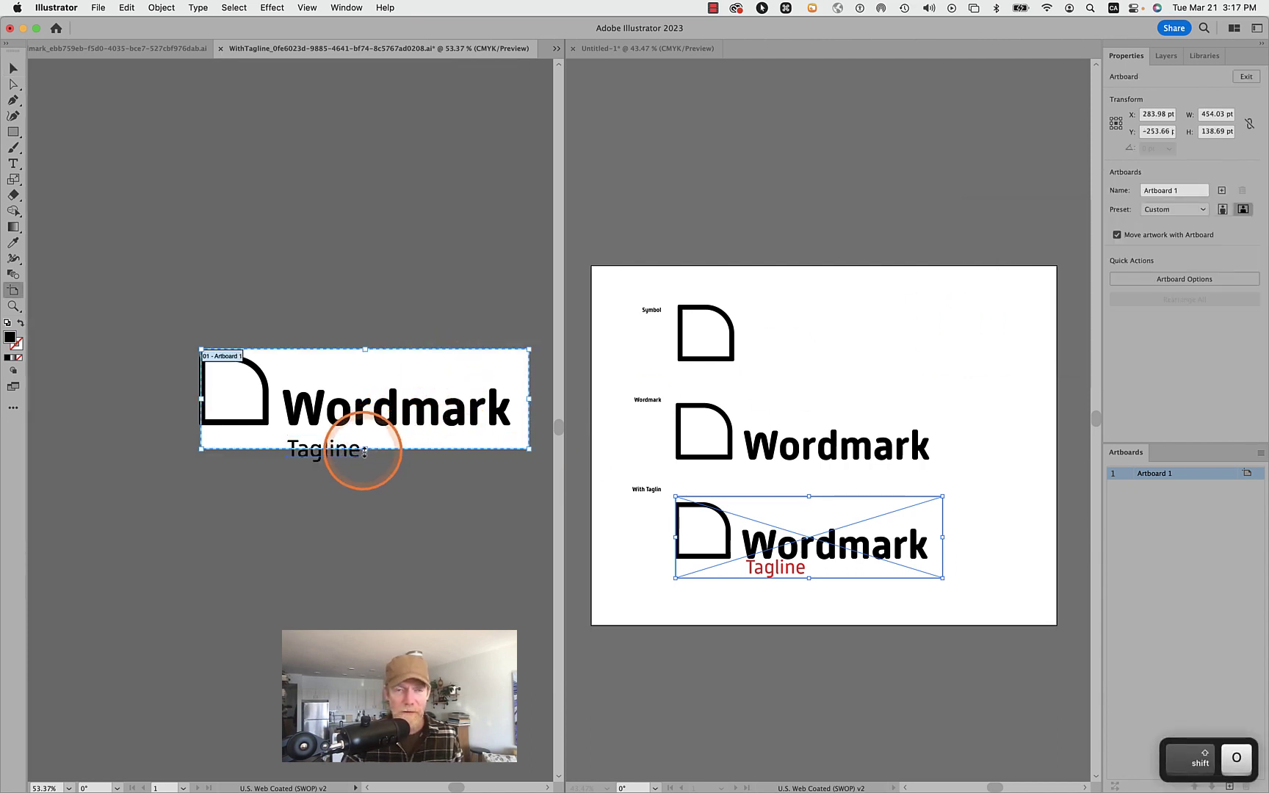
{"action": "left_click_drag", "start_coordinate": [365, 449], "coordinate": [364, 473]}
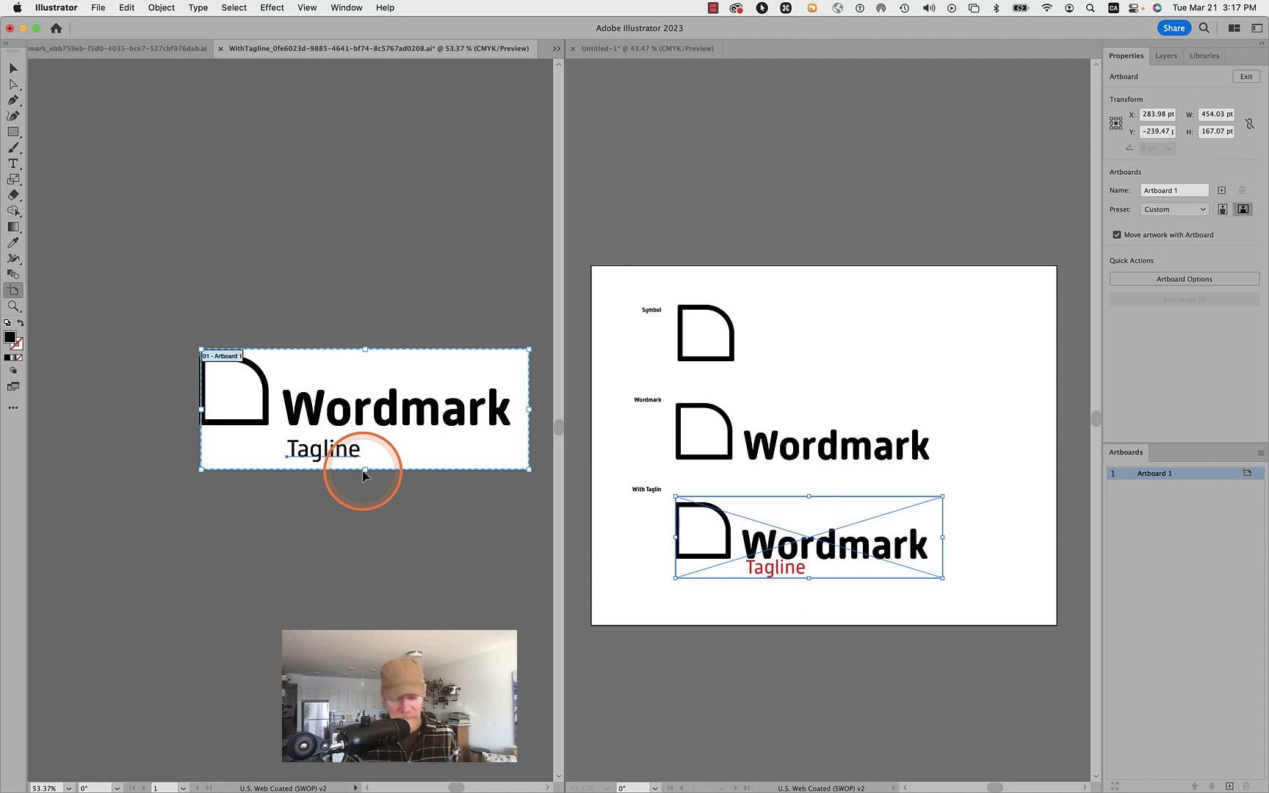
{"action": "key", "text": "super+s"}
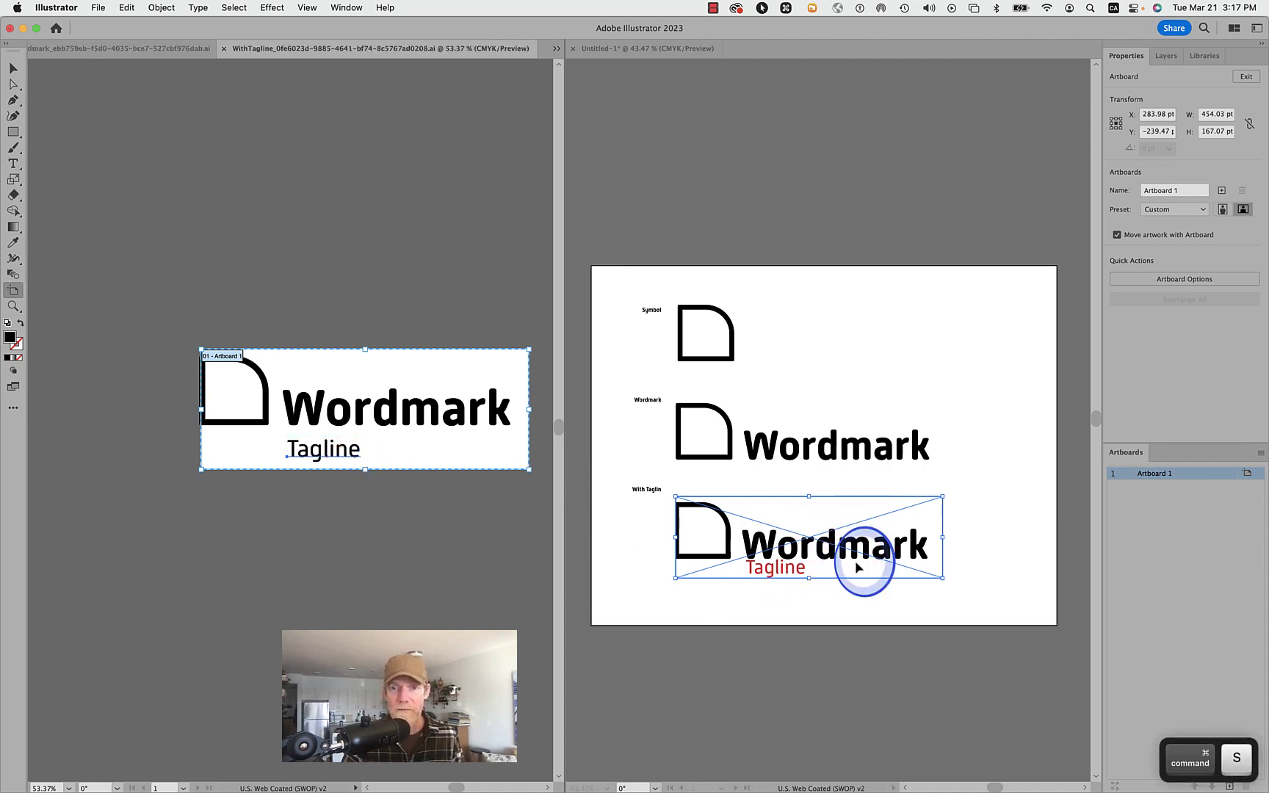
{"action": "left_click", "coordinate": [857, 568]}
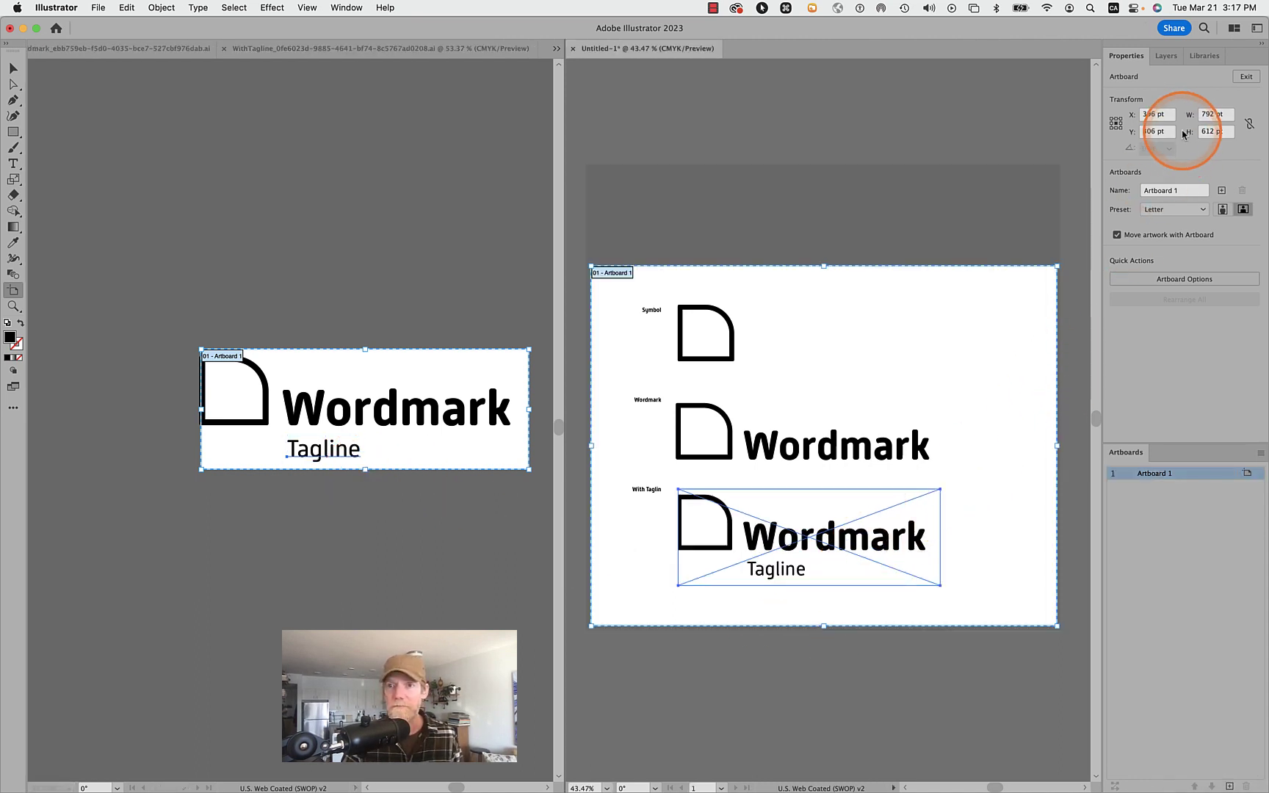
{"action": "key", "text": "super+space"}
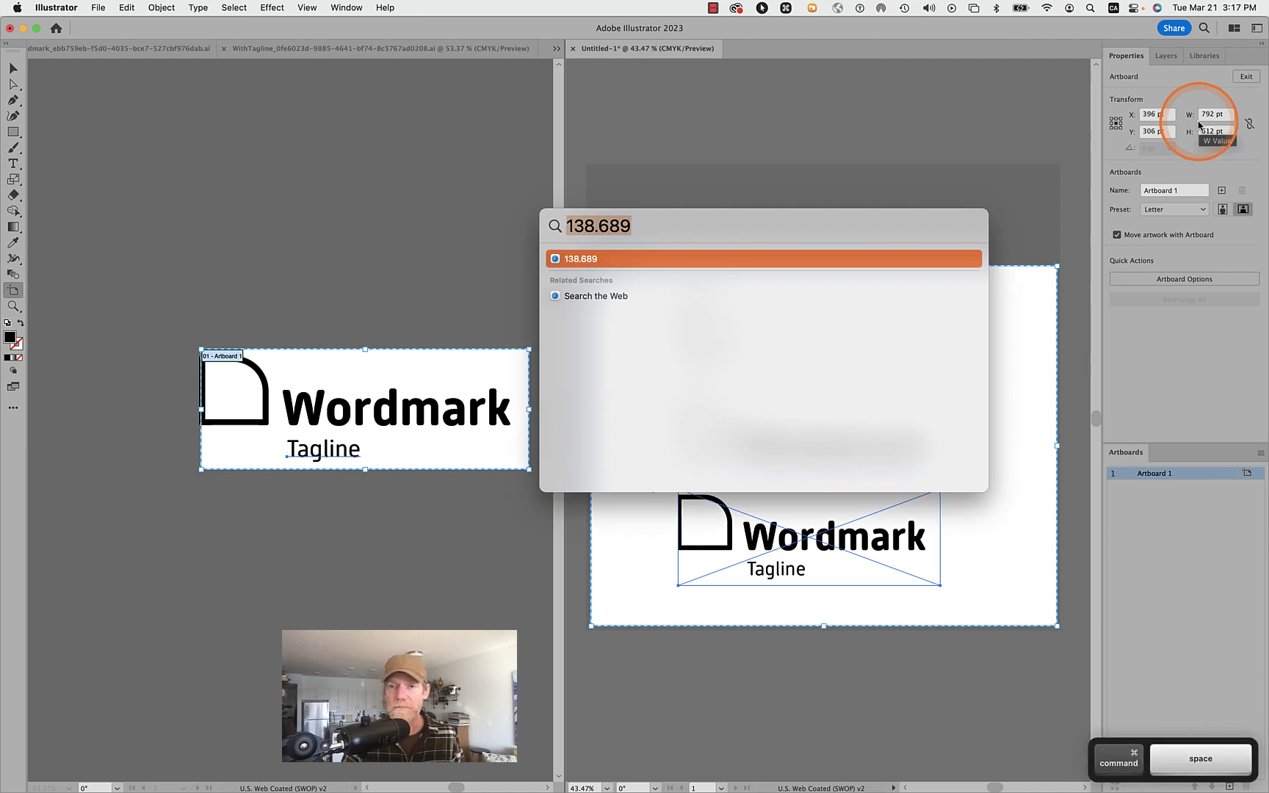
{"action": "key", "text": "super+space"}
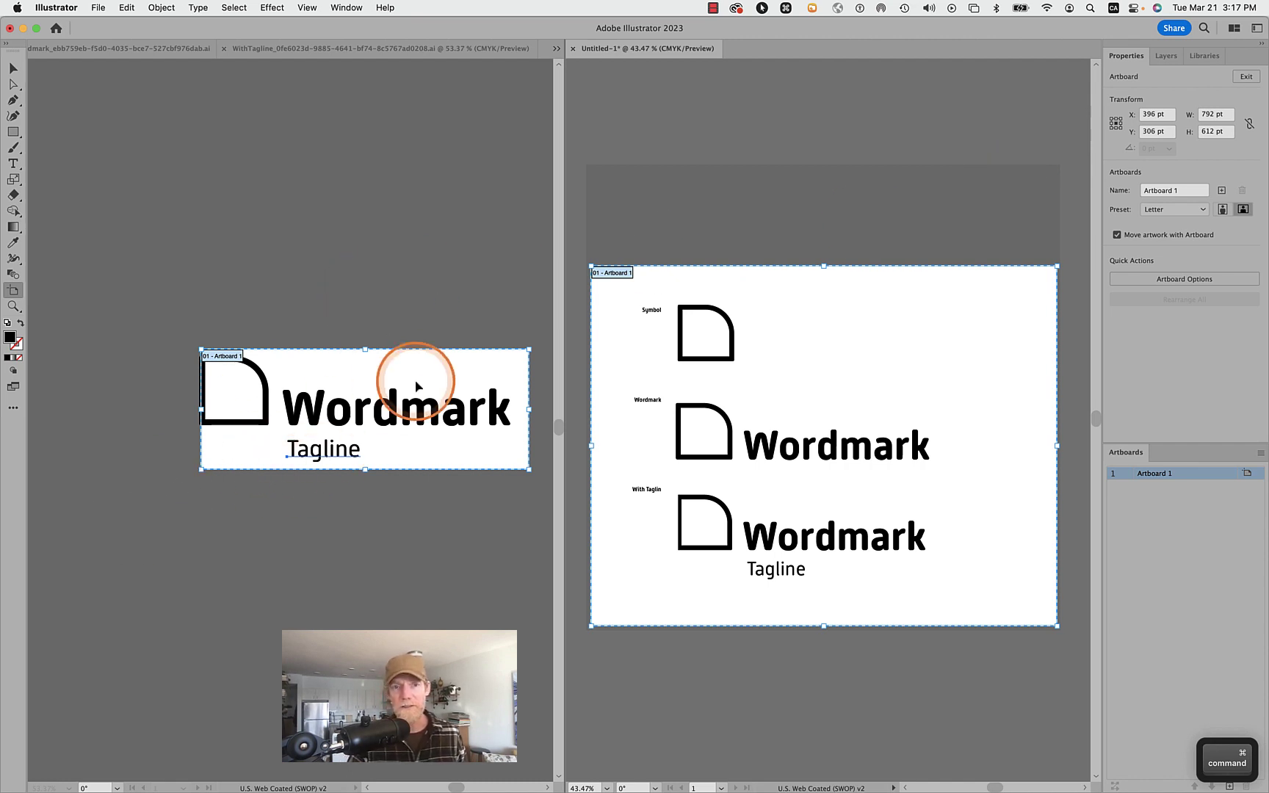
{"action": "double_click", "coordinate": [1209, 116]}
{"action": "key", "text": "super+c"}
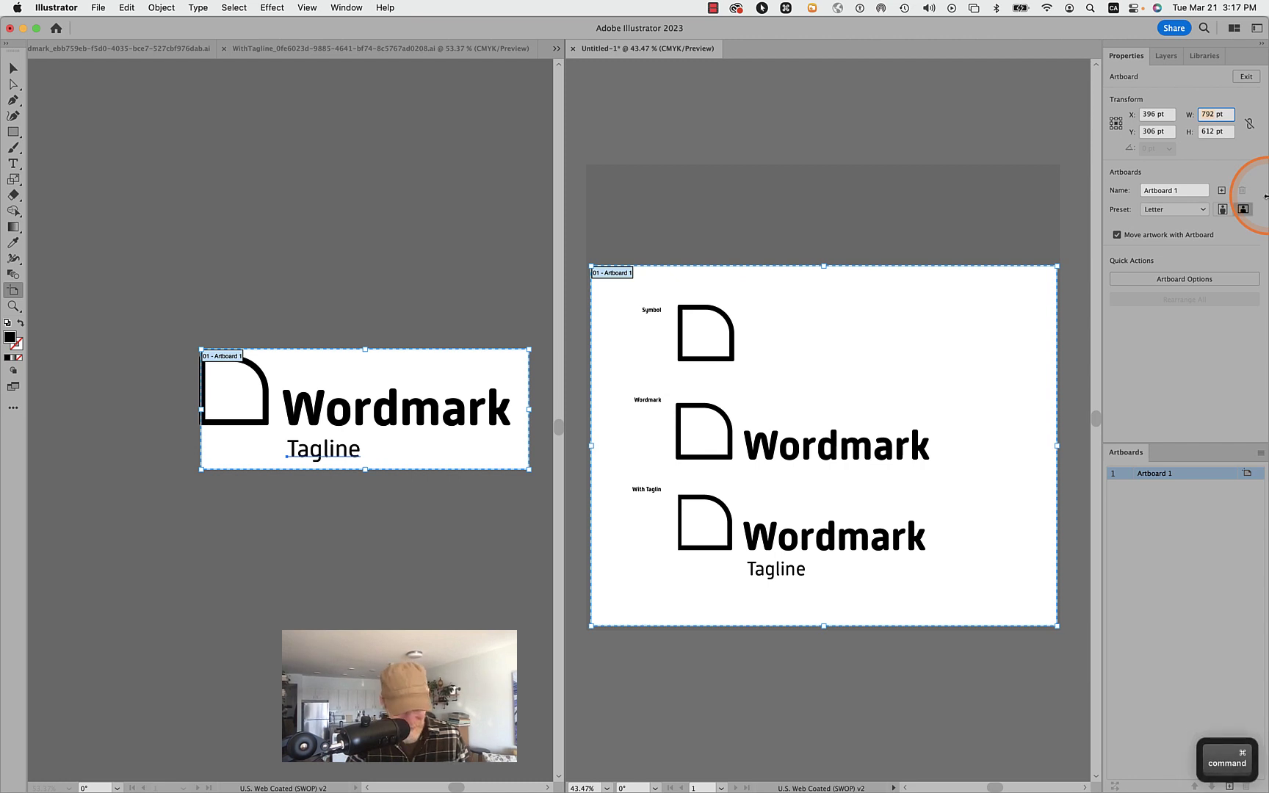
{"action": "left_click", "coordinate": [844, 521]}
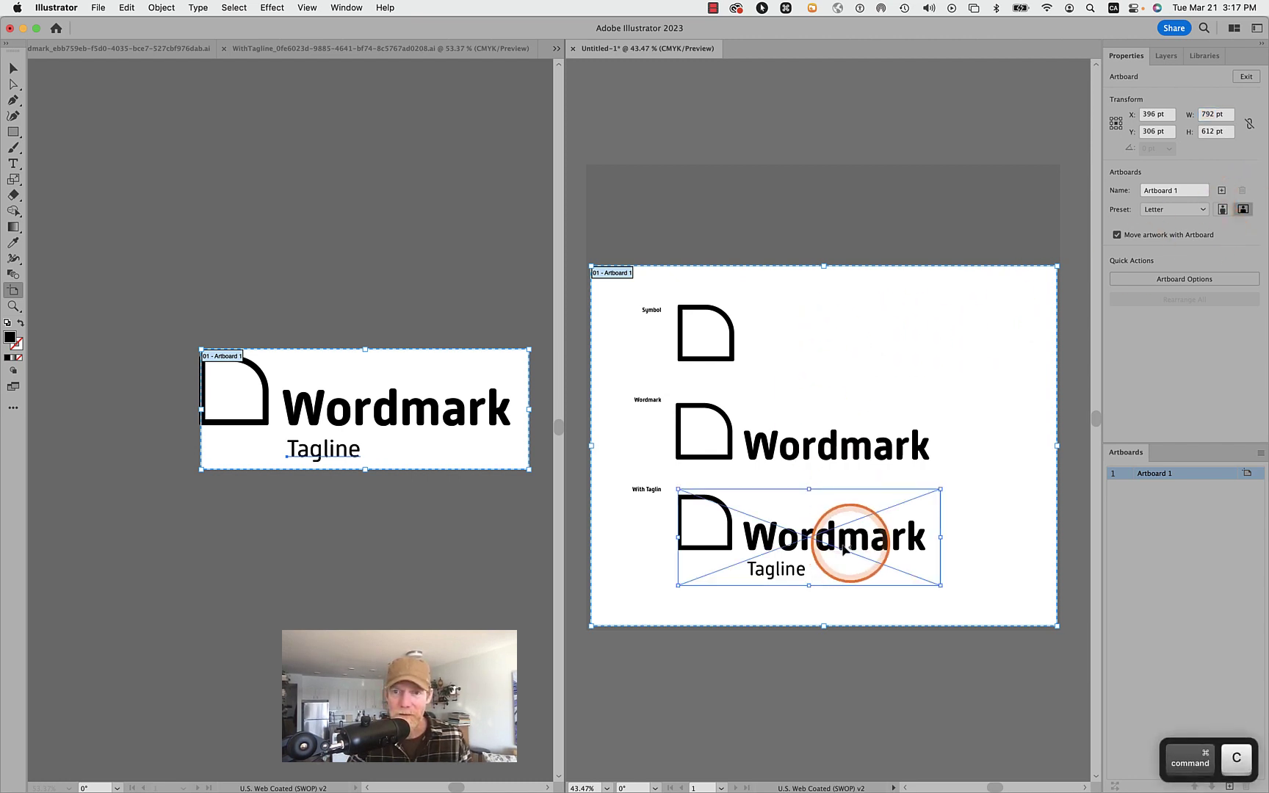
{"action": "left_click", "coordinate": [787, 242], "text": "super"}
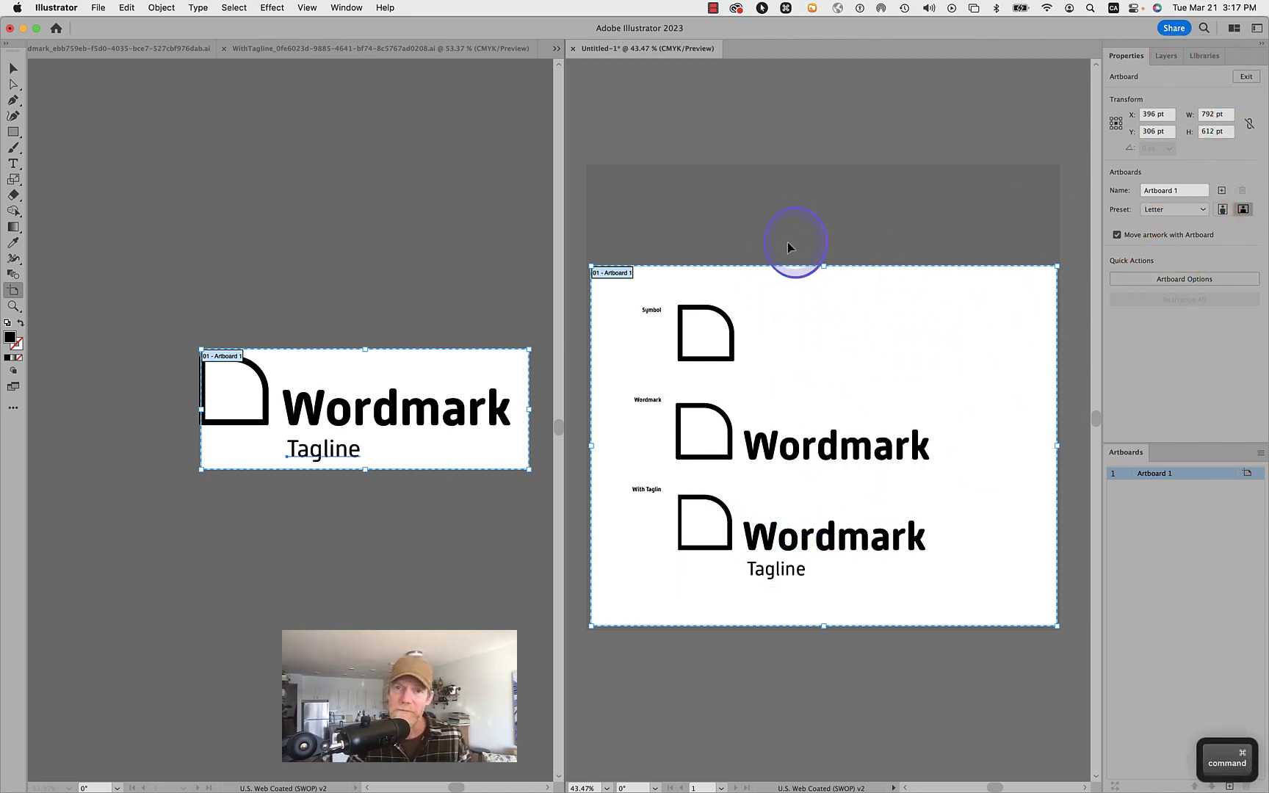
- Nudge the linked Wordmark in the With Tagline document right to X 3.33 pt so it sits inside the artboard, and save
{"action": "scroll", "coordinate": [813, 496], "scroll_direction": "down", "scroll_amount": 5}
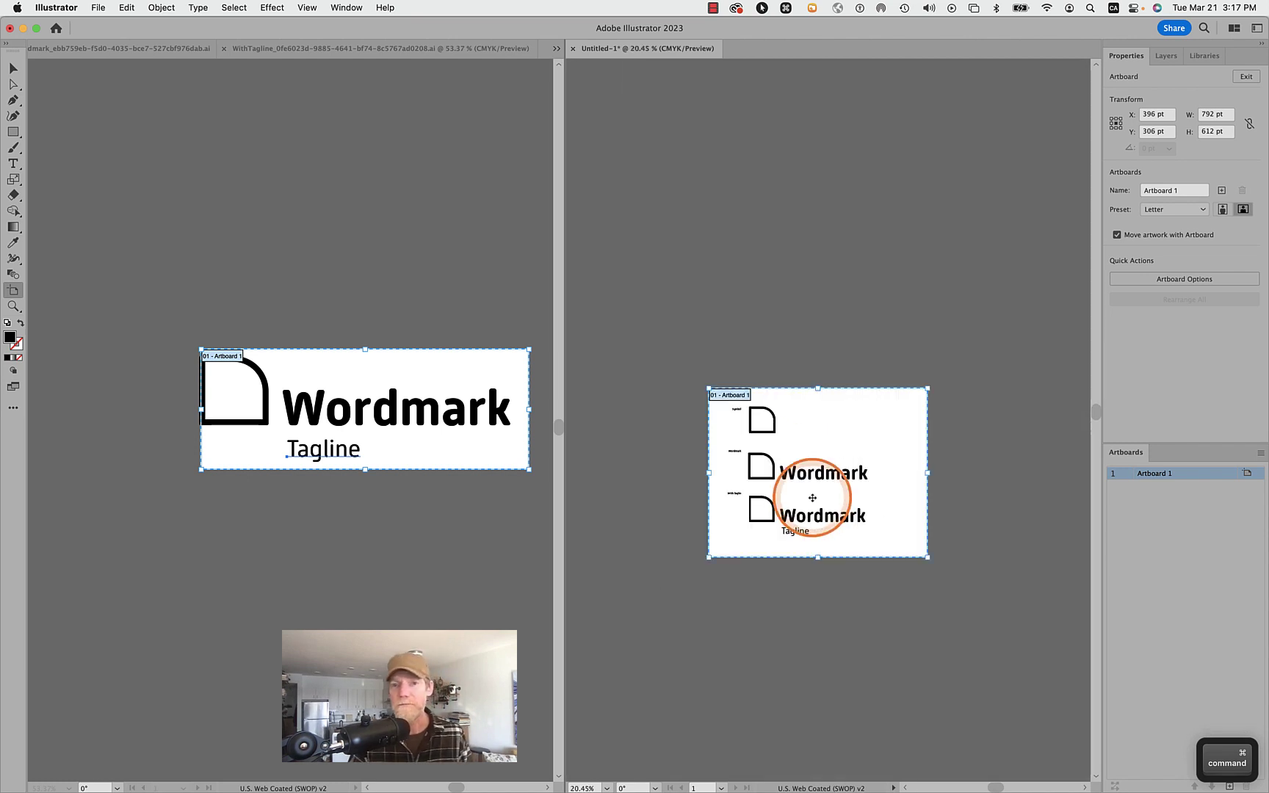
{"action": "scroll", "coordinate": [866, 409], "scroll_direction": "up", "scroll_amount": 8}
{"action": "scroll", "coordinate": [742, 518], "scroll_direction": "up", "scroll_amount": 10}
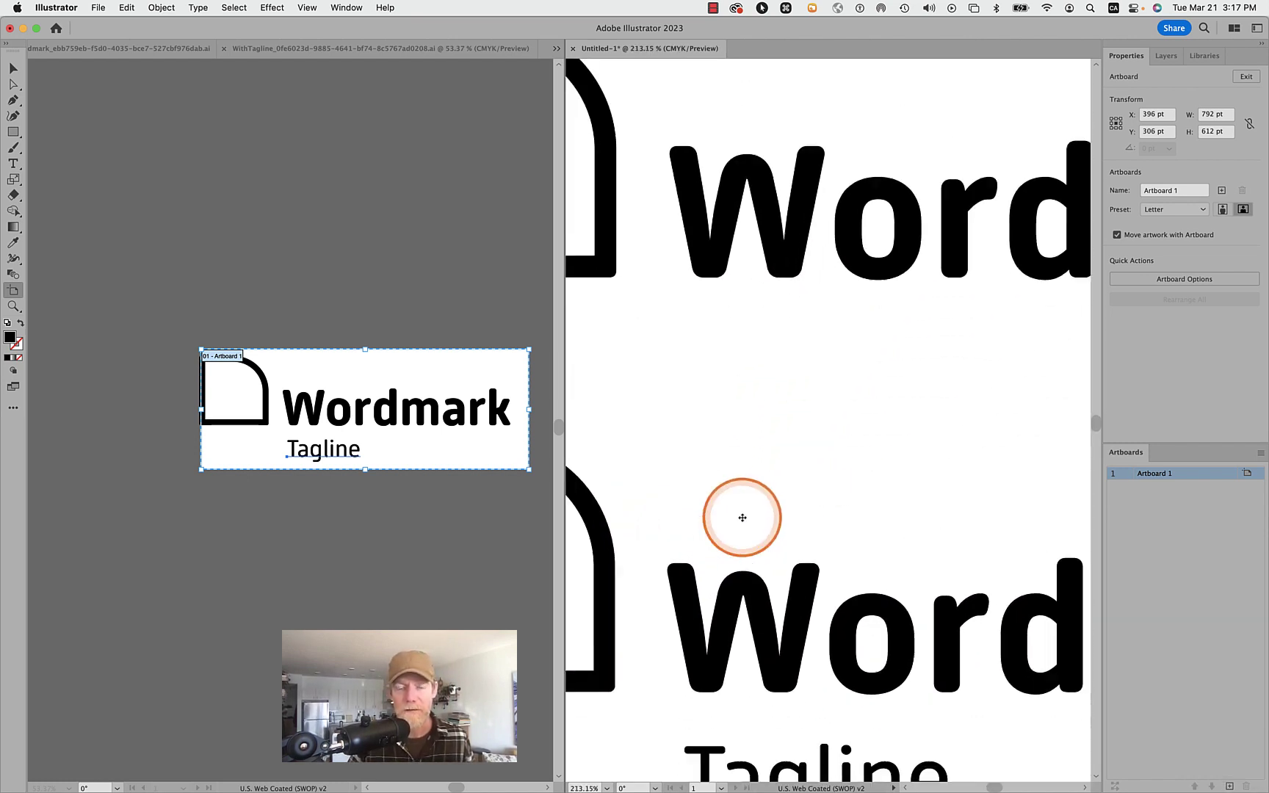
{"action": "scroll", "coordinate": [742, 518], "scroll_direction": "left", "scroll_amount": 5}
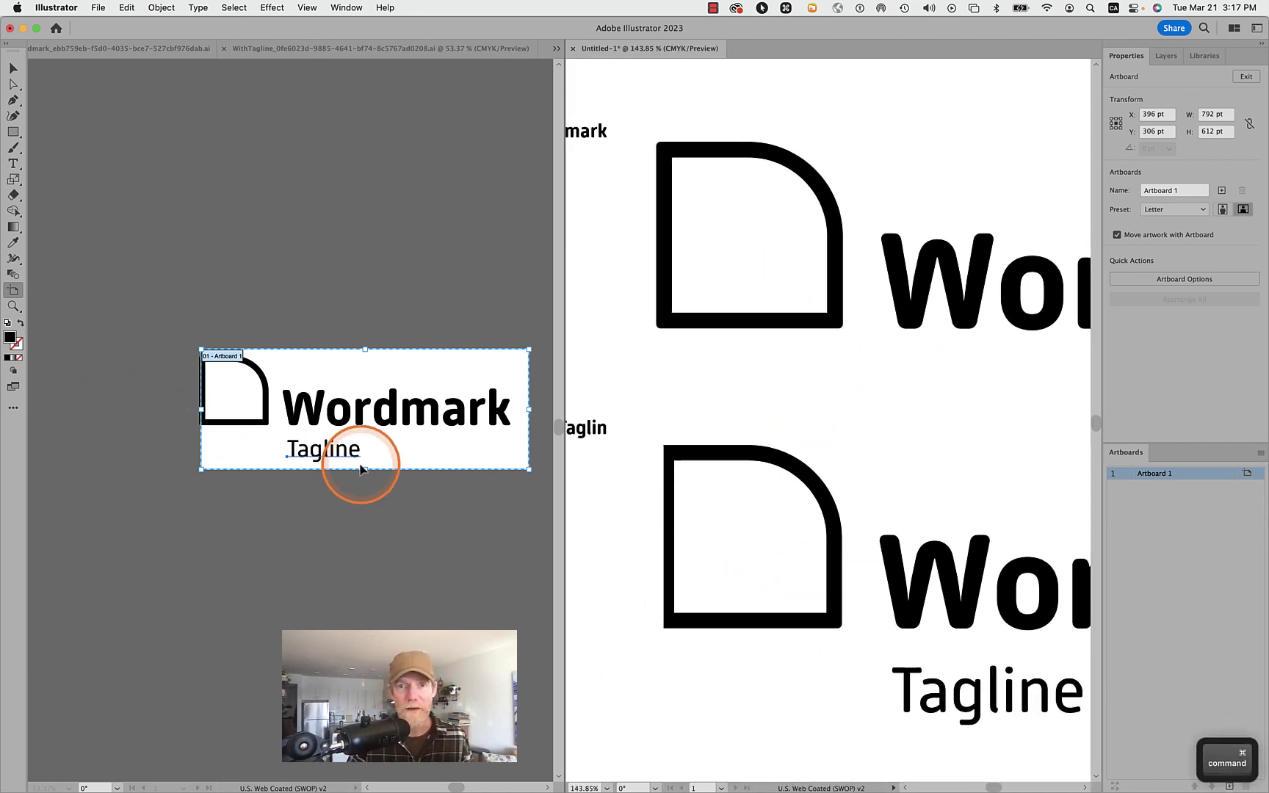
{"action": "key", "text": "v"}
{"action": "left_click", "coordinate": [323, 448]}
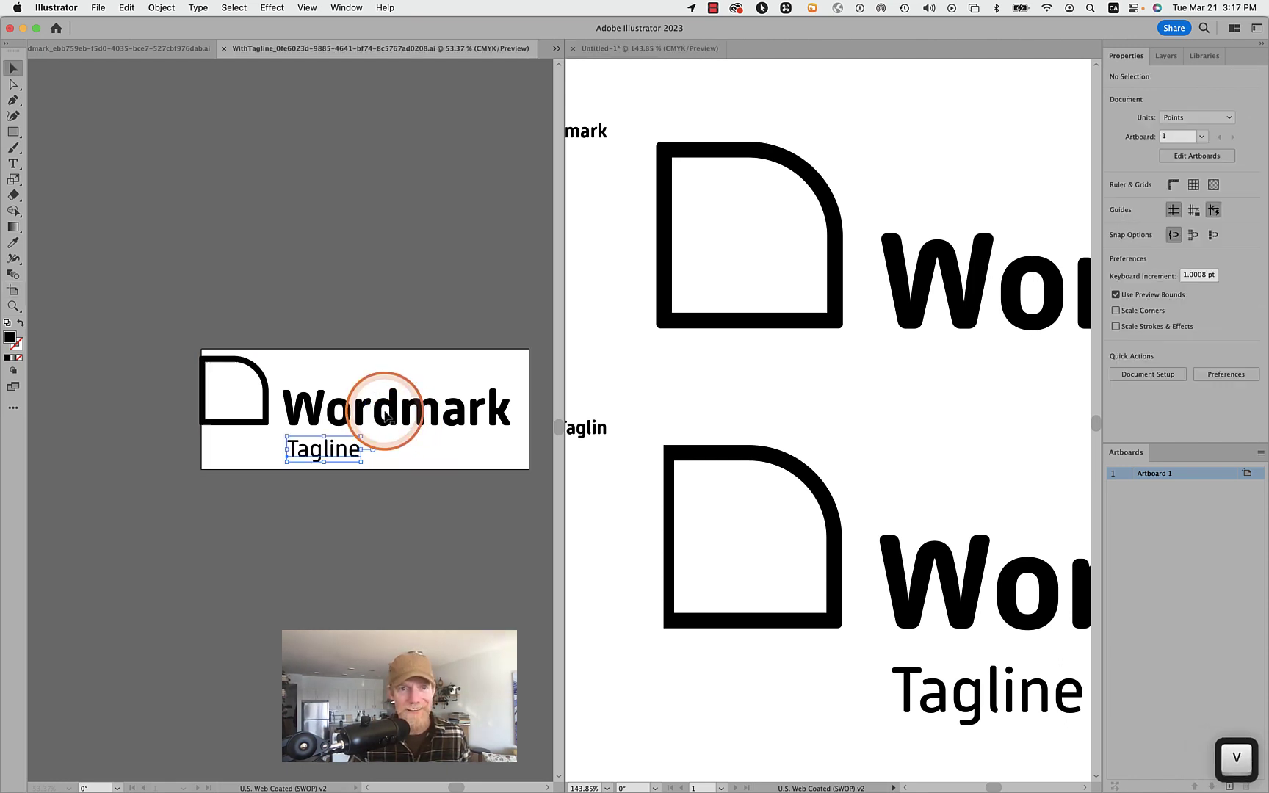
{"action": "left_click", "coordinate": [212, 425]}
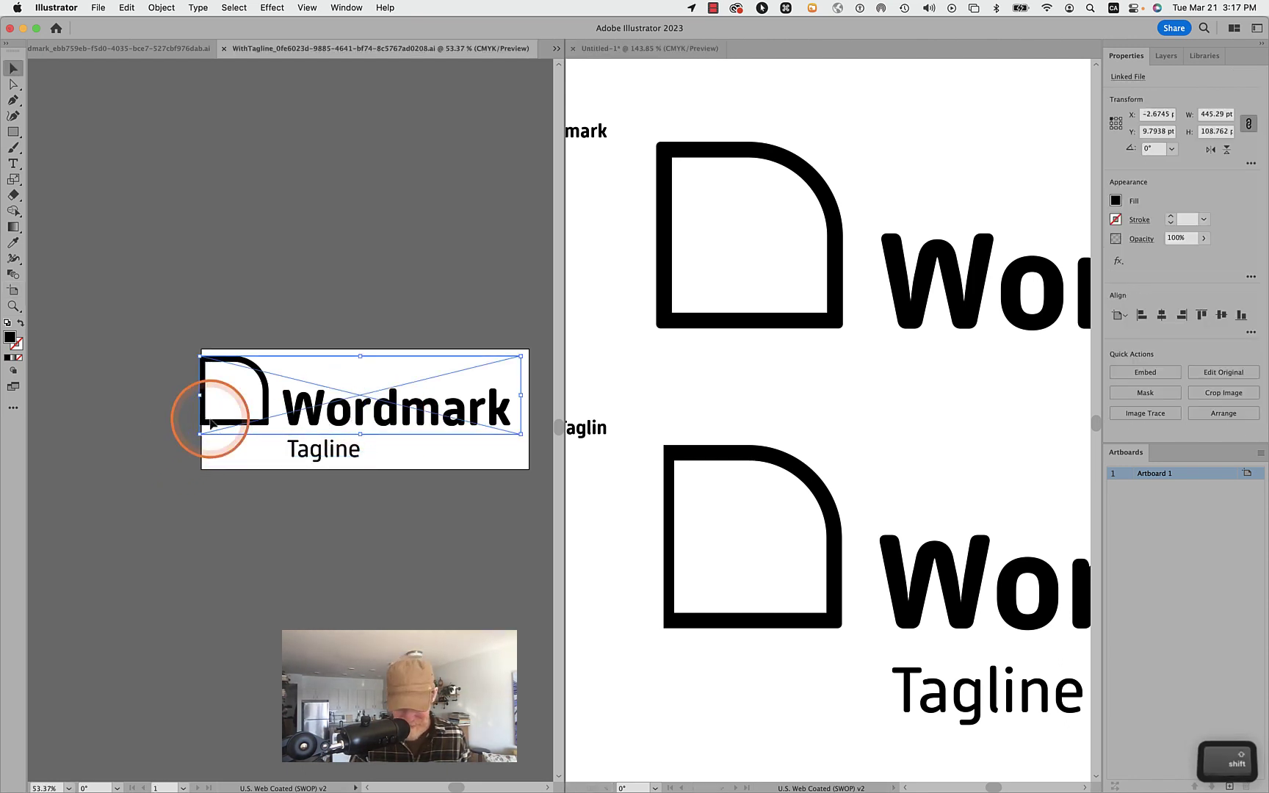
{"action": "key", "text": "shift+Right"}
{"action": "key", "text": "Left"}
{"action": "key", "text": "Left"}
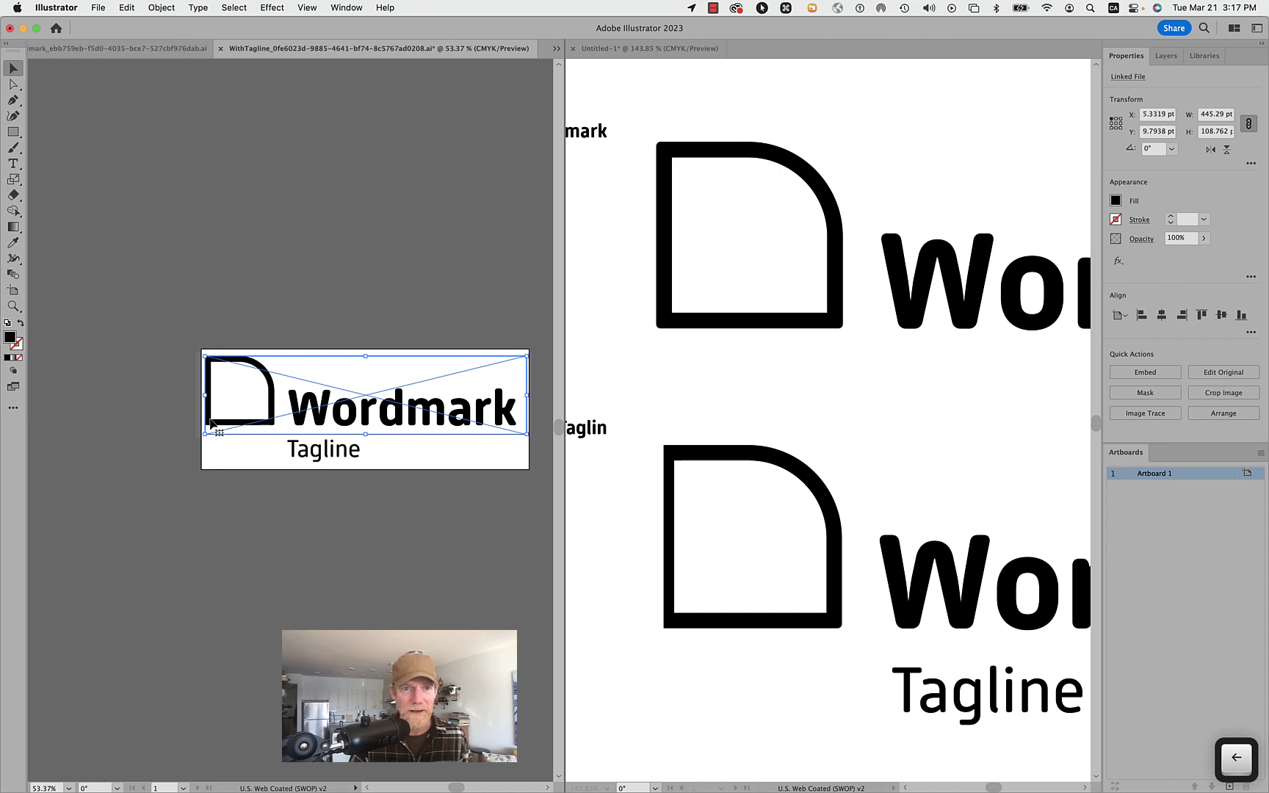
{"action": "key", "text": "Left"}
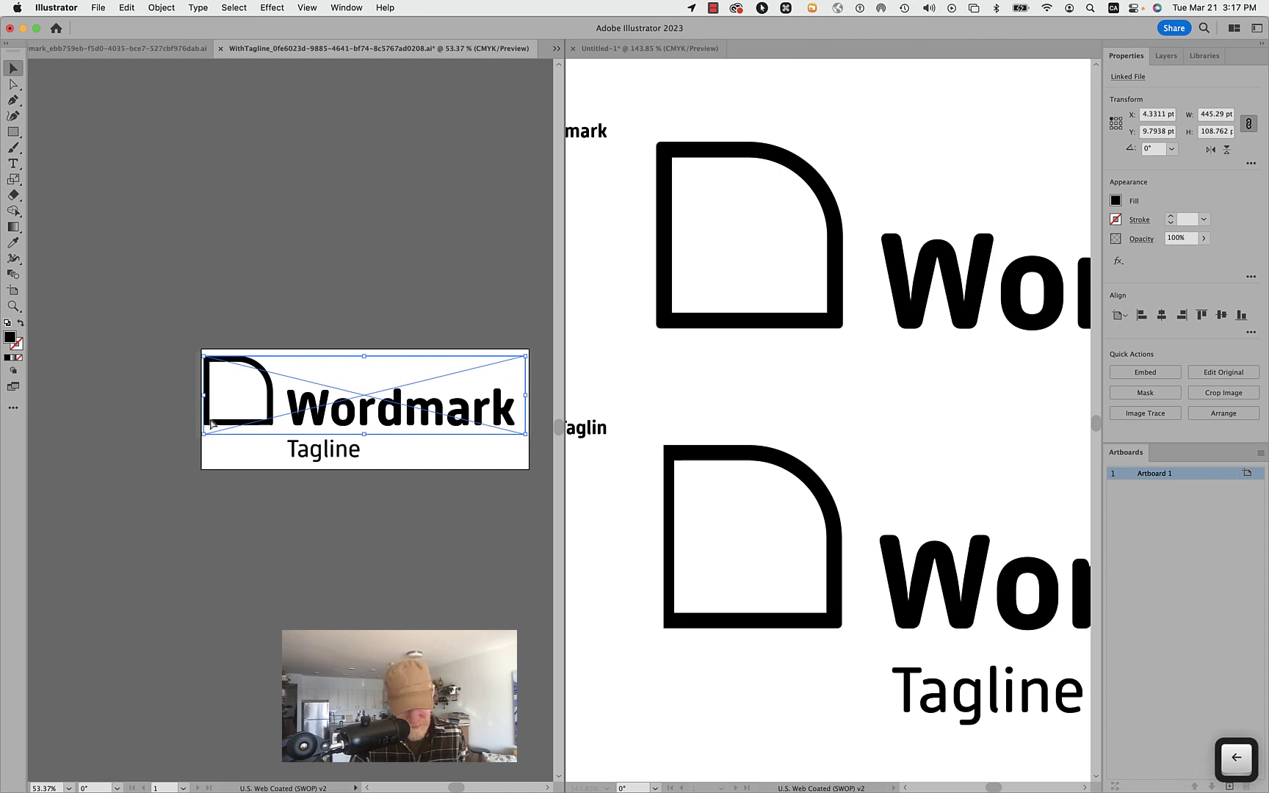
{"action": "key", "text": "cmd+s"}
- Return to the logo sheet and select the linked With Tagline and Wordmark logos together
{"action": "left_click", "coordinate": [685, 507]}
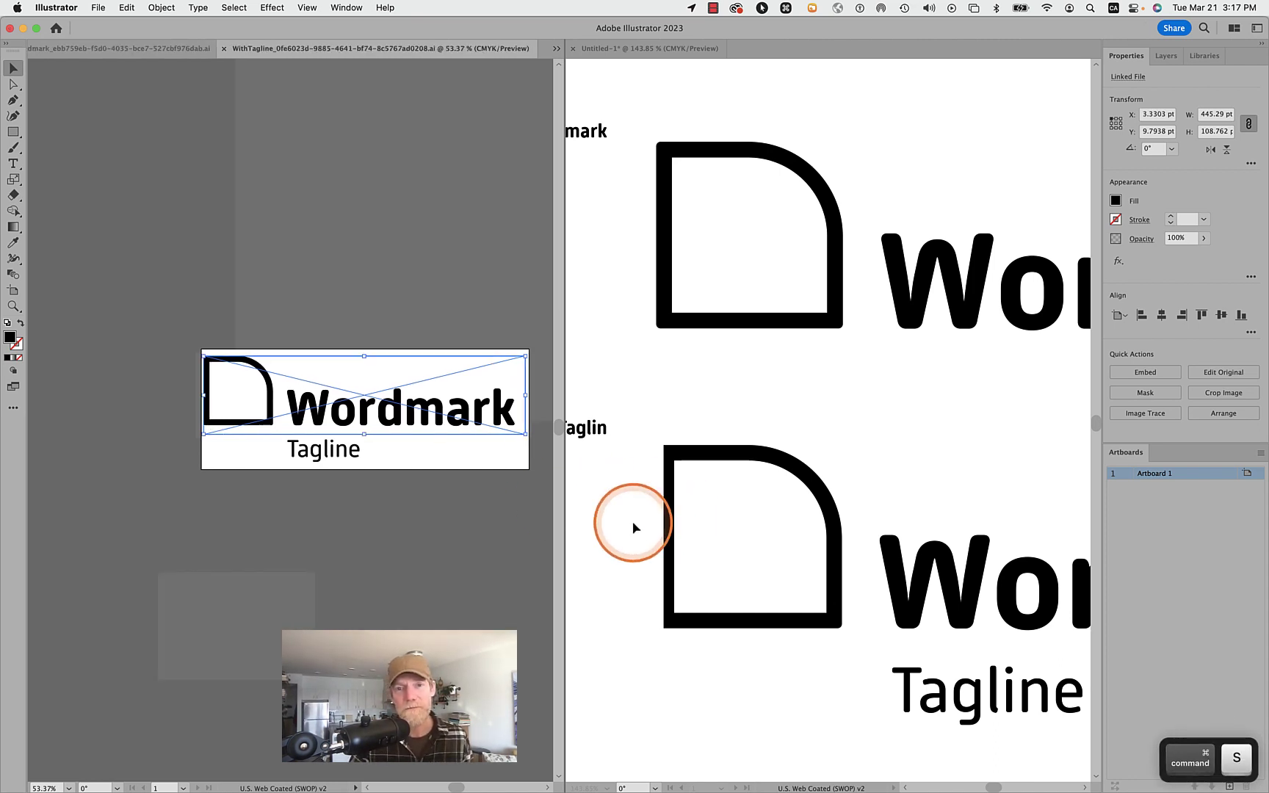
{"action": "key", "text": "cmd+0"}
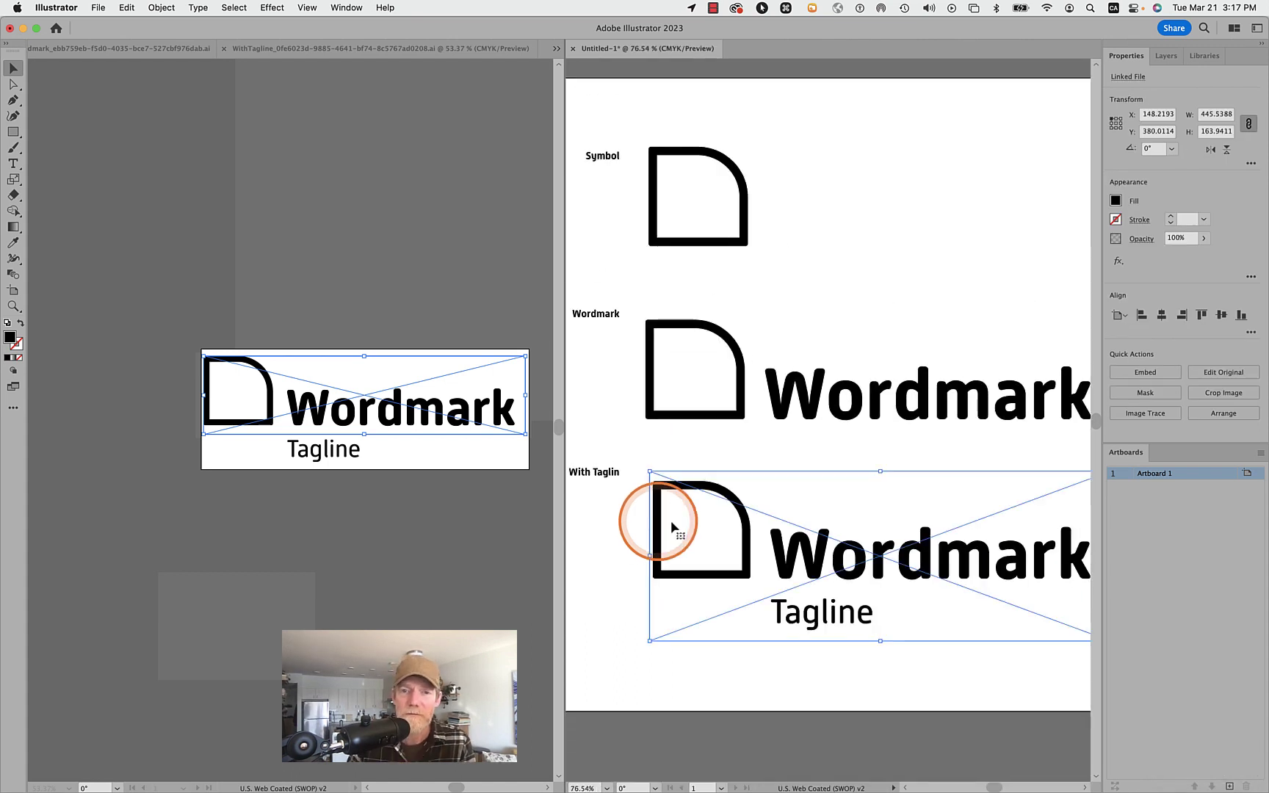
{"action": "left_click", "coordinate": [703, 418], "text": "shift"}
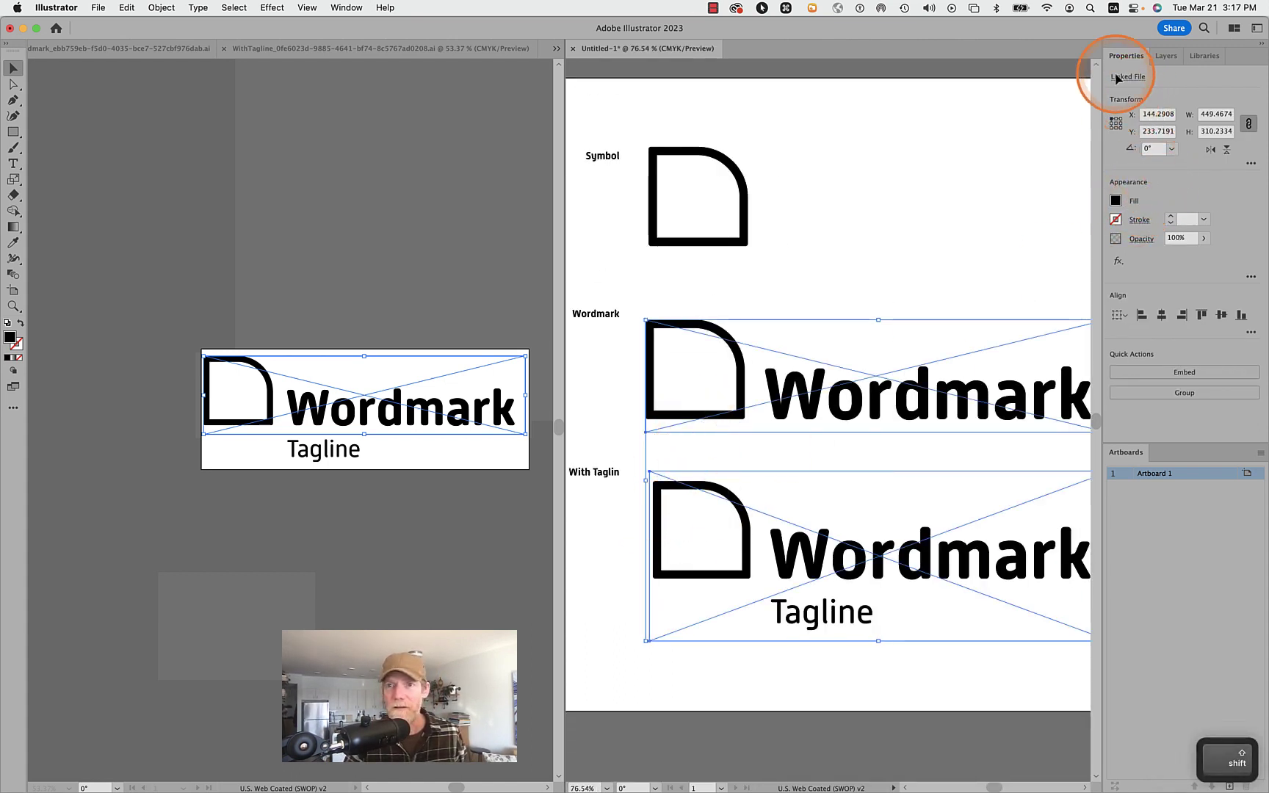
- Align the linked Wordmark in the With Tagline document to the artboard's left edge at X 0 pt, and save
{"action": "left_click", "coordinate": [241, 396]}
{"action": "left_click", "coordinate": [261, 401]}
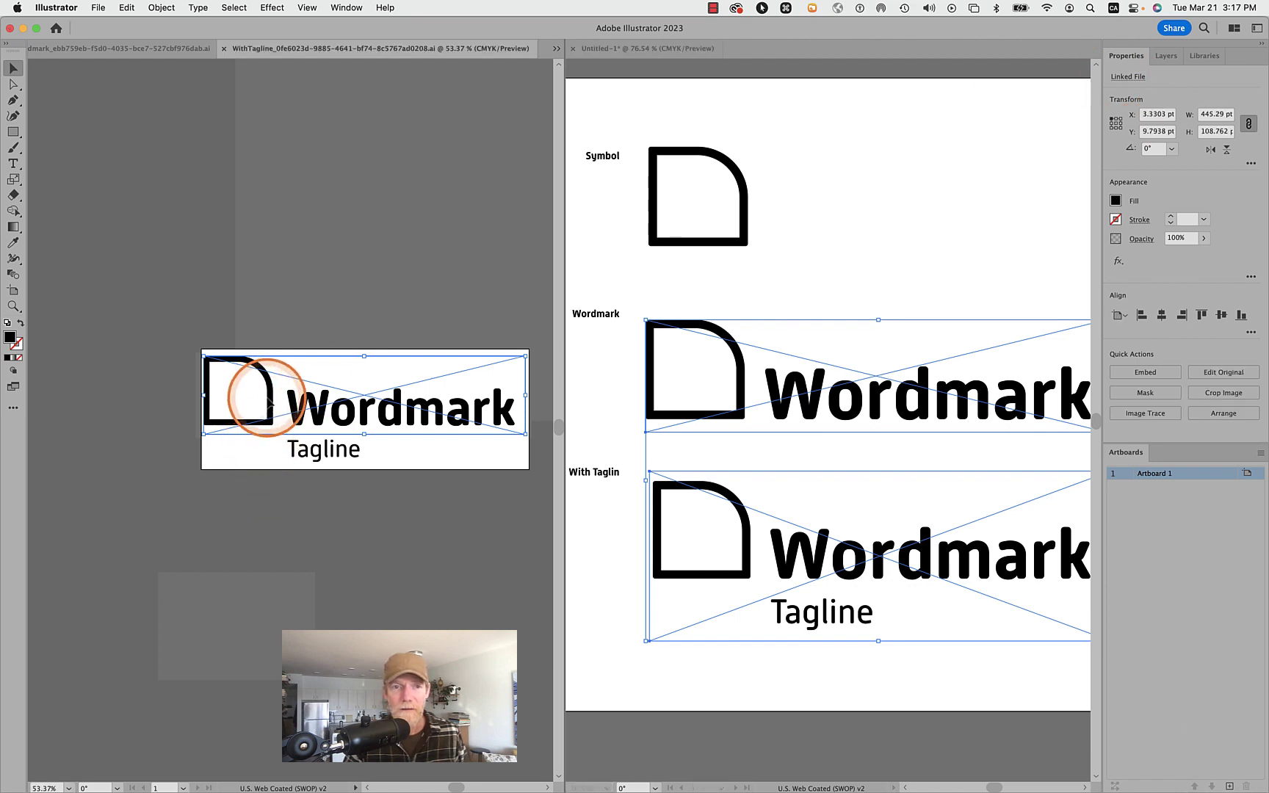
{"action": "left_click", "coordinate": [1144, 319]}
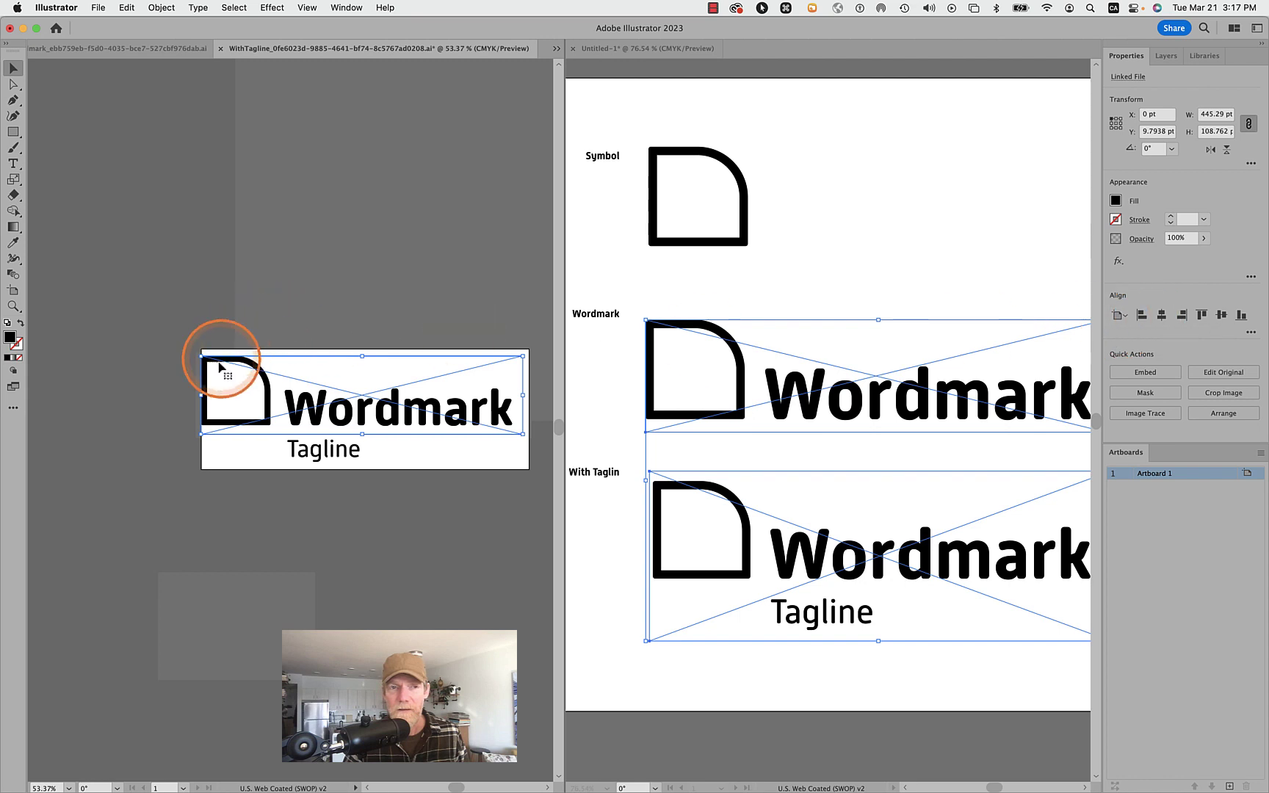
{"action": "key", "text": "super+s"}
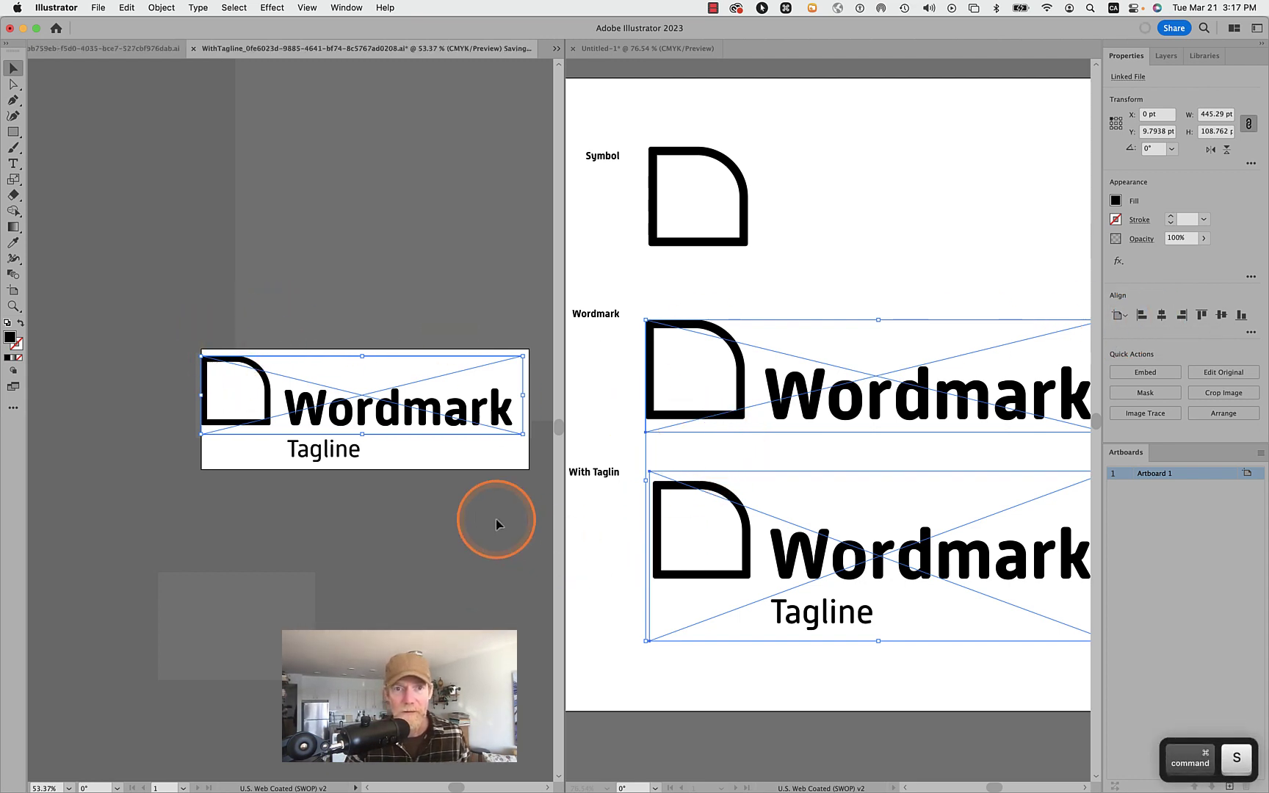
{"action": "left_click", "coordinate": [495, 519]}
- Align the left edges of the linked Wordmark and With Tagline logos on the logo sheet
{"action": "left_click", "coordinate": [818, 521]}
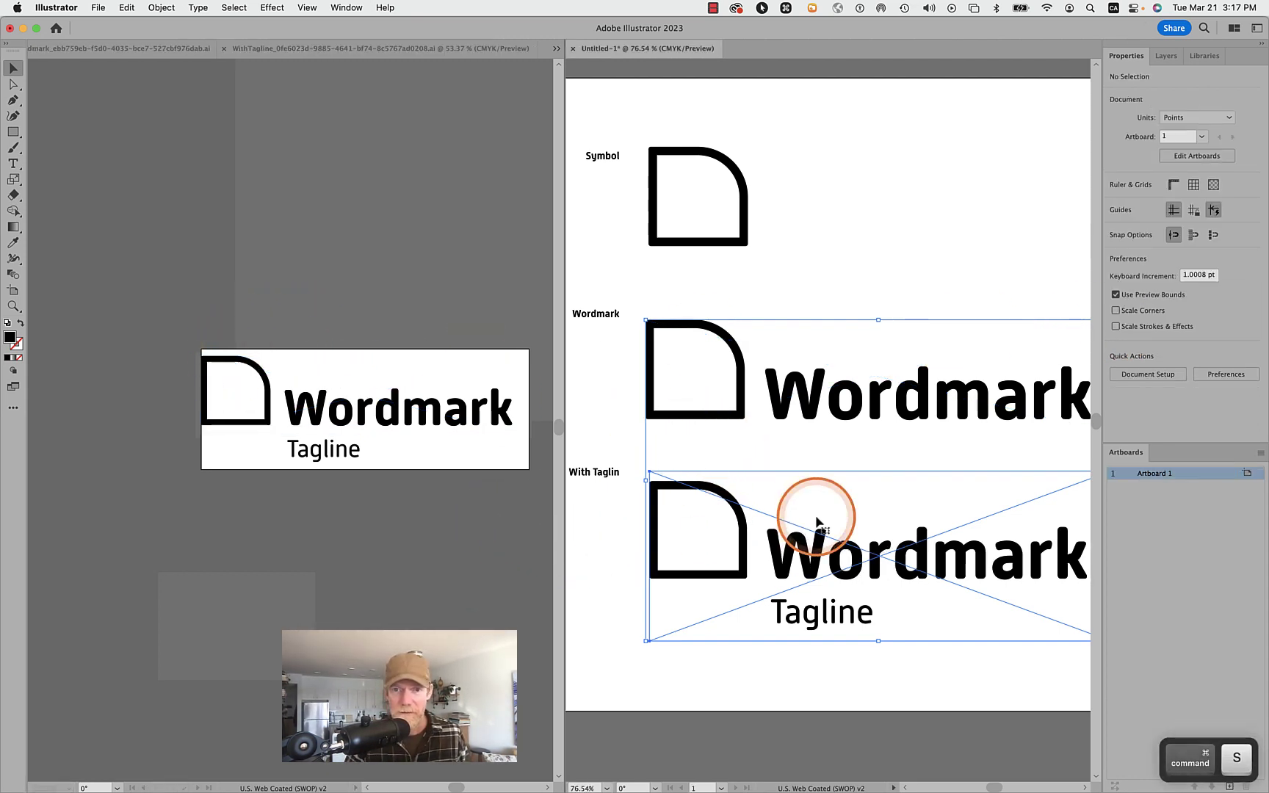
{"action": "left_click", "coordinate": [780, 383], "text": "shift"}
{"action": "left_click", "coordinate": [1154, 232]}
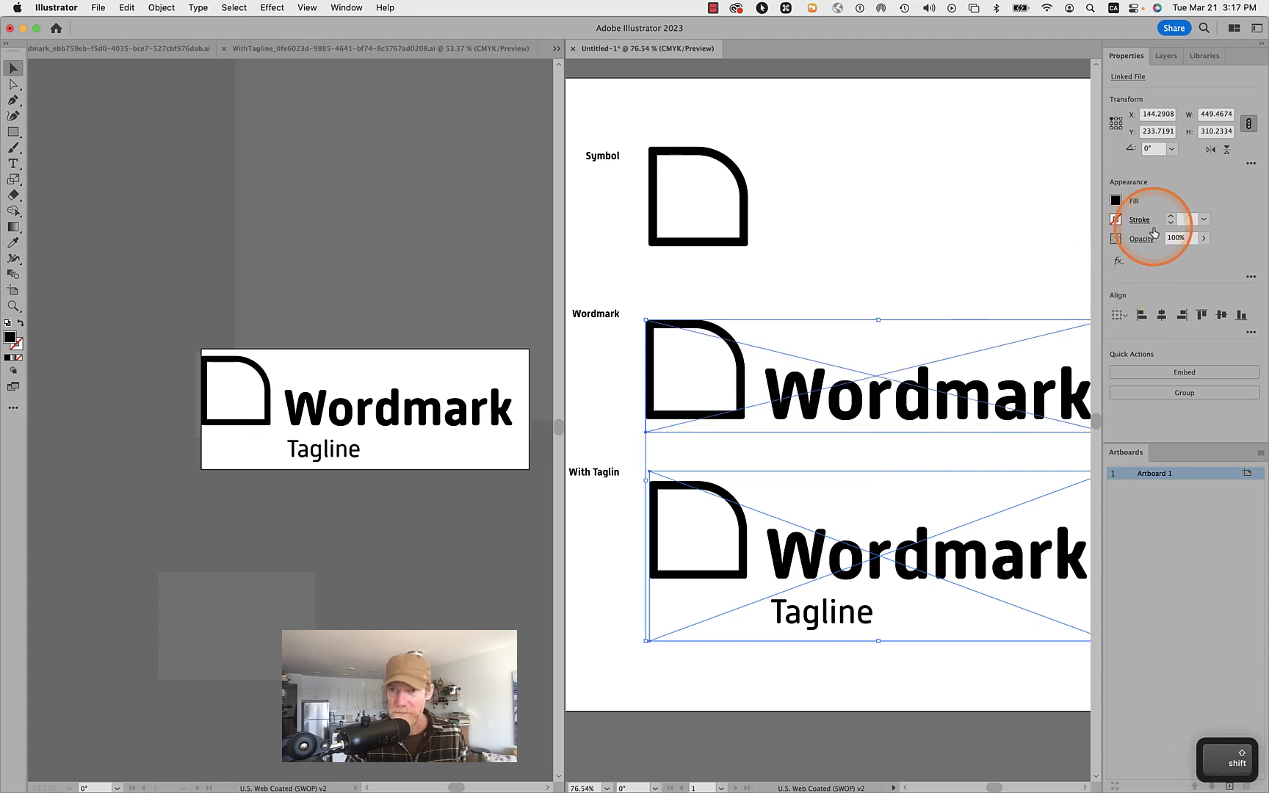
{"action": "left_click", "coordinate": [1139, 323]}
{"action": "left_click", "coordinate": [783, 683]}
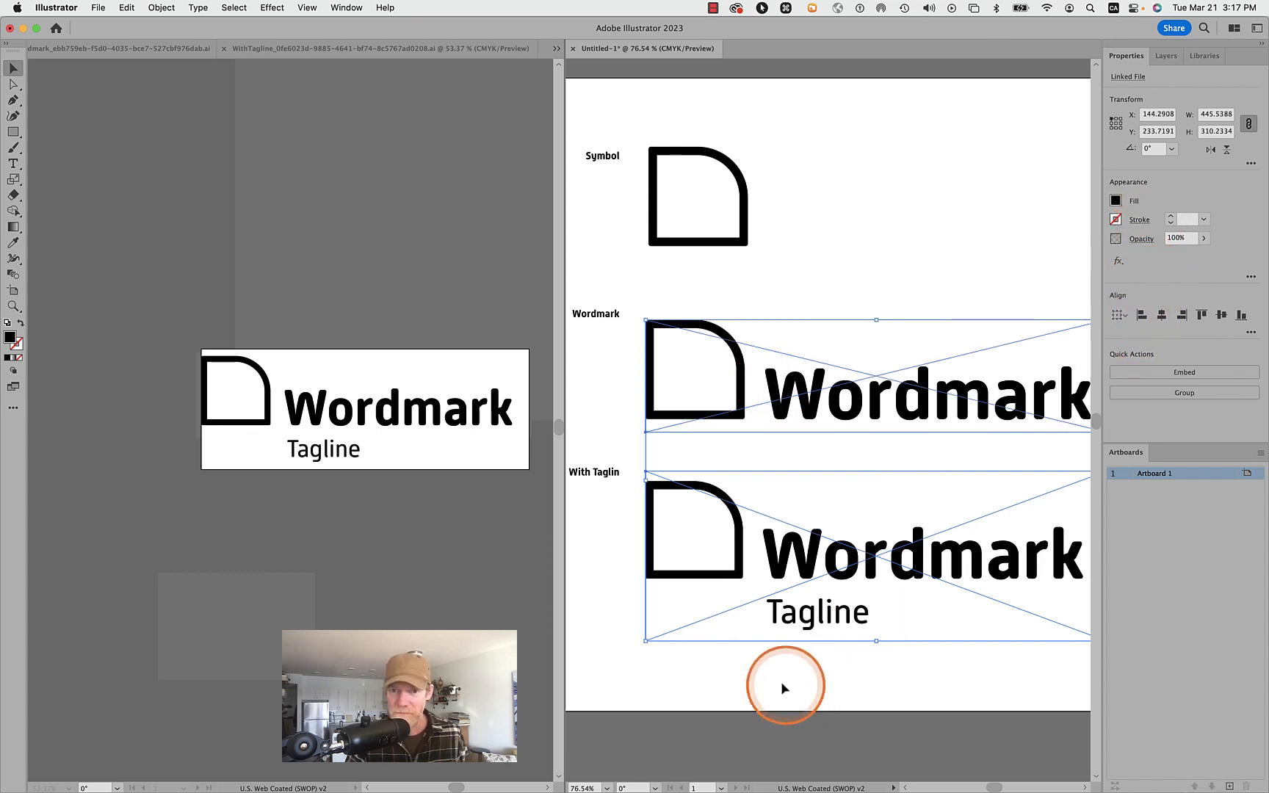
{"action": "key", "text": "super+0"}
{"action": "key", "text": "super+minus"}
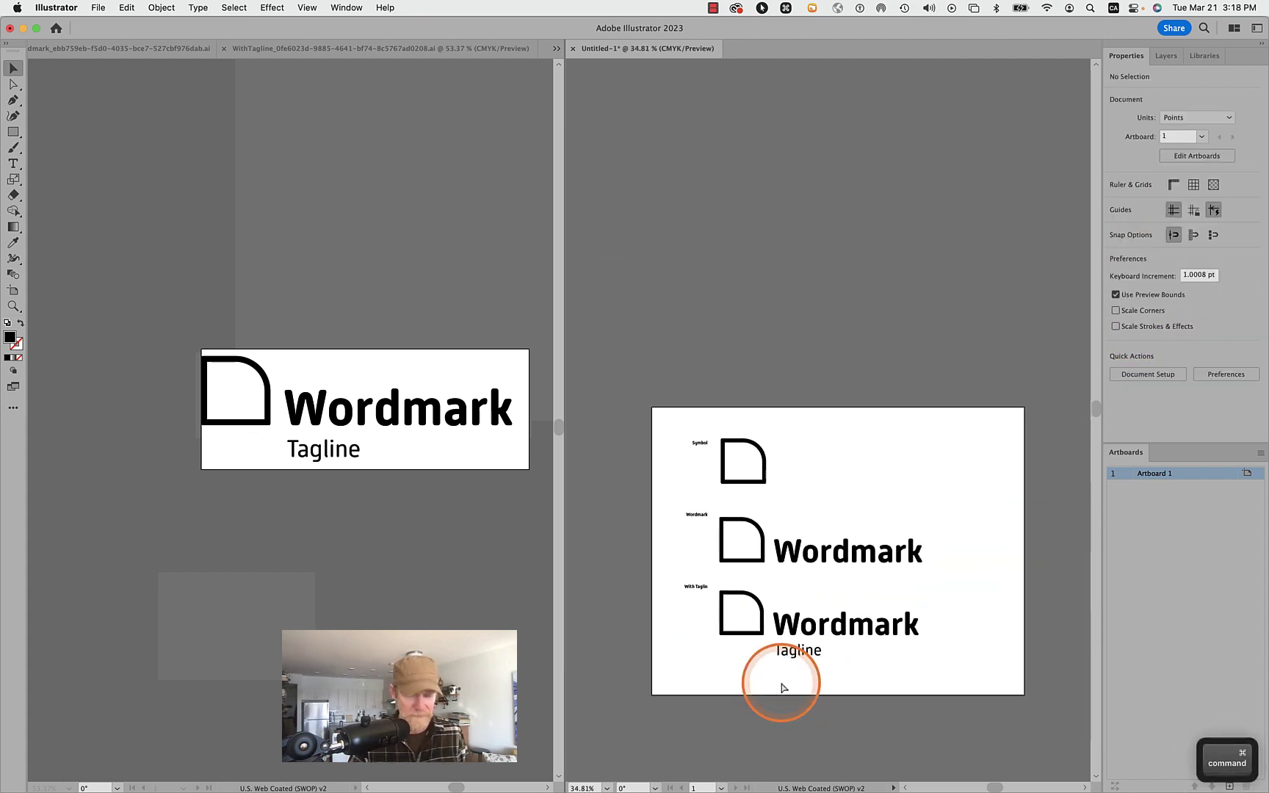
{"action": "key", "text": "super+s"}
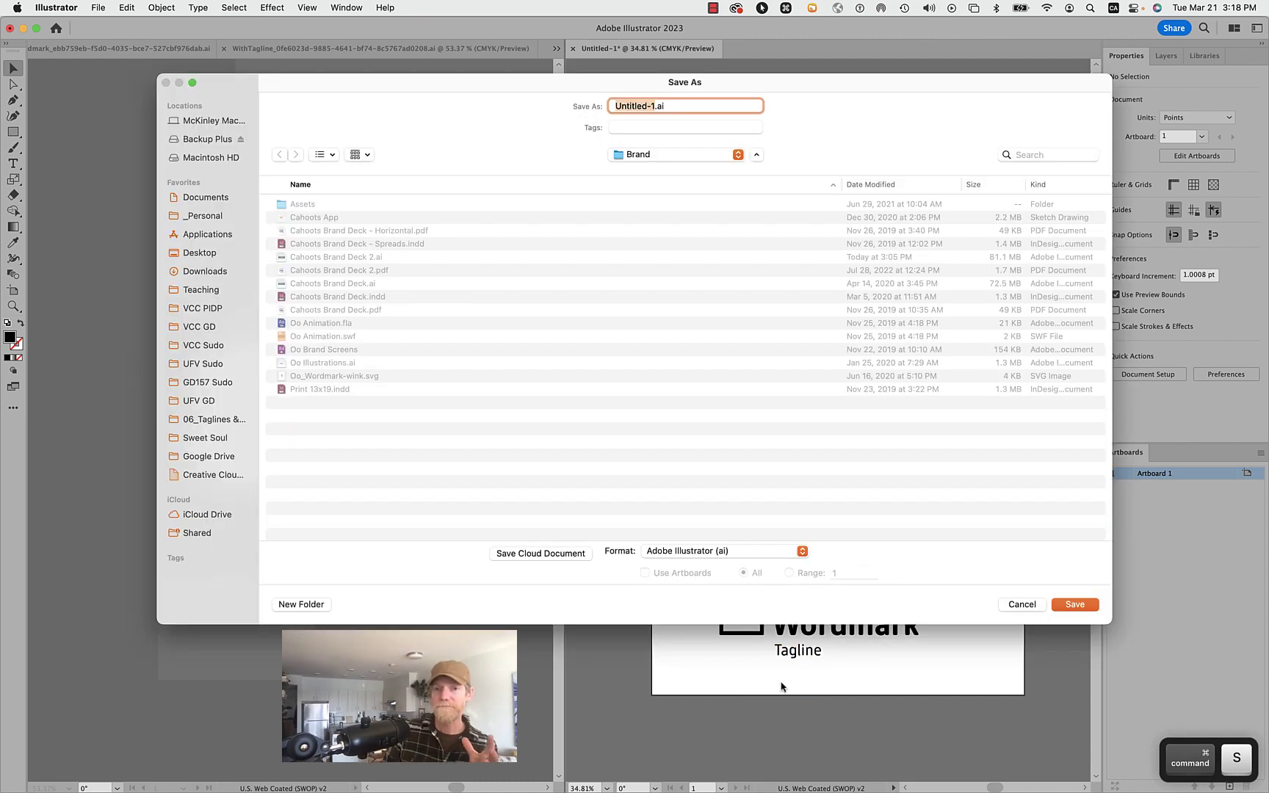
{"action": "left_click", "coordinate": [1022, 604]}
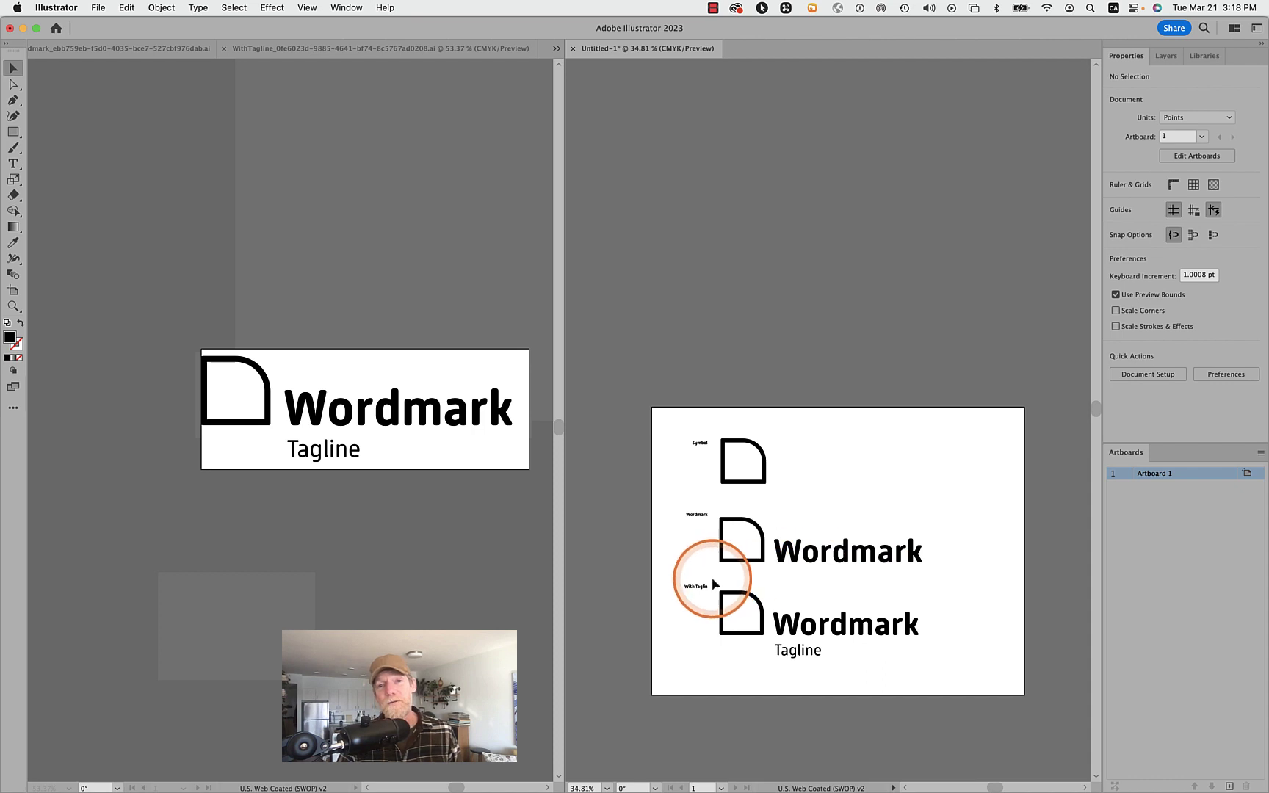
- Move the With Tagline and Wordmark labels straight down so each sits near the top edge of its logo
{"action": "scroll", "coordinate": [703, 594], "scroll_direction": "up", "scroll_amount": 1}
{"action": "scroll", "coordinate": [704, 593], "scroll_direction": "up", "scroll_amount": 3}
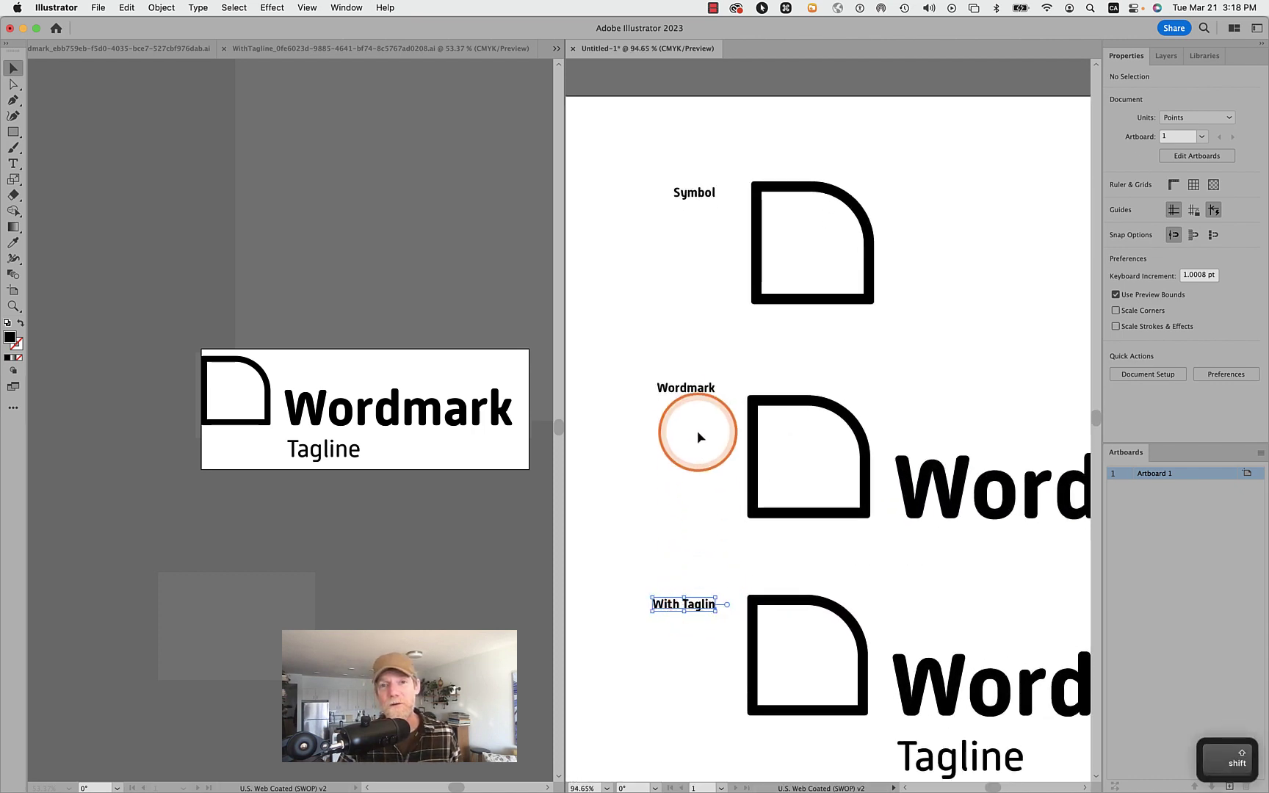
{"action": "left_click_drag", "start_coordinate": [690, 389], "coordinate": [691, 412]}
- Complete the truncated third label on the logo sheet so it reads "With Tagline"
{"action": "left_click", "coordinate": [698, 608]}
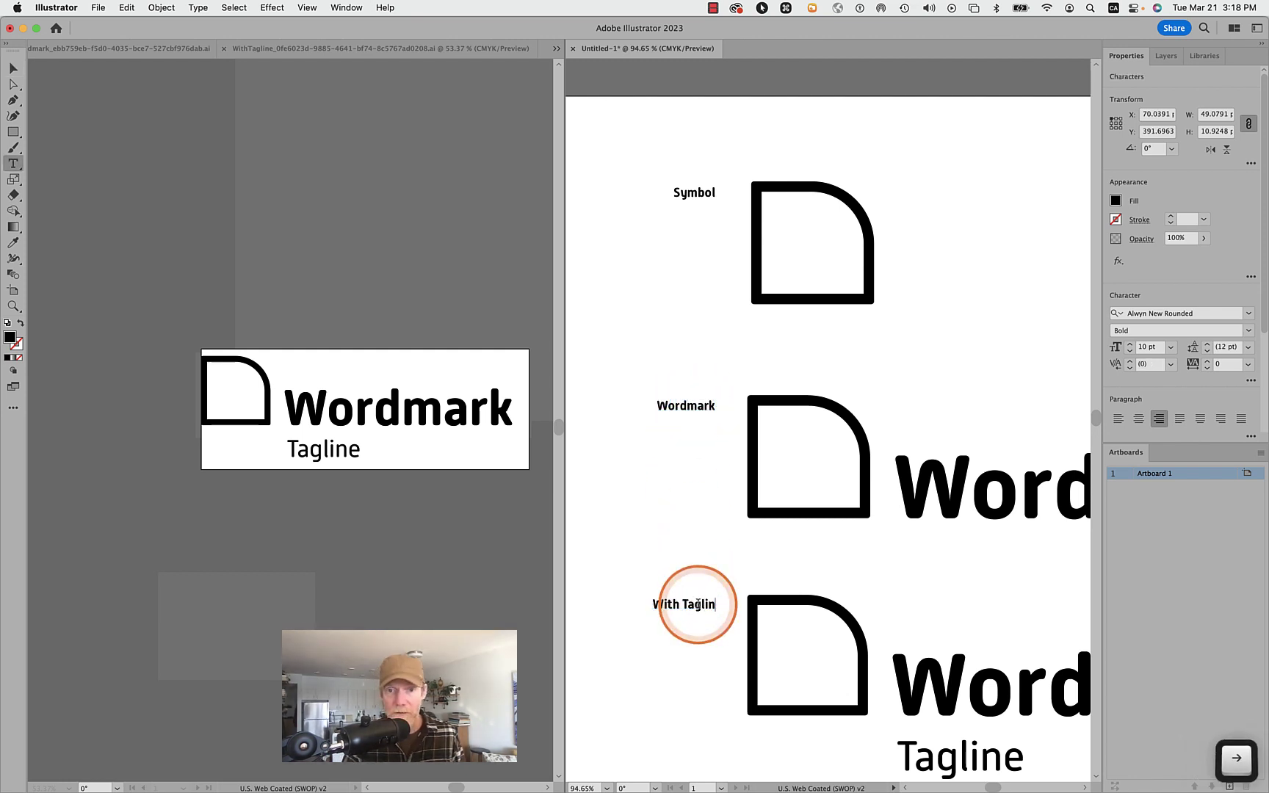
{"action": "type", "text": "e"}
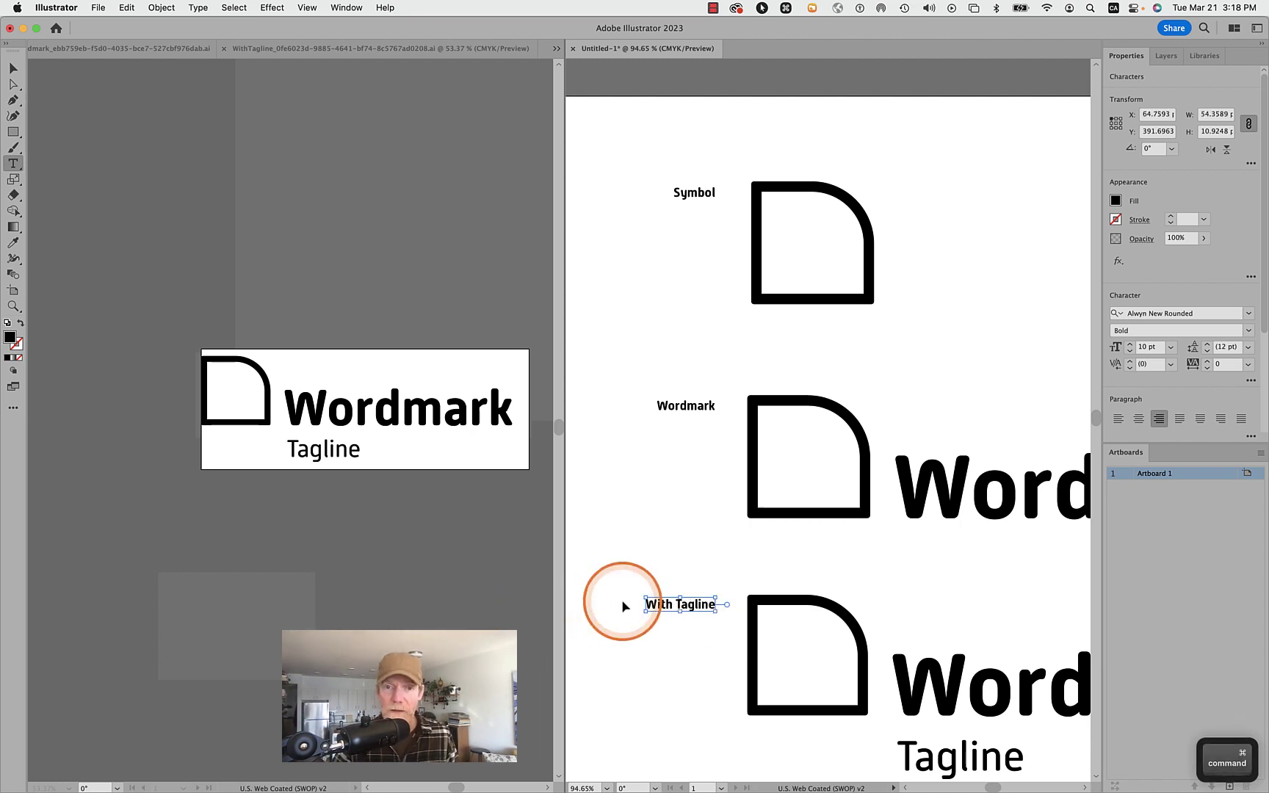
{"action": "left_click", "coordinate": [630, 608], "text": "super"}
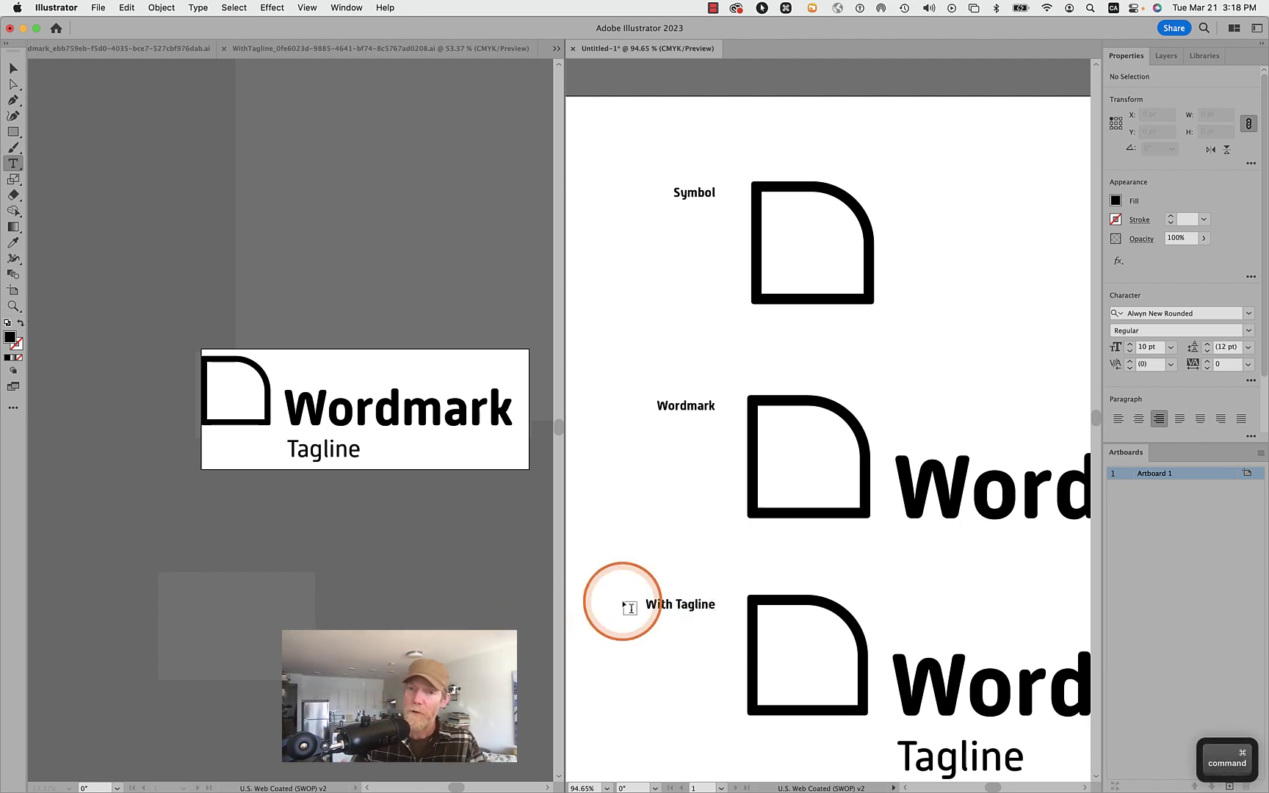